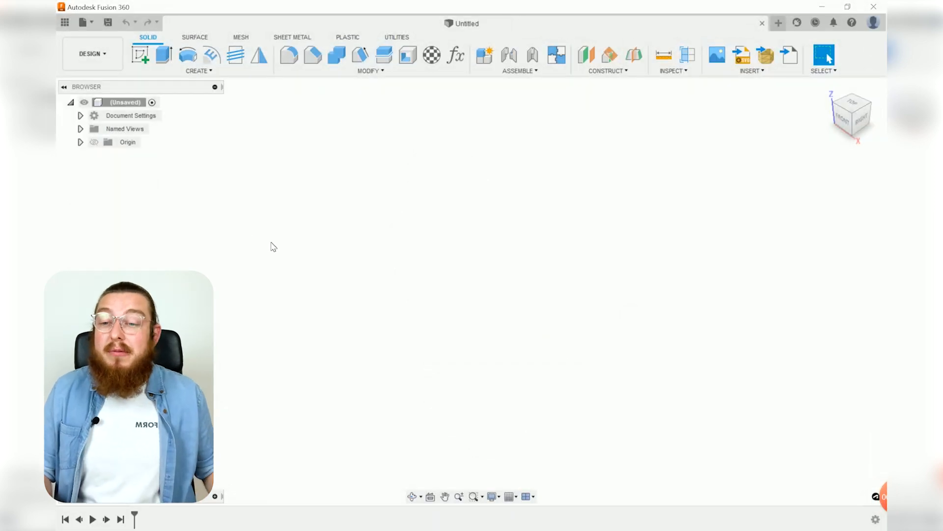
- Set the document's active units to Millimeter
{"action": "left_click", "coordinate": [81, 116]}
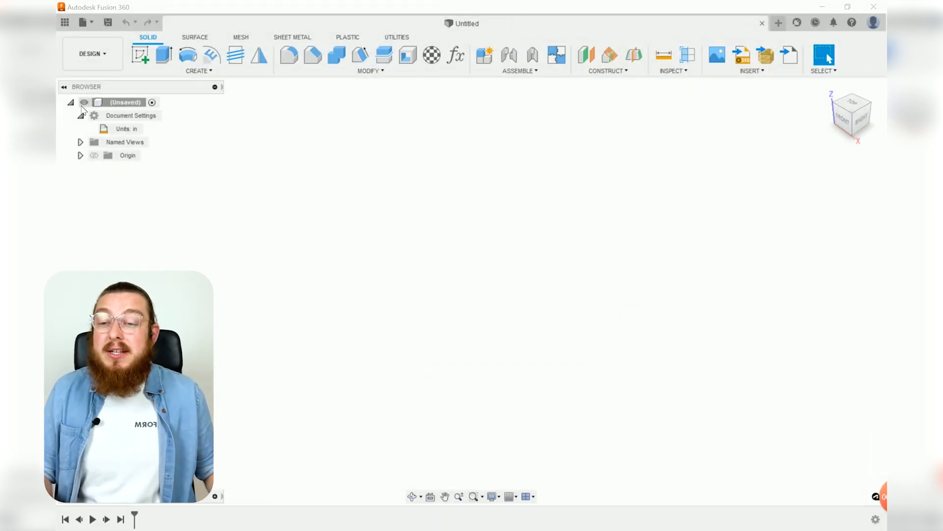
{"action": "left_click", "coordinate": [150, 128]}
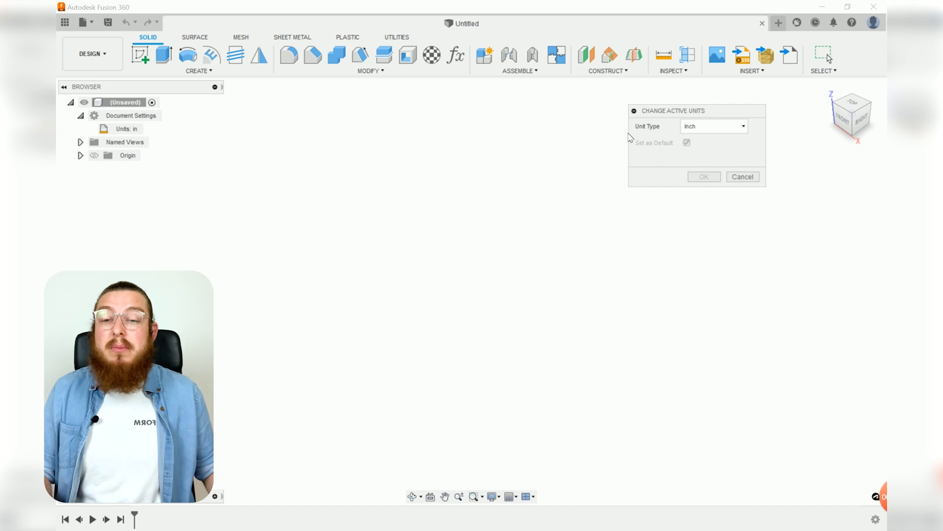
{"action": "left_click", "coordinate": [693, 127]}
{"action": "left_click", "coordinate": [702, 152]}
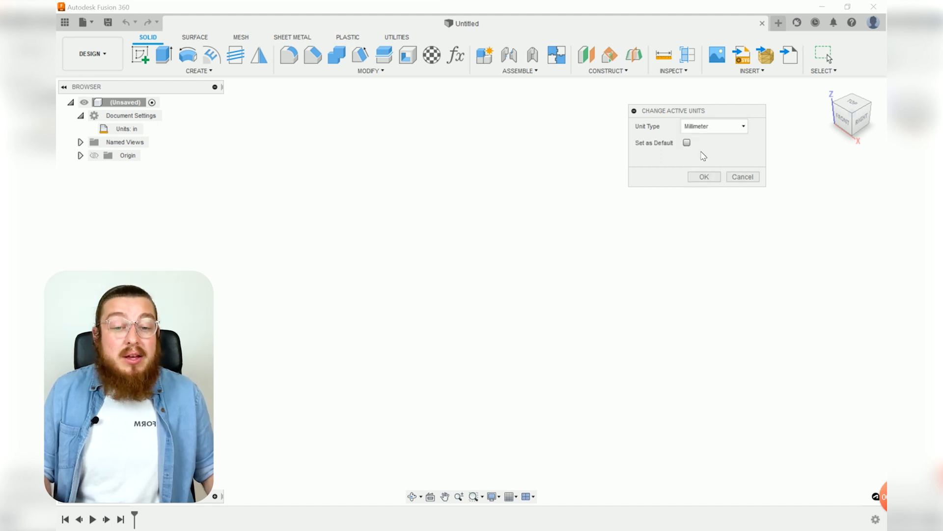
{"action": "left_click", "coordinate": [703, 176]}
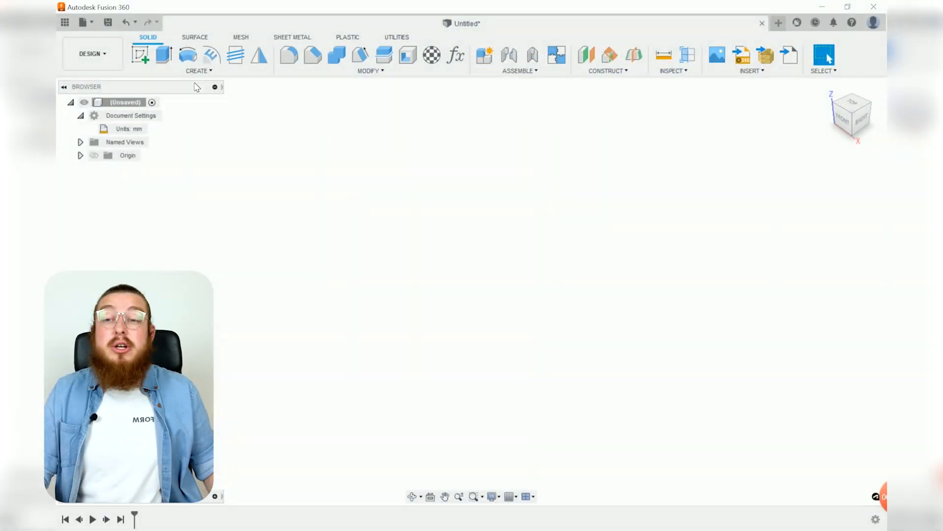
- Save the design as "Ender 3 Hot End Assembly" in the SLICEFORM > CAD > Assemblies location
{"action": "left_click", "coordinate": [109, 24]}
{"action": "type", "text": "Ender 3 Hot End Assembly"}
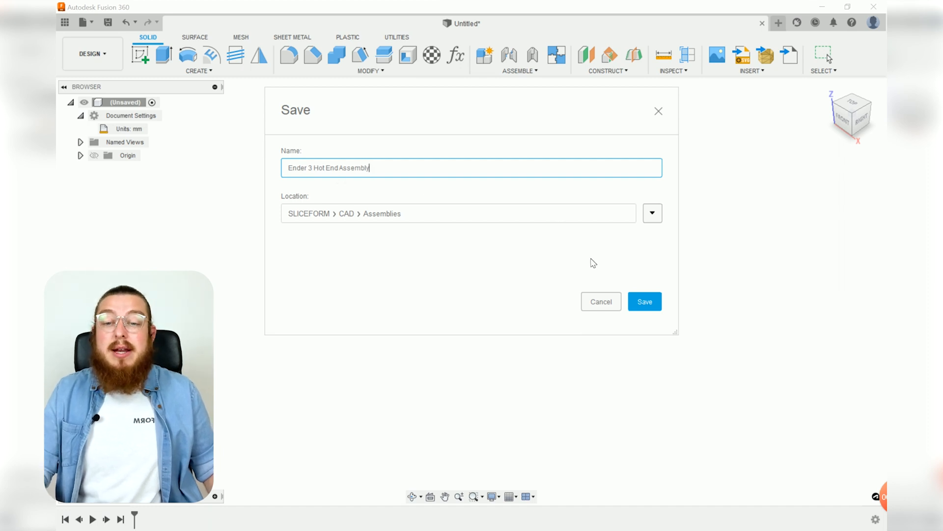
{"action": "left_click", "coordinate": [645, 300]}
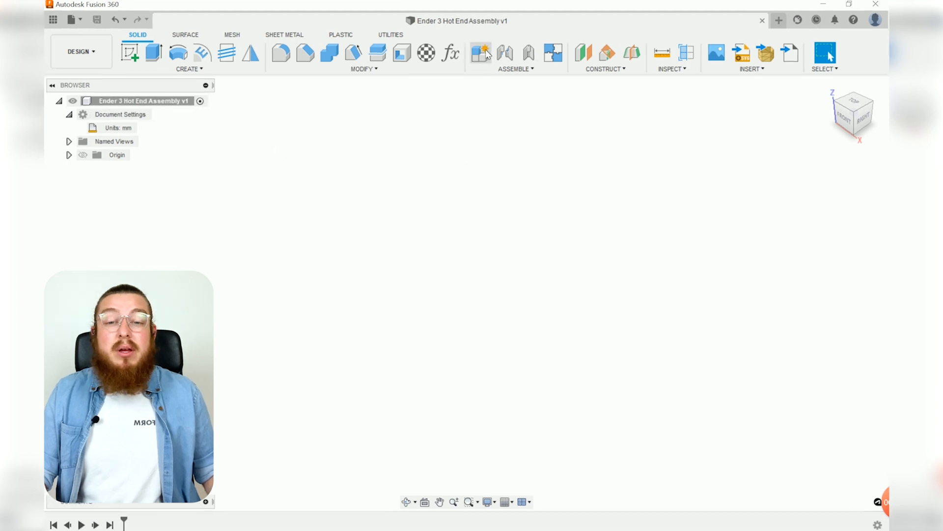
- Create an internal standard component named "0.4mm Nozzle" under the assembly and activate it
{"action": "left_click", "coordinate": [487, 53]}
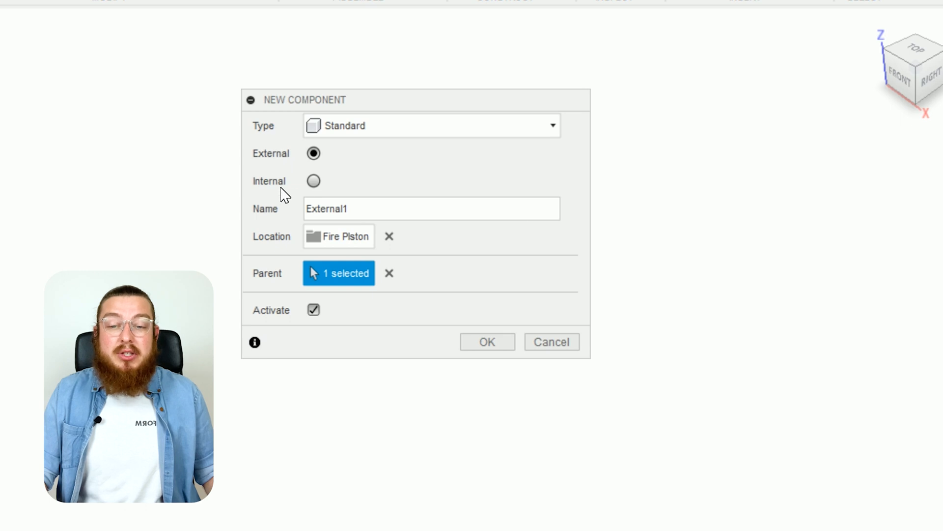
{"action": "left_click", "coordinate": [313, 182]}
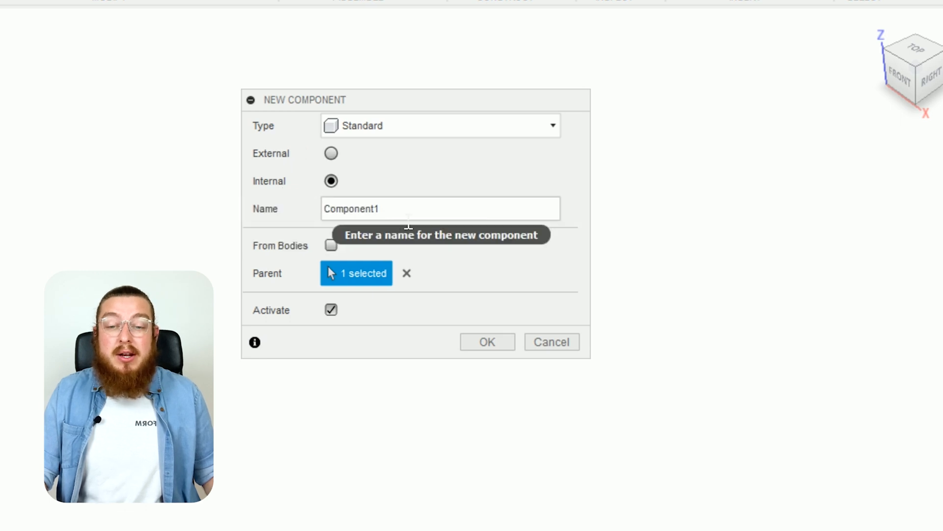
{"action": "double_click", "coordinate": [408, 214]}
{"action": "type", "text": "0.4mm Nozzle"}
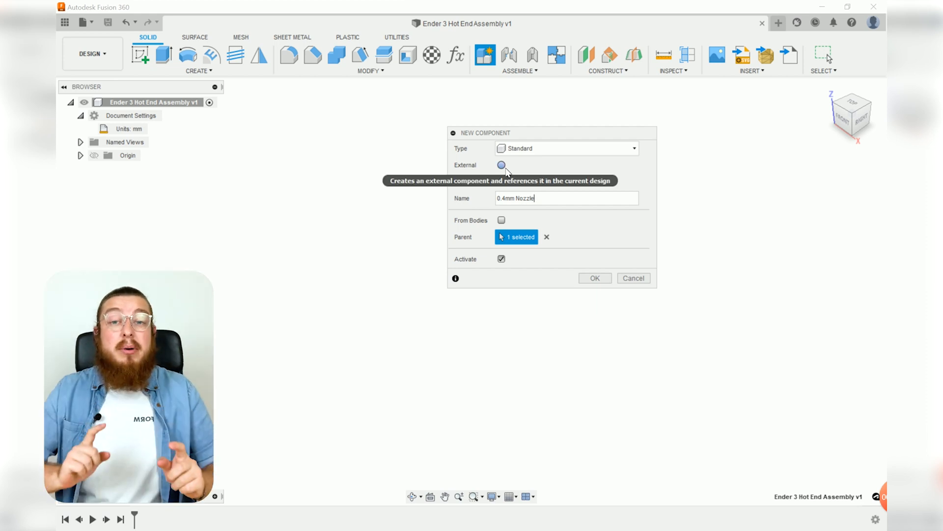
{"action": "left_click", "coordinate": [596, 278]}
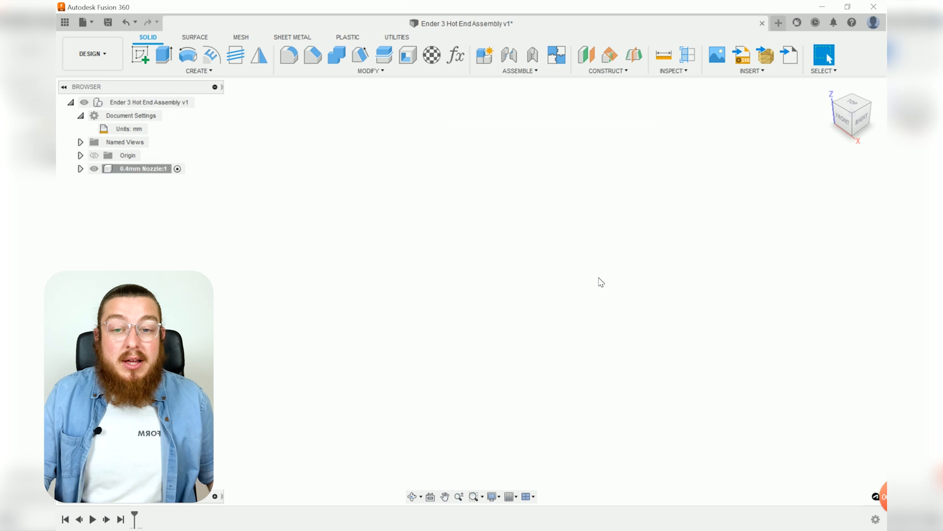
- Start a sketch on the horizontal origin plane and draw a circumscribed hexagon about 50 mm across flats, centred on the origin
{"action": "left_click", "coordinate": [141, 55]}
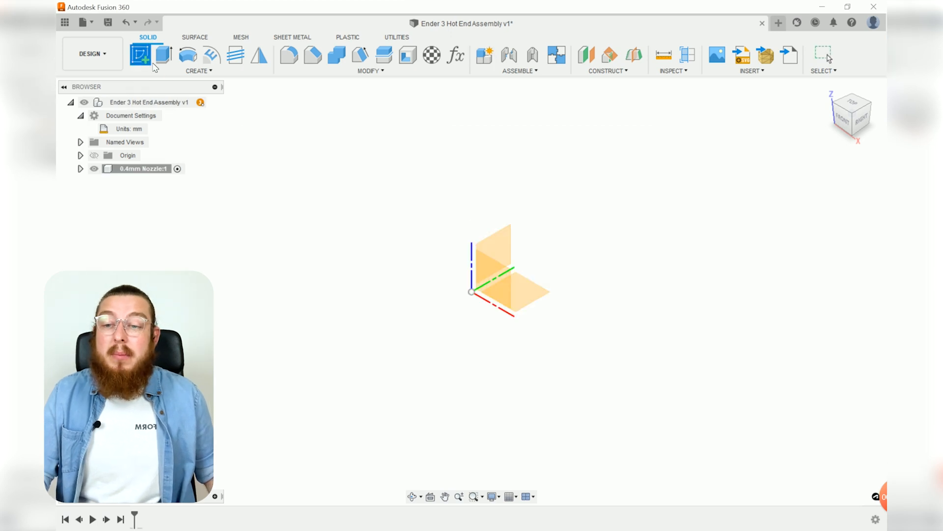
{"action": "left_click", "coordinate": [540, 295]}
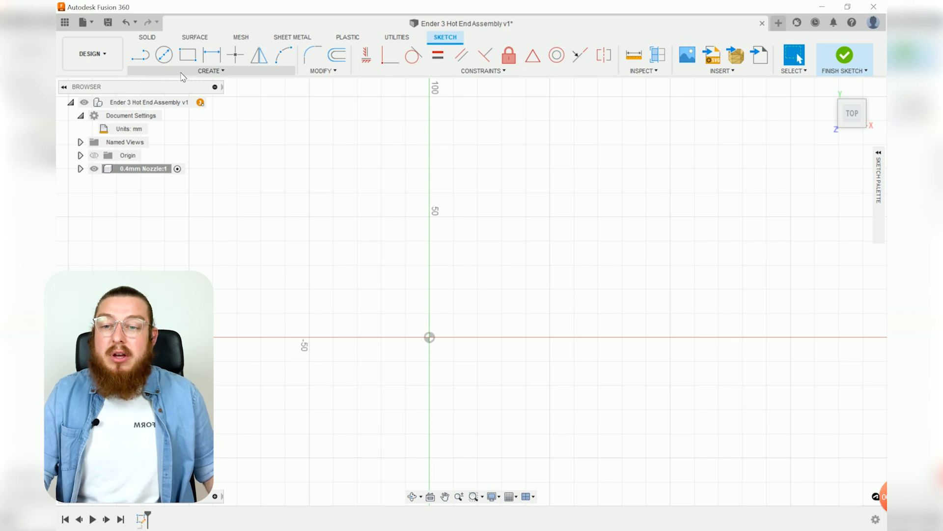
{"action": "left_click", "coordinate": [181, 73]}
{"action": "mouse_move", "coordinate": [202, 130]}
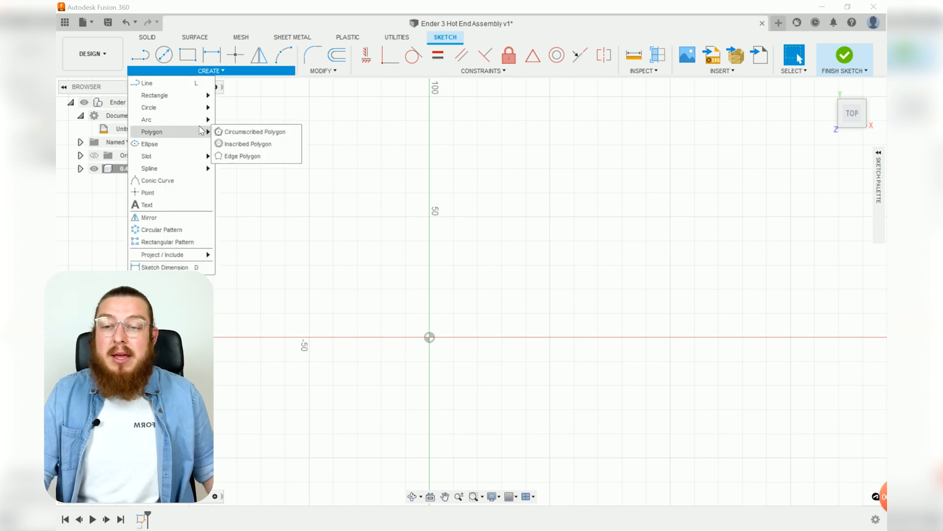
{"action": "left_click", "coordinate": [238, 132]}
{"action": "left_click", "coordinate": [429, 337]}
{"action": "left_click", "coordinate": [483, 308]}
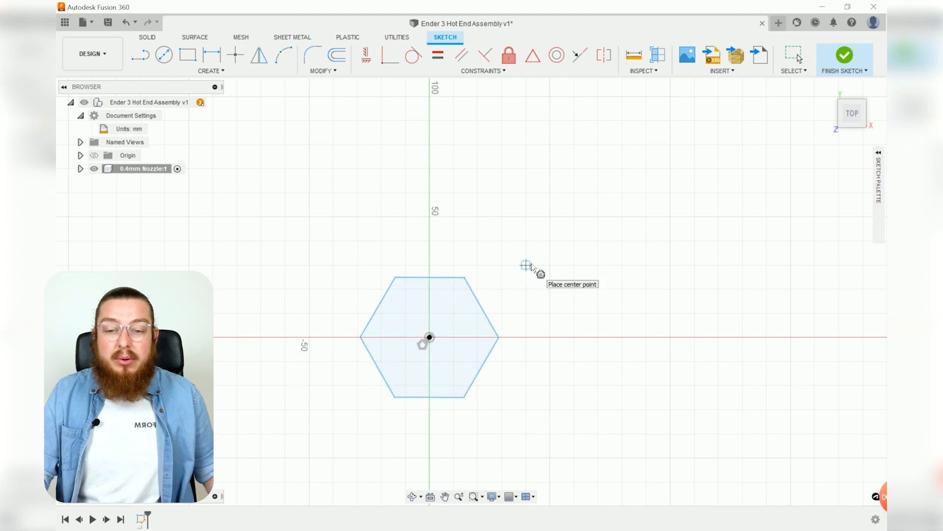
{"action": "key", "text": "Escape"}
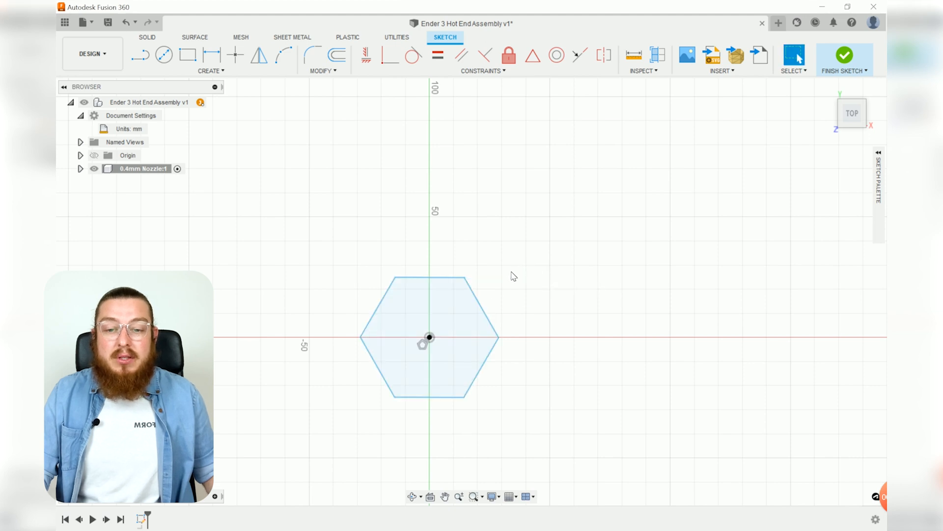
- Constrain the hexagon's upper edge to horizontal
{"action": "left_click", "coordinate": [441, 280]}
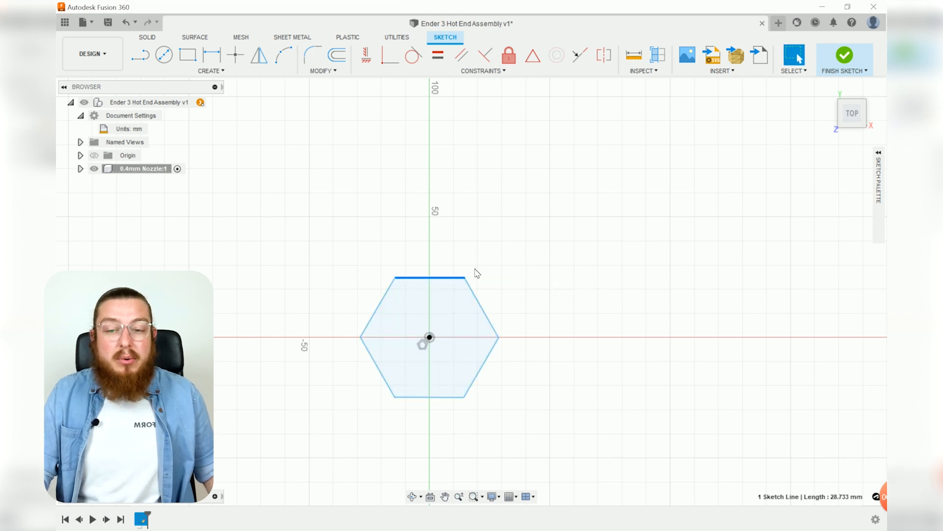
{"action": "left_click", "coordinate": [366, 55]}
{"action": "middle_click_drag", "start_coordinate": [550, 310], "coordinate": [557, 234]}
{"action": "scroll", "coordinate": [504, 244], "scroll_direction": "up", "scroll_amount": 2}
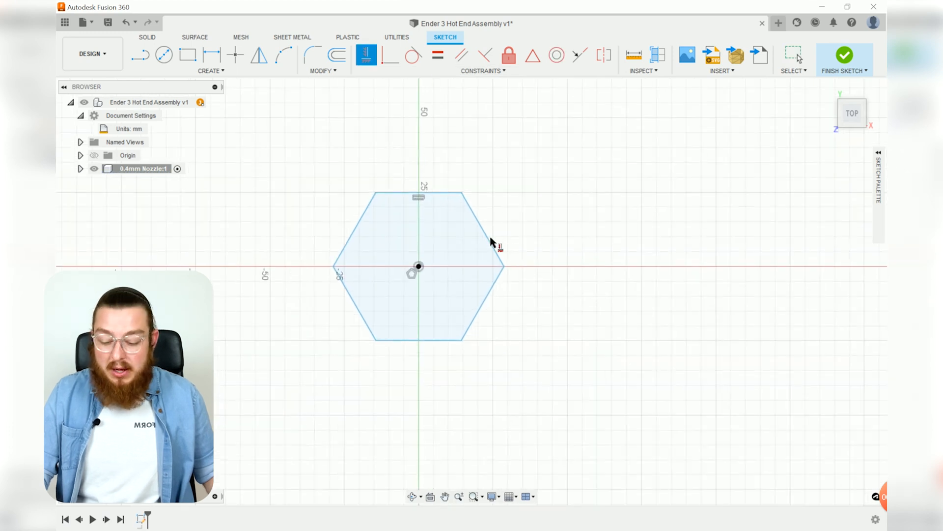
- Dimension the hexagon between its upper and lower edges at 5.95 mm and finish the sketch
{"action": "key", "text": "d"}
{"action": "left_click", "coordinate": [423, 193]}
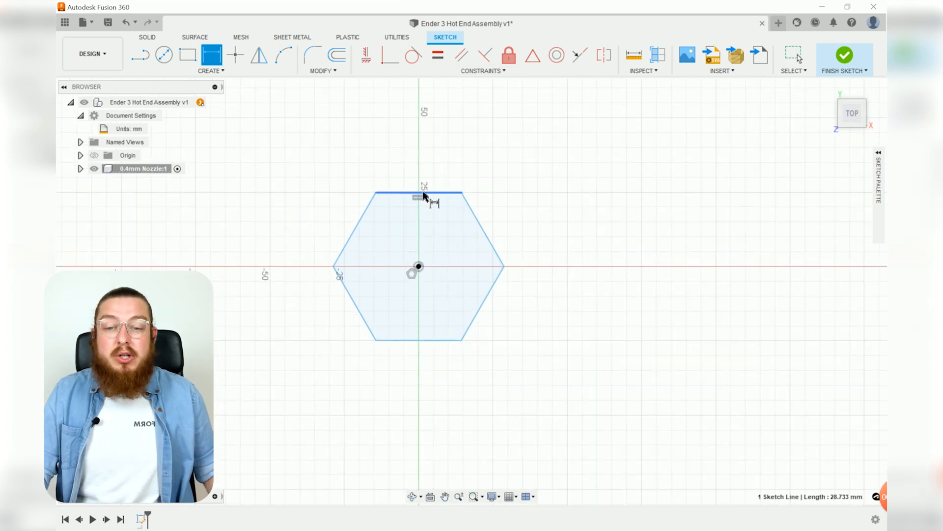
{"action": "left_click", "coordinate": [445, 340]}
{"action": "left_click", "coordinate": [563, 248]}
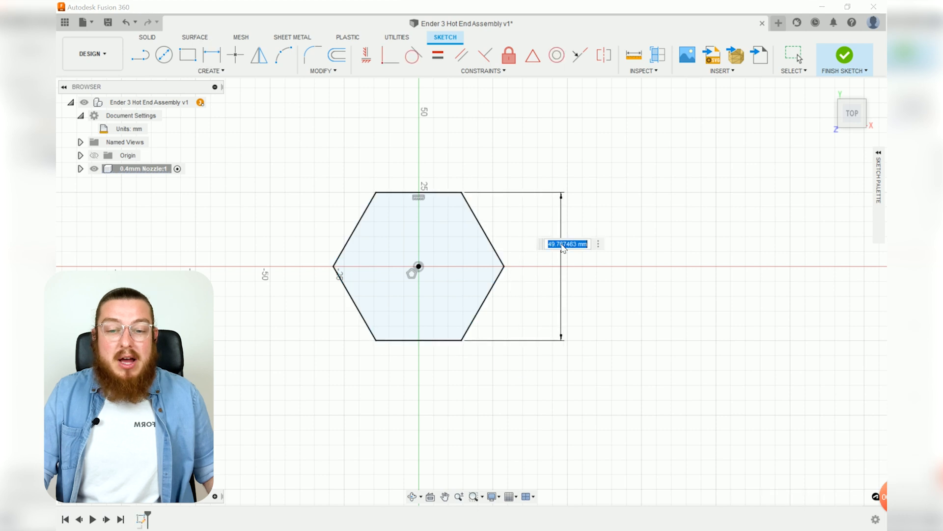
{"action": "type", "text": "5.95"}
{"action": "key", "text": "Return"}
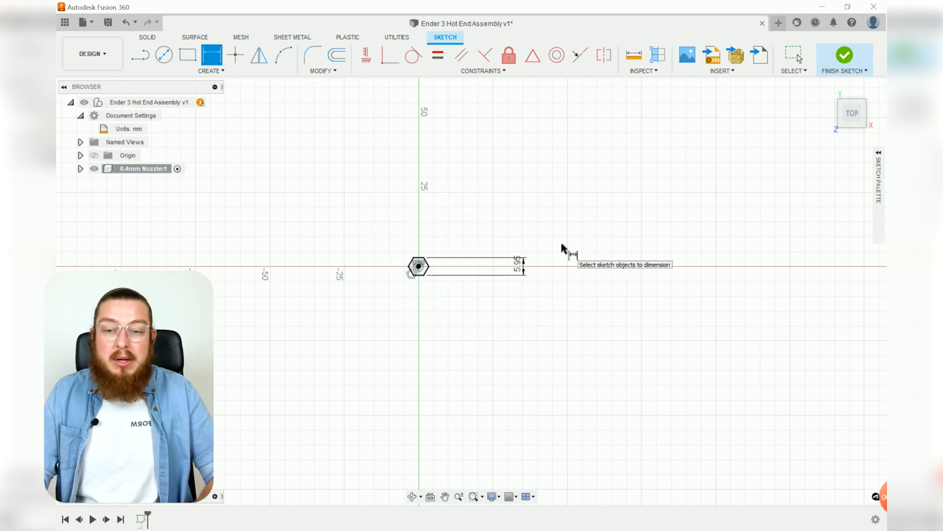
{"action": "scroll", "coordinate": [421, 251], "scroll_direction": "up", "scroll_amount": 5}
{"action": "key", "text": "Escape"}
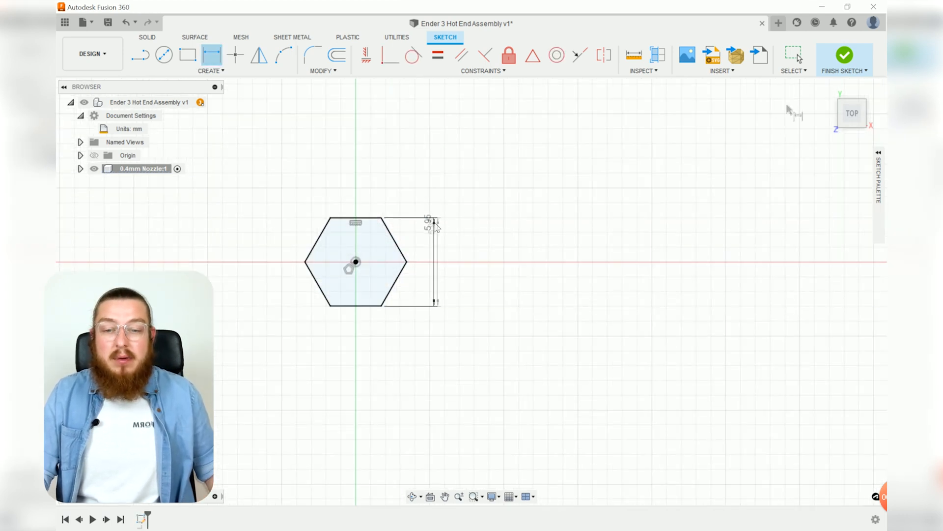
{"action": "left_click", "coordinate": [830, 72]}
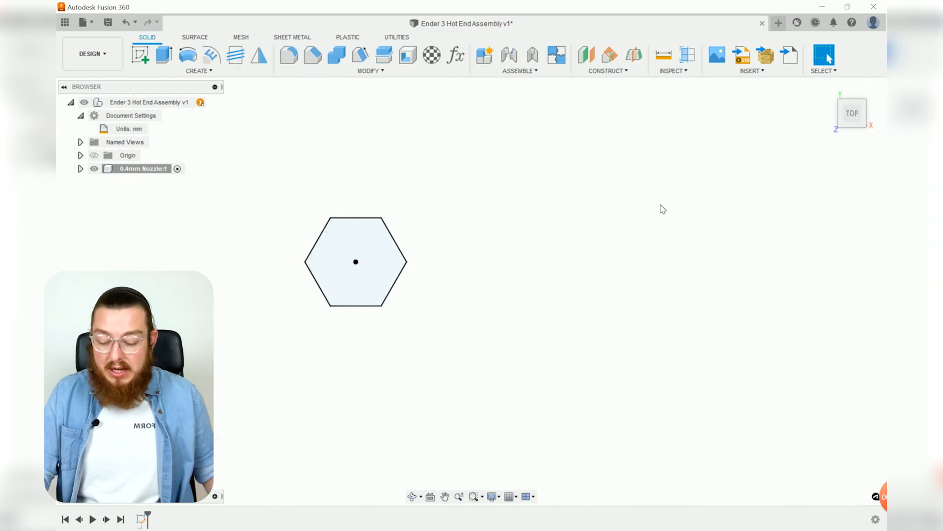
- Extrude the hexagon profile 13 mm upward as a new body
{"action": "left_click", "coordinate": [828, 89]}
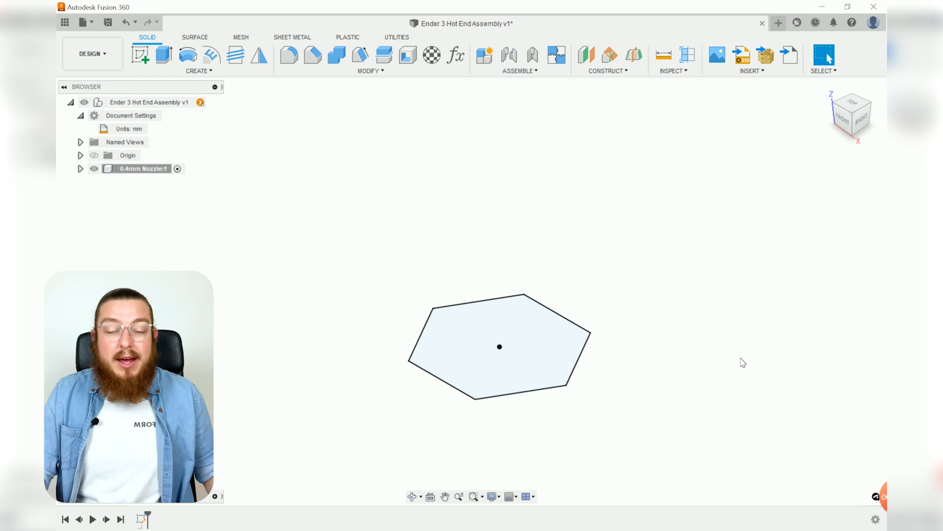
{"action": "key", "text": "e"}
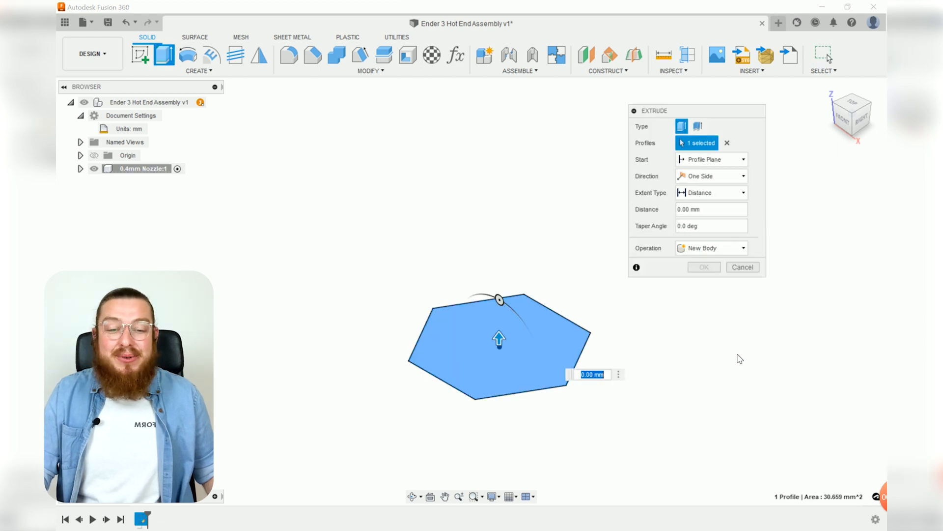
{"action": "type", "text": "13"}
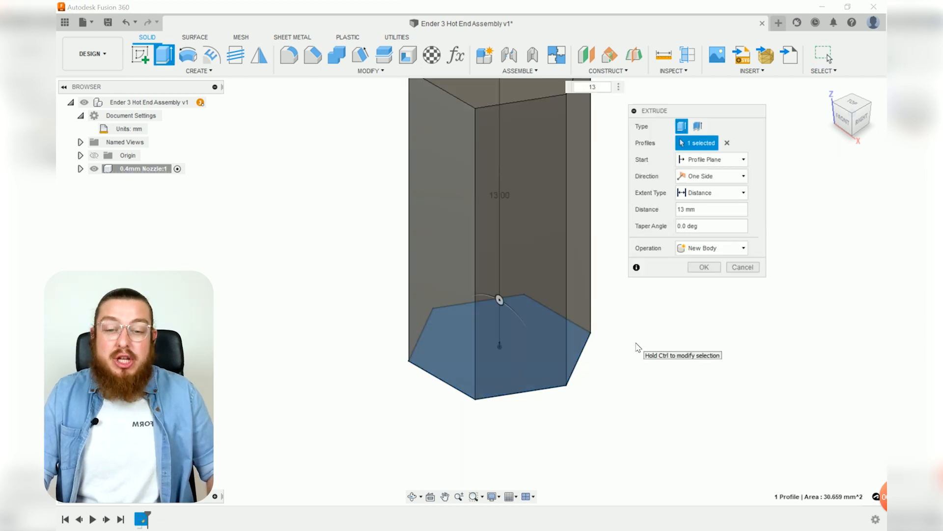
{"action": "key", "text": "Return"}
{"action": "scroll", "coordinate": [638, 346], "scroll_direction": "down", "scroll_amount": 2}
{"action": "middle_click_drag", "start_coordinate": [637, 346], "coordinate": [562, 380]}
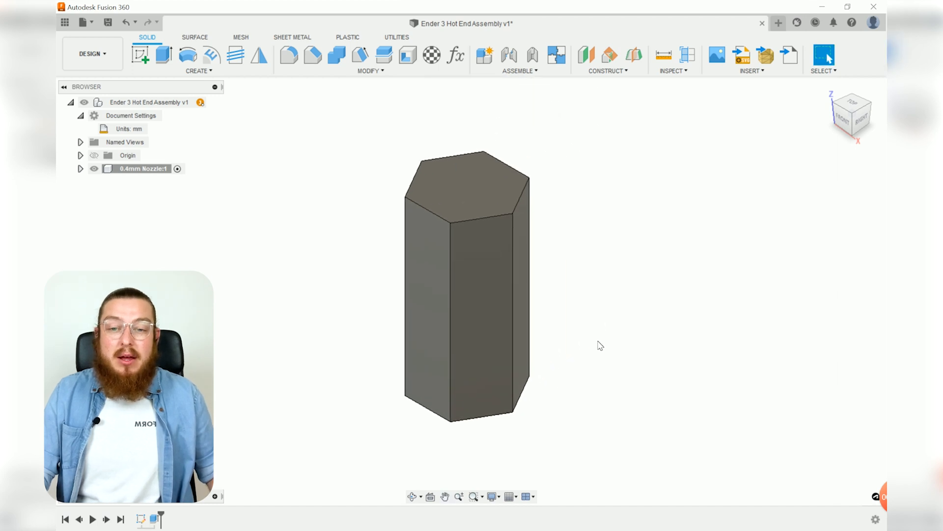
- Face the front of the nozzle and hide the 0.4mm Nozzle component's bodies
{"action": "middle_click_drag", "start_coordinate": [600, 344], "coordinate": [649, 323], "text": "shift"}
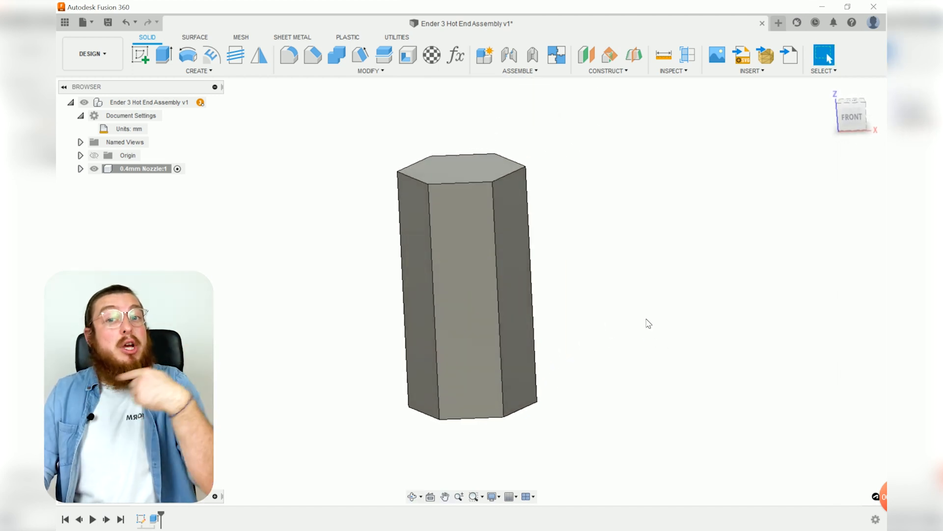
{"action": "left_click", "coordinate": [852, 116]}
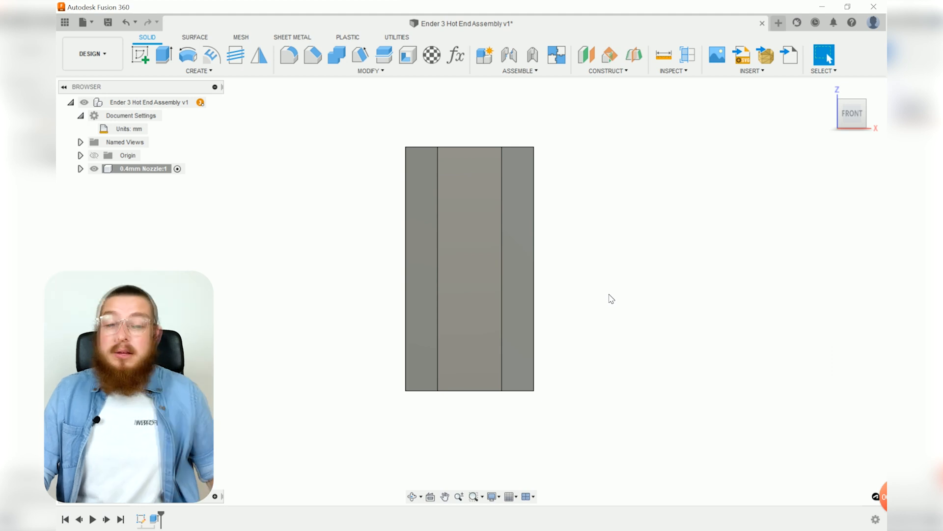
{"action": "left_click", "coordinate": [80, 169]}
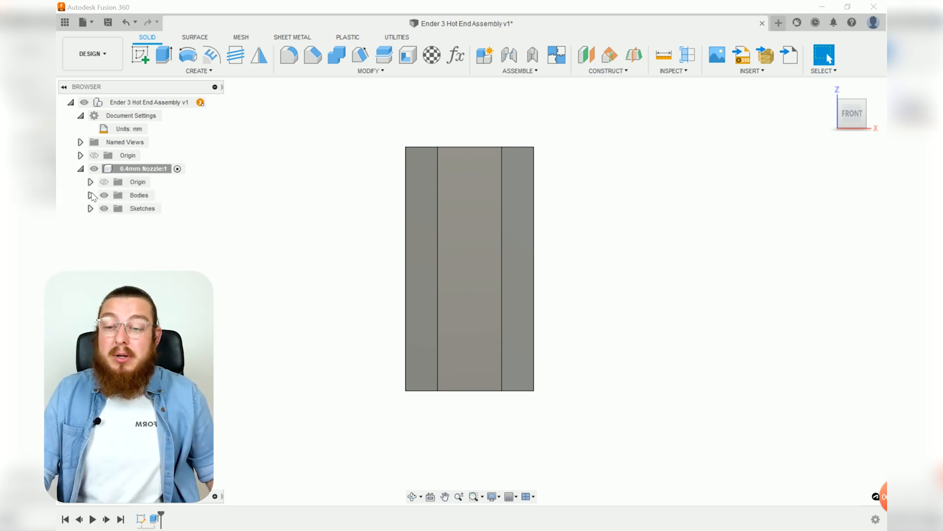
{"action": "left_click", "coordinate": [101, 196]}
{"action": "left_click", "coordinate": [104, 196]}
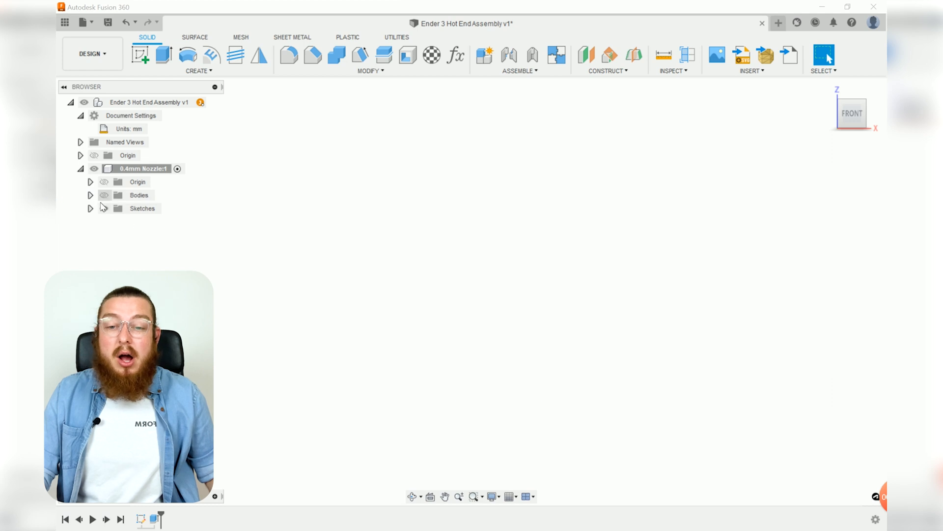
- Start a sketch on the front plane and draw a closed channel profile from the origin, wide above and tapering to a narrow vertical section
{"action": "left_click", "coordinate": [140, 55]}
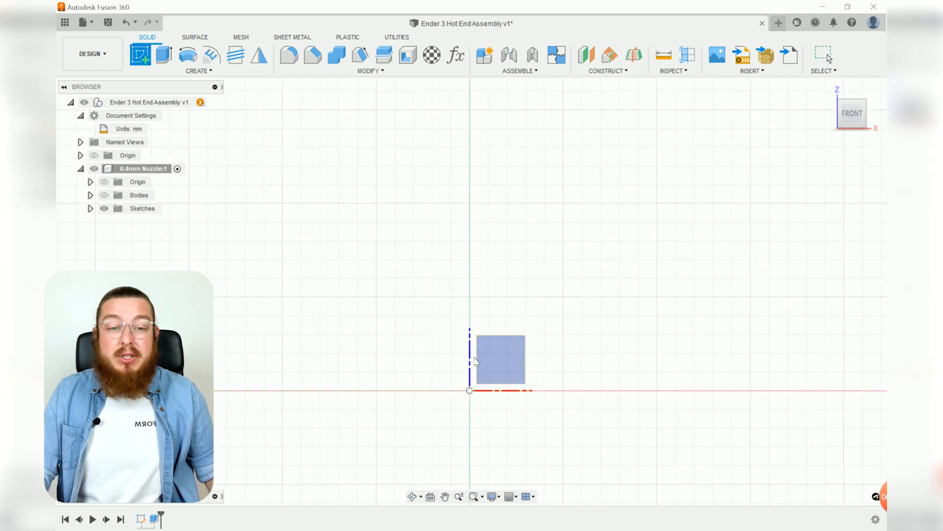
{"action": "left_click", "coordinate": [500, 363]}
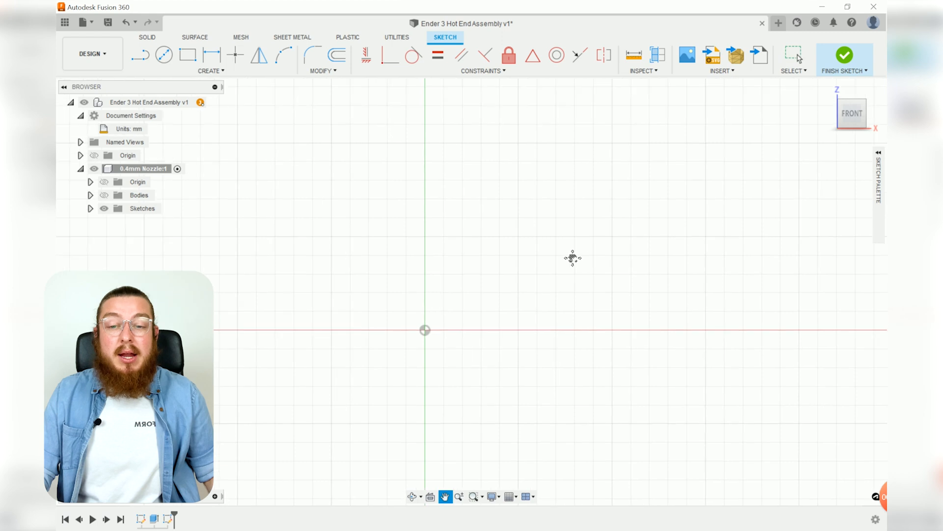
{"action": "middle_click_drag", "start_coordinate": [573, 257], "coordinate": [516, 284]}
{"action": "key", "text": "l"}
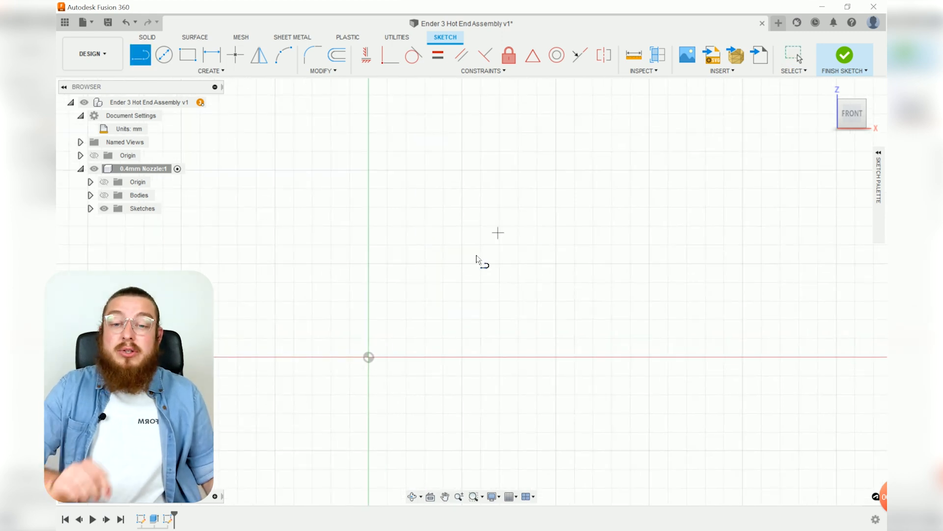
{"action": "left_click", "coordinate": [368, 358]}
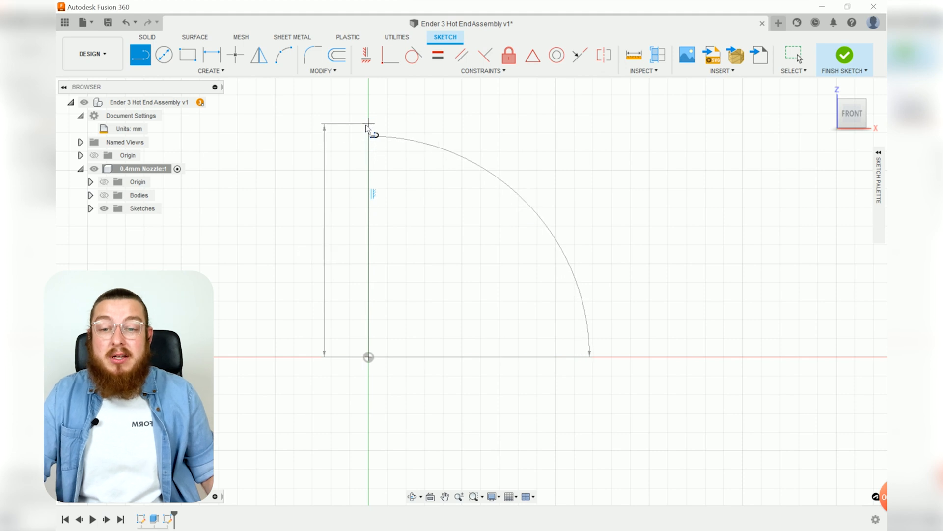
{"action": "left_click", "coordinate": [368, 124]}
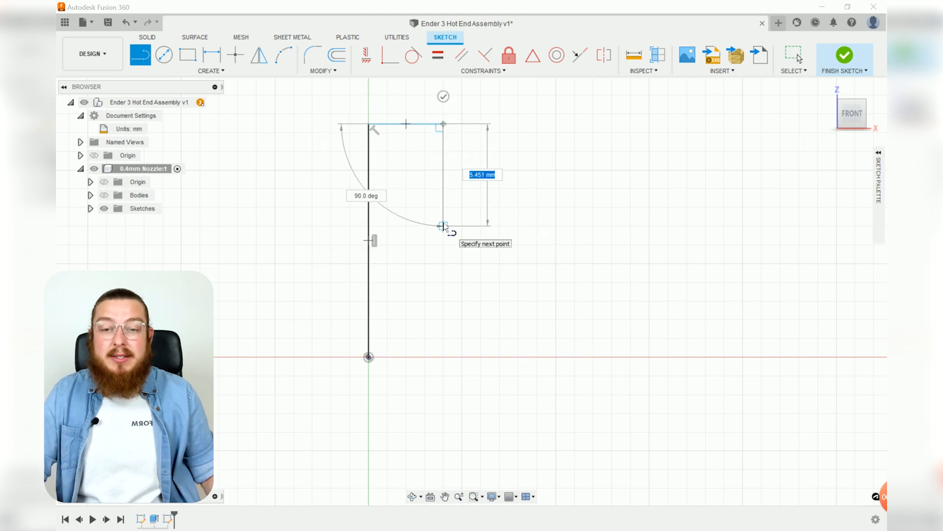
{"action": "left_click", "coordinate": [443, 226]}
{"action": "left_click", "coordinate": [405, 276]}
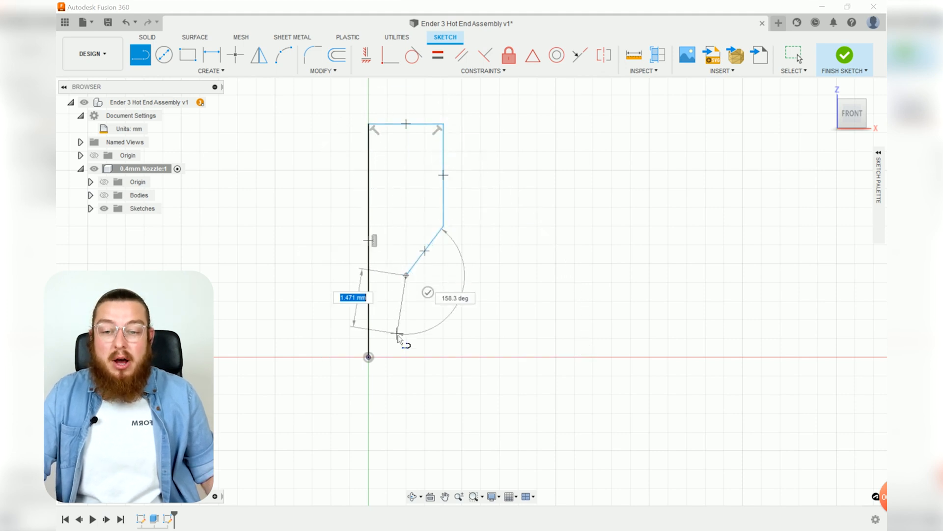
{"action": "left_click", "coordinate": [406, 357]}
{"action": "left_click", "coordinate": [368, 357]}
- Draw a right triangle on the horizontal axis beside the channel profile, about 2.8 mm wide and 5.3 mm high
{"action": "left_click", "coordinate": [507, 357]}
{"action": "left_click", "coordinate": [559, 257]}
{"action": "left_click", "coordinate": [559, 356]}
{"action": "left_click", "coordinate": [507, 357]}
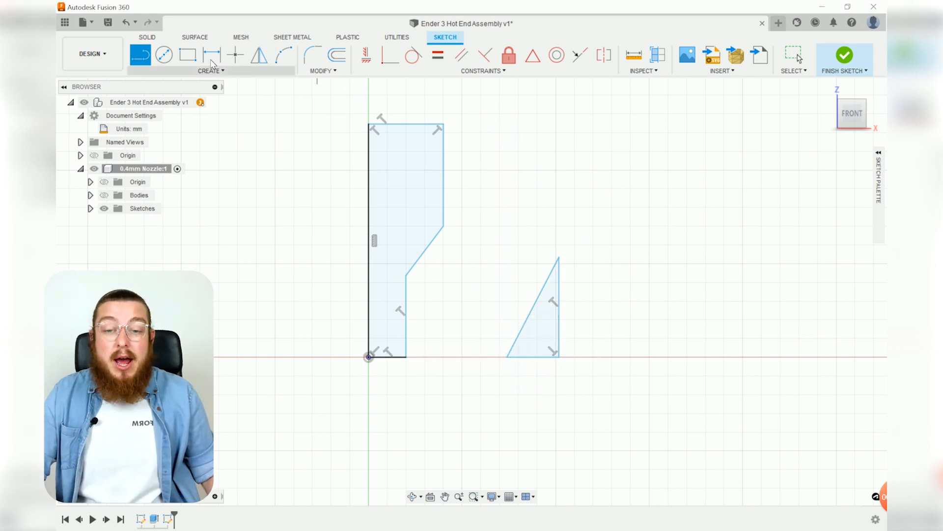
- Draw a rectangle about 4.4 mm wide above the triangle, level with the upper part of the channel profile
{"action": "left_click", "coordinate": [188, 55]}
{"action": "left_click", "coordinate": [499, 132]}
{"action": "left_click", "coordinate": [583, 219]}
{"action": "key", "text": "Escape"}
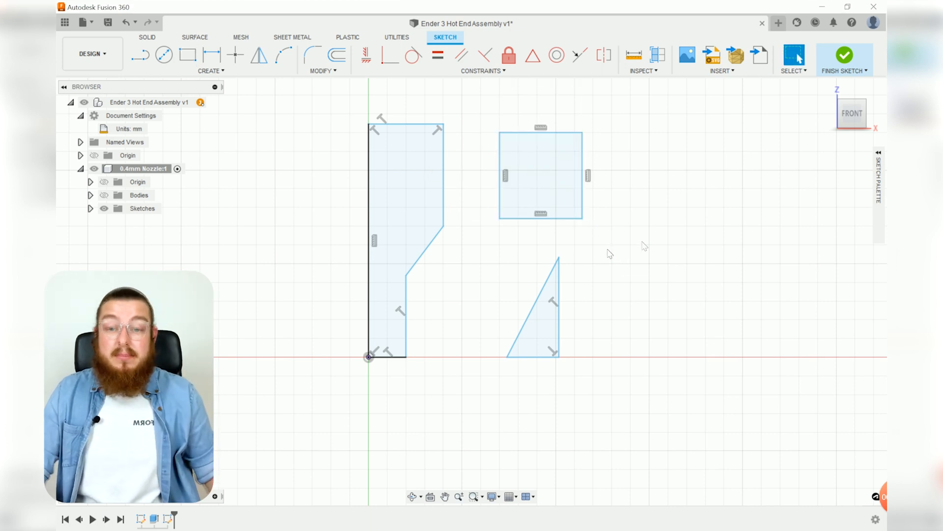
- Make the rectangle's upper edge collinear with the channel profile's upper edge
{"action": "left_click", "coordinate": [578, 58]}
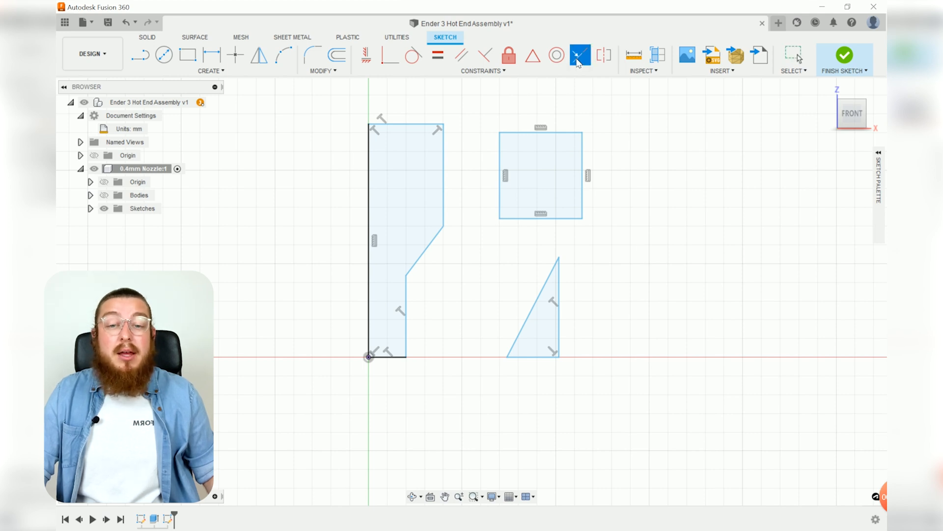
{"action": "left_click", "coordinate": [546, 132]}
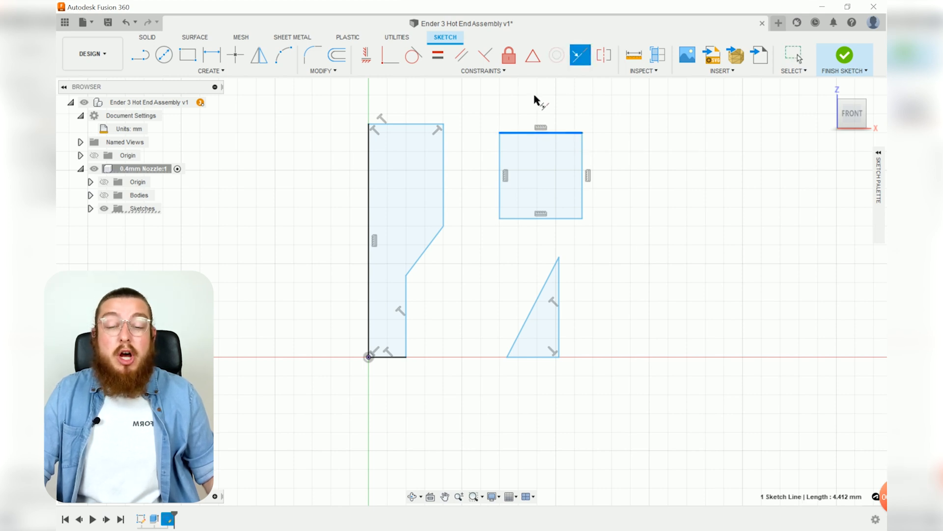
{"action": "left_click", "coordinate": [402, 124]}
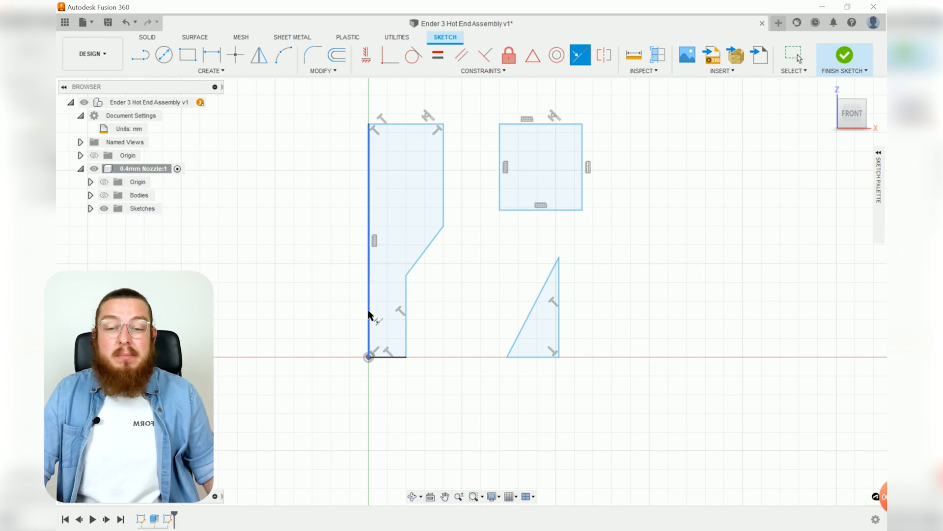
- Constrain the triangle's base line coincident with the sketch origin
{"action": "left_click", "coordinate": [391, 55]}
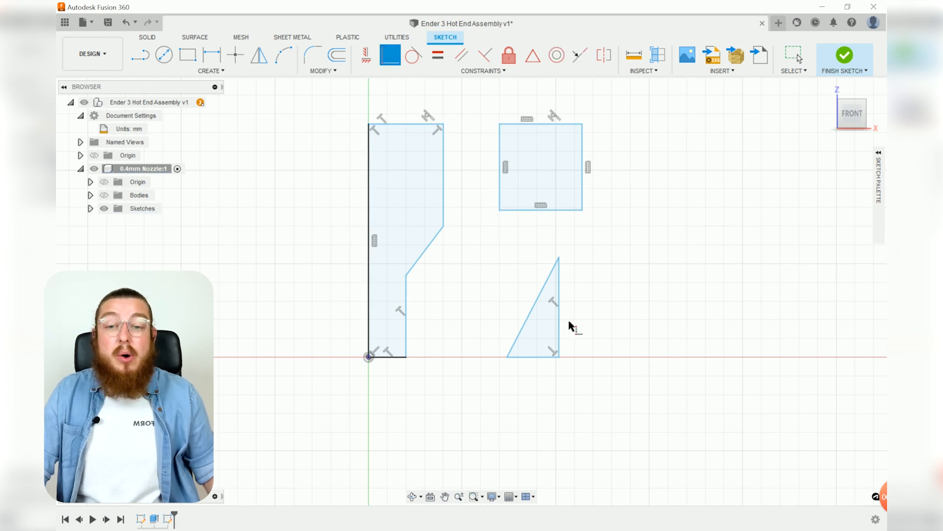
{"action": "left_click", "coordinate": [537, 357]}
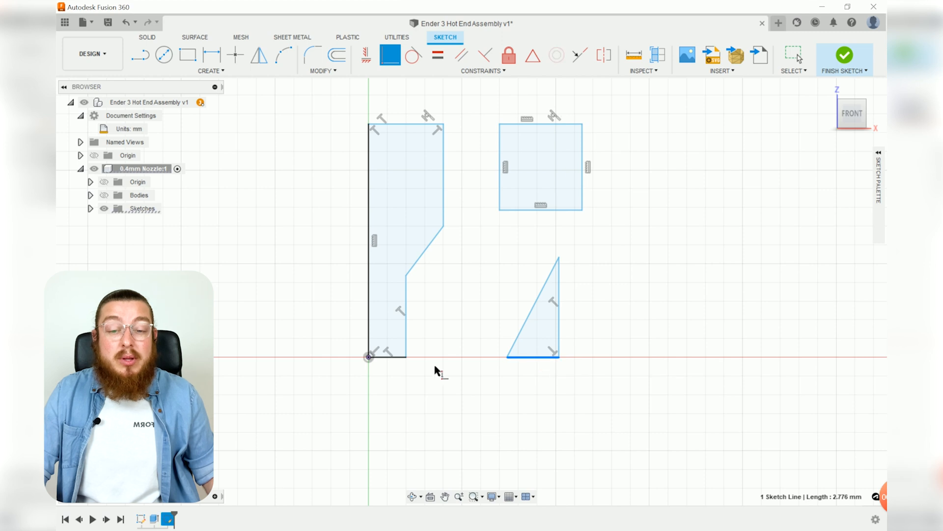
{"action": "left_click", "coordinate": [369, 357]}
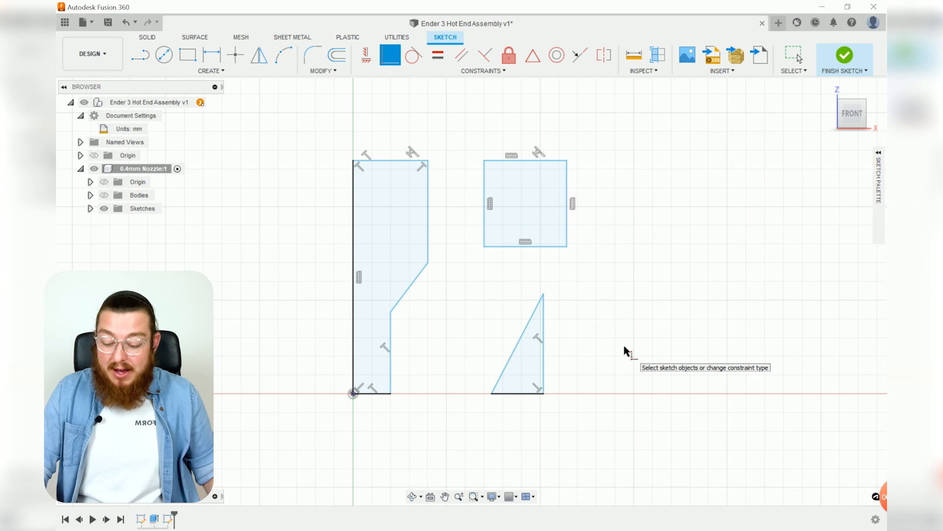
- Dimension the triangle's vertical side at 4 mm
{"action": "left_click", "coordinate": [545, 364]}
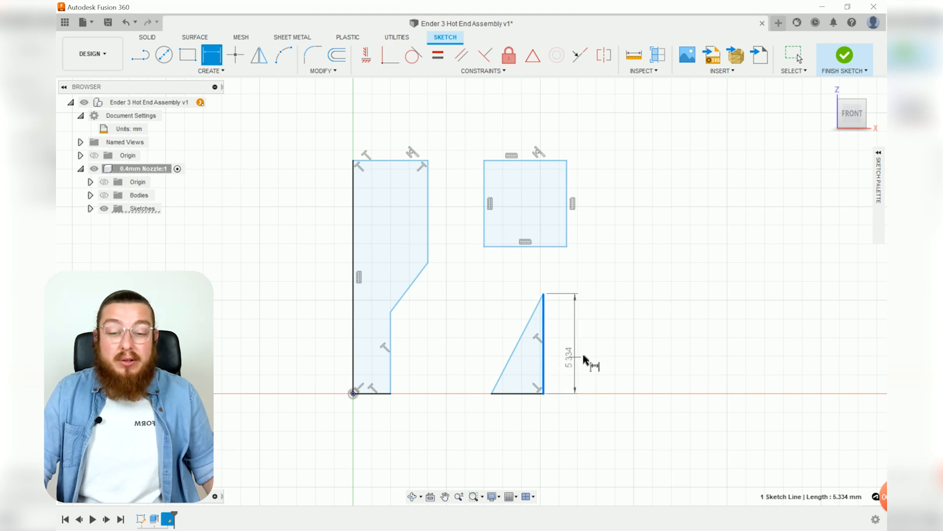
{"action": "left_click", "coordinate": [592, 357]}
{"action": "type", "text": "4"}
{"action": "key", "text": "Return"}
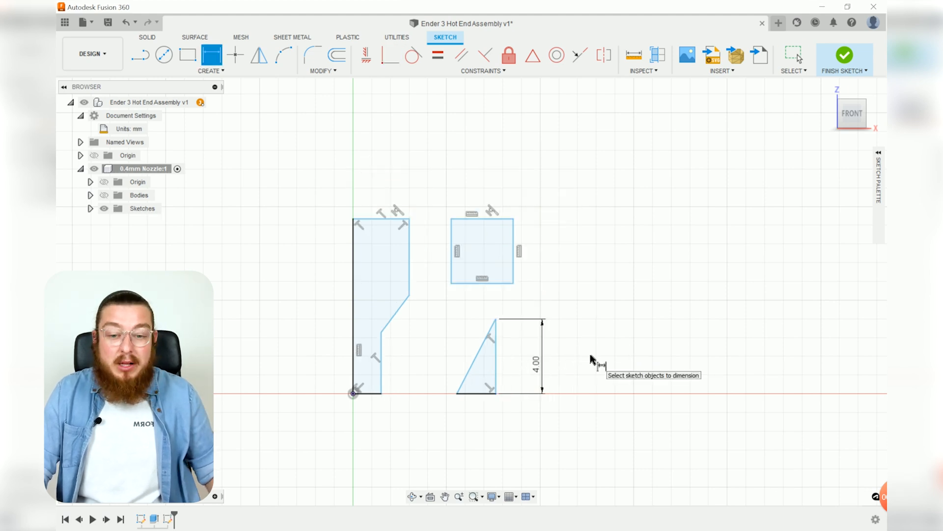
- Dimension the triangle's inner base corner at 0.75 mm from the origin
{"action": "scroll", "coordinate": [432, 405], "scroll_direction": "up", "scroll_amount": 3}
{"action": "left_click", "coordinate": [482, 388]}
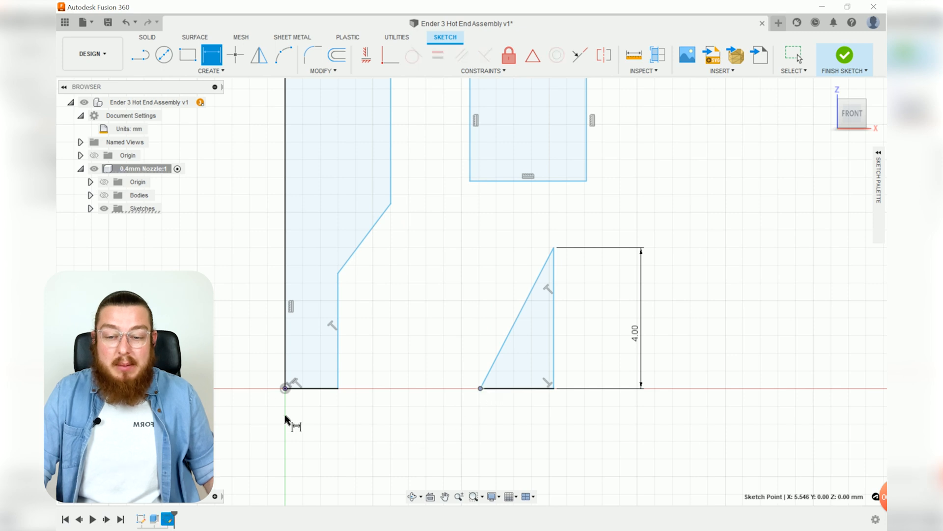
{"action": "left_click", "coordinate": [286, 388]}
{"action": "left_click", "coordinate": [365, 439]}
{"action": "key", "text": "BackSpace"}
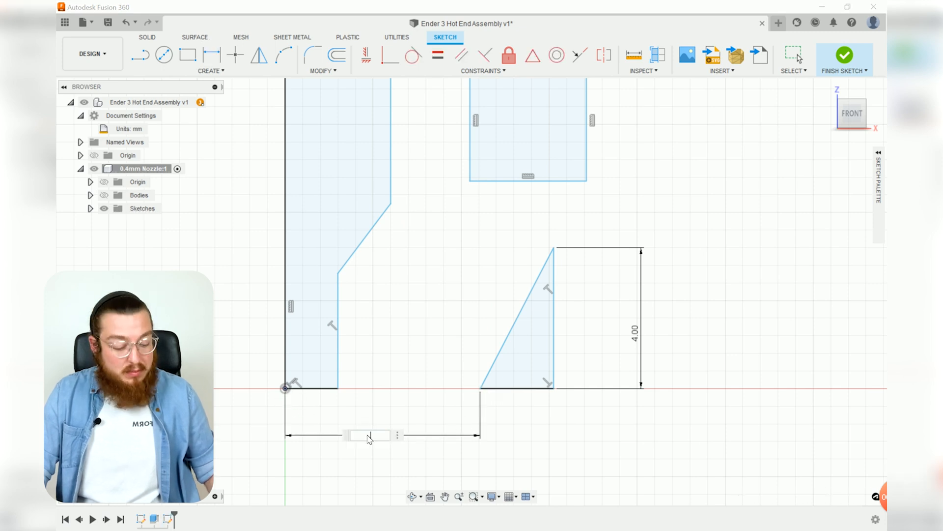
{"action": "type", "text": ".75"}
{"action": "key", "text": "Return"}
{"action": "scroll", "coordinate": [344, 354], "scroll_direction": "up", "scroll_amount": 2}
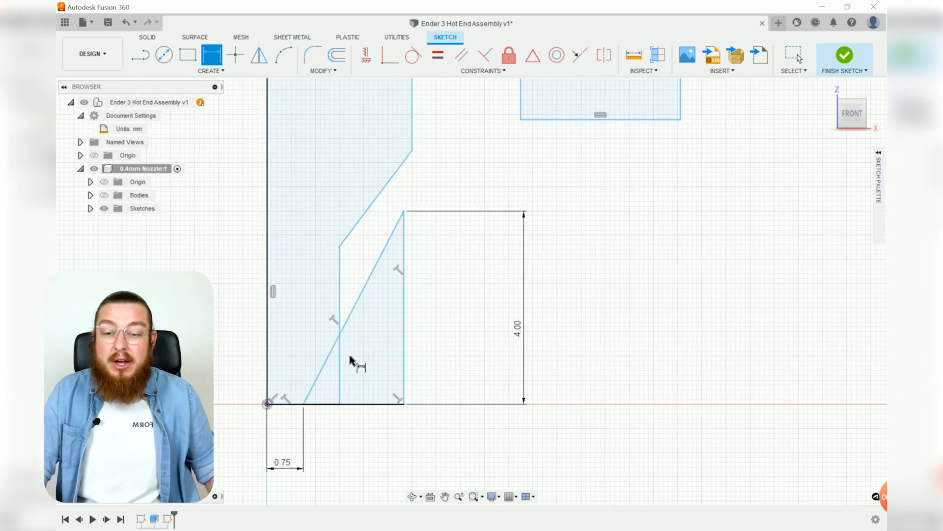
{"action": "scroll", "coordinate": [480, 393], "scroll_direction": "up", "scroll_amount": 1}
{"action": "key", "text": "Escape"}
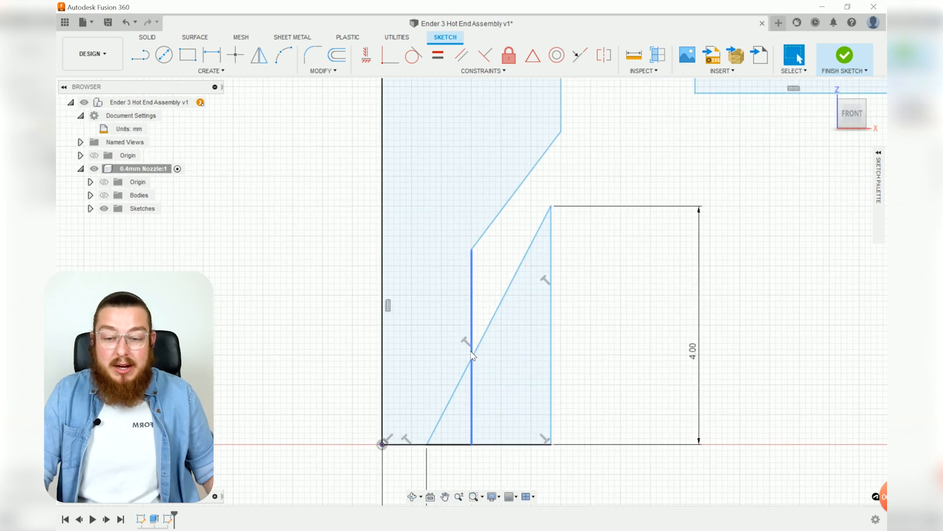
- Move the channel profile's lower vertical edge toward the central axis, clear of the triangle
{"action": "left_click_drag", "start_coordinate": [474, 320], "coordinate": [412, 323]}
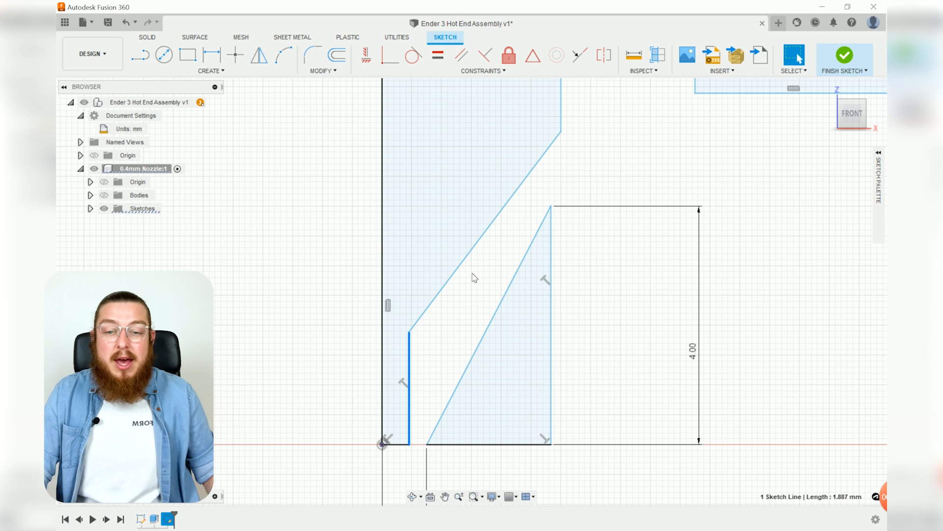
{"action": "scroll", "coordinate": [474, 284], "scroll_direction": "down", "scroll_amount": 5}
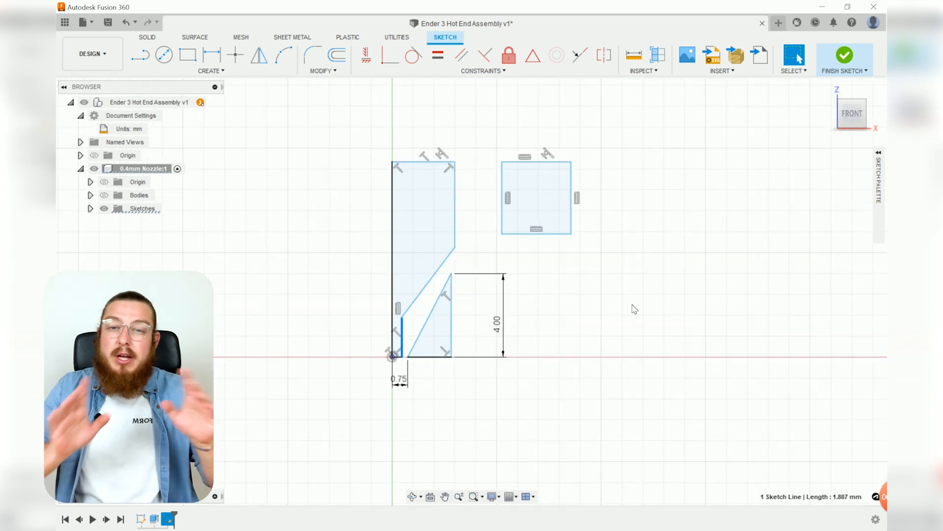
{"action": "middle_click_drag", "start_coordinate": [530, 290], "coordinate": [578, 309]}
{"action": "scroll", "coordinate": [609, 321], "scroll_direction": "up", "scroll_amount": 2}
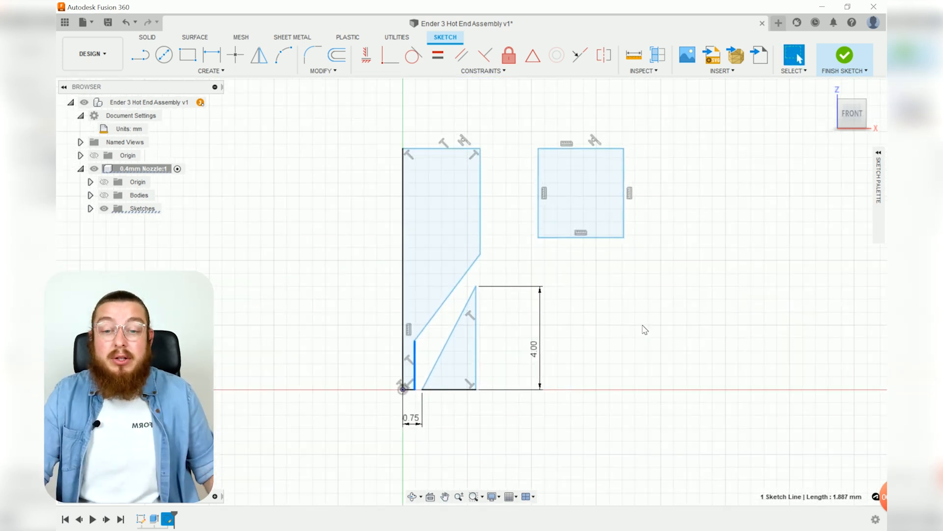
{"action": "middle_click_drag", "start_coordinate": [701, 357], "coordinate": [694, 366]}
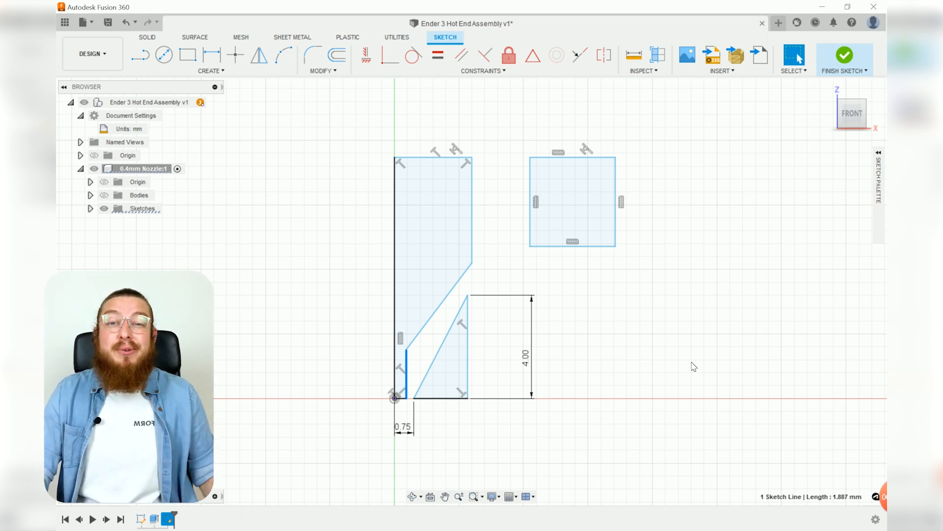
- Dimension the rectangle's vertical side at 5 mm
{"action": "key", "text": "d"}
{"action": "left_click", "coordinate": [616, 229]}
{"action": "left_click", "coordinate": [649, 225]}
{"action": "type", "text": "5"}
{"action": "key", "text": "Return"}
- Dimension the rectangle's inner edge at 2.9 mm and its outer edge at 3.5 mm from the central axis
{"action": "left_click", "coordinate": [530, 212]}
{"action": "left_click", "coordinate": [462, 107]}
{"action": "type", "text": "2.9"}
{"action": "key", "text": "Return"}
{"action": "left_click", "coordinate": [616, 222]}
{"action": "left_click", "coordinate": [395, 231]}
{"action": "left_click", "coordinate": [496, 94]}
{"action": "type", "text": "3.5"}
{"action": "key", "text": "Return"}
{"action": "key", "text": "Escape"}
- Set the channel profile's height to 13 mm and make the triangle's vertical side collinear with the rectangle's outer edge
{"action": "type", "text": "13"}
{"action": "scroll", "coordinate": [489, 361], "scroll_direction": "down", "scroll_amount": 3}
{"action": "left_click_drag", "start_coordinate": [478, 383], "coordinate": [520, 383]}
{"action": "left_click", "coordinate": [580, 54]}
- Dimension the channel's narrow lower section at 0.2 mm wide and its taper at 45 degrees to the base
{"action": "scroll", "coordinate": [473, 390], "scroll_direction": "up", "scroll_amount": 3}
{"action": "type", "text": "0.2"}
{"action": "key", "text": "Return"}
{"action": "left_click", "coordinate": [533, 255]}
{"action": "type", "text": "45"}
{"action": "key", "text": "Return"}
- Dimension the channel's narrow lower section at 1.5 mm high and its upper section at 1 mm wide
{"action": "left_click", "coordinate": [440, 344]}
{"action": "left_click", "coordinate": [406, 325]}
{"action": "type", "text": "1.5"}
{"action": "key", "text": "Return"}
{"action": "scroll", "coordinate": [464, 460], "scroll_direction": "down", "scroll_amount": 4}
{"action": "type", "text": "1"}
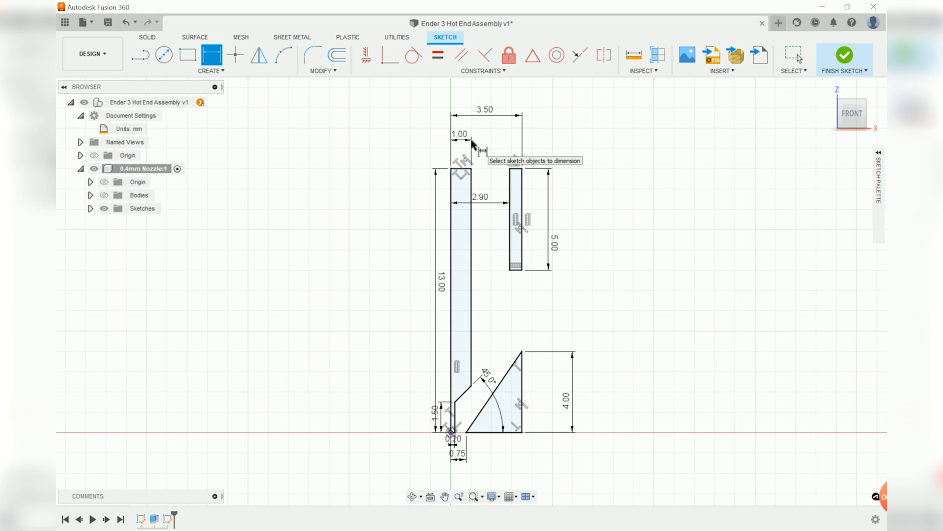
{"action": "key", "text": "Escape"}
- Reposition the 13, 1.5, 0.75, 3.5 and 2.9 mm dimension labels clear of the sketch geometry and each other
{"action": "left_click_drag", "start_coordinate": [441, 281], "coordinate": [408, 297]}
{"action": "left_click_drag", "start_coordinate": [434, 412], "coordinate": [430, 443]}
{"action": "left_click_drag", "start_coordinate": [457, 453], "coordinate": [502, 451]}
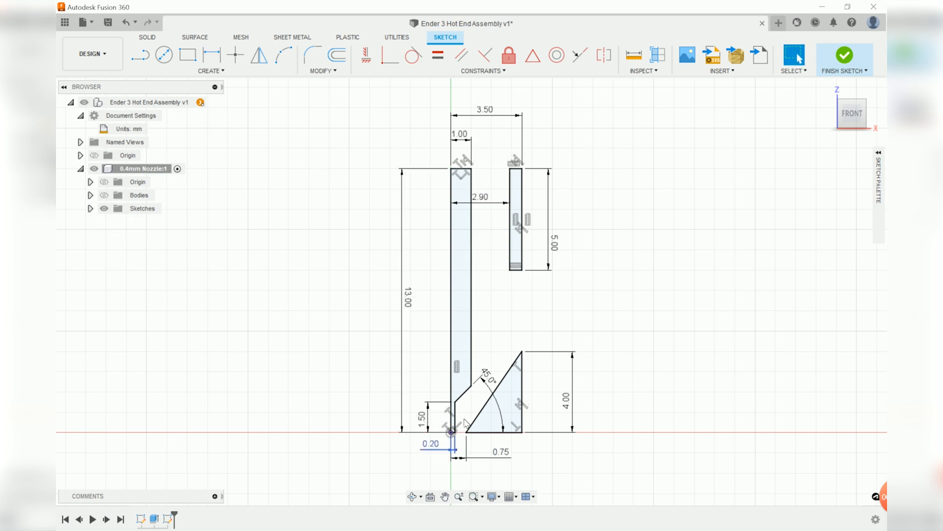
{"action": "left_click_drag", "start_coordinate": [485, 109], "coordinate": [481, 93]}
{"action": "left_click_drag", "start_coordinate": [480, 197], "coordinate": [484, 116]}
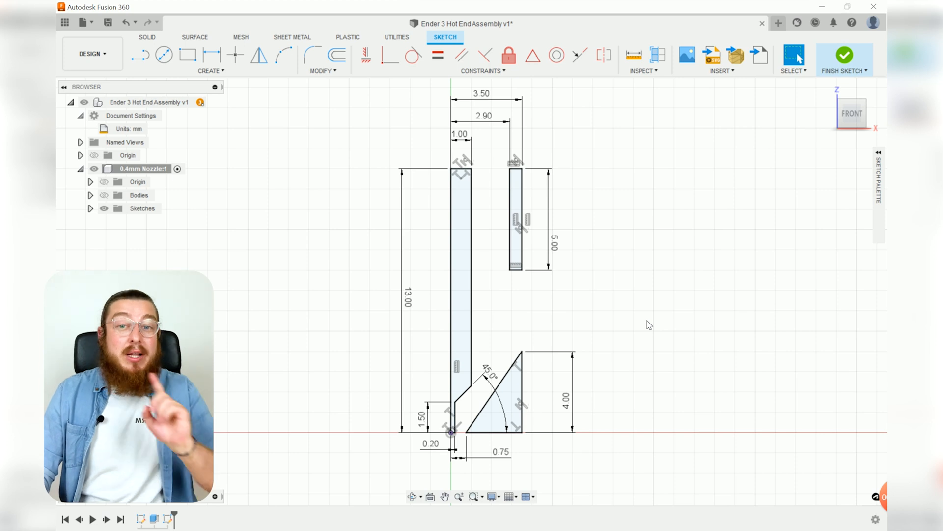
{"action": "left_click", "coordinate": [581, 56]}
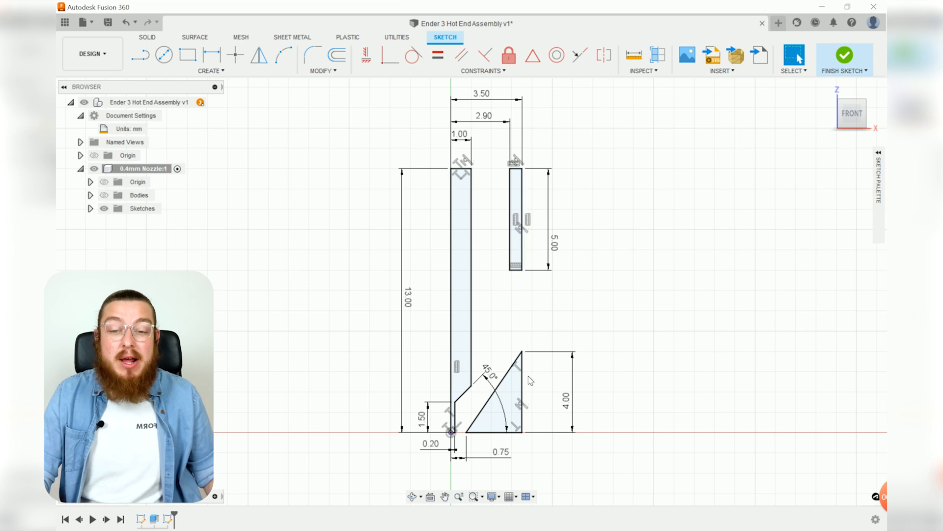
{"action": "scroll", "coordinate": [653, 231], "scroll_direction": "down", "scroll_amount": 4}
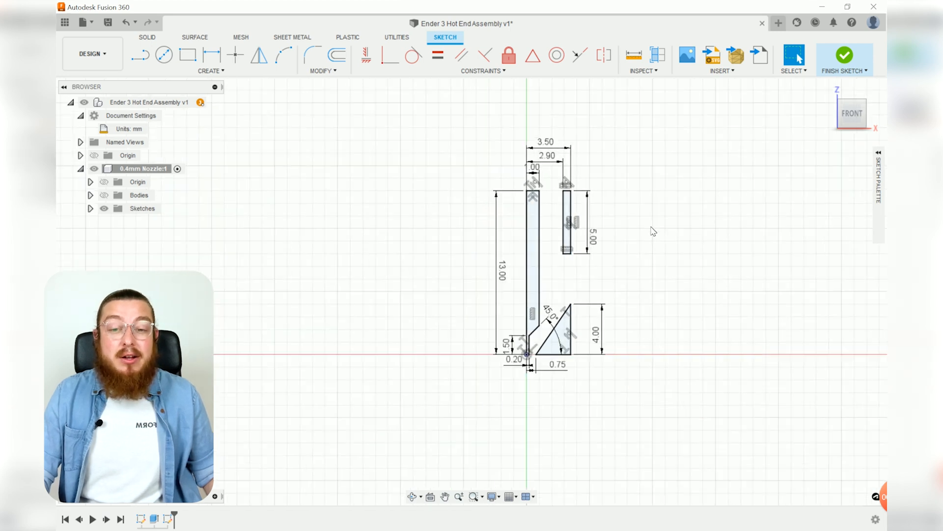
{"action": "scroll", "coordinate": [614, 206], "scroll_direction": "up", "scroll_amount": 3}
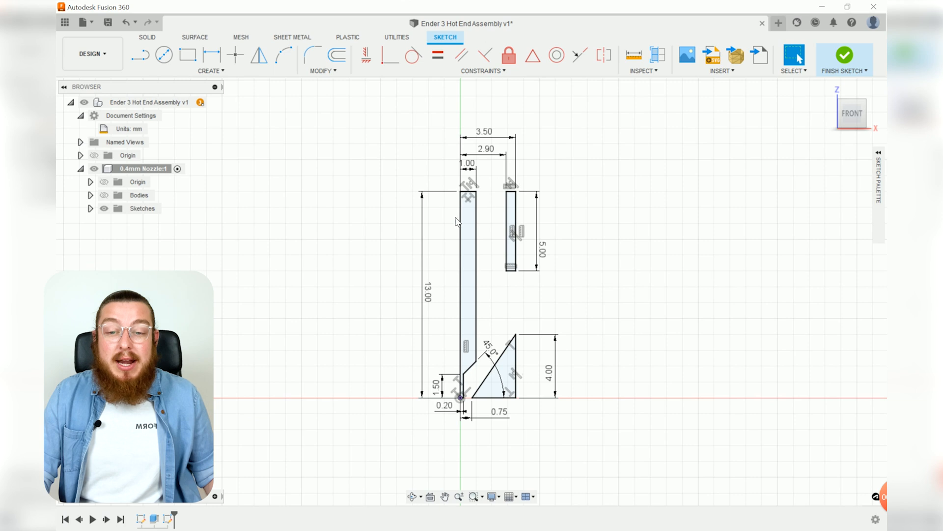
{"action": "left_click", "coordinate": [90, 208]}
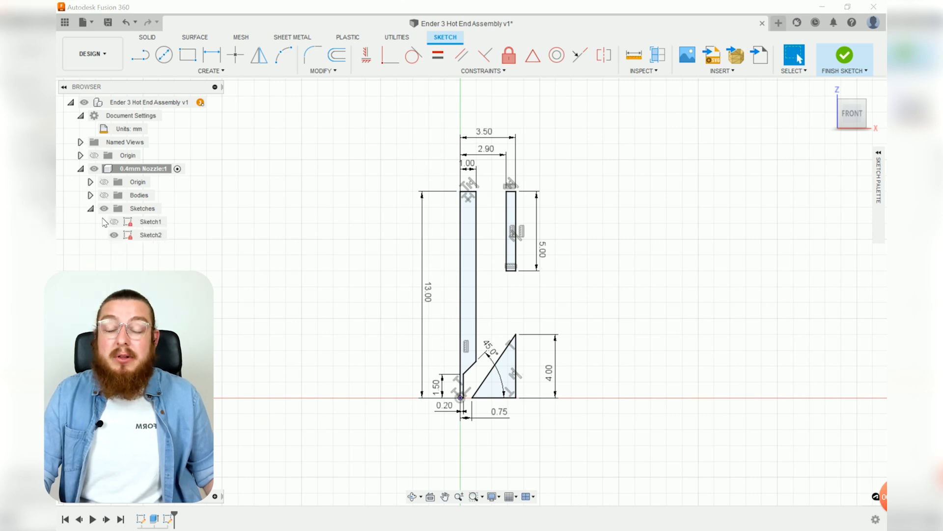
{"action": "left_click", "coordinate": [90, 208]}
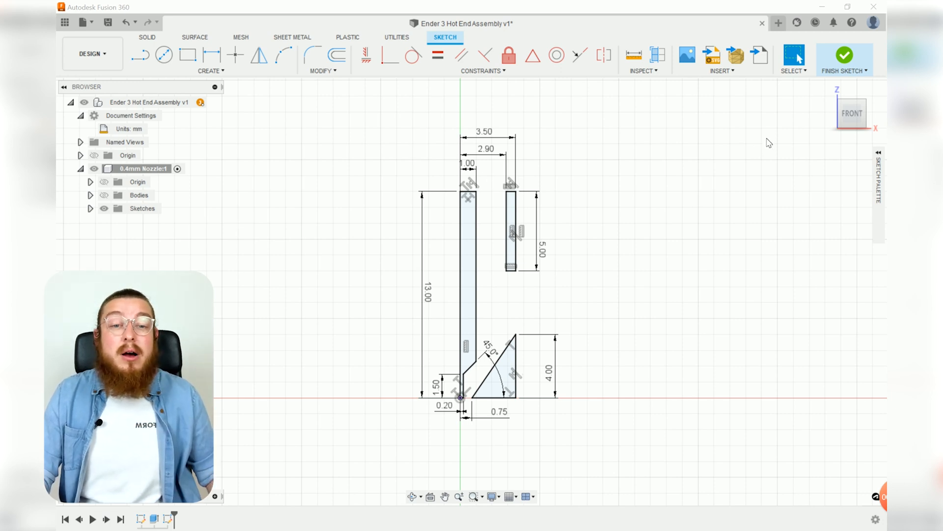
- Finish the sketch and set up a 360-degree Revolve of the channel, rectangle and triangle profiles about the channel's vertical centre edge
{"action": "left_click", "coordinate": [844, 57]}
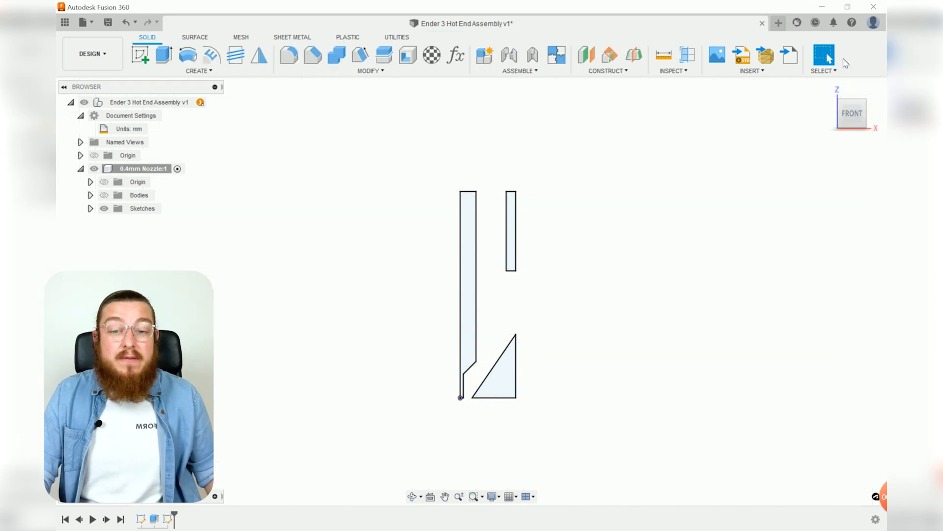
{"action": "left_click", "coordinate": [188, 57]}
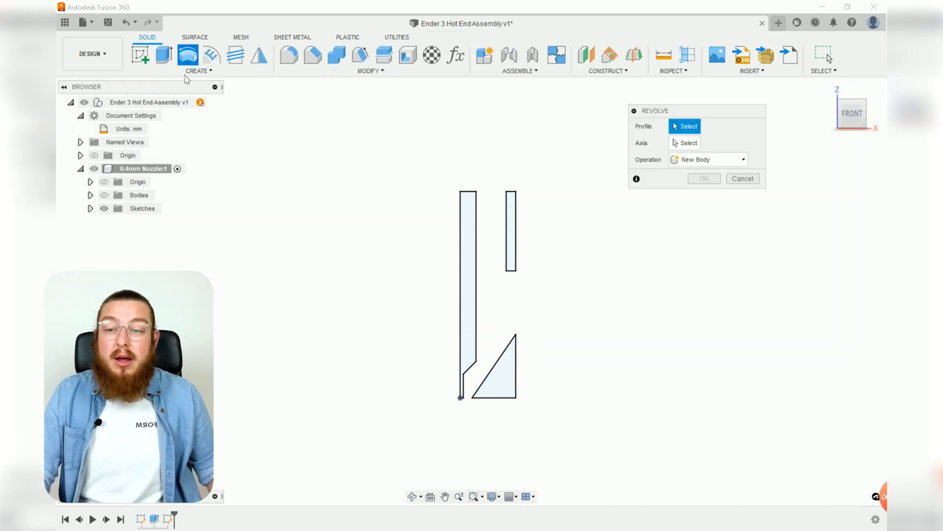
{"action": "left_click", "coordinate": [464, 216]}
{"action": "left_click", "coordinate": [513, 211]}
{"action": "left_click", "coordinate": [500, 373]}
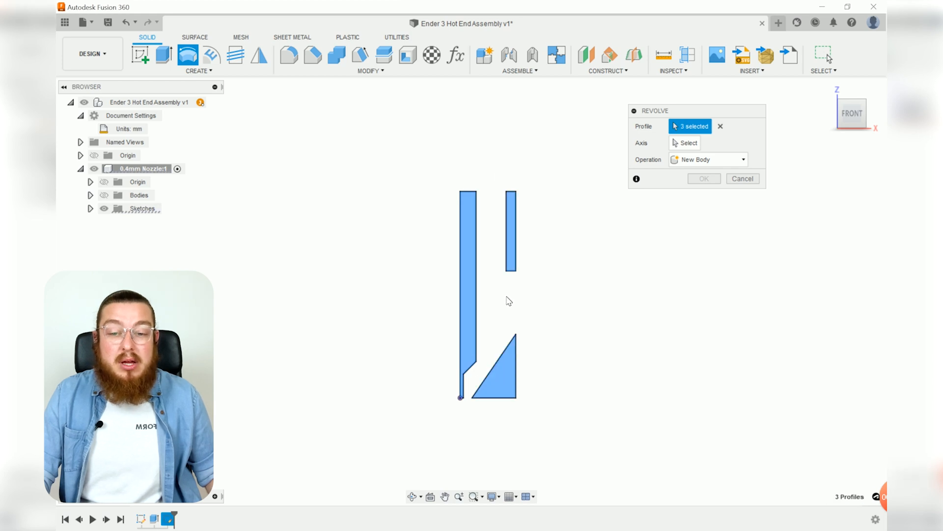
{"action": "left_click", "coordinate": [681, 143]}
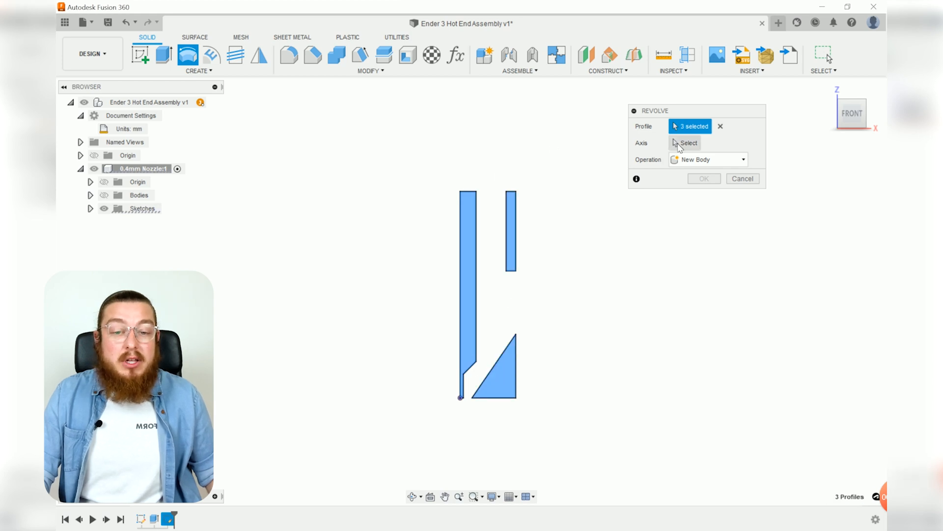
{"action": "left_click", "coordinate": [461, 248]}
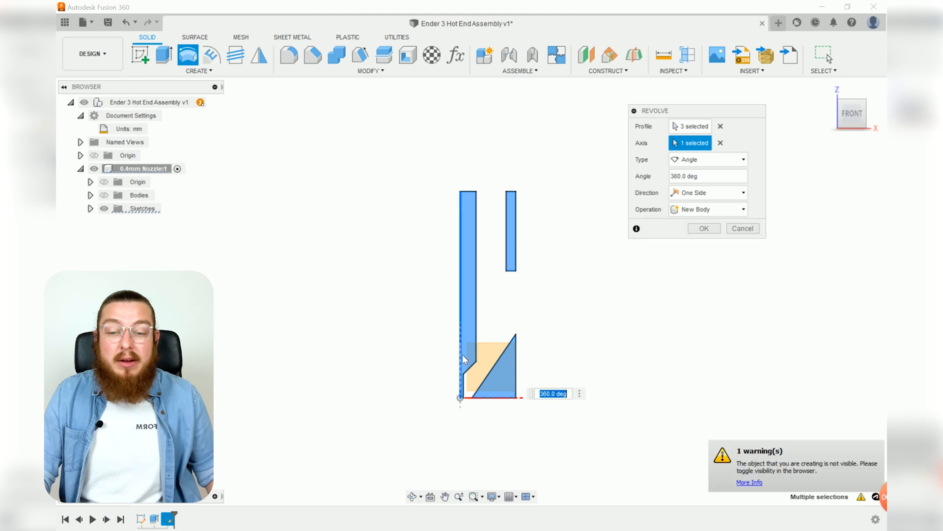
- Show the nozzle's bodies and complete the 360-degree revolve as a cut, shaping the neck, conical tip and inner channel
{"action": "middle_click_drag", "start_coordinate": [555, 329], "coordinate": [547, 356], "text": "shift"}
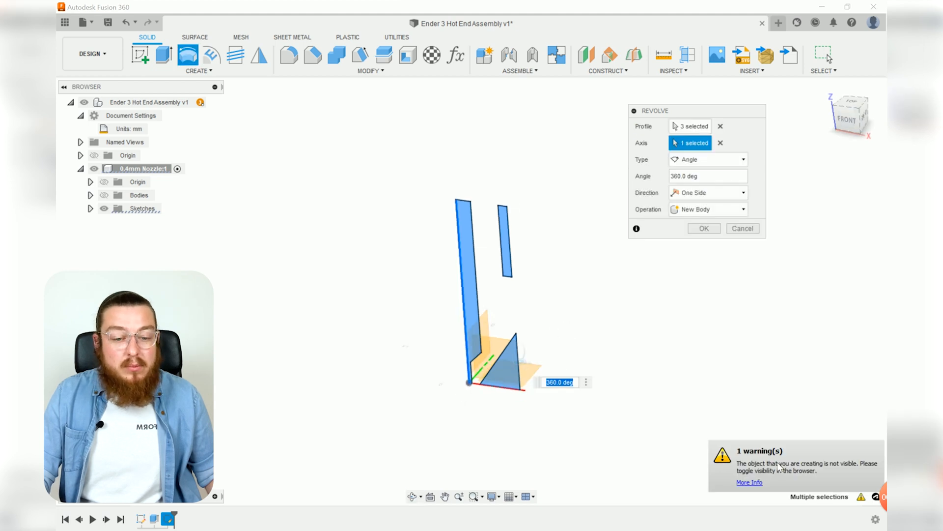
{"action": "left_click", "coordinate": [103, 195]}
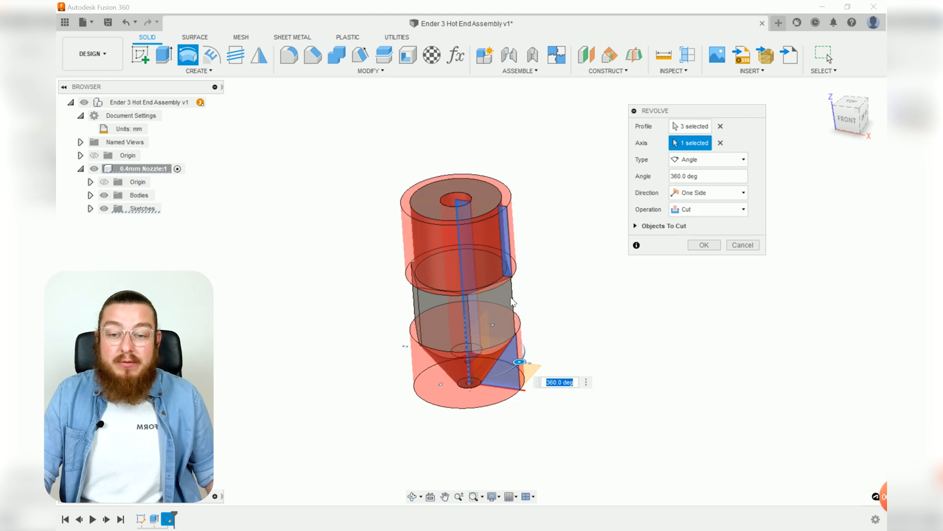
{"action": "middle_click_drag", "start_coordinate": [554, 333], "coordinate": [572, 317], "text": "shift"}
{"action": "scroll", "coordinate": [493, 314], "scroll_direction": "up", "scroll_amount": 4}
{"action": "mouse_move", "coordinate": [632, 352]}
{"action": "middle_mouse_down", "text": "shift"}
{"action": "mouse_move", "coordinate": [636, 286]}
{"action": "mouse_move", "coordinate": [631, 344]}
{"action": "middle_mouse_up", "text": "shift"}
{"action": "scroll", "coordinate": [571, 319], "scroll_direction": "down", "scroll_amount": 2}
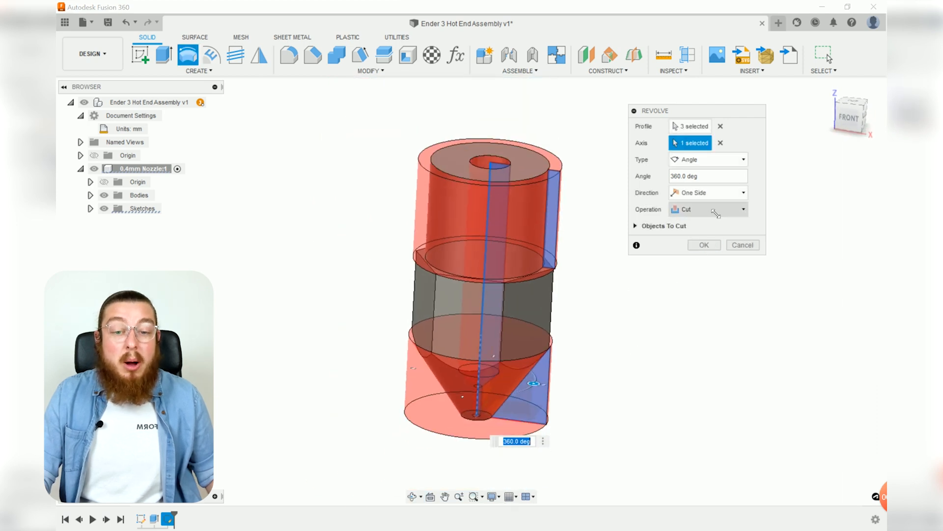
{"action": "left_click", "coordinate": [704, 245]}
{"action": "mouse_move", "coordinate": [613, 264]}
{"action": "middle_mouse_down", "text": "shift"}
{"action": "mouse_move", "coordinate": [662, 296]}
{"action": "mouse_move", "coordinate": [636, 320]}
{"action": "mouse_move", "coordinate": [637, 162]}
{"action": "mouse_move", "coordinate": [632, 337]}
{"action": "mouse_move", "coordinate": [639, 267]}
{"action": "mouse_move", "coordinate": [614, 262]}
{"action": "middle_mouse_up", "text": "shift"}
{"action": "scroll", "coordinate": [635, 282], "scroll_direction": "down", "scroll_amount": 3}
{"action": "middle_click_drag", "start_coordinate": [740, 251], "coordinate": [605, 289]}
{"action": "key", "text": "Escape"}
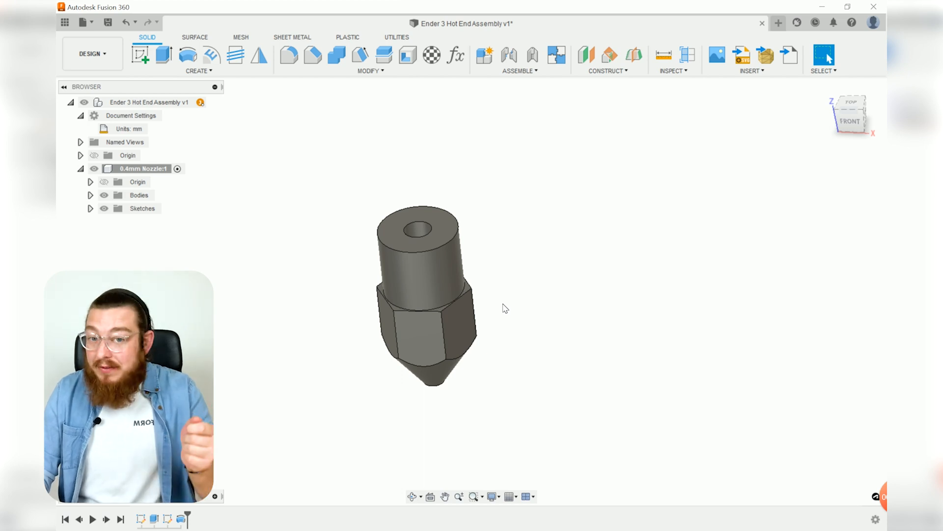
- Apply the Brass physical material from the Metal category of the Fusion 360 Material Library to the nozzle
{"action": "mouse_move", "coordinate": [528, 336]}
{"action": "middle_mouse_down", "text": "shift"}
{"action": "mouse_move", "coordinate": [565, 276]}
{"action": "mouse_move", "coordinate": [542, 326]}
{"action": "middle_mouse_up", "text": "shift"}
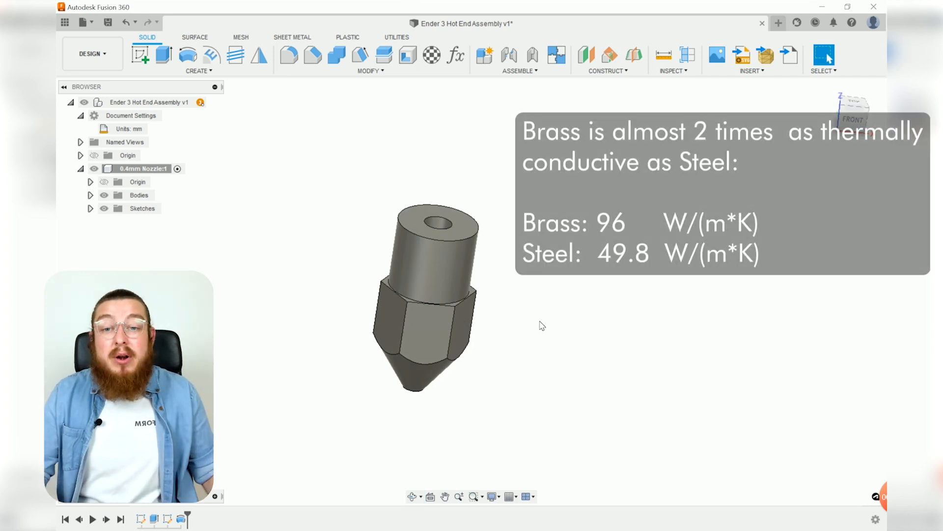
{"action": "left_click", "coordinate": [393, 74]}
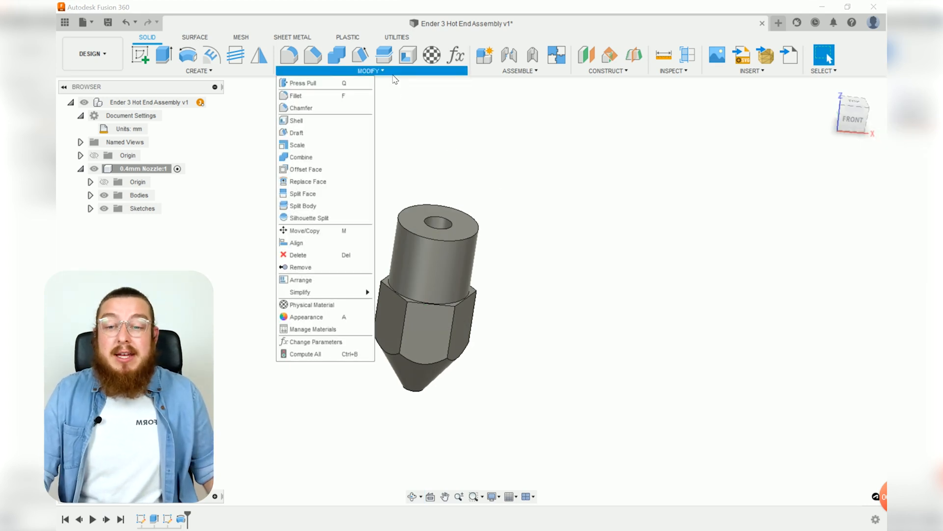
{"action": "left_click", "coordinate": [308, 305]}
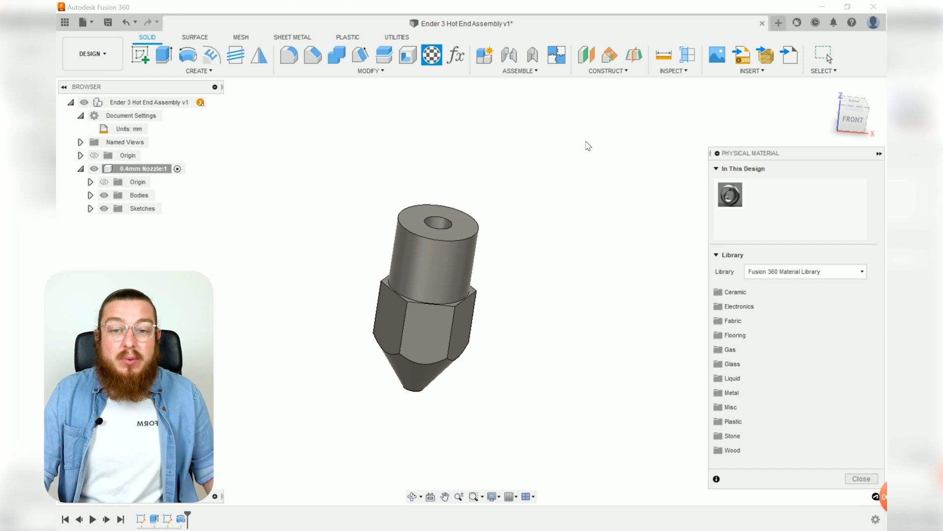
{"action": "left_click_drag", "start_coordinate": [749, 157], "coordinate": [655, 103]}
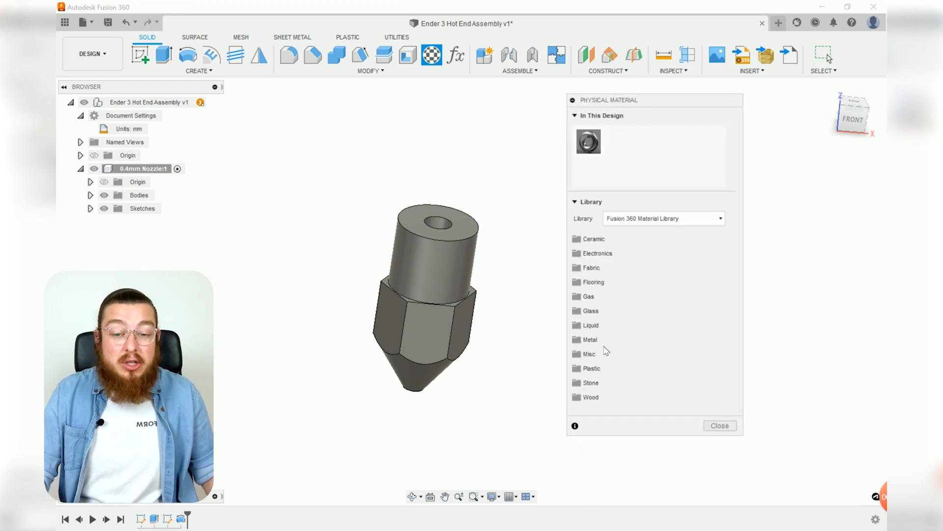
{"action": "left_click", "coordinate": [599, 340]}
{"action": "scroll", "coordinate": [645, 320], "scroll_direction": "down", "scroll_amount": 5}
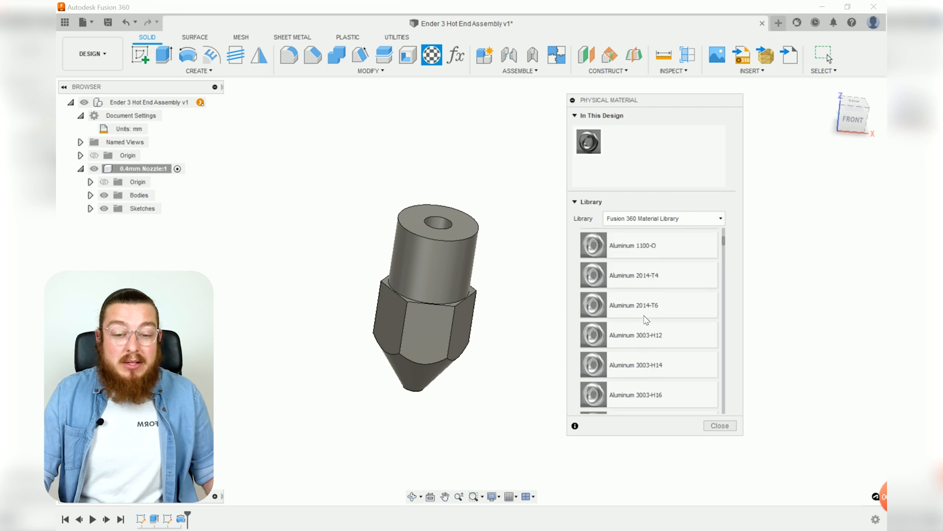
{"action": "scroll", "coordinate": [645, 320], "scroll_direction": "down", "scroll_amount": 5}
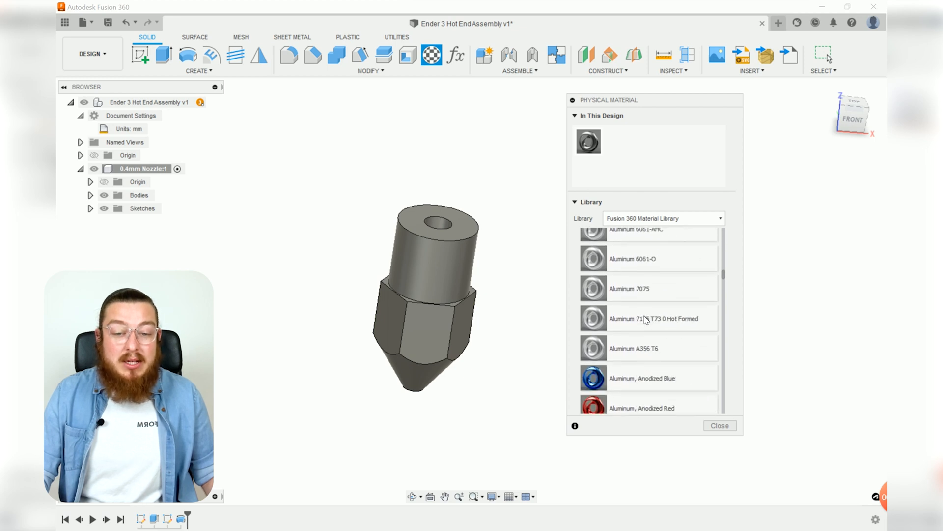
{"action": "scroll", "coordinate": [645, 320], "scroll_direction": "down", "scroll_amount": 3}
{"action": "left_click_drag", "start_coordinate": [645, 315], "coordinate": [449, 271]}
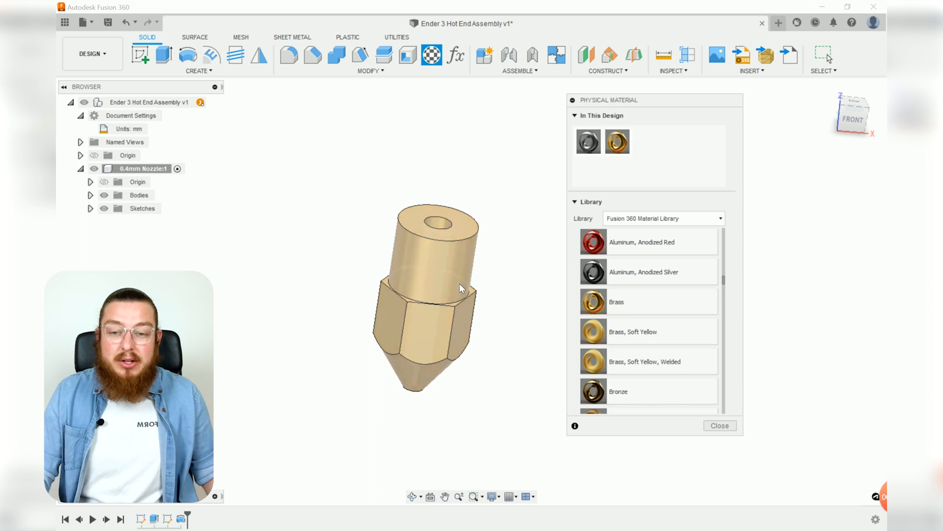
{"action": "left_click", "coordinate": [727, 426]}
- Add a modeled, full-length, right-hand M6x1 ISO Metric thread to the nozzle's upper cylindrical face
{"action": "middle_click_drag", "start_coordinate": [625, 330], "coordinate": [397, 202], "text": "shift"}
{"action": "middle_click_drag", "start_coordinate": [534, 297], "coordinate": [604, 292]}
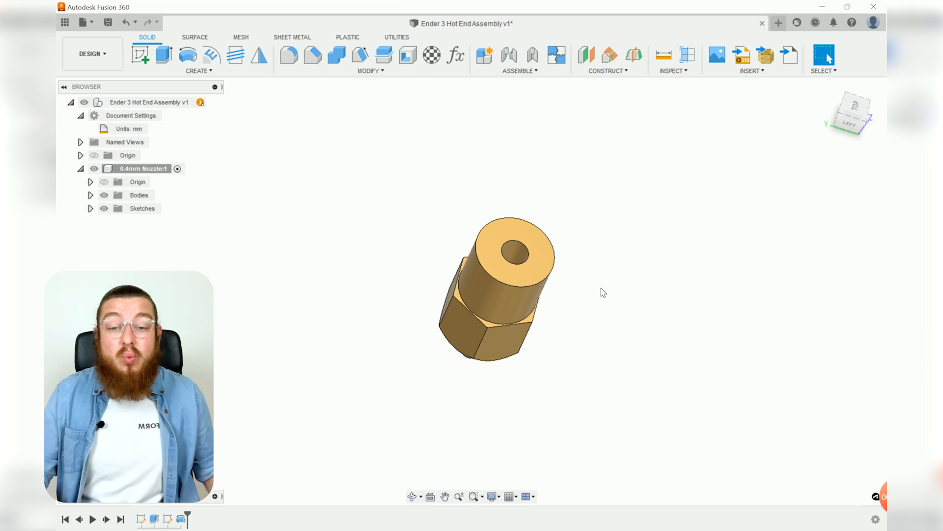
{"action": "middle_click_drag", "start_coordinate": [576, 336], "coordinate": [506, 267], "text": "shift"}
{"action": "scroll", "coordinate": [501, 259], "scroll_direction": "up", "scroll_amount": 3}
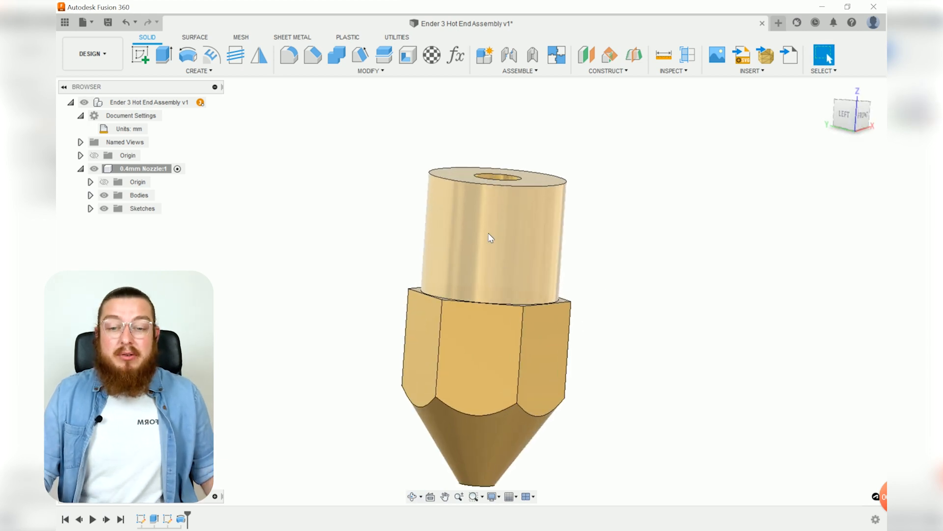
{"action": "left_click", "coordinate": [236, 55]}
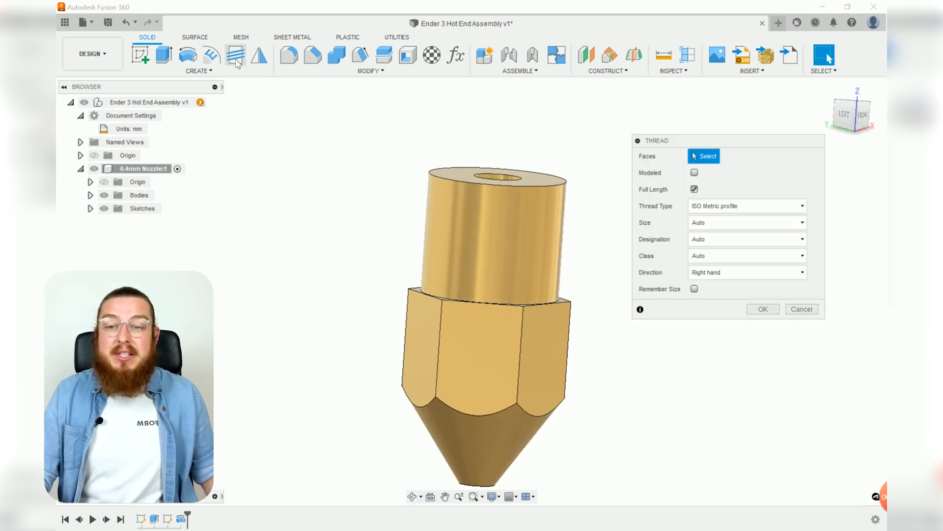
{"action": "left_click", "coordinate": [502, 244]}
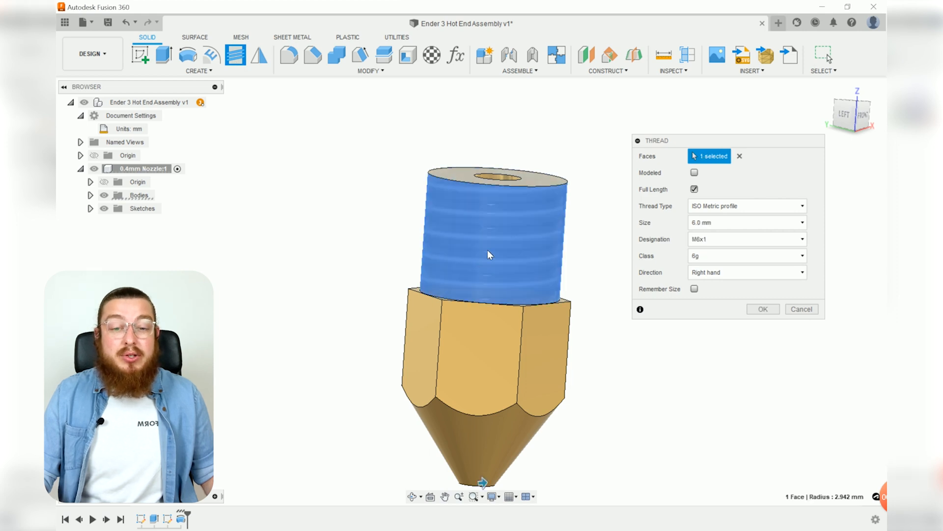
{"action": "left_click", "coordinate": [694, 173]}
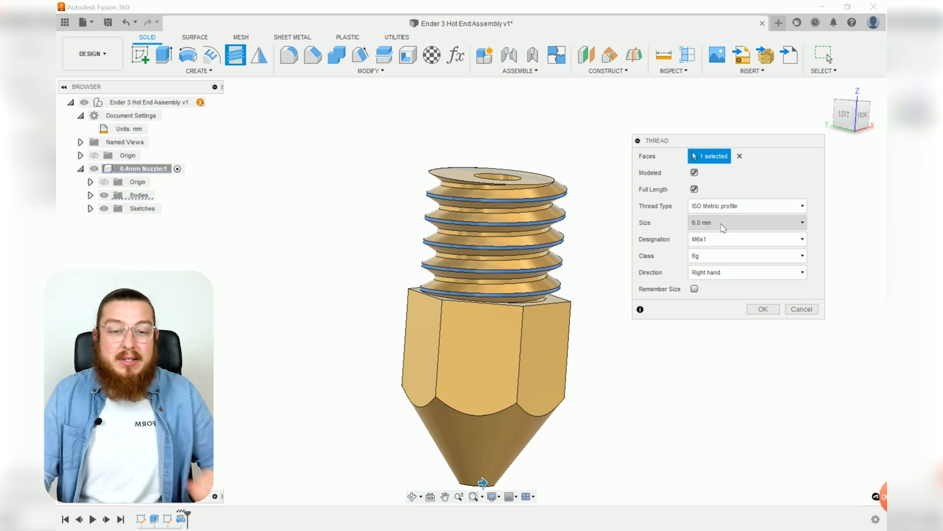
{"action": "left_click", "coordinate": [761, 309]}
- Examine the nozzle's modeled thread, the rim of its filament bore and the small orifice at its tip
{"action": "middle_click_drag", "start_coordinate": [673, 266], "coordinate": [631, 242]}
{"action": "scroll", "coordinate": [450, 133], "scroll_direction": "up", "scroll_amount": 3}
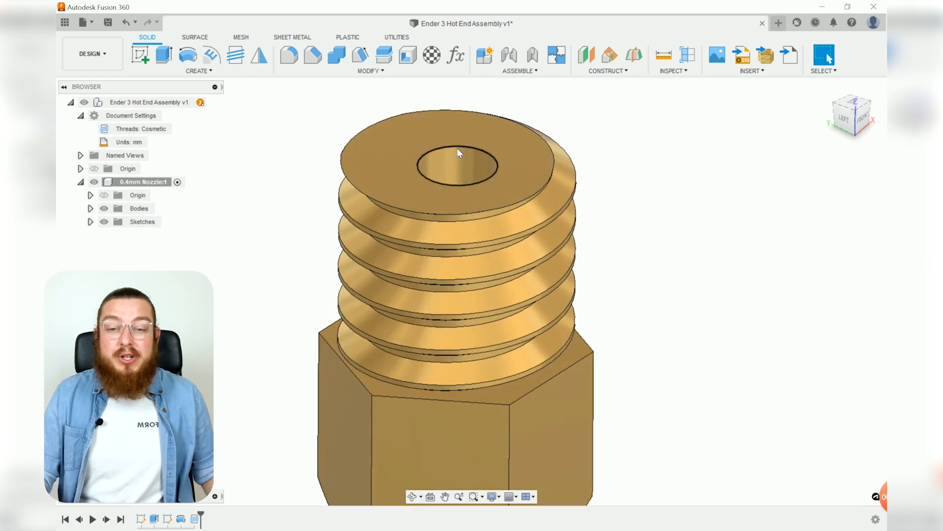
{"action": "left_click", "coordinate": [455, 147]}
{"action": "scroll", "coordinate": [656, 335], "scroll_direction": "down", "scroll_amount": 3}
{"action": "left_click", "coordinate": [677, 343]}
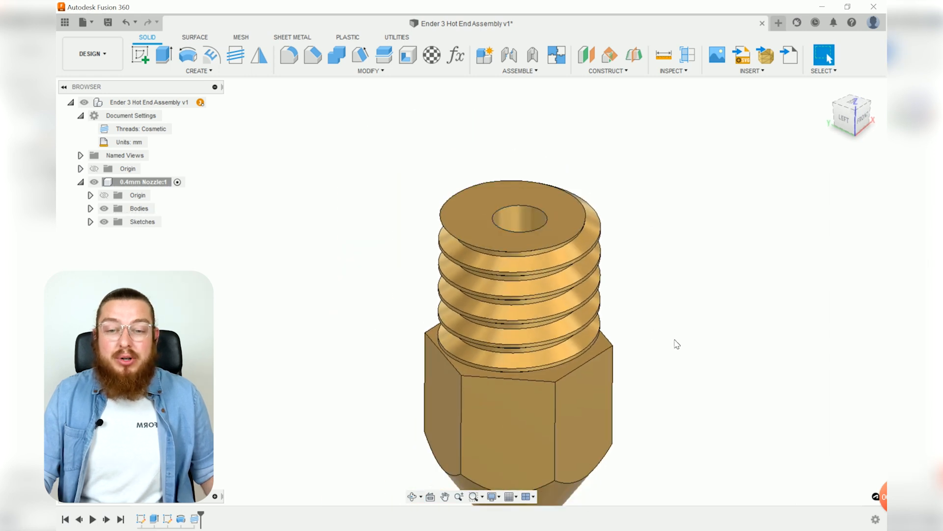
{"action": "middle_click_drag", "start_coordinate": [676, 344], "coordinate": [631, 280]}
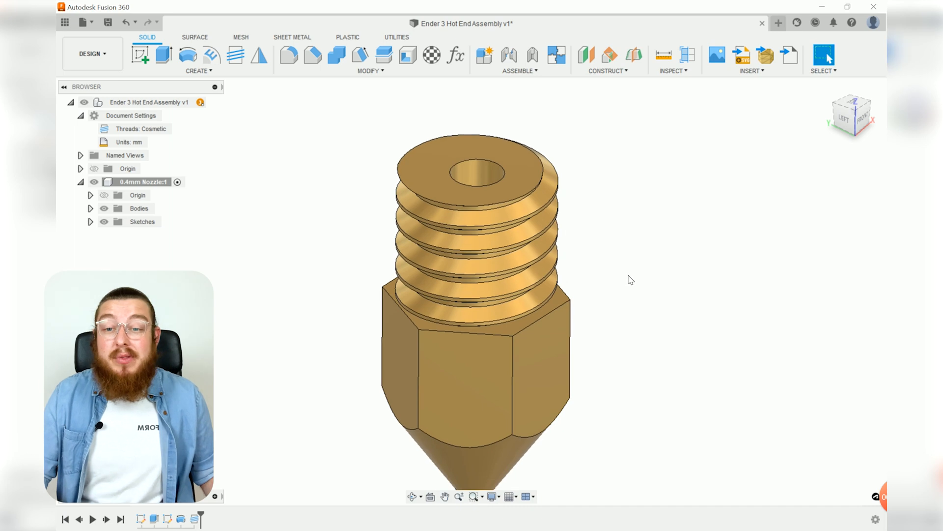
{"action": "left_click", "coordinate": [475, 160]}
{"action": "middle_click_drag", "start_coordinate": [488, 160], "coordinate": [649, 249], "text": "shift"}
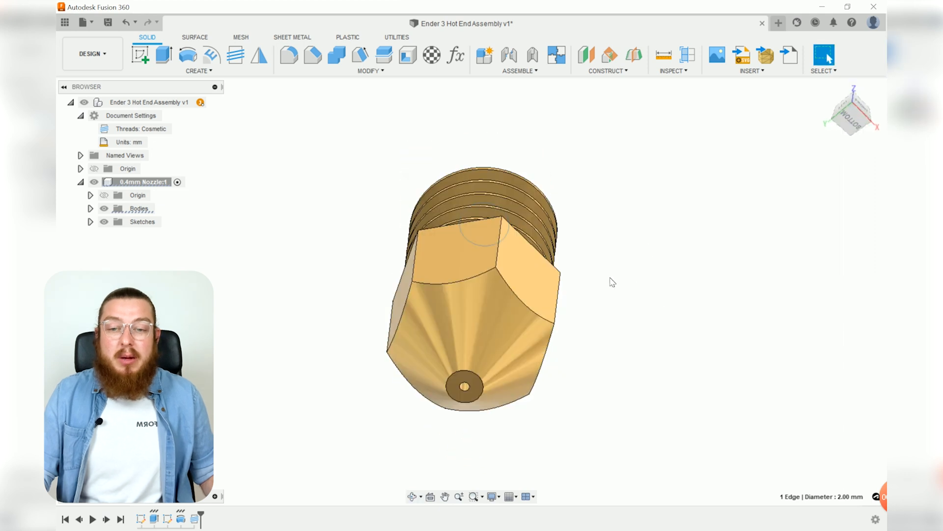
{"action": "scroll", "coordinate": [654, 285], "scroll_direction": "up", "scroll_amount": 3}
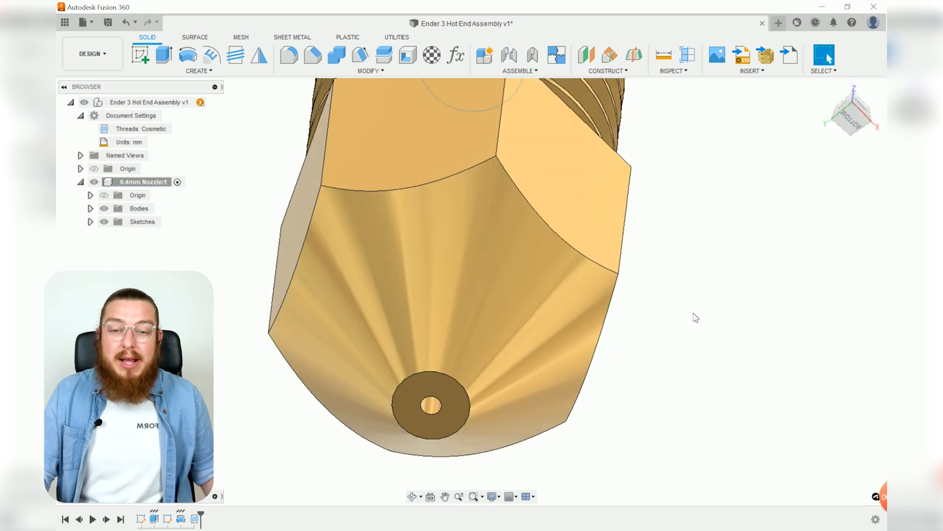
{"action": "left_click", "coordinate": [696, 318]}
{"action": "scroll", "coordinate": [693, 271], "scroll_direction": "down", "scroll_amount": 3}
- Start an equal-distance chamfer of 0.2 mm on the filament bore's edge at the nozzle's threaded end
{"action": "middle_click_drag", "start_coordinate": [690, 225], "coordinate": [570, 313], "text": "shift"}
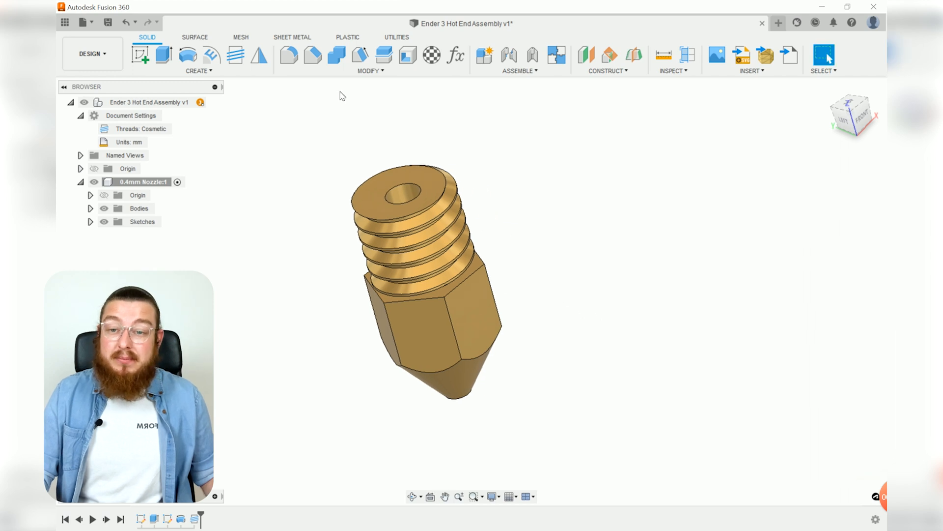
{"action": "left_click", "coordinate": [312, 57]}
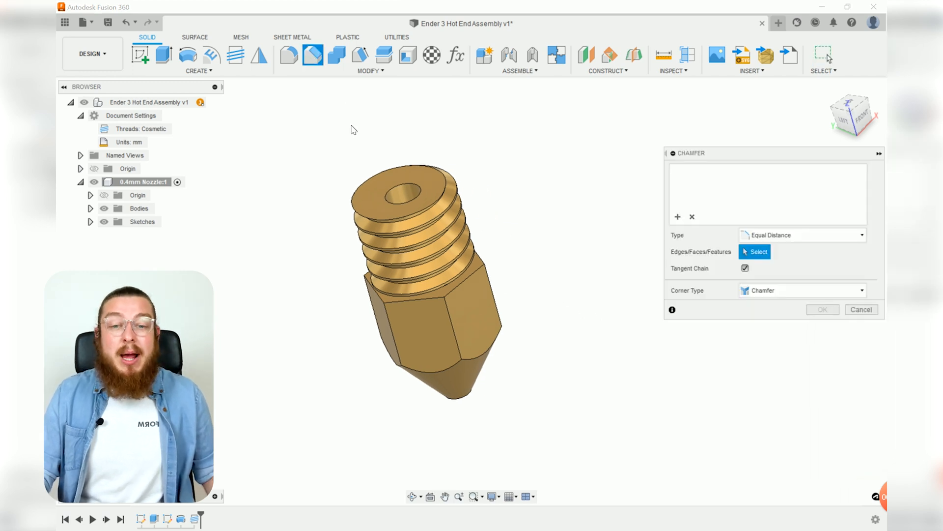
{"action": "left_click_drag", "start_coordinate": [682, 150], "coordinate": [542, 119]}
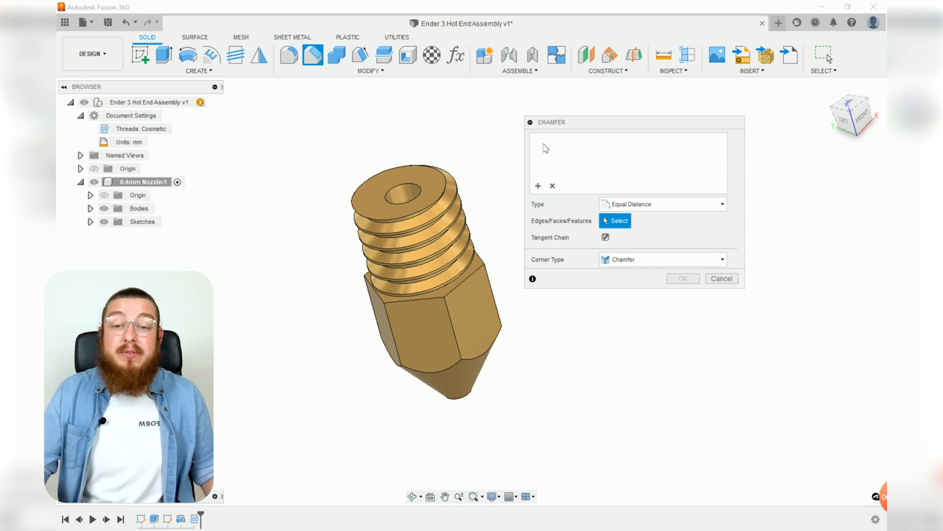
{"action": "left_click", "coordinate": [406, 181]}
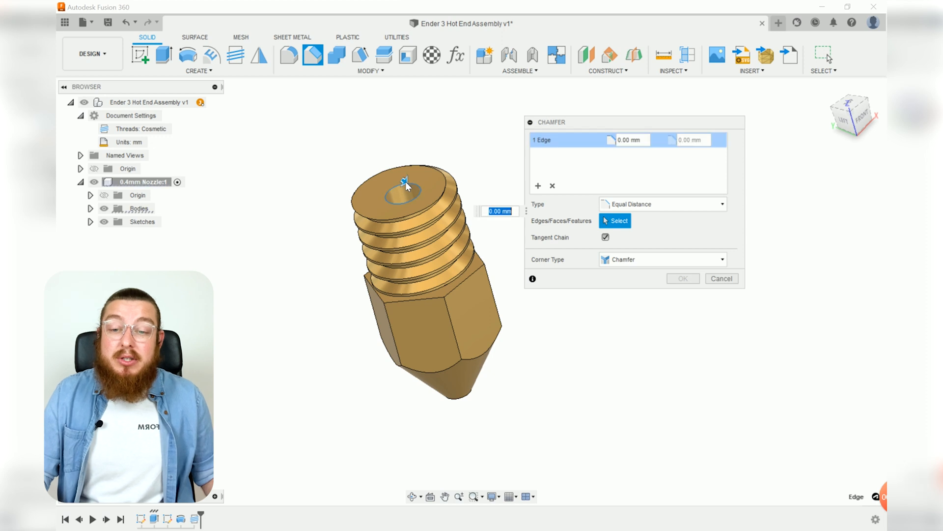
{"action": "type", "text": ".2"}
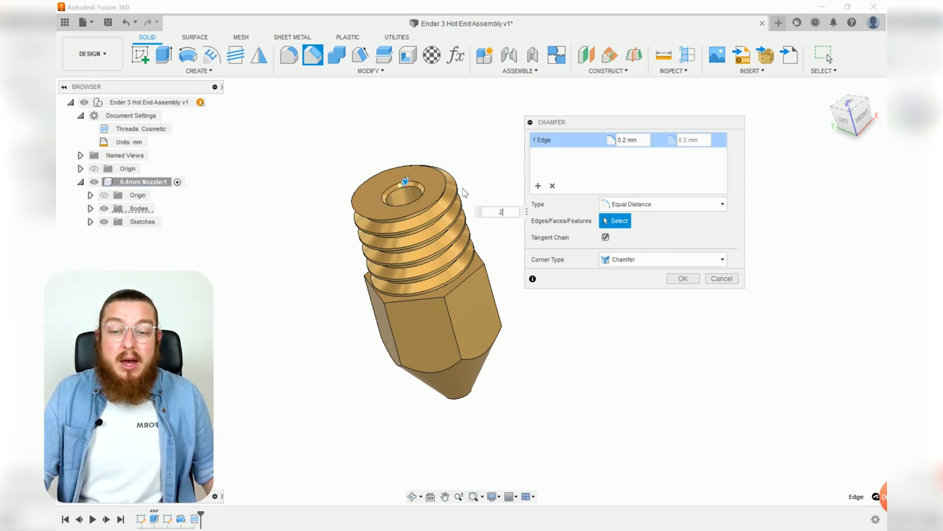
- Add a second equal-distance chamfer set of 0.1 mm on the outer edge of the nozzle's tip and complete the chamfer
{"action": "middle_click_drag", "start_coordinate": [489, 368], "coordinate": [472, 298], "text": "shift"}
{"action": "scroll", "coordinate": [473, 389], "scroll_direction": "up", "scroll_amount": 5}
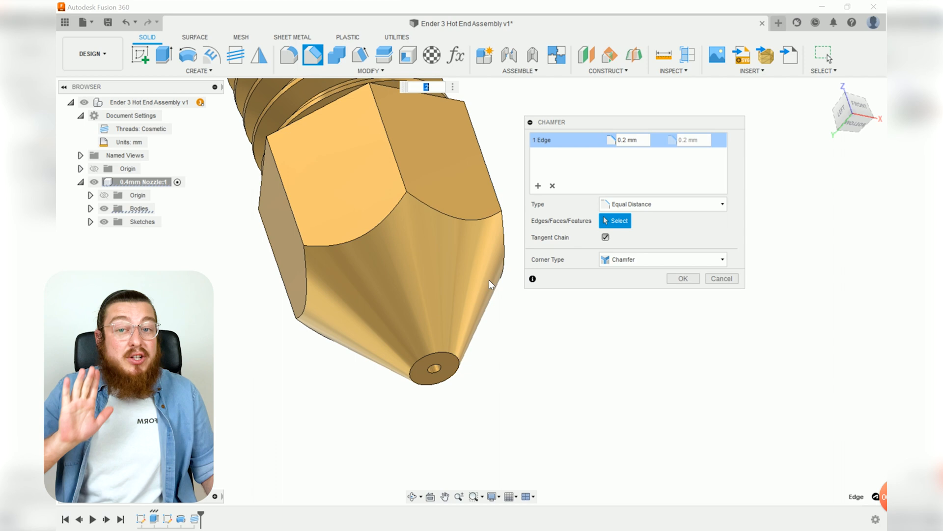
{"action": "left_click", "coordinate": [539, 186]}
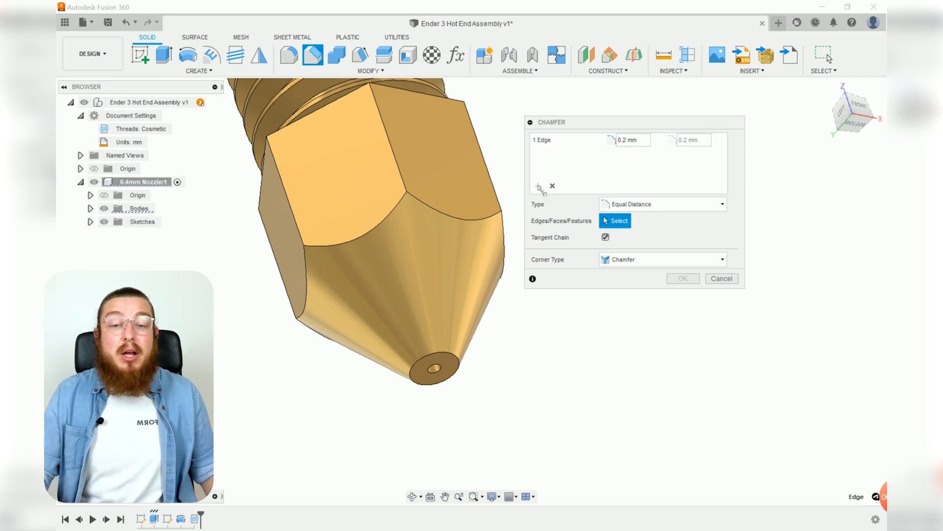
{"action": "left_click", "coordinate": [453, 353]}
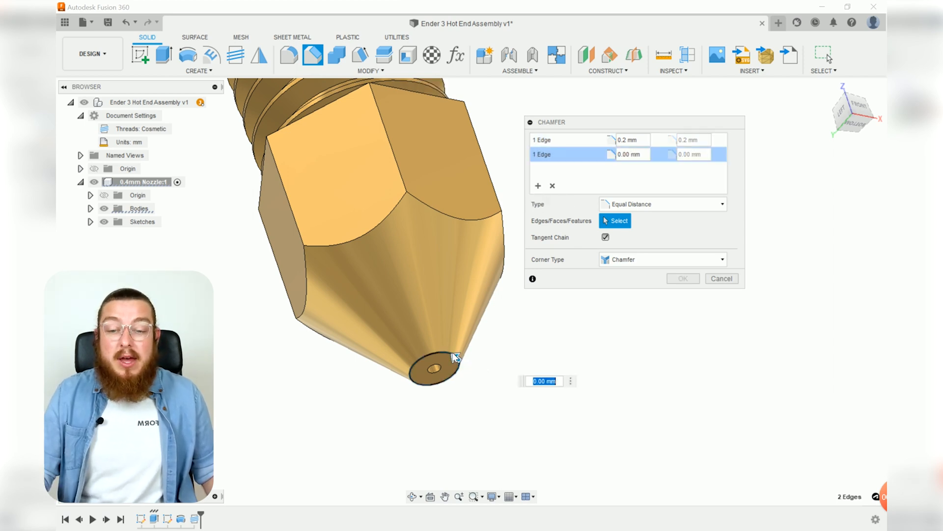
{"action": "key", "text": "BackSpace"}
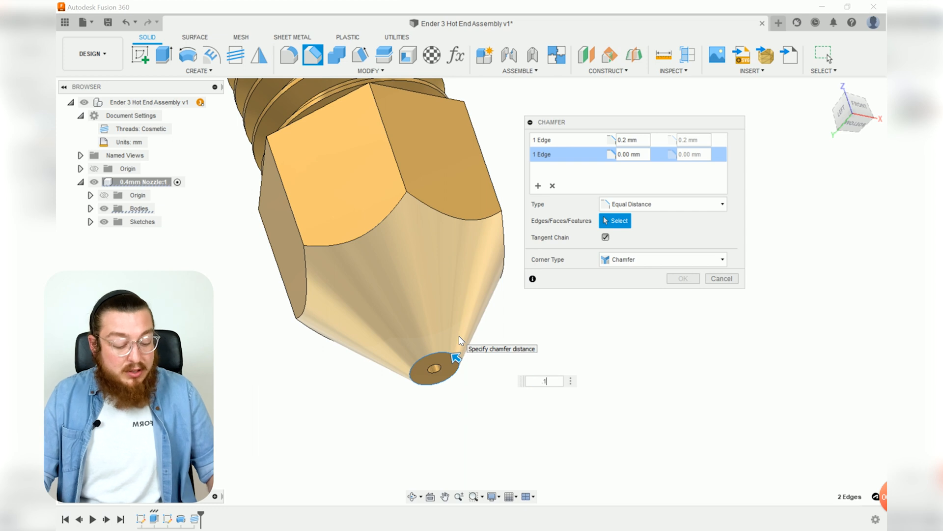
{"action": "type", "text": ".1"}
{"action": "key", "text": "Return"}
{"action": "scroll", "coordinate": [534, 363], "scroll_direction": "down", "scroll_amount": 5}
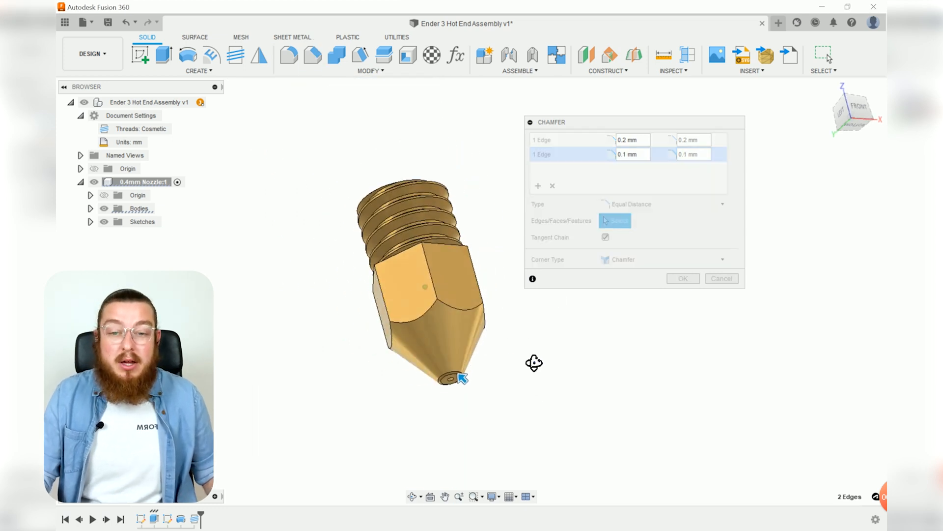
{"action": "middle_click_drag", "start_coordinate": [534, 363], "coordinate": [544, 411], "text": "shift"}
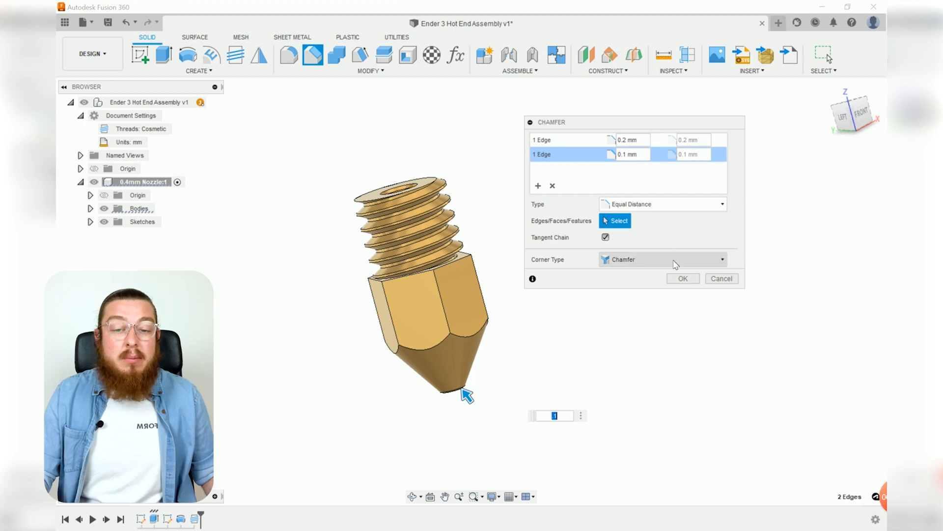
{"action": "left_click", "coordinate": [683, 278]}
- Examine the modeled thread's profile and its unchamfered upper end from the front and the left side
{"action": "middle_click_drag", "start_coordinate": [541, 245], "coordinate": [585, 257], "text": "shift"}
{"action": "middle_click_drag", "start_coordinate": [513, 302], "coordinate": [512, 266], "text": "shift"}
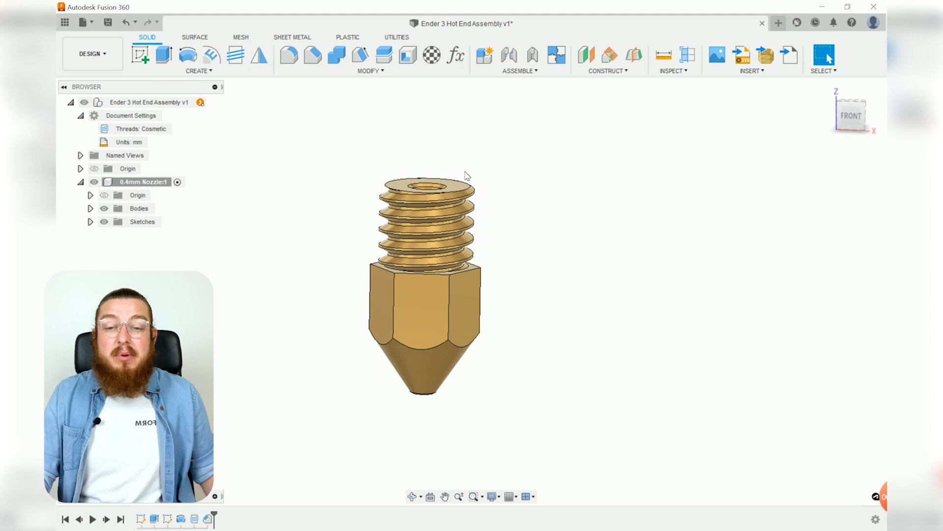
{"action": "scroll", "coordinate": [481, 196], "scroll_direction": "up", "scroll_amount": 6}
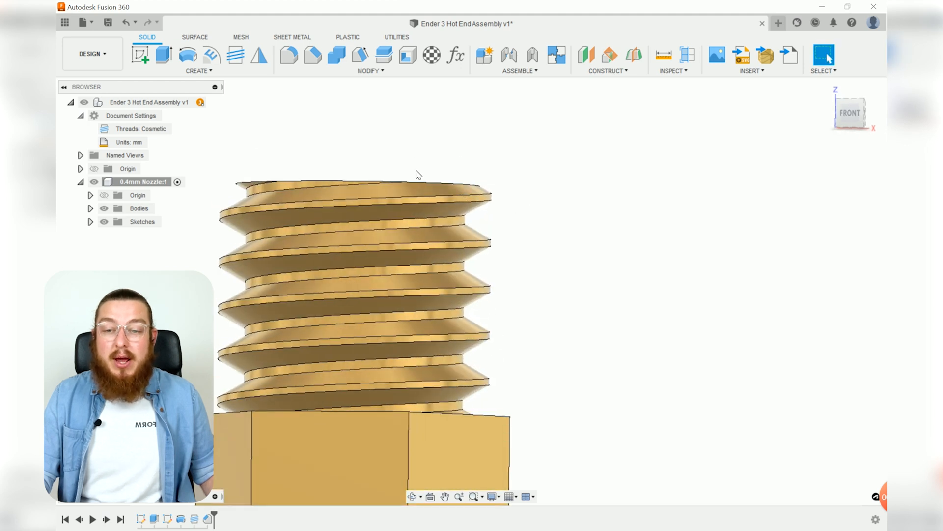
{"action": "middle_click_drag", "start_coordinate": [504, 235], "coordinate": [587, 224], "text": "shift"}
{"action": "scroll", "coordinate": [587, 224], "scroll_direction": "up", "scroll_amount": 4}
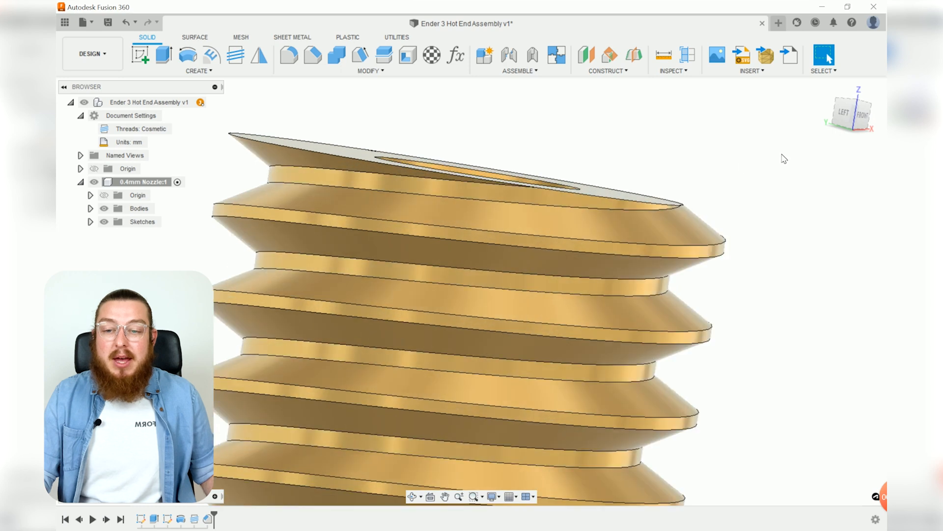
{"action": "left_click", "coordinate": [843, 113]}
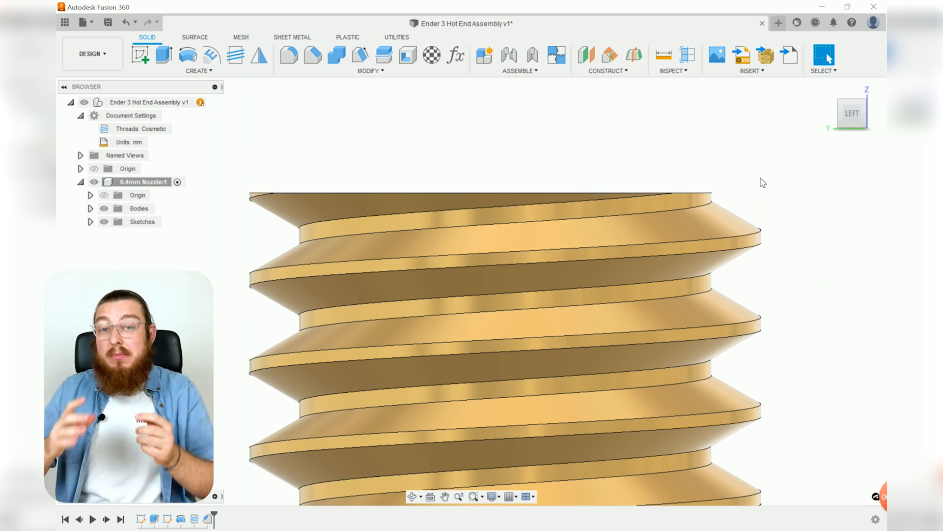
{"action": "scroll", "coordinate": [532, 162], "scroll_direction": "down", "scroll_amount": 5}
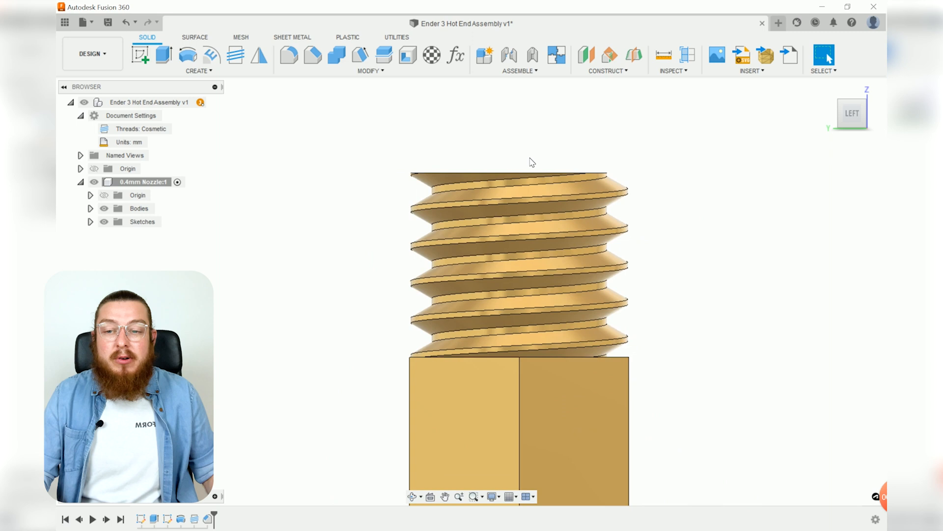
{"action": "mouse_move", "coordinate": [713, 271]}
{"action": "middle_mouse_down", "text": "shift"}
{"action": "mouse_move", "coordinate": [642, 276]}
{"action": "mouse_move", "coordinate": [567, 262]}
{"action": "middle_mouse_up", "text": "shift"}
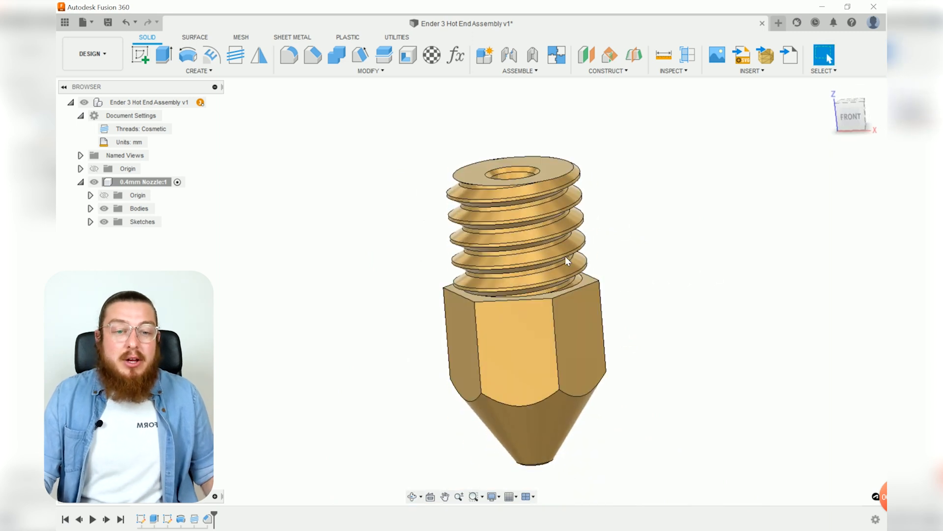
- Start a sketch on the front origin plane and project the hex's outer vertical edge and the thread's top edge
{"action": "left_click", "coordinate": [140, 56]}
{"action": "left_click", "coordinate": [572, 435]}
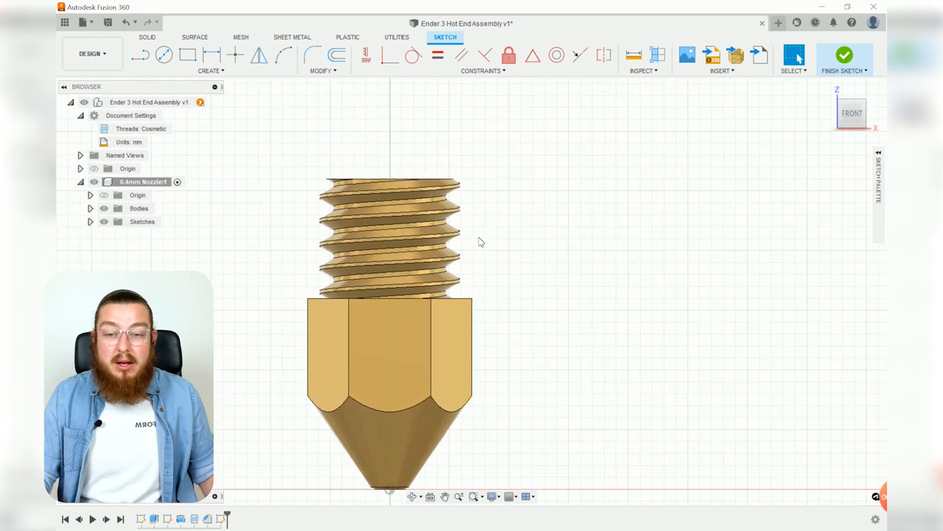
{"action": "key", "text": "p"}
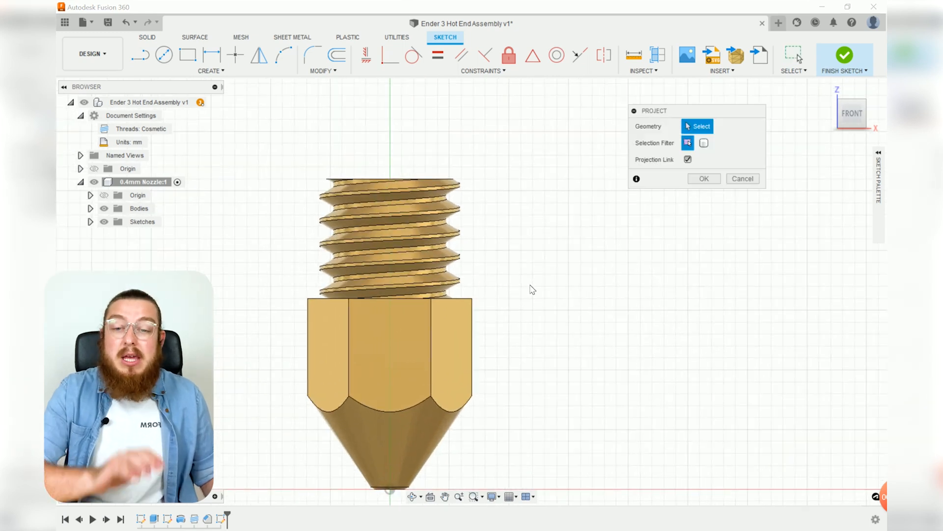
{"action": "left_click", "coordinate": [473, 320]}
{"action": "scroll", "coordinate": [440, 159], "scroll_direction": "up", "scroll_amount": 2}
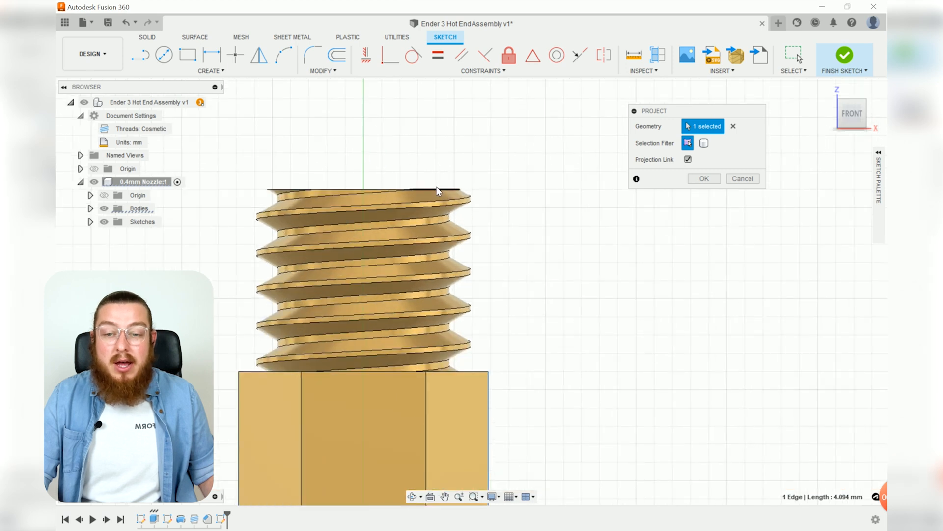
{"action": "left_click", "coordinate": [435, 187]}
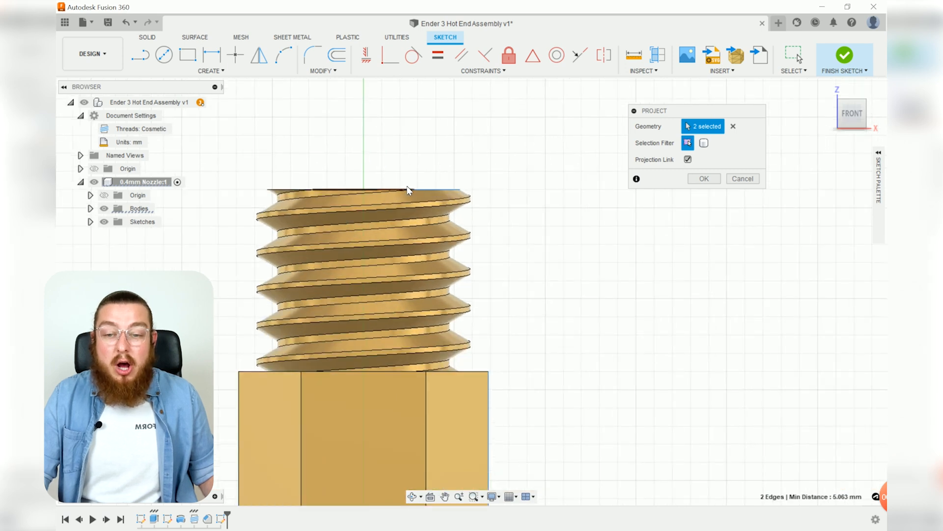
{"action": "left_click", "coordinate": [704, 178]}
- Sketch a closed right triangle about 1.6 mm wide beside the thread's upper end, with its right angle at the outer upper corner
{"action": "left_click", "coordinate": [140, 55]}
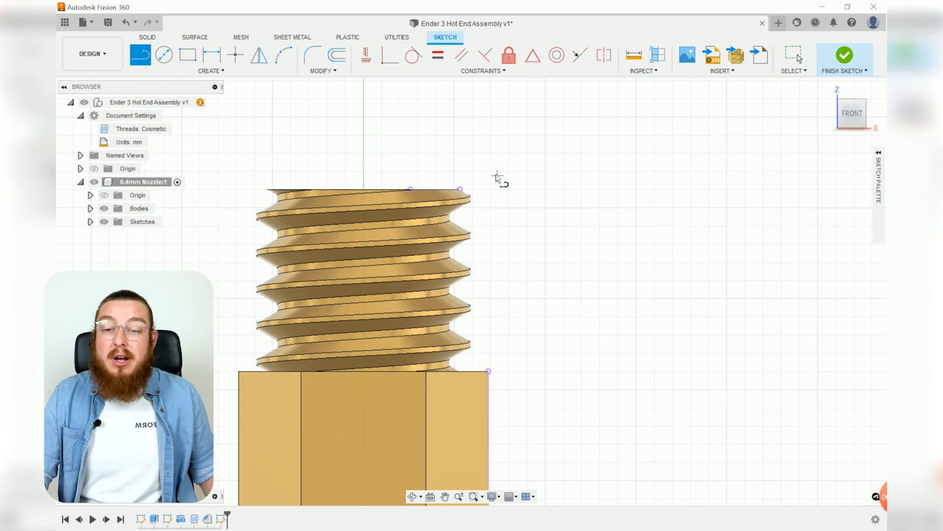
{"action": "left_click", "coordinate": [472, 159]}
{"action": "left_click", "coordinate": [533, 227]}
{"action": "left_click", "coordinate": [533, 159]}
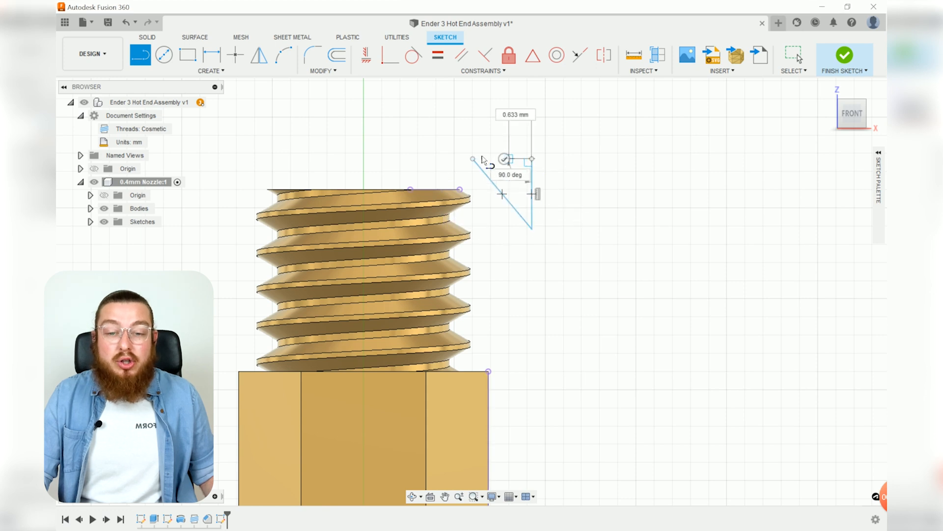
{"action": "left_click", "coordinate": [472, 159]}
{"action": "key", "text": "Escape"}
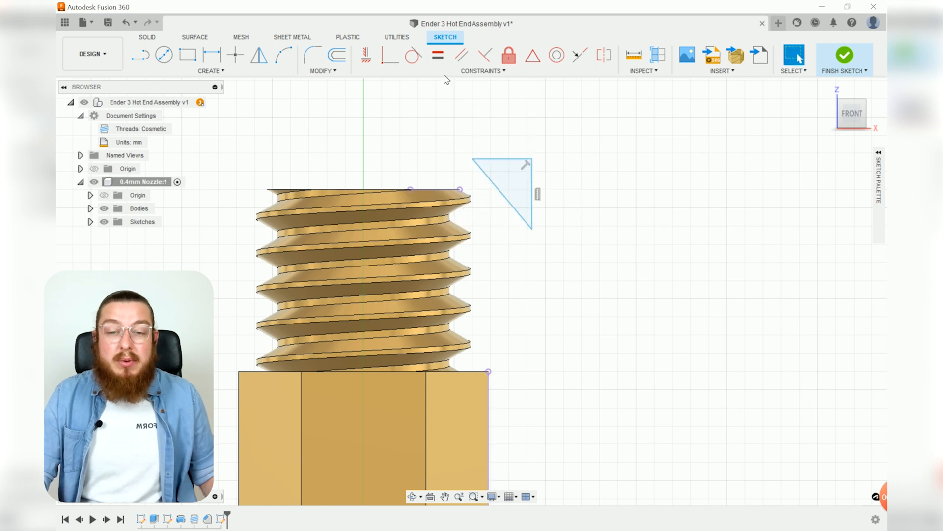
- Apply an Equal constraint to the triangle's horizontal and vertical sides
{"action": "left_click", "coordinate": [440, 59]}
{"action": "left_click", "coordinate": [516, 159]}
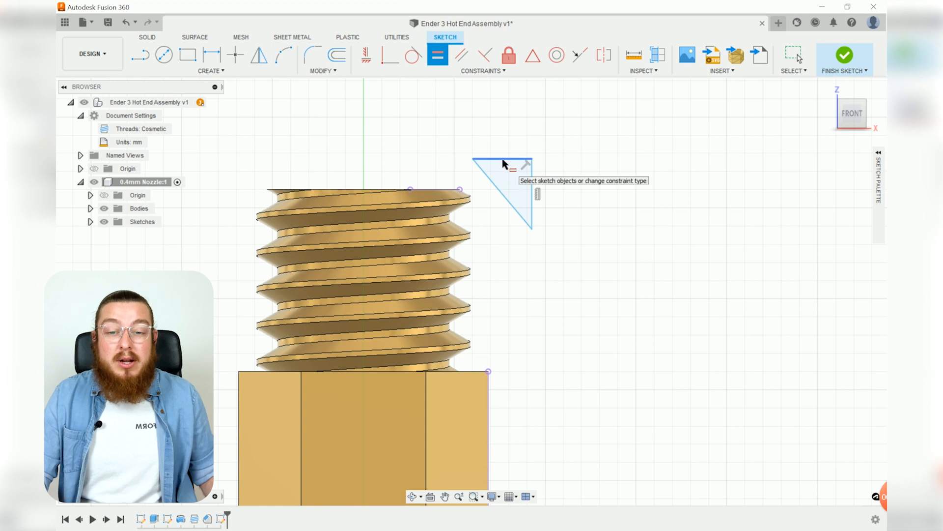
{"action": "left_click", "coordinate": [532, 189]}
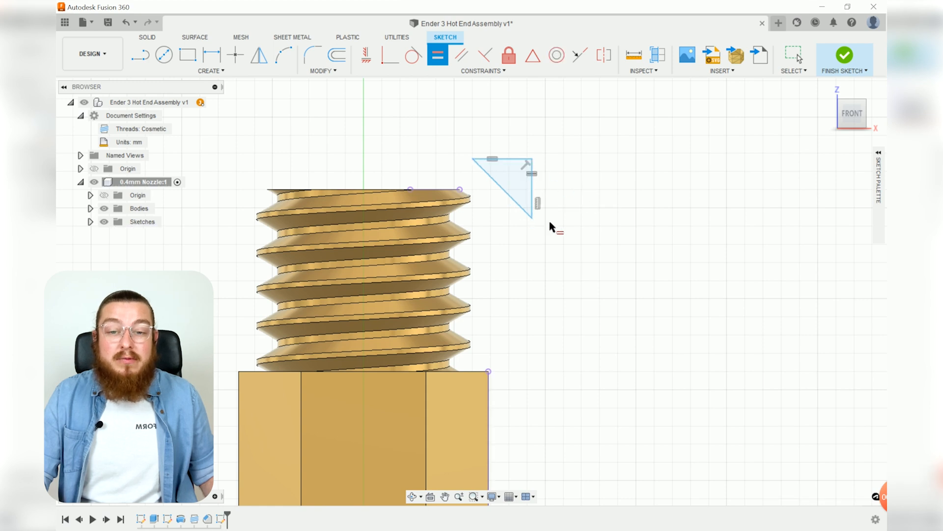
- Dimension the triangle's horizontal side to 1 mm and move the triangle clear of the nozzle, beside the upper thread
{"action": "key", "text": "d"}
{"action": "left_click", "coordinate": [513, 159]}
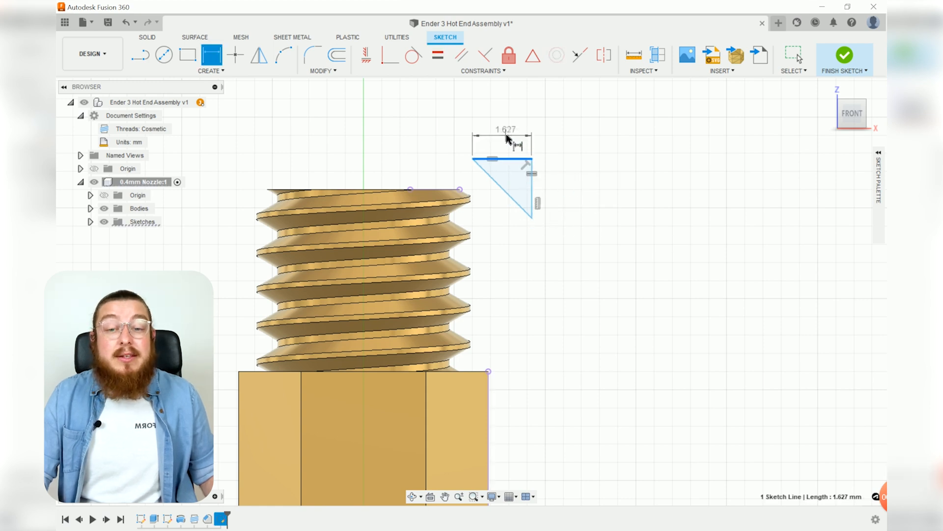
{"action": "left_click", "coordinate": [507, 139]}
{"action": "type", "text": "1"}
{"action": "key", "text": "Return"}
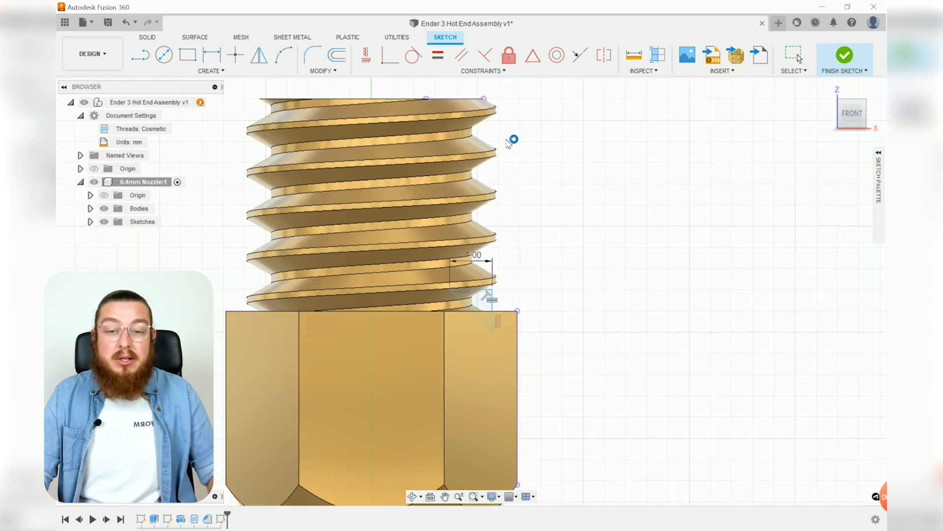
{"action": "key", "text": "Escape"}
{"action": "left_click_drag", "start_coordinate": [492, 290], "coordinate": [584, 142]}
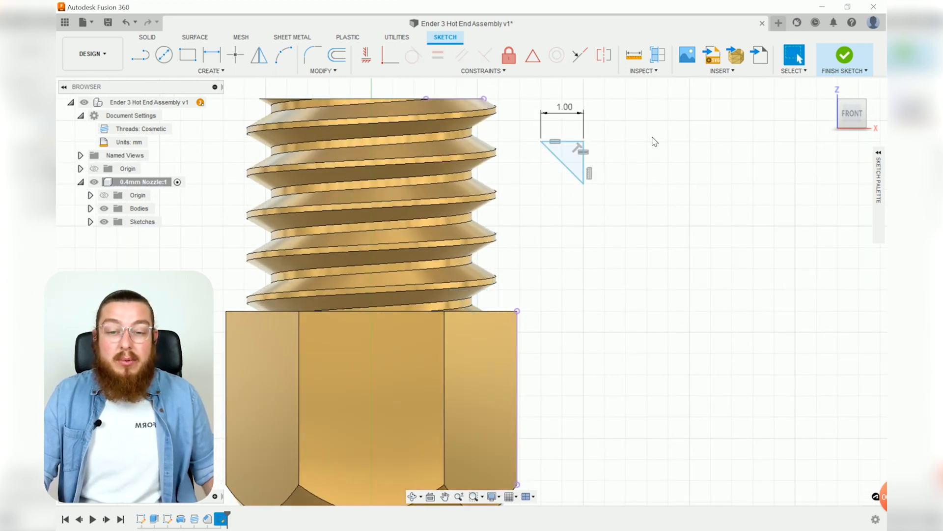
{"action": "left_click", "coordinate": [653, 137]}
{"action": "scroll", "coordinate": [653, 137], "scroll_direction": "down", "scroll_amount": 5}
{"action": "middle_click_drag", "start_coordinate": [653, 138], "coordinate": [599, 213]}
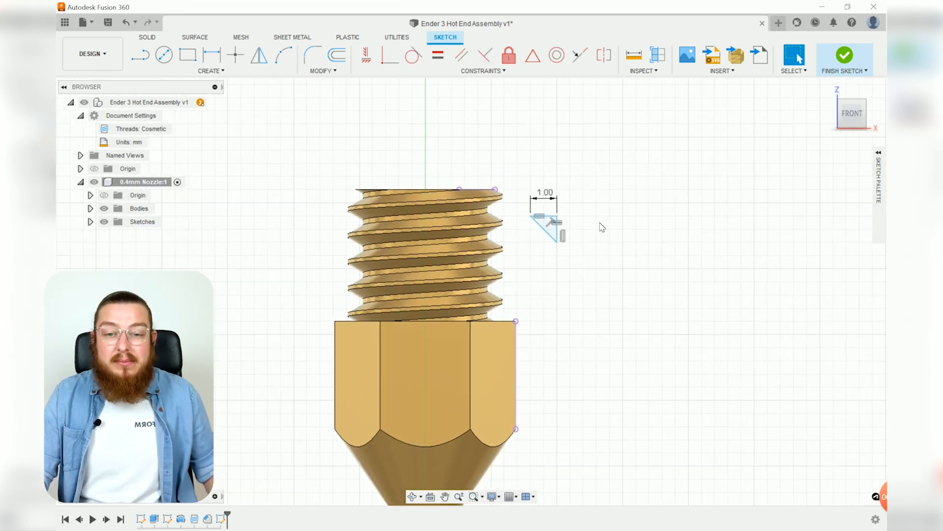
- Make the triangle's vertical side collinear with the projected outer edge of the hex
{"action": "left_click", "coordinate": [585, 60]}
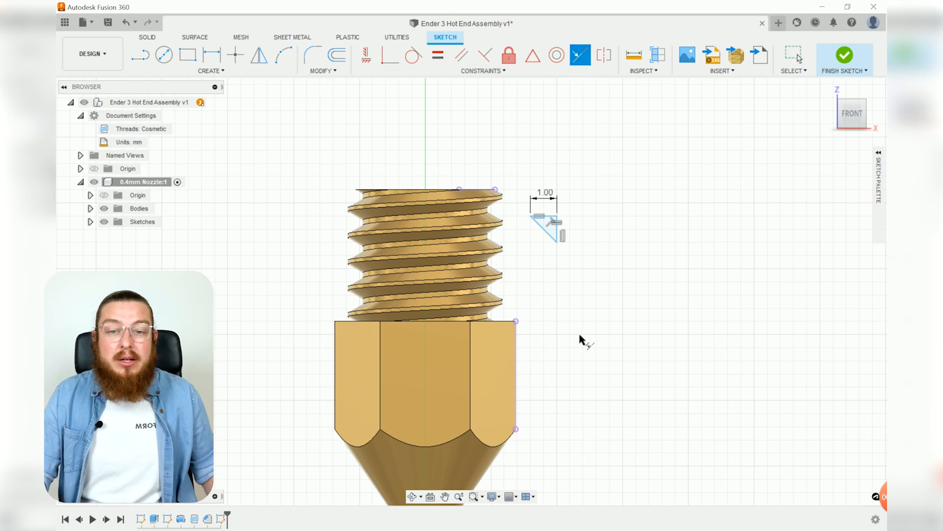
{"action": "left_click", "coordinate": [520, 345]}
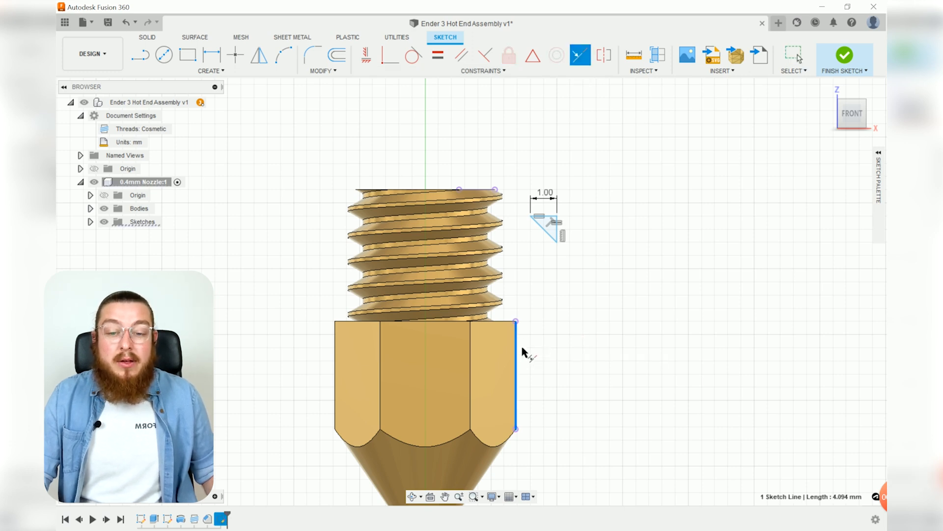
{"action": "left_click", "coordinate": [562, 231]}
{"action": "scroll", "coordinate": [511, 237], "scroll_direction": "up", "scroll_amount": 2}
{"action": "key", "text": "Escape"}
{"action": "left_click", "coordinate": [504, 175]}
{"action": "scroll", "coordinate": [575, 235], "scroll_direction": "up", "scroll_amount": 3}
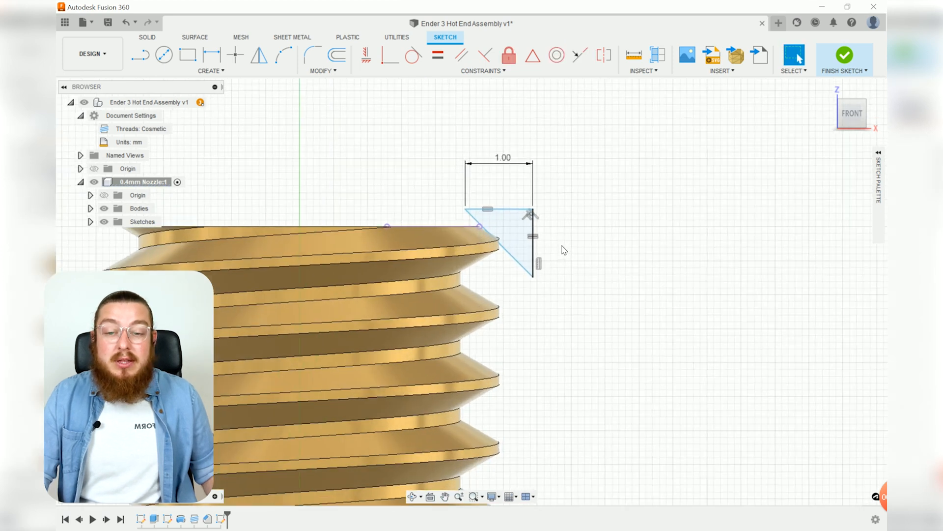
- Make the triangle's horizontal side collinear with the projected top edge of the thread and finish the sketch
{"action": "left_click", "coordinate": [586, 58]}
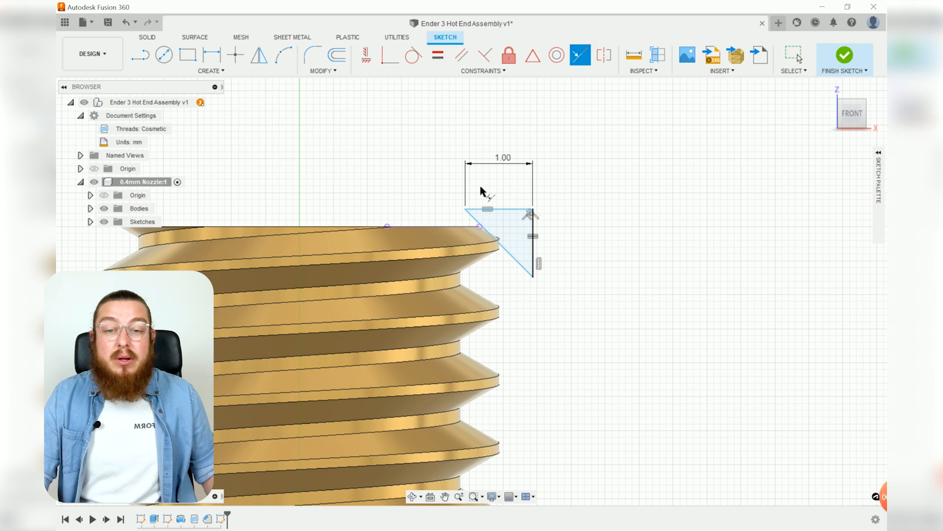
{"action": "left_click", "coordinate": [512, 210]}
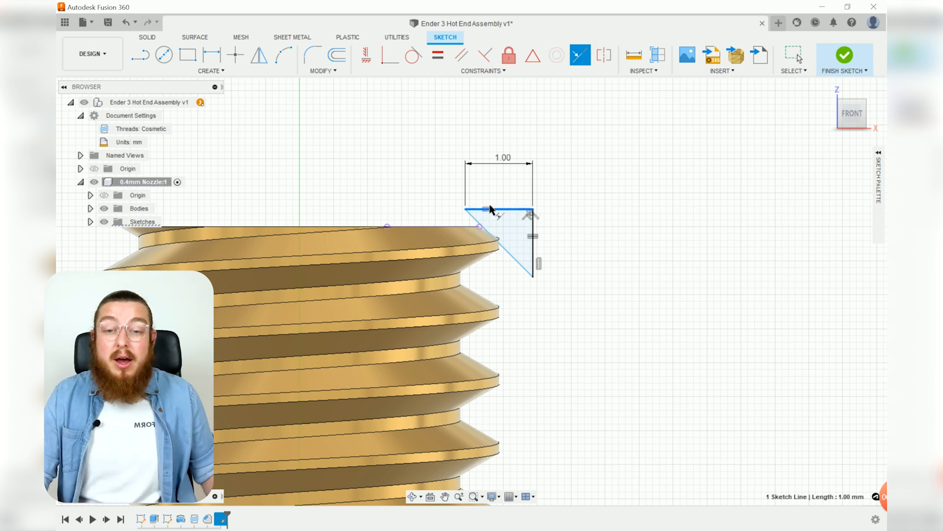
{"action": "left_click", "coordinate": [435, 227]}
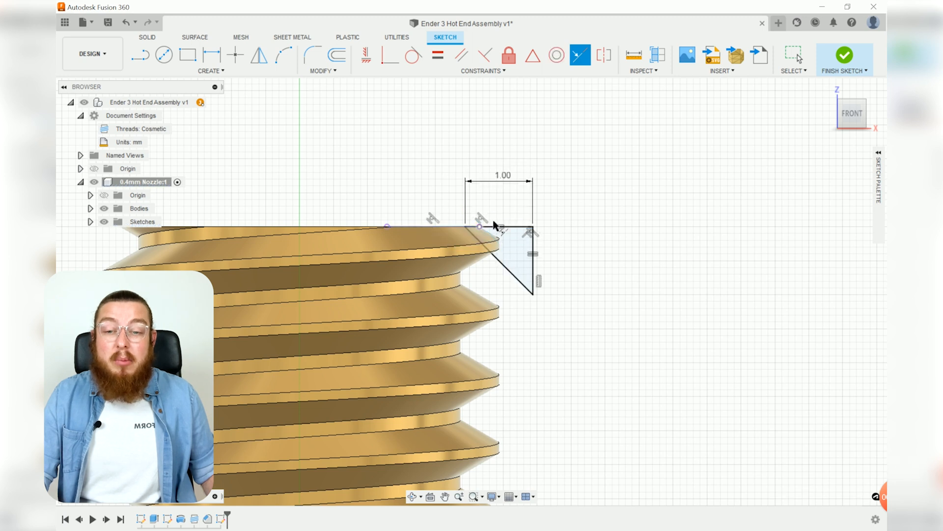
{"action": "left_click", "coordinate": [839, 58]}
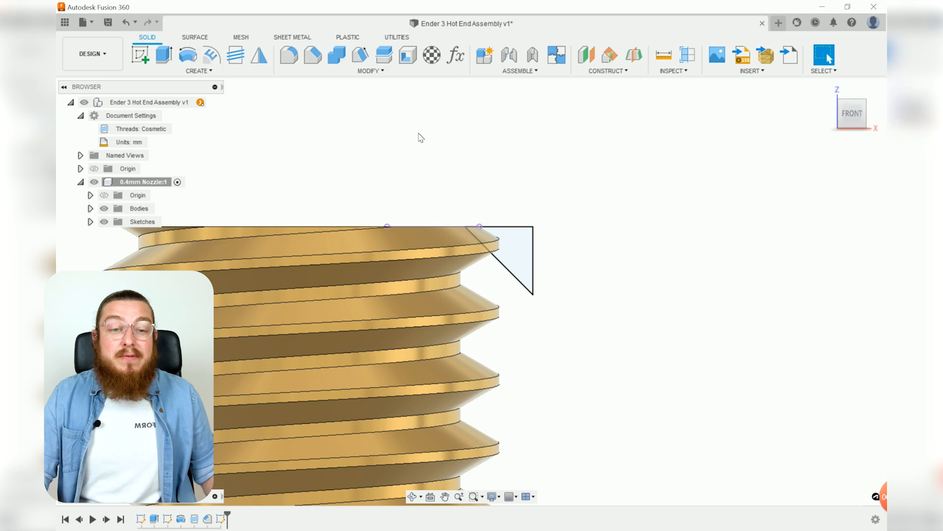
- Revolve the triangle profile 360 degrees around the nozzle's vertical Z axis as a cut to bevel the thread's upper end
{"action": "left_click", "coordinate": [188, 57]}
{"action": "middle_click_drag", "start_coordinate": [556, 227], "coordinate": [565, 249], "text": "shift"}
{"action": "scroll", "coordinate": [398, 237], "scroll_direction": "down", "scroll_amount": 5}
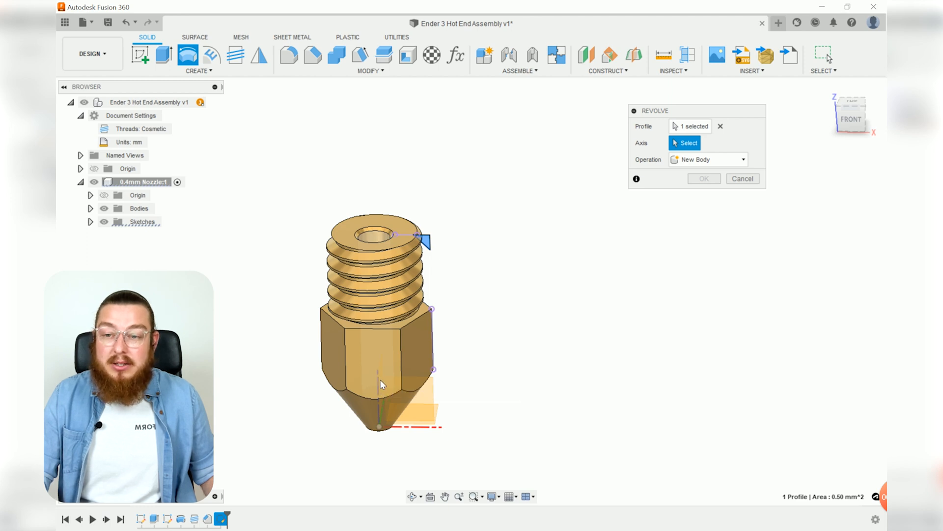
{"action": "scroll", "coordinate": [464, 399], "scroll_direction": "down", "scroll_amount": 5}
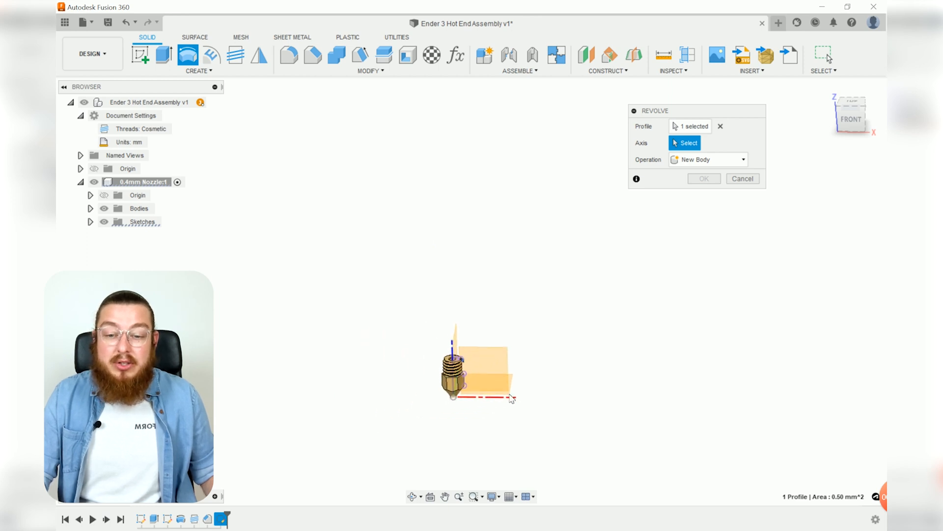
{"action": "left_click", "coordinate": [453, 358]}
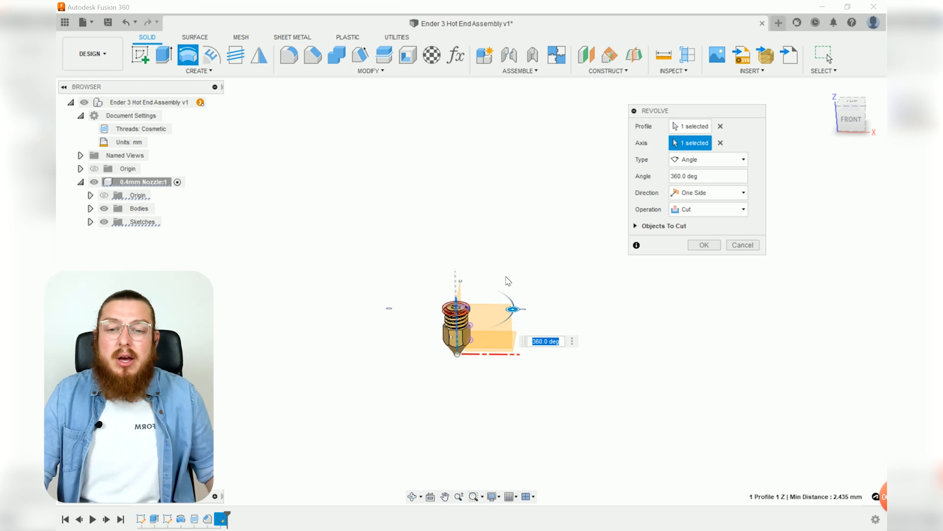
{"action": "scroll", "coordinate": [480, 320], "scroll_direction": "up", "scroll_amount": 8}
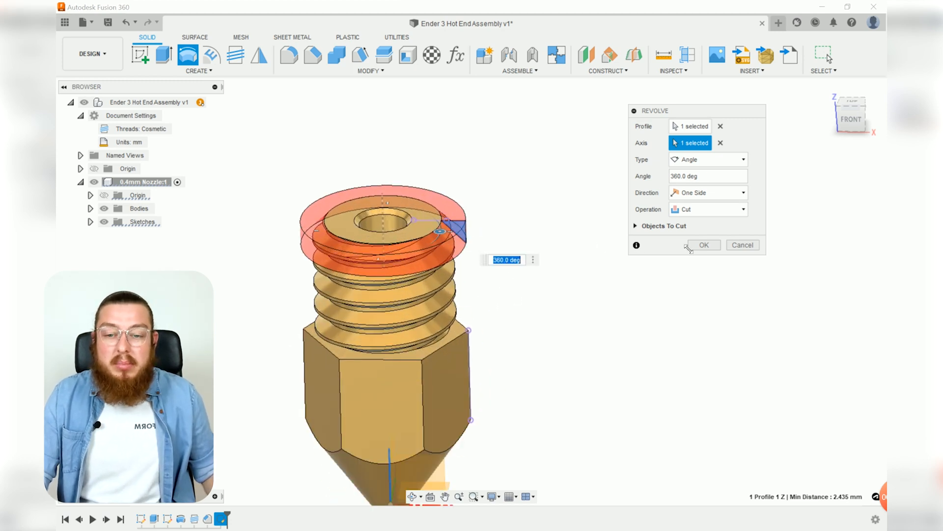
{"action": "left_click", "coordinate": [704, 245]}
{"action": "middle_click_drag", "start_coordinate": [606, 337], "coordinate": [657, 300]}
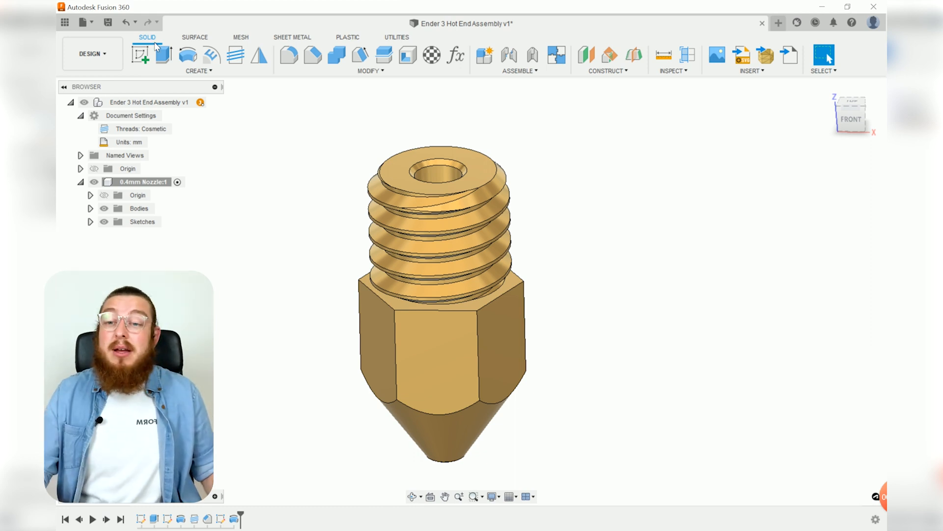
- Start a sketch on the hex's front flat and draw a text frame from its upper corner to the opposite lower corner
{"action": "left_click", "coordinate": [140, 54]}
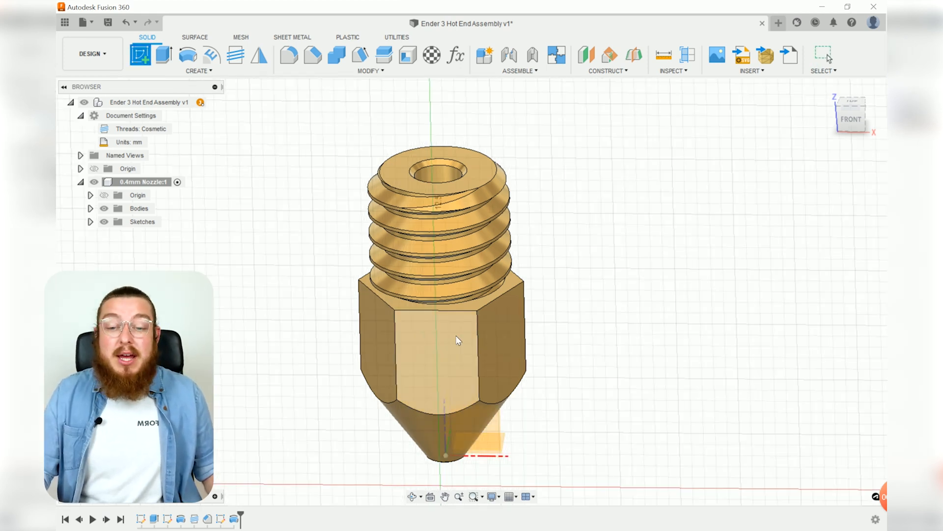
{"action": "left_click", "coordinate": [456, 335]}
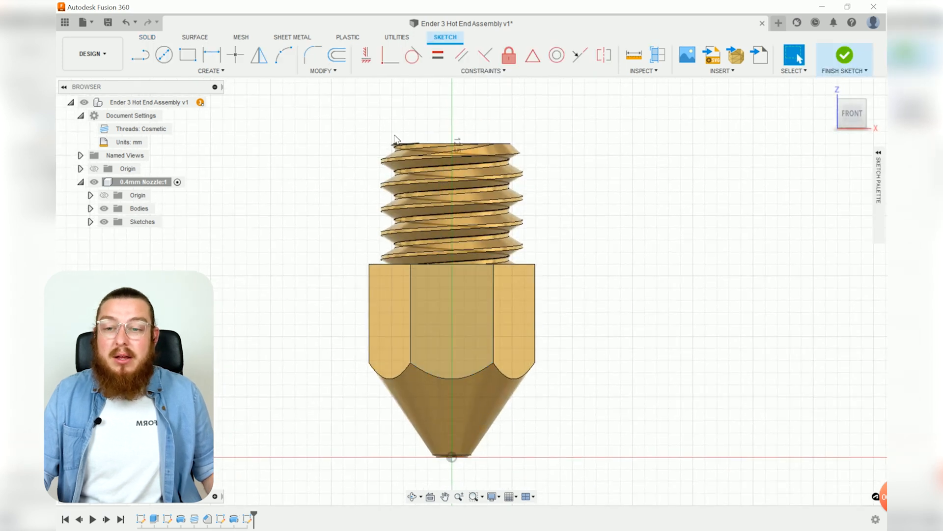
{"action": "left_click", "coordinate": [207, 71]}
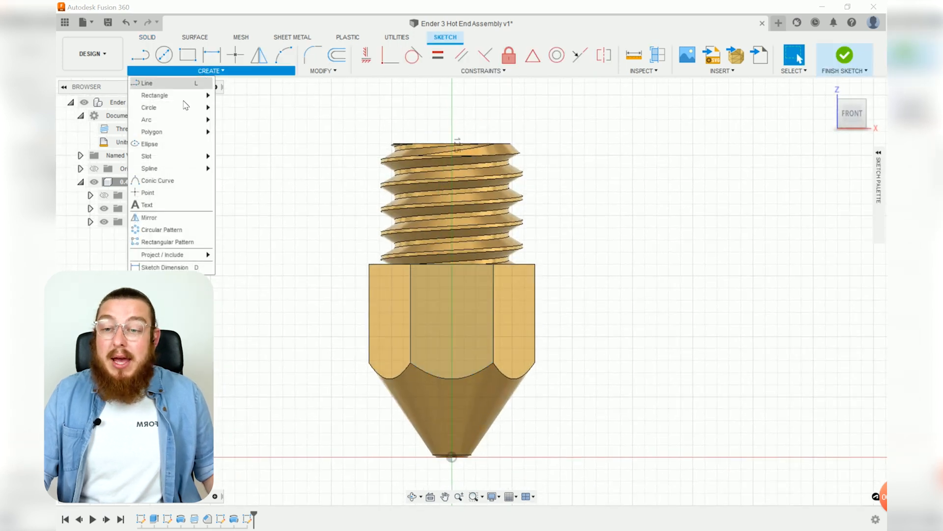
{"action": "left_click", "coordinate": [148, 205]}
{"action": "scroll", "coordinate": [375, 257], "scroll_direction": "up", "scroll_amount": 5}
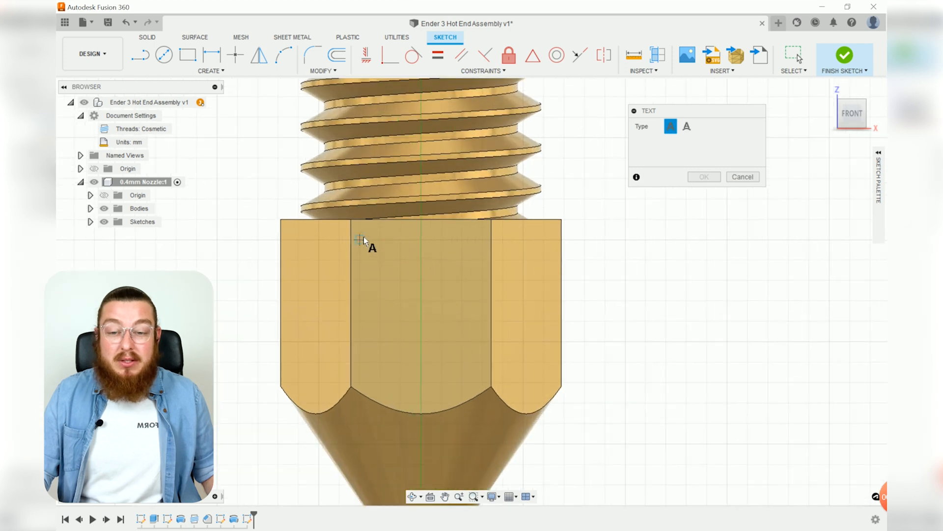
{"action": "left_click", "coordinate": [352, 221]}
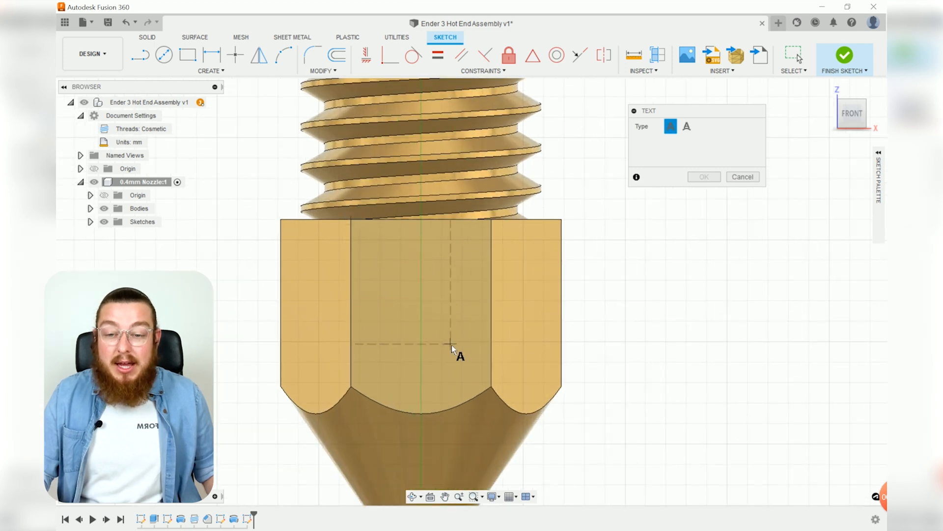
{"action": "left_click", "coordinate": [489, 387]}
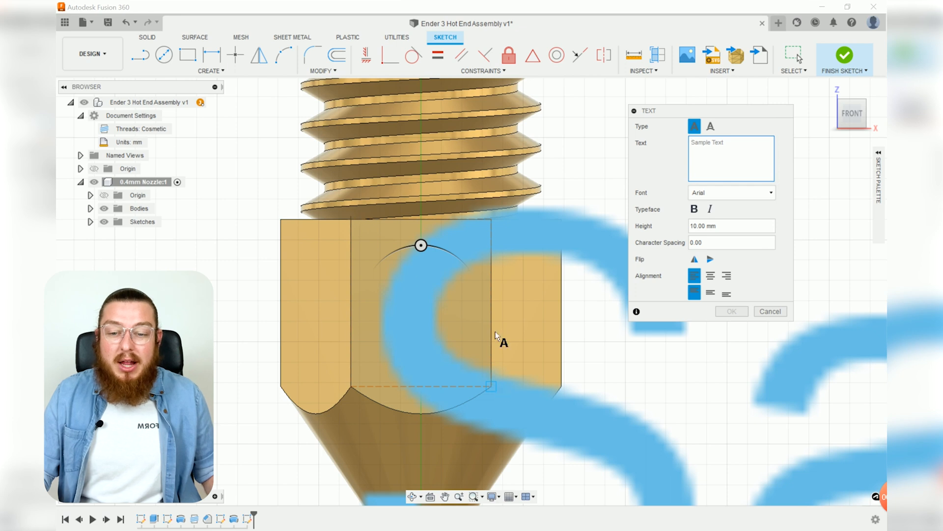
- Enter 0.4 as the sketch text and set its height to 1.25 mm
{"action": "scroll", "coordinate": [421, 302], "scroll_direction": "down", "scroll_amount": 2}
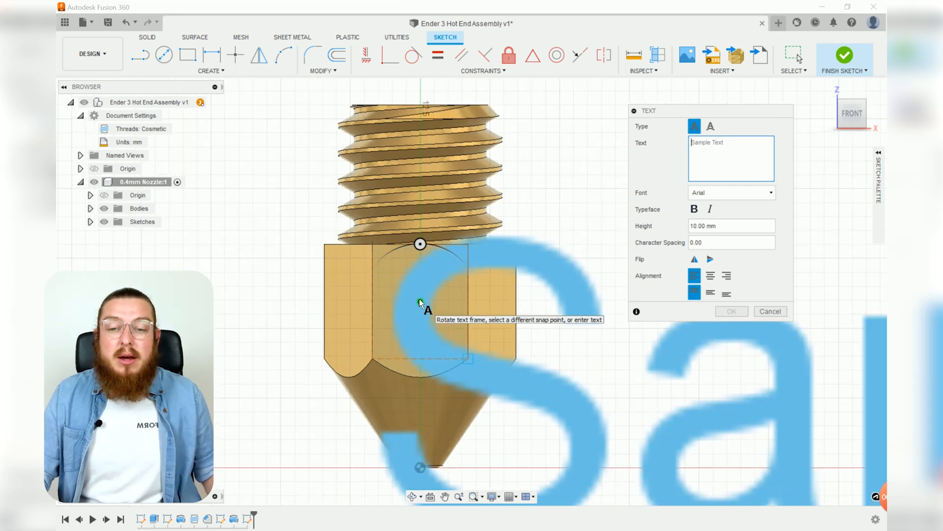
{"action": "scroll", "coordinate": [422, 303], "scroll_direction": "down", "scroll_amount": 3}
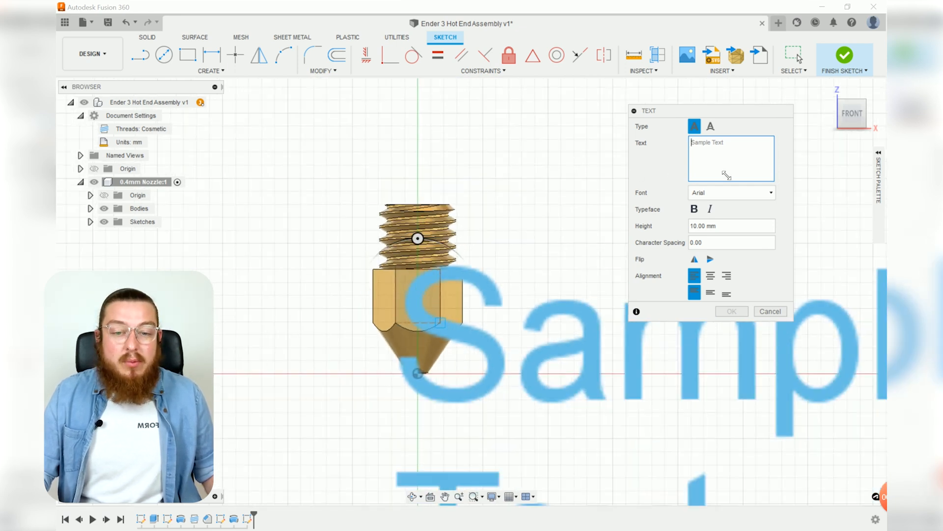
{"action": "type", "text": "0.4"}
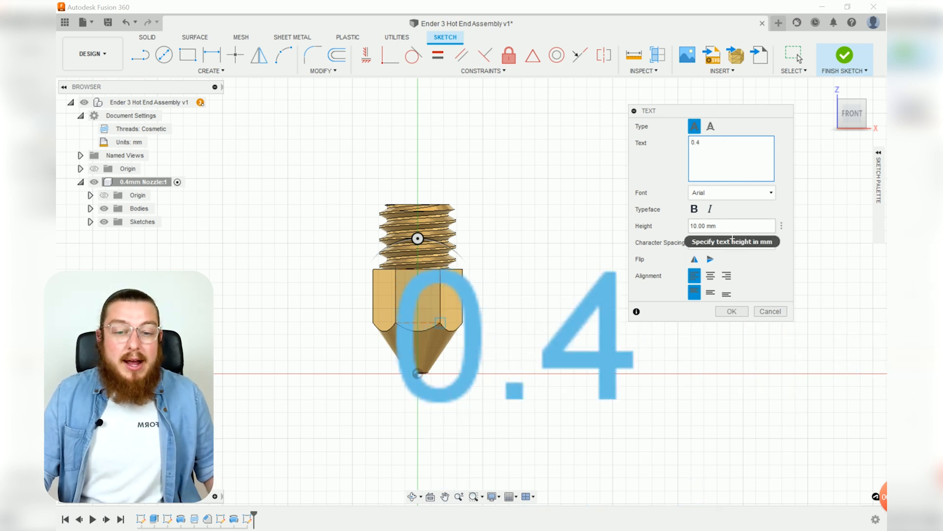
{"action": "left_click", "coordinate": [731, 228]}
{"action": "type", "text": "1.25"}
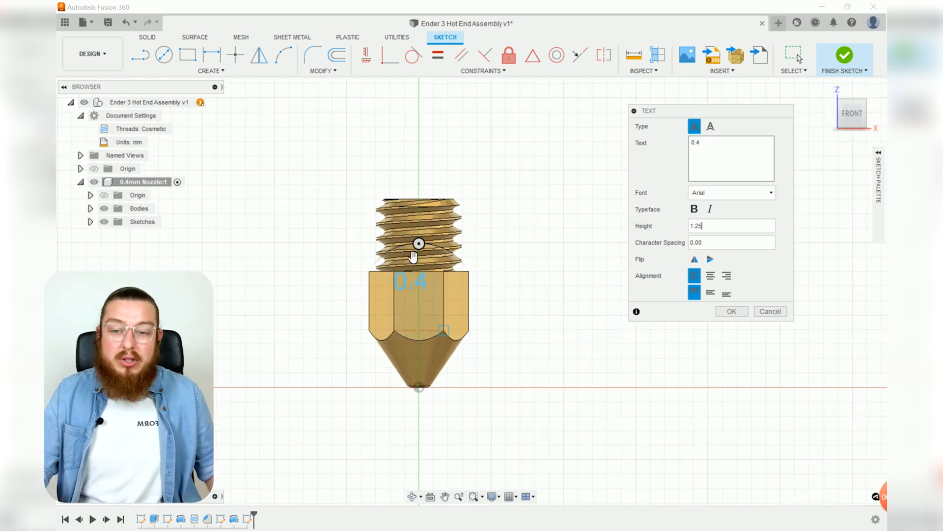
{"action": "scroll", "coordinate": [408, 252], "scroll_direction": "up", "scroll_amount": 3}
{"action": "middle_click_drag", "start_coordinate": [524, 258], "coordinate": [527, 214]}
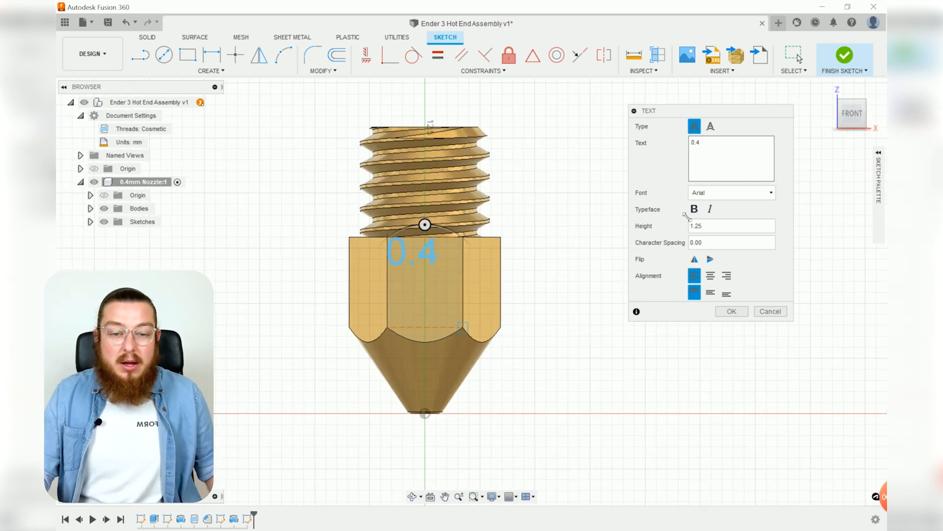
- Centre the text horizontally and vertically in its frame, rotate it by -180 degrees and finish the sketch
{"action": "left_click", "coordinate": [711, 275]}
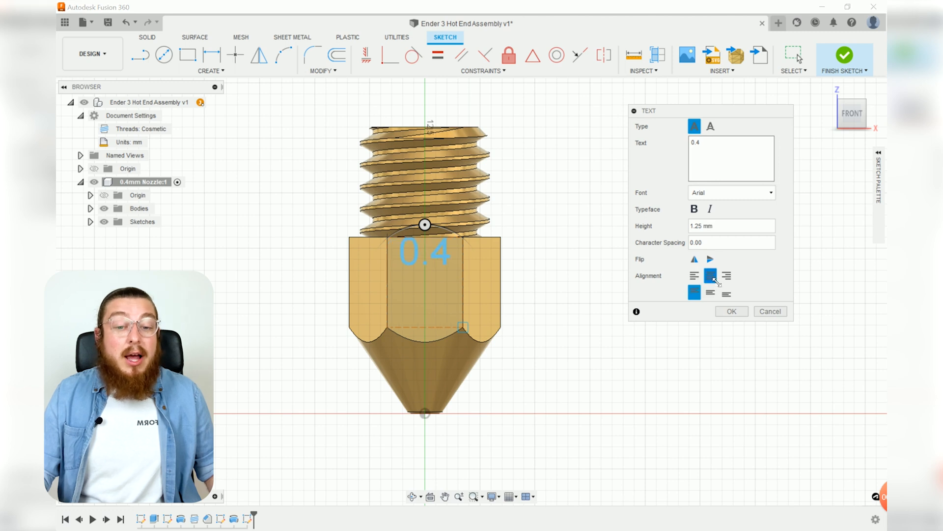
{"action": "left_click", "coordinate": [711, 292]}
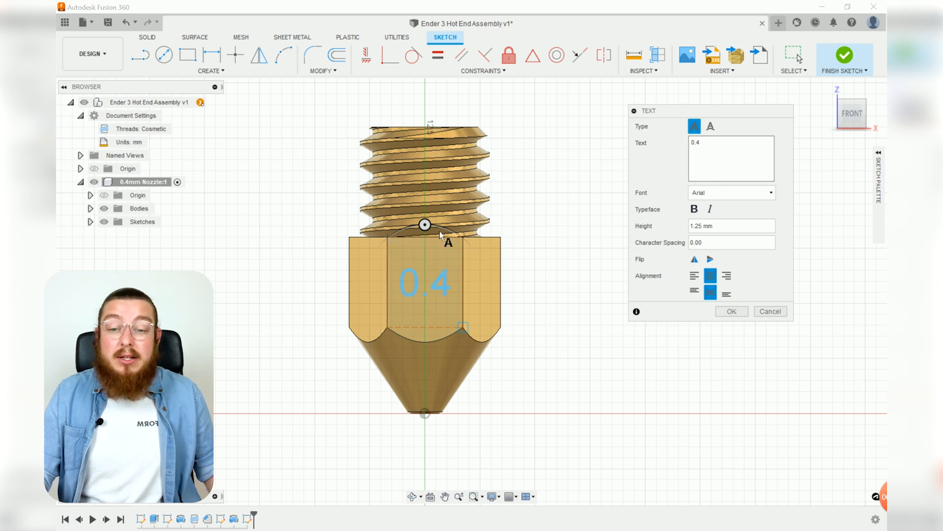
{"action": "left_click_drag", "start_coordinate": [429, 231], "coordinate": [429, 346]}
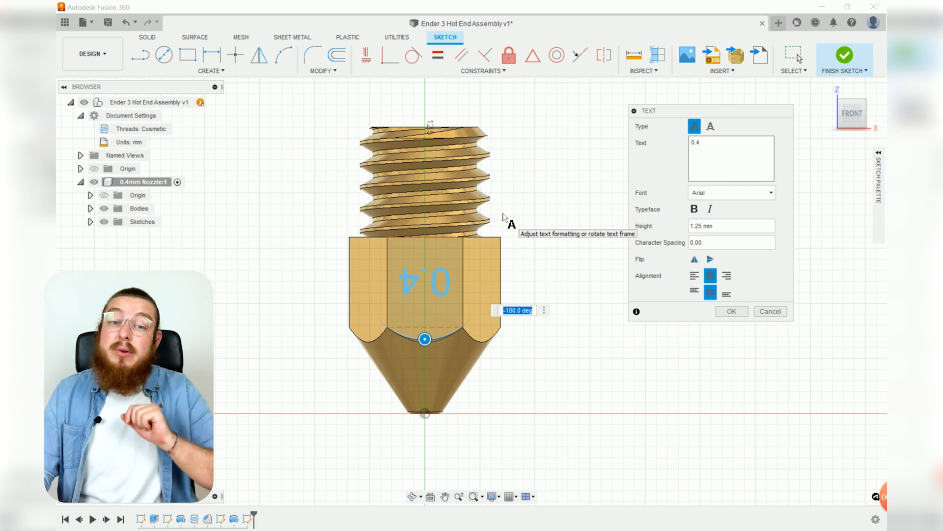
{"action": "left_click", "coordinate": [730, 311]}
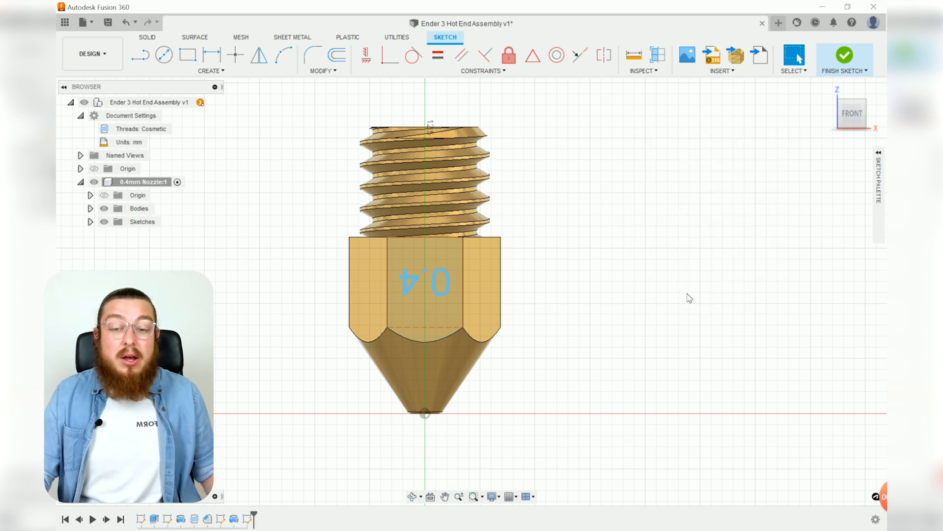
{"action": "left_click", "coordinate": [845, 56]}
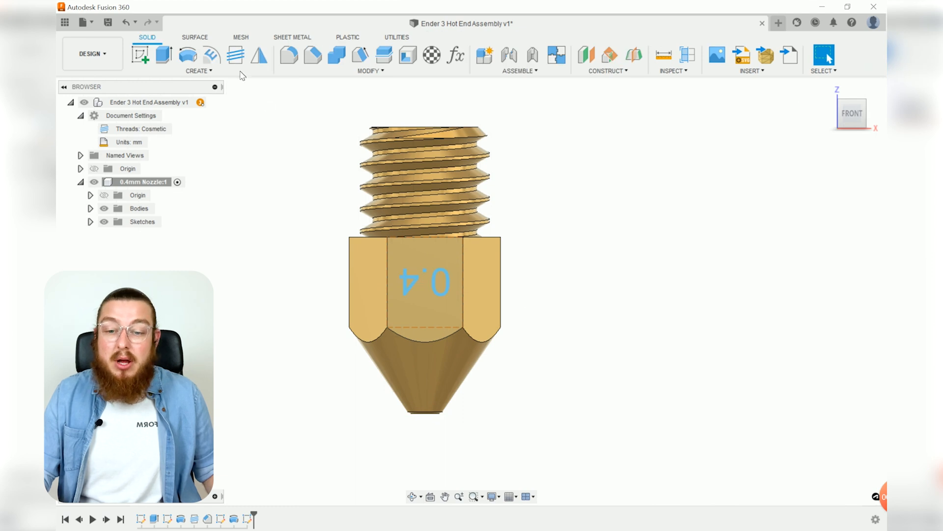
- Extrude the 0.4 text by -0.1 mm as a cut to engrave it into the hex face
{"action": "left_click", "coordinate": [164, 54]}
{"action": "middle_click_drag", "start_coordinate": [464, 317], "coordinate": [522, 301], "text": "shift"}
{"action": "left_click", "coordinate": [728, 143]}
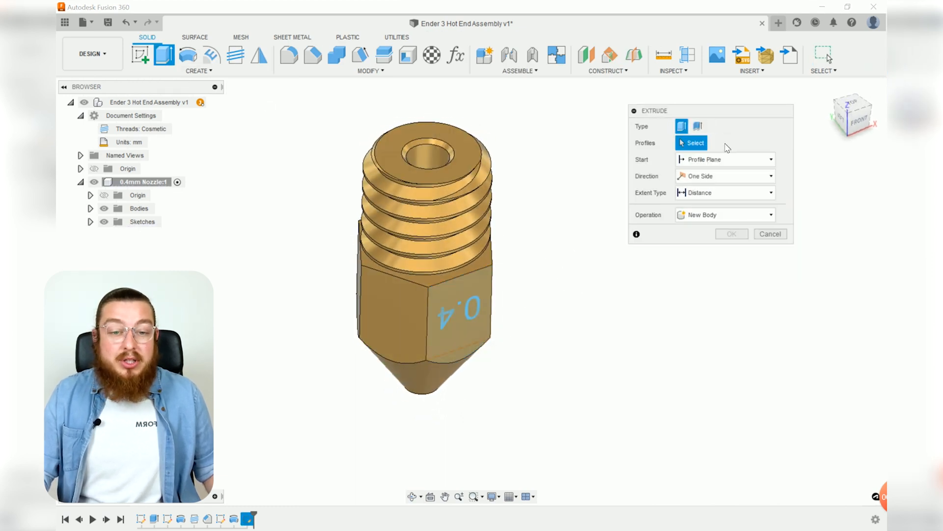
{"action": "scroll", "coordinate": [450, 314], "scroll_direction": "up", "scroll_amount": 5}
{"action": "left_click", "coordinate": [449, 317]}
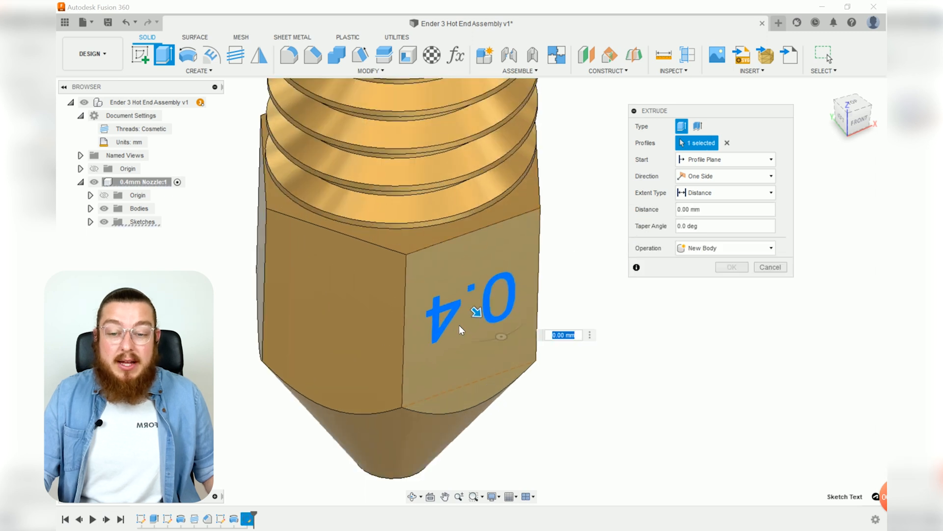
{"action": "type", "text": "-"}
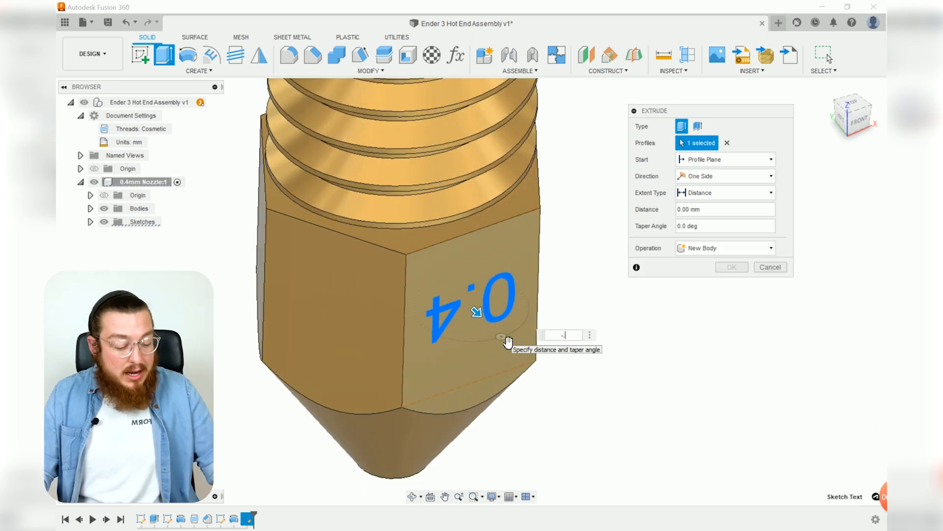
{"action": "type", "text": ".1"}
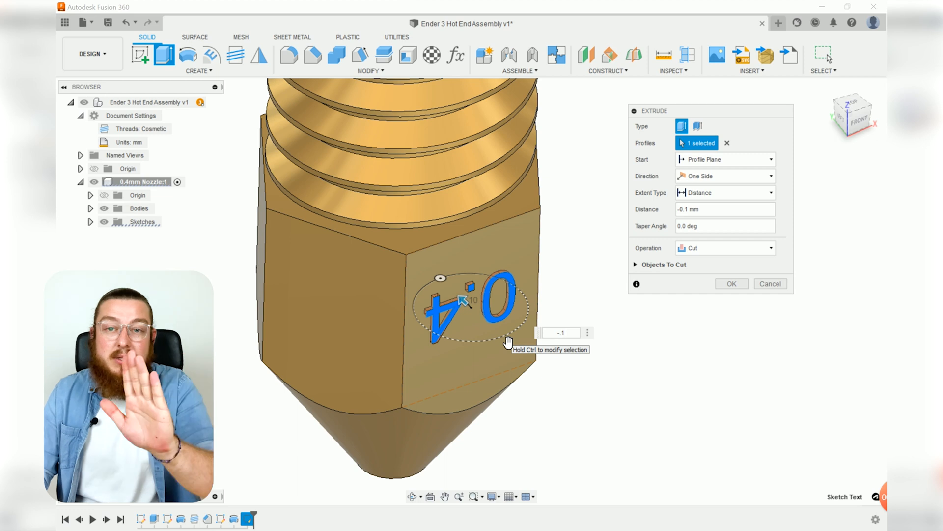
{"action": "left_click", "coordinate": [732, 283]}
{"action": "scroll", "coordinate": [598, 267], "scroll_direction": "down", "scroll_amount": 5}
{"action": "middle_click_drag", "start_coordinate": [604, 270], "coordinate": [549, 288], "text": "shift"}
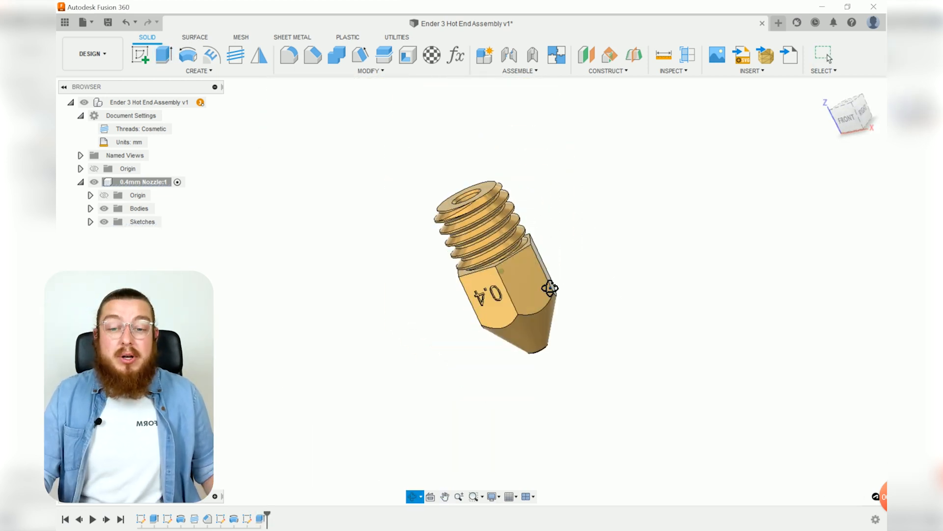
- Save the design as a new version with the default description User Saved
{"action": "left_click", "coordinate": [107, 23]}
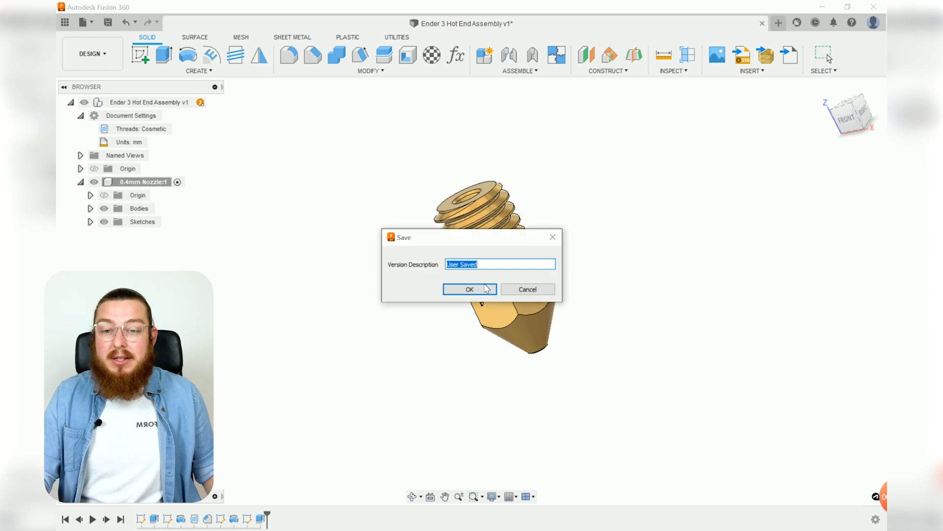
{"action": "left_click", "coordinate": [479, 295]}
{"action": "middle_click_drag", "start_coordinate": [570, 216], "coordinate": [614, 251], "text": "shift"}
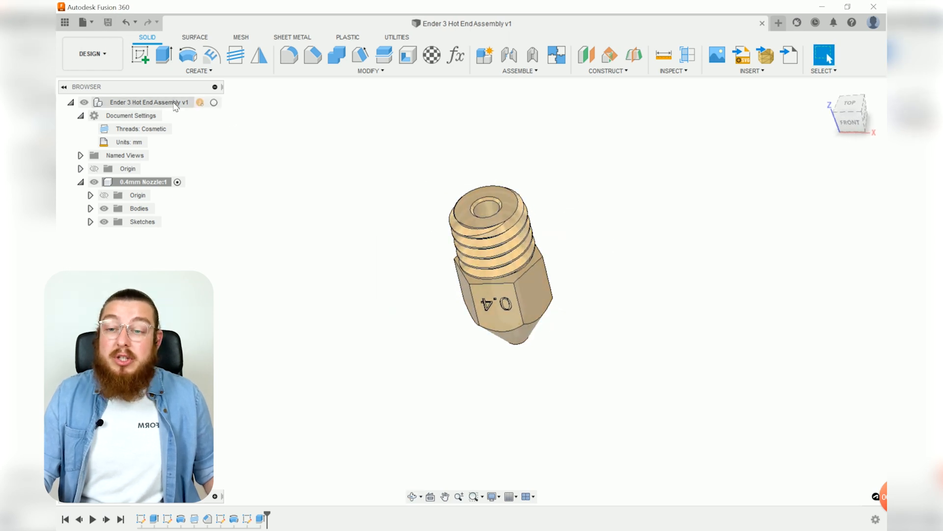
- Activate the top-level assembly and create an internal standard component named Heater Block in it
{"action": "left_click", "coordinate": [214, 102]}
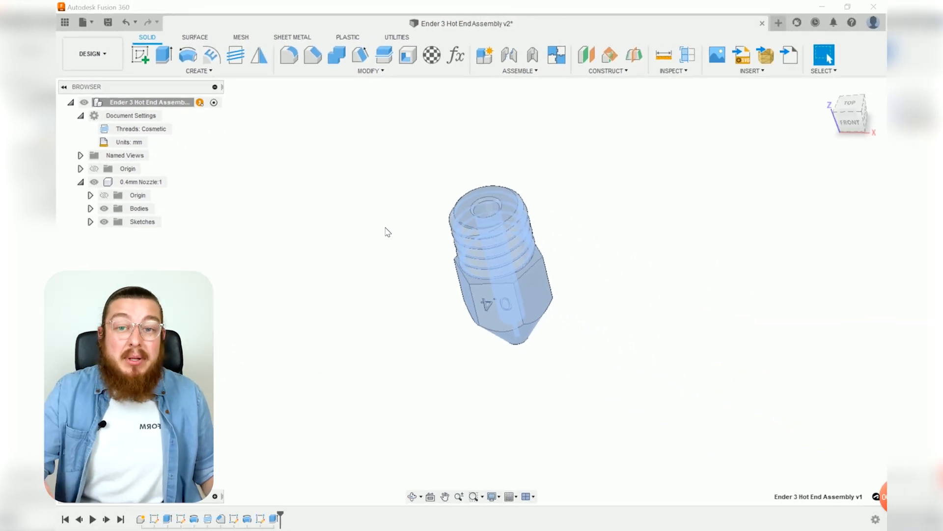
{"action": "left_click", "coordinate": [488, 56]}
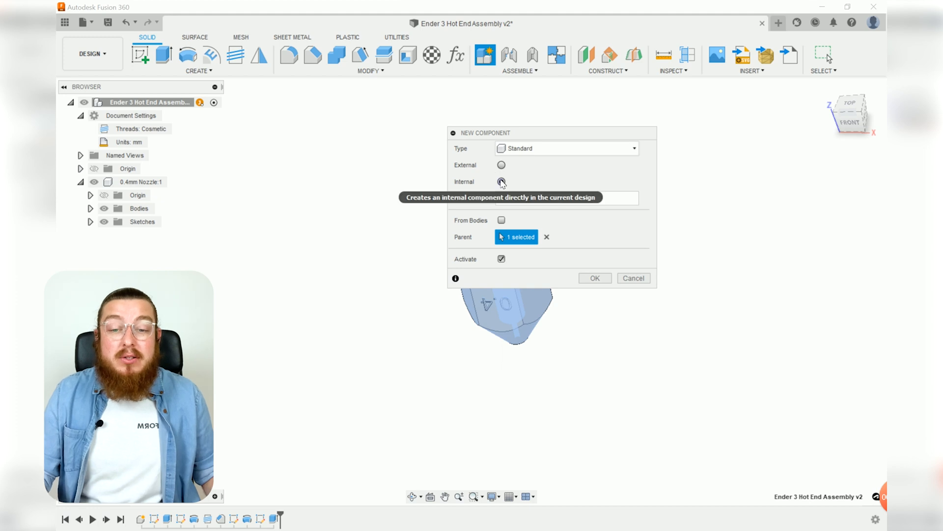
{"action": "left_click_drag", "start_coordinate": [530, 198], "coordinate": [509, 198]}
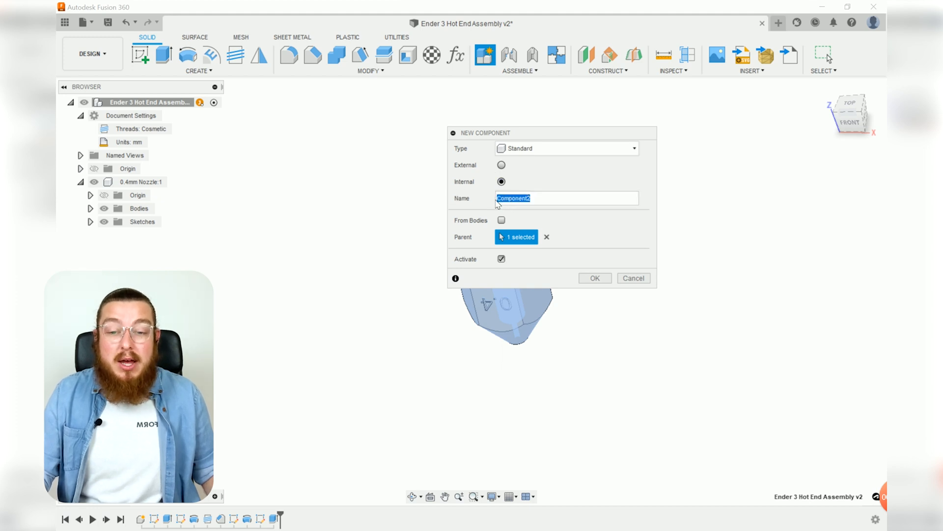
{"action": "type", "text": "Heater Block"}
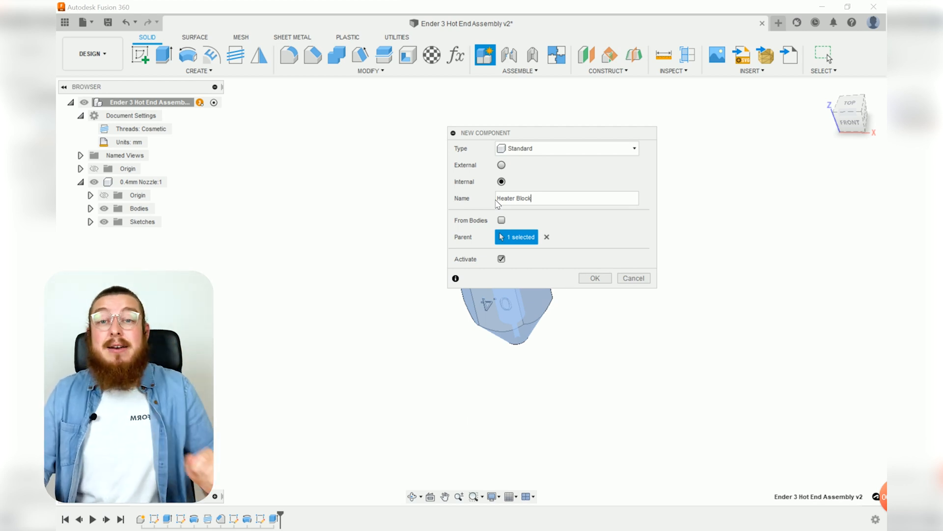
{"action": "left_click", "coordinate": [595, 278]}
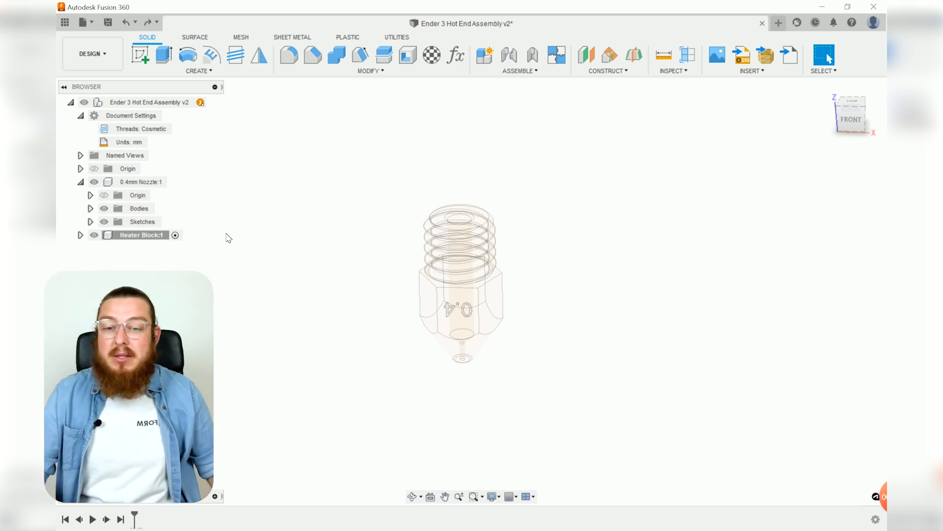
- Start a sketch in the heater block component on the nozzle's upper hex face and view it squarely from above
{"action": "left_click", "coordinate": [140, 55]}
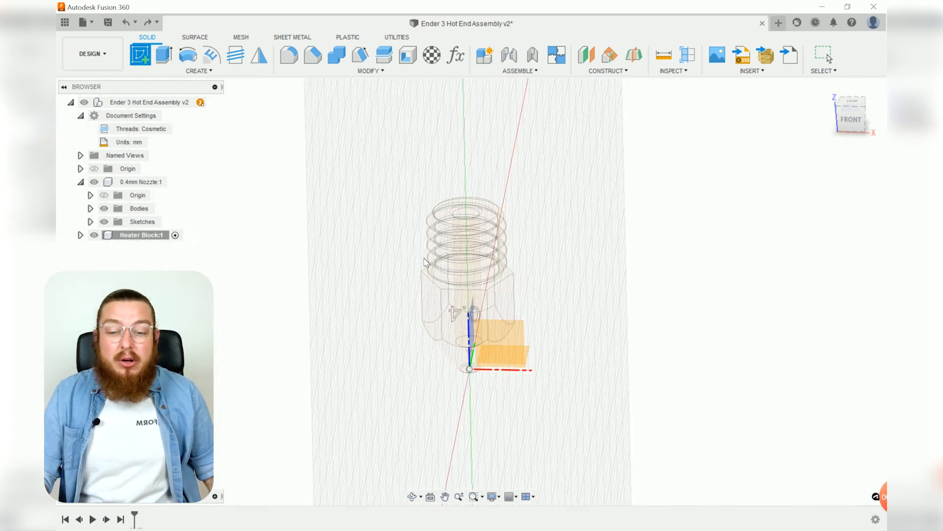
{"action": "scroll", "coordinate": [429, 267], "scroll_direction": "up", "scroll_amount": 5}
{"action": "left_click", "coordinate": [429, 267]}
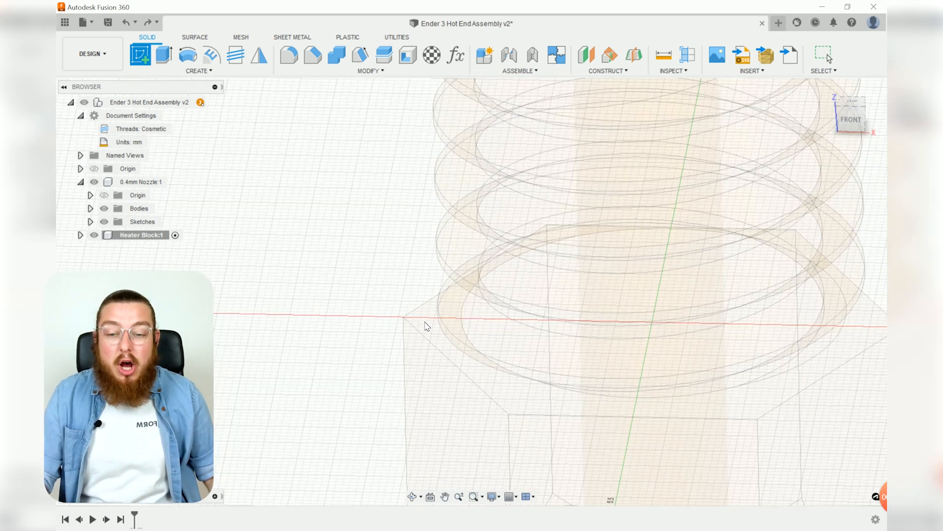
{"action": "left_click", "coordinate": [431, 325]}
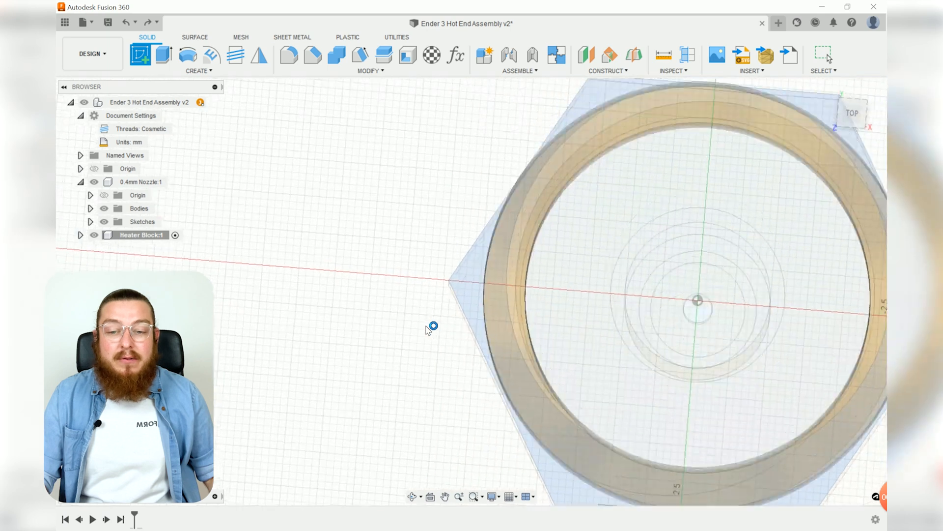
{"action": "left_click", "coordinate": [858, 121]}
{"action": "left_click", "coordinate": [865, 88]}
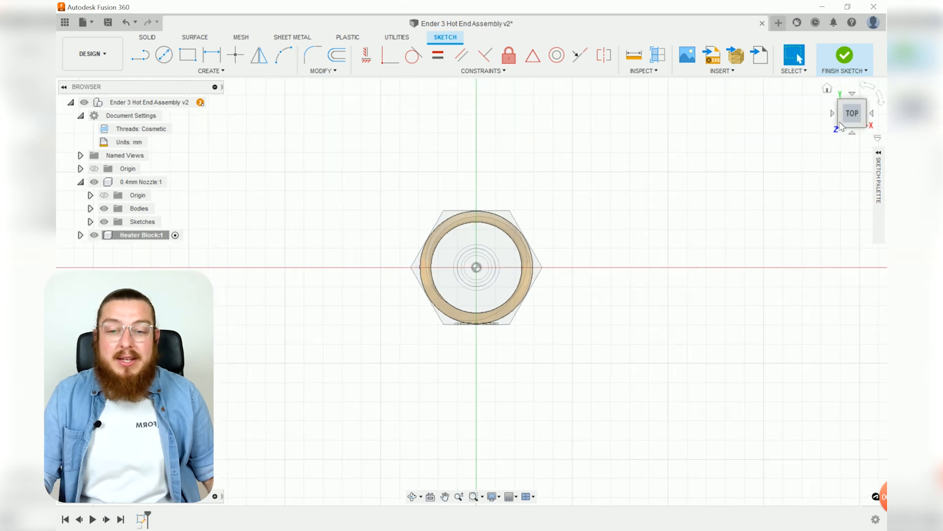
- Sketch a freehand rectangle around the nozzle, extending further below the origin than above it
{"action": "middle_click_drag", "start_coordinate": [631, 263], "coordinate": [604, 248]}
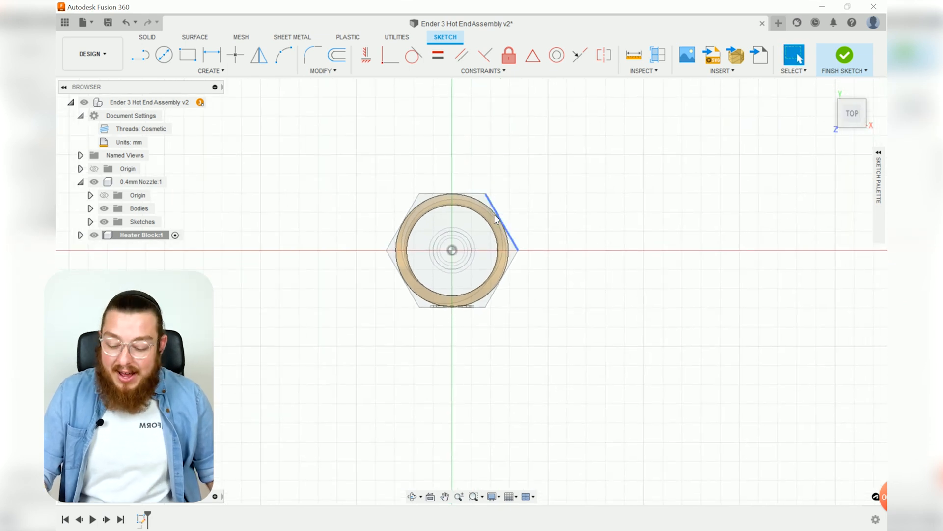
{"action": "key", "text": "r"}
{"action": "left_click", "coordinate": [320, 147]}
{"action": "left_click", "coordinate": [612, 451]}
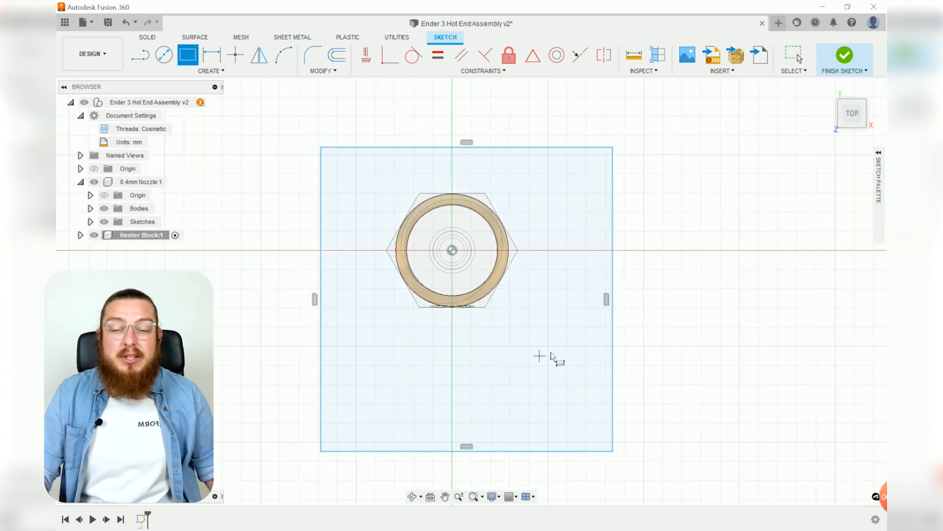
{"action": "key", "text": "Escape"}
- Sketch two freehand circles inside the rectangle, one on each side of the nozzle near the upper edge
{"action": "key", "text": "c"}
{"action": "left_click", "coordinate": [562, 225]}
{"action": "left_click", "coordinate": [589, 239]}
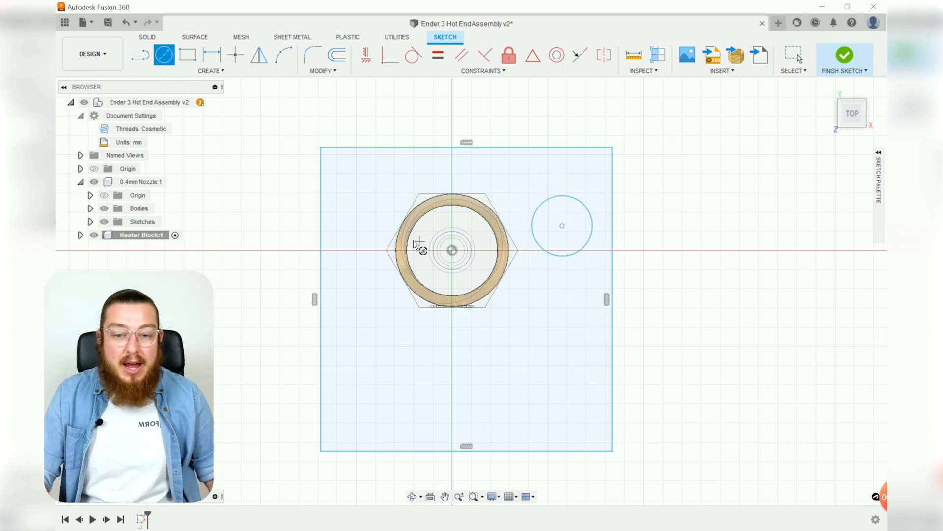
{"action": "left_click", "coordinate": [352, 221]}
{"action": "left_click", "coordinate": [369, 243]}
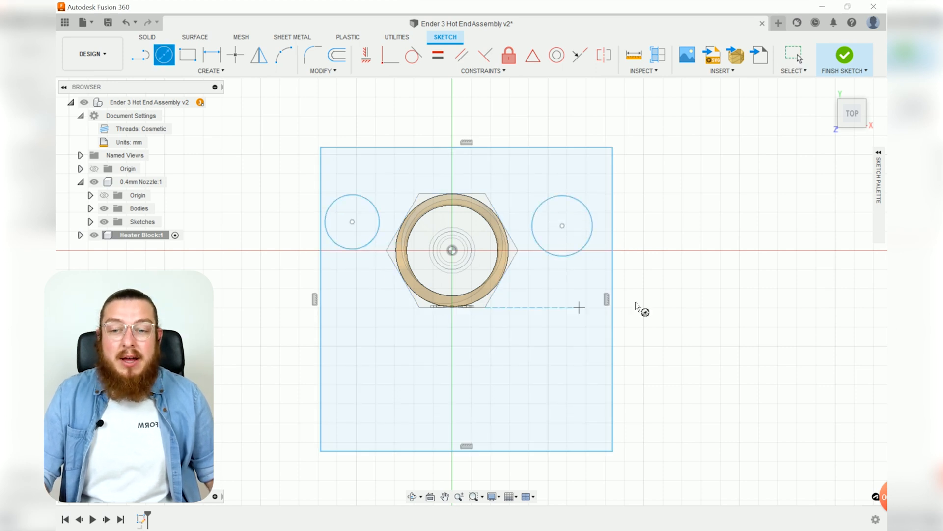
{"action": "key", "text": "Escape"}
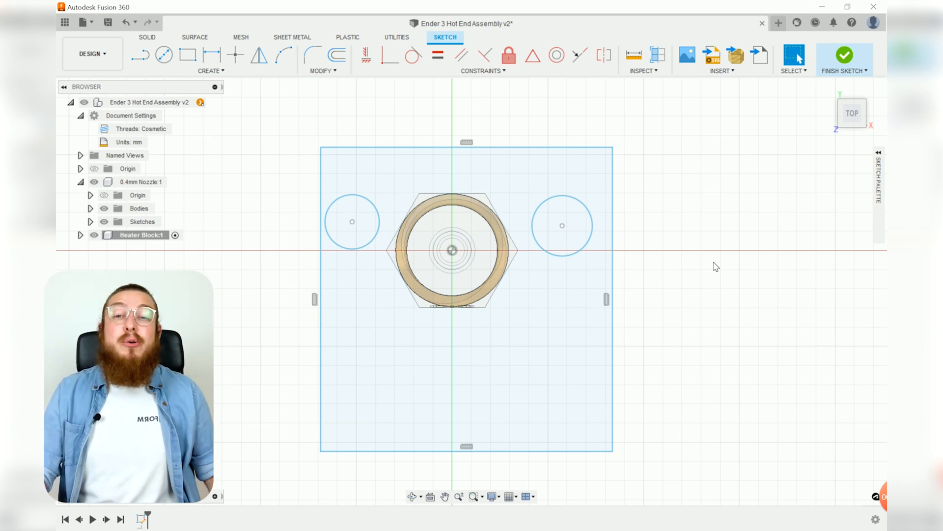
- Make the two circles equal and the rectangle's adjacent sides equal, and dimension the upper edge to 20 mm
{"action": "left_click", "coordinate": [438, 55]}
{"action": "left_click", "coordinate": [379, 222]}
{"action": "left_click", "coordinate": [592, 226]}
{"action": "left_click", "coordinate": [613, 350]}
{"action": "left_click", "coordinate": [510, 147]}
{"action": "type", "text": "d20"}
- Place a point at the upper edge's midpoint, align it vertically with the origin and level the two circle centres horizontally
{"action": "left_click", "coordinate": [236, 55]}
{"action": "left_click", "coordinate": [433, 118]}
{"action": "left_click", "coordinate": [366, 54]}
{"action": "scroll", "coordinate": [443, 120], "scroll_direction": "down", "scroll_amount": 1}
- Dimension each side circle's centre 3 mm from its nearest side edge and 4.5 mm below the upper edge
{"action": "key", "text": "d"}
{"action": "left_click", "coordinate": [387, 246]}
{"action": "type", "text": "3"}
{"action": "left_click", "coordinate": [480, 249]}
{"action": "type", "text": "3"}
{"action": "left_click", "coordinate": [511, 248]}
{"action": "left_click", "coordinate": [568, 238]}
{"action": "type", "text": "4.5"}
- Dimension the upper edge 6 mm from the origin and set the side circles' diameter to 3.2 mm
{"action": "left_click", "coordinate": [452, 203]}
{"action": "left_click", "coordinate": [440, 261]}
{"action": "type", "text": "6d"}
{"action": "left_click", "coordinate": [369, 261]}
{"action": "left_click", "coordinate": [302, 294]}
{"action": "type", "text": "3.2"}
{"action": "key", "text": "Return"}
- Draw a 6 mm diameter circle centred on the origin and finish the sketch
{"action": "key", "text": "c"}
{"action": "left_click", "coordinate": [441, 260]}
{"action": "type", "text": "6"}
{"action": "key", "text": "Return"}
{"action": "scroll", "coordinate": [471, 238], "scroll_direction": "up", "scroll_amount": 3}
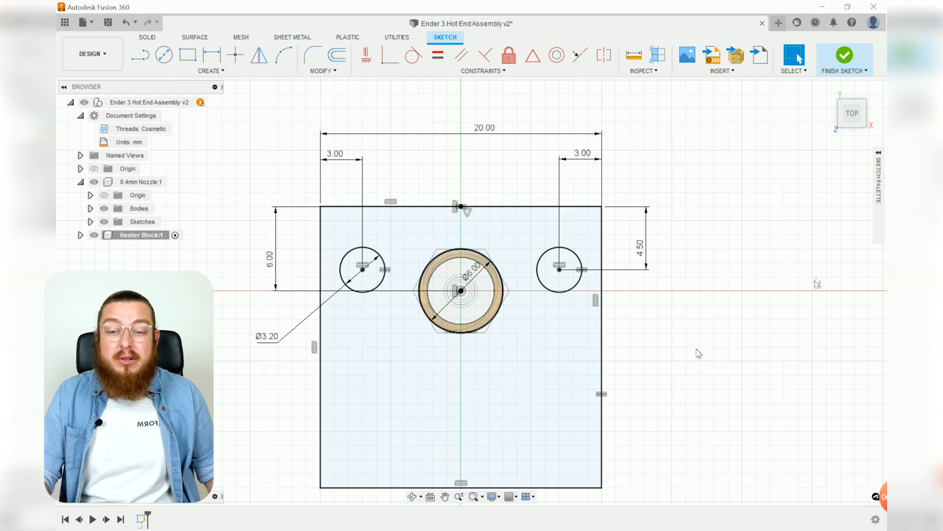
{"action": "scroll", "coordinate": [697, 353], "scroll_direction": "down", "scroll_amount": 2}
{"action": "middle_click_drag", "start_coordinate": [695, 350], "coordinate": [632, 319]}
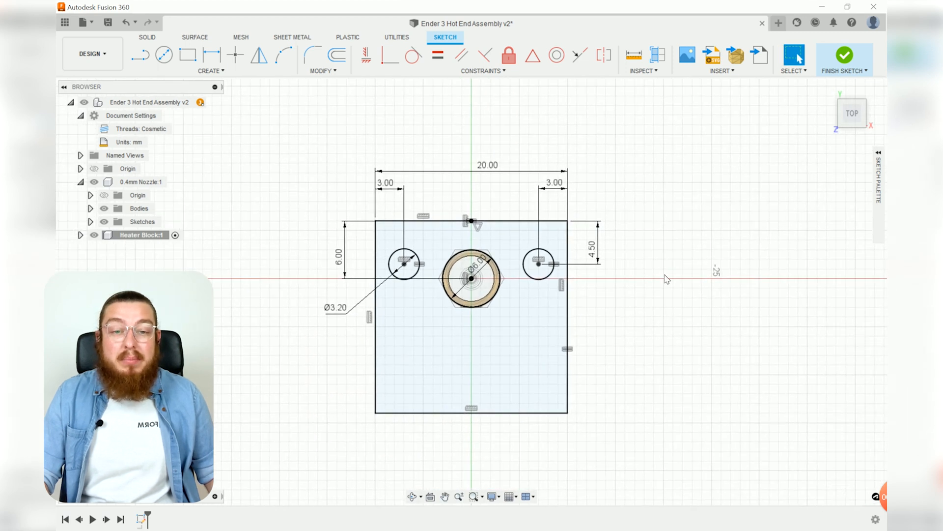
{"action": "left_click", "coordinate": [844, 55]}
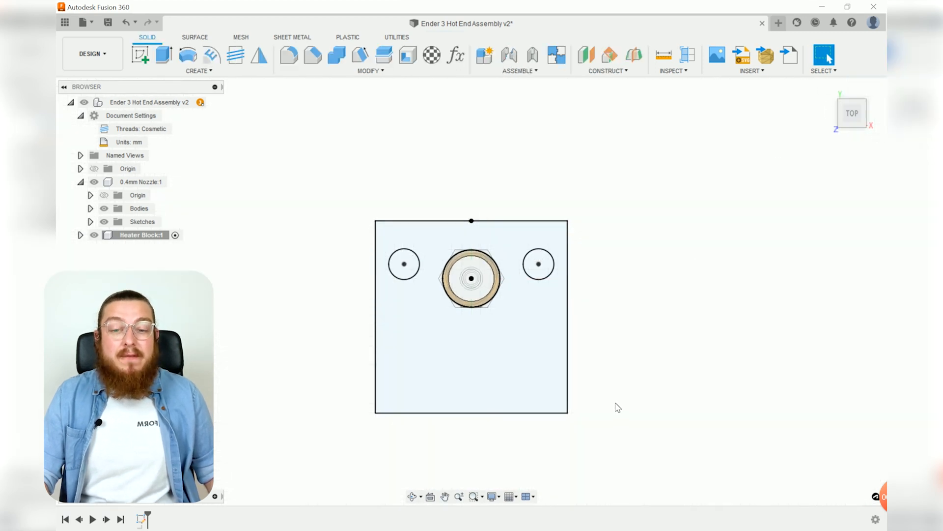
- Extrude the block profile, including the small hex-corner regions around the centre hole, 10 mm as a new body
{"action": "left_click", "coordinate": [168, 58]}
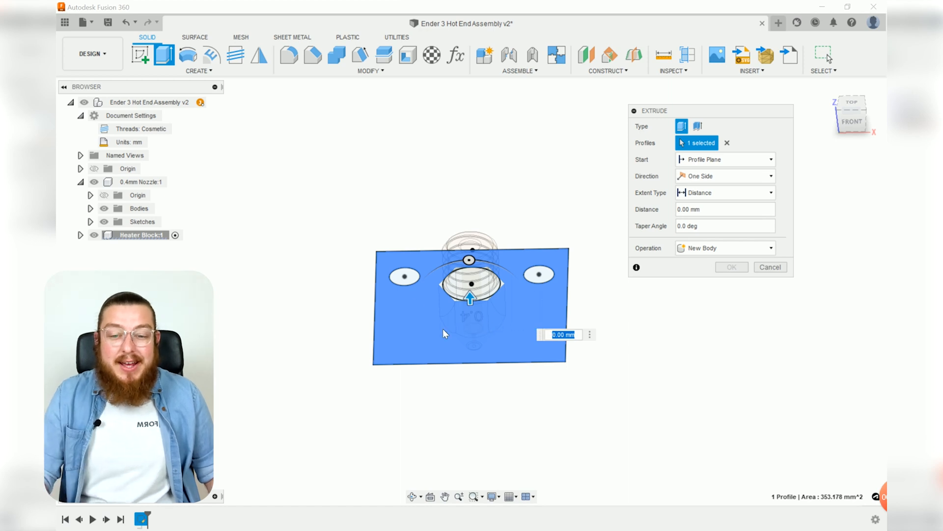
{"action": "scroll", "coordinate": [532, 312], "scroll_direction": "up", "scroll_amount": 5}
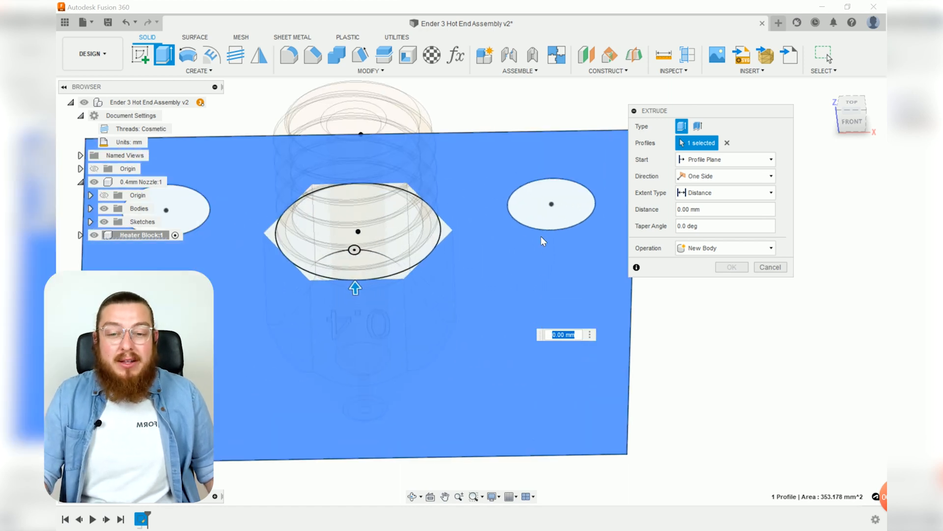
{"action": "middle_click_drag", "start_coordinate": [210, 210], "coordinate": [259, 208]}
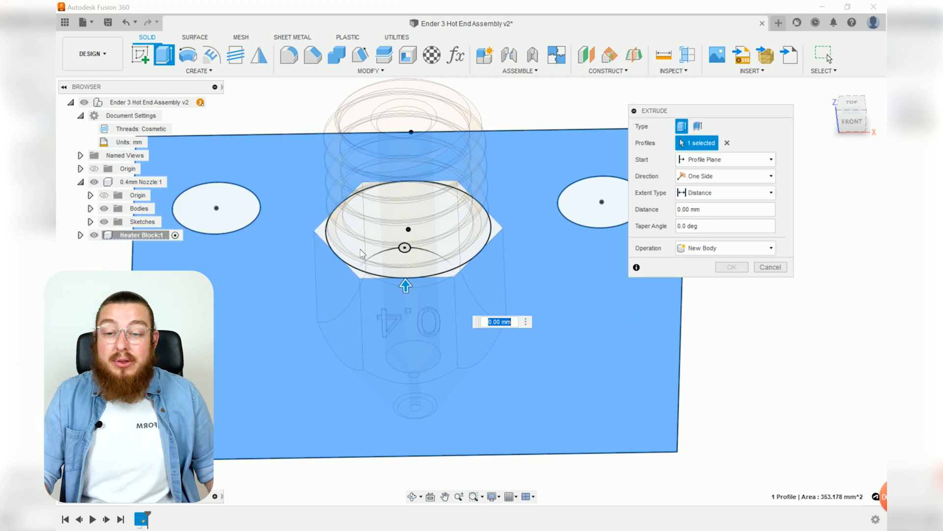
{"action": "scroll", "coordinate": [337, 281], "scroll_direction": "up", "scroll_amount": 3}
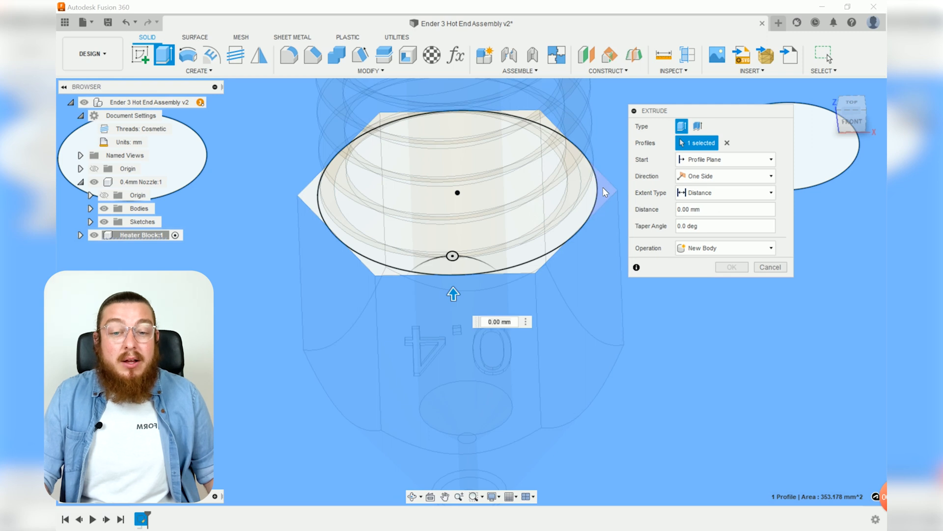
{"action": "left_click", "coordinate": [540, 271]}
{"action": "left_click", "coordinate": [529, 268]}
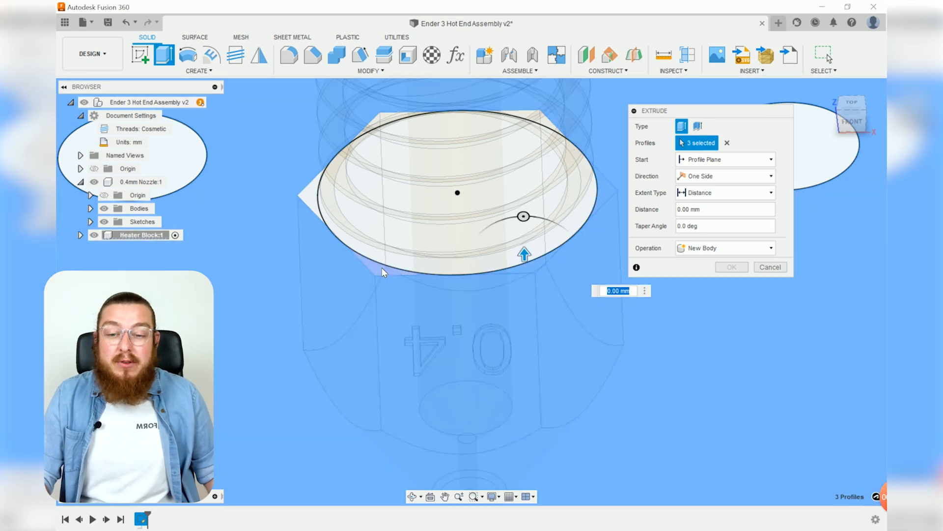
{"action": "left_click", "coordinate": [382, 267]}
{"action": "left_click", "coordinate": [308, 205]}
{"action": "middle_click_drag", "start_coordinate": [375, 296], "coordinate": [388, 280], "text": "shift"}
{"action": "left_click", "coordinate": [338, 277]}
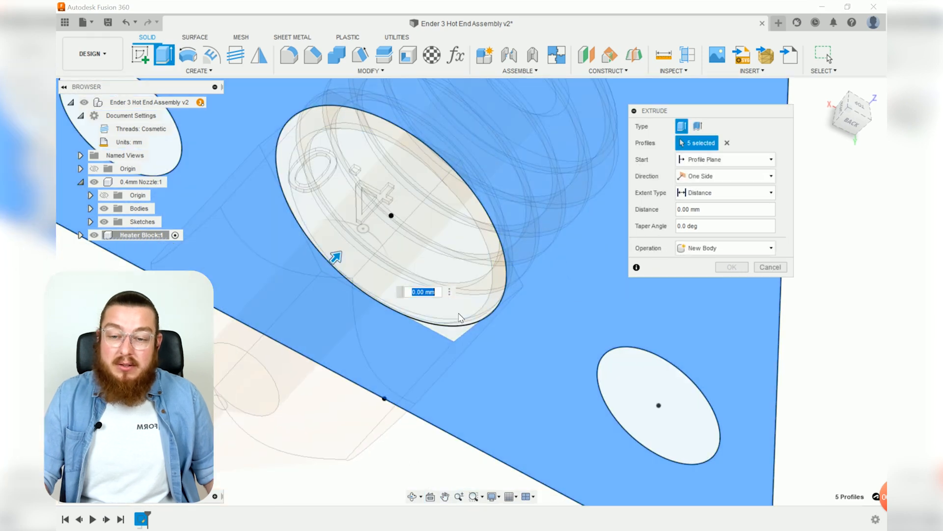
{"action": "left_click", "coordinate": [453, 332]}
{"action": "left_click", "coordinate": [704, 209]}
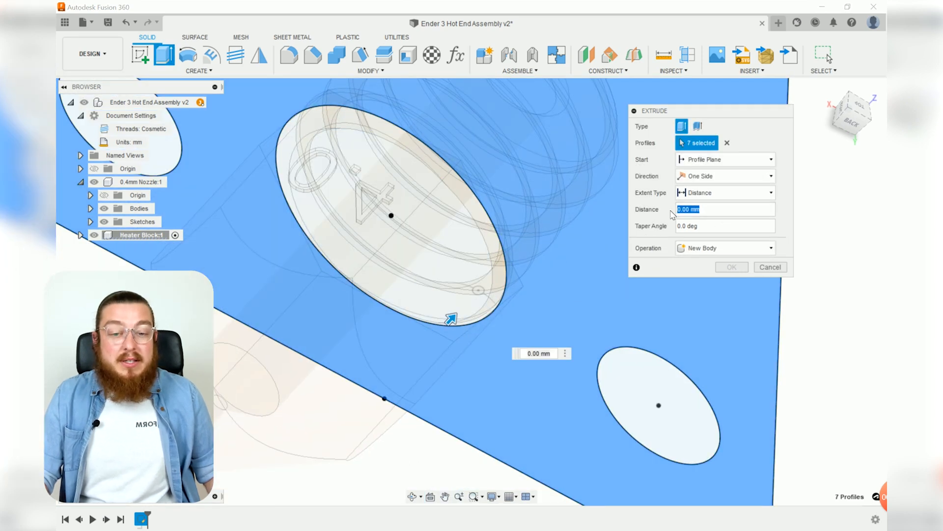
{"action": "type", "text": "10"}
{"action": "key", "text": "Return"}
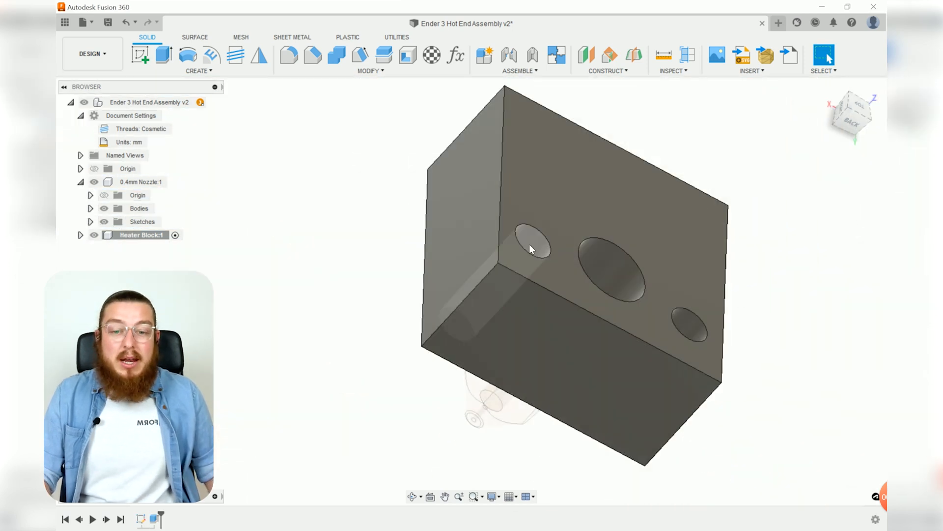
- Chamfer the underside edges of the two small holes with an equal distance of 1.5 mm
{"action": "middle_click_drag", "start_coordinate": [684, 322], "coordinate": [628, 249], "text": "shift"}
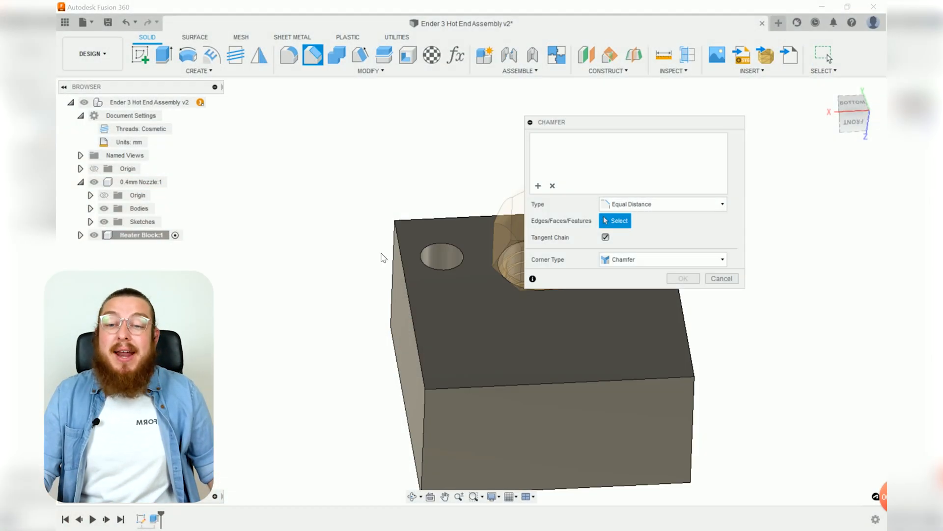
{"action": "left_click", "coordinate": [443, 267]}
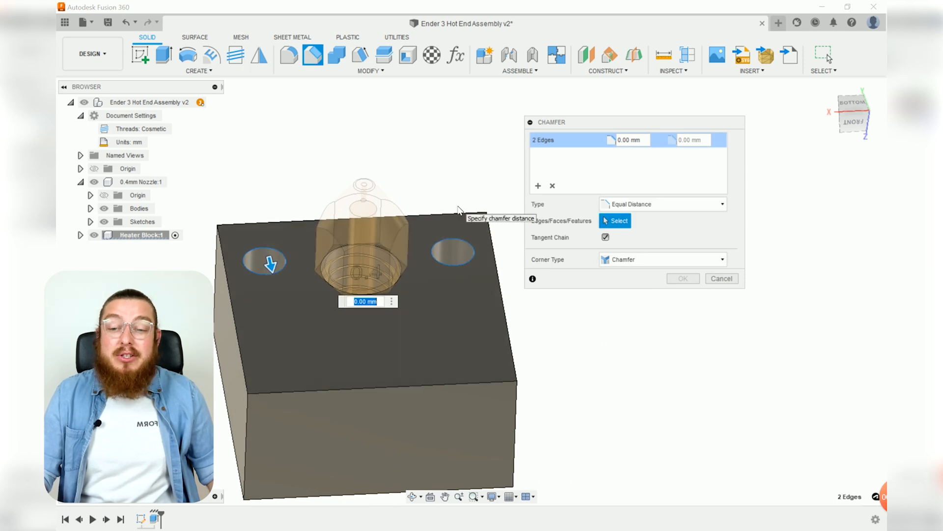
{"action": "type", "text": "1"}
{"action": "key", "text": "Return"}
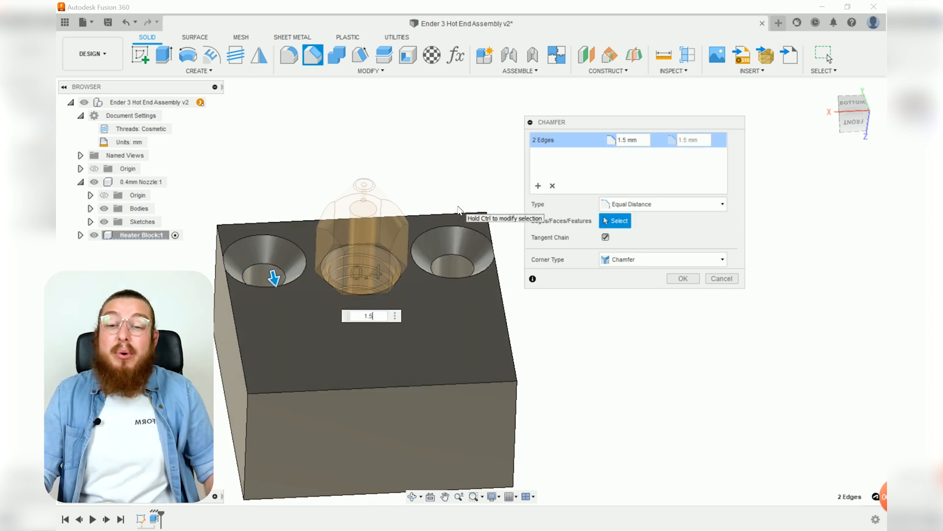
{"action": "key", "text": "Return"}
- Hide the nozzle and cut a full-length modeled M6x1 ISO Metric thread, class 6H, right hand, in the centre hole
{"action": "middle_click_drag", "start_coordinate": [458, 210], "coordinate": [734, 344], "text": "shift"}
{"action": "scroll", "coordinate": [457, 271], "scroll_direction": "up", "scroll_amount": 5}
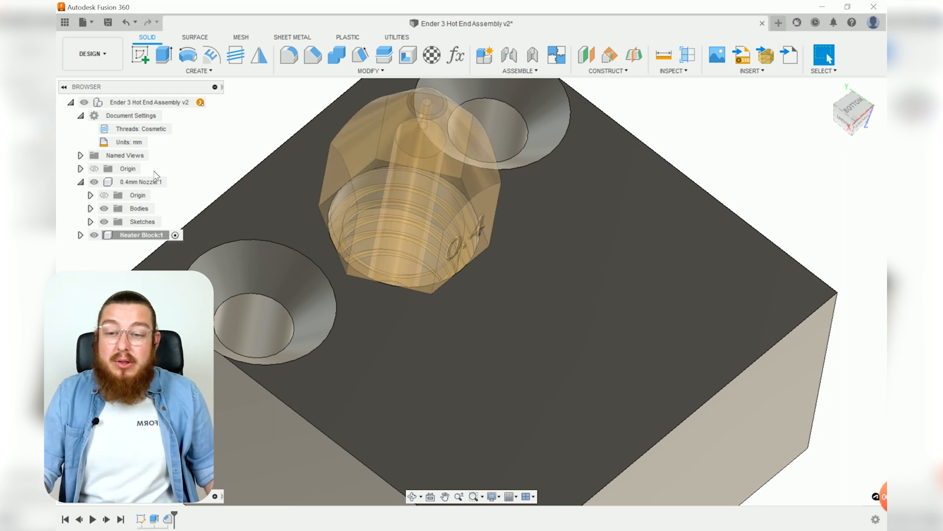
{"action": "left_click", "coordinate": [94, 183]}
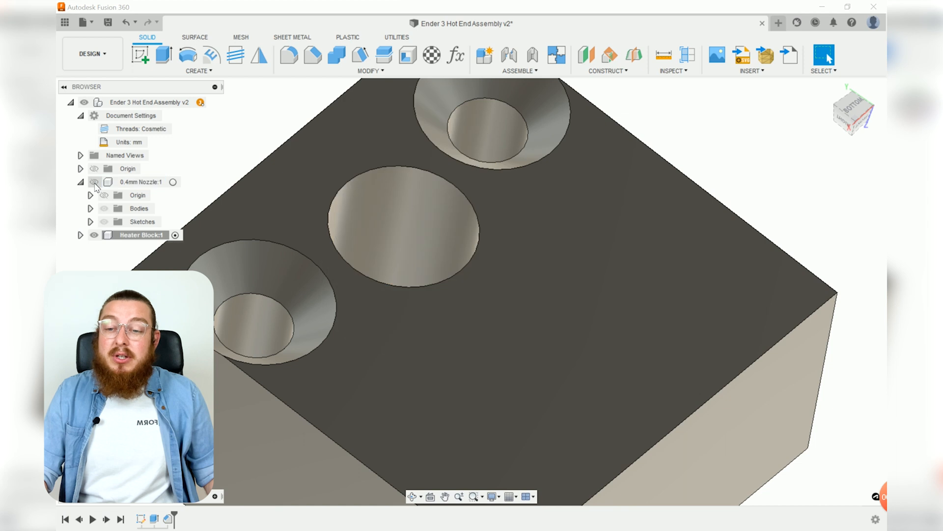
{"action": "left_click", "coordinate": [236, 55]}
{"action": "left_click", "coordinate": [366, 196]}
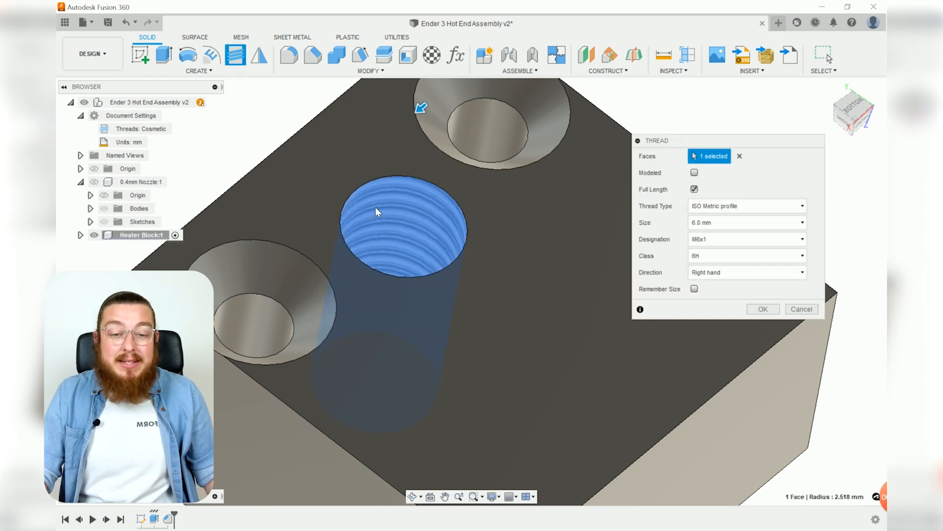
{"action": "left_click", "coordinate": [694, 173]}
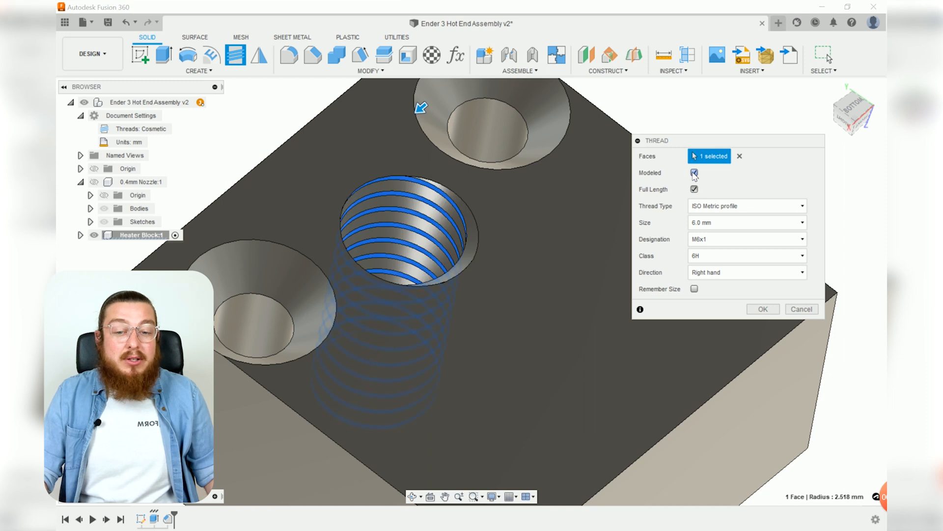
{"action": "left_click", "coordinate": [763, 308]}
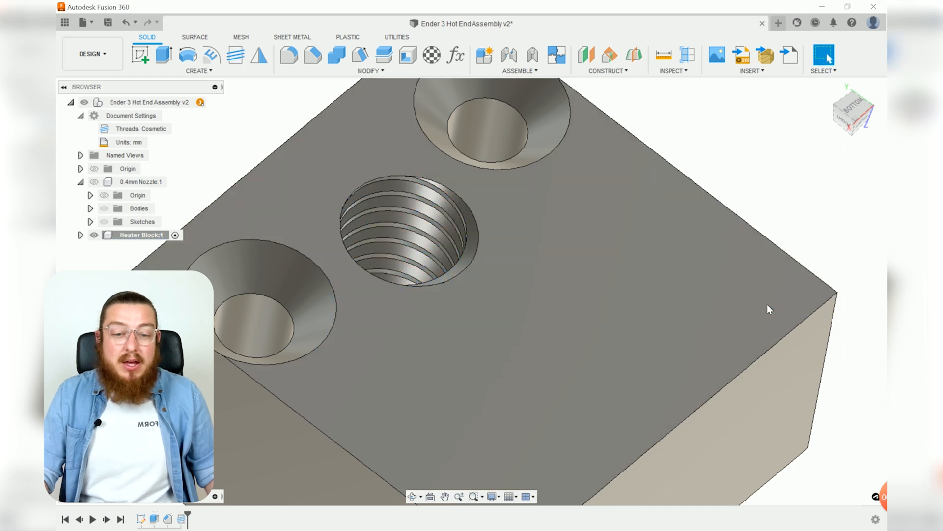
- Show the nozzle again and assign a physical material from the Fusion 360 Material Library to the heater block
{"action": "left_click", "coordinate": [94, 182]}
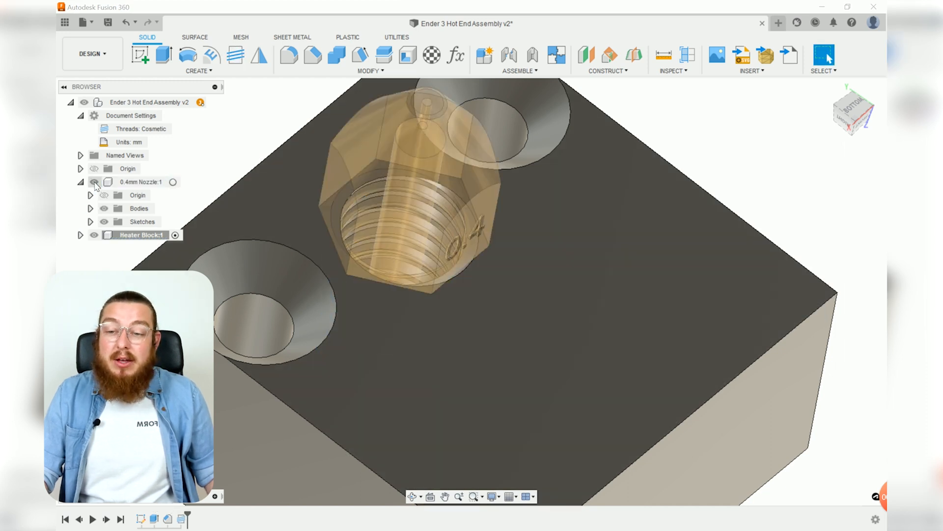
{"action": "scroll", "coordinate": [471, 244], "scroll_direction": "down", "scroll_amount": 5}
{"action": "middle_click_drag", "start_coordinate": [426, 279], "coordinate": [568, 231], "text": "shift"}
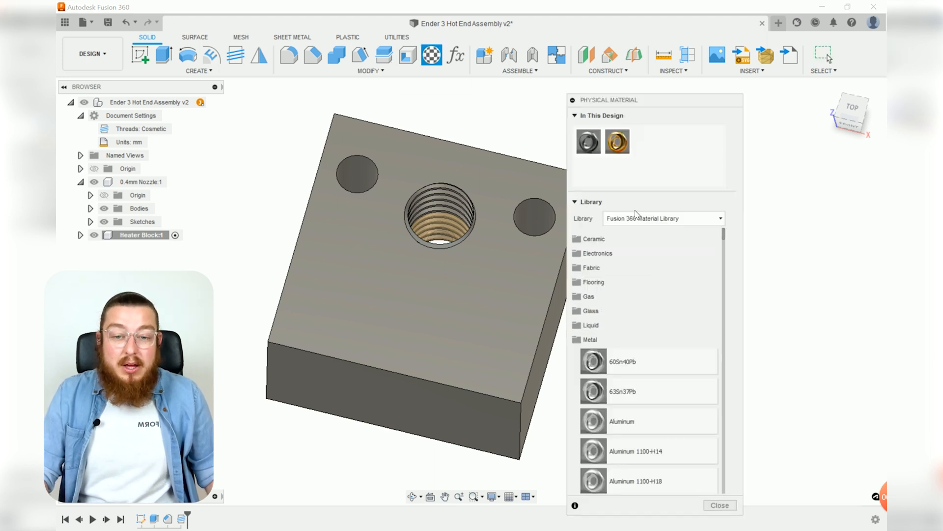
{"action": "scroll", "coordinate": [632, 339], "scroll_direction": "down", "scroll_amount": 4}
{"action": "scroll", "coordinate": [632, 339], "scroll_direction": "down", "scroll_amount": 5}
{"action": "scroll", "coordinate": [633, 339], "scroll_direction": "down", "scroll_amount": 8}
{"action": "scroll", "coordinate": [632, 339], "scroll_direction": "down", "scroll_amount": 5}
{"action": "left_click_drag", "start_coordinate": [633, 347], "coordinate": [442, 338]}
{"action": "left_click", "coordinate": [720, 505]}
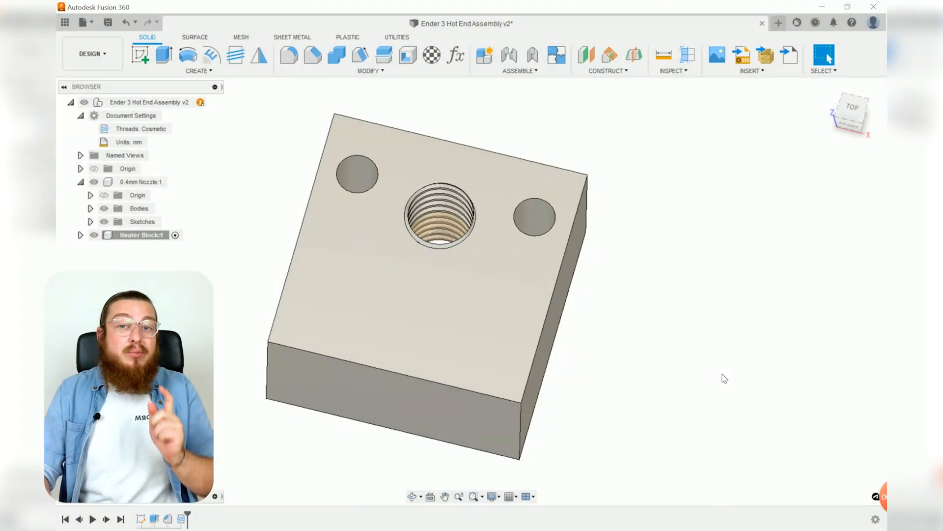
- Sketch three freehand circles on the block's right side face: one large alone, plus another large one above a small one
{"action": "middle_click_drag", "start_coordinate": [724, 378], "coordinate": [607, 336], "text": "shift"}
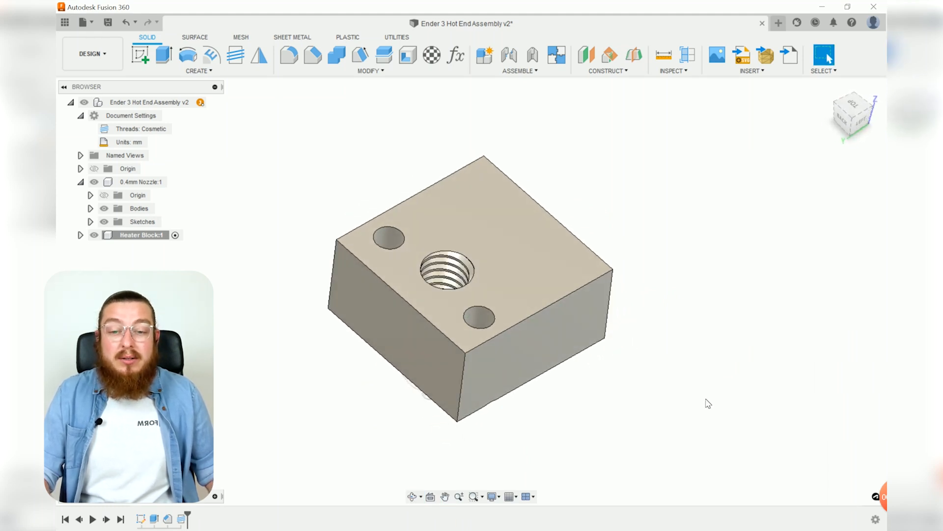
{"action": "left_click", "coordinate": [141, 55]}
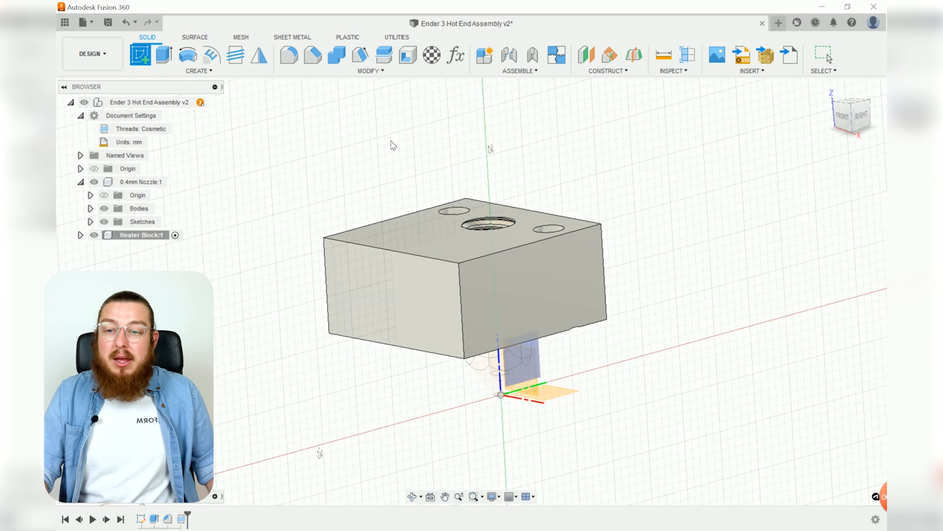
{"action": "left_click", "coordinate": [529, 290]}
{"action": "key", "text": "c"}
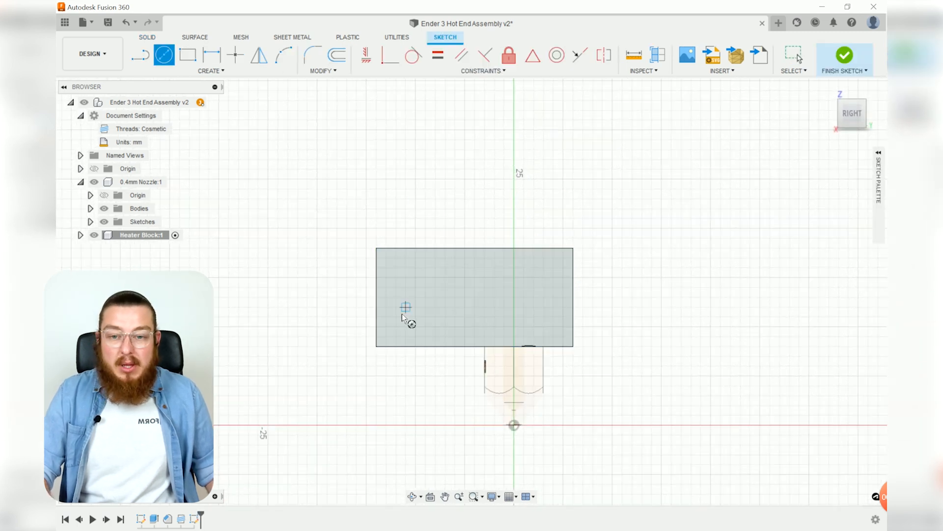
{"action": "left_click", "coordinate": [426, 307]}
{"action": "left_click", "coordinate": [456, 301]}
{"action": "left_click", "coordinate": [508, 275]}
{"action": "left_click", "coordinate": [530, 296]}
{"action": "left_click", "coordinate": [508, 322]}
{"action": "left_click", "coordinate": [522, 331]}
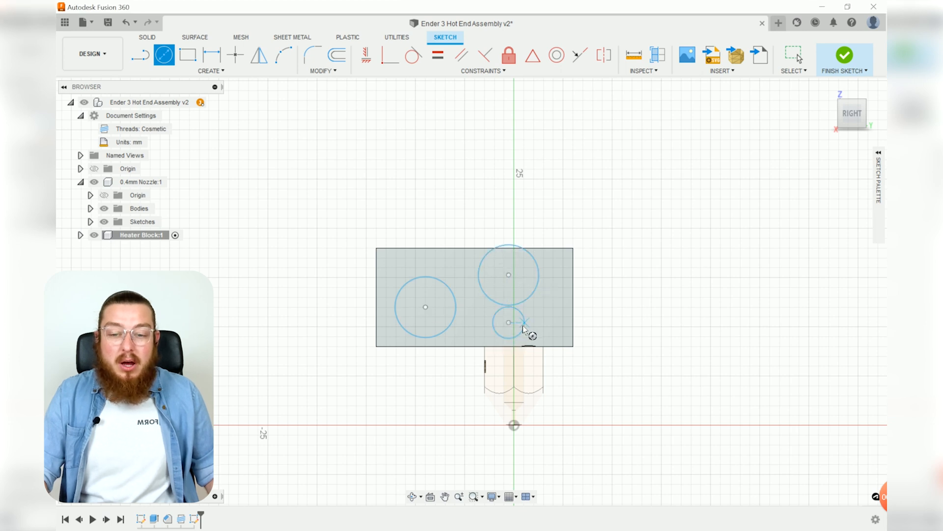
- Vertically align the centres of the two stacked circles and resize the upper one to about 3.2 mm diameter
{"action": "key", "text": "Escape"}
{"action": "left_click", "coordinate": [365, 58]}
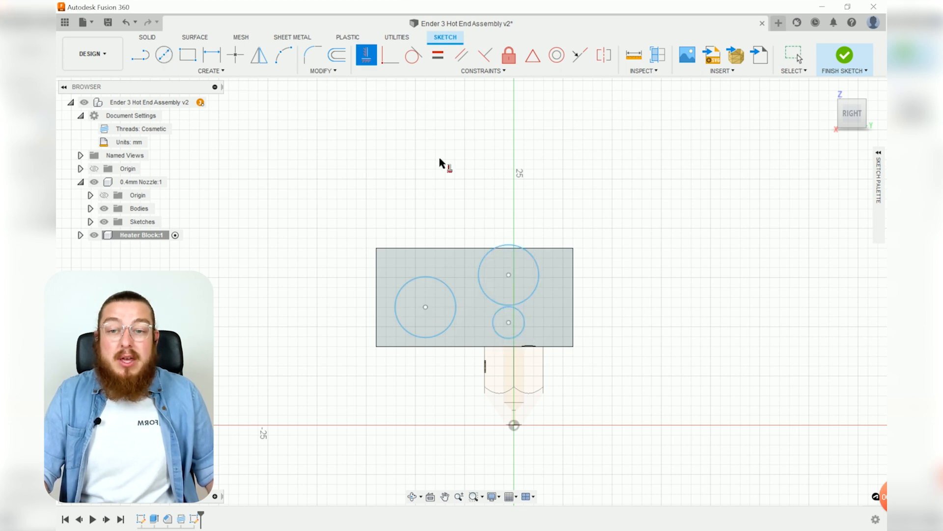
{"action": "left_click", "coordinate": [509, 274]}
{"action": "left_click", "coordinate": [509, 323]}
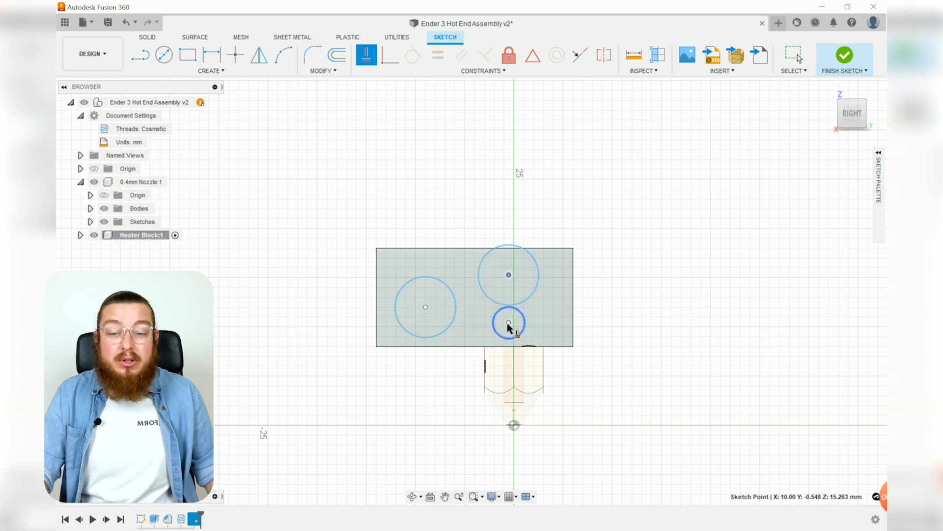
{"action": "scroll", "coordinate": [509, 294], "scroll_direction": "up", "scroll_amount": 3}
{"action": "key", "text": "Escape"}
{"action": "left_click_drag", "start_coordinate": [544, 255], "coordinate": [528, 255]}
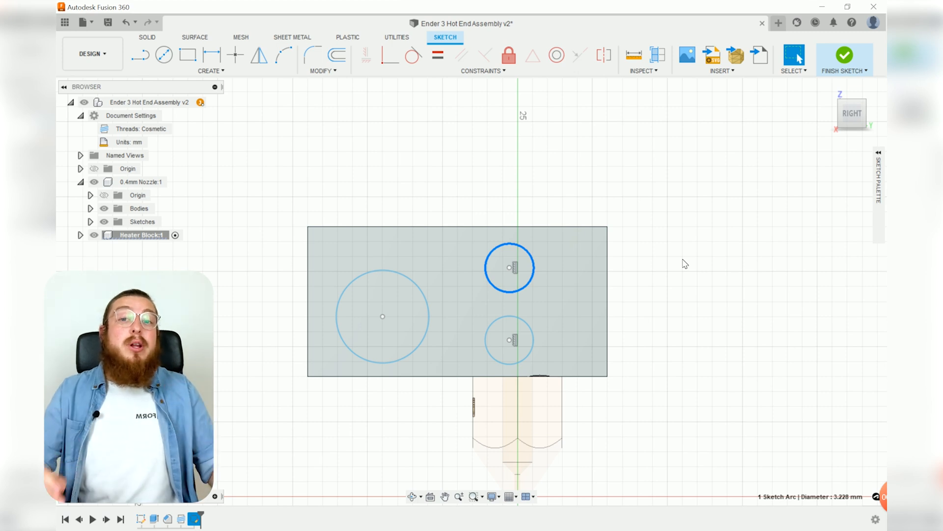
- Dimension the large circle at 6.05 mm diameter, its centre 5 mm above the block's lower edge and 4.5 mm from the nearest side edge
{"action": "left_click", "coordinate": [658, 280]}
{"action": "key", "text": "d"}
{"action": "left_click", "coordinate": [397, 191]}
{"action": "type", "text": "6.05"}
{"action": "key", "text": "Return"}
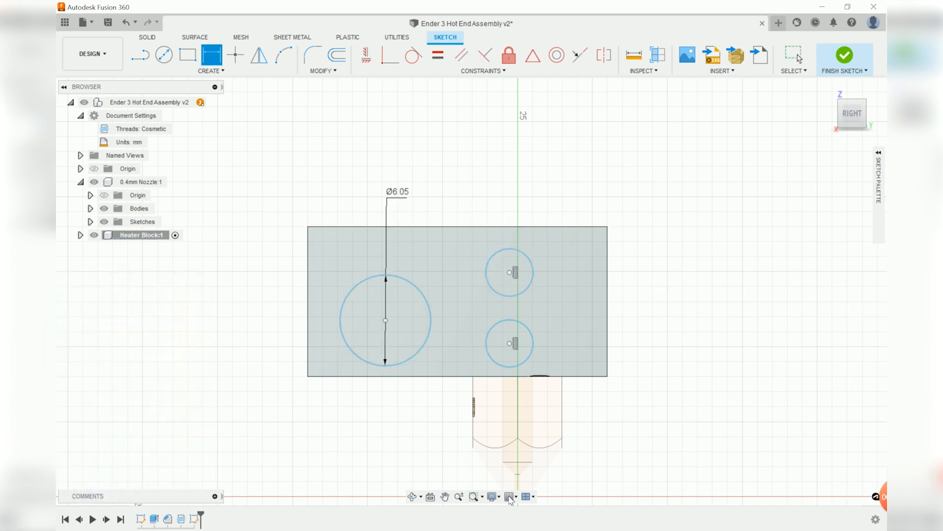
{"action": "left_click", "coordinate": [273, 339]}
{"action": "type", "text": "5"}
{"action": "left_click", "coordinate": [339, 430]}
{"action": "type", "text": "4.5"}
- Dimension the upper stacked circle at 3 mm diameter, 8.5 mm from the side edge and 4.5 mm from the top edge; set the lower circle's diameter to 2 mm
{"action": "left_click", "coordinate": [555, 188]}
{"action": "type", "text": "8.5"}
{"action": "left_click", "coordinate": [537, 250]}
{"action": "type", "text": "3"}
{"action": "left_click", "coordinate": [527, 317]}
{"action": "left_click", "coordinate": [571, 259]}
{"action": "type", "text": "4.5"}
{"action": "key", "text": "Return"}
- Place the 2 mm circle's centre 2 mm above the block's lower edge and finish the sketch
{"action": "left_click", "coordinate": [481, 344]}
{"action": "left_click", "coordinate": [522, 377]}
{"action": "left_click", "coordinate": [568, 357]}
{"action": "type", "text": "2"}
{"action": "key", "text": "Return"}
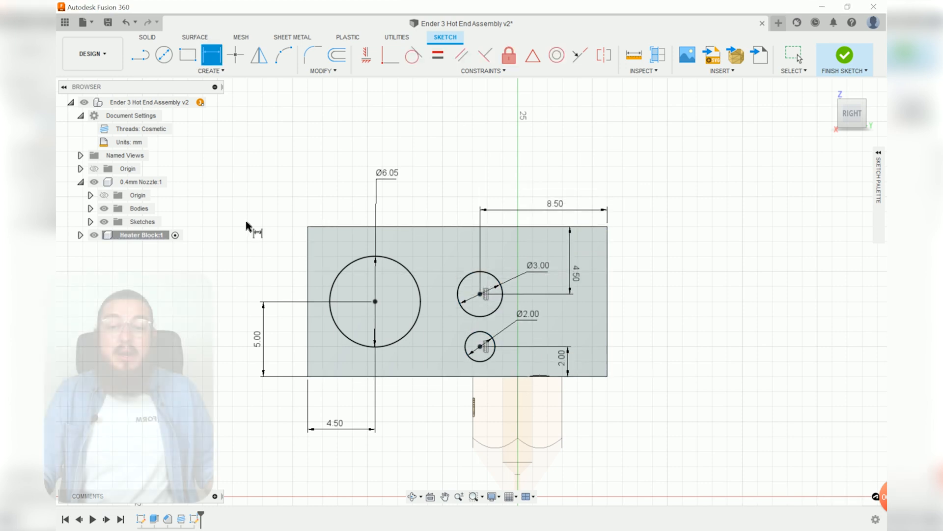
{"action": "left_click", "coordinate": [845, 55]}
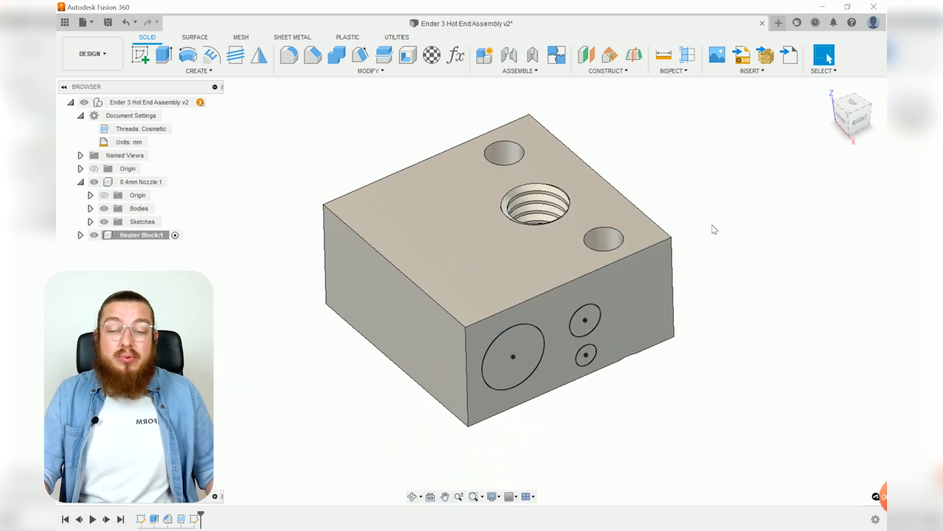
- Extrude-cut the 3 mm circle on the side face 4 mm into the heater block
{"action": "left_click", "coordinate": [590, 325]}
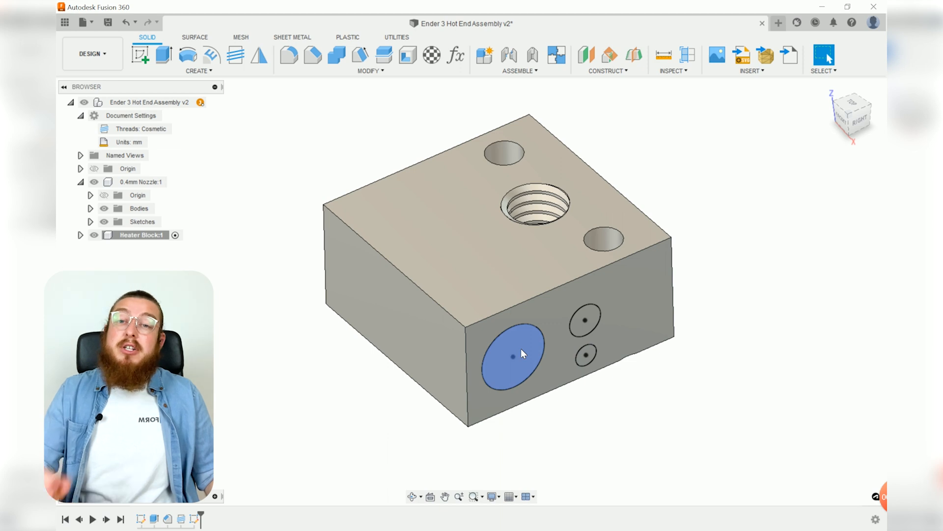
{"action": "left_click", "coordinate": [163, 55]}
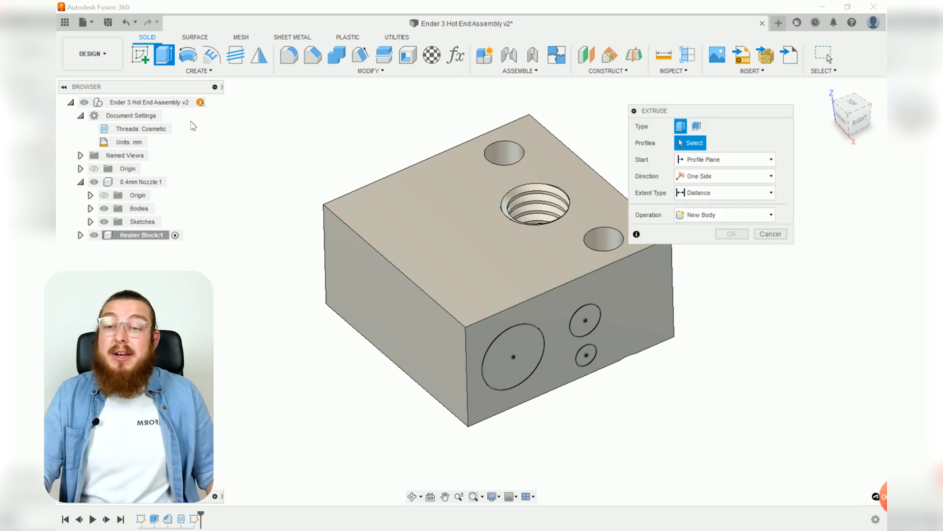
{"action": "left_click", "coordinate": [590, 314]}
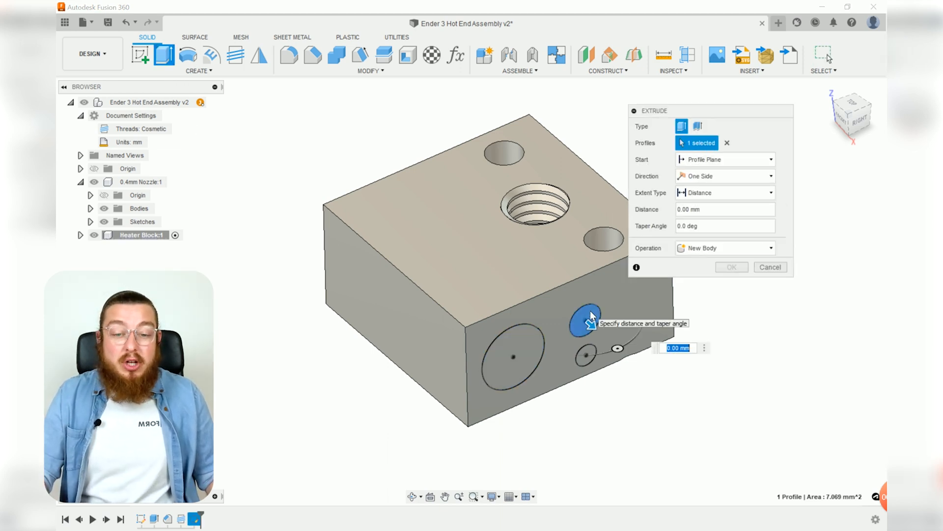
{"action": "type", "text": "-4"}
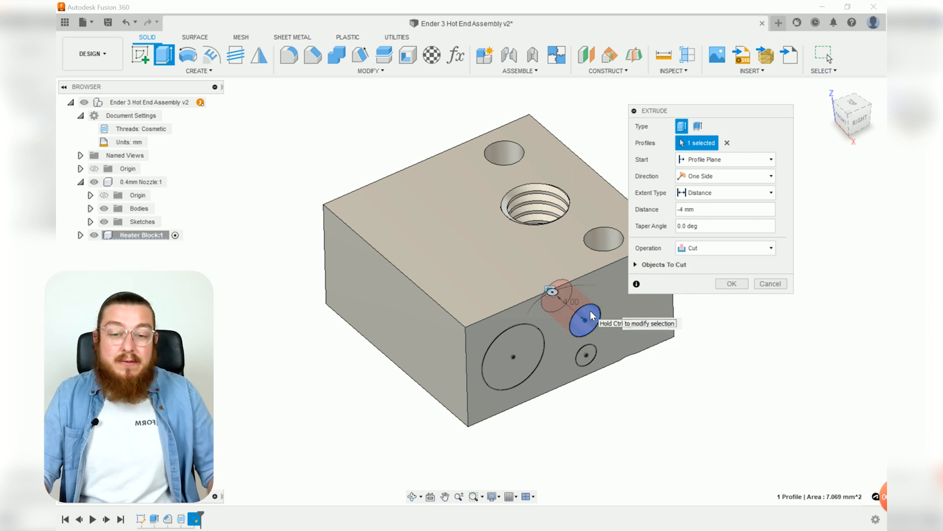
{"action": "key", "text": "Return"}
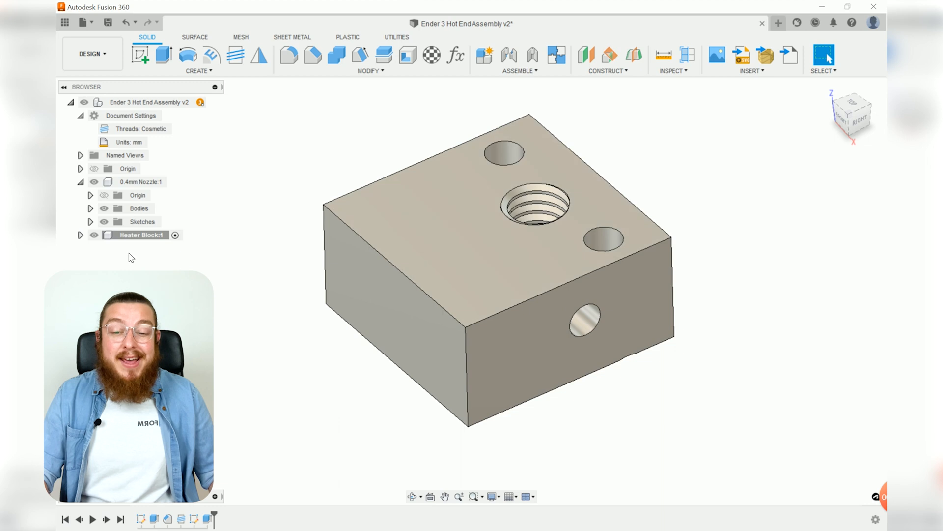
- Show the side-face sketch again and extrude-cut the 2 mm circle 5 mm into the block
{"action": "left_click", "coordinate": [80, 235]}
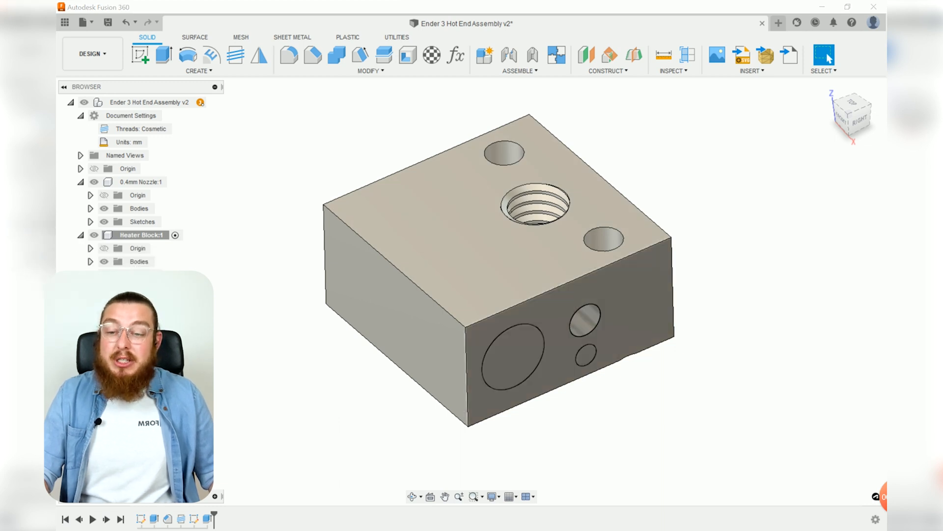
{"action": "left_click", "coordinate": [114, 288]}
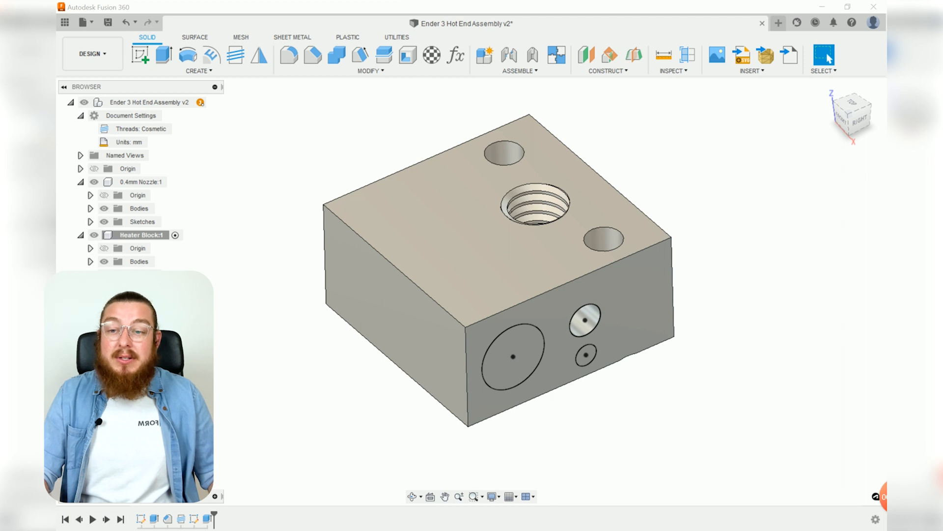
{"action": "key", "text": "e"}
{"action": "left_click", "coordinate": [588, 357]}
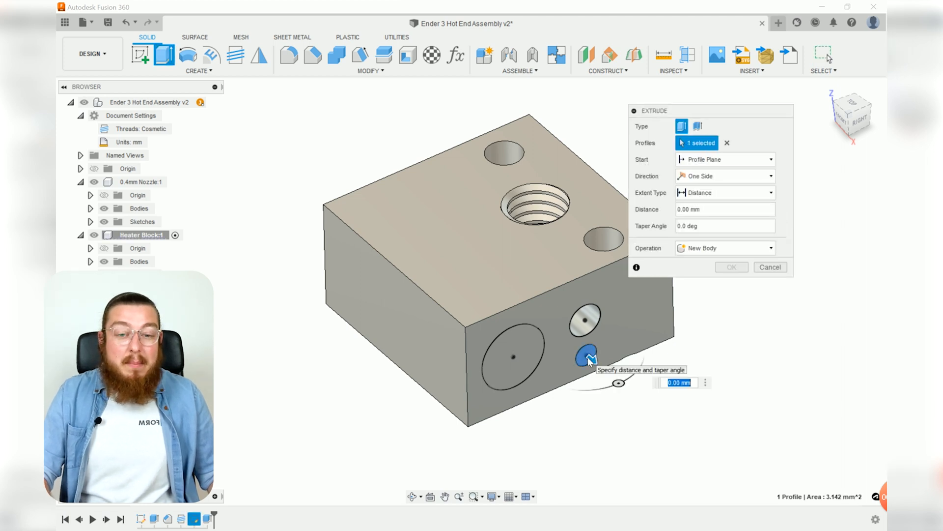
{"action": "type", "text": "-5"}
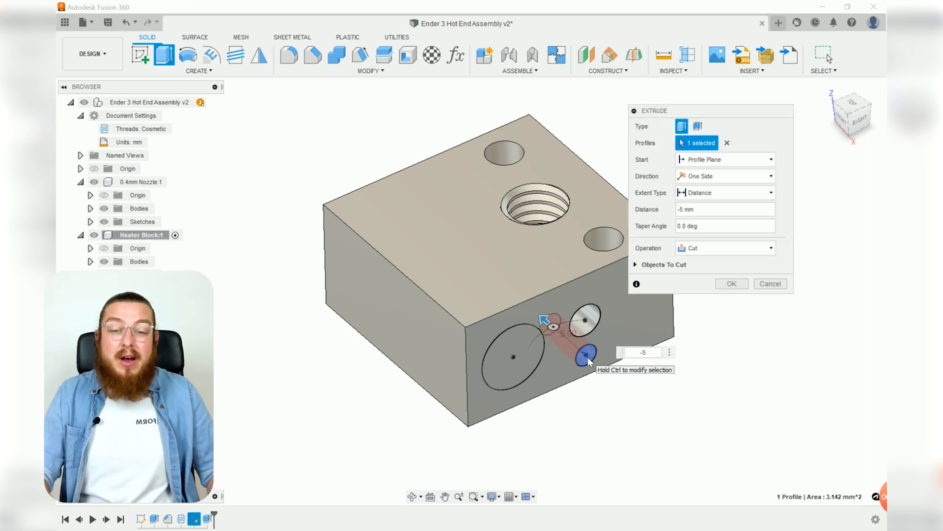
{"action": "key", "text": "Return"}
- Extrude-cut the 6.05 mm circle through the whole block with extent type All and the direction flipped
{"action": "key", "text": "e"}
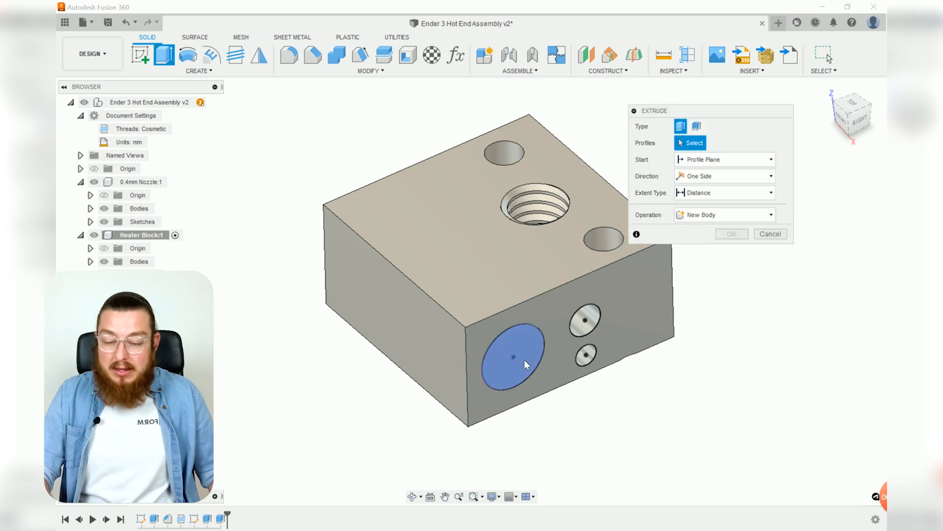
{"action": "left_click", "coordinate": [522, 343]}
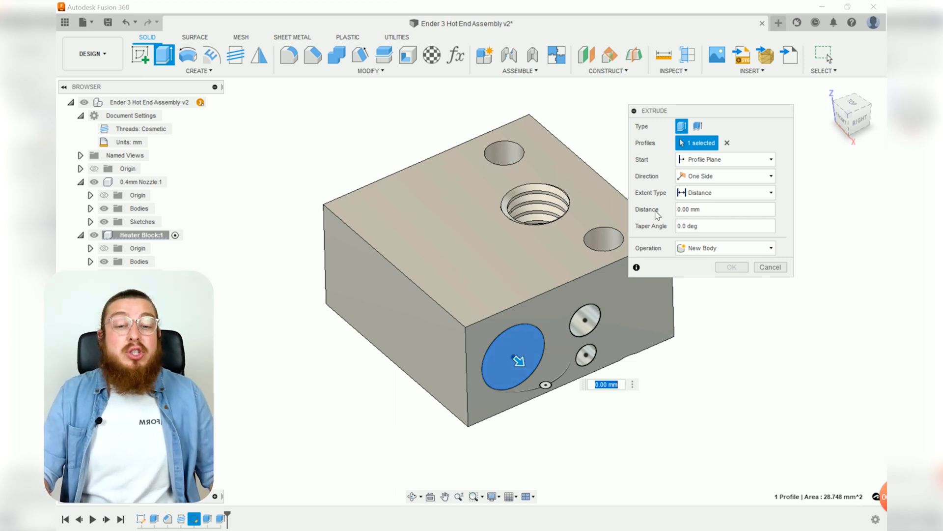
{"action": "left_click", "coordinate": [718, 197]}
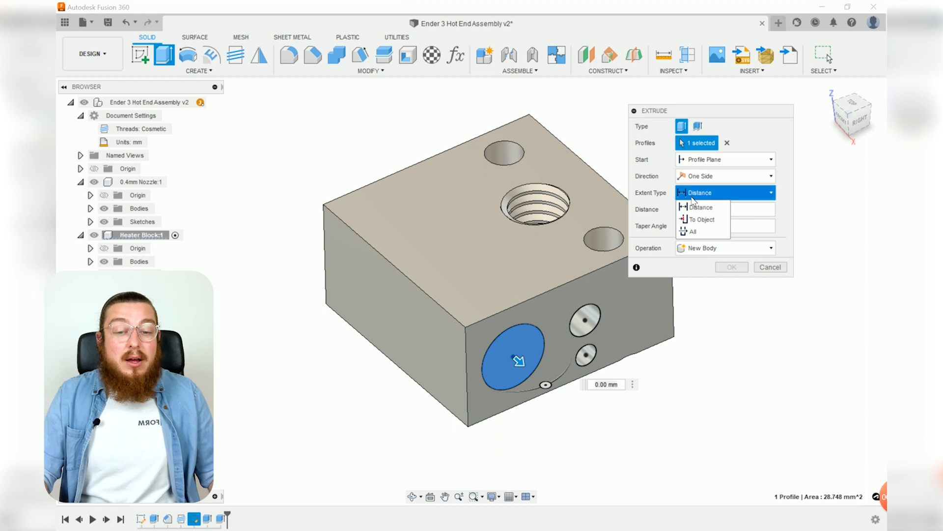
{"action": "left_click", "coordinate": [701, 231]}
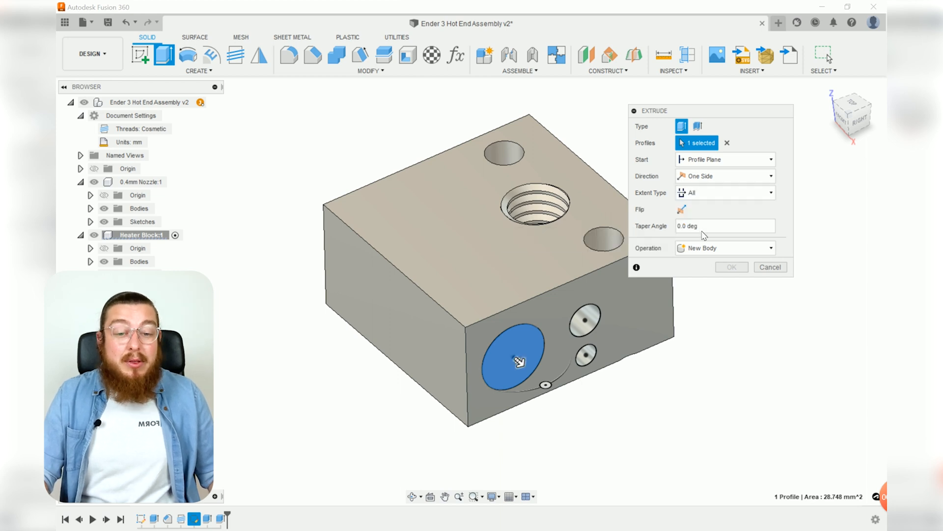
{"action": "left_click", "coordinate": [681, 210]}
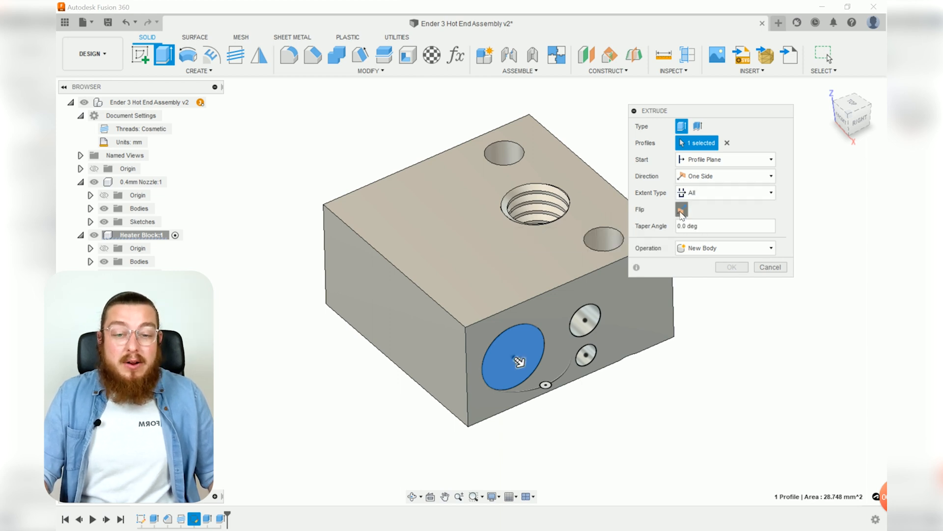
{"action": "middle_click_drag", "start_coordinate": [521, 309], "coordinate": [570, 315], "text": "shift"}
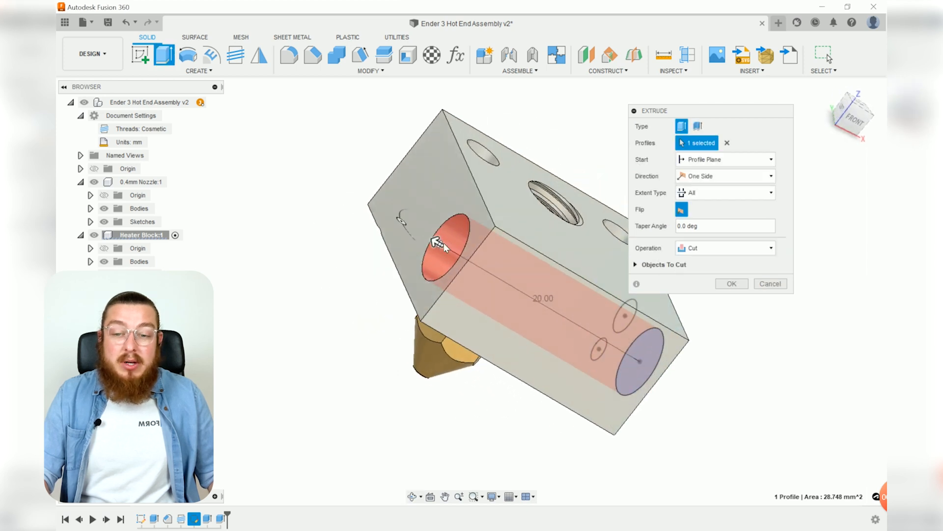
{"action": "left_click", "coordinate": [732, 284]}
{"action": "middle_click_drag", "start_coordinate": [732, 288], "coordinate": [742, 433], "text": "shift"}
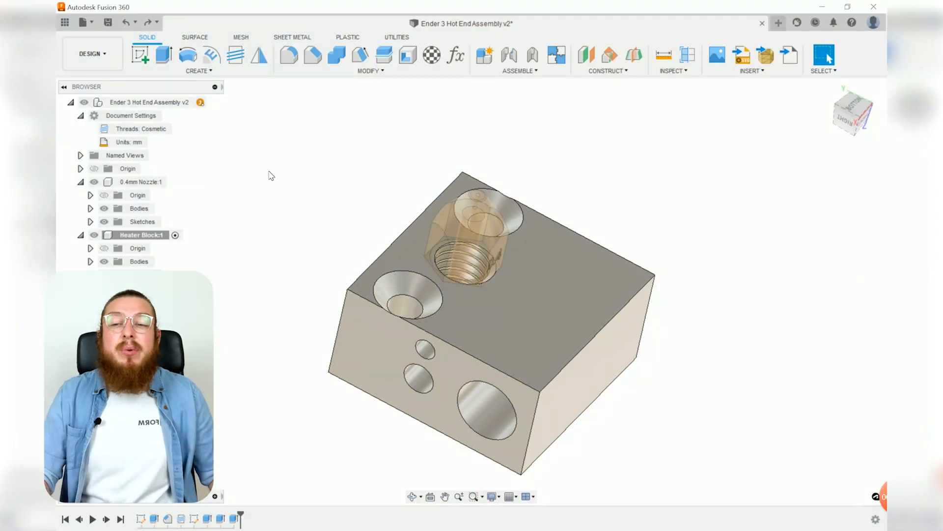
- Start a sketch on the block's underside and draw a circle near the centreline, centred about 4.3 mm from the edge farthest from the nozzle
{"action": "left_click", "coordinate": [147, 52]}
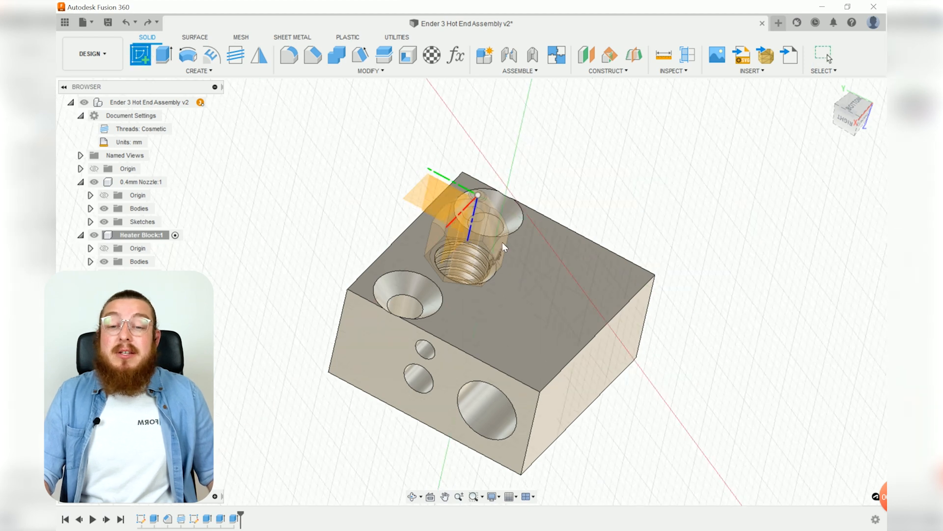
{"action": "left_click", "coordinate": [526, 334]}
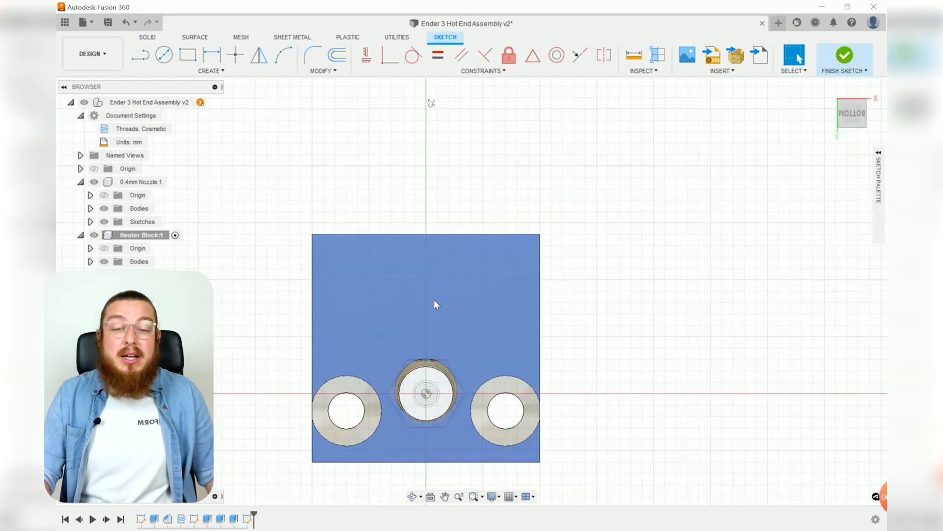
{"action": "key", "text": "c"}
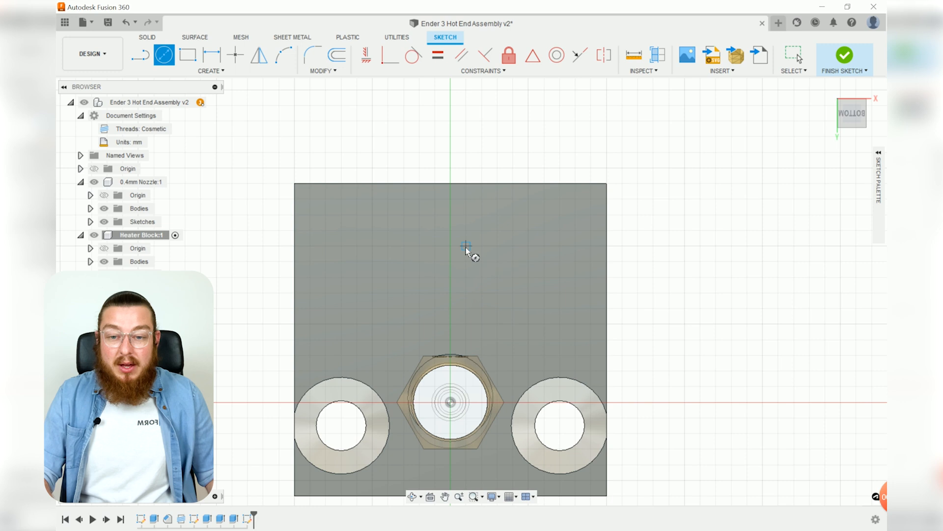
{"action": "left_click", "coordinate": [456, 250]}
{"action": "left_click", "coordinate": [479, 258]}
{"action": "key", "text": "Escape"}
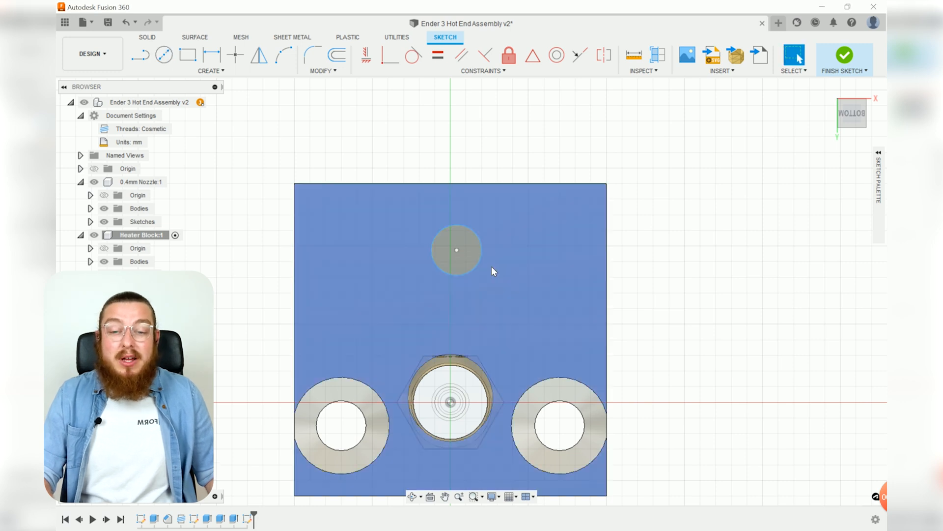
- Dimension the underside circle at 3 mm diameter with its centre 4.5 mm from the block edge farthest from the nozzle
{"action": "key", "text": "d"}
{"action": "left_click", "coordinate": [480, 242]}
{"action": "left_click", "coordinate": [498, 157]}
{"action": "type", "text": "3"}
{"action": "key", "text": "Return"}
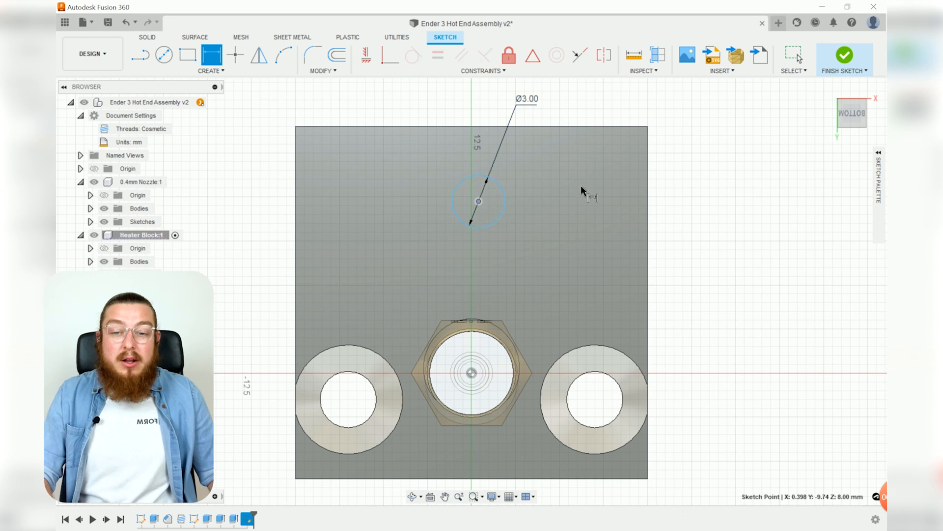
{"action": "left_click", "coordinate": [647, 128]}
{"action": "left_click", "coordinate": [713, 172]}
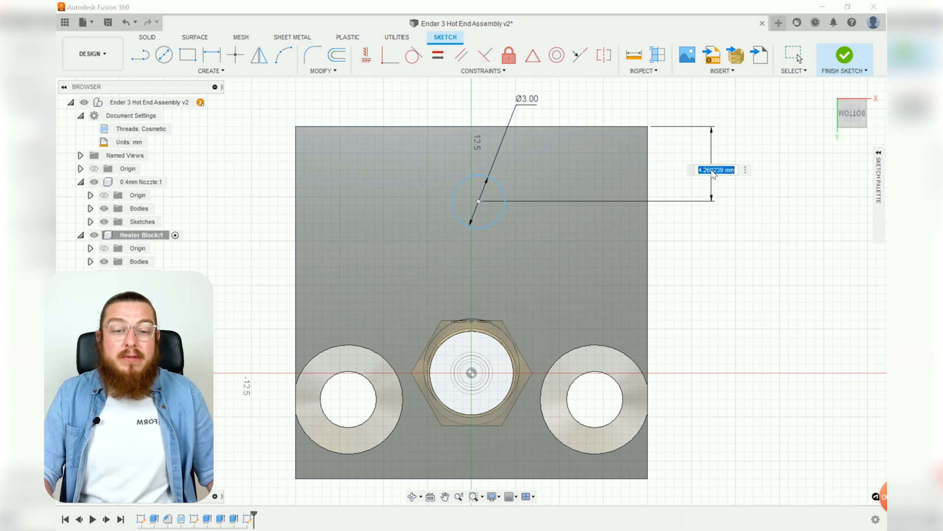
{"action": "type", "text": "4.5"}
{"action": "key", "text": "Return"}
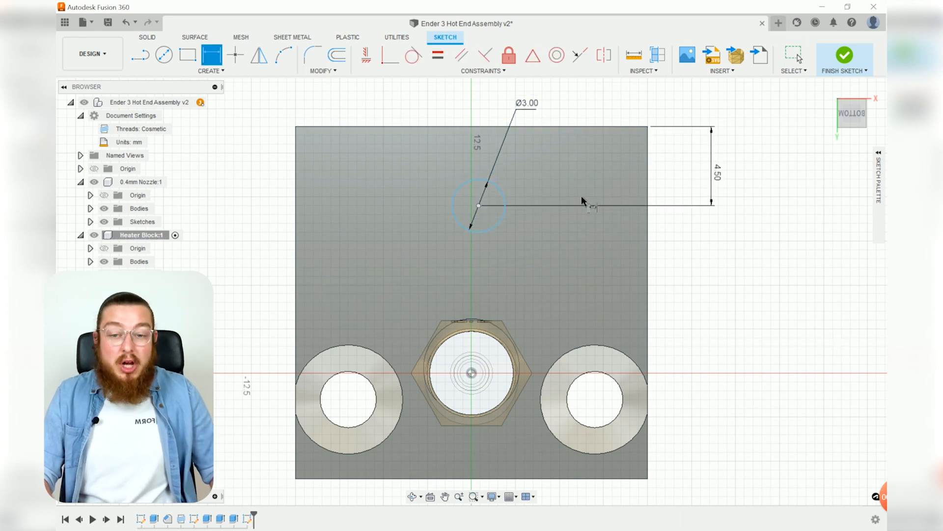
- Vertically align the underside circle's centre with the sketch origin and finish the sketch
{"action": "key", "text": "Escape"}
{"action": "left_click", "coordinate": [366, 54]}
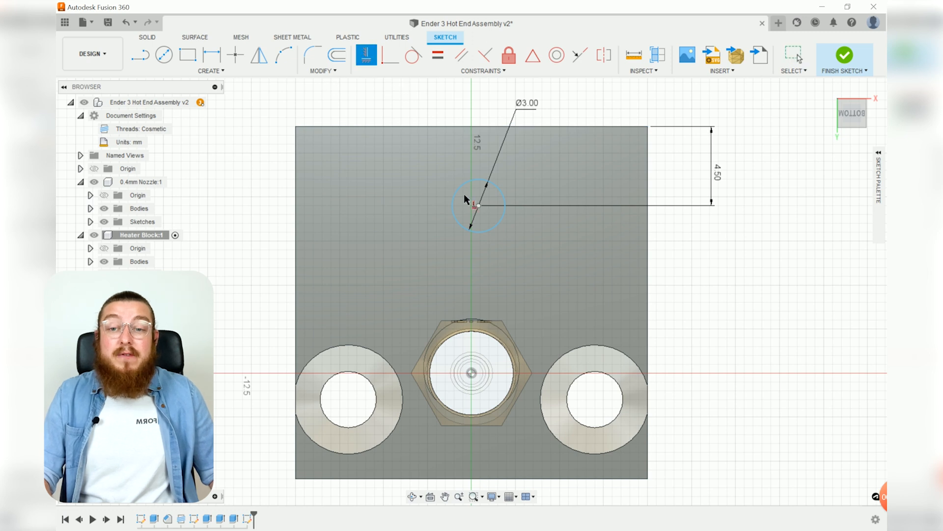
{"action": "left_click", "coordinate": [479, 206]}
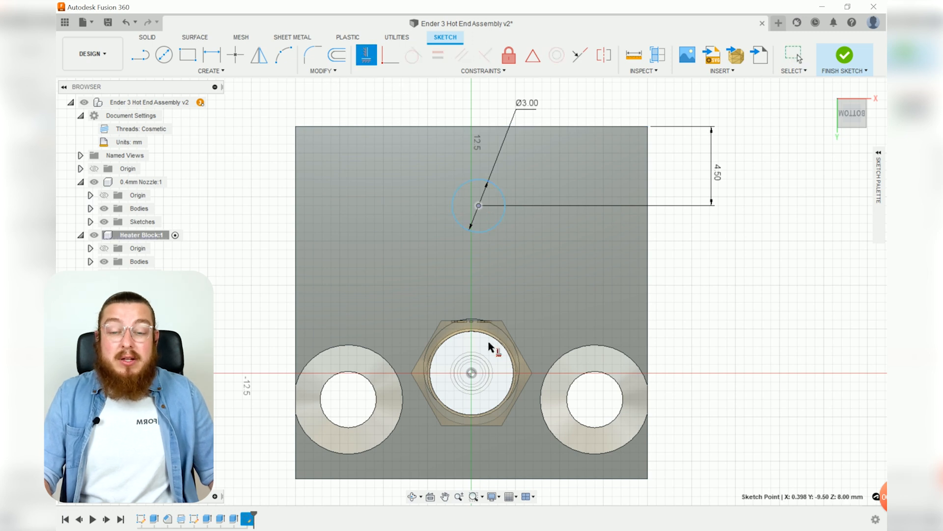
{"action": "left_click", "coordinate": [472, 373]}
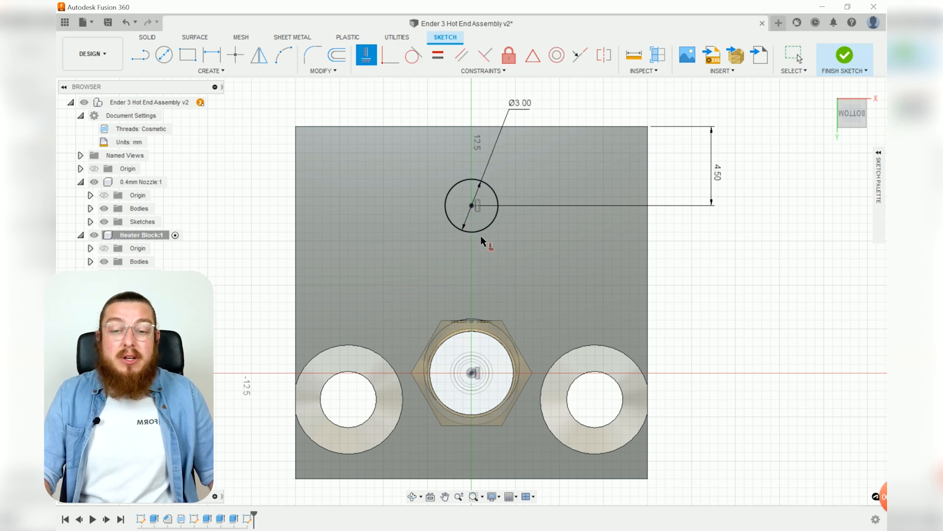
{"action": "left_click", "coordinate": [845, 55]}
- Extrude-cut the 3 mm underside circle with extent type To Object, up to the wall of the large side hole
{"action": "middle_click_drag", "start_coordinate": [373, 265], "coordinate": [556, 288], "text": "shift"}
{"action": "left_click", "coordinate": [164, 58]}
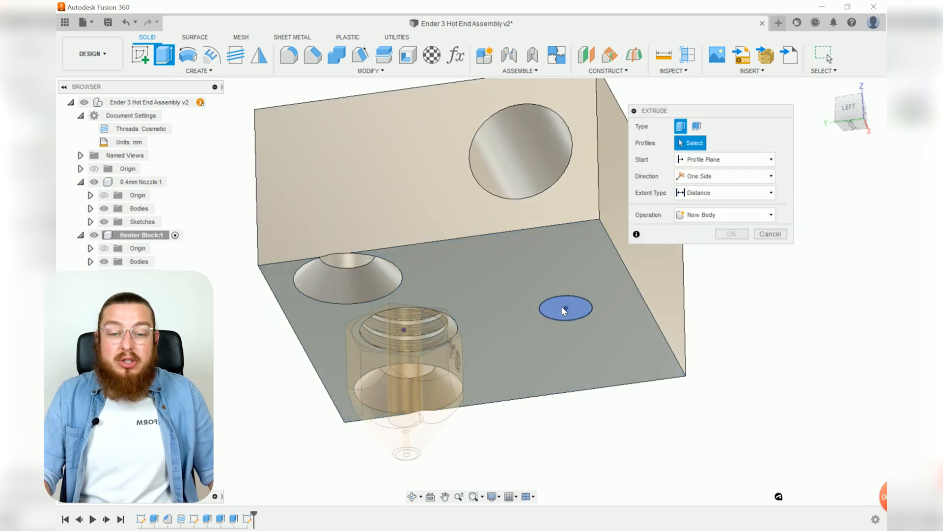
{"action": "left_click", "coordinate": [562, 307]}
{"action": "middle_click_drag", "start_coordinate": [526, 224], "coordinate": [618, 367], "text": "shift"}
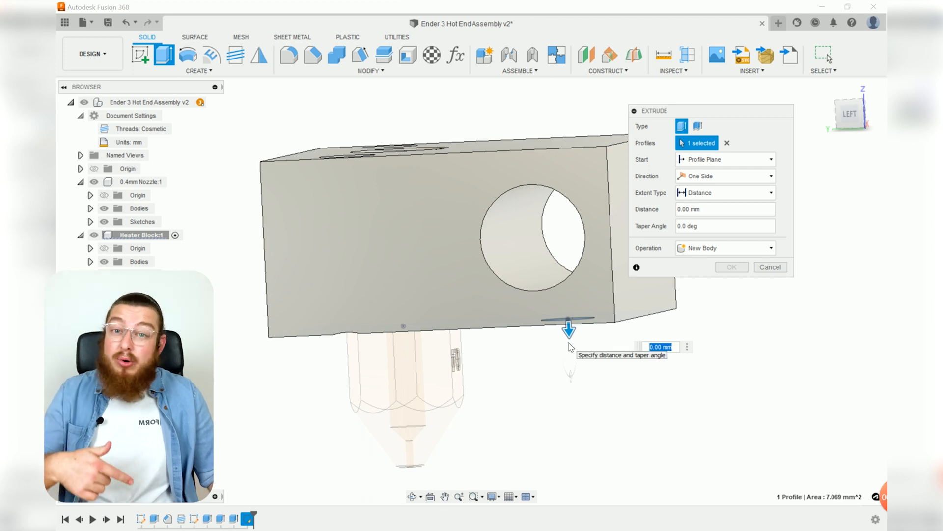
{"action": "left_click", "coordinate": [702, 195]}
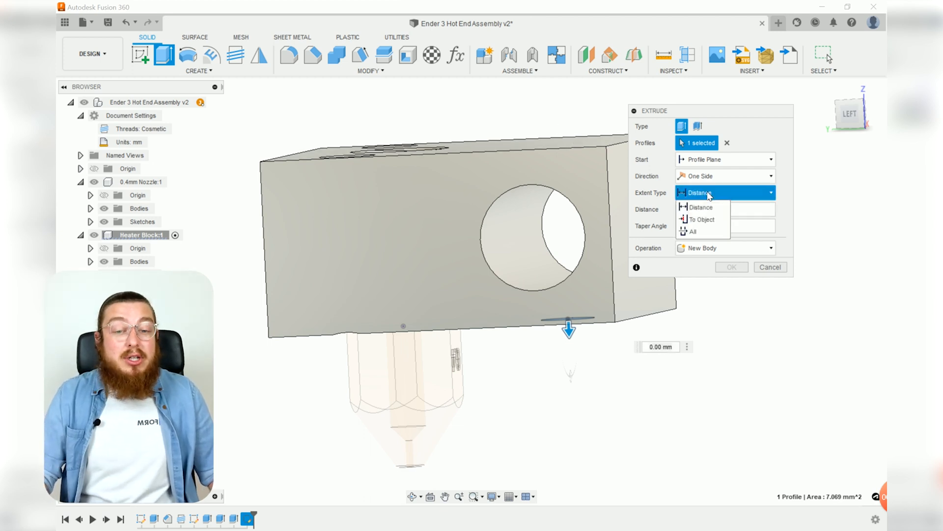
{"action": "left_click", "coordinate": [703, 223]}
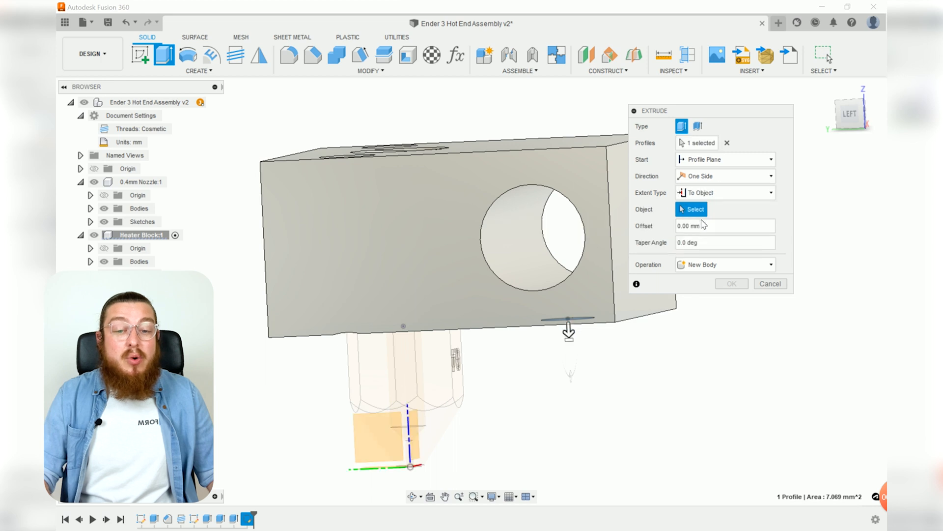
{"action": "left_click", "coordinate": [516, 254]}
{"action": "middle_click_drag", "start_coordinate": [553, 338], "coordinate": [556, 190], "text": "shift"}
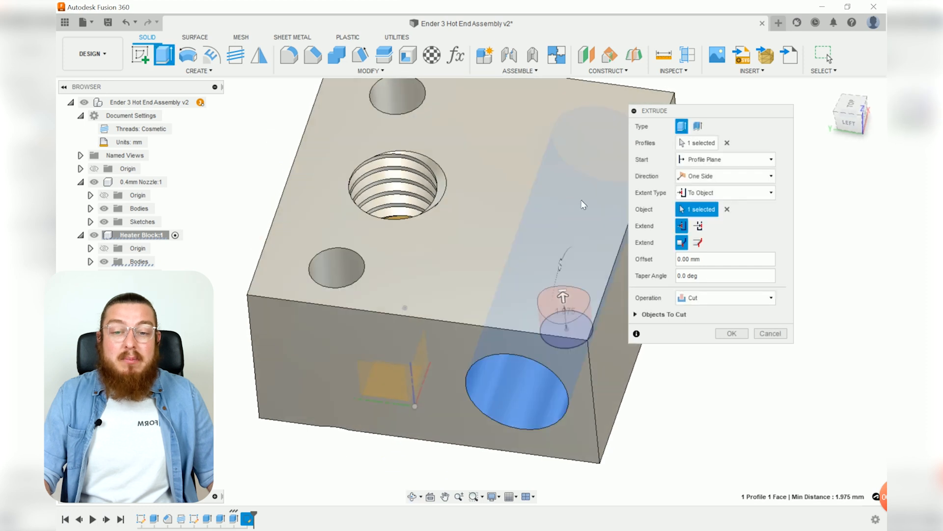
{"action": "middle_click_drag", "start_coordinate": [540, 239], "coordinate": [537, 193], "text": "shift"}
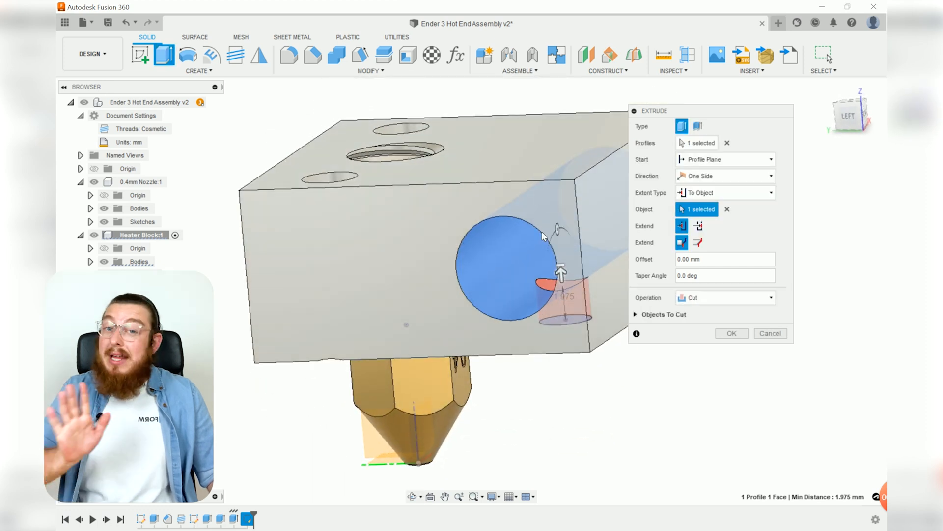
{"action": "left_click", "coordinate": [732, 333]}
- Add a modeled full-length M3x0.5 ISO Metric thread to the small underside hole
{"action": "middle_click_drag", "start_coordinate": [732, 333], "coordinate": [523, 218], "text": "shift"}
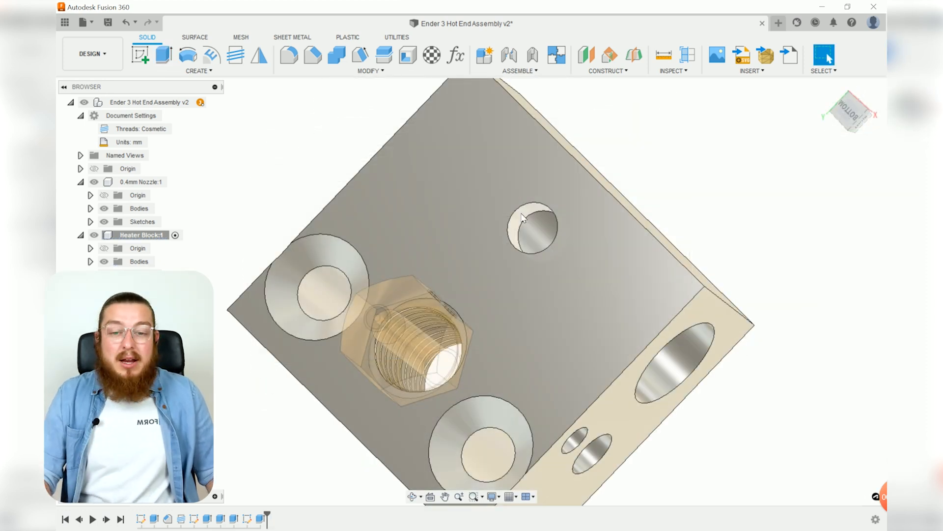
{"action": "left_click", "coordinate": [242, 63]}
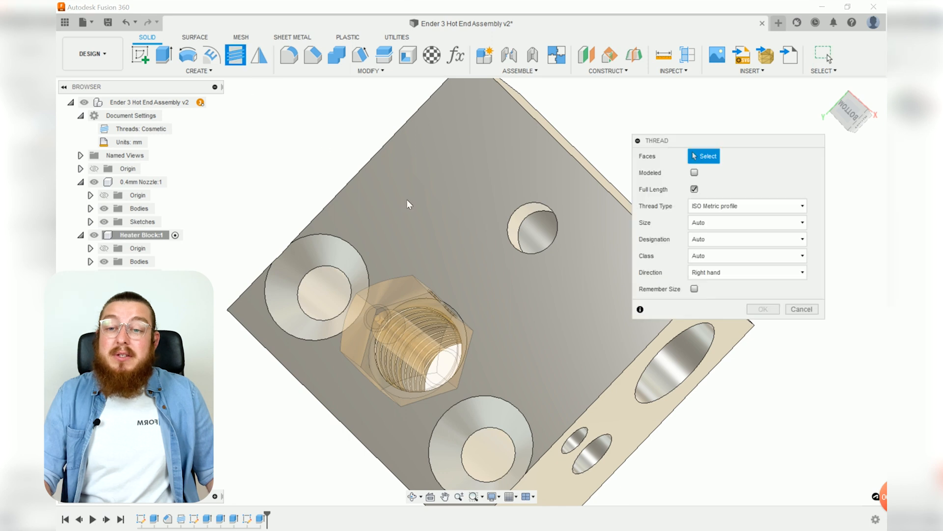
{"action": "left_click", "coordinate": [518, 227]}
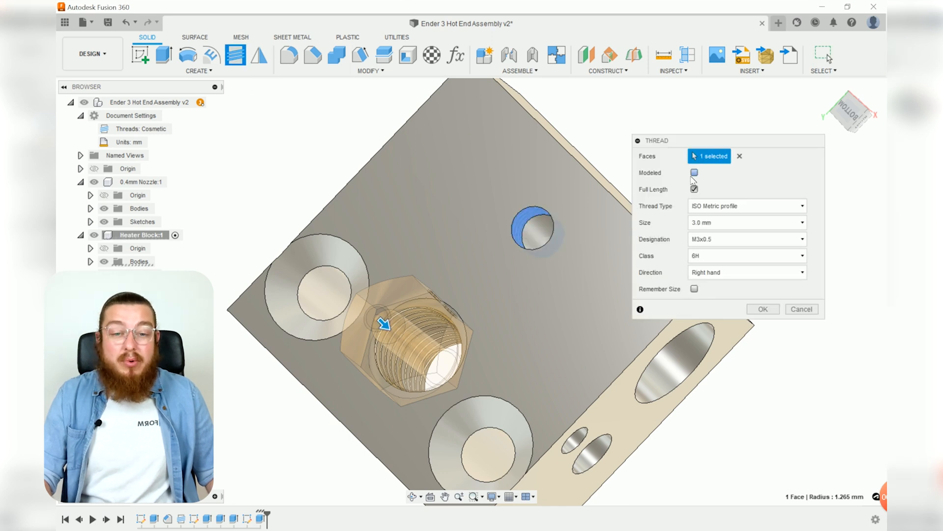
{"action": "left_click", "coordinate": [694, 174]}
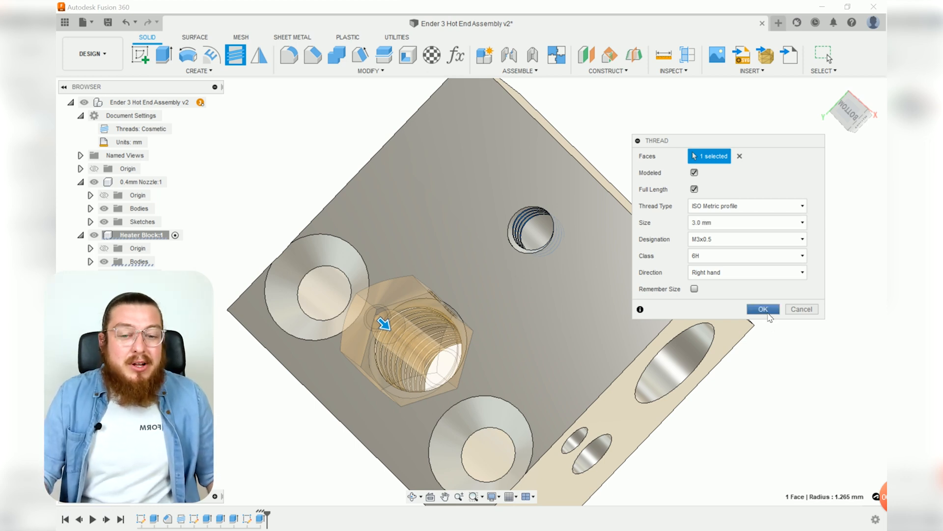
{"action": "scroll", "coordinate": [544, 259], "scroll_direction": "up", "scroll_amount": 4}
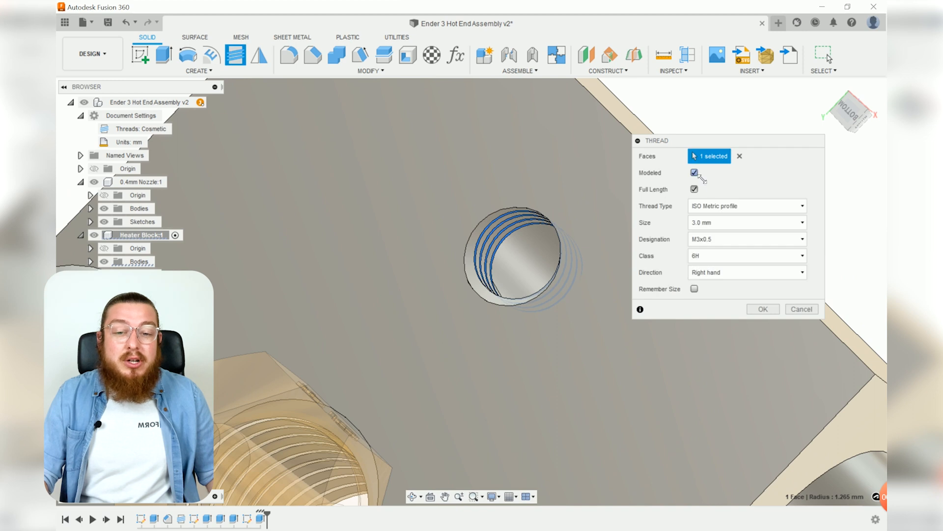
{"action": "left_click", "coordinate": [763, 310]}
{"action": "scroll", "coordinate": [532, 239], "scroll_direction": "down", "scroll_amount": 8}
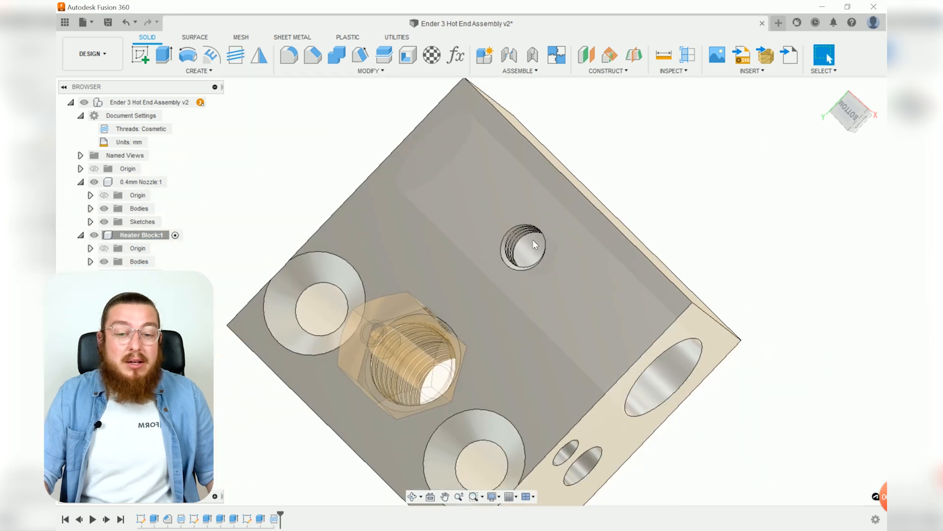
- Add a modeled full-length M3x0.5 thread to the upper of the two small holes on the block's side face
{"action": "middle_click_drag", "start_coordinate": [540, 249], "coordinate": [454, 368], "text": "shift"}
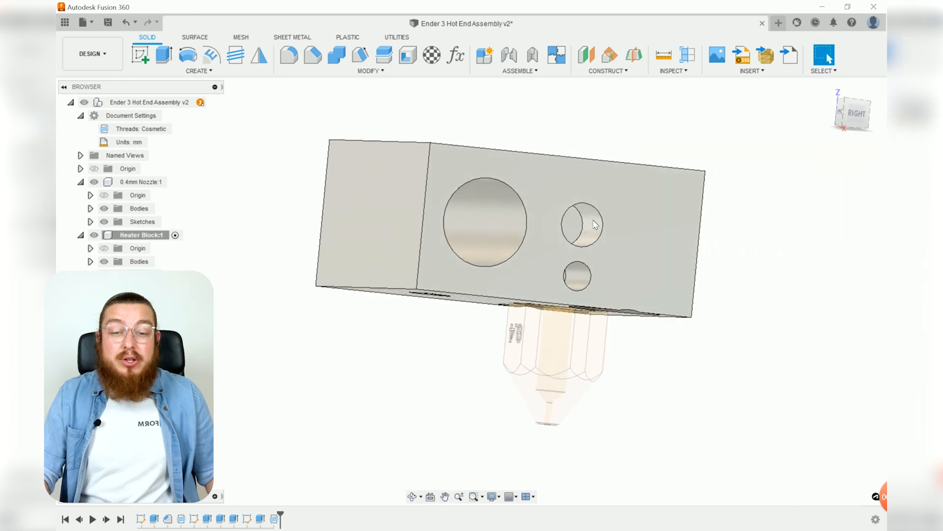
{"action": "left_click", "coordinate": [235, 55]}
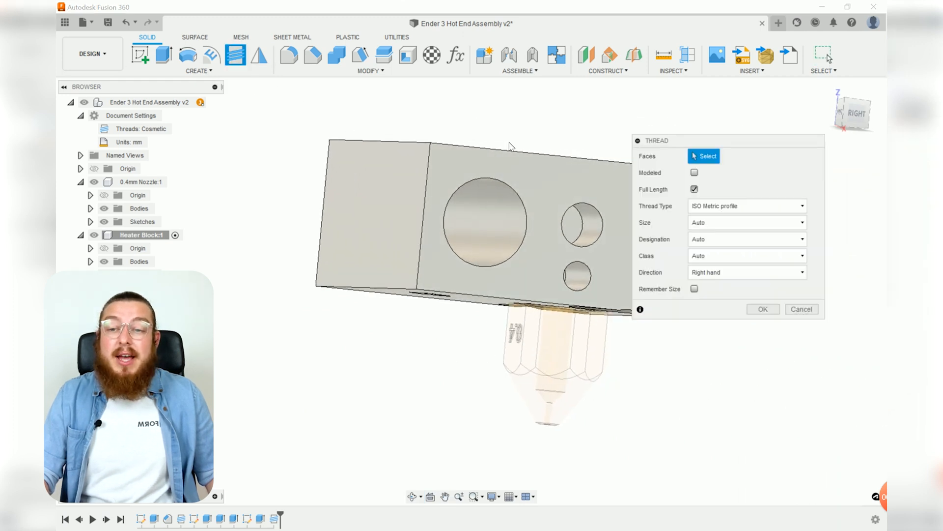
{"action": "left_click", "coordinate": [594, 225]}
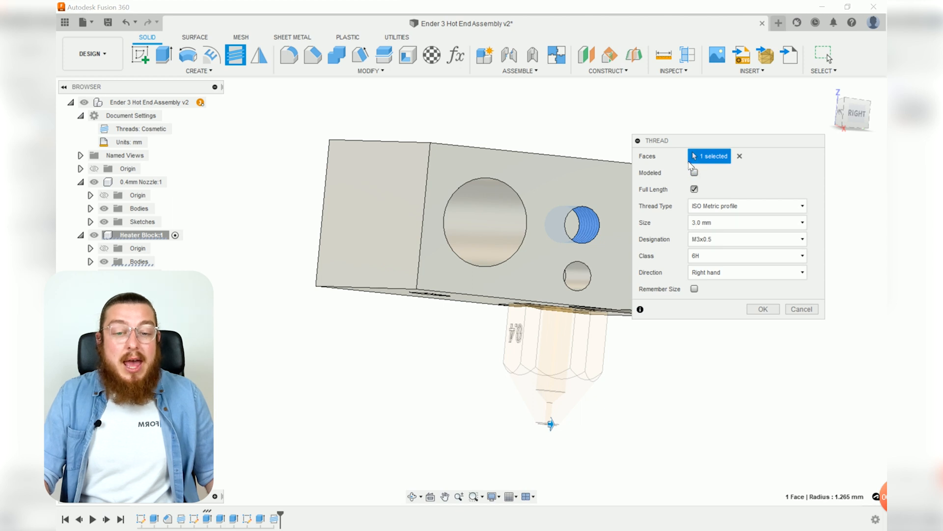
{"action": "left_click", "coordinate": [694, 172]}
{"action": "scroll", "coordinate": [612, 235], "scroll_direction": "up", "scroll_amount": 4}
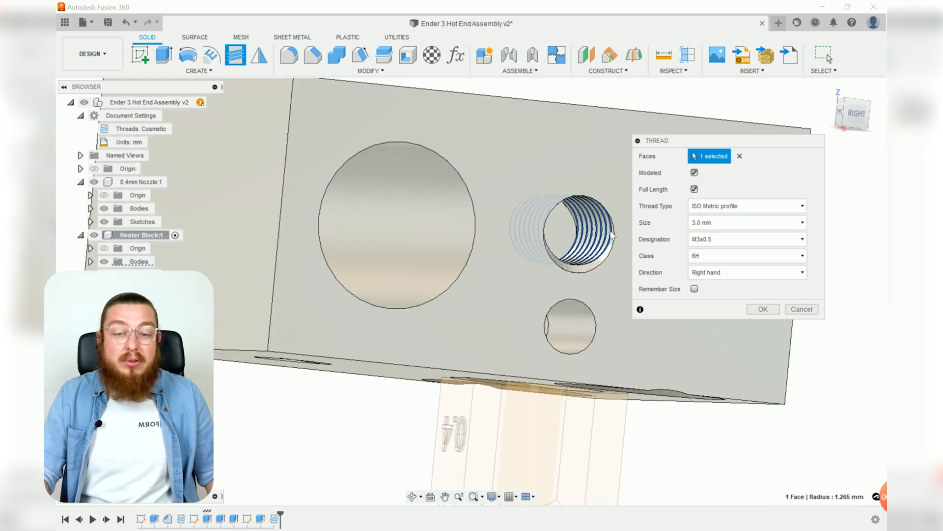
{"action": "left_click", "coordinate": [763, 309]}
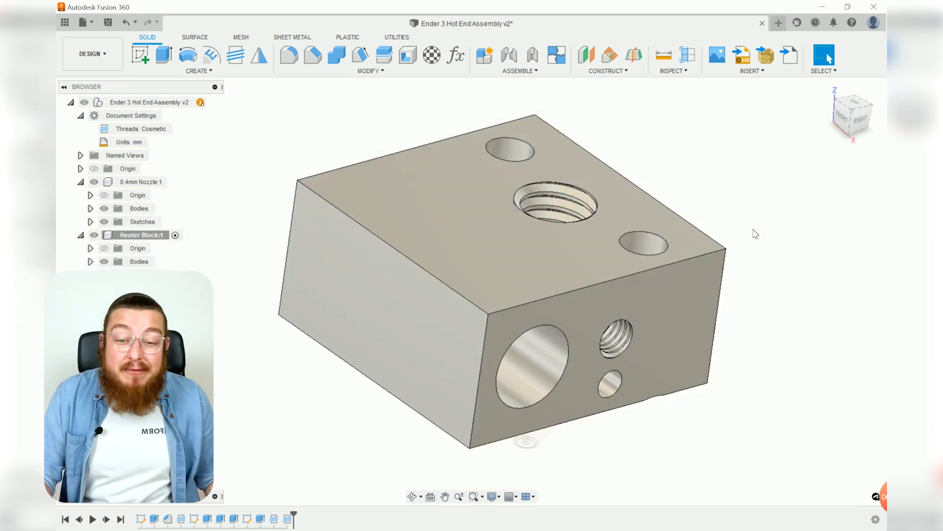
- Move the nozzle hole's thread feature after the last extrude in the timeline and roll the history back to before all three threads
{"action": "middle_click_drag", "start_coordinate": [755, 234], "coordinate": [728, 232], "text": "shift"}
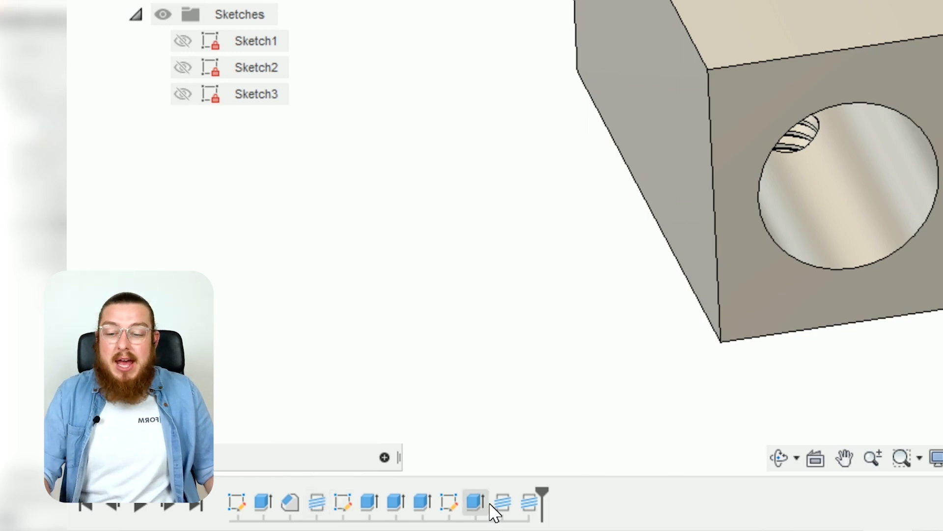
{"action": "left_click", "coordinate": [318, 506]}
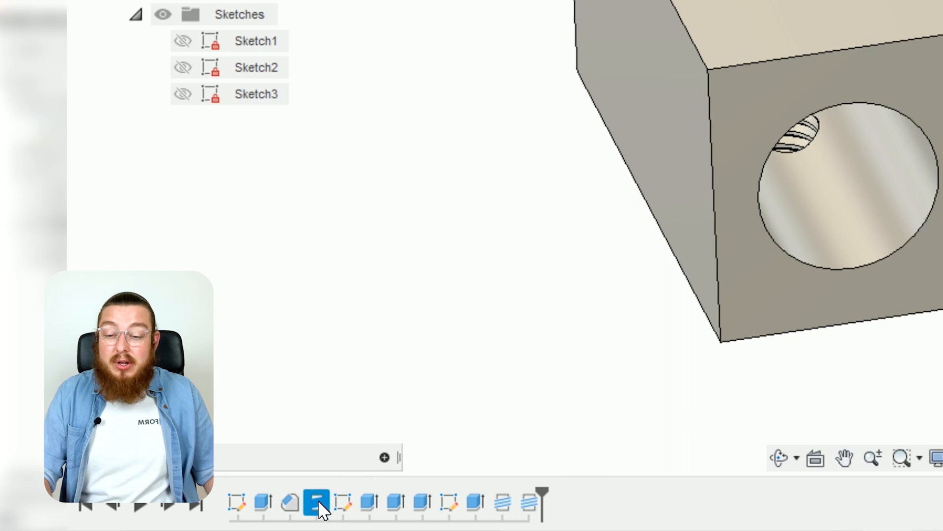
{"action": "left_click_drag", "start_coordinate": [388, 511], "coordinate": [499, 520]}
{"action": "left_click_drag", "start_coordinate": [554, 505], "coordinate": [467, 504]}
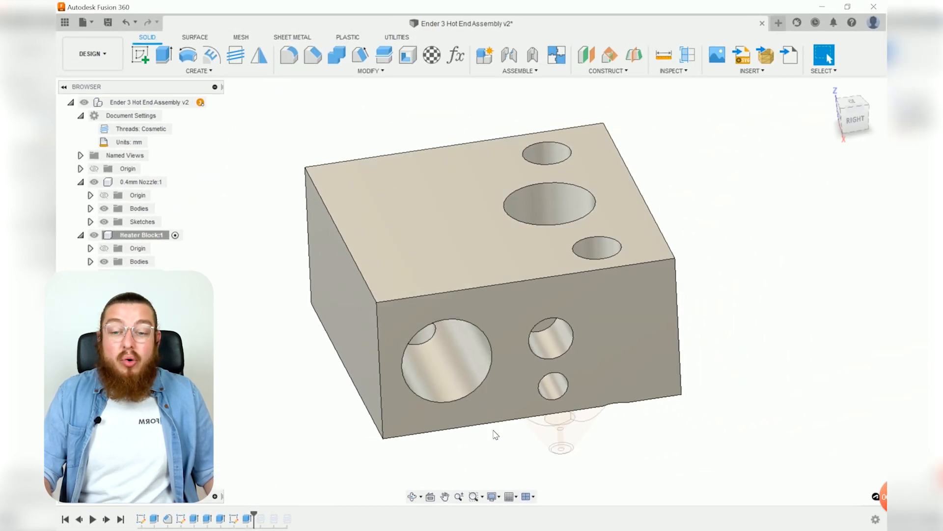
- Start an Equal Distance chamfer and select the heater block's top face and all four side faces
{"action": "middle_click_drag", "start_coordinate": [507, 441], "coordinate": [678, 368], "text": "shift"}
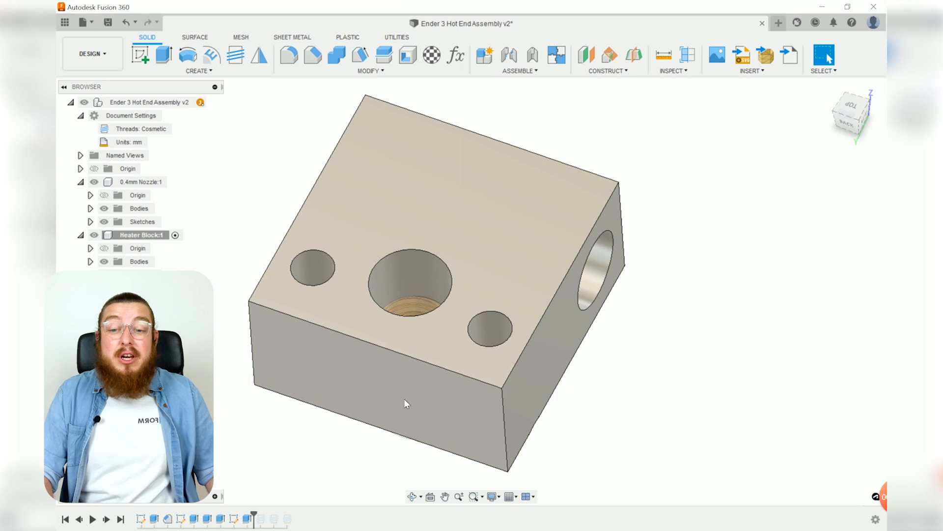
{"action": "left_click", "coordinate": [313, 55]}
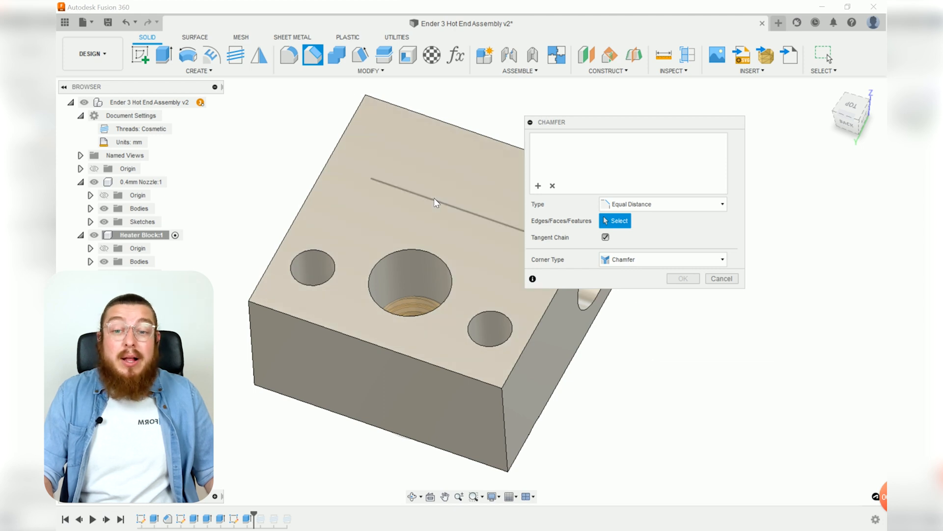
{"action": "left_click", "coordinate": [433, 183]}
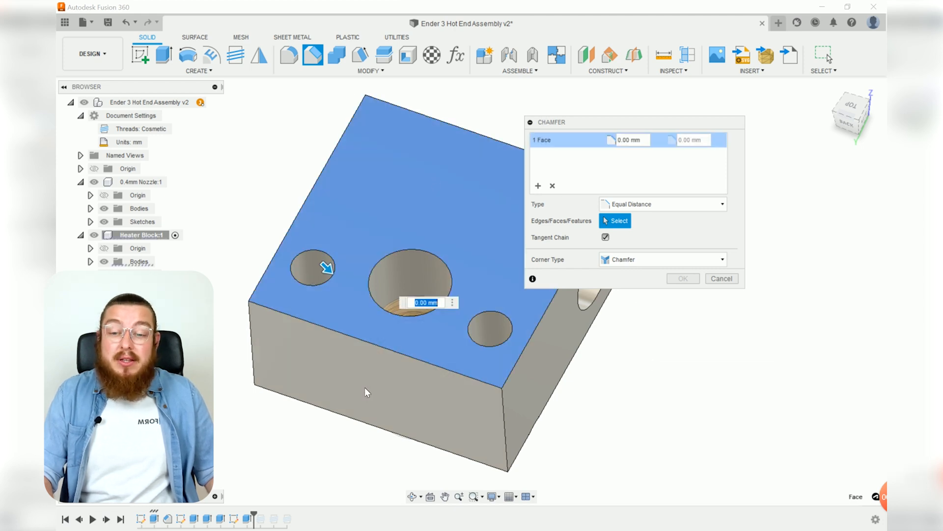
{"action": "left_click", "coordinate": [364, 387]}
{"action": "middle_click_drag", "start_coordinate": [364, 387], "coordinate": [506, 319], "text": "shift"}
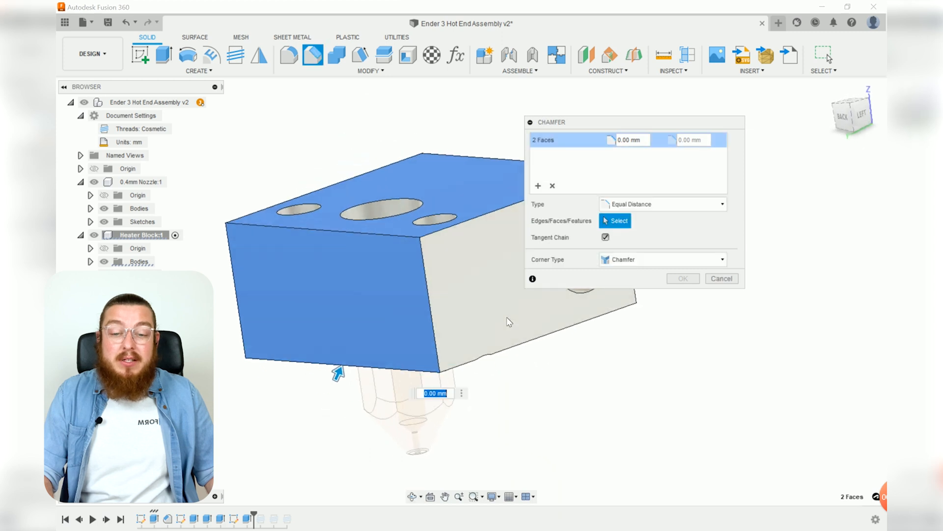
{"action": "left_click", "coordinate": [532, 320]}
{"action": "middle_click_drag", "start_coordinate": [566, 349], "coordinate": [456, 350], "text": "shift"}
{"action": "left_click", "coordinate": [449, 228]}
{"action": "middle_click_drag", "start_coordinate": [488, 308], "coordinate": [392, 296], "text": "shift"}
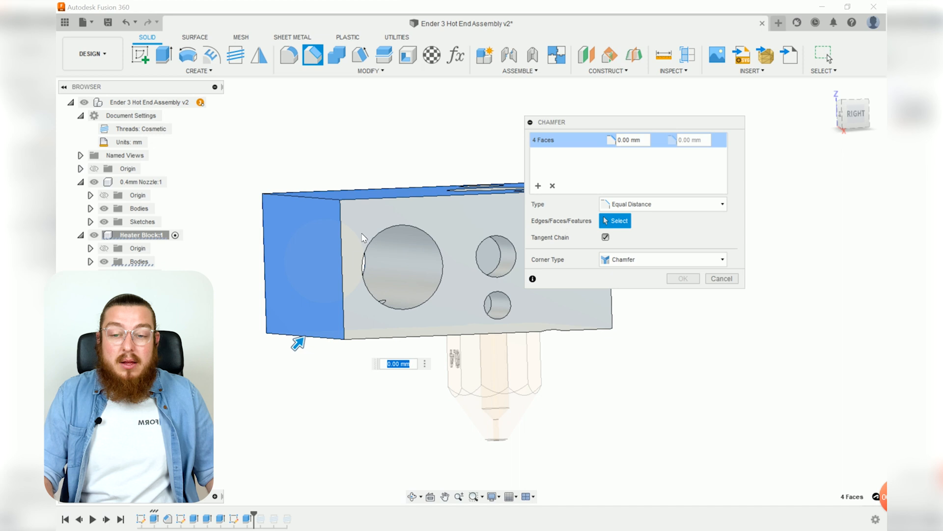
{"action": "left_click", "coordinate": [368, 214]}
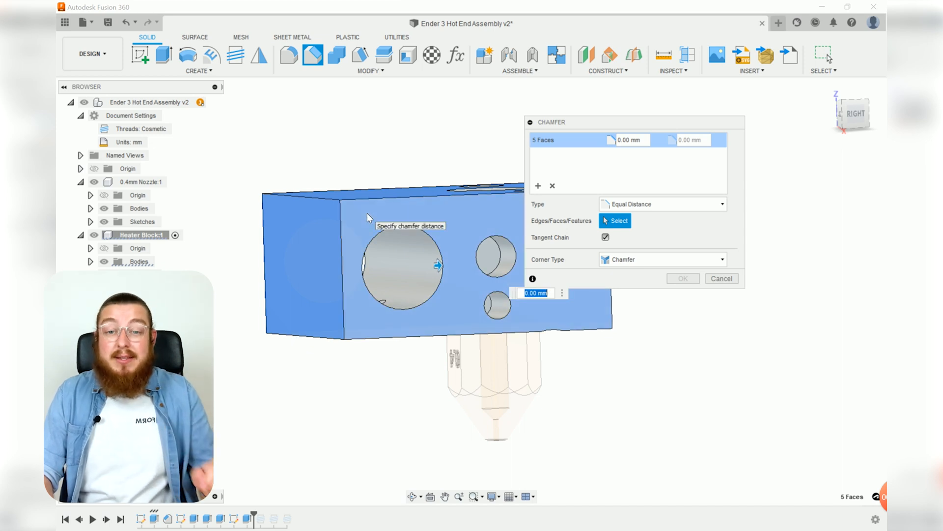
- Add the underside rims of the small hole and the nozzle hole to the selection, hiding the nozzle component, and apply the chamfer at 0.25 mm
{"action": "middle_click_drag", "start_coordinate": [358, 385], "coordinate": [335, 240], "text": "shift"}
{"action": "scroll", "coordinate": [386, 298], "scroll_direction": "up", "scroll_amount": 2}
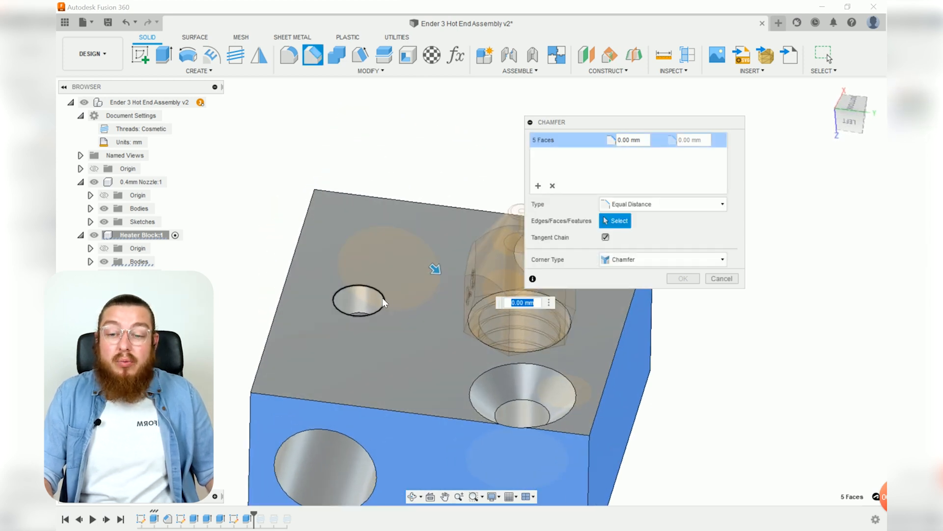
{"action": "left_click", "coordinate": [382, 297]}
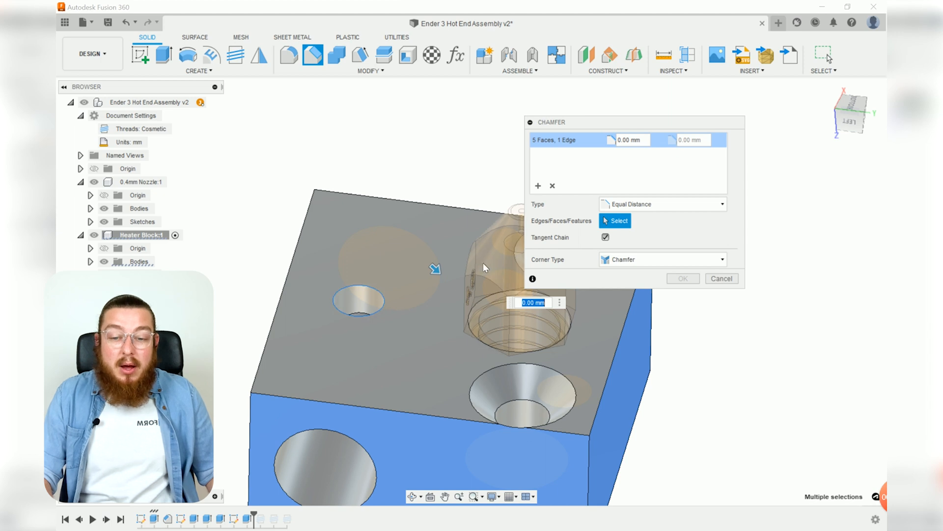
{"action": "middle_click_drag", "start_coordinate": [498, 297], "coordinate": [444, 276]}
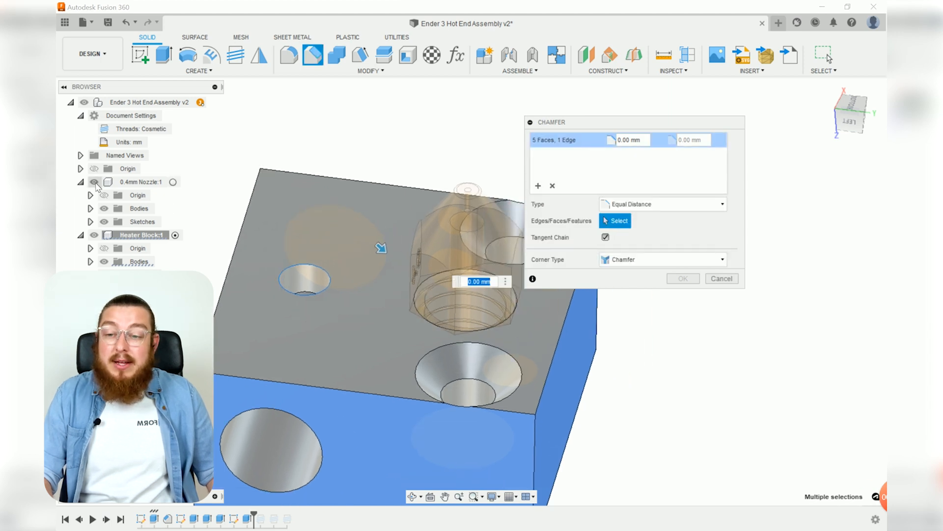
{"action": "left_click", "coordinate": [94, 182]}
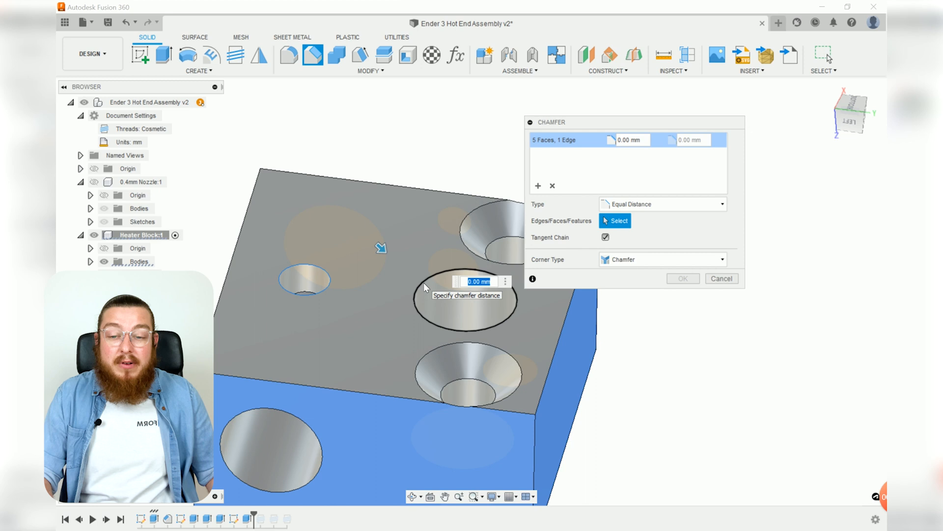
{"action": "left_click", "coordinate": [423, 282]}
{"action": "mouse_move", "coordinate": [414, 323]}
{"action": "middle_mouse_down", "text": "shift"}
{"action": "mouse_move", "coordinate": [430, 344]}
{"action": "mouse_move", "coordinate": [420, 335]}
{"action": "middle_mouse_up", "text": "shift"}
{"action": "type", "text": ".25"}
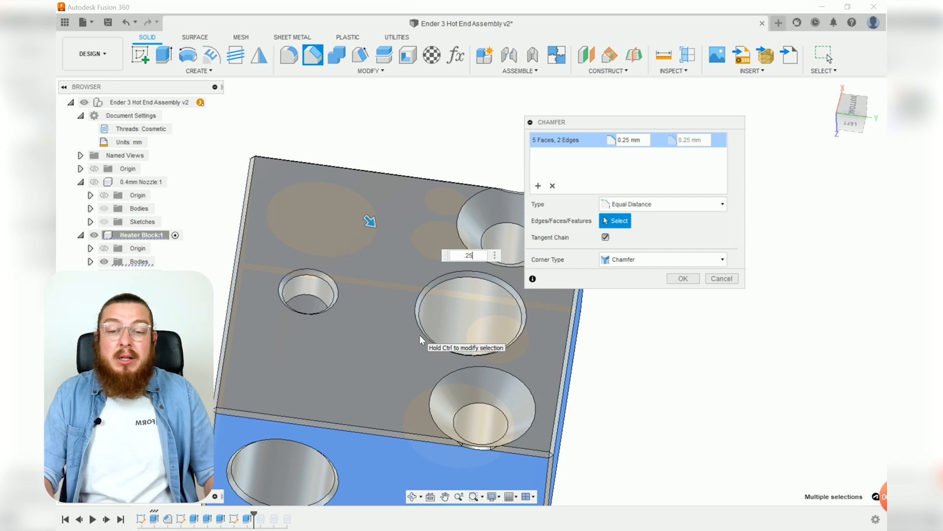
{"action": "key", "text": "Return"}
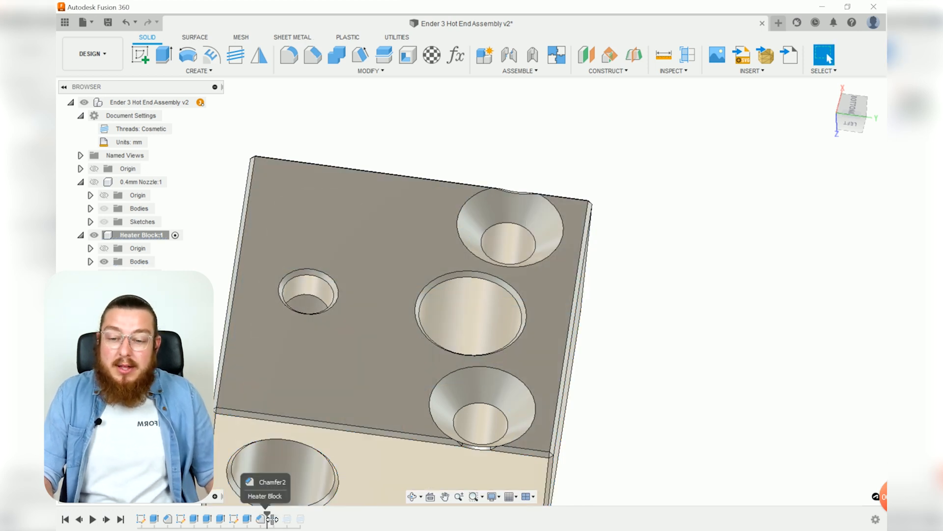
- Roll the history forward past all three thread features and inspect the chamfered, threaded nozzle hole from above
{"action": "left_click_drag", "start_coordinate": [272, 519], "coordinate": [312, 519]}
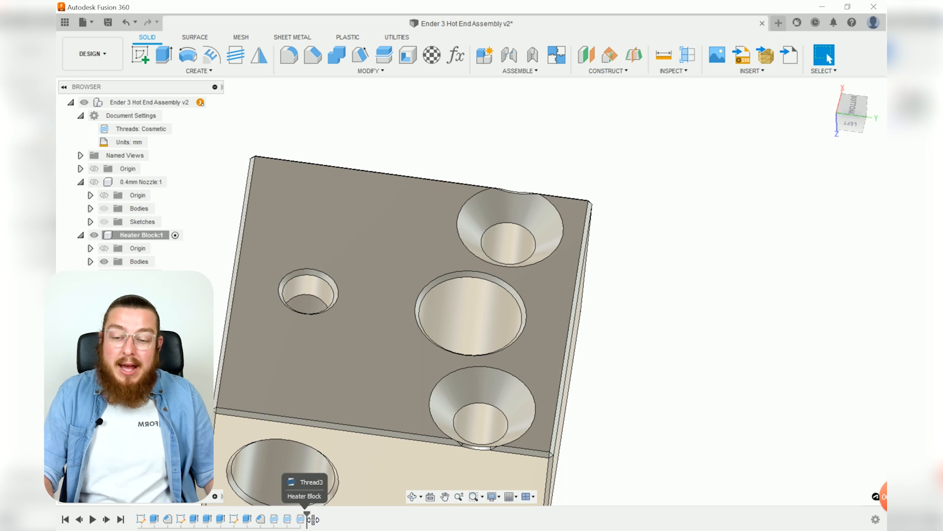
{"action": "scroll", "coordinate": [486, 319], "scroll_direction": "down", "scroll_amount": 3}
{"action": "mouse_move", "coordinate": [478, 319]}
{"action": "middle_mouse_down", "text": "shift"}
{"action": "mouse_move", "coordinate": [520, 364]}
{"action": "mouse_move", "coordinate": [491, 423]}
{"action": "mouse_move", "coordinate": [491, 482]}
{"action": "mouse_move", "coordinate": [562, 310]}
{"action": "mouse_move", "coordinate": [599, 348]}
{"action": "middle_mouse_up", "text": "shift"}
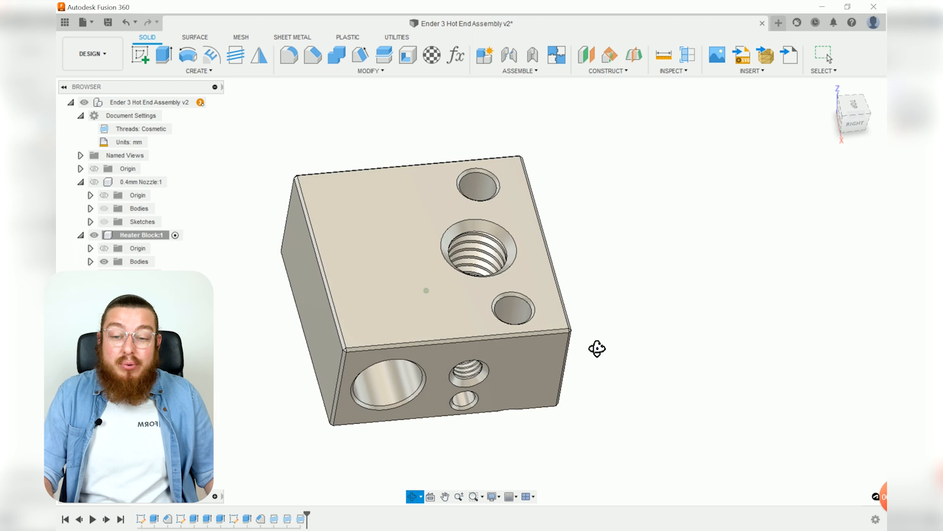
{"action": "scroll", "coordinate": [464, 211], "scroll_direction": "up", "scroll_amount": 5}
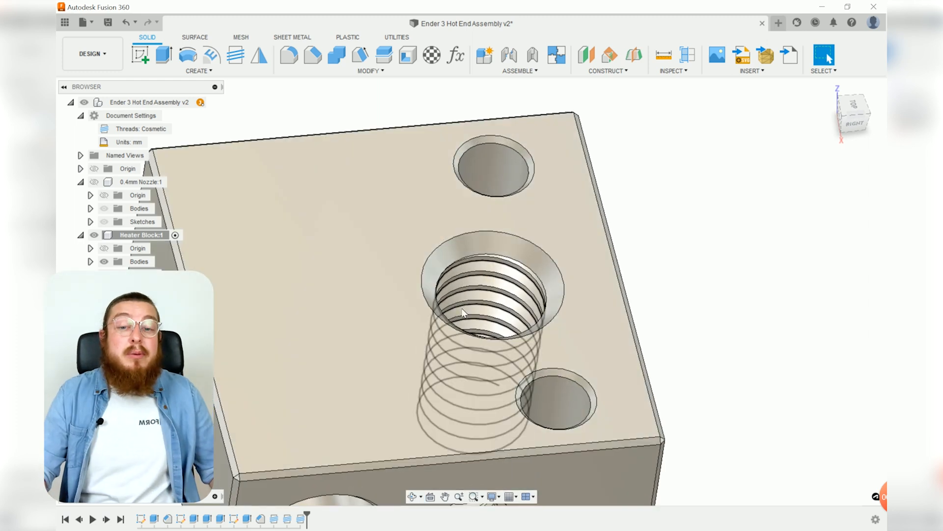
- Show the 0.4mm Nozzle component again, activate the top-level assembly and view the nozzle seated in the heater block
{"action": "scroll", "coordinate": [472, 308], "scroll_direction": "down", "scroll_amount": 2}
{"action": "scroll", "coordinate": [247, 282], "scroll_direction": "down", "scroll_amount": 2}
{"action": "left_click", "coordinate": [93, 183]}
{"action": "middle_click_drag", "start_coordinate": [550, 245], "coordinate": [547, 303], "text": "shift"}
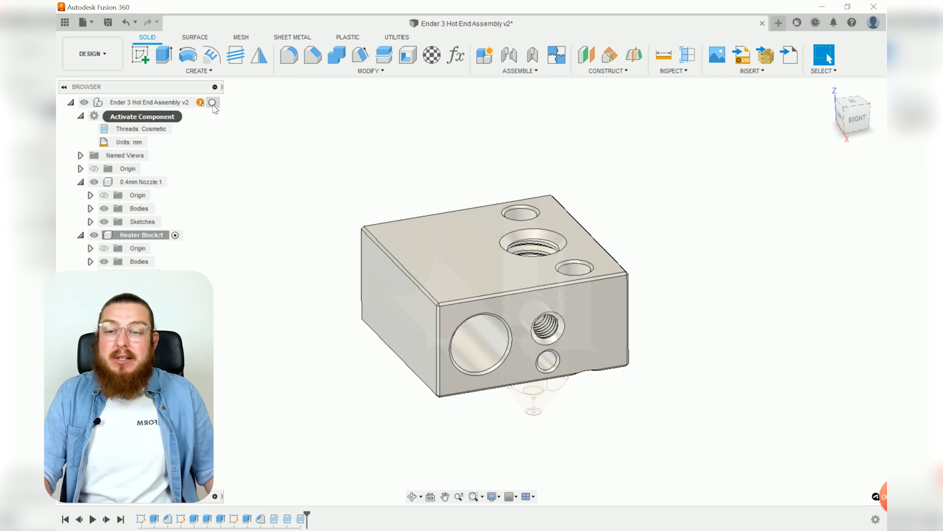
{"action": "left_click", "coordinate": [212, 102]}
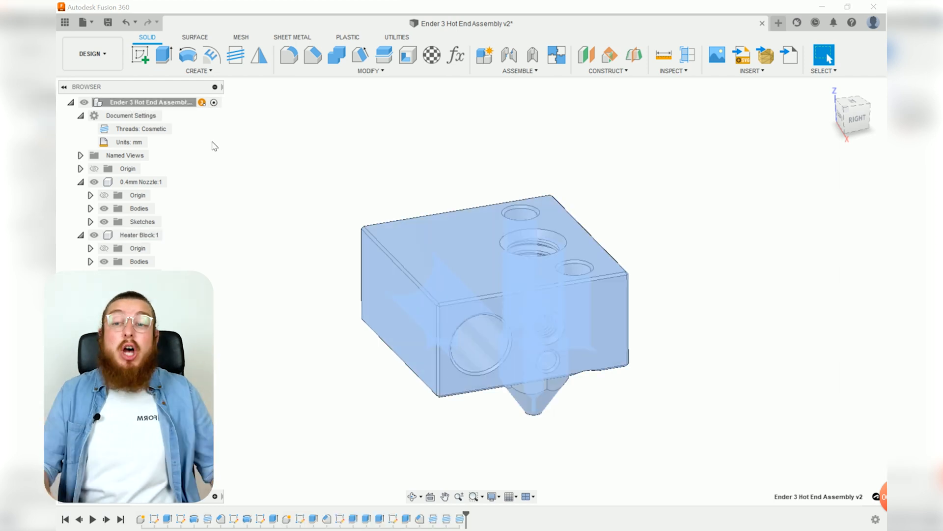
{"action": "middle_click_drag", "start_coordinate": [699, 254], "coordinate": [768, 252], "text": "shift"}
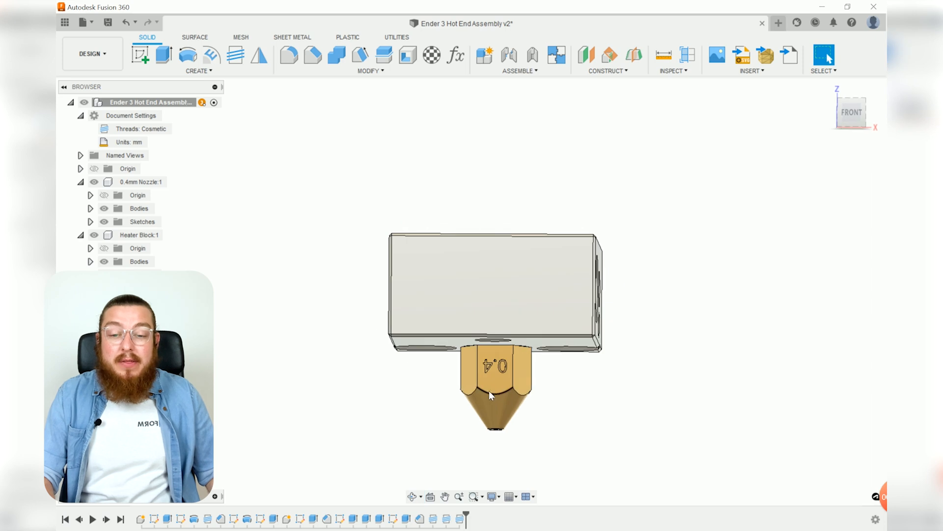
{"action": "middle_click_drag", "start_coordinate": [562, 269], "coordinate": [607, 308], "text": "shift"}
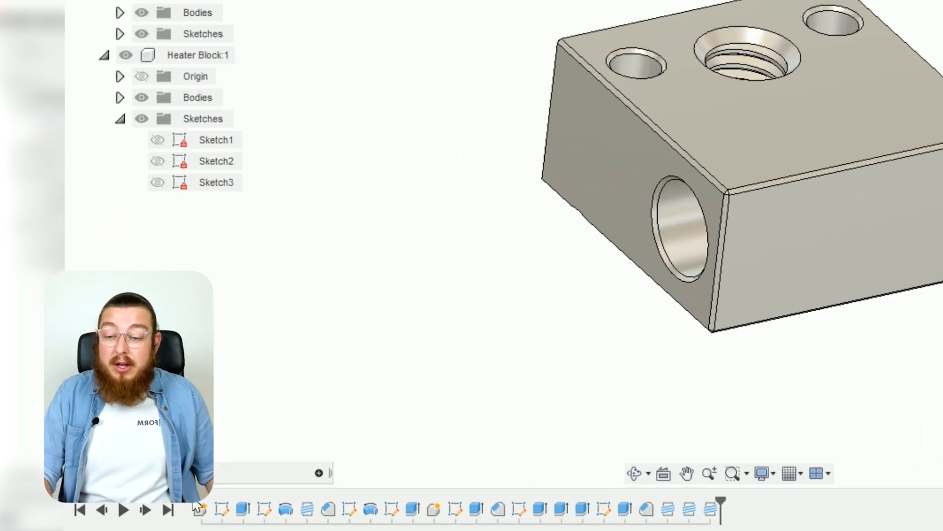
- Group all the 0.4mm Nozzle component's timeline features, from its component creation through its last extrude, and leave the group collapsed
{"action": "left_click", "coordinate": [140, 520]}
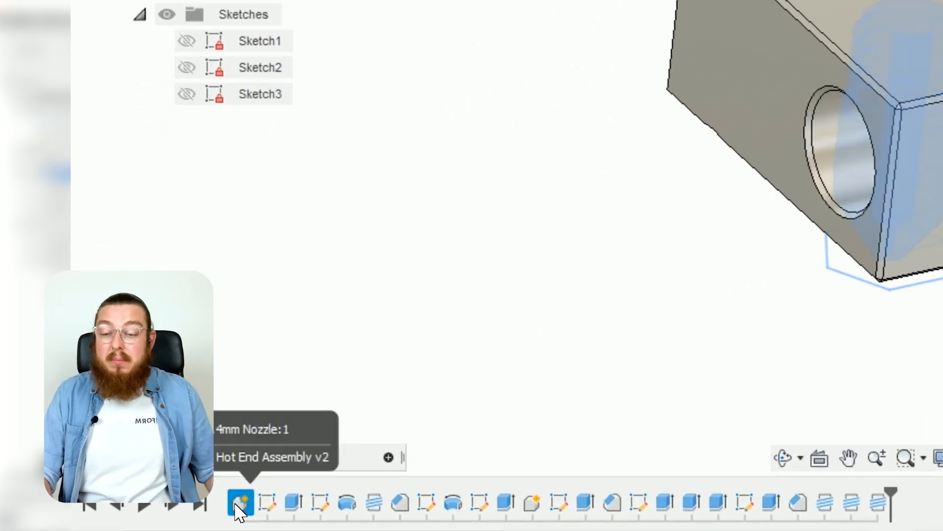
{"action": "left_click", "coordinate": [506, 502], "text": "shift"}
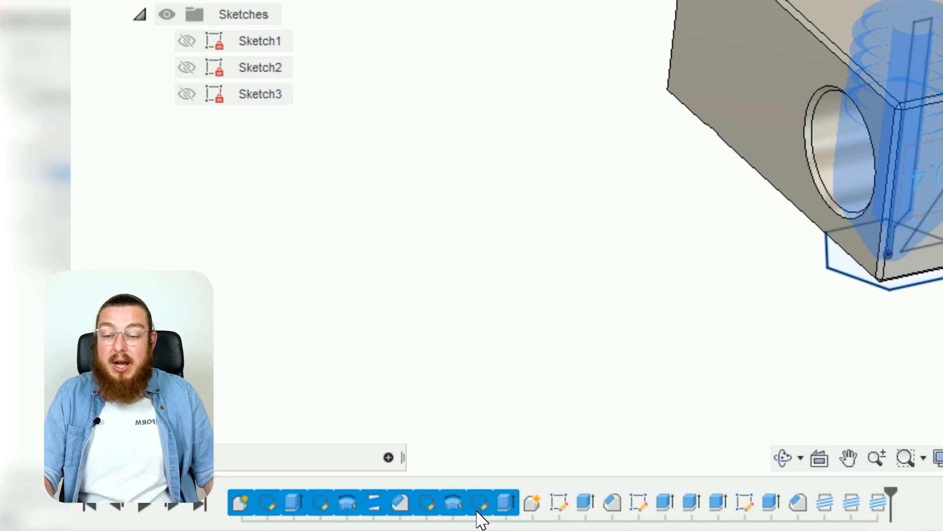
{"action": "right_click", "coordinate": [462, 511]}
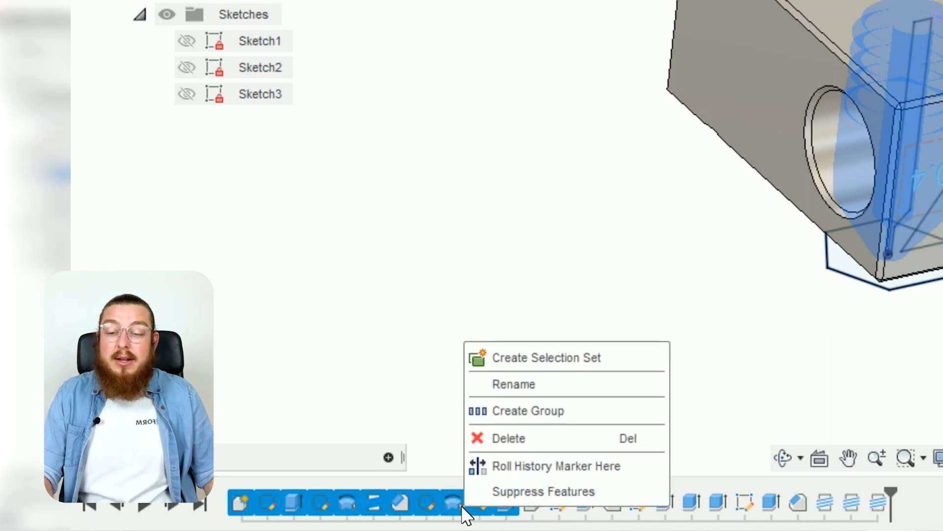
{"action": "left_click", "coordinate": [521, 411]}
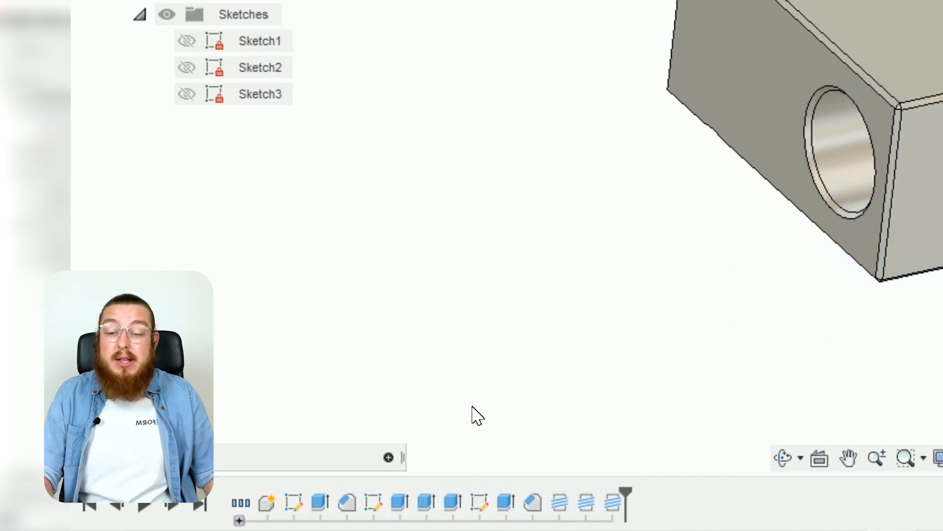
{"action": "left_click", "coordinate": [239, 519]}
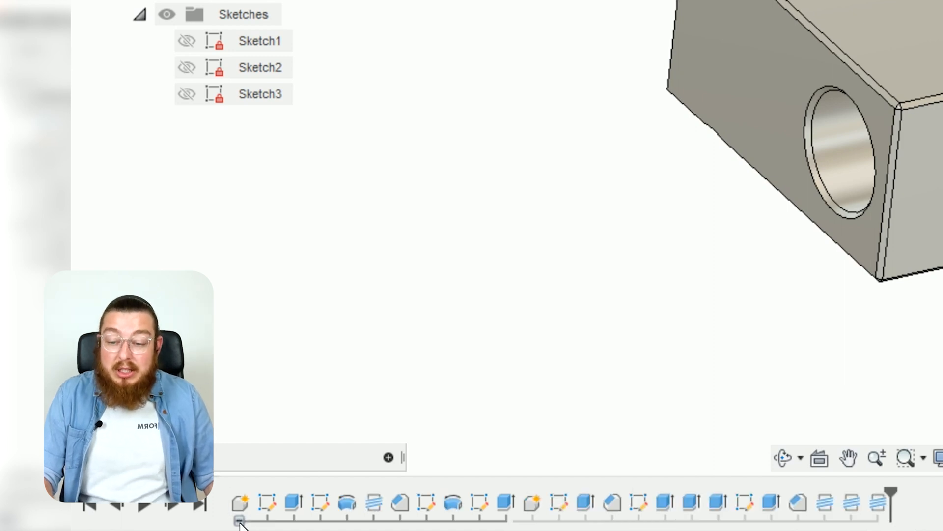
{"action": "left_click", "coordinate": [239, 520]}
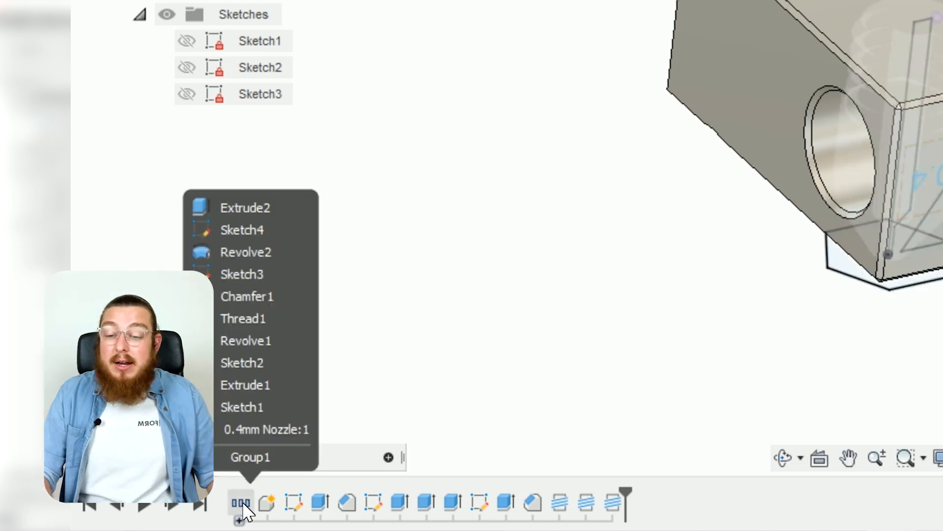
{"action": "right_click", "coordinate": [241, 502]}
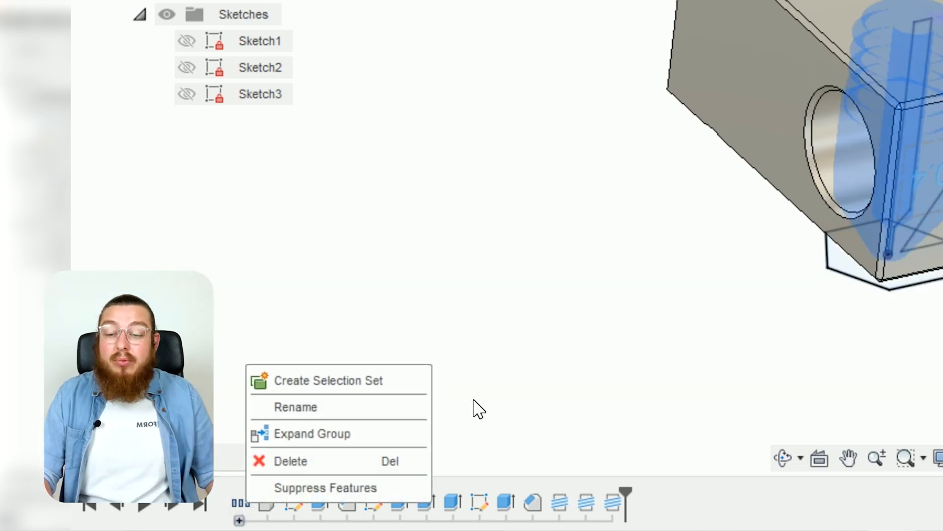
{"action": "left_click", "coordinate": [598, 398]}
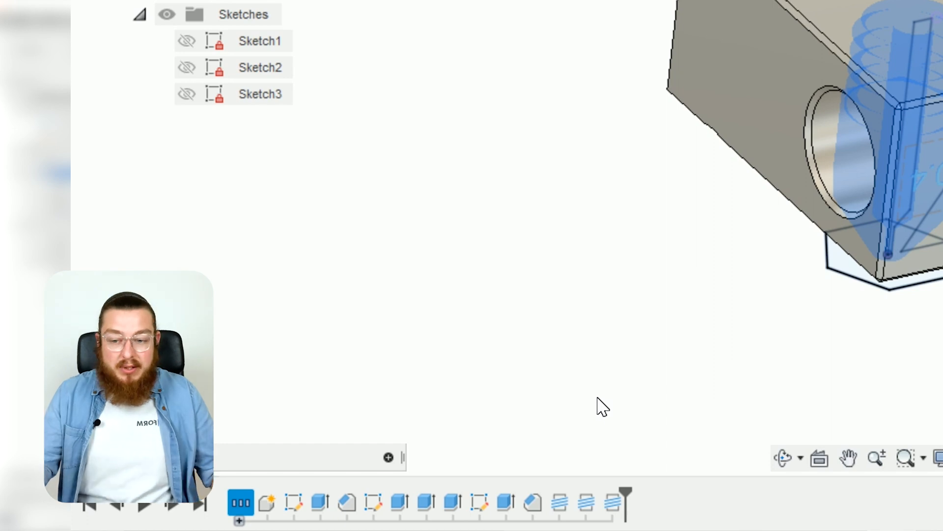
{"action": "left_click", "coordinate": [543, 341]}
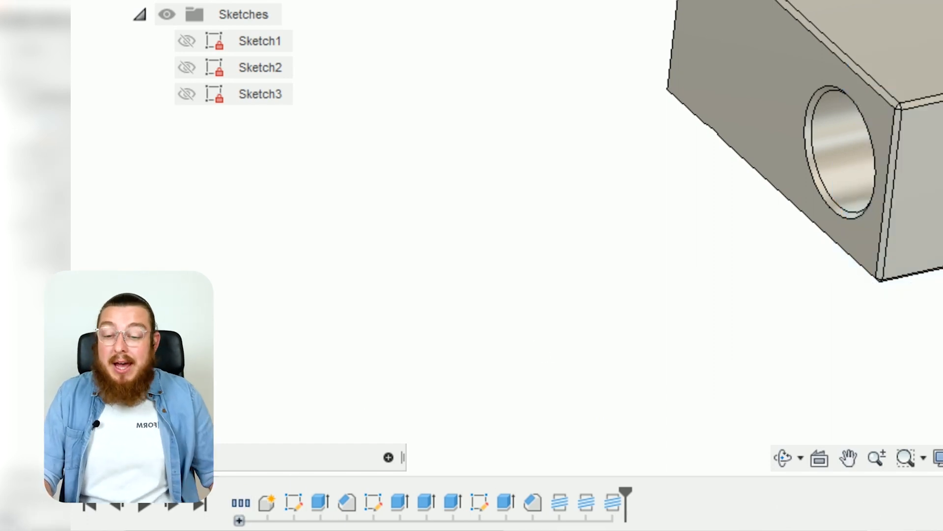
- Group all the Heater Block's timeline features, from its component creation through the last thread
{"action": "left_click", "coordinate": [267, 506]}
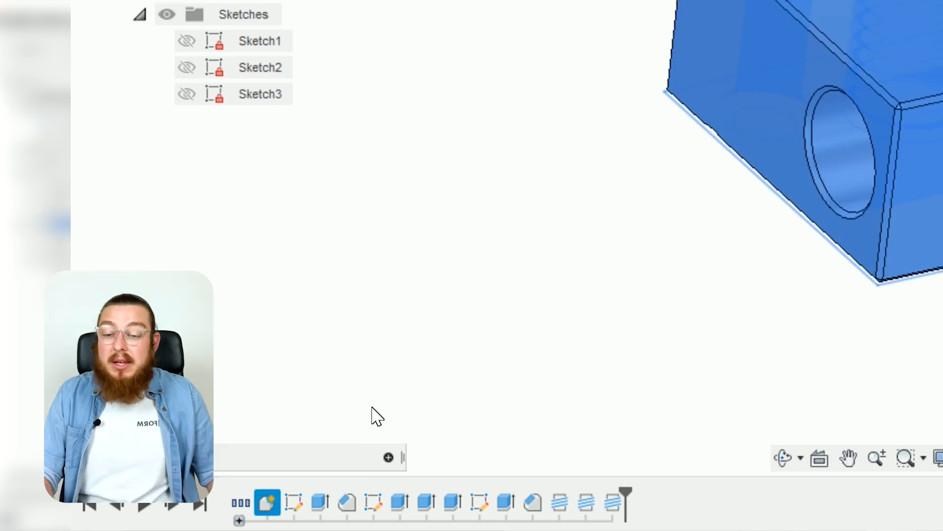
{"action": "left_click", "coordinate": [612, 504], "text": "shift"}
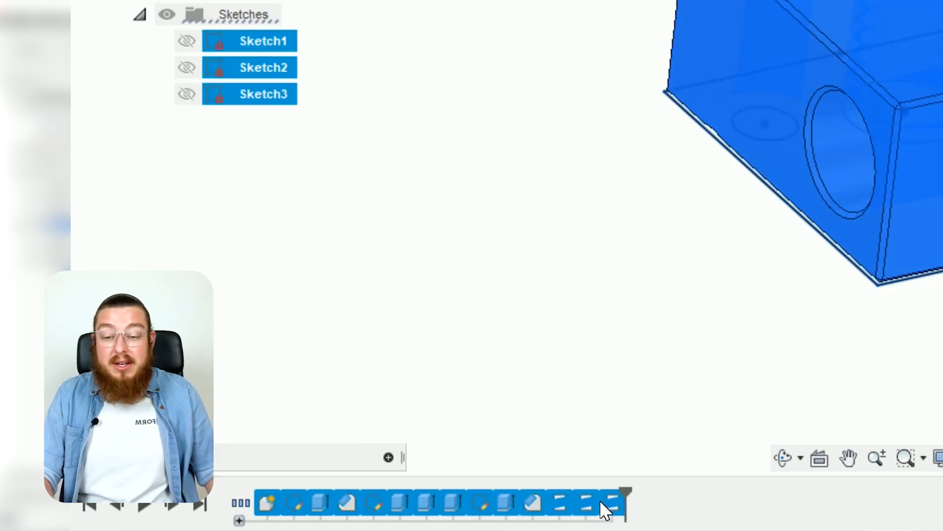
{"action": "right_click", "coordinate": [597, 502]}
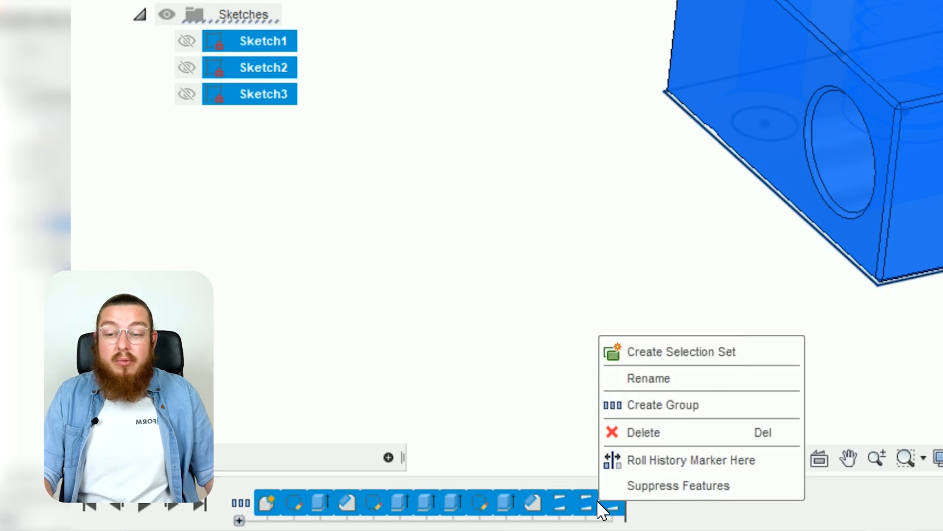
{"action": "left_click", "coordinate": [658, 403]}
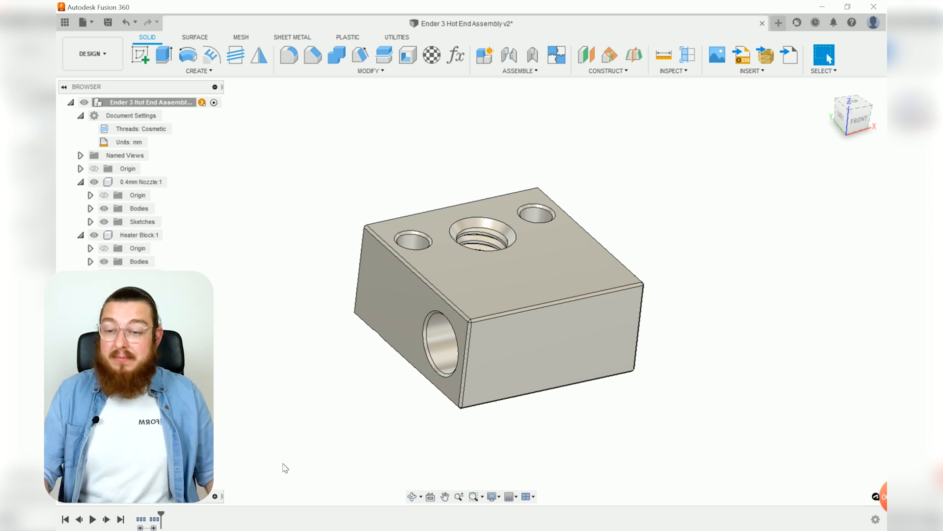
- Try moving the nozzle out of the heater block and undo the move
{"action": "middle_click_drag", "start_coordinate": [726, 436], "coordinate": [621, 381], "text": "shift"}
{"action": "left_click_drag", "start_coordinate": [538, 388], "coordinate": [664, 447]}
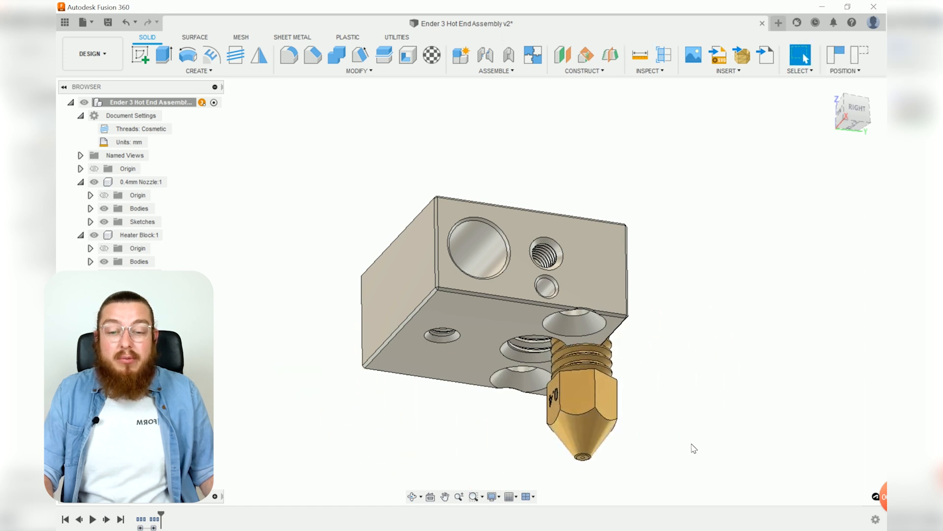
{"action": "key", "text": "ctrl+z"}
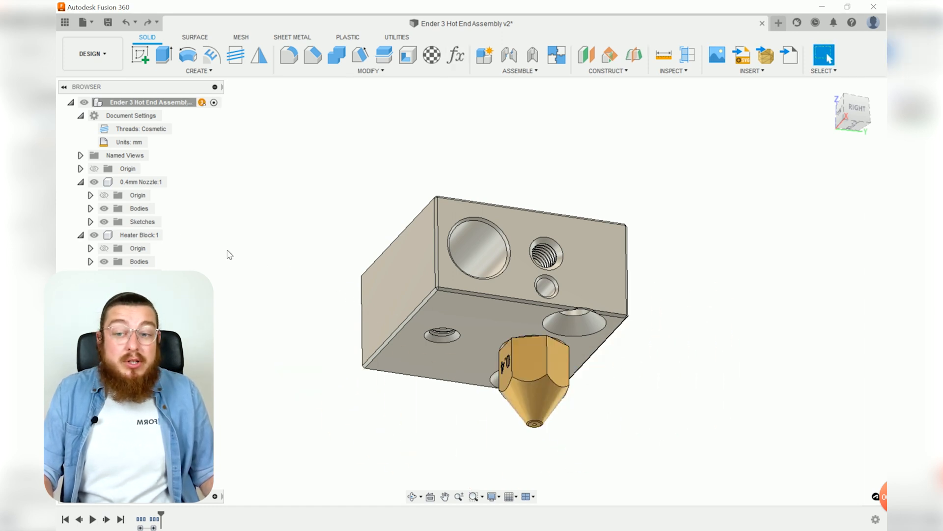
- Ground the 0.4mm Nozzle component and fix the heater block to it with a Rigid As-Built Joint
{"action": "right_click", "coordinate": [152, 185]}
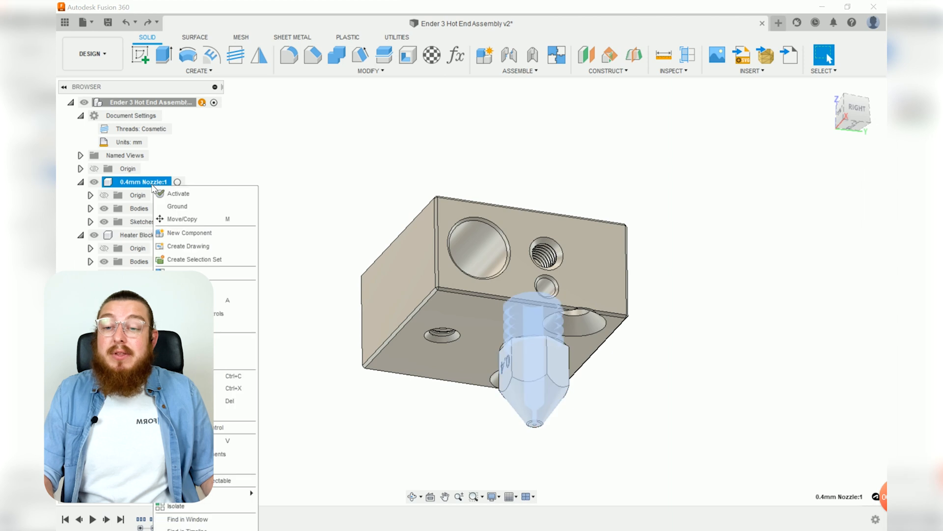
{"action": "left_click", "coordinate": [203, 207]}
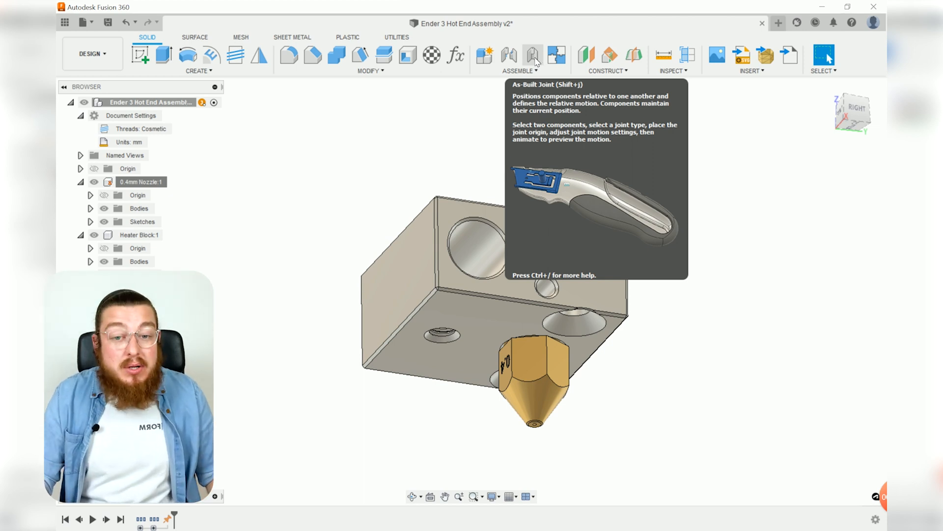
{"action": "left_click", "coordinate": [538, 61]}
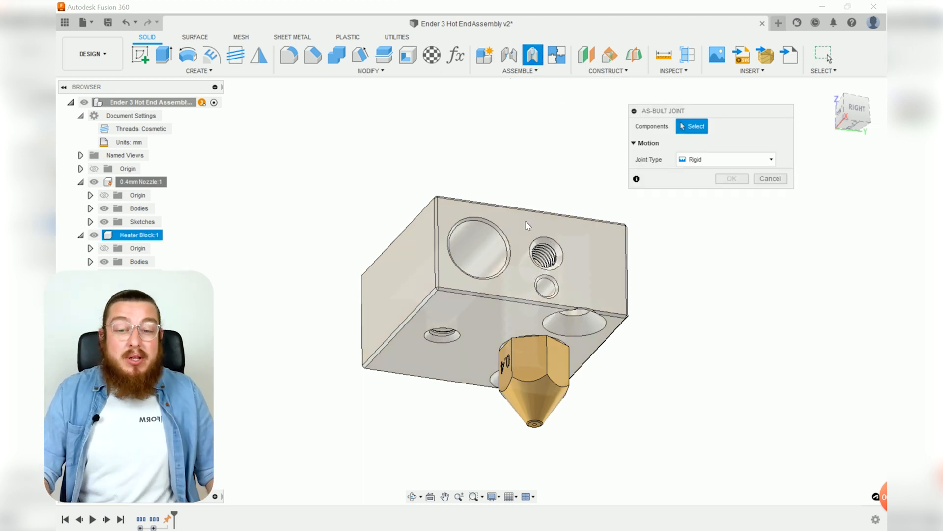
{"action": "left_click", "coordinate": [526, 220]}
{"action": "left_click", "coordinate": [536, 395]}
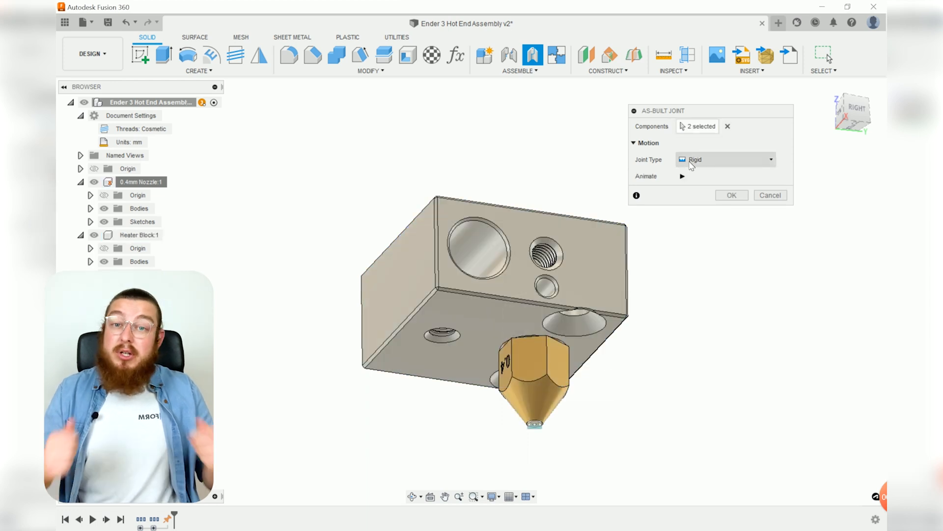
{"action": "left_click", "coordinate": [732, 195]}
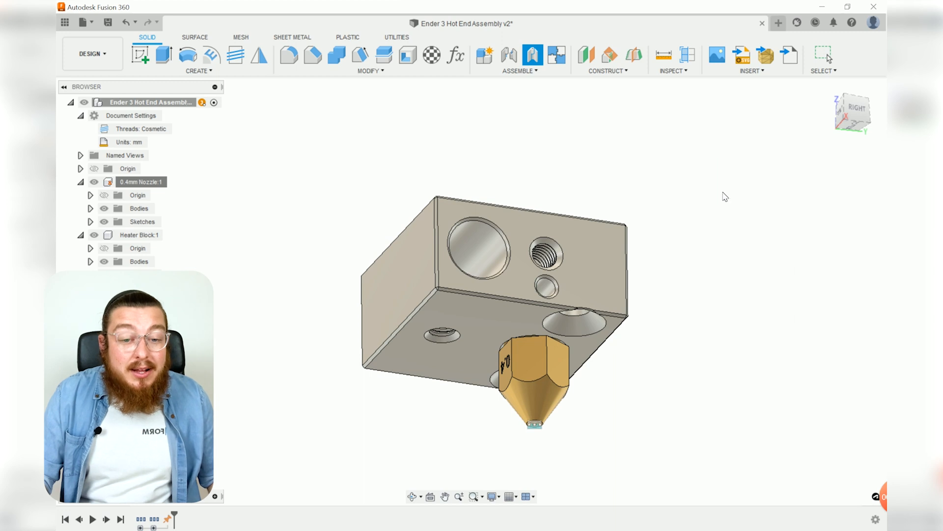
{"action": "middle_click_drag", "start_coordinate": [701, 206], "coordinate": [712, 283], "text": "shift"}
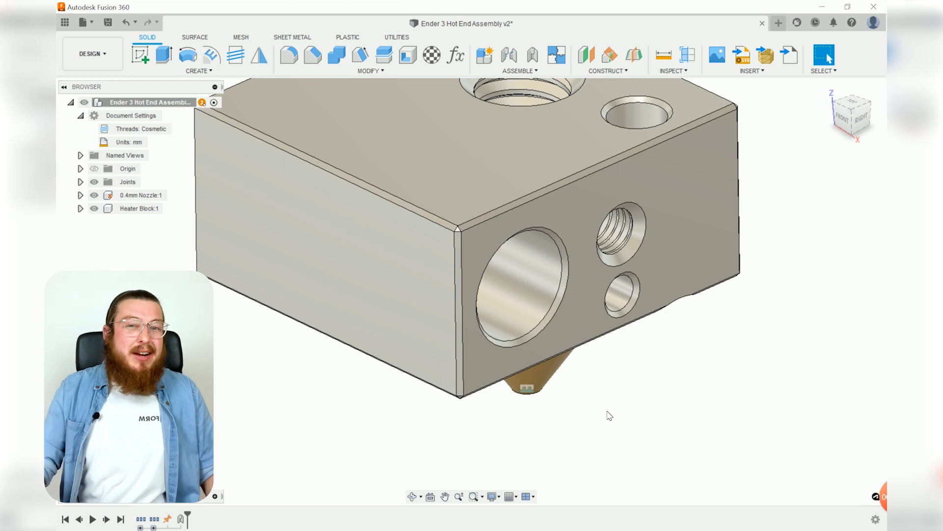
- Turn off the visibility of joints in the object display settings
{"action": "scroll", "coordinate": [609, 413], "scroll_direction": "down", "scroll_amount": 5}
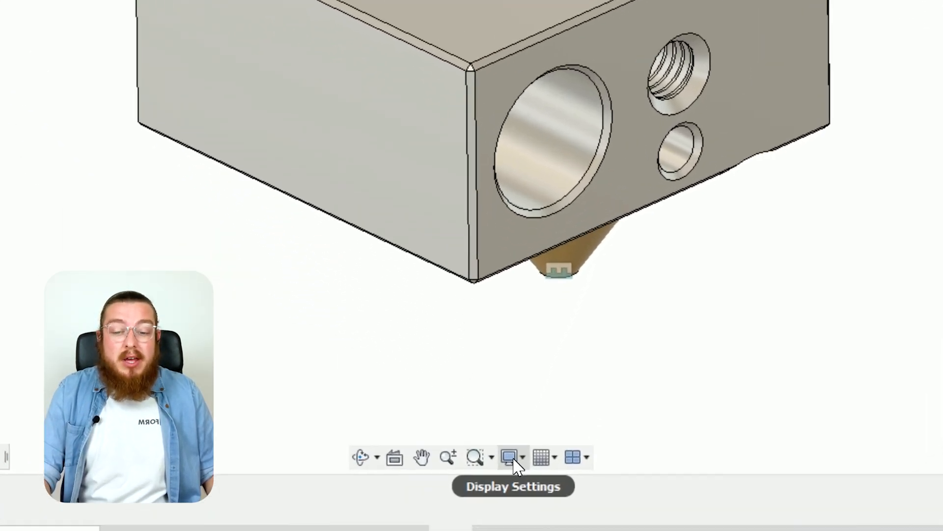
{"action": "left_click", "coordinate": [516, 455]}
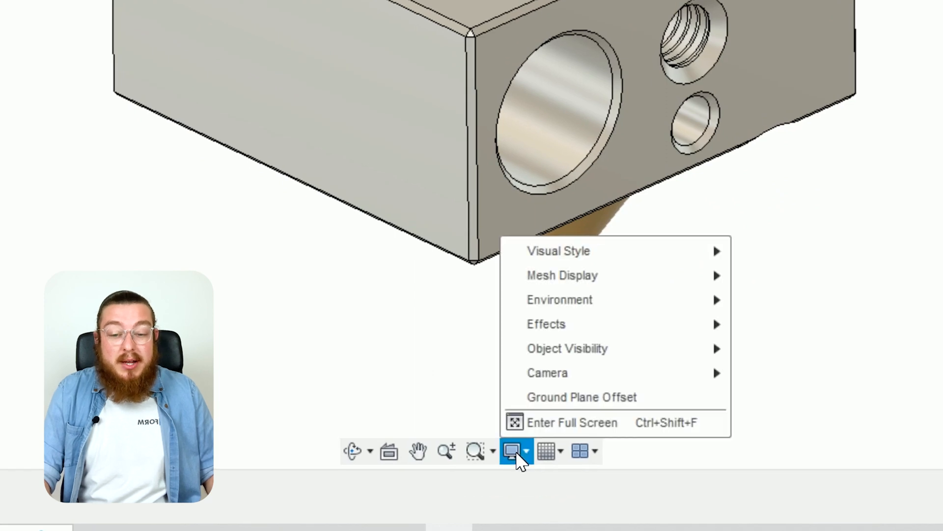
{"action": "mouse_move", "coordinate": [566, 340]}
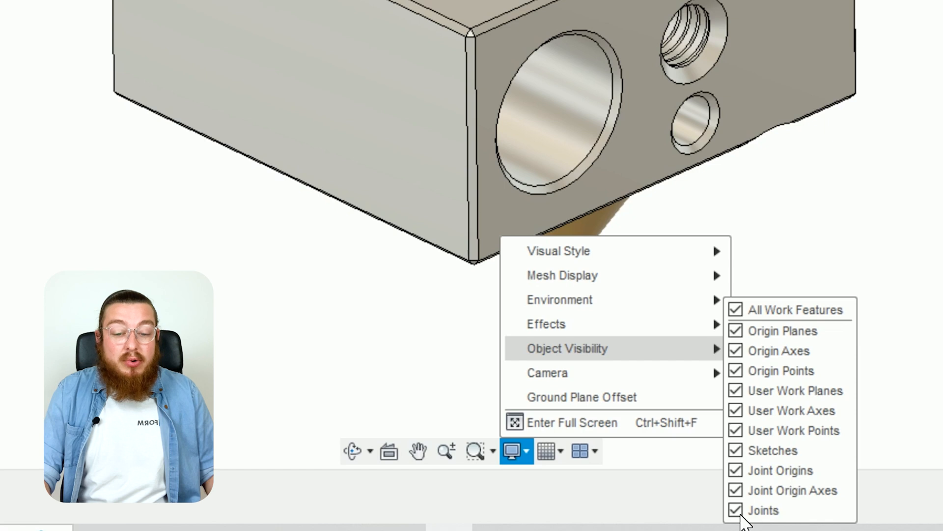
{"action": "left_click", "coordinate": [735, 510]}
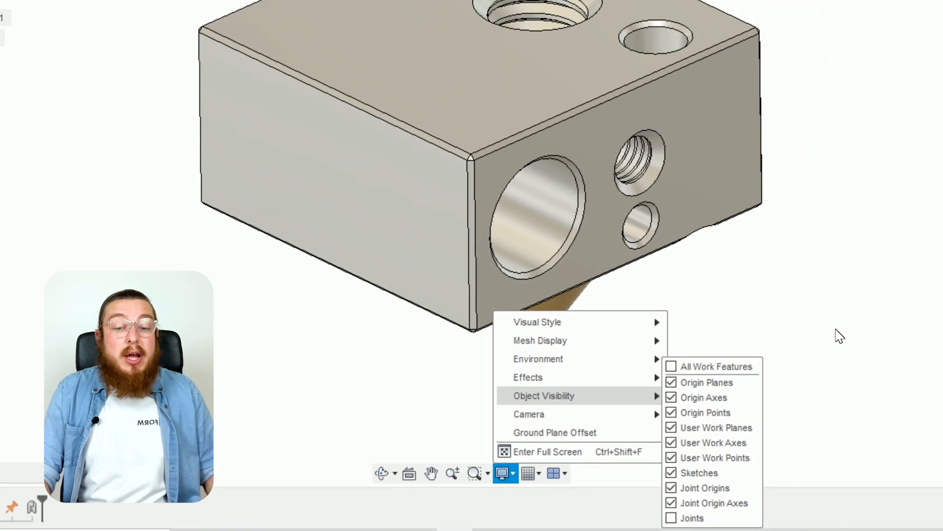
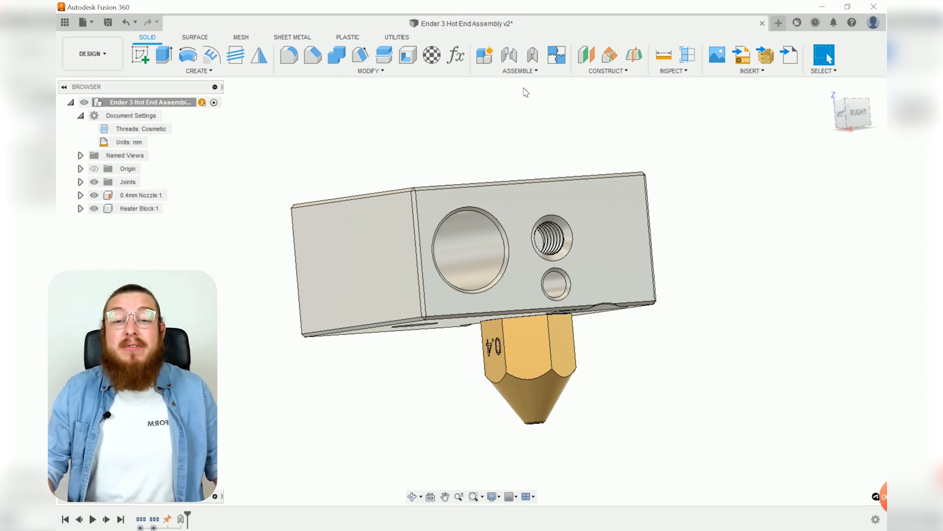
- Create a new internal standard component named Heating Element under the top-level assembly and make it active
{"action": "left_click", "coordinate": [485, 56]}
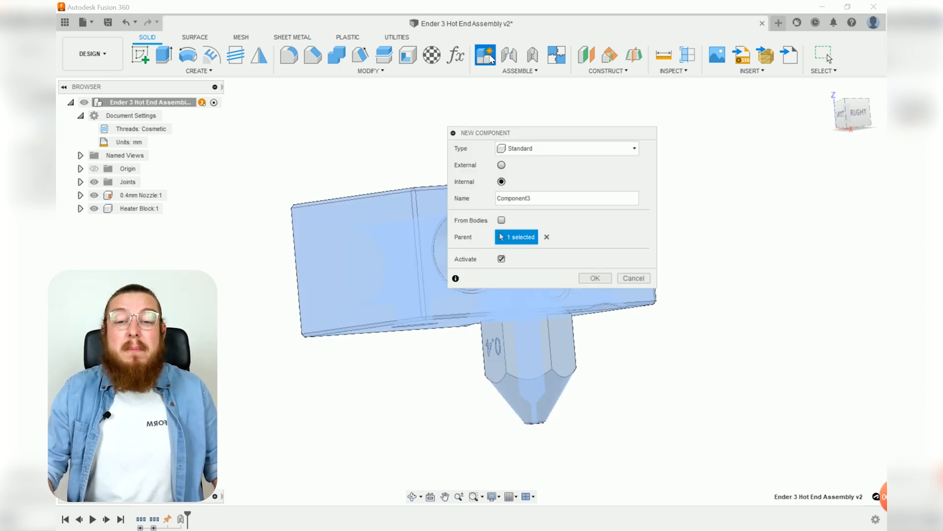
{"action": "double_click", "coordinate": [559, 198]}
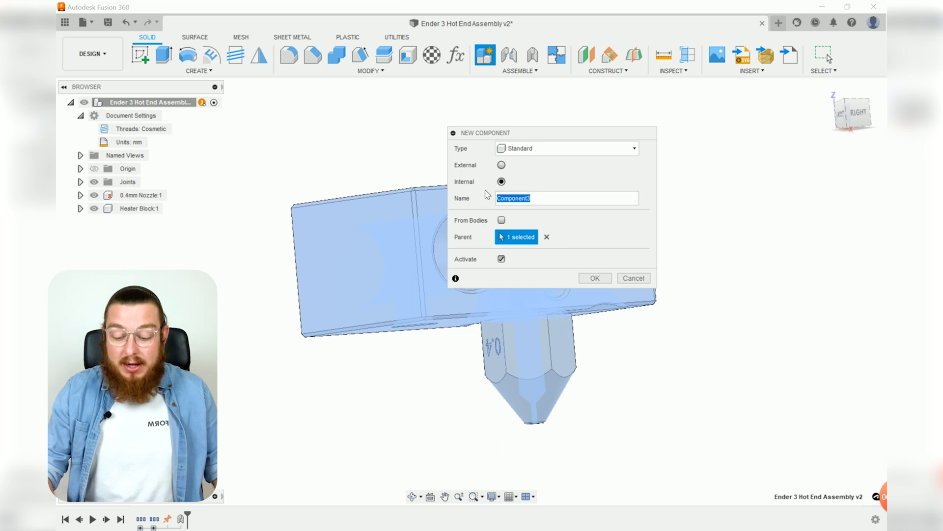
{"action": "key", "text": "BackSpace"}
{"action": "type", "text": "Heat"}
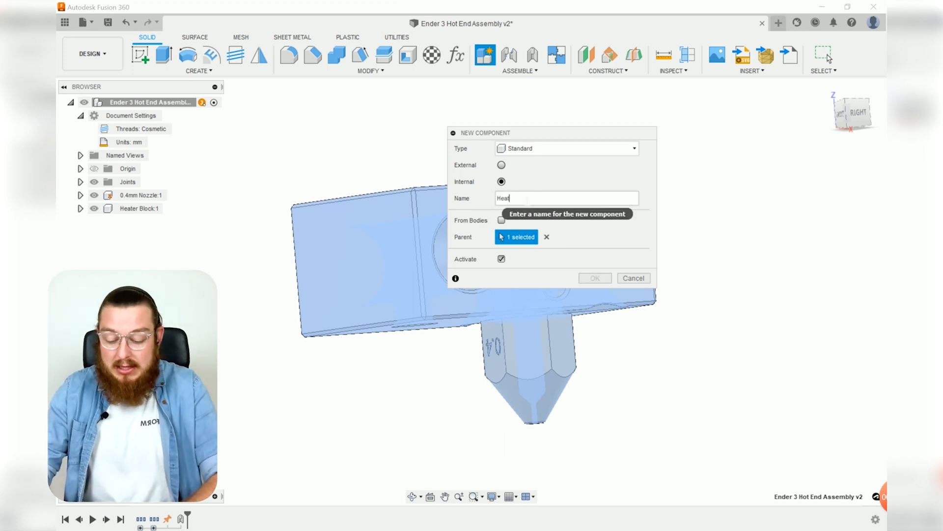
{"action": "type", "text": "ing Element"}
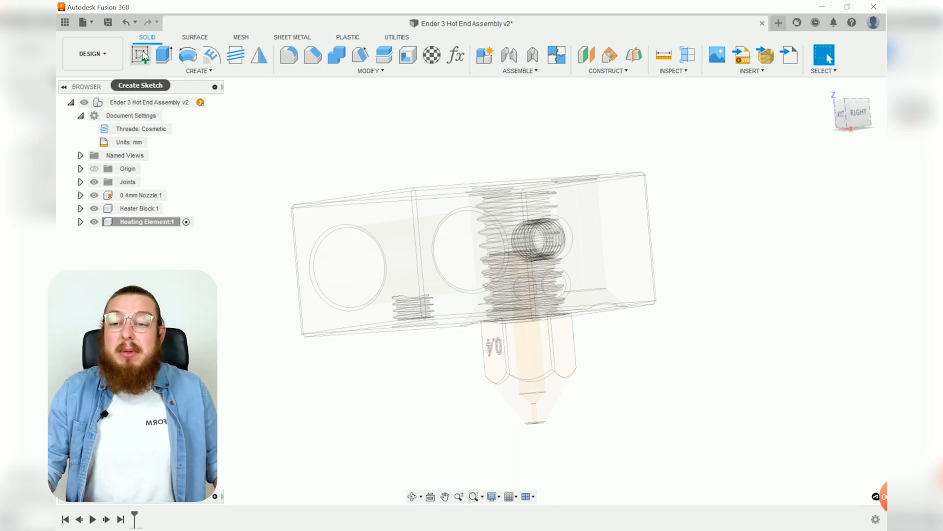
- Start a sketch on the heater block's side face with the large hole and project the hole's inner circular edge
{"action": "left_click", "coordinate": [141, 55]}
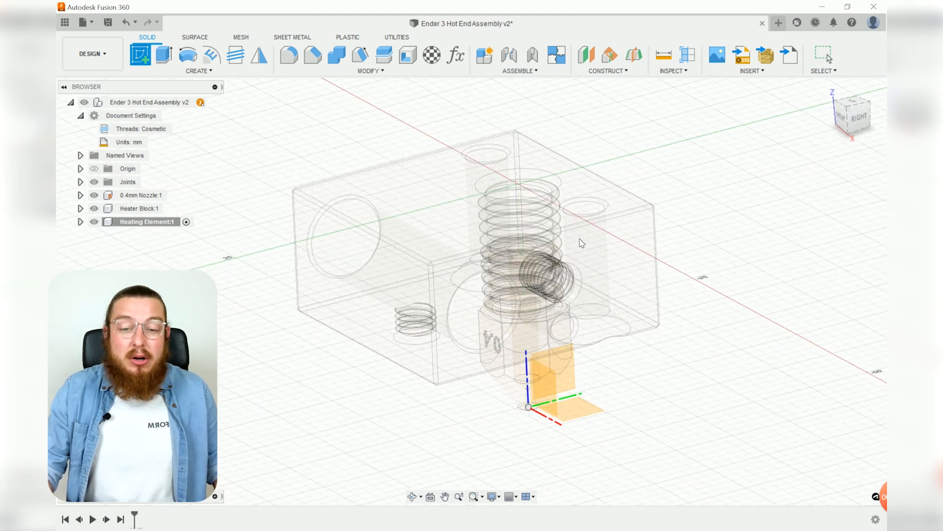
{"action": "left_click", "coordinate": [620, 259]}
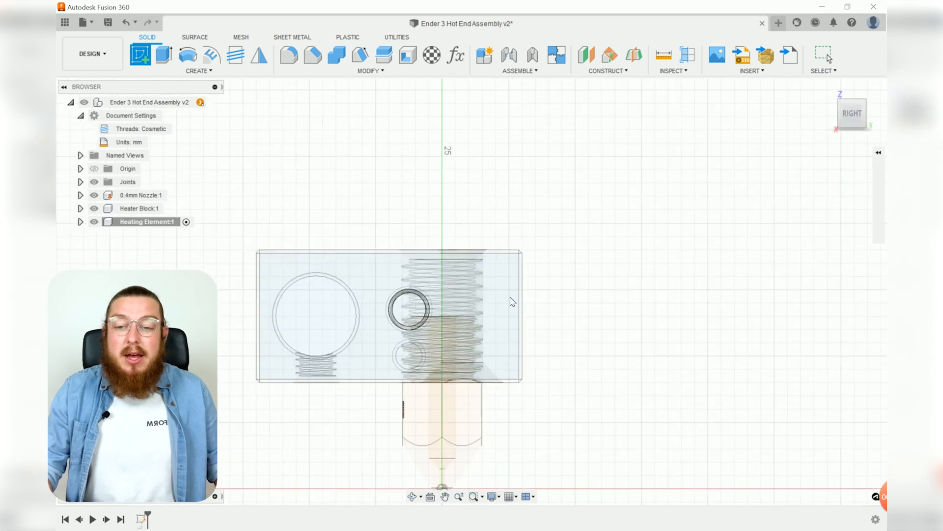
{"action": "key", "text": "p"}
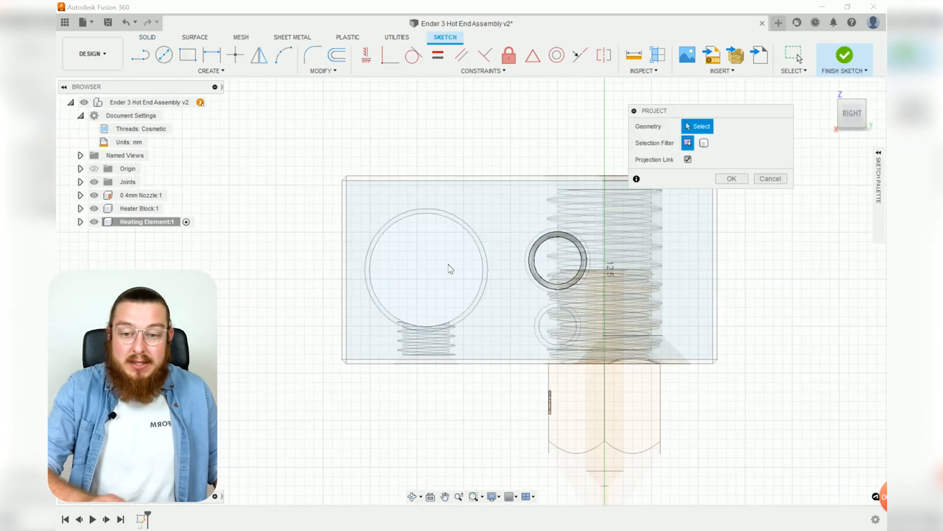
{"action": "scroll", "coordinate": [445, 268], "scroll_direction": "up", "scroll_amount": 3}
{"action": "left_click", "coordinate": [435, 218]}
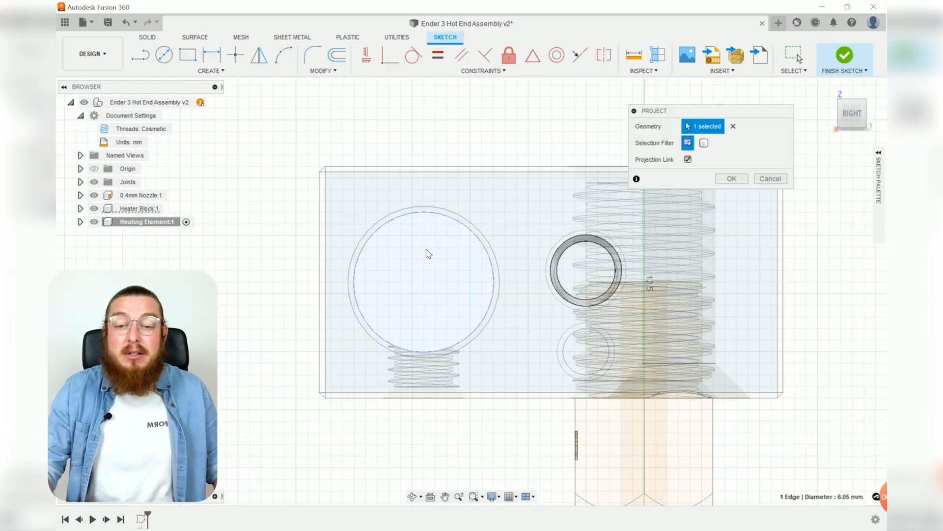
{"action": "left_click", "coordinate": [732, 179]}
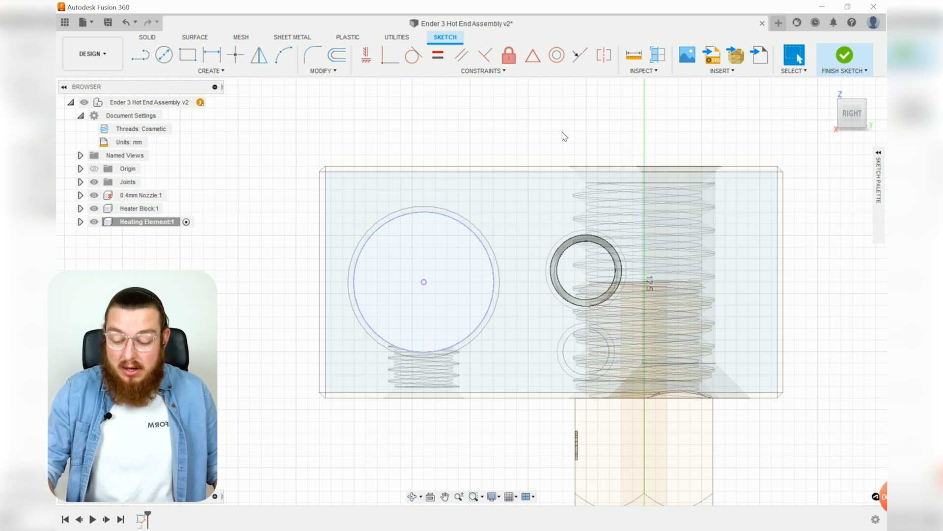
- Draw a 6 mm diameter circle centred on the projected hole and finish the sketch
{"action": "key", "text": "c"}
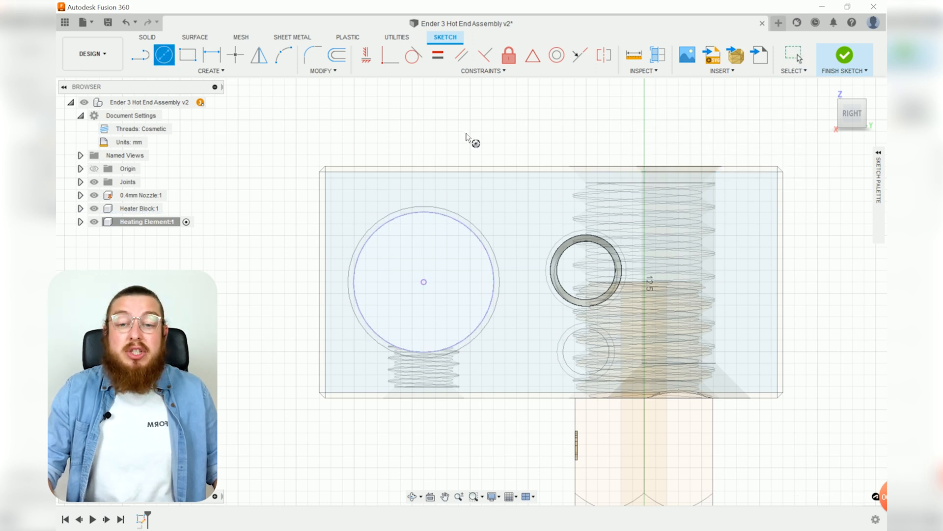
{"action": "left_click", "coordinate": [424, 282]}
{"action": "type", "text": "6"}
{"action": "key", "text": "Return"}
{"action": "key", "text": "Escape"}
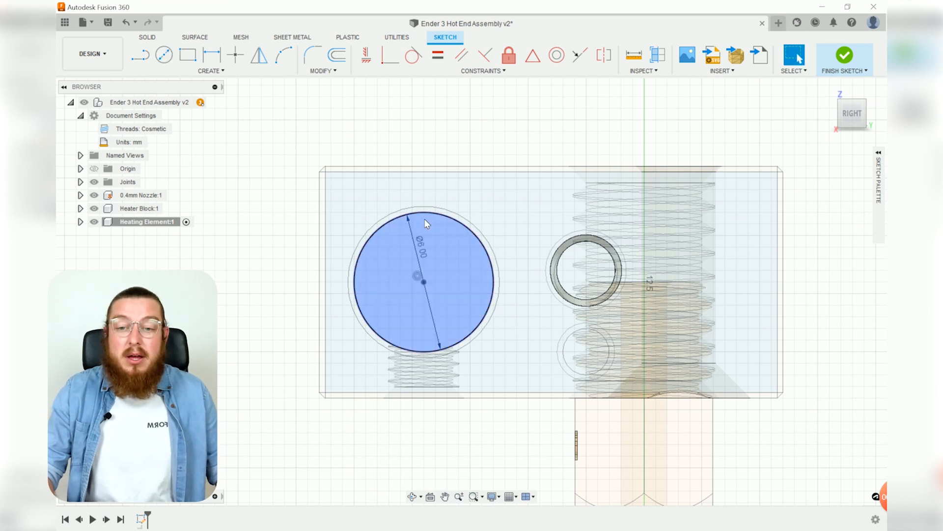
{"action": "scroll", "coordinate": [424, 220], "scroll_direction": "up", "scroll_amount": 6}
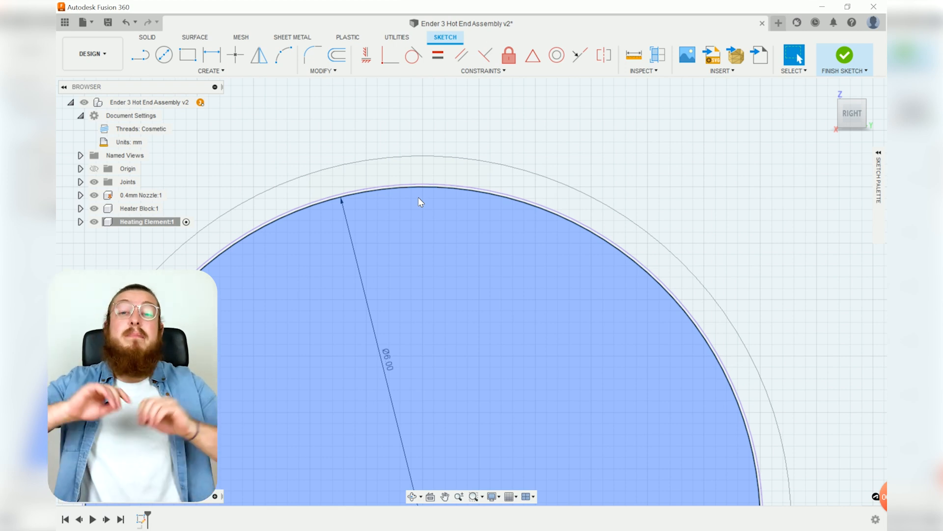
{"action": "scroll", "coordinate": [420, 201], "scroll_direction": "down", "scroll_amount": 5}
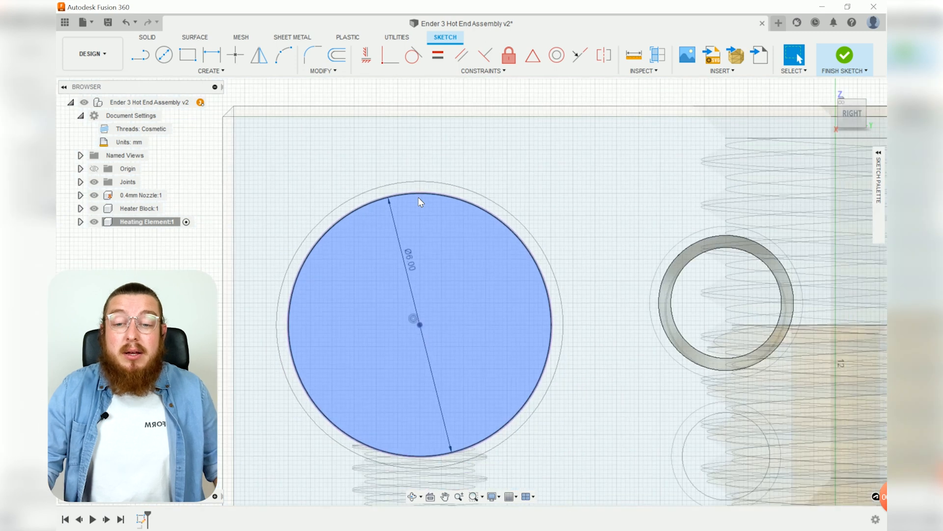
{"action": "left_click", "coordinate": [843, 56]}
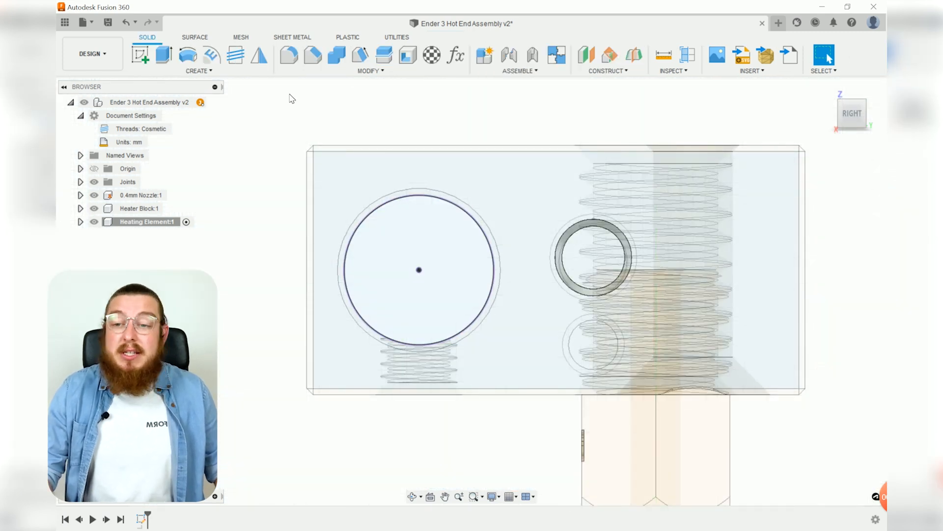
- Begin an Extrude of the 6 mm circle profile as a new body
{"action": "left_click", "coordinate": [164, 55]}
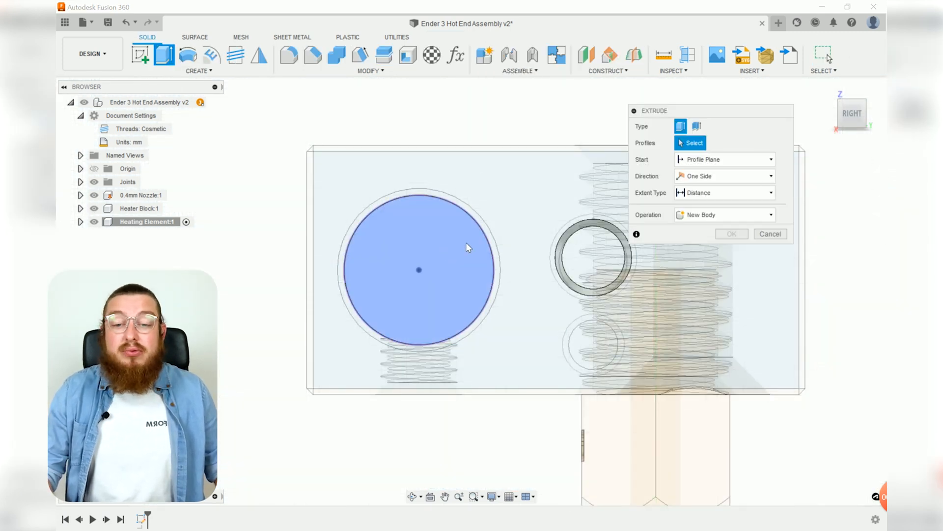
{"action": "left_click", "coordinate": [412, 239]}
{"action": "middle_click_drag", "start_coordinate": [394, 273], "coordinate": [449, 276]}
{"action": "scroll", "coordinate": [570, 267], "scroll_direction": "down", "scroll_amount": 2}
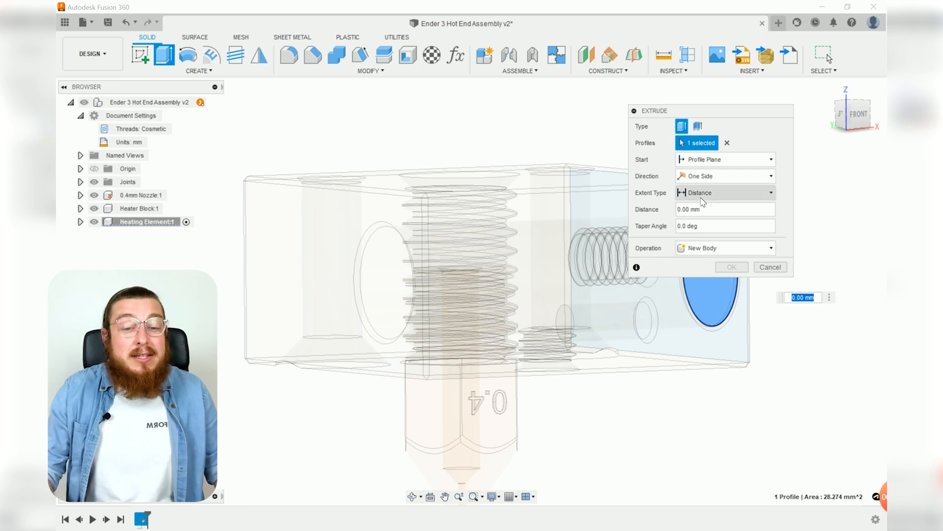
- Extrude the heating element's circular profile as a new body up to the heater block's opposite side face
{"action": "left_click", "coordinate": [725, 196]}
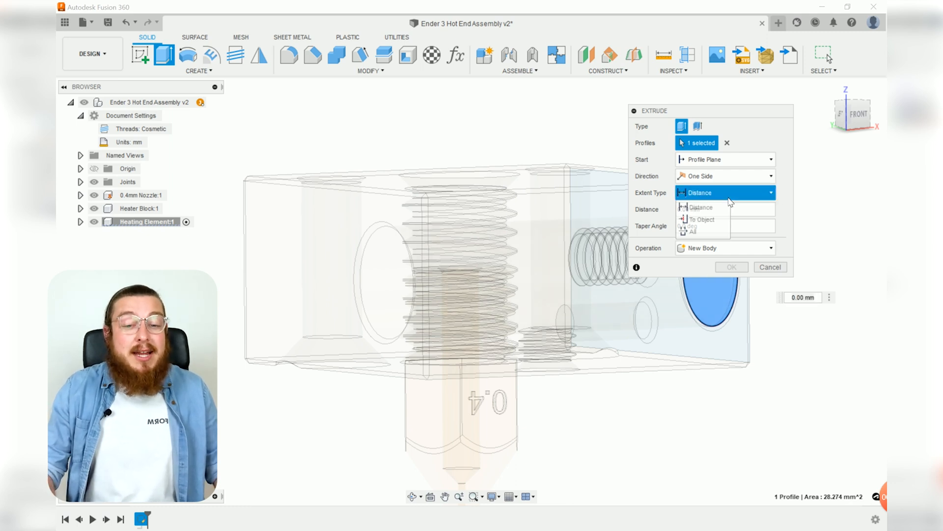
{"action": "left_click", "coordinate": [703, 219]}
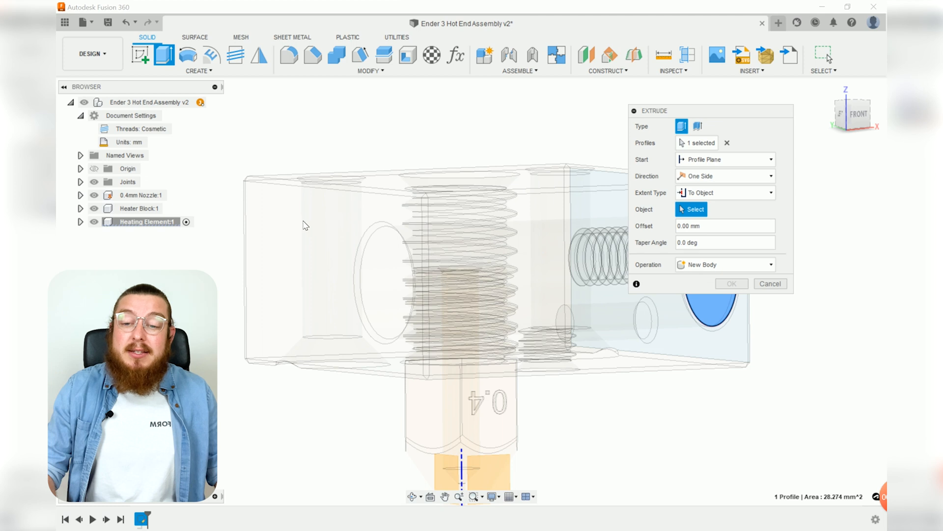
{"action": "left_click", "coordinate": [305, 240]}
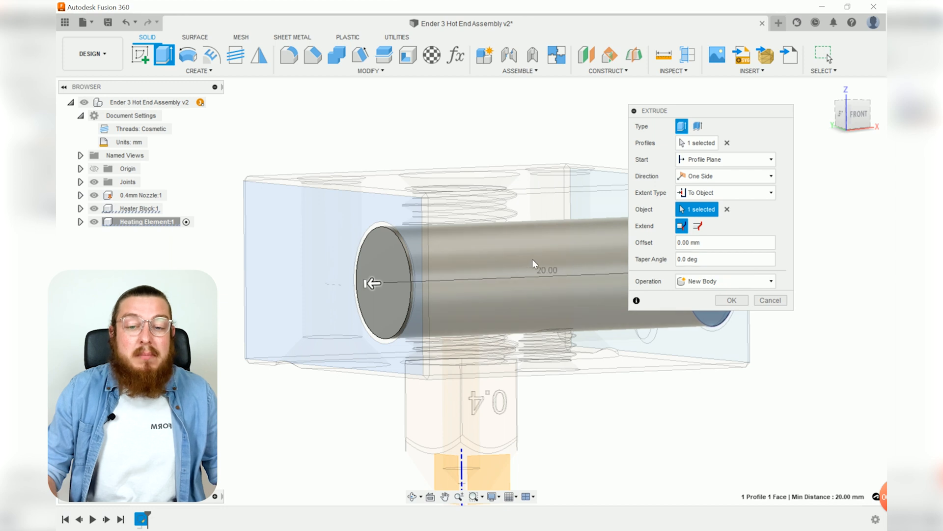
{"action": "middle_click_drag", "start_coordinate": [567, 297], "coordinate": [513, 288]}
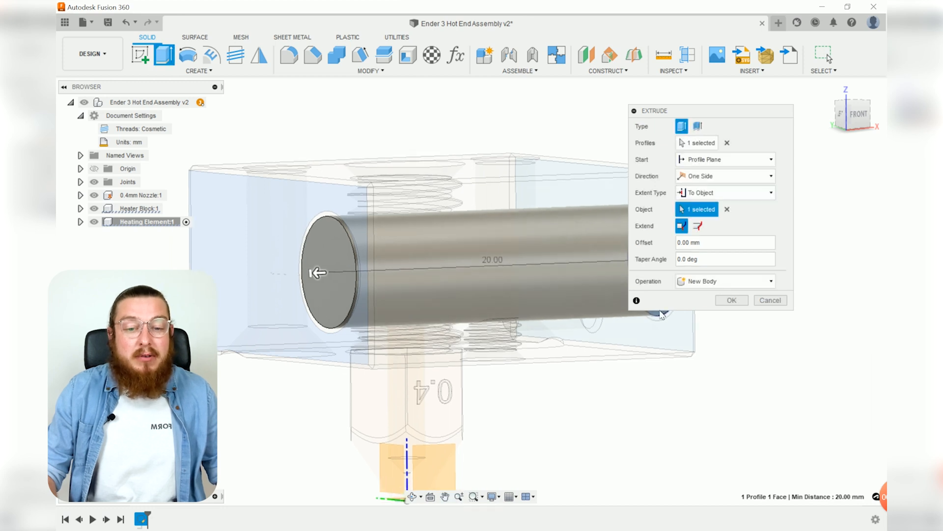
{"action": "left_click", "coordinate": [731, 300]}
{"action": "middle_click_drag", "start_coordinate": [702, 396], "coordinate": [706, 412], "text": "shift"}
{"action": "scroll", "coordinate": [713, 424], "scroll_direction": "down", "scroll_amount": 2}
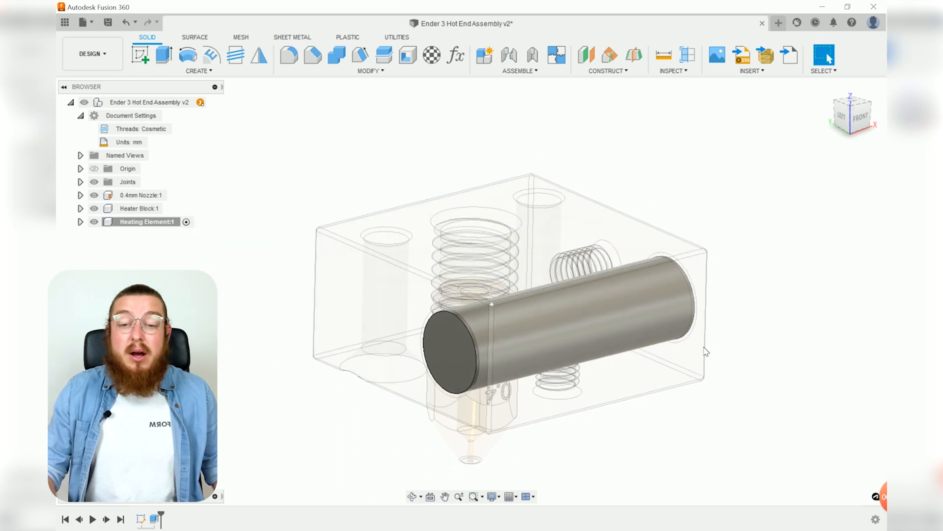
- Apply the Porcelain physical material from the ceramic category to the heating element cylinder
{"action": "left_click", "coordinate": [434, 55]}
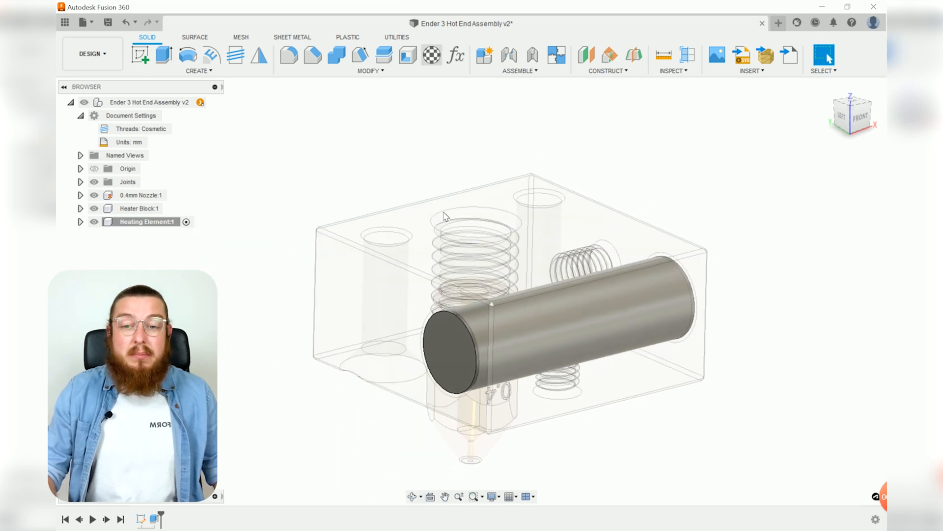
{"action": "middle_click_drag", "start_coordinate": [502, 223], "coordinate": [415, 211]}
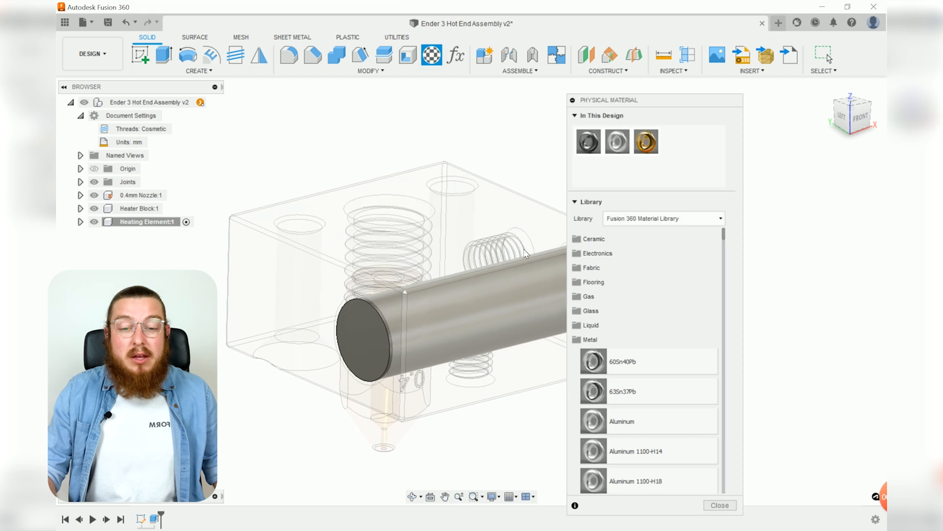
{"action": "left_click", "coordinate": [614, 340]}
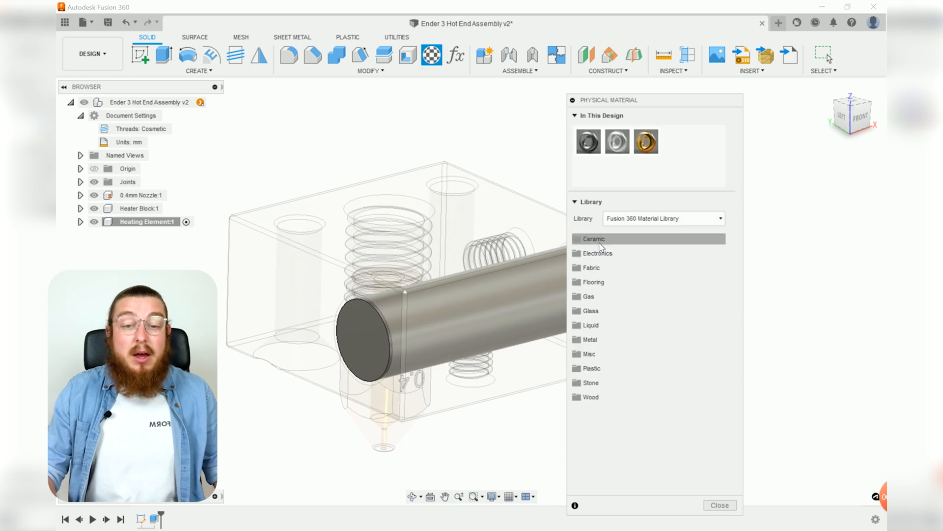
{"action": "left_click", "coordinate": [597, 239]}
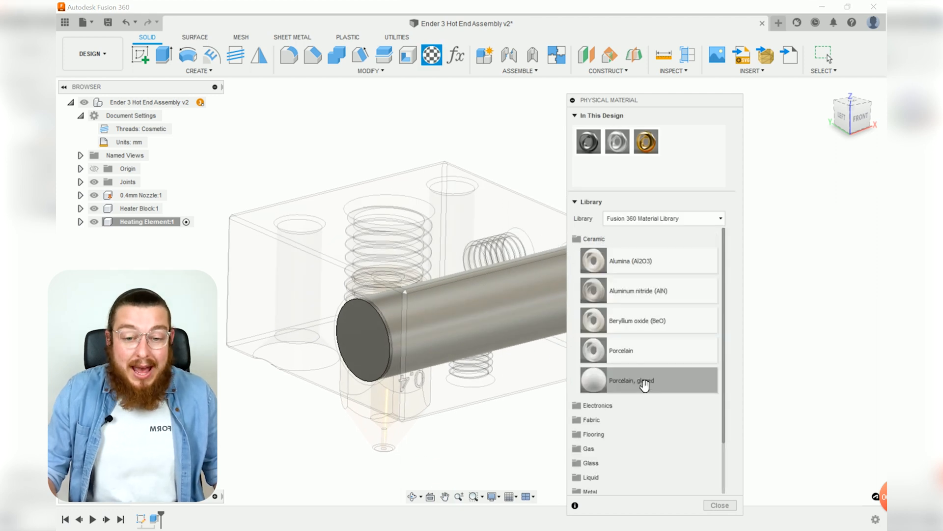
{"action": "left_click_drag", "start_coordinate": [667, 349], "coordinate": [504, 320]}
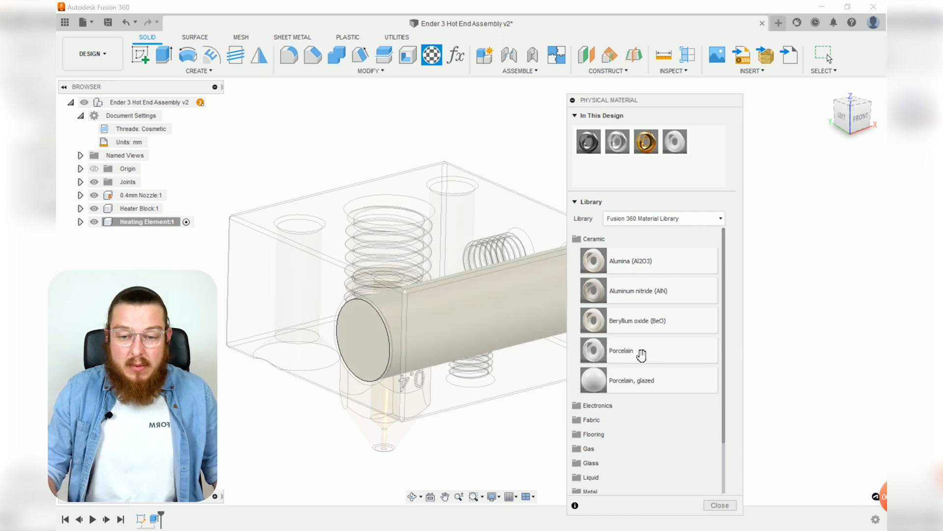
{"action": "left_click", "coordinate": [720, 505]}
{"action": "middle_click_drag", "start_coordinate": [737, 292], "coordinate": [673, 328], "text": "shift"}
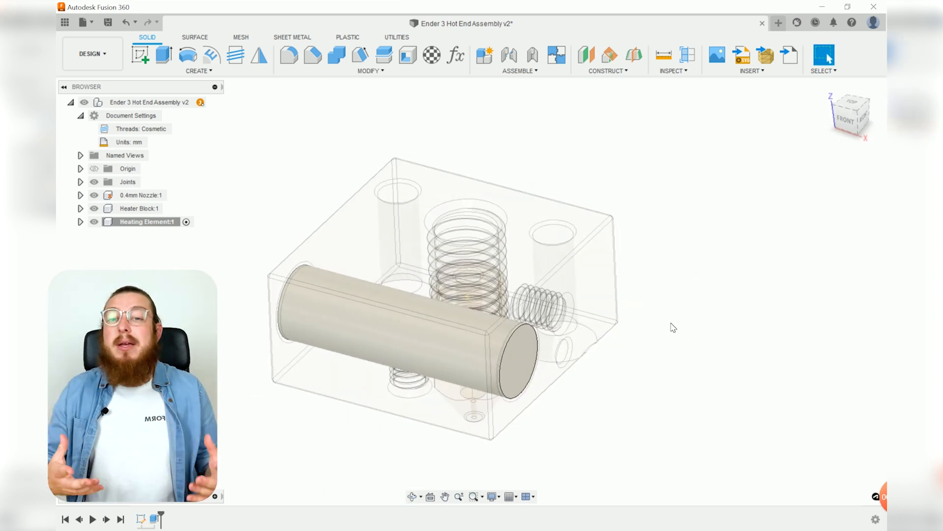
- Start a sketch on the heating element's end face and draw two small circles on either side of its centre, the first about 1.5 mm in diameter
{"action": "left_click", "coordinate": [140, 54]}
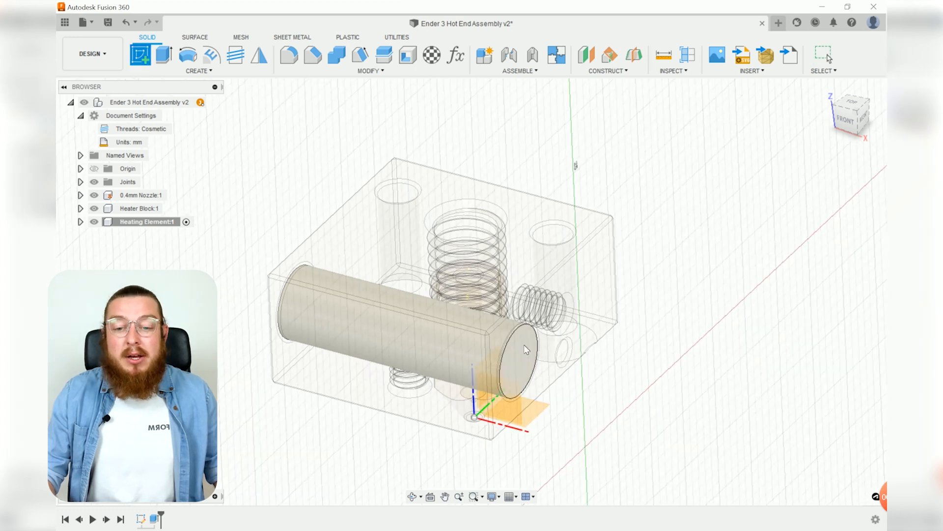
{"action": "left_click", "coordinate": [523, 344]}
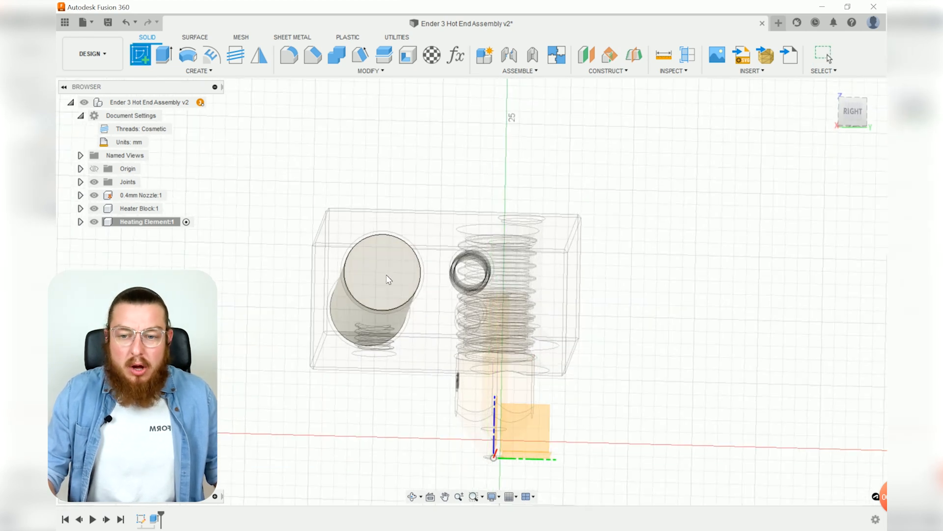
{"action": "left_click", "coordinate": [386, 275]}
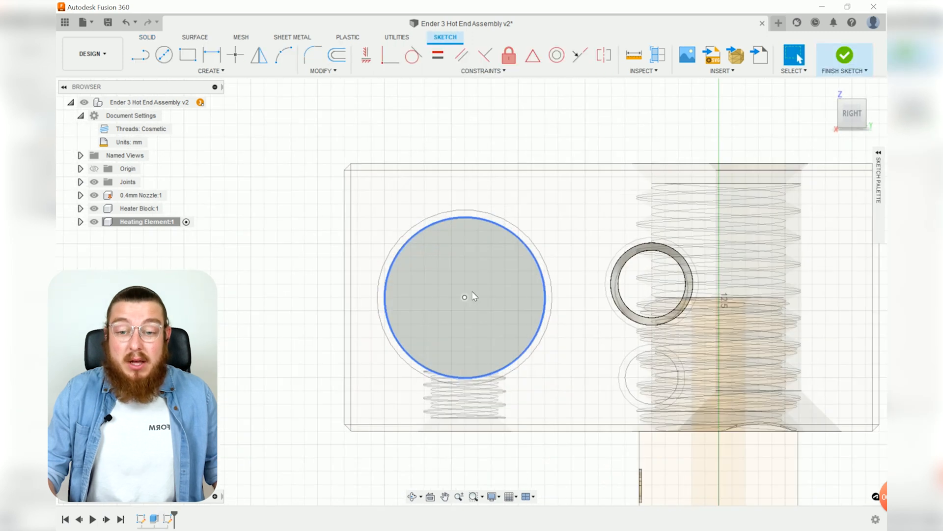
{"action": "key", "text": "c"}
{"action": "left_click", "coordinate": [411, 296]}
{"action": "left_click", "coordinate": [431, 297]}
{"action": "left_click", "coordinate": [504, 297]}
{"action": "left_click", "coordinate": [515, 300]}
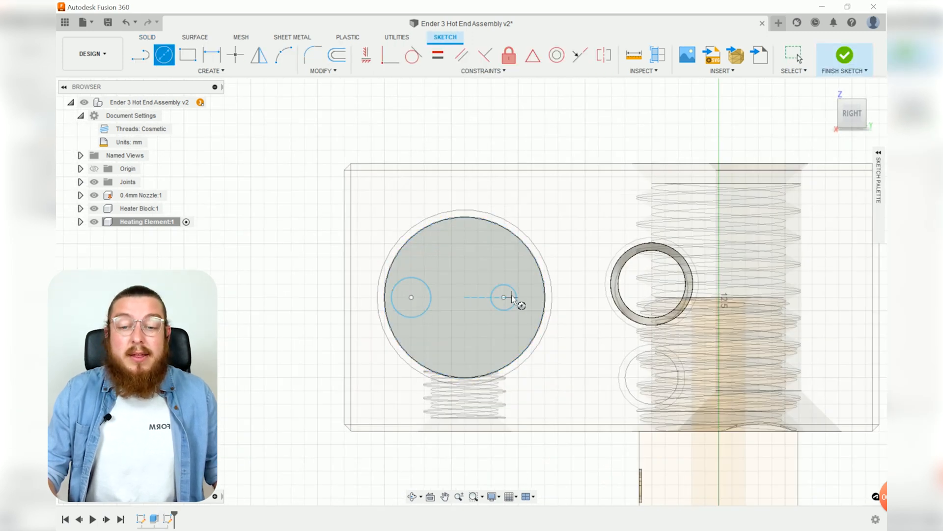
{"action": "key", "text": "Escape"}
{"action": "left_click", "coordinate": [521, 289]}
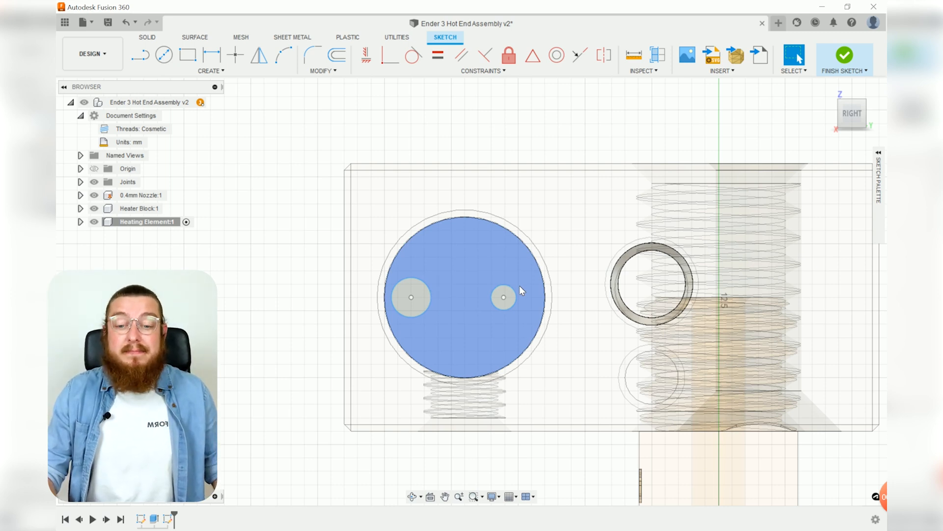
{"action": "key", "text": "Escape"}
- Project the heating element's circular end face into the sketch
{"action": "key", "text": "p"}
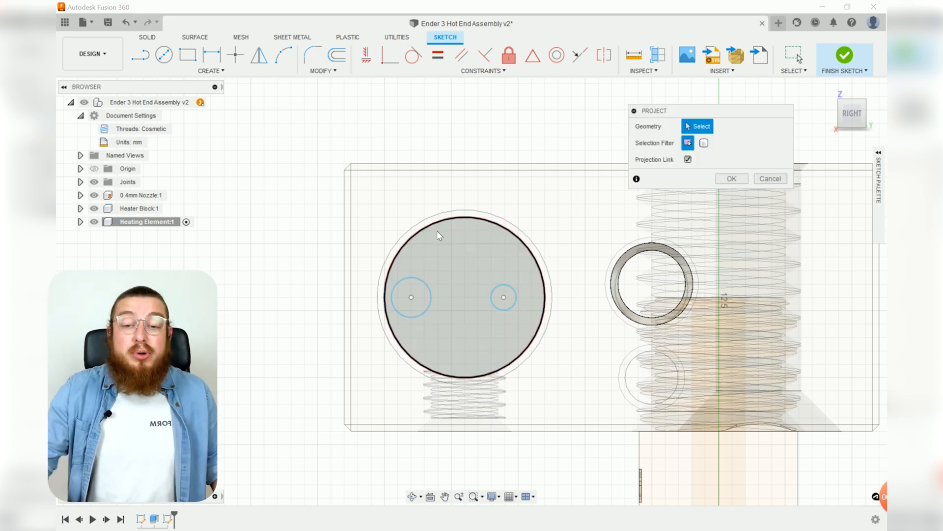
{"action": "left_click", "coordinate": [464, 260]}
{"action": "left_click", "coordinate": [731, 178]}
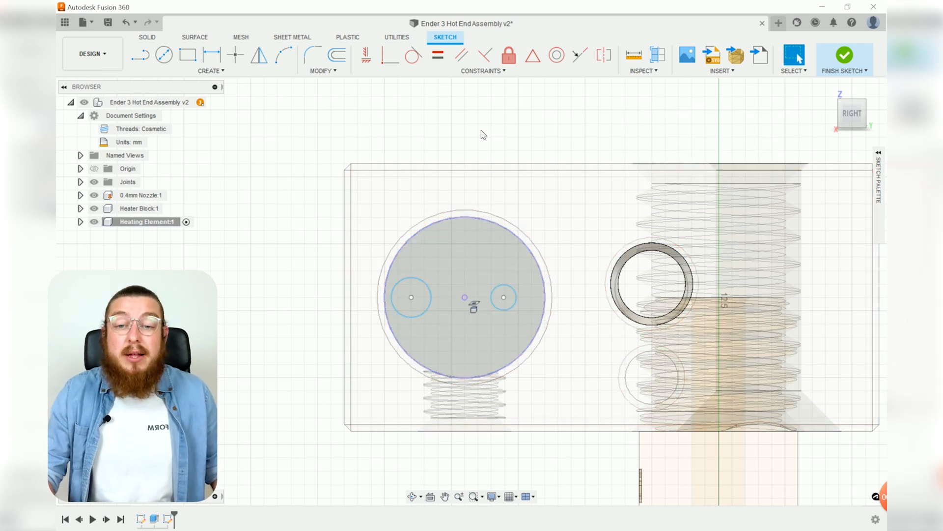
- Align both small circles' centres horizontally with the projected centre point and make the two circles equal in size
{"action": "left_click", "coordinate": [411, 297]}
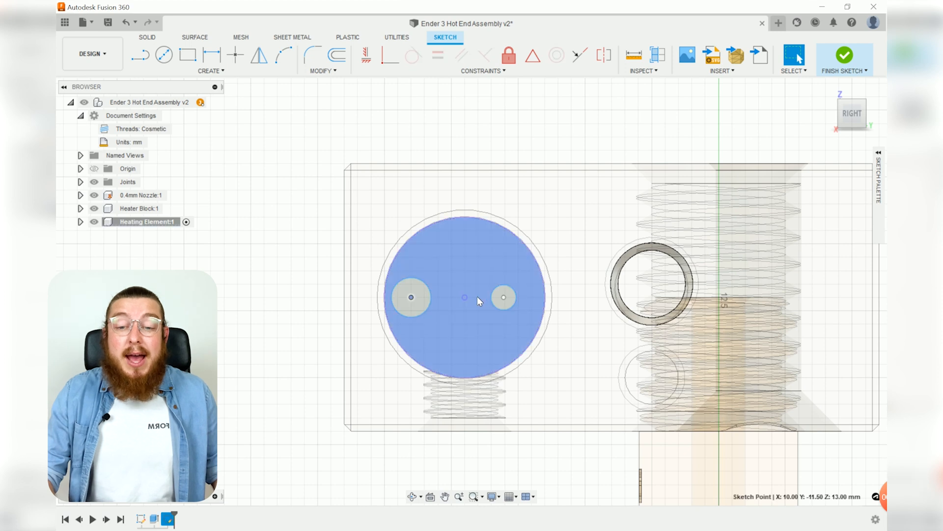
{"action": "left_click", "coordinate": [465, 297], "text": "shift"}
{"action": "left_click", "coordinate": [503, 297], "text": "shift"}
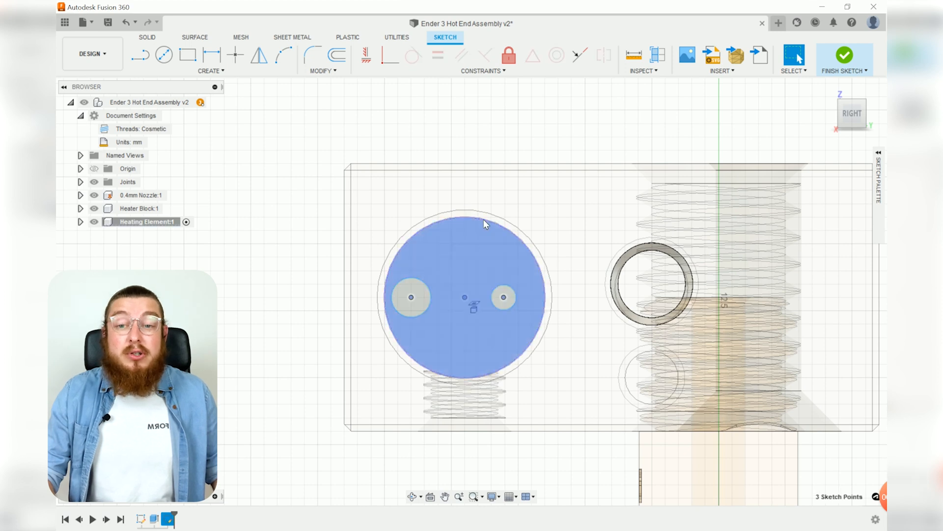
{"action": "left_click", "coordinate": [366, 55]}
{"action": "left_click", "coordinate": [438, 55]}
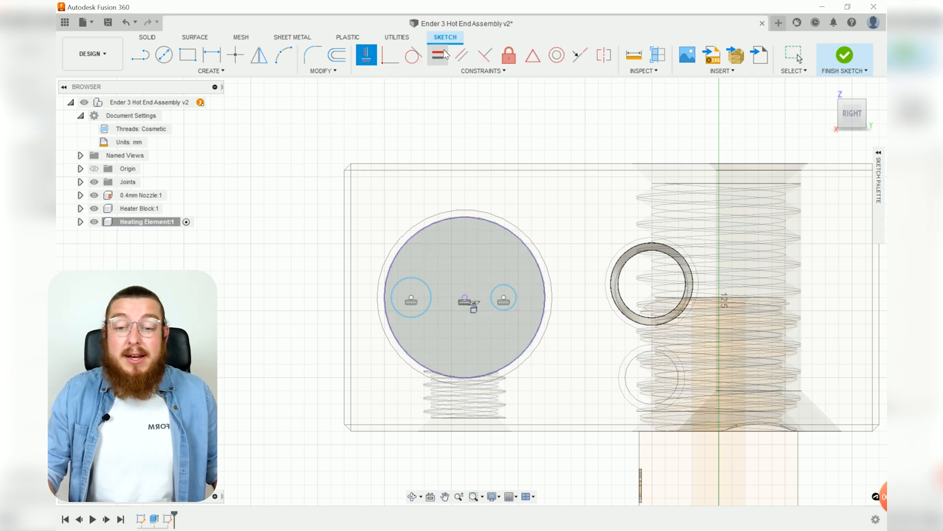
{"action": "left_click", "coordinate": [426, 284]}
{"action": "left_click", "coordinate": [493, 287]}
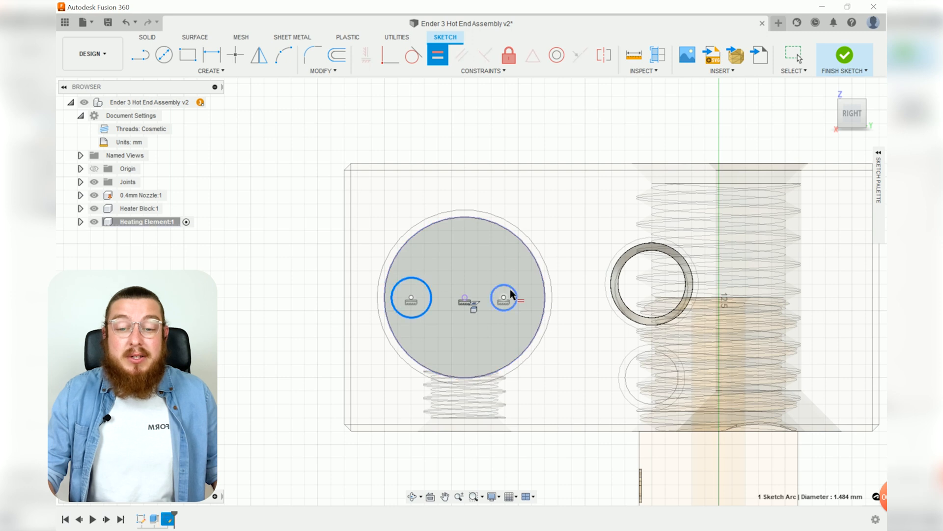
{"action": "key", "text": "Escape"}
- Dimension one of the small circles to a diameter of 1 mm
{"action": "key", "text": "d"}
{"action": "left_click", "coordinate": [401, 281]}
{"action": "left_click", "coordinate": [327, 267]}
{"action": "type", "text": "1"}
{"action": "key", "text": "Return"}
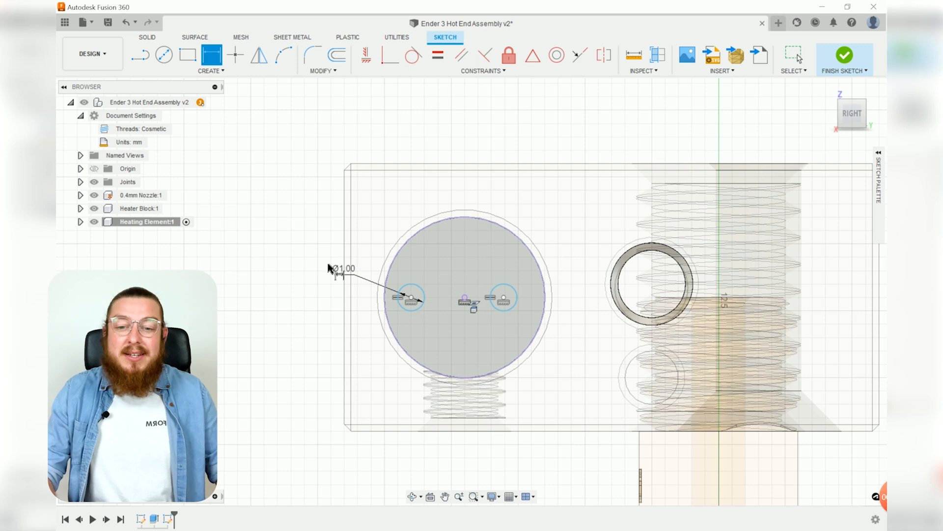
- Dimension each small circle's centre 1.5 mm from the projected centre point and finish the sketch
{"action": "left_click", "coordinate": [411, 299]}
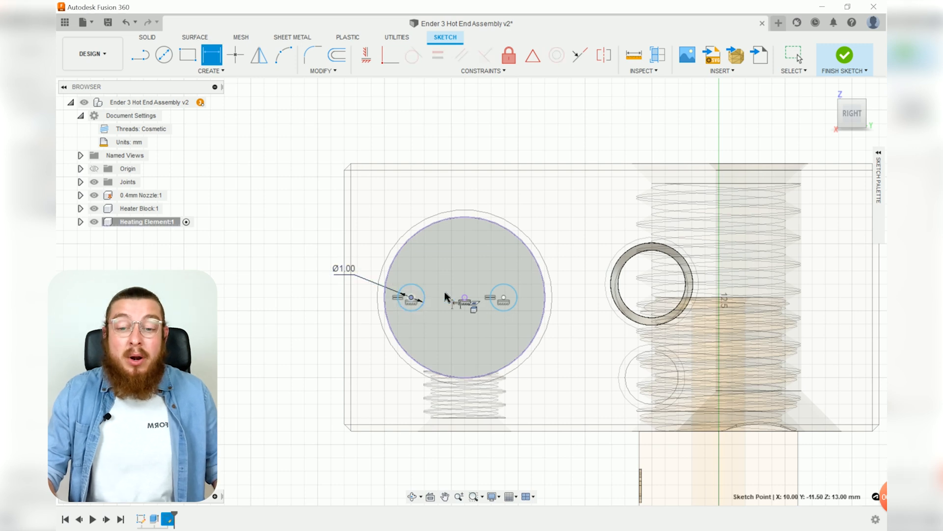
{"action": "left_click", "coordinate": [465, 298]}
{"action": "left_click", "coordinate": [440, 273]}
{"action": "key", "text": "BackSpace"}
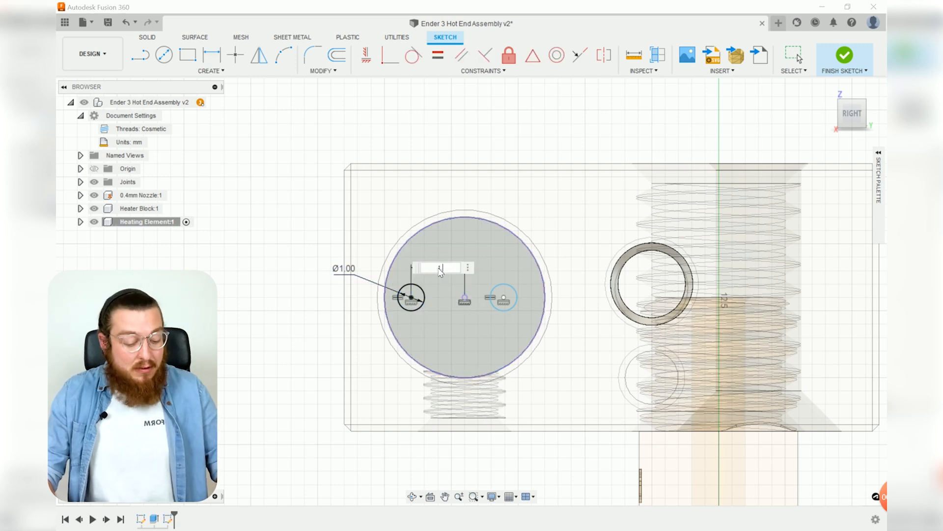
{"action": "type", "text": "1.5"}
{"action": "key", "text": "Return"}
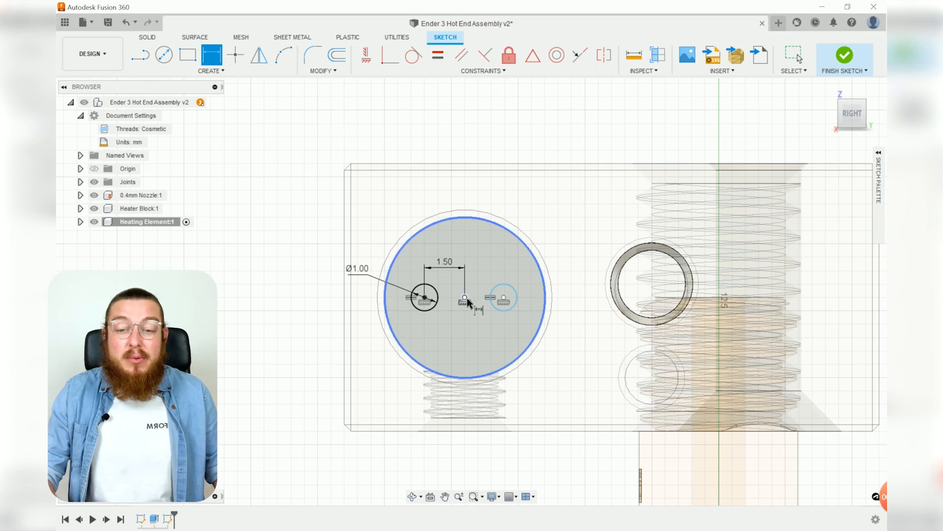
{"action": "left_click", "coordinate": [504, 298]}
{"action": "left_click", "coordinate": [491, 269]}
{"action": "key", "text": "BackSpace"}
{"action": "type", "text": "1.5"}
{"action": "key", "text": "Return"}
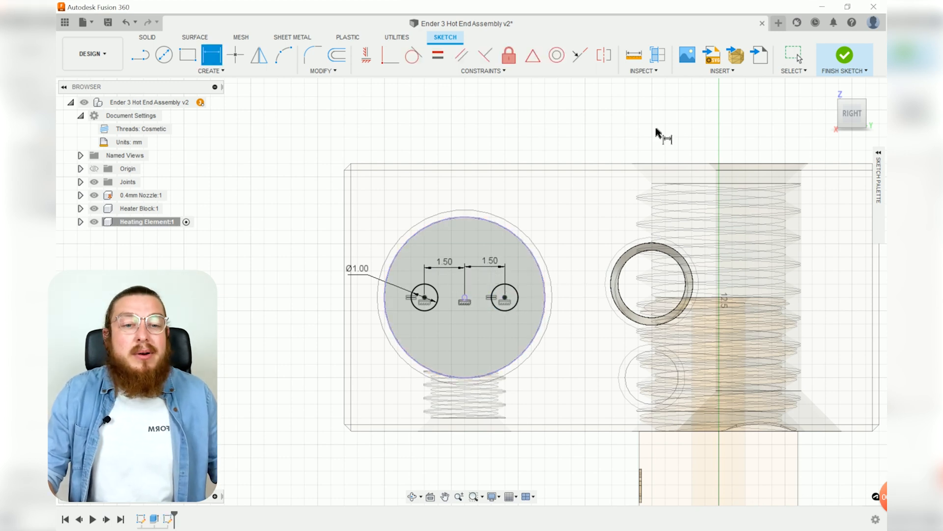
{"action": "left_click", "coordinate": [838, 60]}
- Extrude the two small circles 5 mm outward from the heating element's end face to form the wires
{"action": "middle_click_drag", "start_coordinate": [231, 128], "coordinate": [297, 157], "text": "shift"}
{"action": "left_click", "coordinate": [164, 55]}
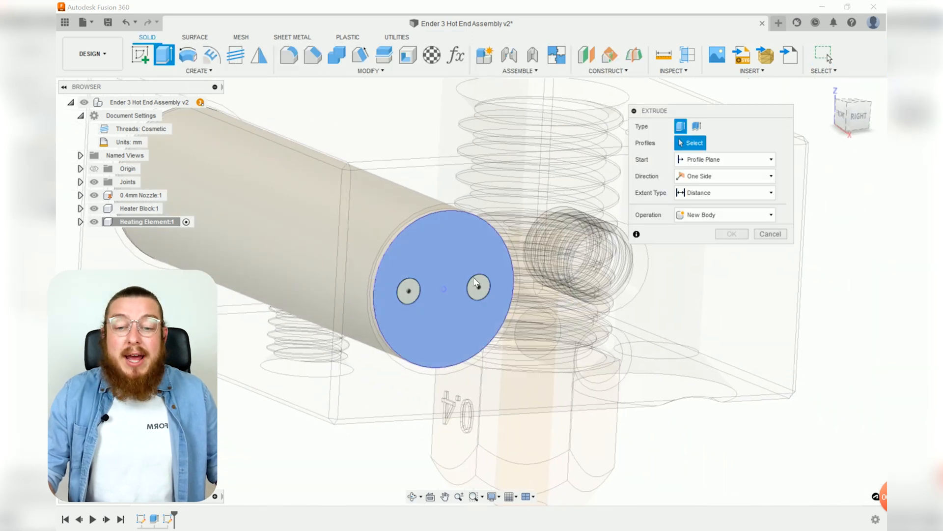
{"action": "left_click", "coordinate": [478, 287]}
{"action": "left_click", "coordinate": [408, 290]}
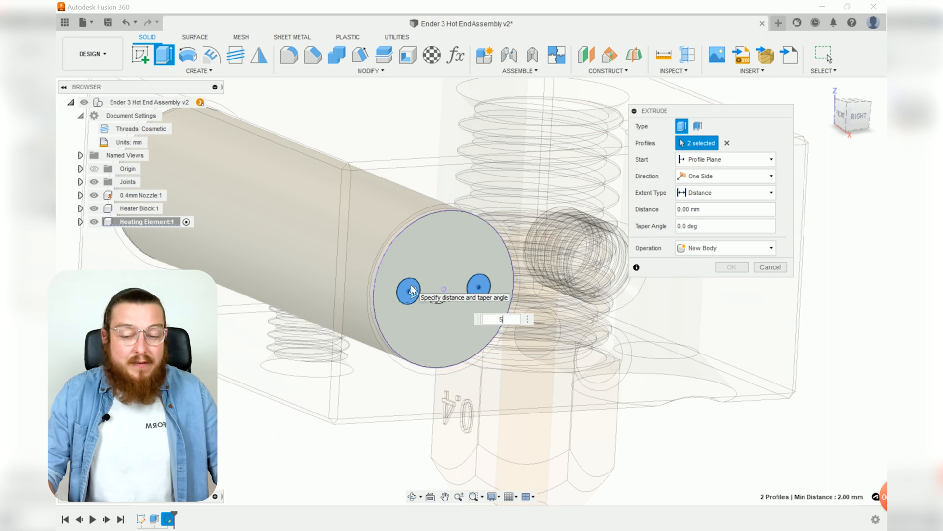
{"action": "type", "text": "5"}
{"action": "left_click", "coordinate": [743, 269]}
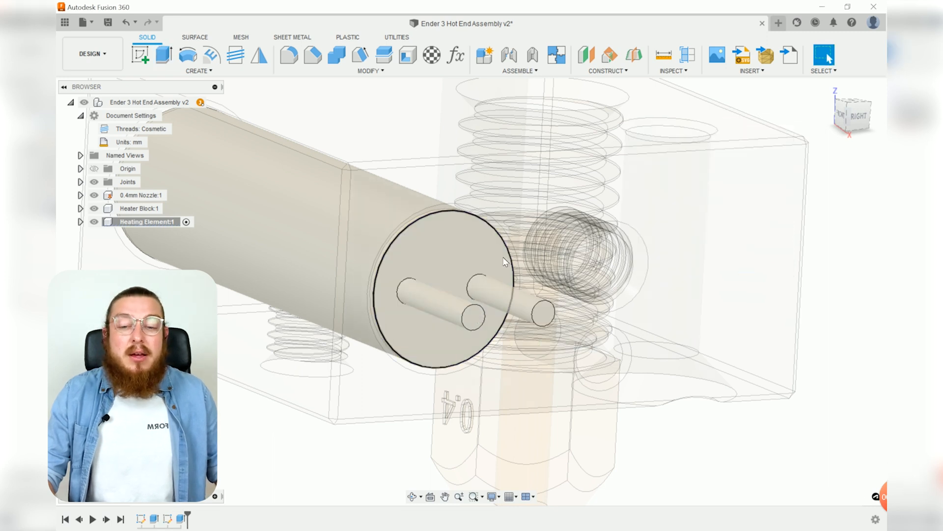
{"action": "scroll", "coordinate": [498, 261], "scroll_direction": "down", "scroll_amount": 5}
{"action": "middle_click_drag", "start_coordinate": [499, 265], "coordinate": [626, 327], "text": "shift"}
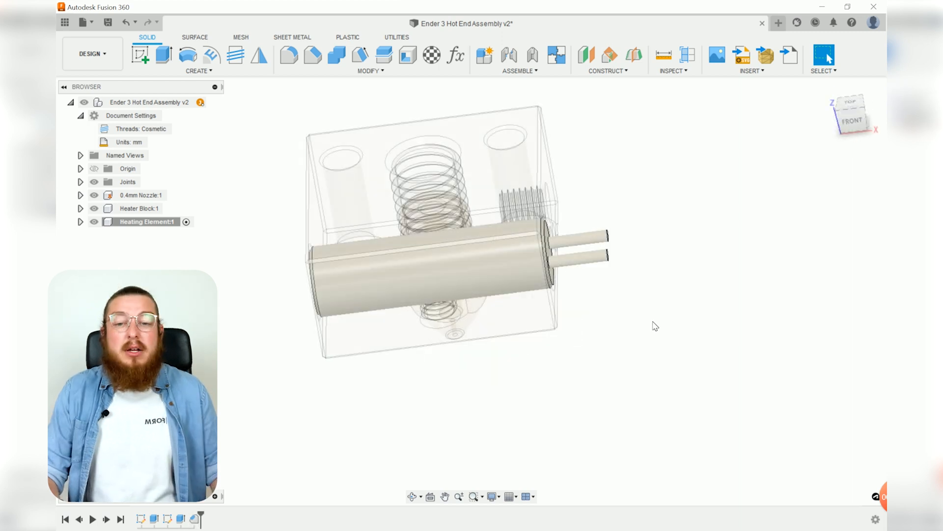
- Activate the top-level assembly and create an internal standard component named Thermistor
{"action": "middle_click_drag", "start_coordinate": [652, 322], "coordinate": [648, 377]}
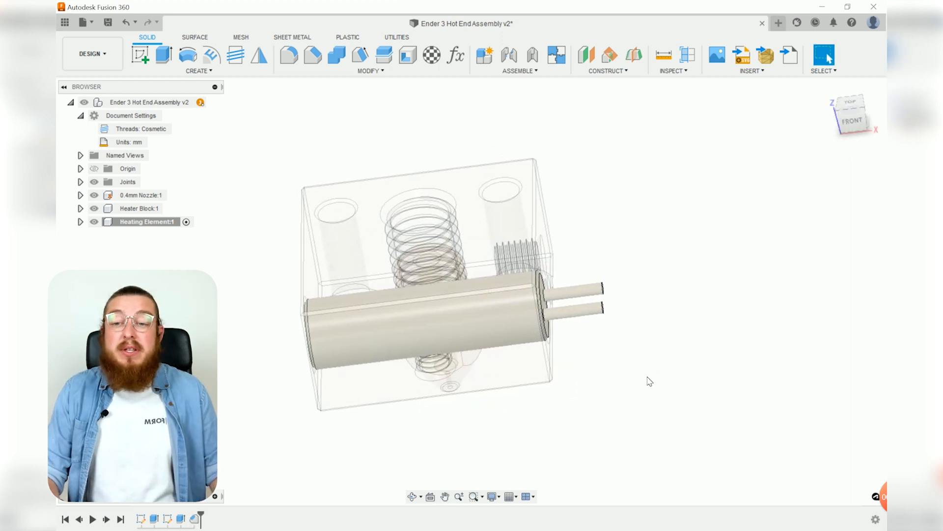
{"action": "left_click", "coordinate": [213, 103]}
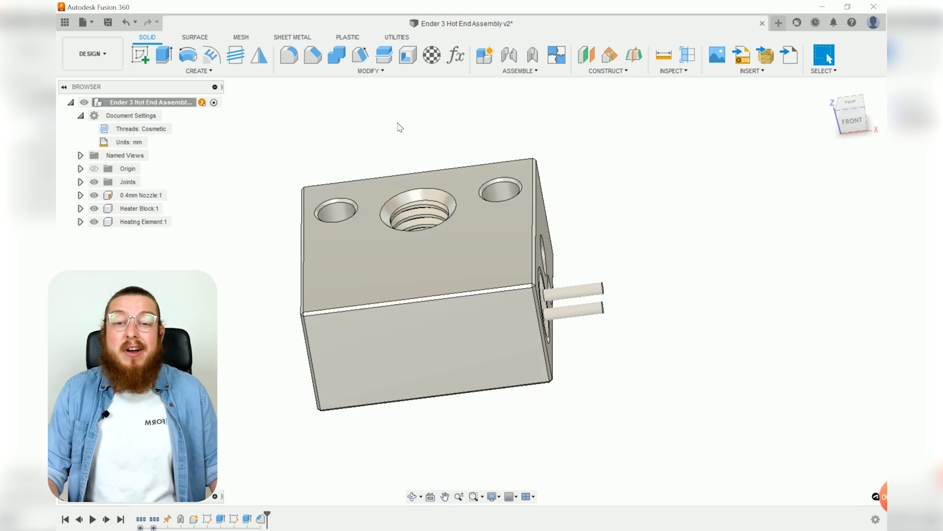
{"action": "left_click", "coordinate": [485, 54]}
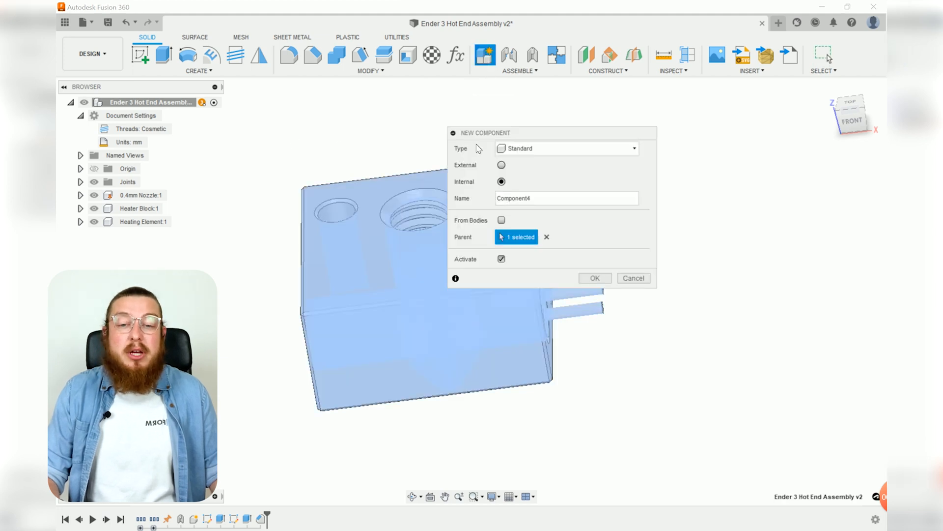
{"action": "left_click_drag", "start_coordinate": [533, 198], "coordinate": [491, 200]}
{"action": "type", "text": "Thermistor"}
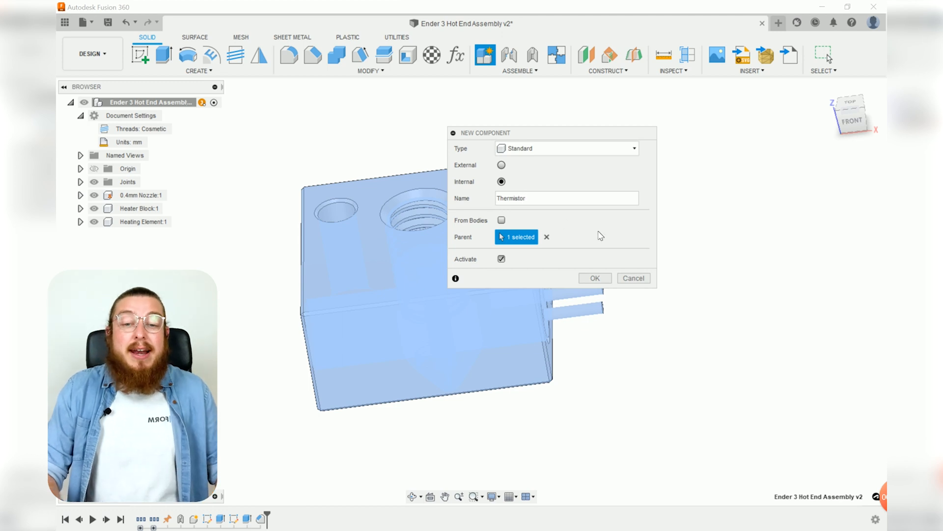
{"action": "left_click", "coordinate": [599, 279]}
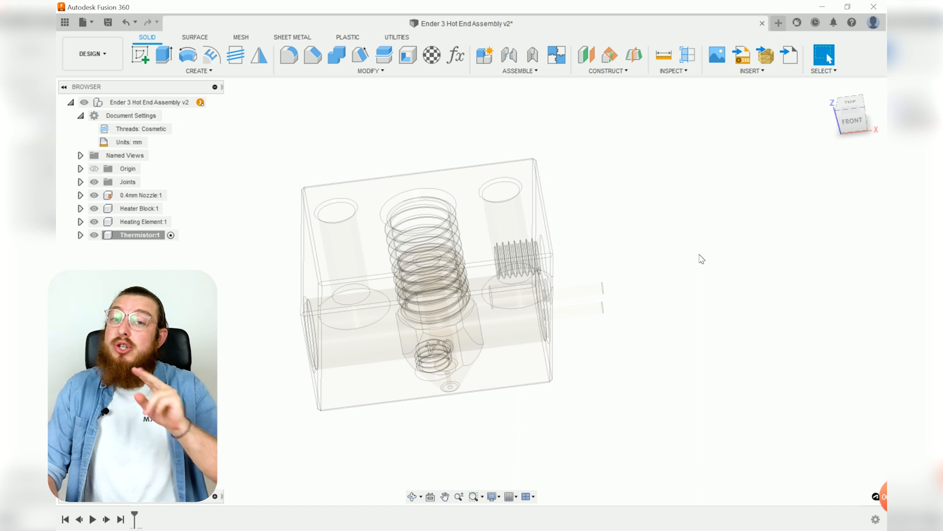
- Examine the small thermistor hole and the neighbouring threaded hole inside the heater block from several angles
{"action": "middle_click_drag", "start_coordinate": [708, 248], "coordinate": [600, 217], "text": "shift"}
{"action": "scroll", "coordinate": [513, 284], "scroll_direction": "up", "scroll_amount": 5}
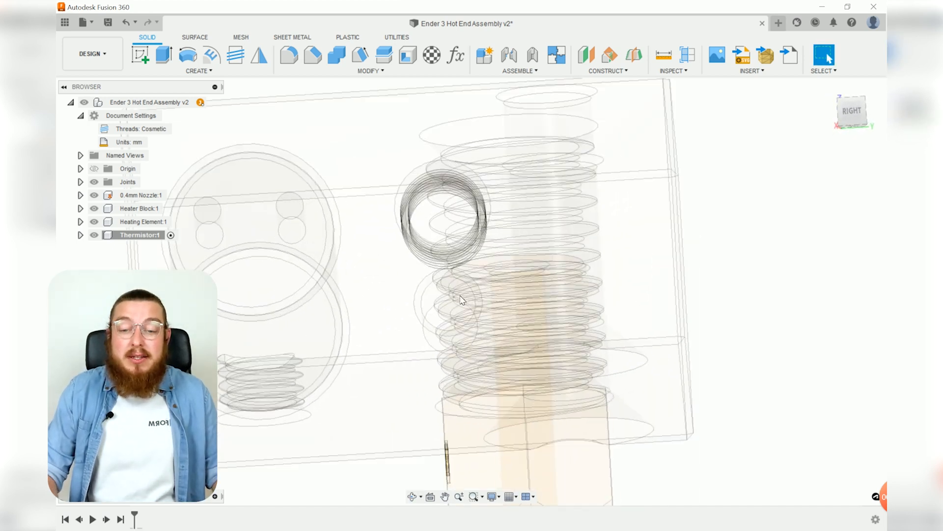
{"action": "scroll", "coordinate": [427, 299], "scroll_direction": "down", "scroll_amount": 3}
{"action": "middle_click_drag", "start_coordinate": [431, 304], "coordinate": [462, 353], "text": "shift"}
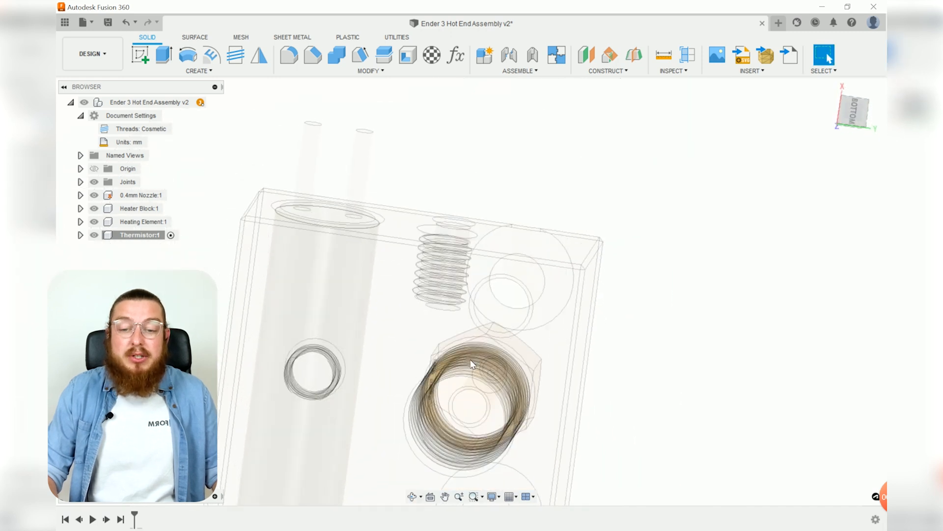
{"action": "middle_click_drag", "start_coordinate": [460, 357], "coordinate": [645, 301], "text": "shift"}
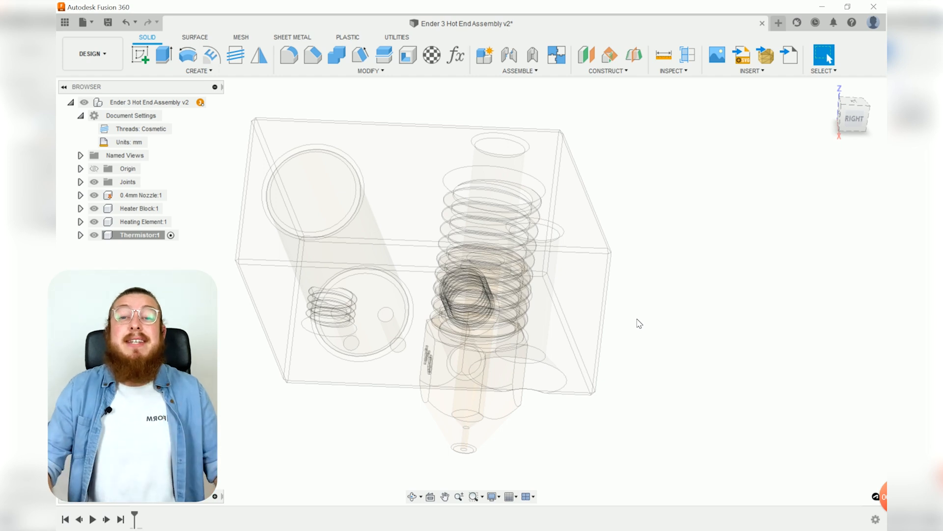
{"action": "middle_click_drag", "start_coordinate": [599, 443], "coordinate": [542, 324], "text": "shift"}
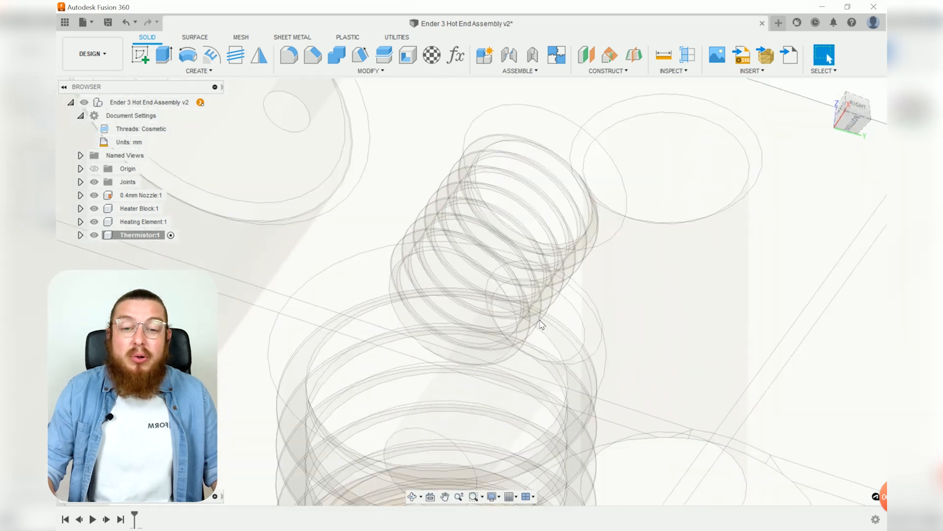
{"action": "scroll", "coordinate": [542, 324], "scroll_direction": "down", "scroll_amount": 5}
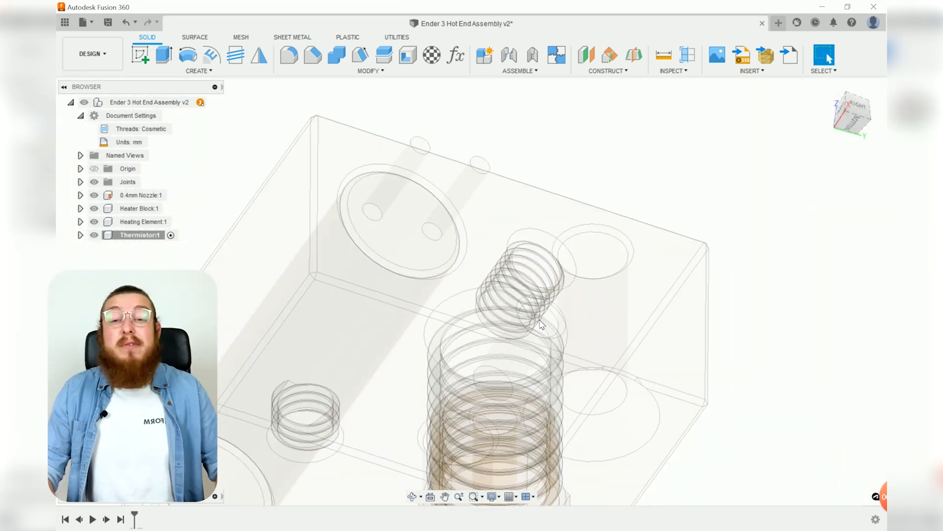
{"action": "middle_click_drag", "start_coordinate": [582, 230], "coordinate": [602, 382], "text": "shift"}
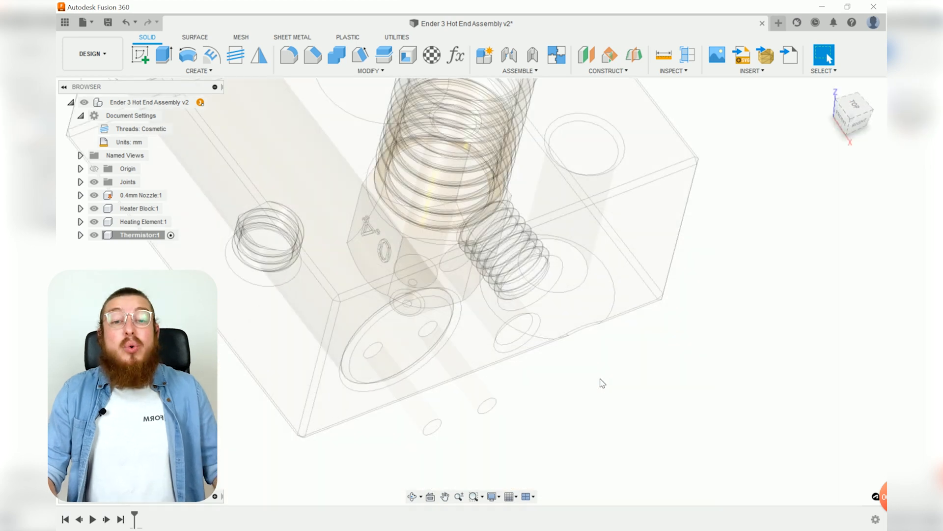
- Create a construction plane offset -1 mm into the heater block from the end face where the heating element wires exit
{"action": "left_click", "coordinate": [589, 57]}
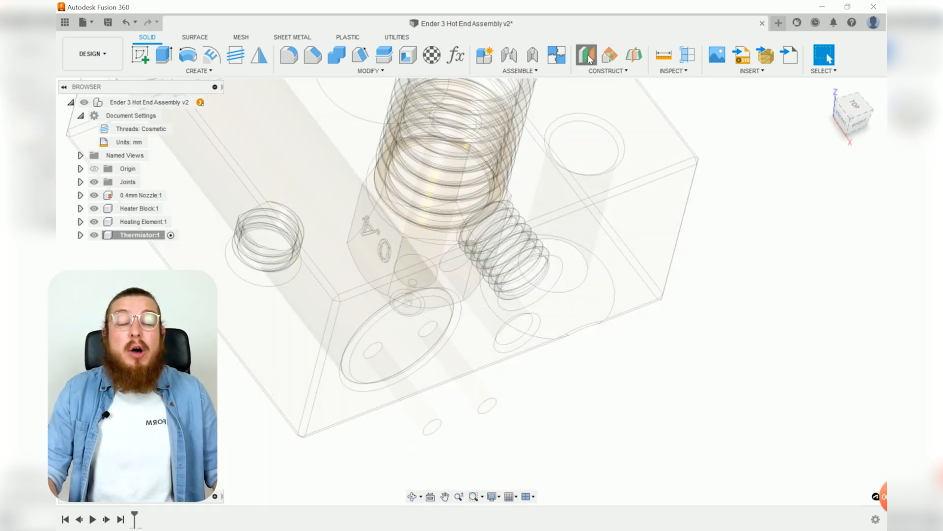
{"action": "left_click", "coordinate": [645, 233]}
{"action": "middle_click_drag", "start_coordinate": [516, 281], "coordinate": [527, 304], "text": "shift"}
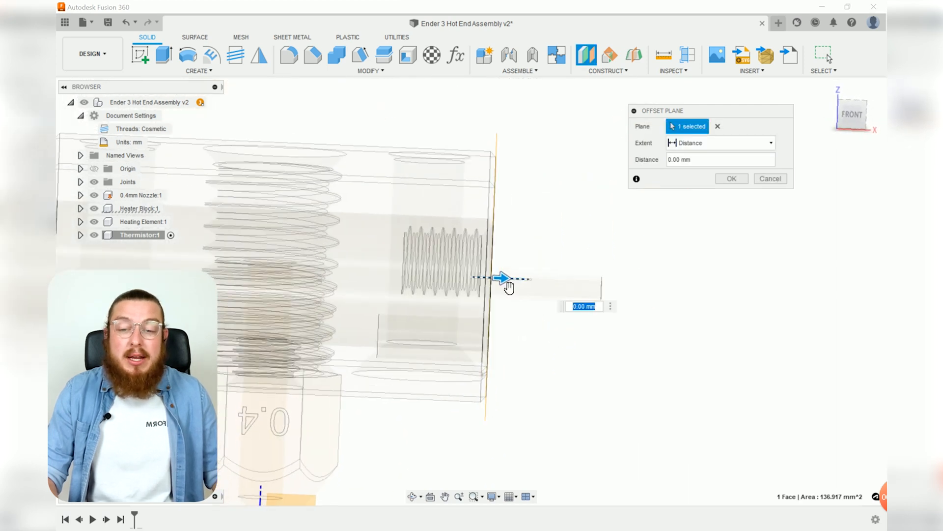
{"action": "left_click_drag", "start_coordinate": [506, 281], "coordinate": [491, 287]}
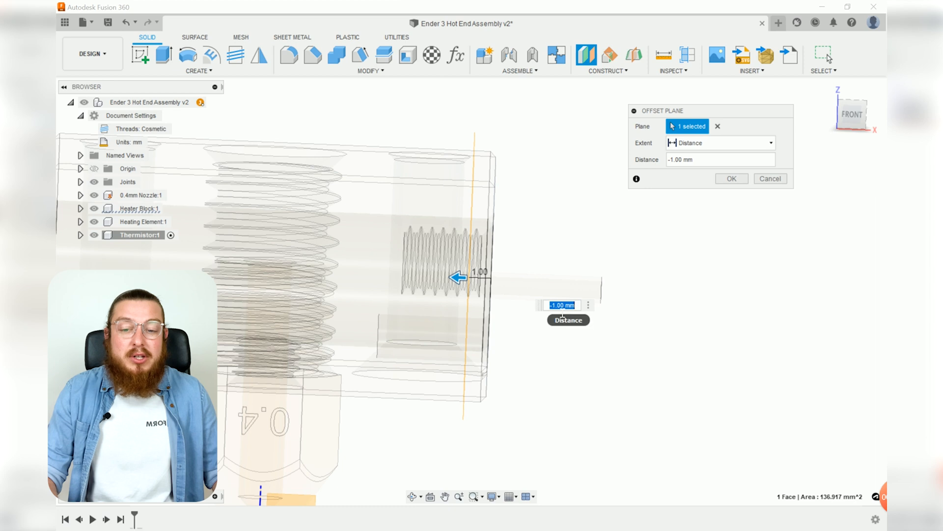
{"action": "left_click", "coordinate": [731, 179]}
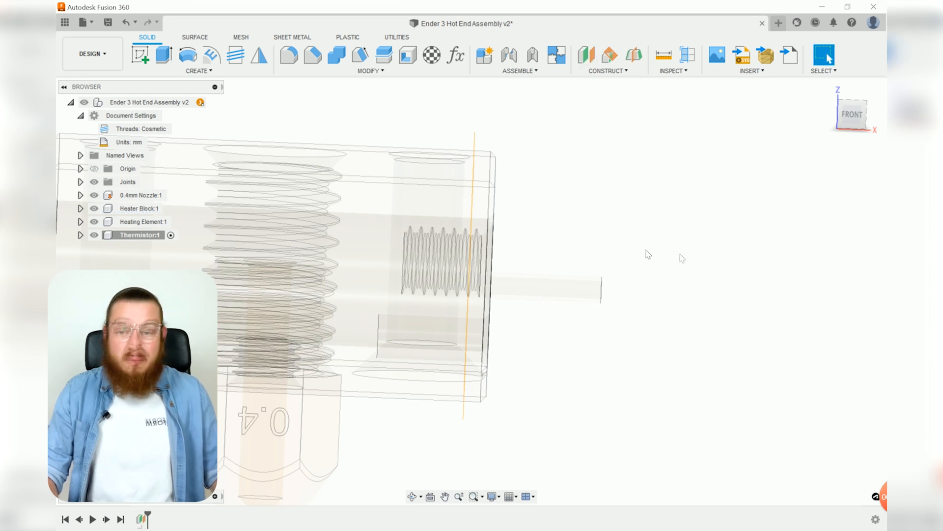
- Sketch on the offset plane, project the inner edge of the small hole below the threaded one, and finish the sketch
{"action": "middle_click_drag", "start_coordinate": [668, 244], "coordinate": [234, 91], "text": "shift"}
{"action": "left_click", "coordinate": [199, 70]}
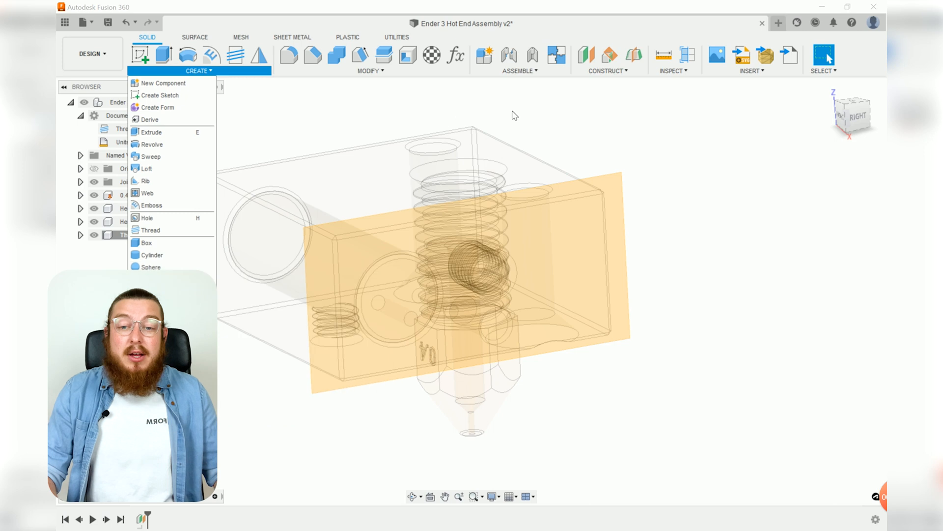
{"action": "left_click", "coordinate": [647, 126]}
{"action": "left_click", "coordinate": [140, 55]}
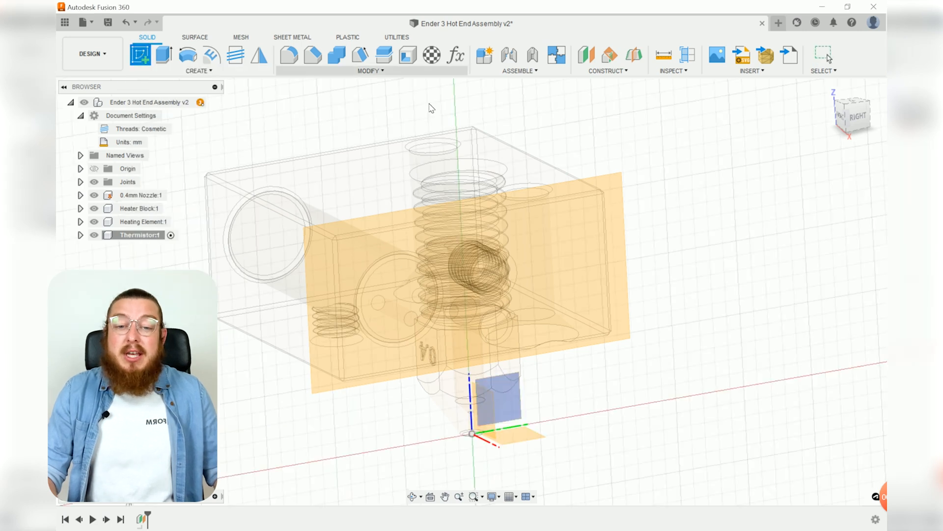
{"action": "left_click", "coordinate": [616, 187]}
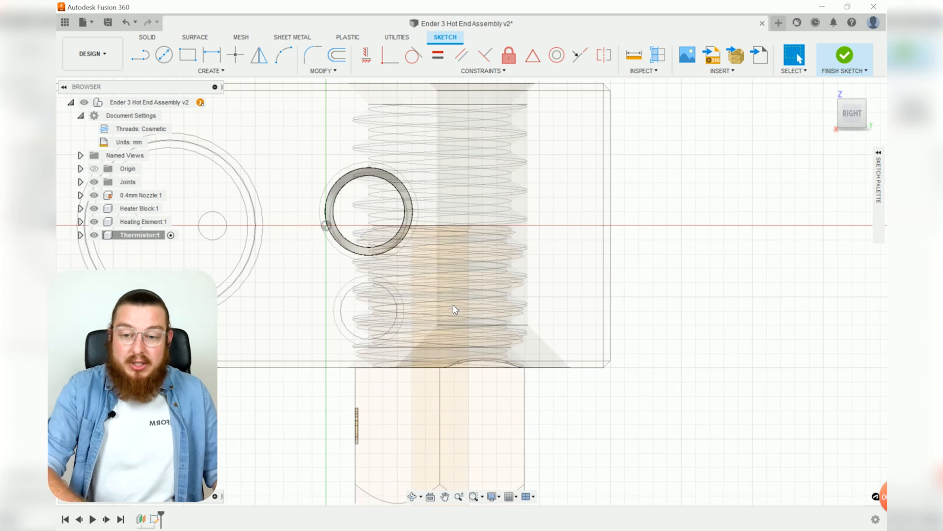
{"action": "key", "text": "p"}
{"action": "scroll", "coordinate": [343, 308], "scroll_direction": "up", "scroll_amount": 5}
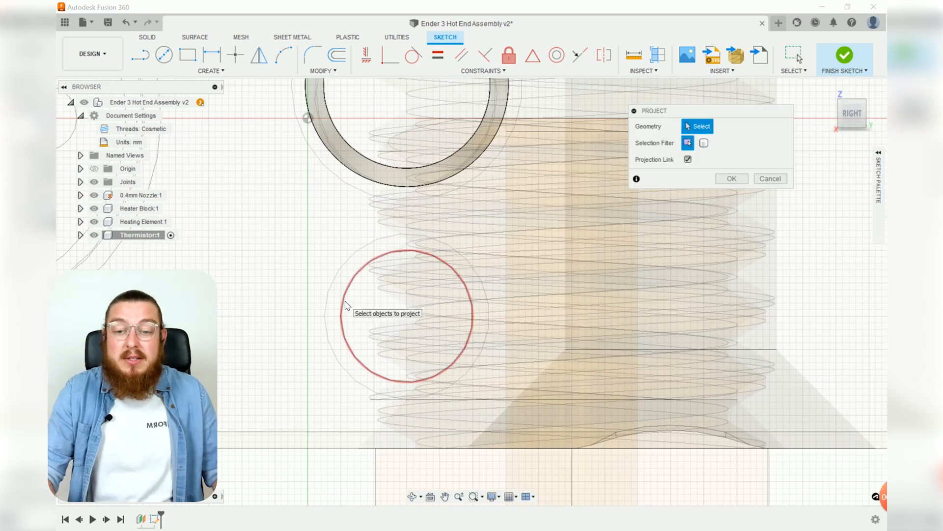
{"action": "left_click", "coordinate": [346, 307]}
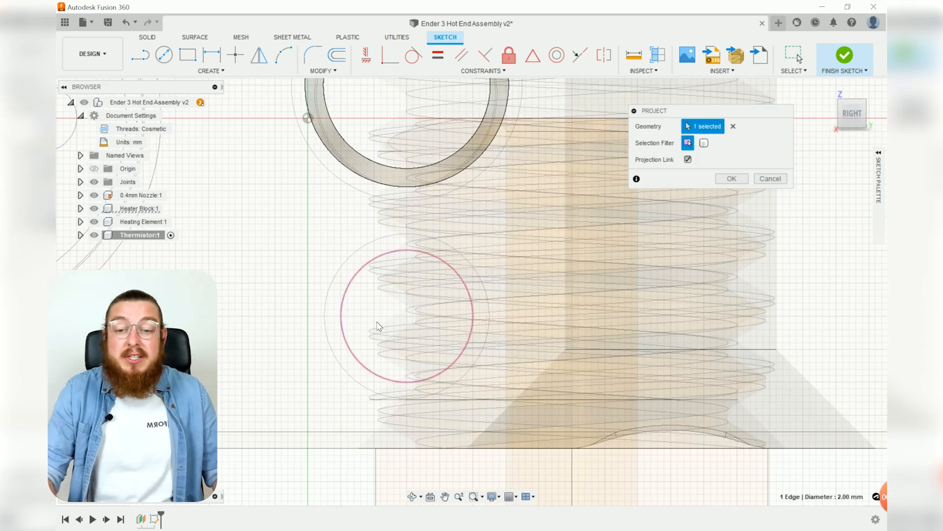
{"action": "left_click", "coordinate": [731, 179]}
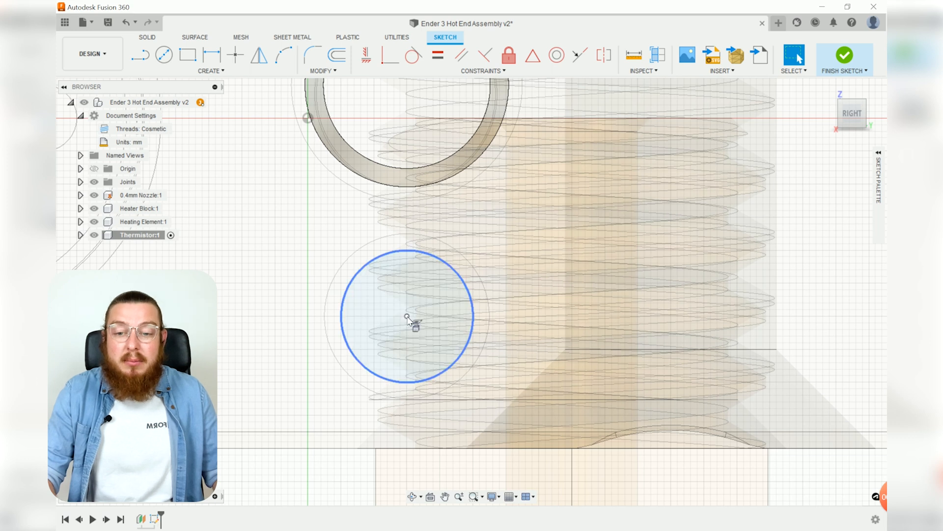
{"action": "scroll", "coordinate": [412, 320], "scroll_direction": "down", "scroll_amount": 5}
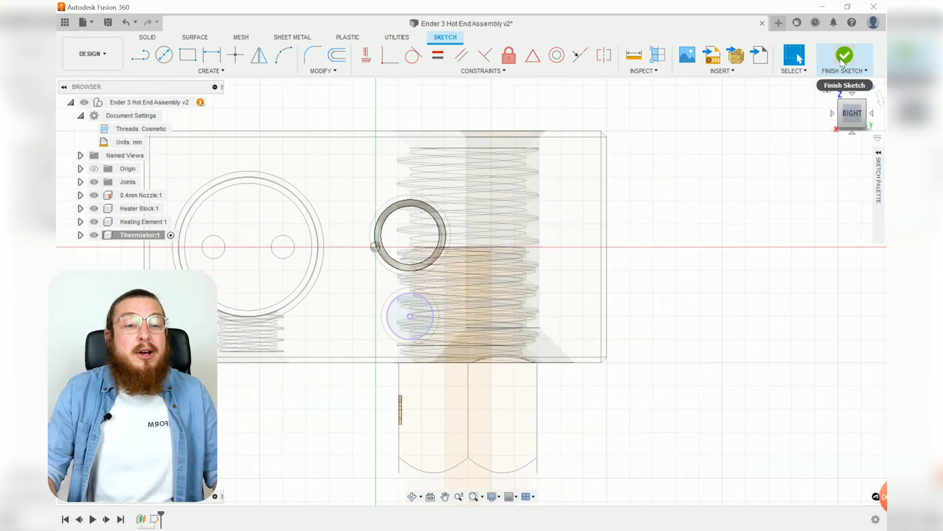
{"action": "left_click", "coordinate": [842, 58]}
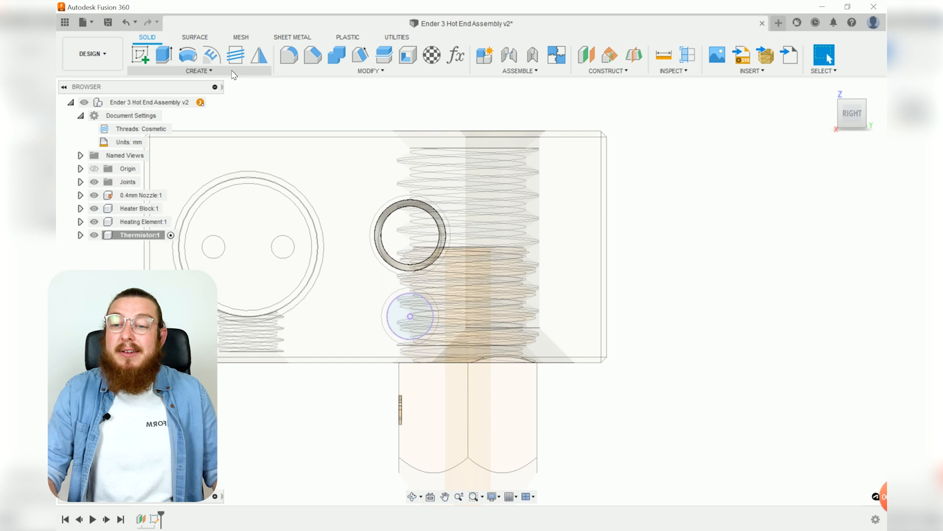
- Create a 2 mm diameter sphere as a new body centred on the projected circle's centre point
{"action": "left_click", "coordinate": [199, 71]}
{"action": "left_click", "coordinate": [143, 267]}
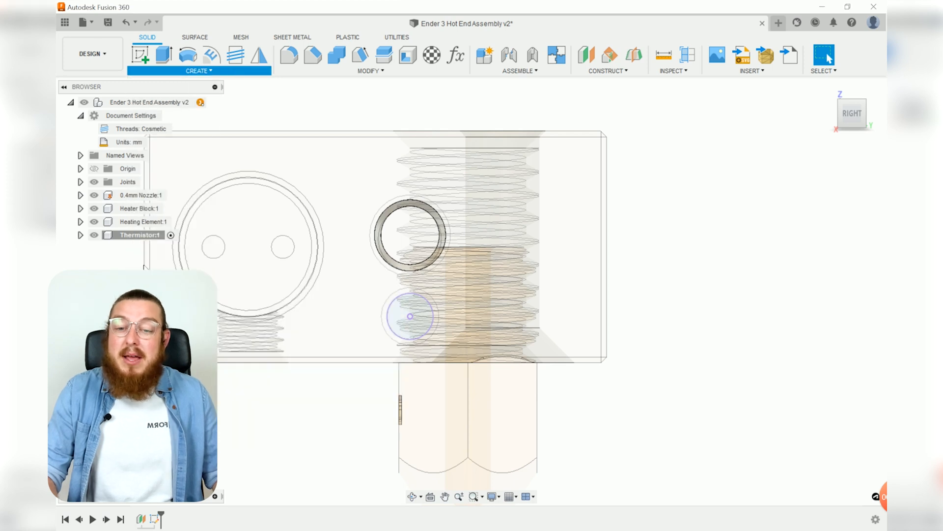
{"action": "scroll", "coordinate": [396, 315], "scroll_direction": "up", "scroll_amount": 4}
{"action": "scroll", "coordinate": [396, 314], "scroll_direction": "up", "scroll_amount": 3}
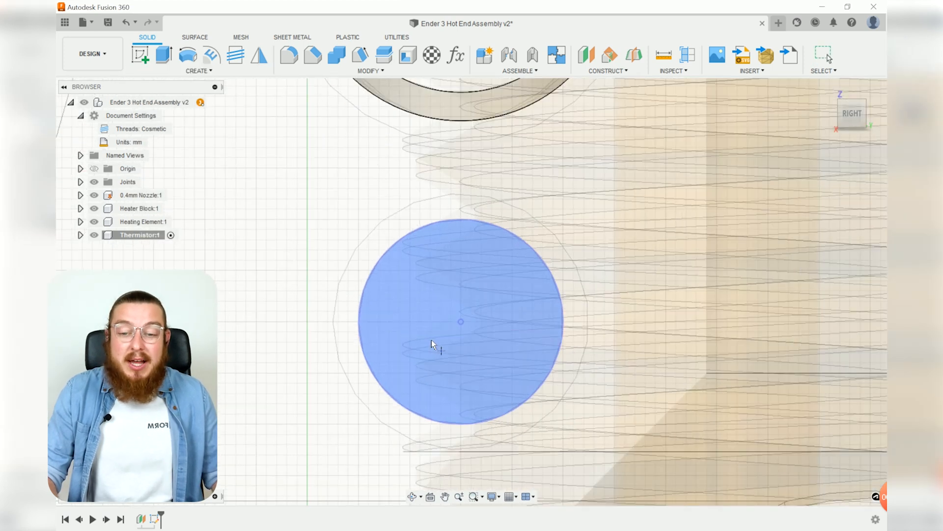
{"action": "left_click", "coordinate": [461, 325]}
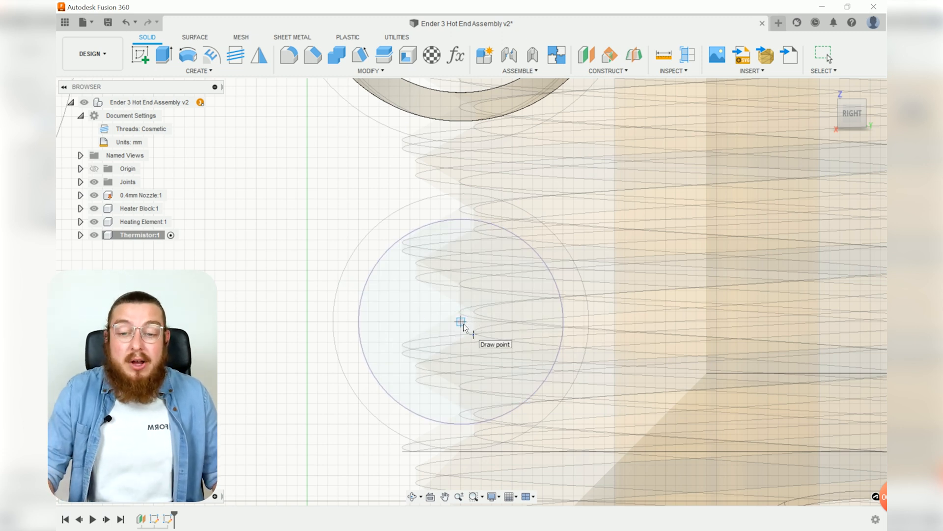
{"action": "left_click", "coordinate": [463, 322]}
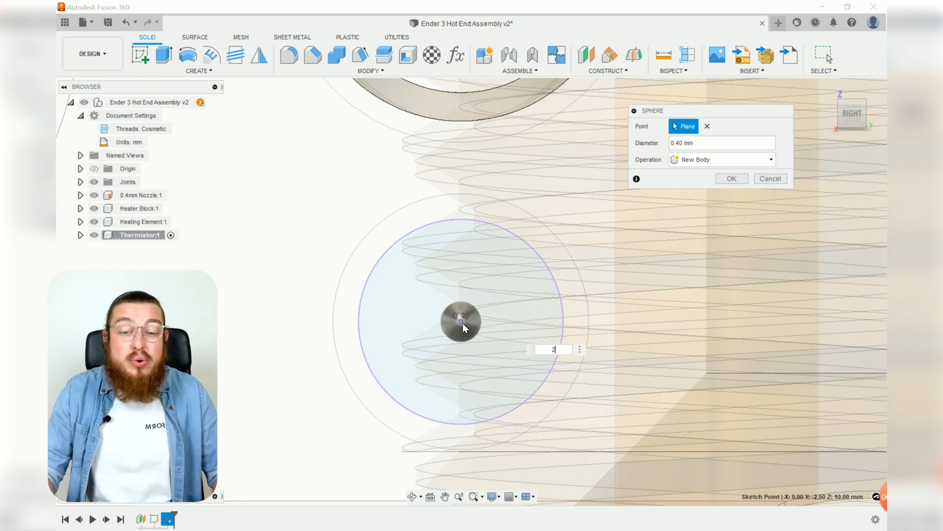
{"action": "type", "text": "2"}
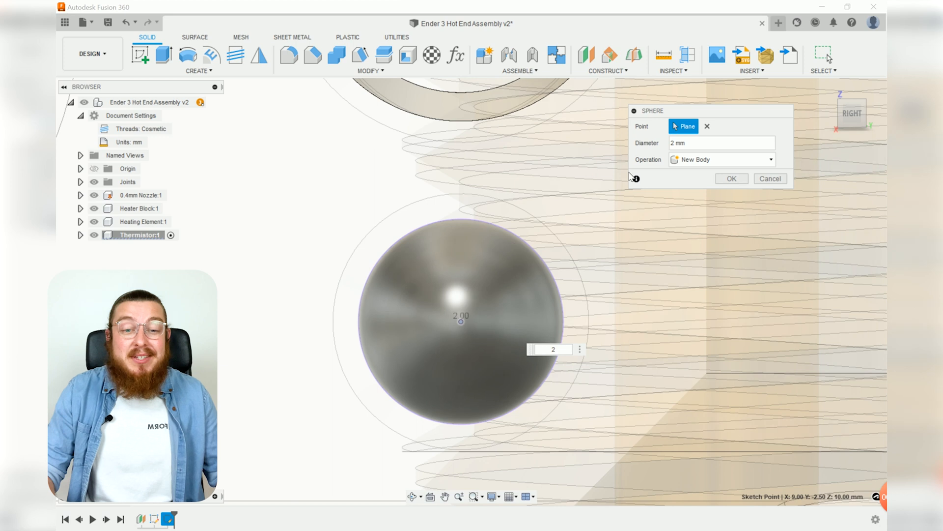
{"action": "left_click", "coordinate": [735, 179]}
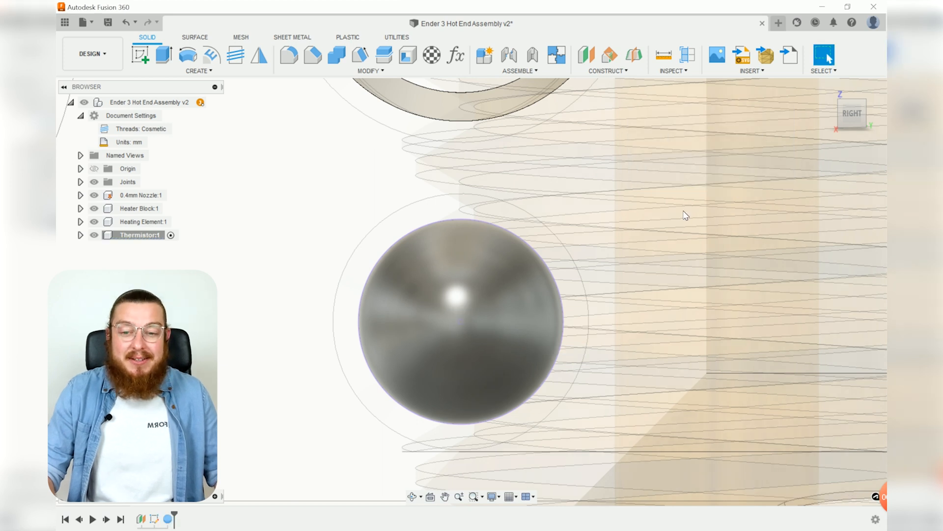
- Start a new sketch on the thermistor component's construction plane that is offset into the heater block
{"action": "scroll", "coordinate": [685, 215], "scroll_direction": "down", "scroll_amount": 5}
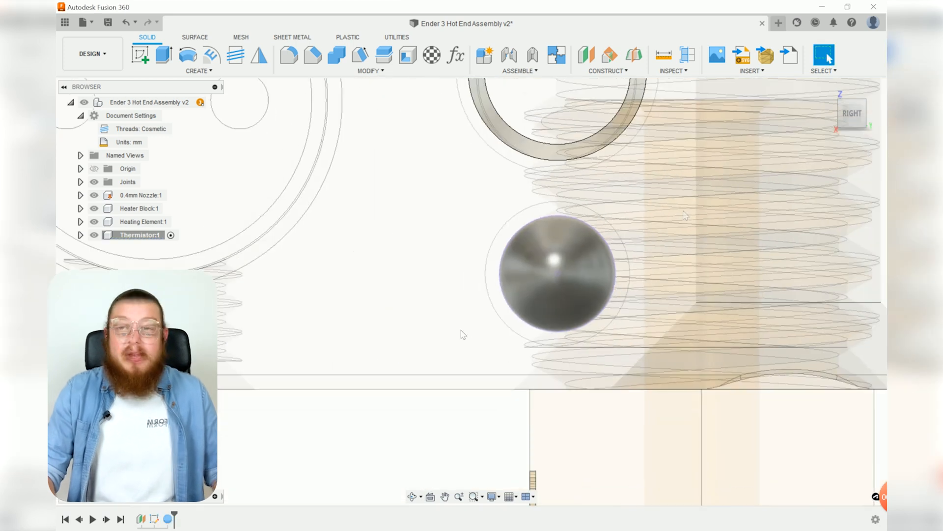
{"action": "left_click", "coordinate": [140, 54]}
{"action": "scroll", "coordinate": [346, 261], "scroll_direction": "down", "scroll_amount": 5}
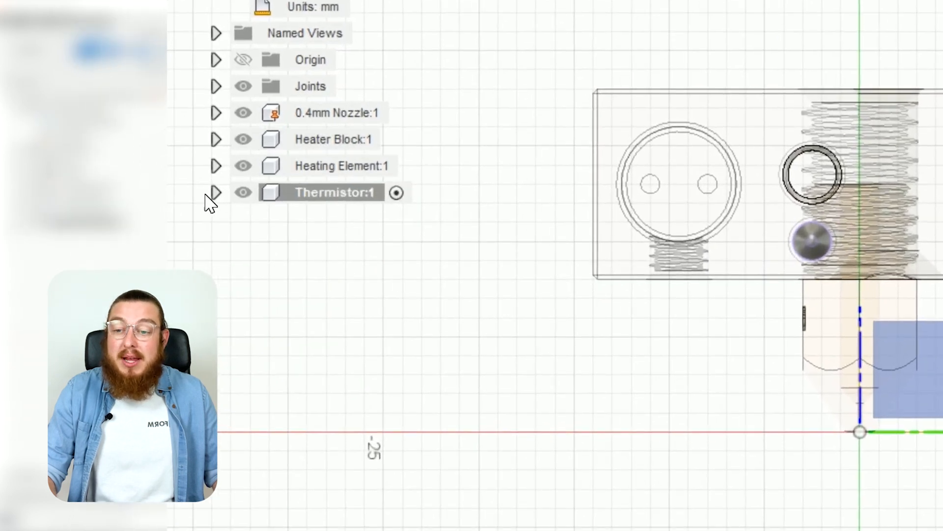
{"action": "left_click", "coordinate": [216, 193]}
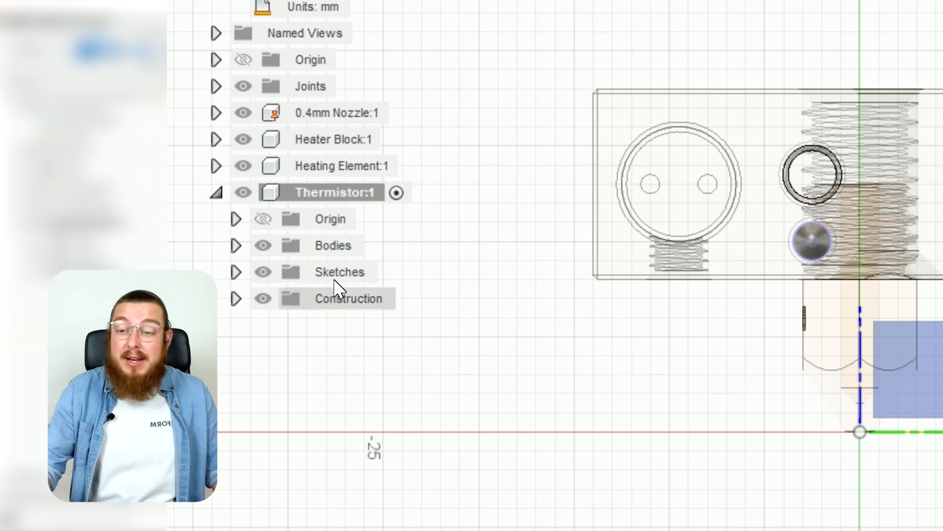
{"action": "left_click", "coordinate": [211, 193]}
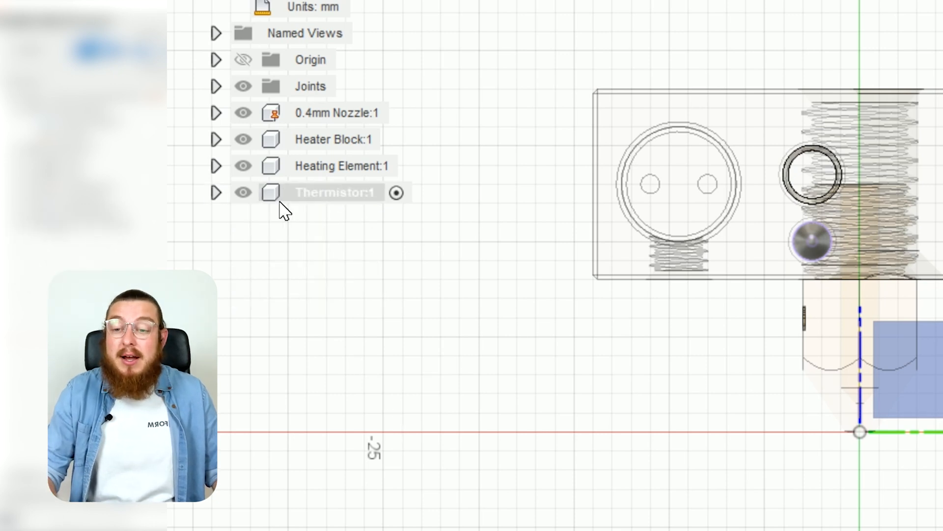
{"action": "left_click", "coordinate": [212, 194]}
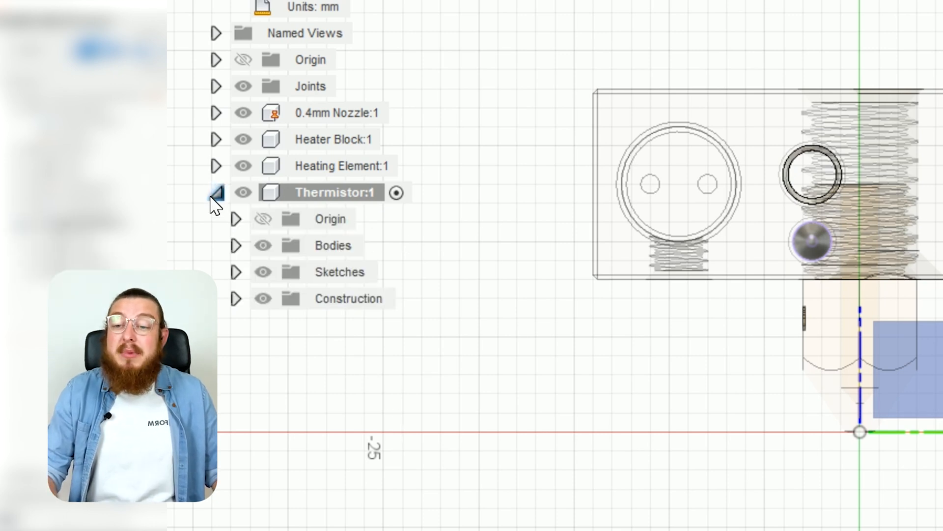
{"action": "left_click", "coordinate": [236, 299]}
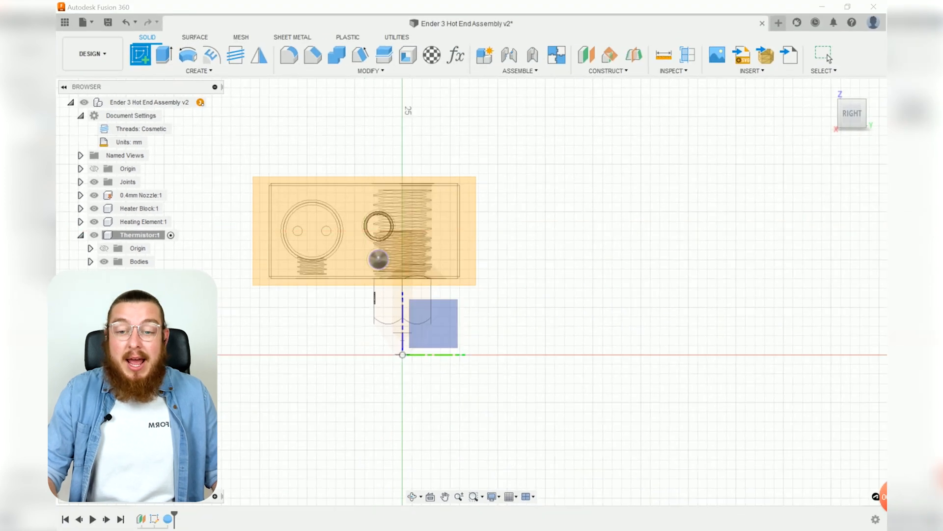
{"action": "scroll", "coordinate": [496, 157], "scroll_direction": "up", "scroll_amount": 3}
{"action": "left_click", "coordinate": [446, 225]}
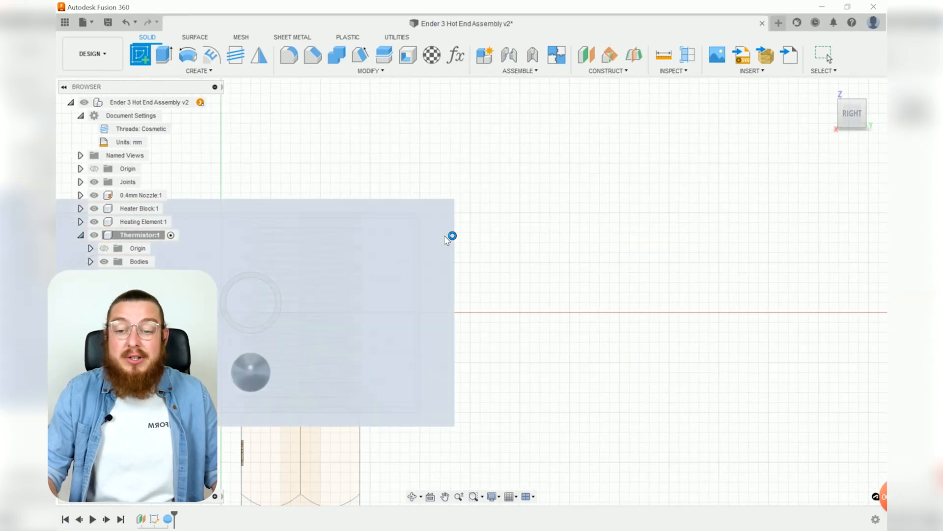
- Project the 2 mm circle around the thermistor bead into the new sketch
{"action": "middle_click_drag", "start_coordinate": [576, 341], "coordinate": [684, 255]}
{"action": "scroll", "coordinate": [495, 332], "scroll_direction": "up", "scroll_amount": 3}
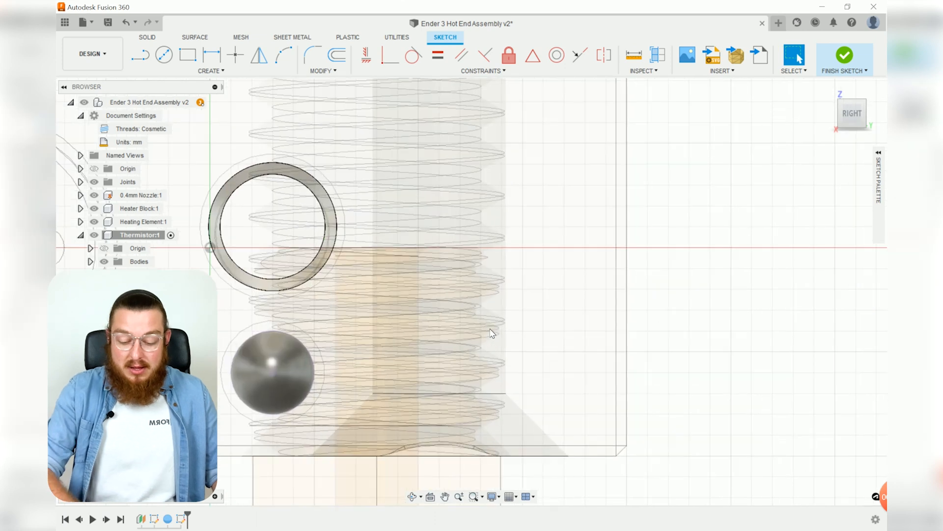
{"action": "middle_click_drag", "start_coordinate": [354, 338], "coordinate": [486, 289]}
{"action": "key", "text": "p"}
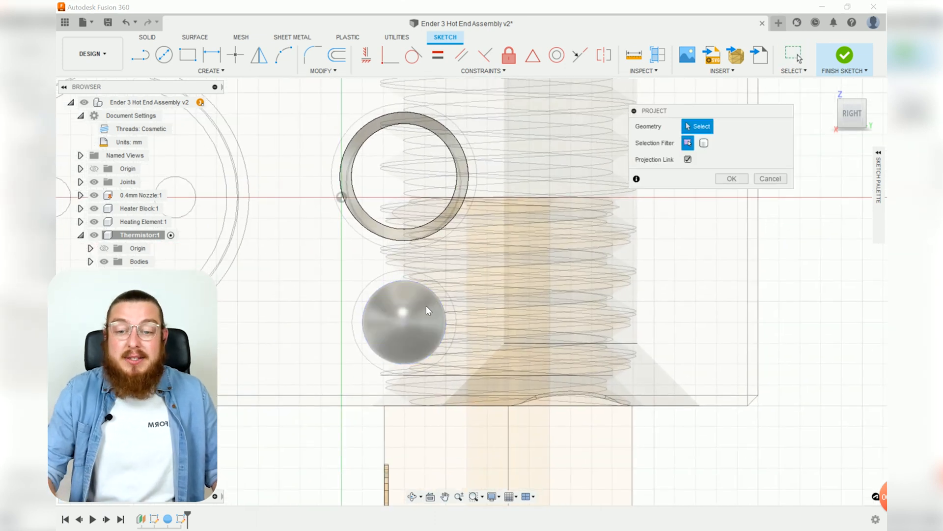
{"action": "left_click", "coordinate": [431, 293]}
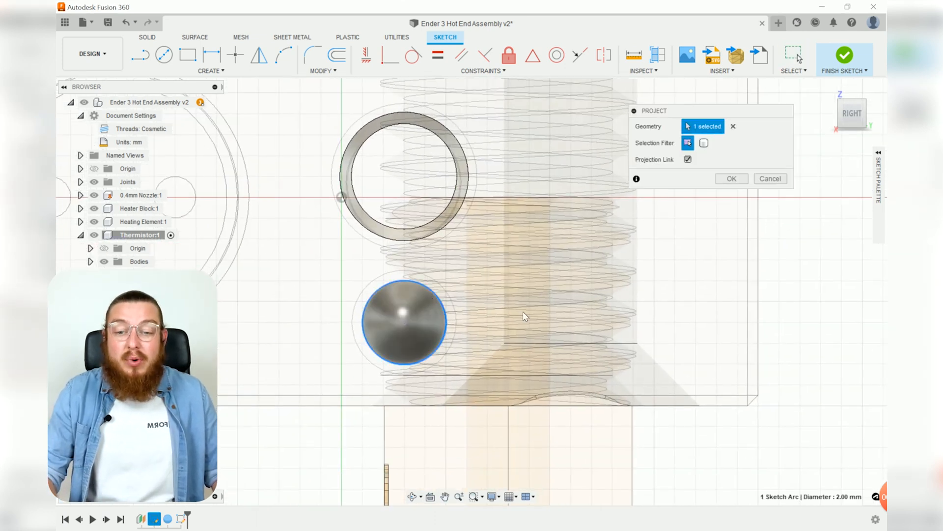
{"action": "left_click", "coordinate": [732, 178]}
{"action": "scroll", "coordinate": [405, 328], "scroll_direction": "up", "scroll_amount": 5}
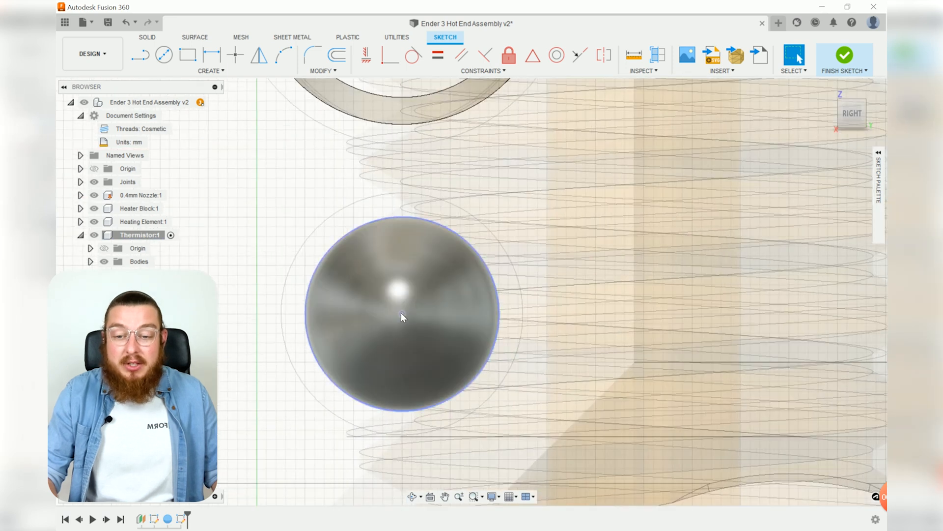
- Draw two small circles inside the projected circle, one on each side of its centre, the first about 0.45 mm in diameter
{"action": "key", "text": "c"}
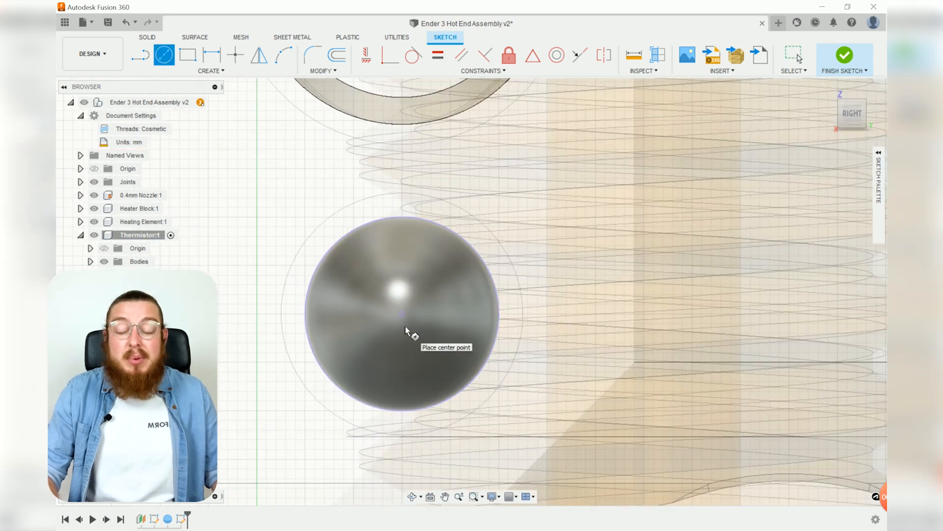
{"action": "left_click", "coordinate": [363, 314]}
{"action": "left_click", "coordinate": [382, 327]}
{"action": "left_click", "coordinate": [450, 324]}
{"action": "left_click", "coordinate": [461, 330]}
{"action": "key", "text": "Escape"}
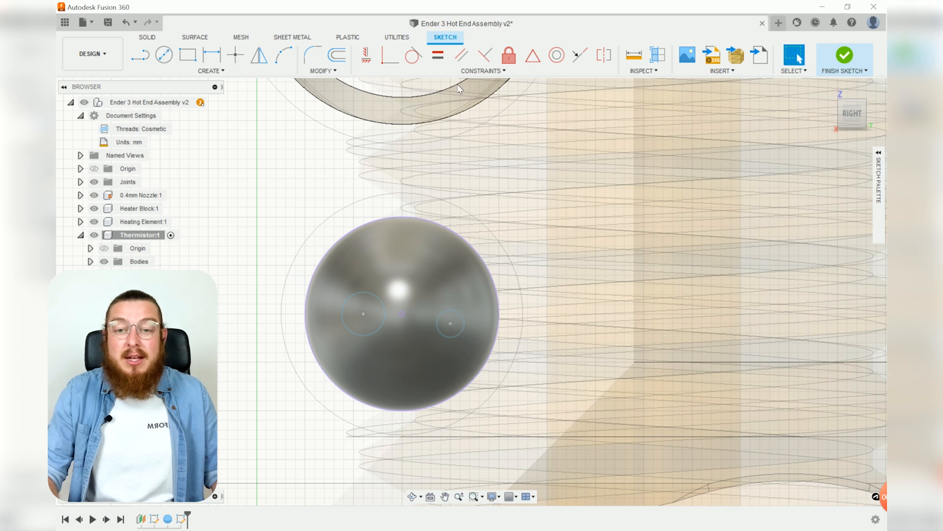
- Constrain the two small circles to equal size and align their centres horizontally with the projected circle's centre
{"action": "left_click", "coordinate": [438, 54]}
{"action": "left_click", "coordinate": [363, 292]}
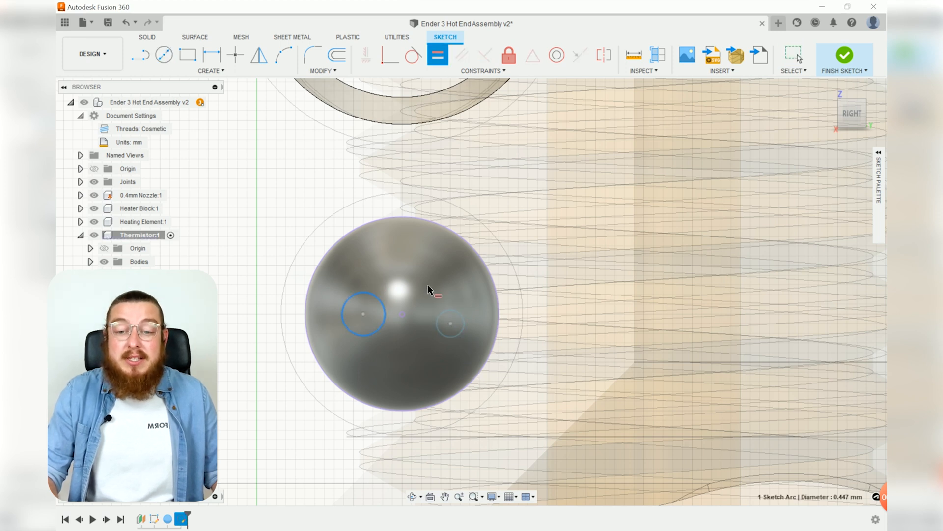
{"action": "left_click", "coordinate": [453, 310]}
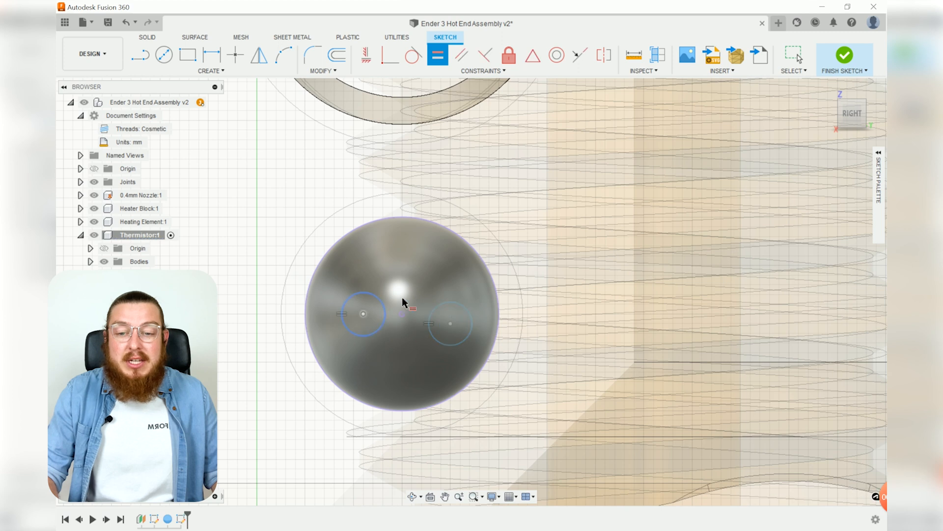
{"action": "key", "text": "Escape"}
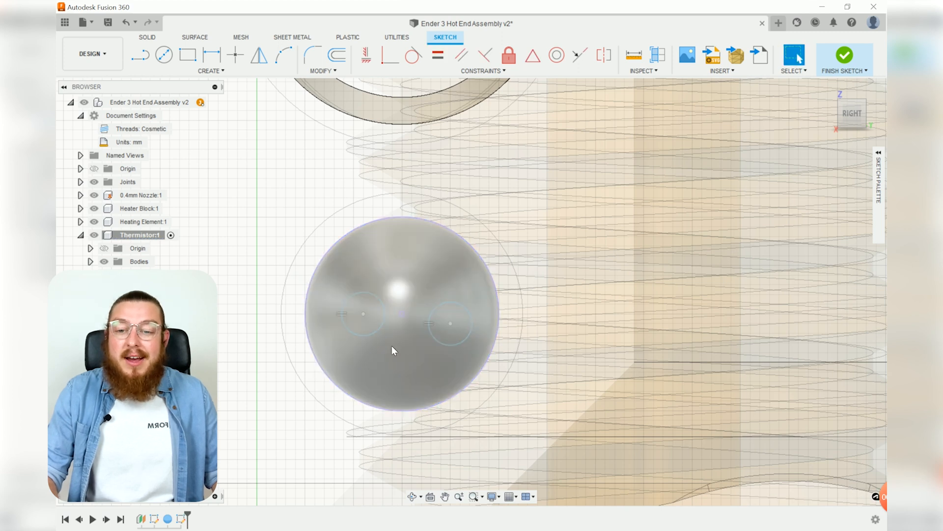
{"action": "left_click", "coordinate": [363, 314]}
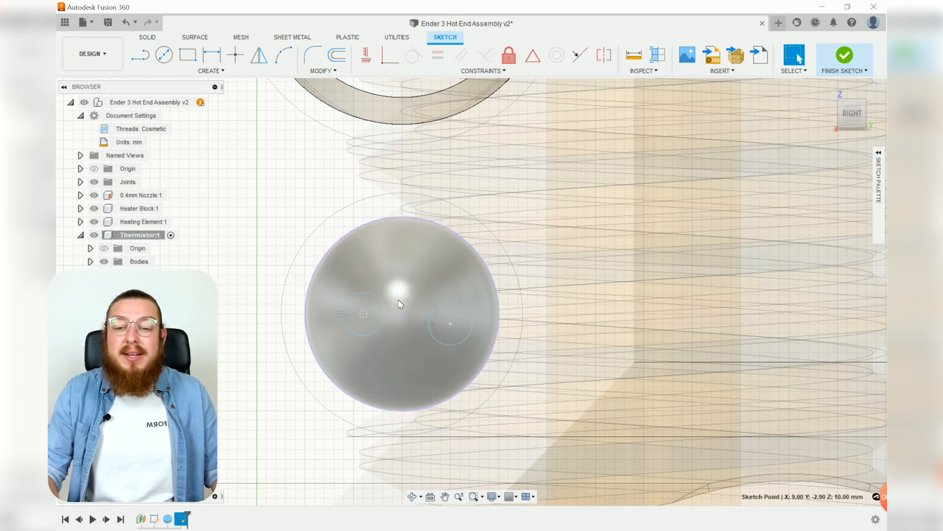
{"action": "left_click", "coordinate": [450, 323]}
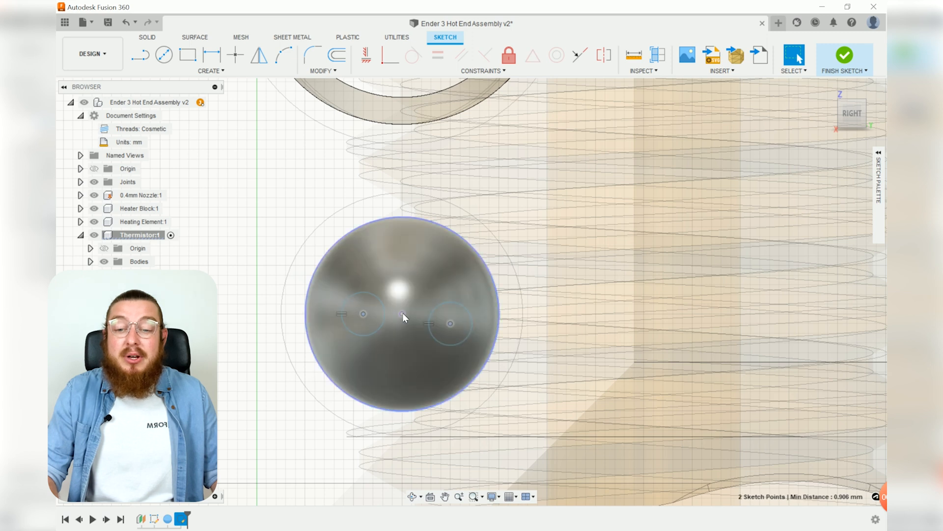
{"action": "left_click", "coordinate": [403, 314]}
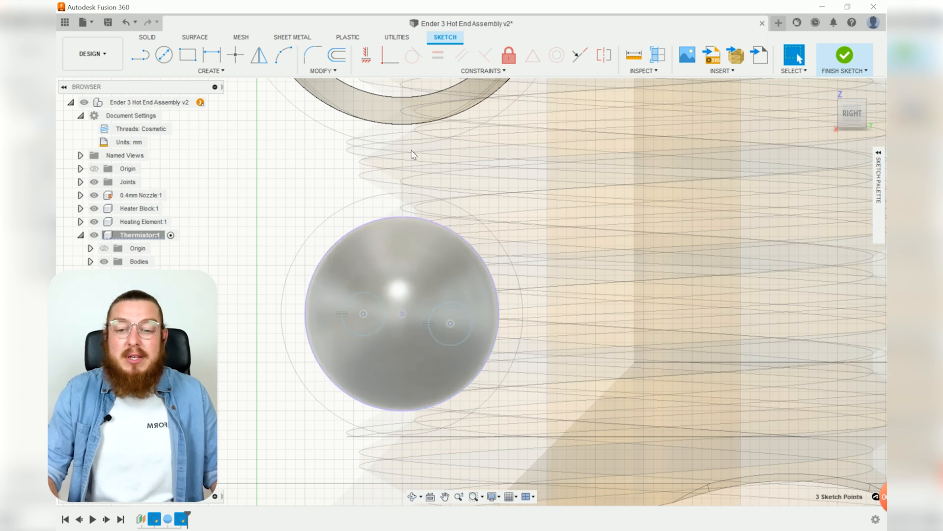
{"action": "left_click", "coordinate": [364, 55]}
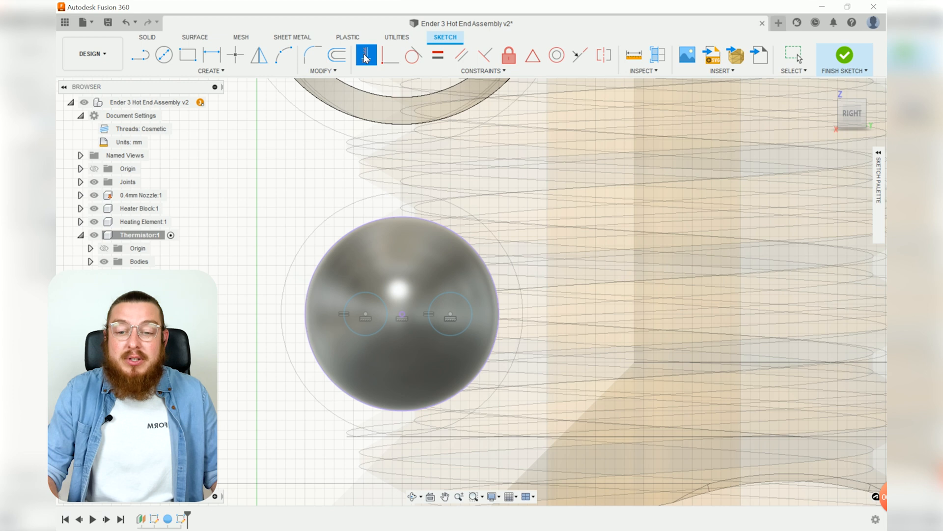
- Dimension one of the two equal lead circles to a diameter of 0.25 mm
{"action": "key", "text": "d"}
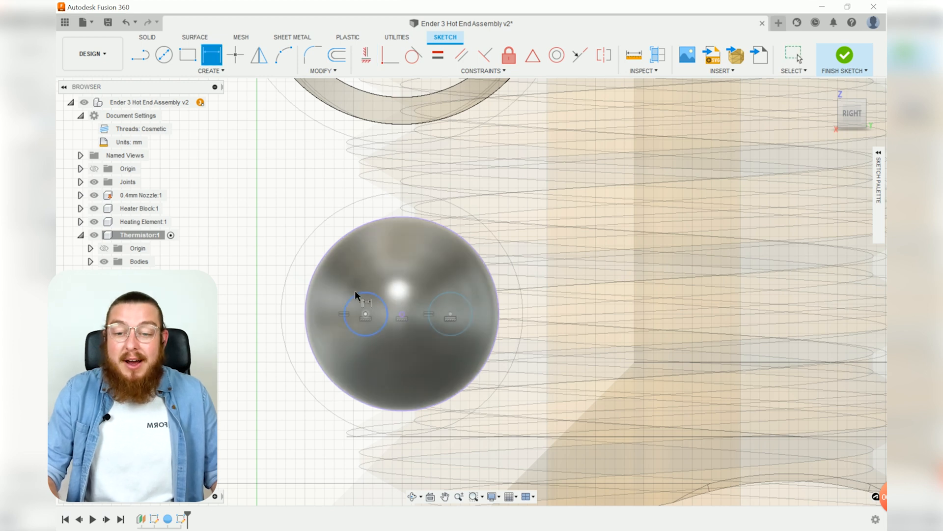
{"action": "left_click", "coordinate": [358, 295]}
{"action": "left_click", "coordinate": [289, 248]}
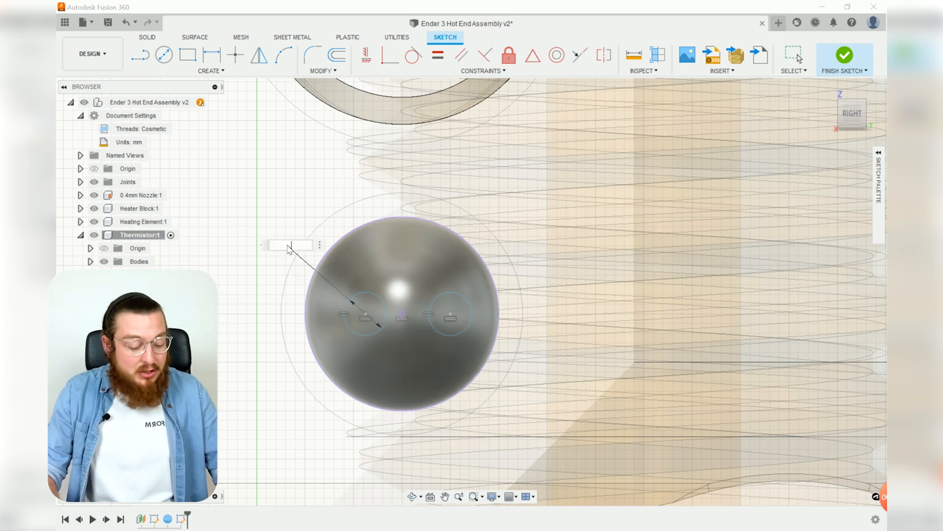
{"action": "type", "text": ".25"}
{"action": "key", "text": "Return"}
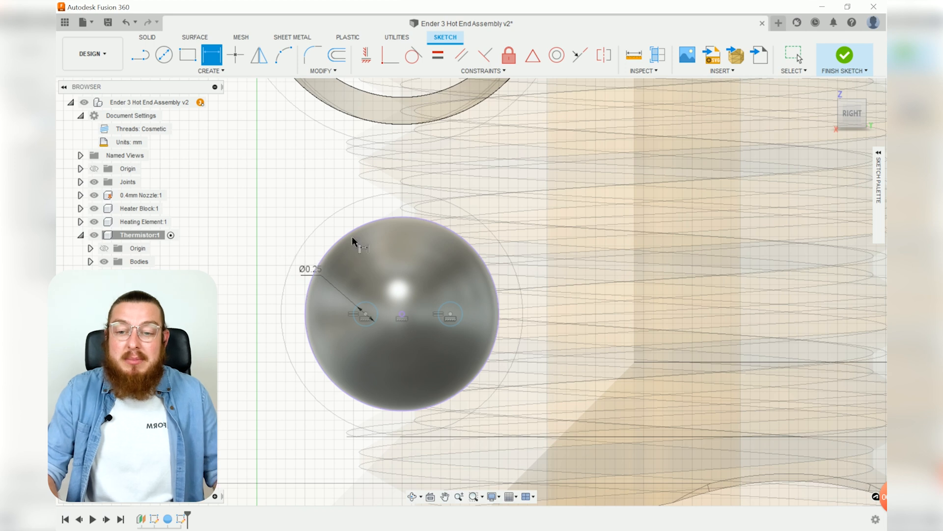
- Dimension each lead circle's centre 0.5 mm from the projected circle's centre and finish the sketch
{"action": "left_click", "coordinate": [365, 314]}
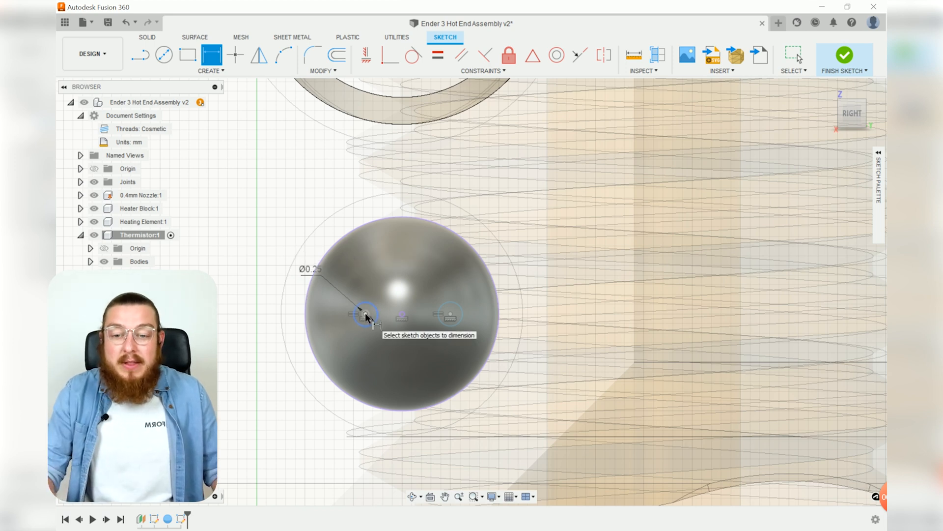
{"action": "left_click", "coordinate": [401, 315]}
{"action": "left_click", "coordinate": [389, 289]}
{"action": "type", "text": "1"}
{"action": "key", "text": "Return"}
{"action": "double_click", "coordinate": [373, 279]}
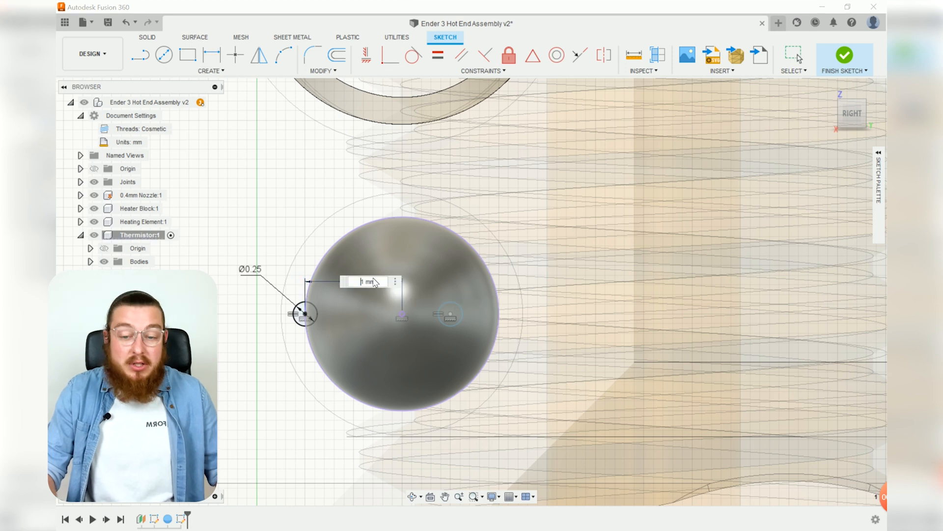
{"action": "type", "text": "0.5"}
{"action": "key", "text": "Return"}
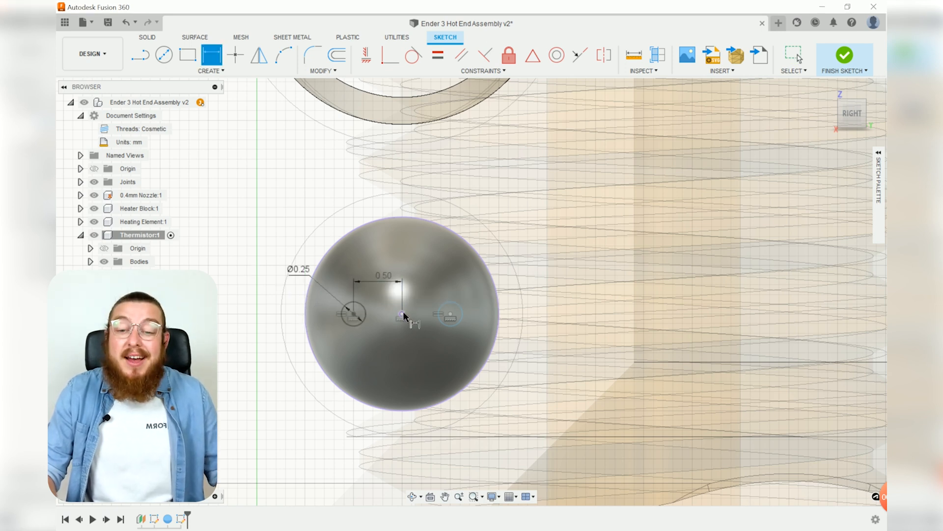
{"action": "double_click", "coordinate": [432, 284]}
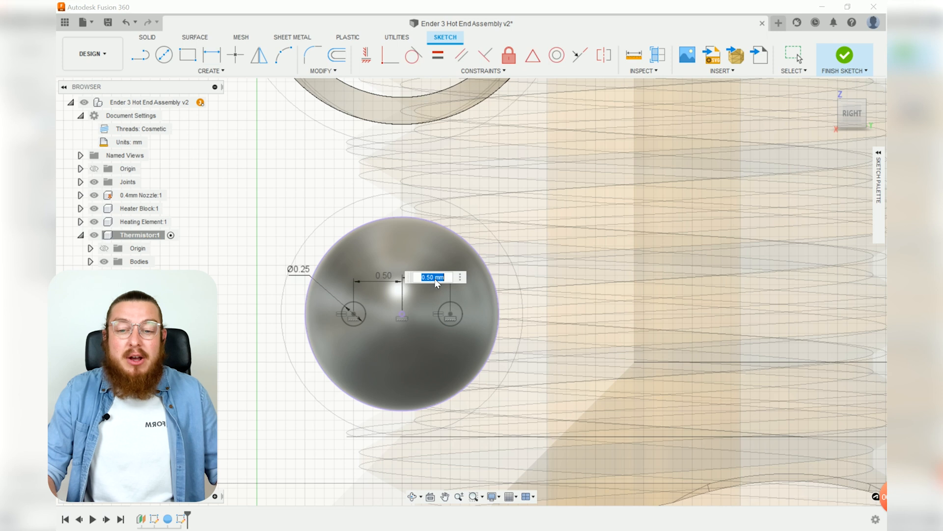
{"action": "type", "text": ".5"}
{"action": "key", "text": "Return"}
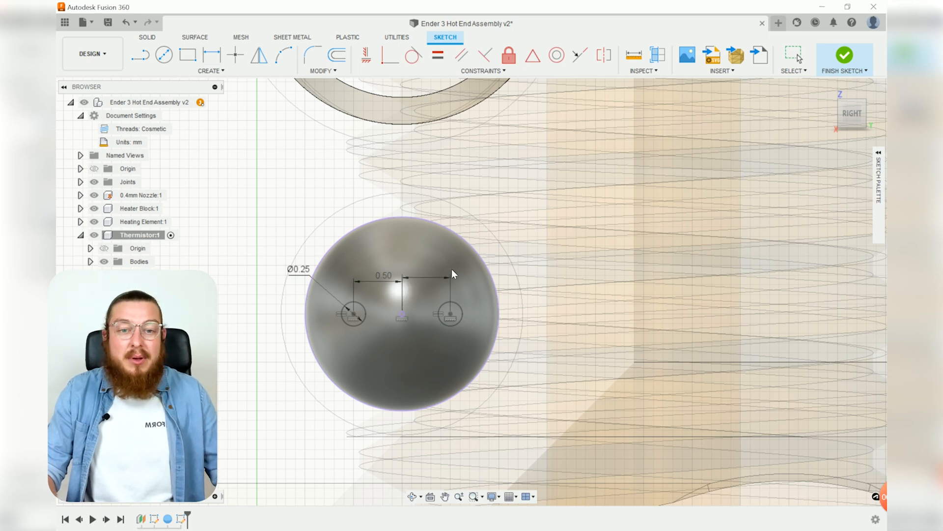
{"action": "left_click", "coordinate": [841, 58]}
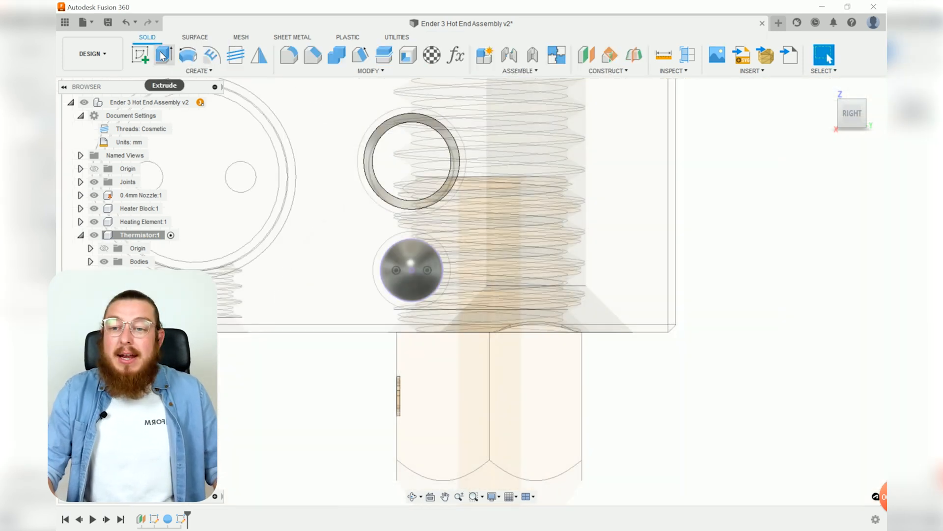
- Hide the thermistor's bodies and set up a 5 mm extrusion of the two small lead circles
{"action": "left_click", "coordinate": [162, 55]}
{"action": "scroll", "coordinate": [393, 255], "scroll_direction": "up", "scroll_amount": 5}
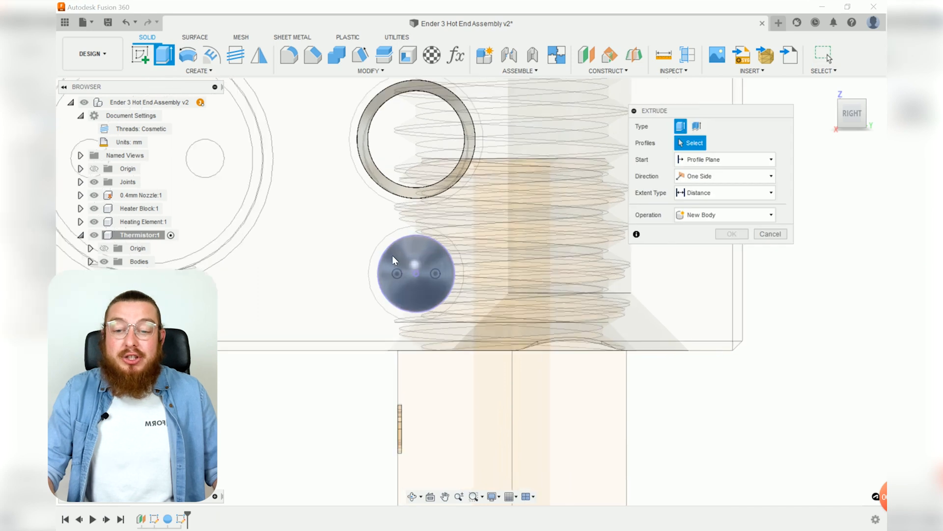
{"action": "middle_click_drag", "start_coordinate": [416, 310], "coordinate": [435, 286], "text": "shift"}
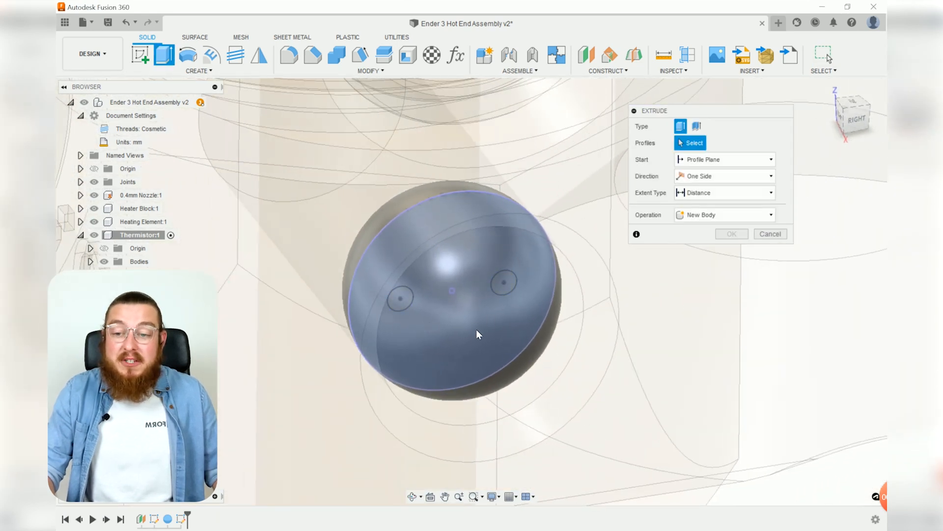
{"action": "left_click", "coordinate": [104, 261]}
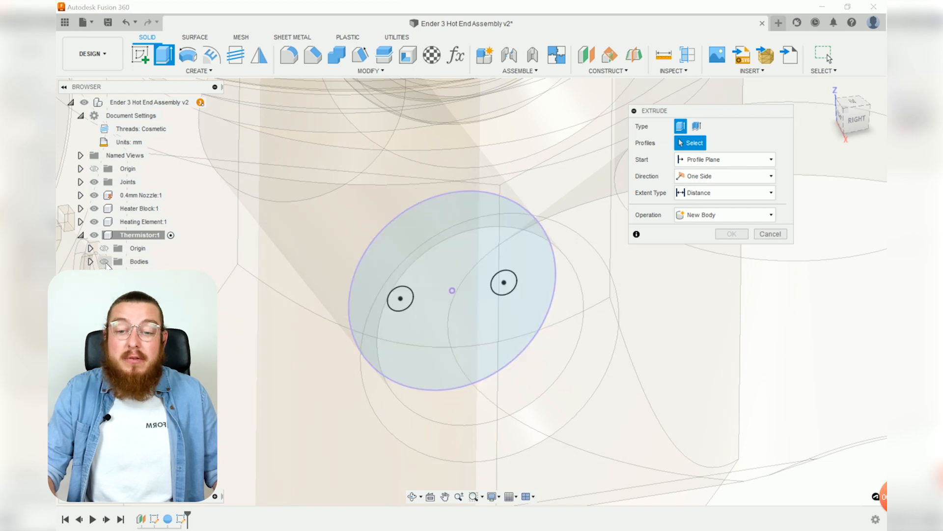
{"action": "left_click", "coordinate": [409, 297]}
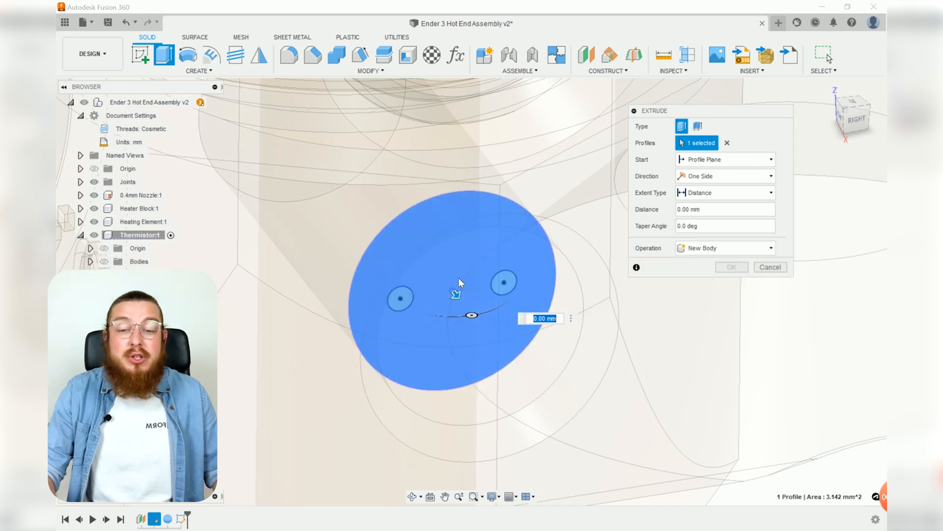
{"action": "left_click", "coordinate": [460, 255]}
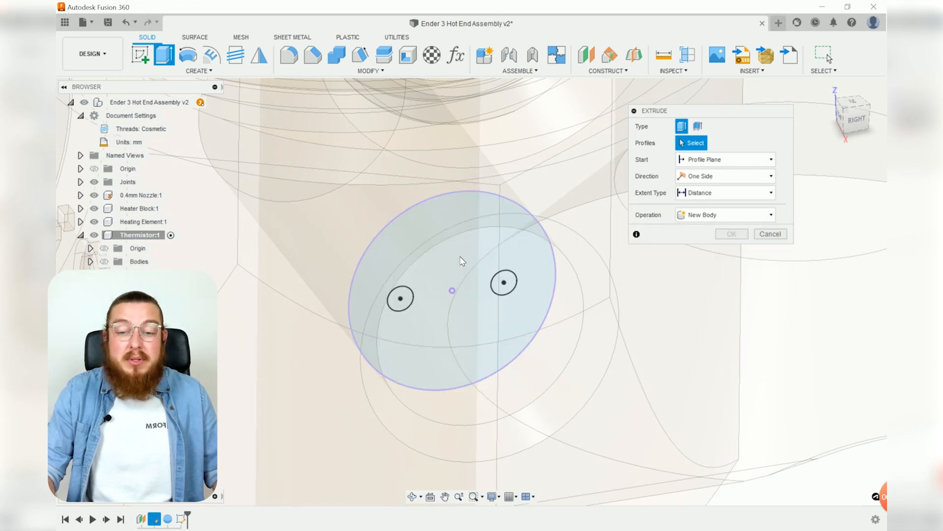
{"action": "left_click", "coordinate": [407, 303]}
{"action": "left_click", "coordinate": [504, 283]}
{"action": "scroll", "coordinate": [489, 293], "scroll_direction": "down", "scroll_amount": 5}
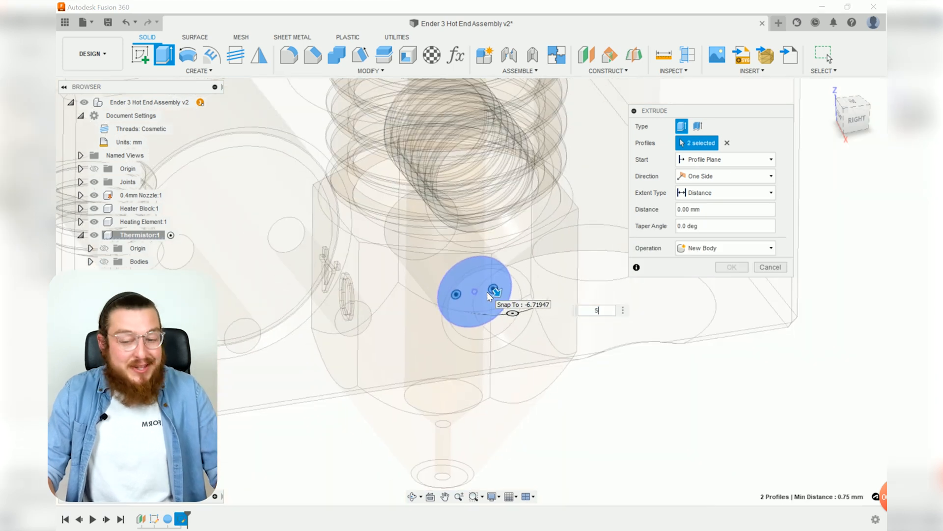
{"action": "type", "text": "5"}
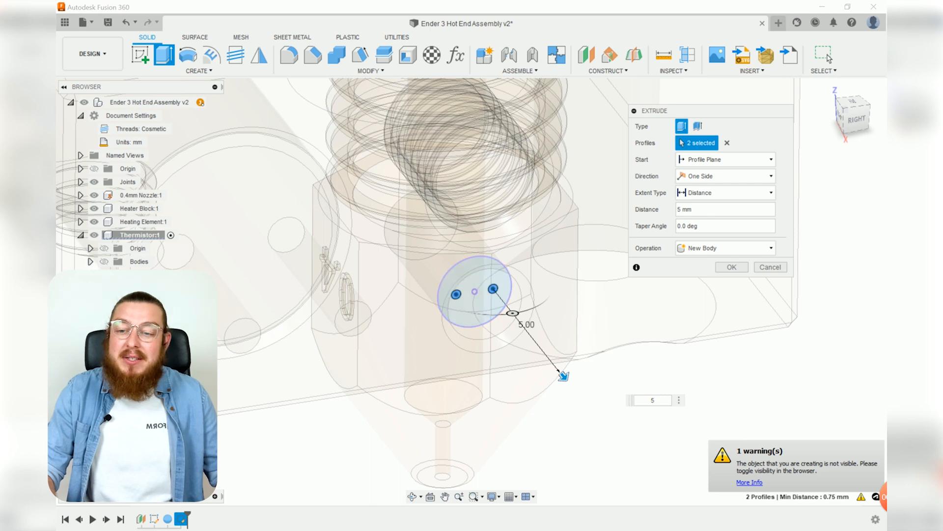
- Show the thermistor's bodies again and complete the lead extrusion as a Join with the bead
{"action": "left_click", "coordinate": [104, 262]}
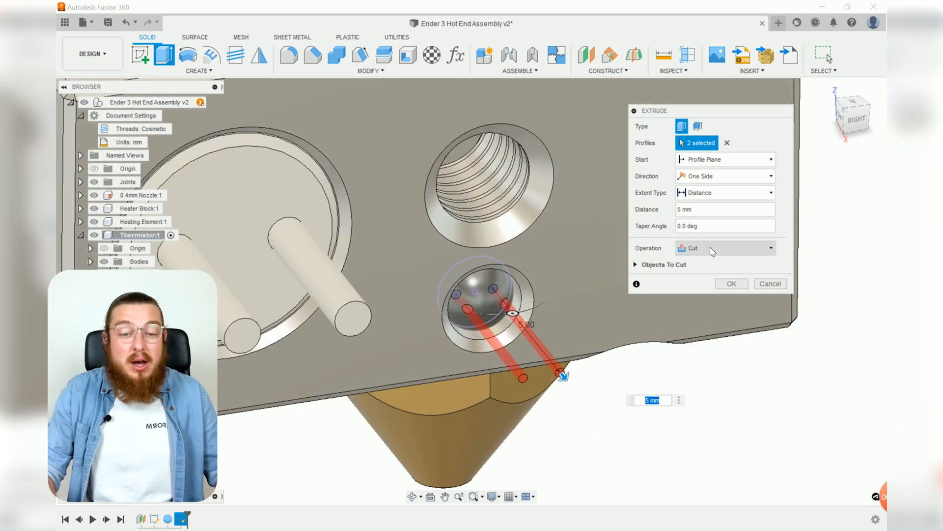
{"action": "left_click", "coordinate": [714, 250]}
{"action": "left_click", "coordinate": [695, 262]}
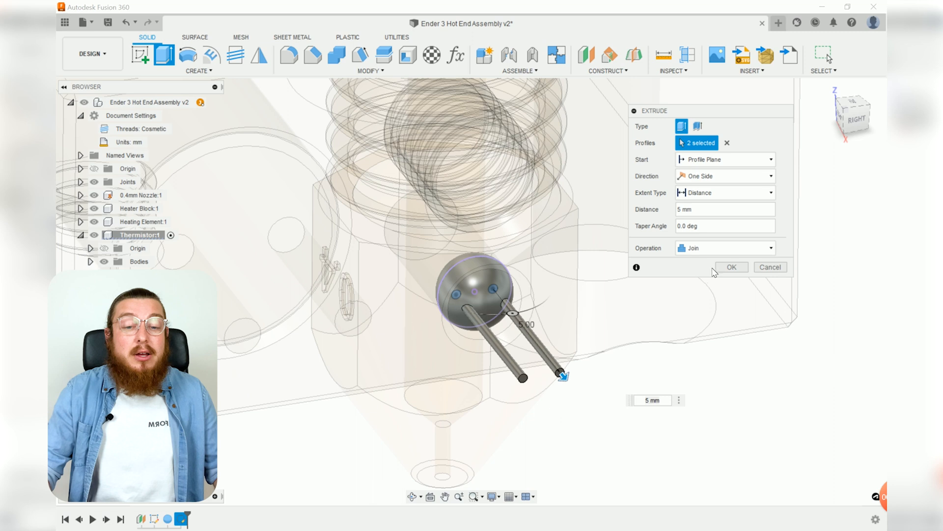
{"action": "left_click", "coordinate": [731, 267]}
{"action": "scroll", "coordinate": [659, 382], "scroll_direction": "down", "scroll_amount": 5}
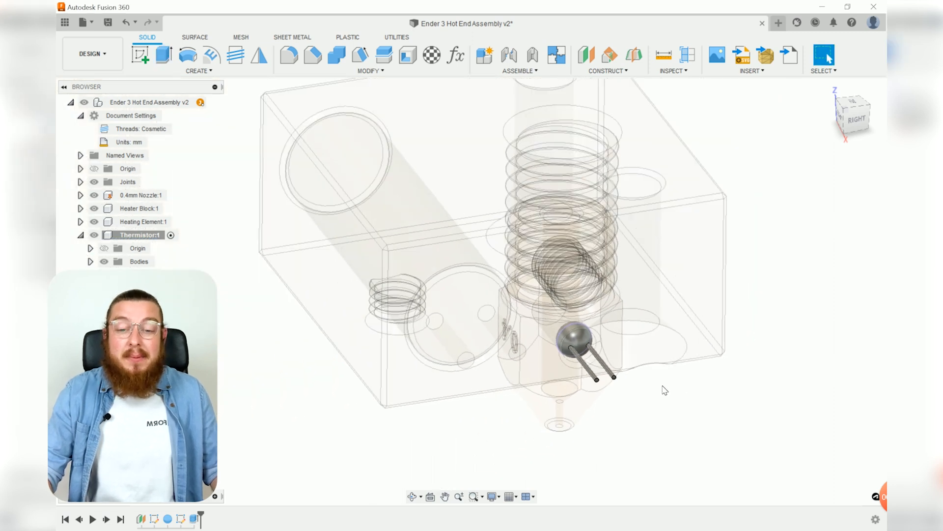
- Apply the Glass, Cast, Gray physical material from the Fusion 360 Material Library to the thermistor bead
{"action": "scroll", "coordinate": [613, 360], "scroll_direction": "up", "scroll_amount": 3}
{"action": "middle_click_drag", "start_coordinate": [637, 372], "coordinate": [616, 352]}
{"action": "left_click", "coordinate": [433, 54]}
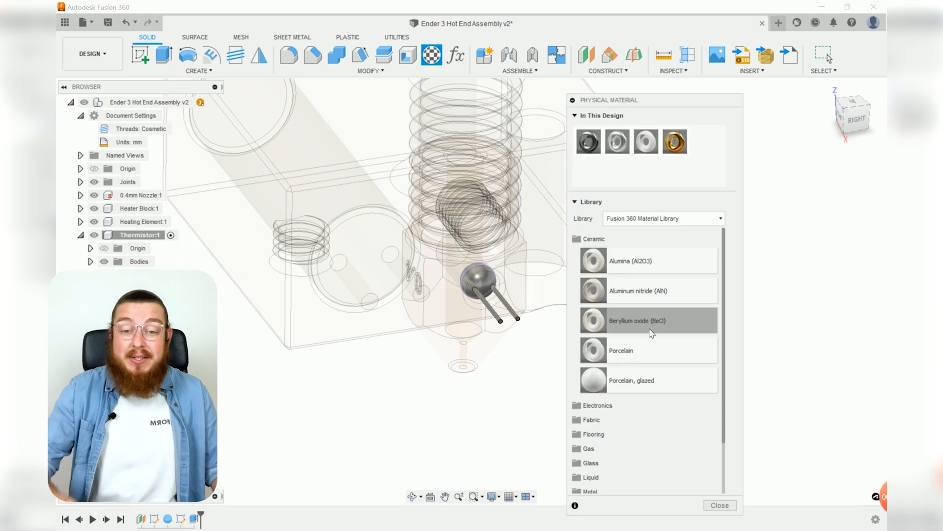
{"action": "left_click", "coordinate": [610, 240]}
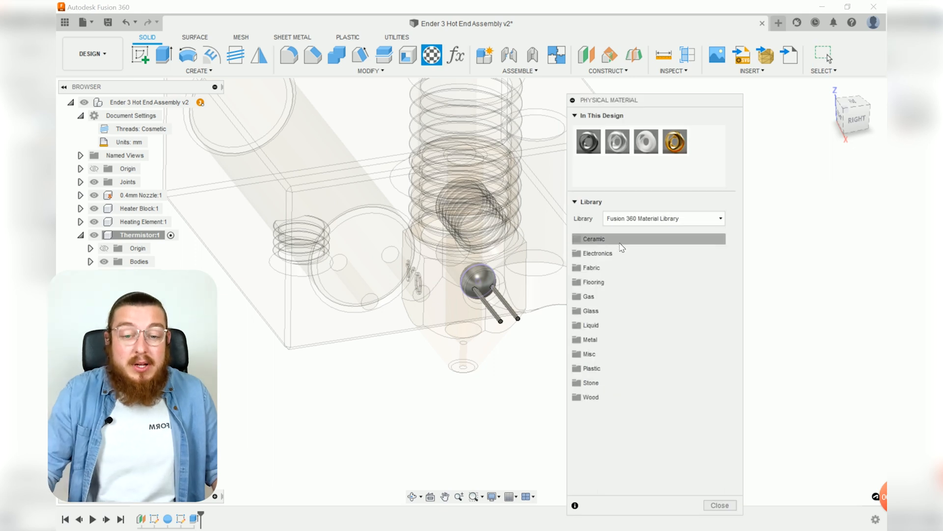
{"action": "left_click", "coordinate": [602, 311]}
{"action": "scroll", "coordinate": [665, 334], "scroll_direction": "down", "scroll_amount": 1}
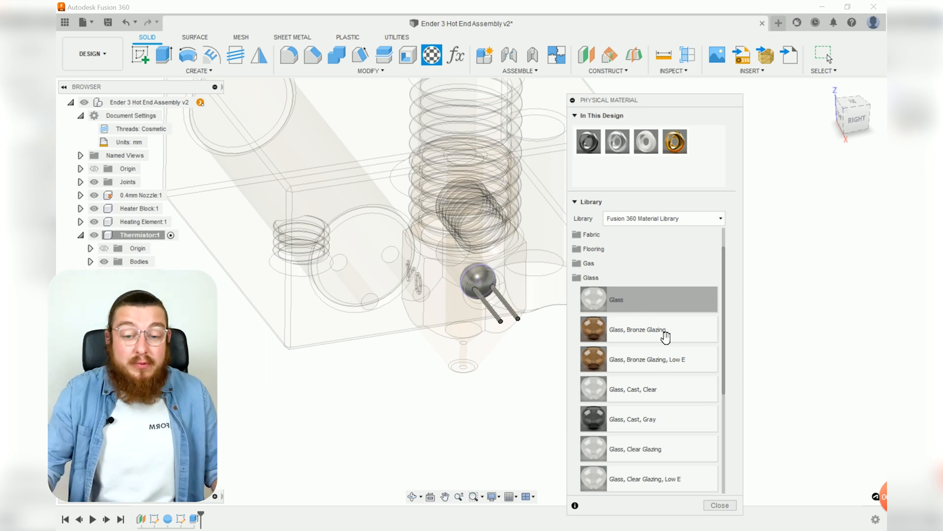
{"action": "left_click_drag", "start_coordinate": [676, 427], "coordinate": [485, 286]}
{"action": "left_click", "coordinate": [720, 505]}
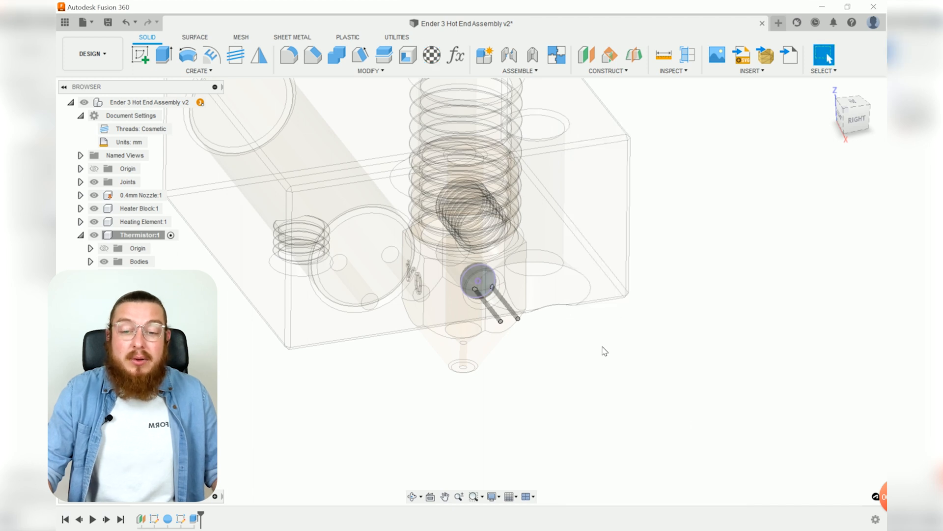
- Activate the top-level hot end assembly and save a new version of the design
{"action": "middle_click_drag", "start_coordinate": [602, 347], "coordinate": [557, 328], "text": "shift"}
{"action": "scroll", "coordinate": [483, 289], "scroll_direction": "up", "scroll_amount": 7}
{"action": "middle_click_drag", "start_coordinate": [759, 391], "coordinate": [737, 375], "text": "shift"}
{"action": "scroll", "coordinate": [683, 368], "scroll_direction": "down", "scroll_amount": 6}
{"action": "key", "text": "Escape"}
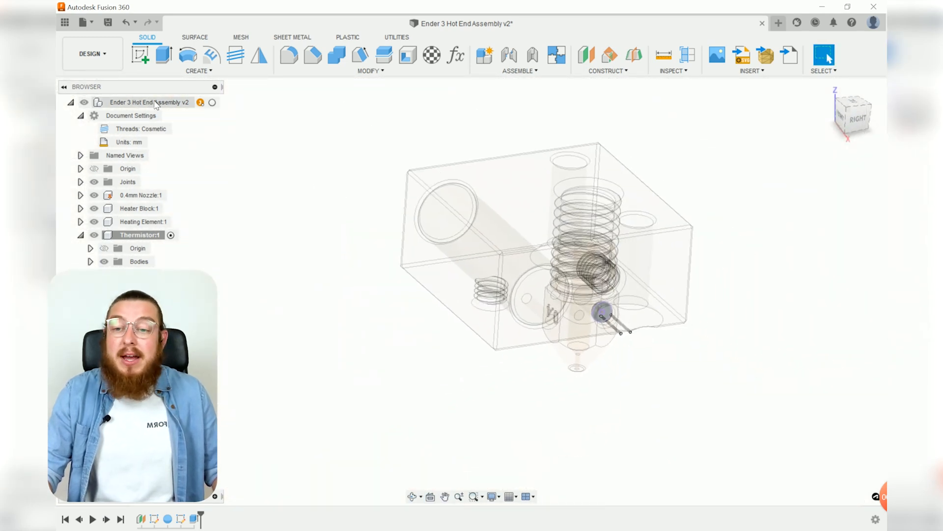
{"action": "left_click", "coordinate": [213, 102]}
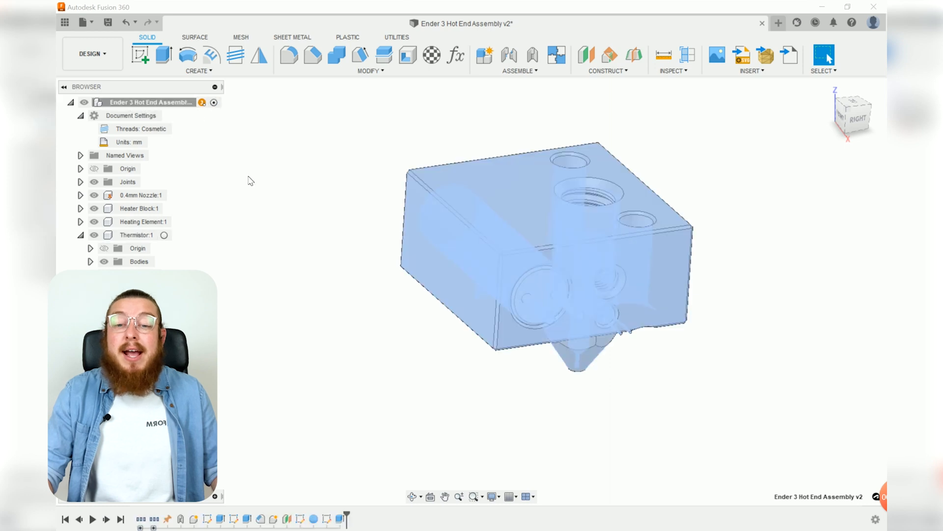
{"action": "left_click", "coordinate": [108, 22]}
{"action": "left_click", "coordinate": [462, 289]}
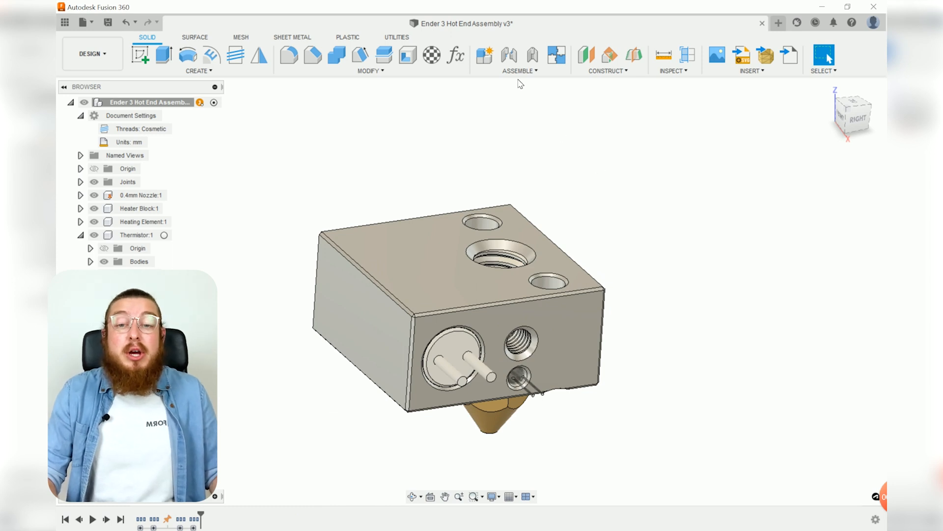
- Create a new standard internal component in the assembly and start a sketch on the front XZ plane
{"action": "left_click", "coordinate": [486, 55]}
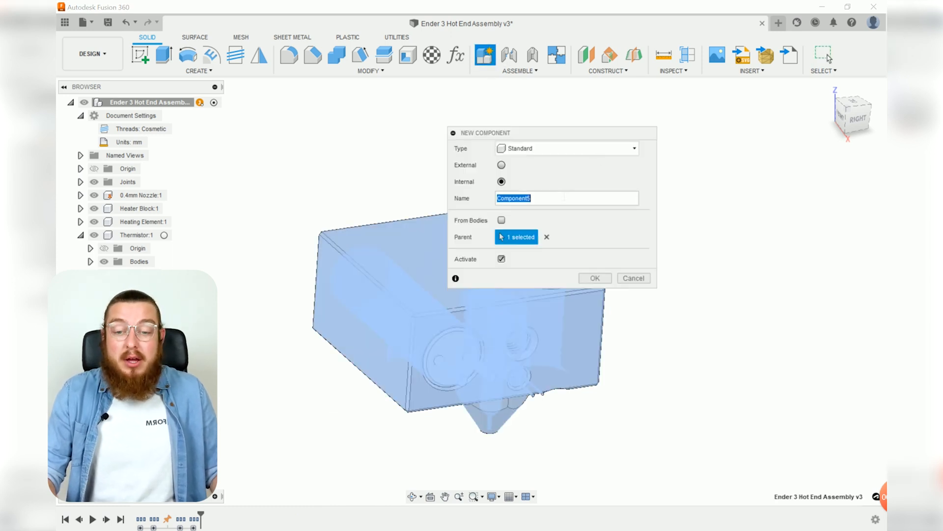
{"action": "left_click", "coordinate": [595, 278]}
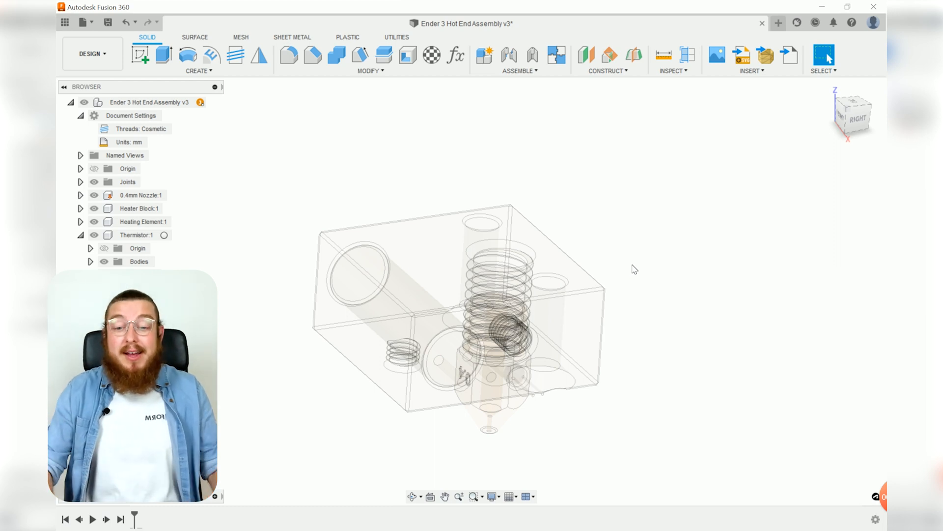
{"action": "left_click", "coordinate": [141, 55]}
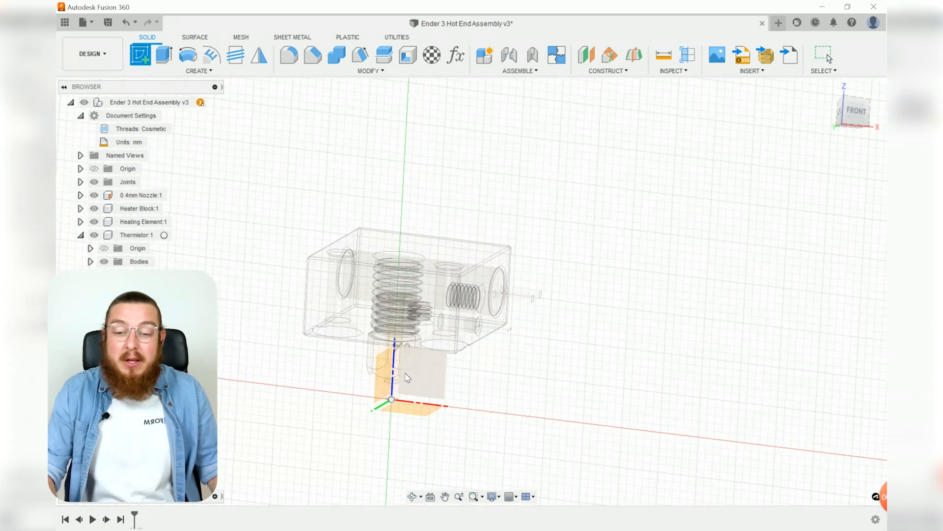
{"action": "left_click", "coordinate": [435, 377]}
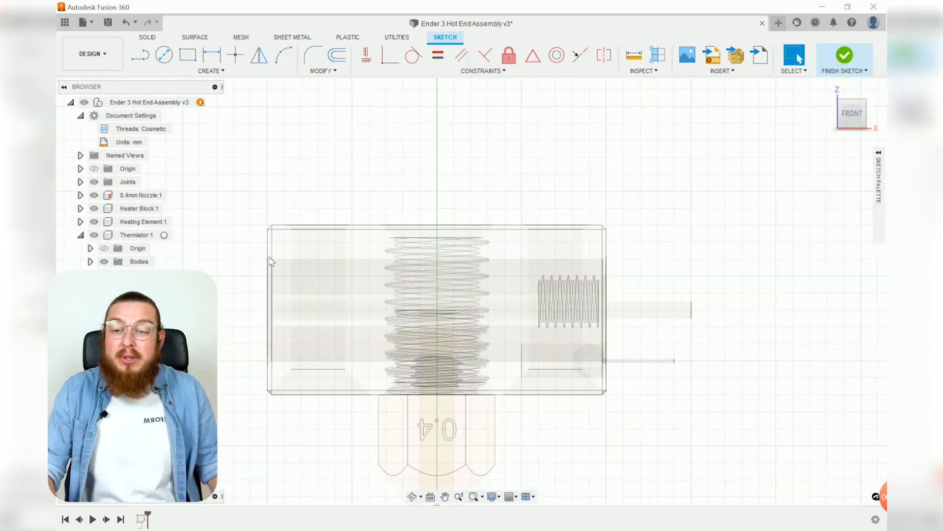
- Hide the Heater Block, Heating Element and Thermistor components, keeping only the 0.4mm Nozzle shown
{"action": "left_click", "coordinate": [95, 208]}
{"action": "left_click", "coordinate": [94, 209]}
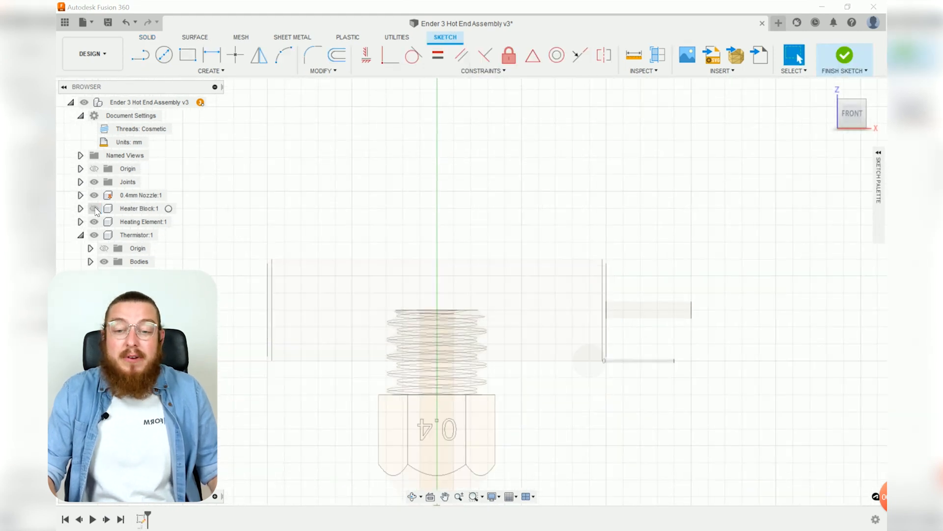
{"action": "left_click", "coordinate": [94, 221]}
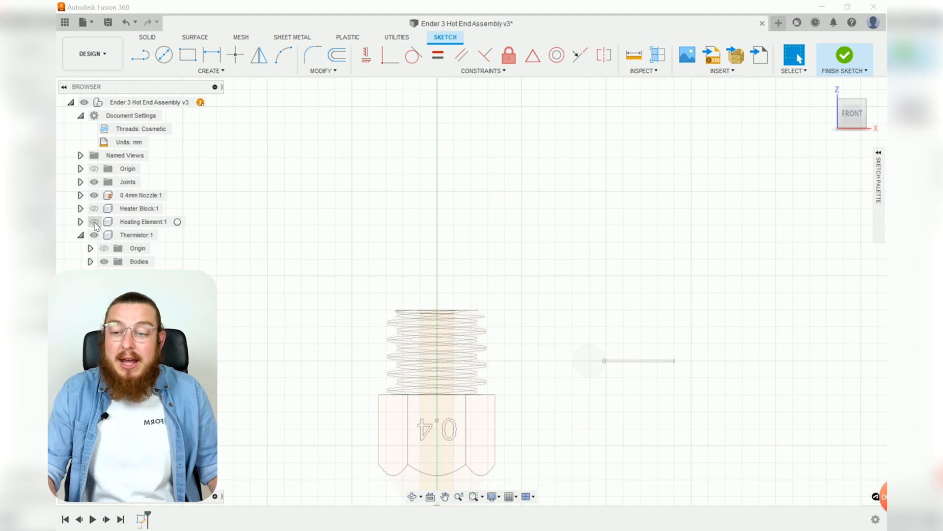
{"action": "left_click", "coordinate": [93, 235]}
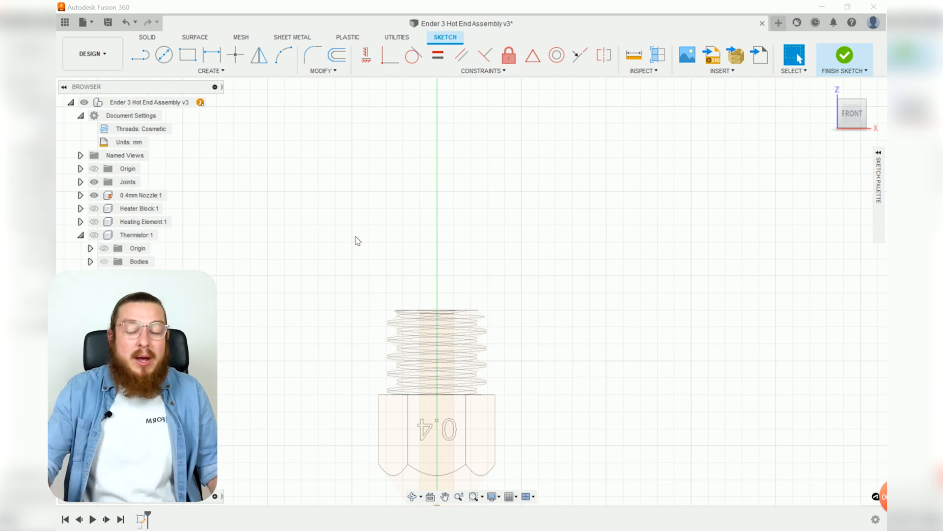
- Project the circular edge at the top of the nozzle's thread into the sketch with the projection link on
{"action": "key", "text": "p"}
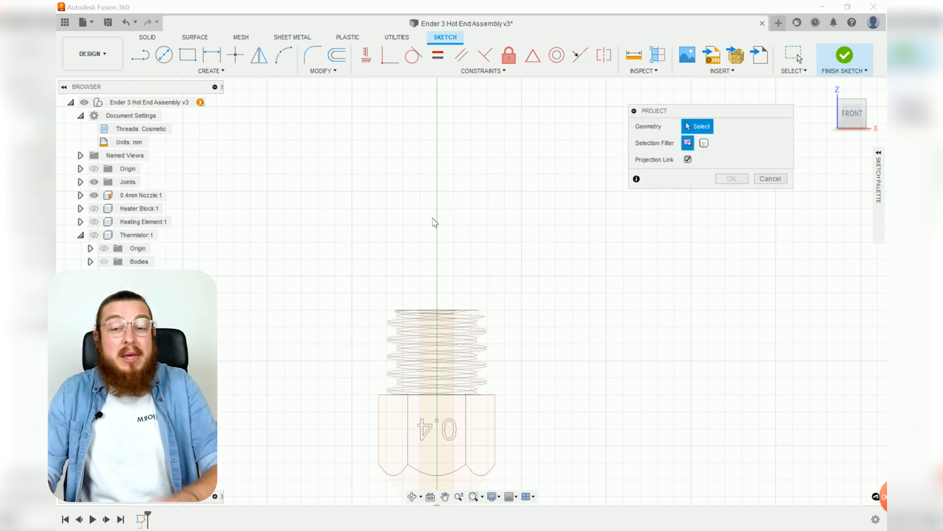
{"action": "scroll", "coordinate": [435, 261], "scroll_direction": "up", "scroll_amount": 5}
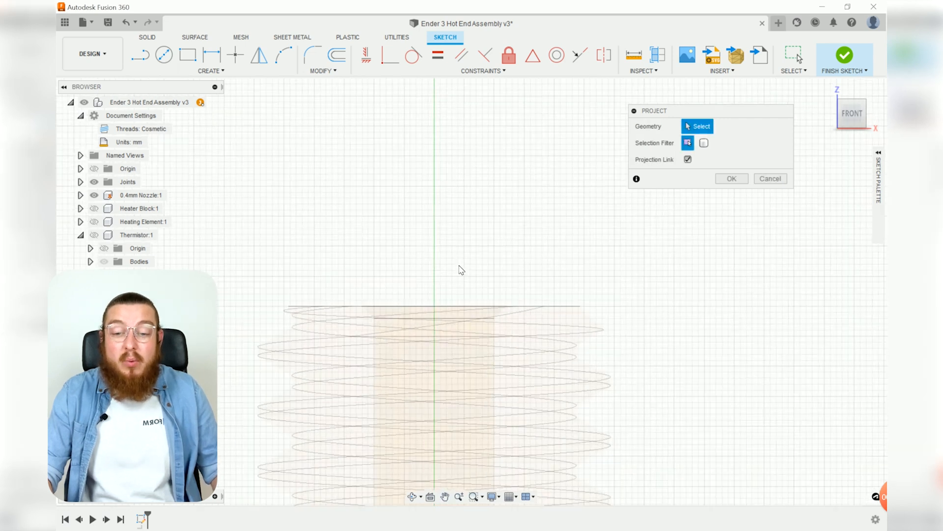
{"action": "left_click", "coordinate": [448, 307]}
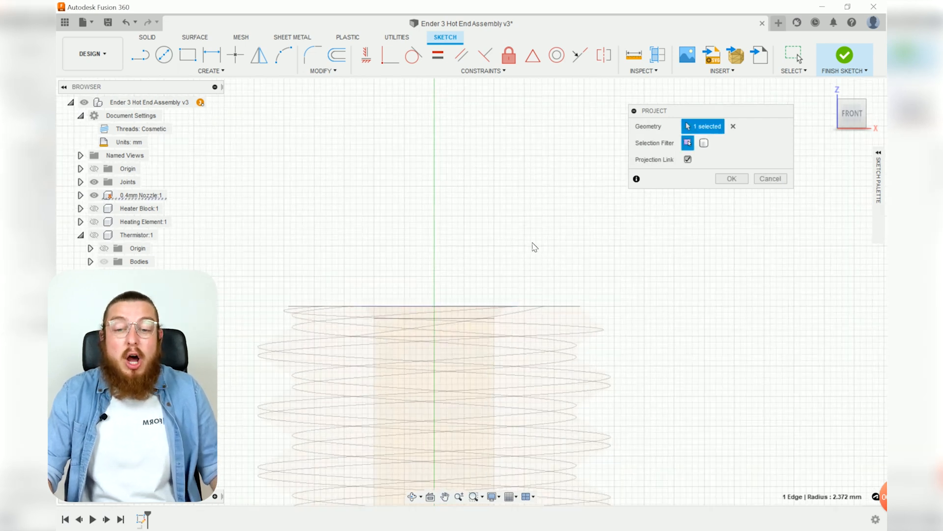
{"action": "left_click", "coordinate": [730, 179]}
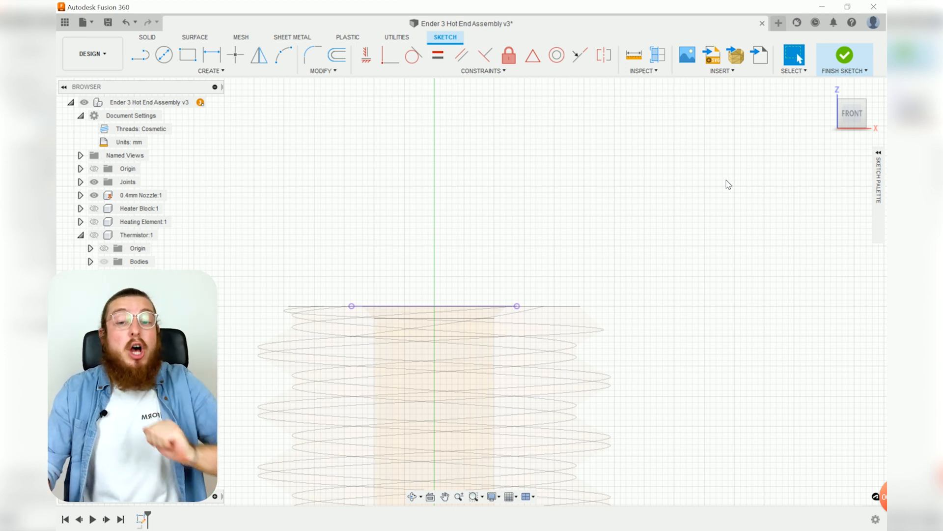
- Draw a closed nine-line profile above the nozzle, offset from the vertical axis, with a sloped upper inner corner, recessed outer side and wider foot
{"action": "scroll", "coordinate": [531, 261], "scroll_direction": "down", "scroll_amount": 5}
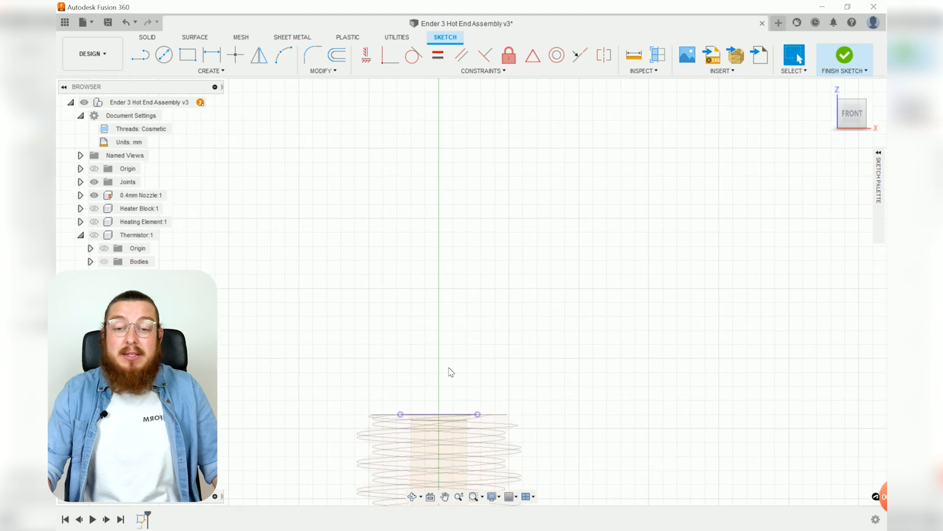
{"action": "scroll", "coordinate": [537, 338], "scroll_direction": "down", "scroll_amount": 2}
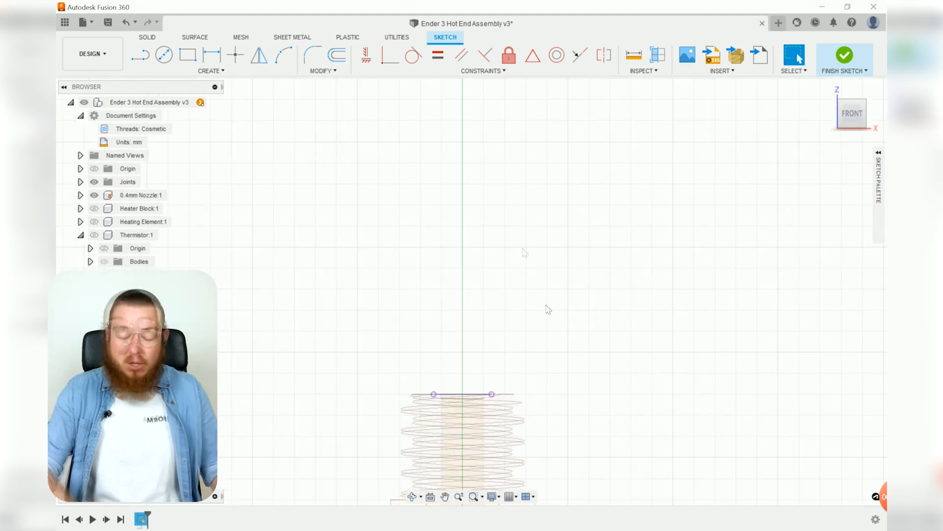
{"action": "key", "text": "l"}
{"action": "left_click", "coordinate": [511, 354]}
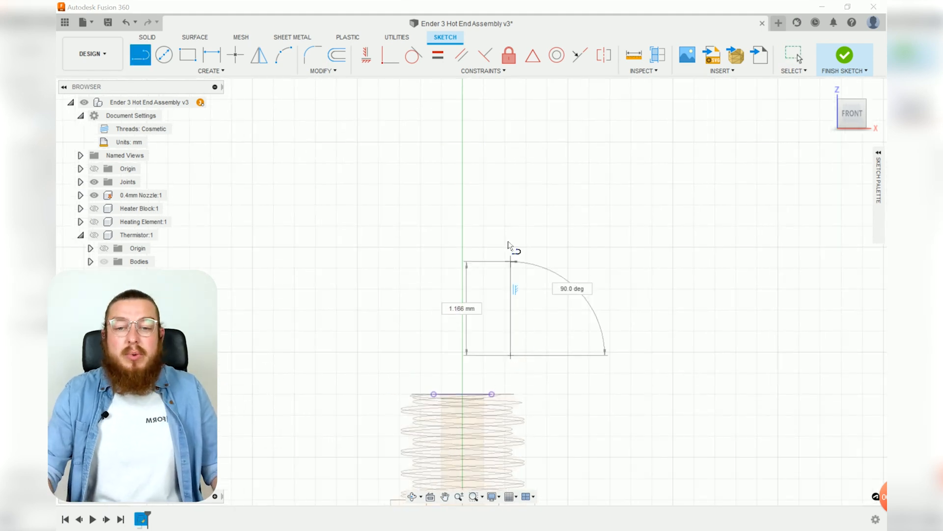
{"action": "left_click", "coordinate": [511, 176]}
{"action": "left_click", "coordinate": [567, 120]}
{"action": "left_click", "coordinate": [631, 120]}
{"action": "left_click", "coordinate": [631, 171]}
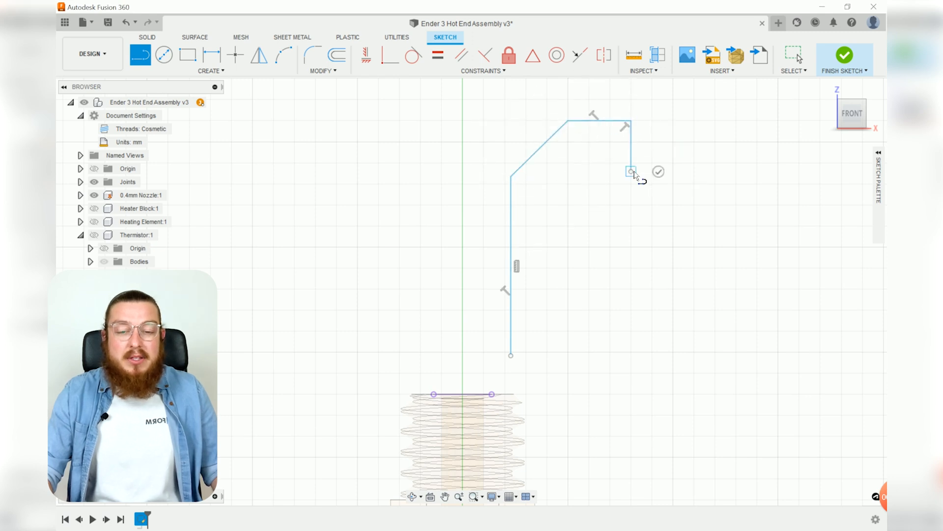
{"action": "left_click", "coordinate": [580, 207]}
{"action": "left_click", "coordinate": [580, 321]}
{"action": "left_click", "coordinate": [639, 321]}
{"action": "left_click", "coordinate": [639, 362]}
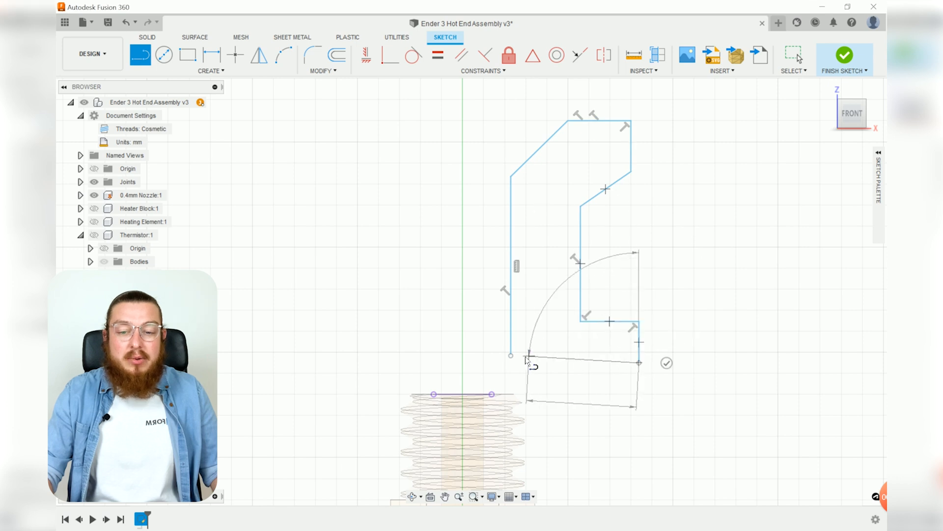
{"action": "left_click", "coordinate": [511, 355]}
{"action": "key", "text": "Escape"}
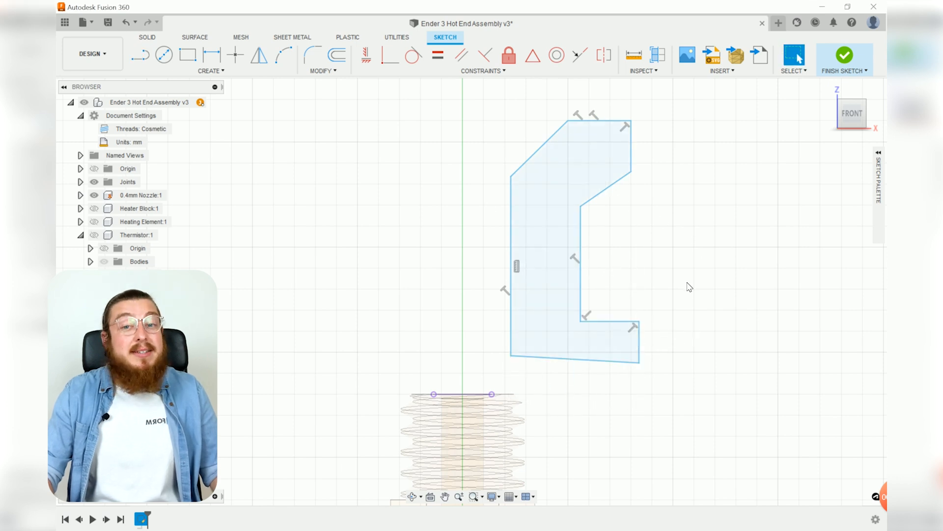
{"action": "left_click", "coordinate": [517, 254]}
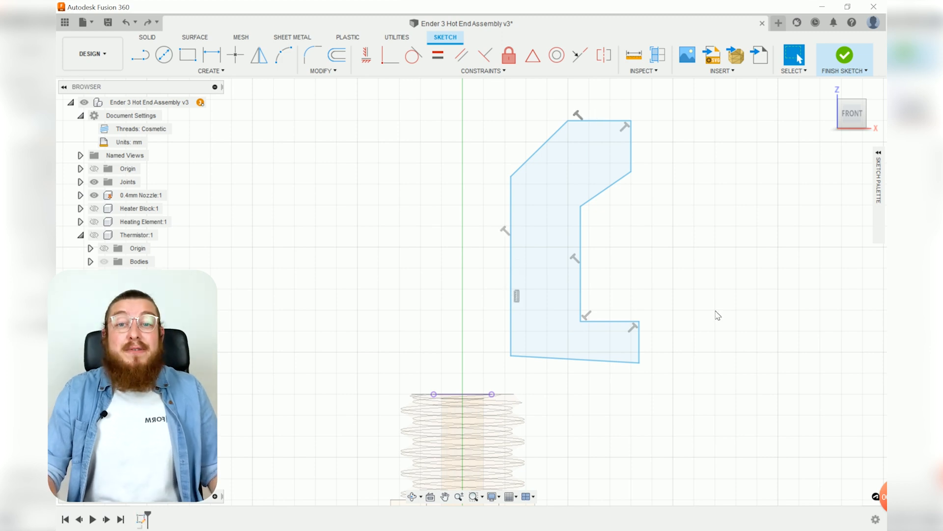
- Constrain the profile's sloping bottom line to be horizontal
{"action": "left_click", "coordinate": [586, 363]}
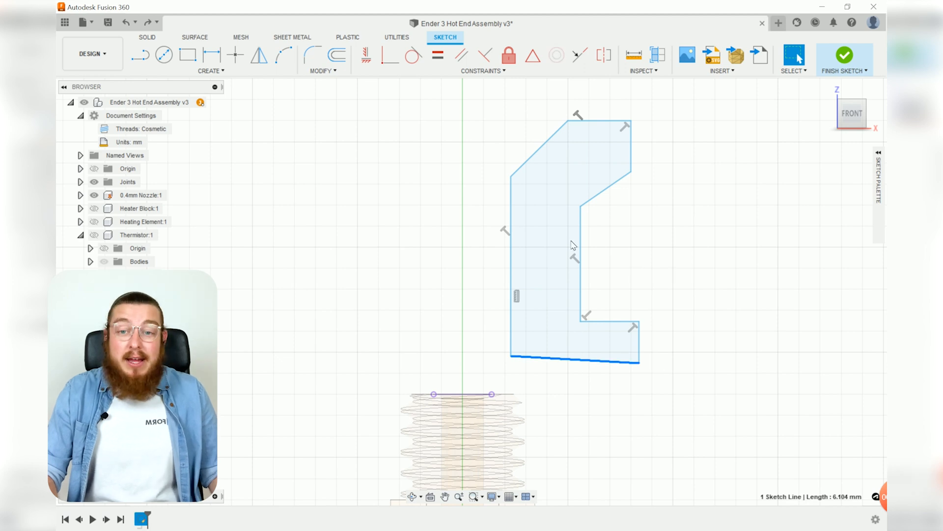
{"action": "left_click", "coordinate": [366, 55]}
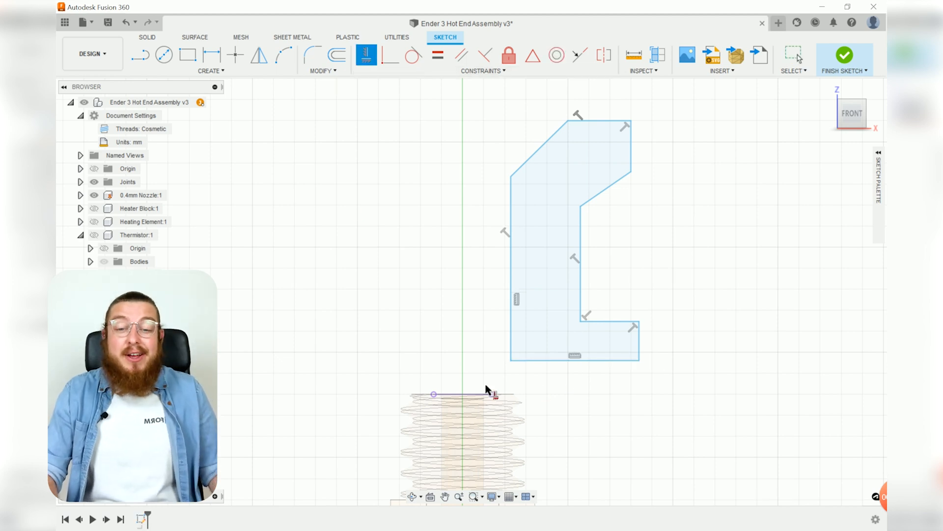
{"action": "key", "text": "Escape"}
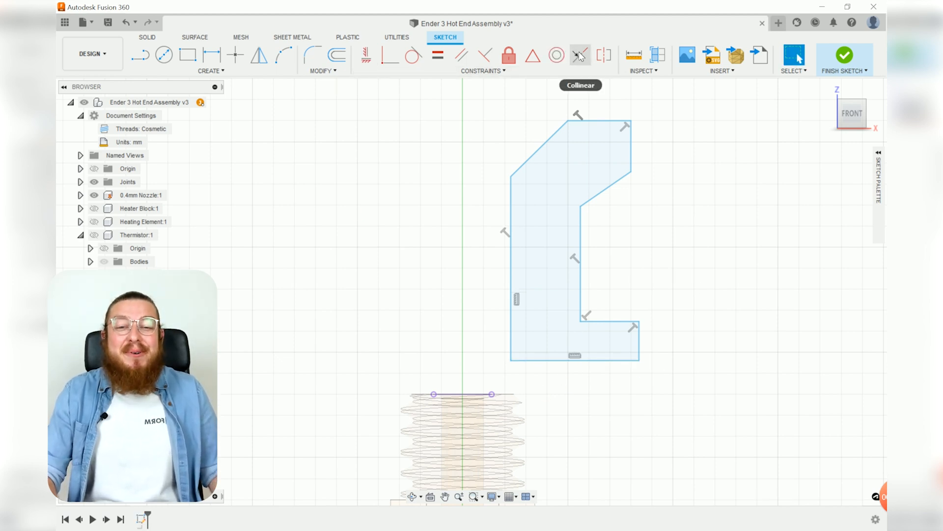
- Make the profile's bottom line collinear with the projected edge at the top of the nozzle
{"action": "left_click", "coordinate": [580, 55]}
{"action": "scroll", "coordinate": [472, 392], "scroll_direction": "up", "scroll_amount": 3}
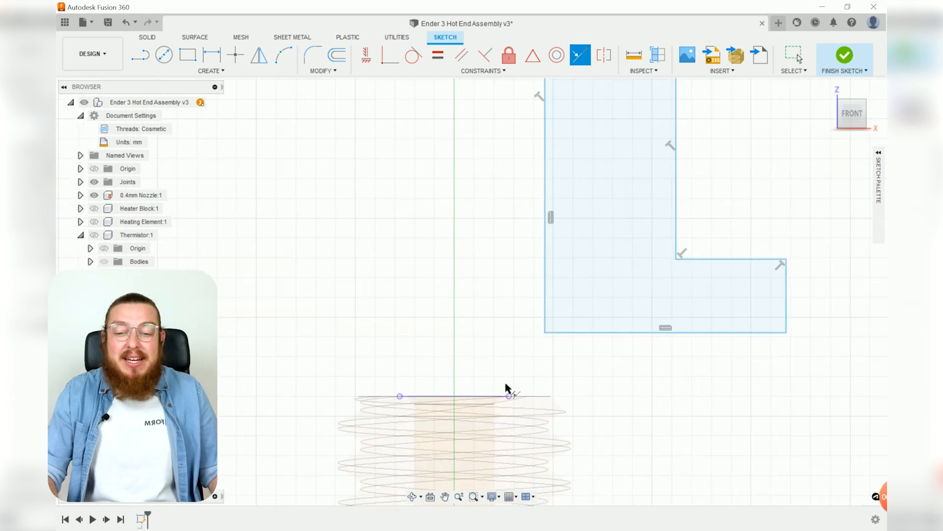
{"action": "left_click", "coordinate": [617, 338]}
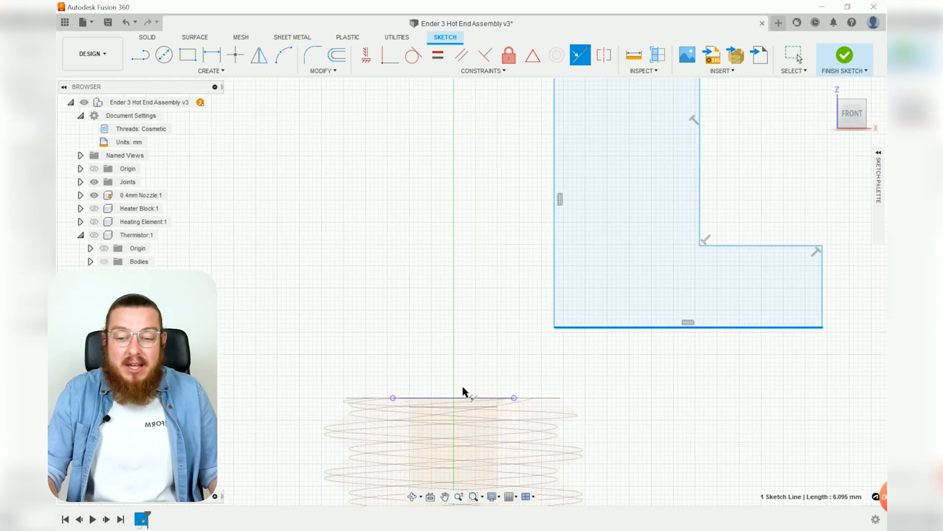
{"action": "scroll", "coordinate": [463, 391], "scroll_direction": "up", "scroll_amount": 1}
{"action": "left_click", "coordinate": [465, 397]}
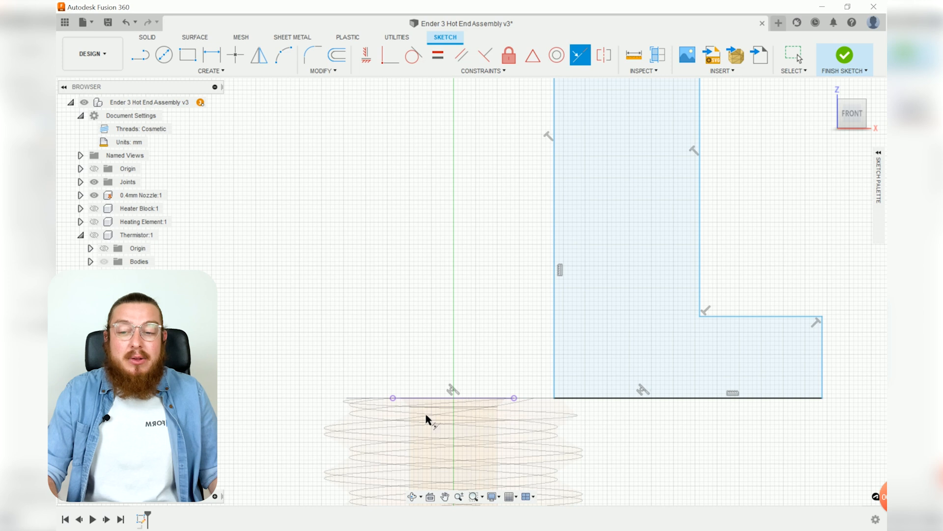
{"action": "scroll", "coordinate": [387, 332], "scroll_direction": "down", "scroll_amount": 2}
{"action": "scroll", "coordinate": [388, 333], "scroll_direction": "down", "scroll_amount": 3}
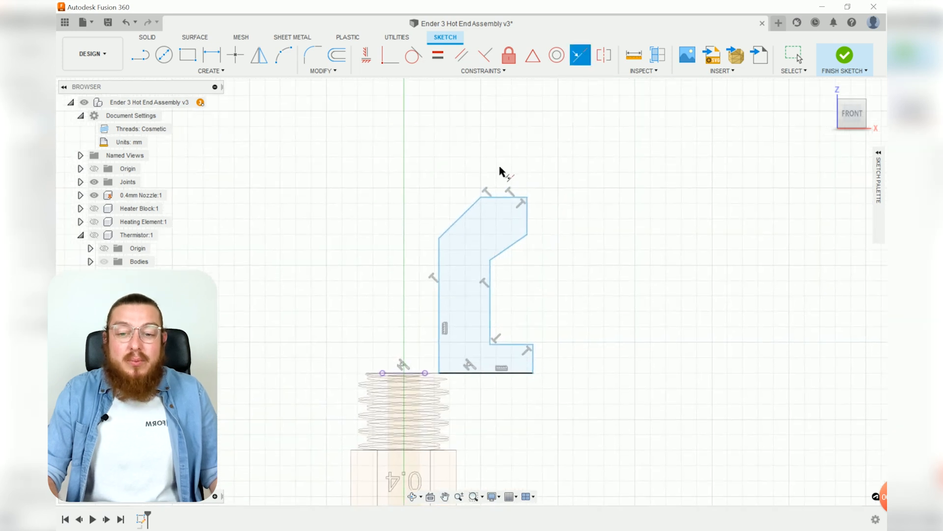
{"action": "key", "text": "Escape"}
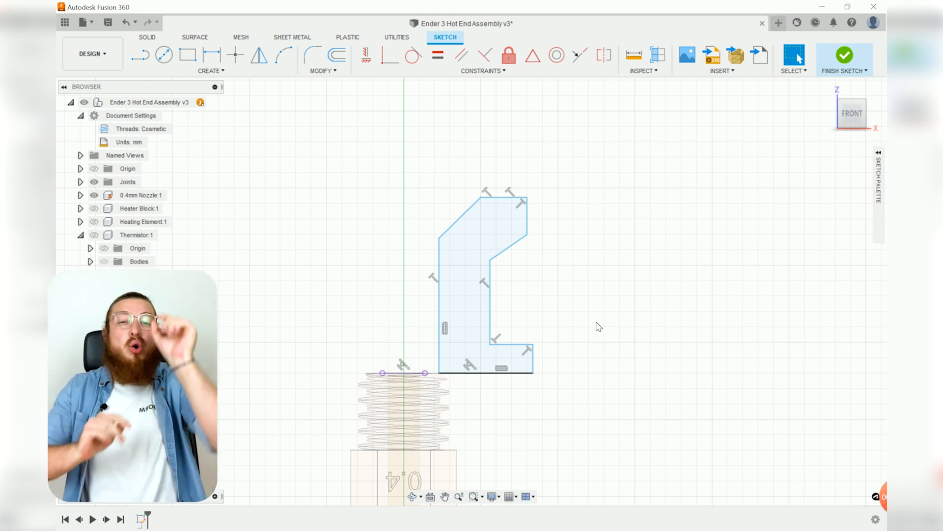
- Dimension the inner wall 2 mm, neck 2.4 mm and foot 3 mm from the vertical axis, the foot height 5 mm and overall height 27 mm
{"action": "key", "text": "d"}
{"action": "scroll", "coordinate": [550, 295], "scroll_direction": "up", "scroll_amount": 5}
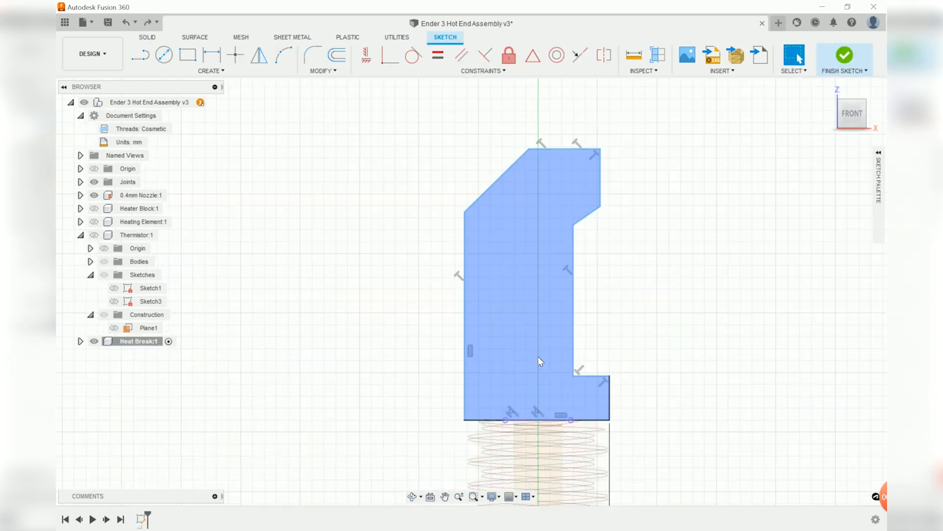
{"action": "double_click", "coordinate": [653, 276]}
{"action": "key", "text": "Return"}
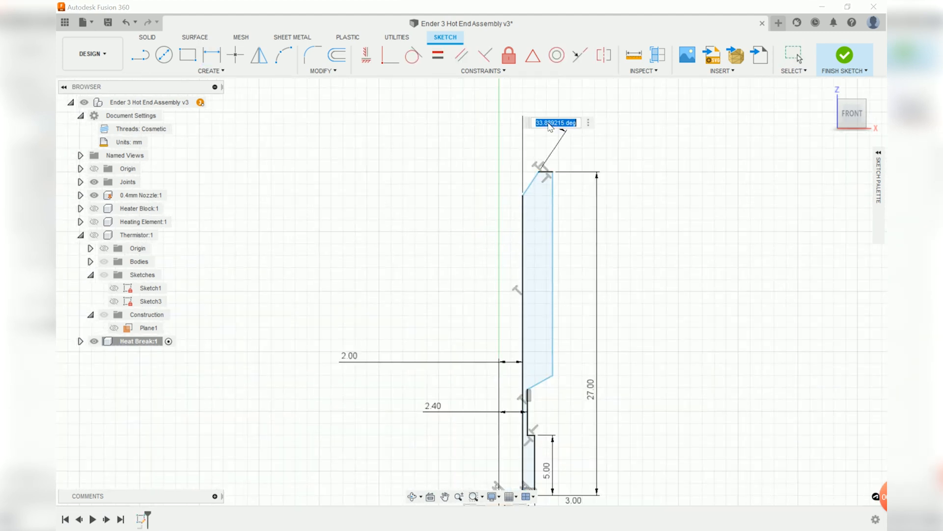
- Dimension the upper inner bevel at 30°, the top edge 0.75 mm wide, and the upper outer wall 15.5 mm long and 3.45 mm from the axis
{"action": "left_click", "coordinate": [553, 268]}
{"action": "key", "text": "d"}
{"action": "left_click", "coordinate": [580, 273]}
{"action": "key", "text": "Return"}
{"action": "scroll", "coordinate": [585, 211], "scroll_direction": "up", "scroll_amount": 5}
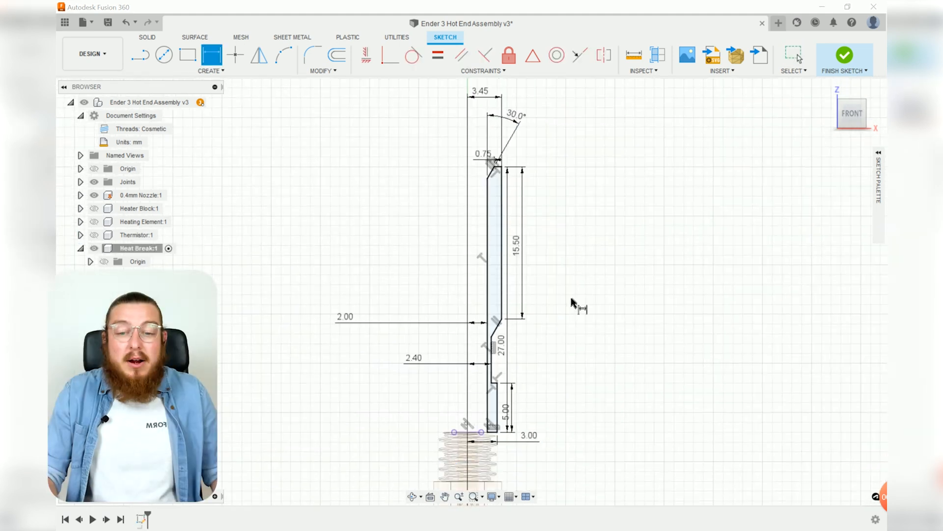
- Examine the dimensioned profile along its full height, including the bevels, neck and foot
{"action": "scroll", "coordinate": [564, 304], "scroll_direction": "down", "scroll_amount": 3}
{"action": "scroll", "coordinate": [511, 275], "scroll_direction": "up", "scroll_amount": 1}
{"action": "scroll", "coordinate": [511, 275], "scroll_direction": "up", "scroll_amount": 2}
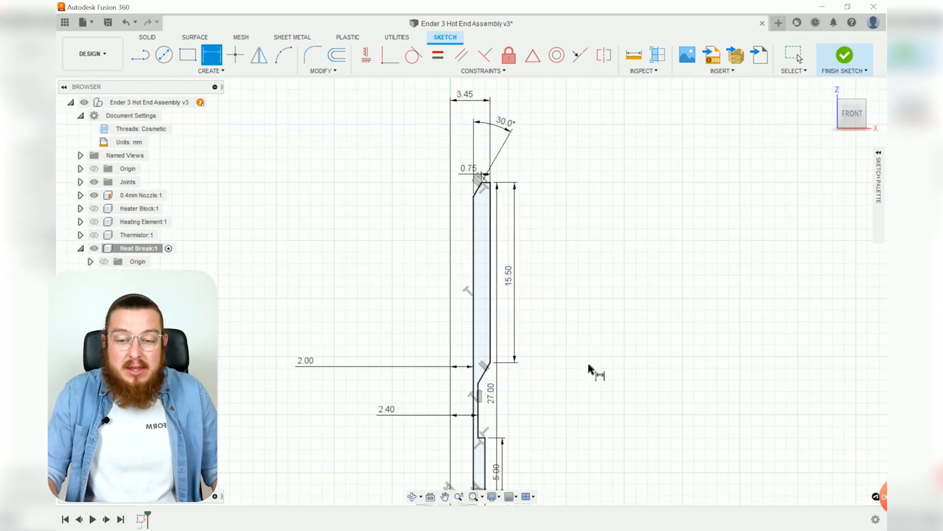
{"action": "middle_click_drag", "start_coordinate": [624, 432], "coordinate": [621, 346]}
{"action": "scroll", "coordinate": [575, 295], "scroll_direction": "down", "scroll_amount": 2}
{"action": "scroll", "coordinate": [541, 285], "scroll_direction": "up", "scroll_amount": 4}
{"action": "mouse_move", "coordinate": [539, 99]}
{"action": "left_mouse_down"}
{"action": "mouse_move", "coordinate": [494, 188]}
{"action": "mouse_move", "coordinate": [568, 214]}
{"action": "left_mouse_up"}
{"action": "middle_click_drag", "start_coordinate": [611, 344], "coordinate": [584, 143]}
{"action": "scroll", "coordinate": [585, 143], "scroll_direction": "down", "scroll_amount": 2}
{"action": "scroll", "coordinate": [541, 305], "scroll_direction": "up", "scroll_amount": 3}
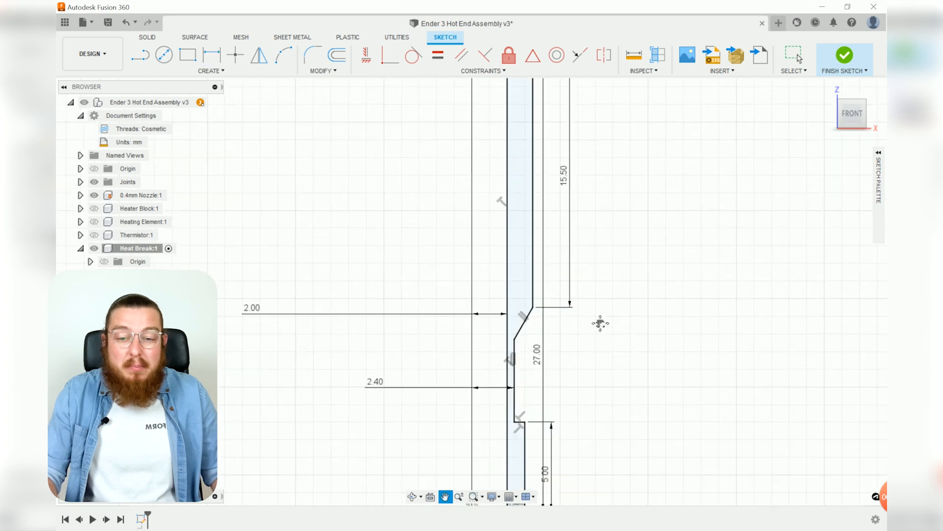
{"action": "scroll", "coordinate": [653, 362], "scroll_direction": "down", "scroll_amount": 5}
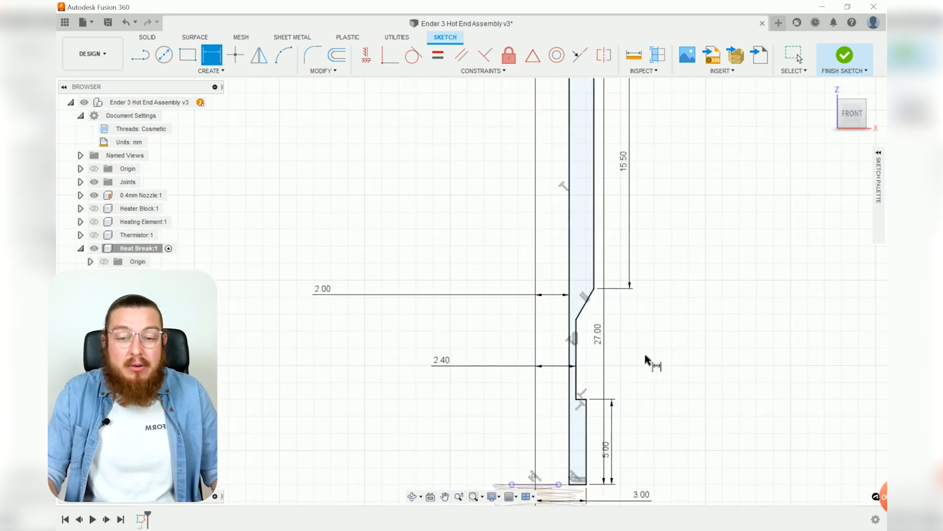
{"action": "scroll", "coordinate": [688, 378], "scroll_direction": "down", "scroll_amount": 1}
{"action": "middle_click_drag", "start_coordinate": [706, 379], "coordinate": [638, 369]}
- Finish the sketch and revolve the profile 360° about the Z axis as a new body
{"action": "left_click", "coordinate": [845, 56]}
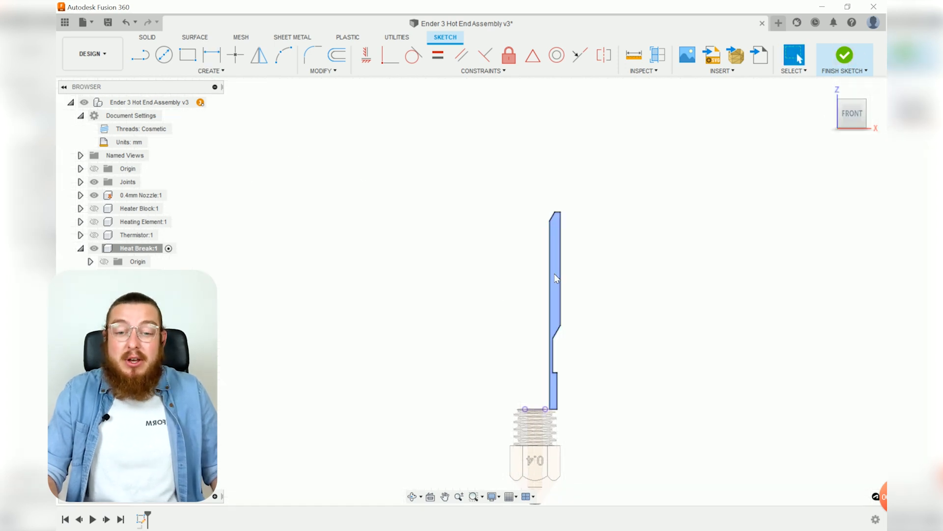
{"action": "left_click", "coordinate": [187, 55]}
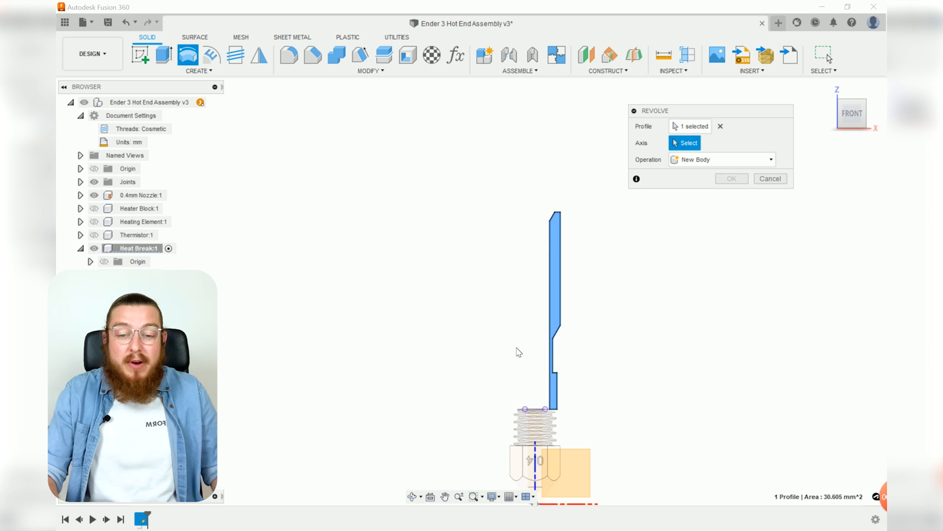
{"action": "scroll", "coordinate": [517, 348], "scroll_direction": "down", "scroll_amount": 2}
{"action": "middle_click_drag", "start_coordinate": [516, 349], "coordinate": [488, 297]}
{"action": "scroll", "coordinate": [503, 361], "scroll_direction": "up", "scroll_amount": 4}
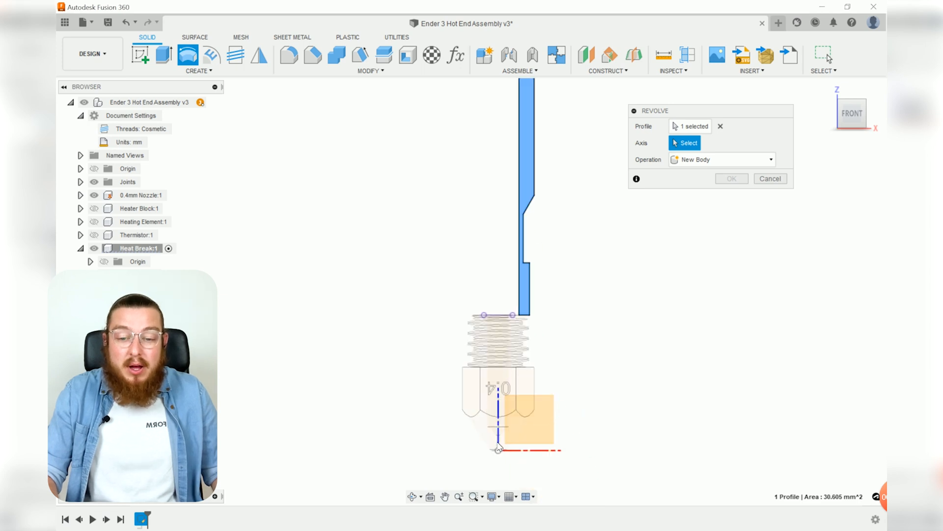
{"action": "scroll", "coordinate": [452, 382], "scroll_direction": "down", "scroll_amount": 3}
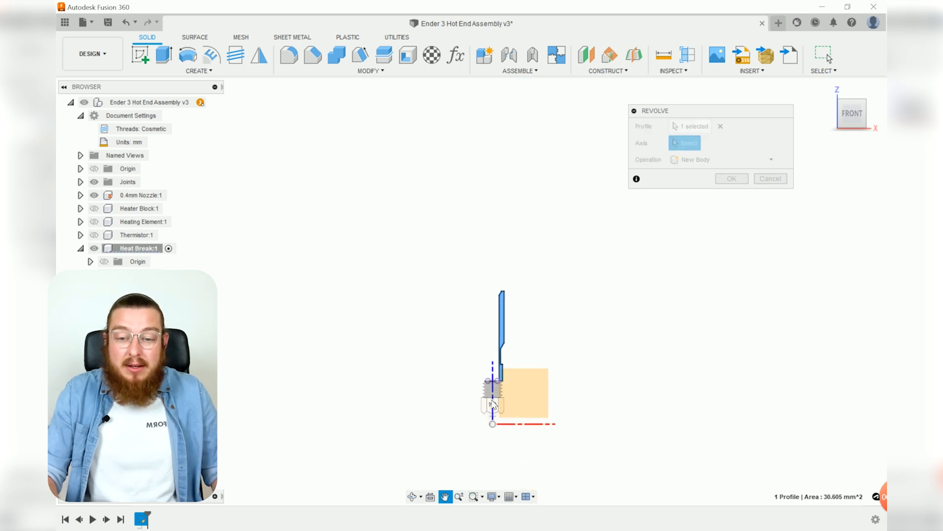
{"action": "left_click", "coordinate": [494, 368]}
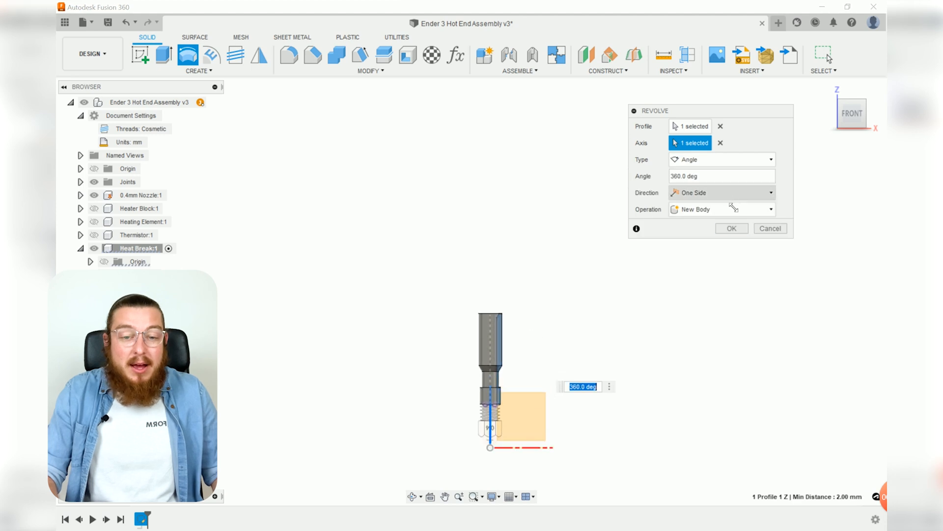
{"action": "key", "text": "Return"}
{"action": "middle_click_drag", "start_coordinate": [586, 332], "coordinate": [516, 362], "text": "shift"}
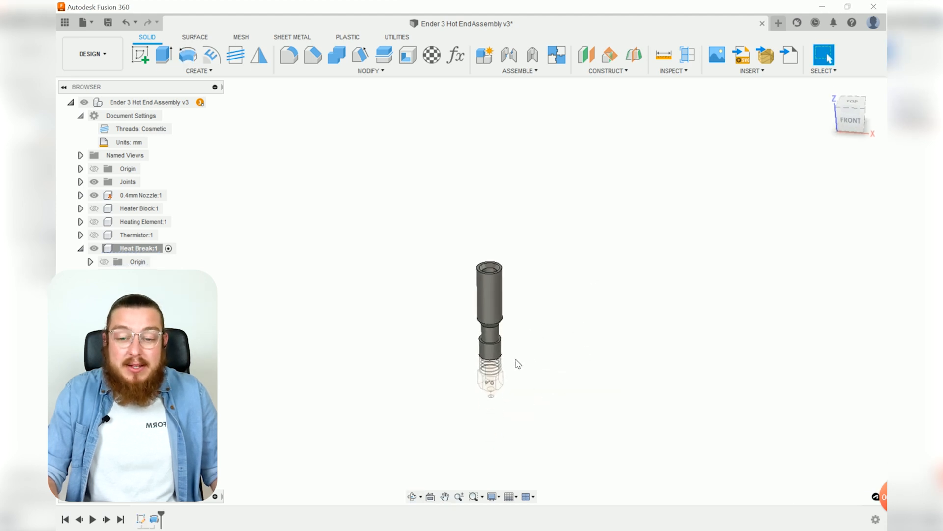
- Add a modeled, full-length, right-hand M6x1 ISO metric thread of class 6g to the heat break's lower cylindrical face
{"action": "scroll", "coordinate": [491, 346], "scroll_direction": "up", "scroll_amount": 5}
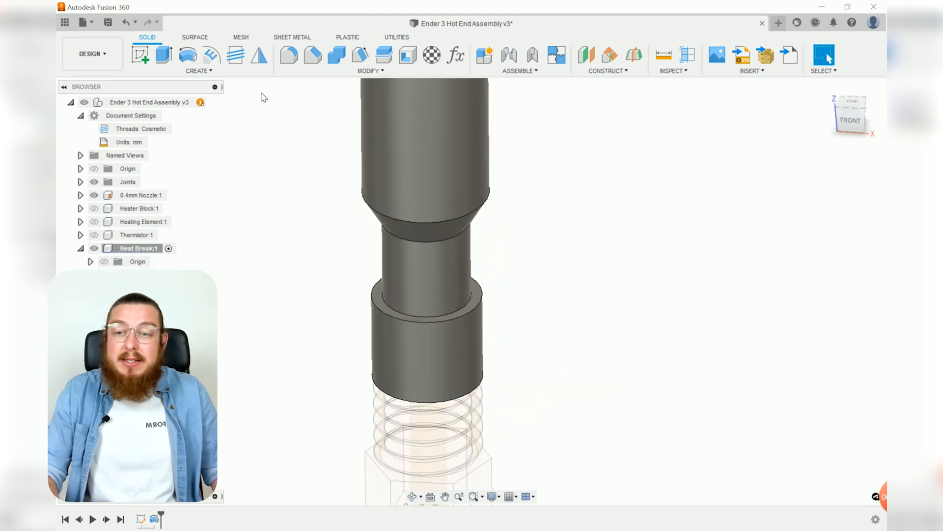
{"action": "left_click", "coordinate": [235, 55]}
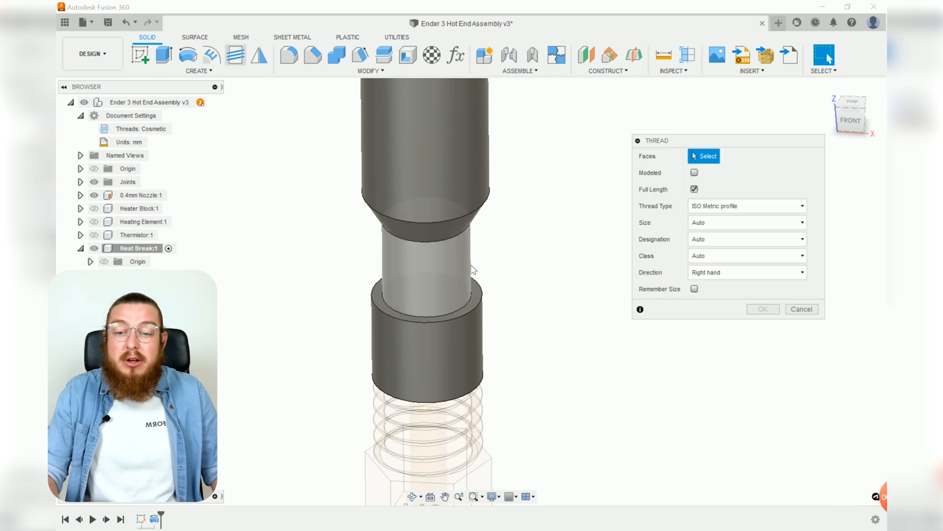
{"action": "left_click", "coordinate": [439, 361]}
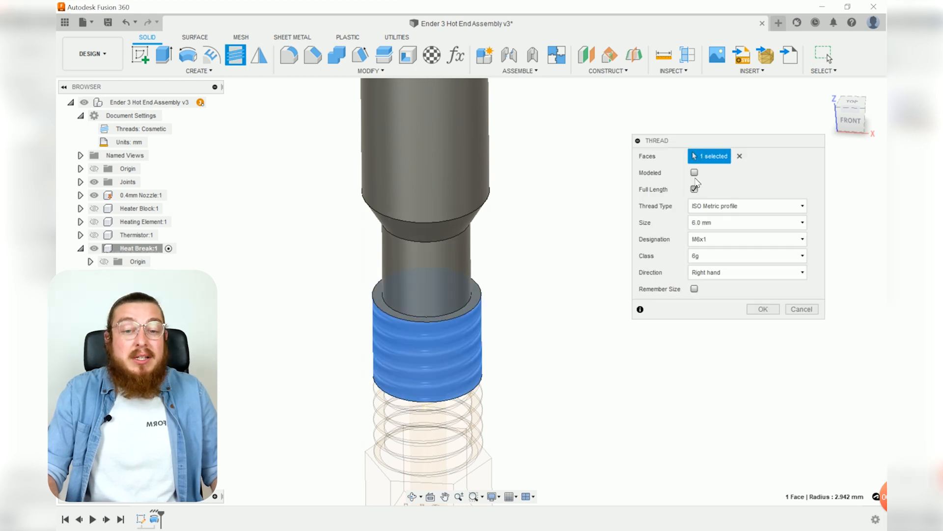
{"action": "left_click", "coordinate": [694, 173]}
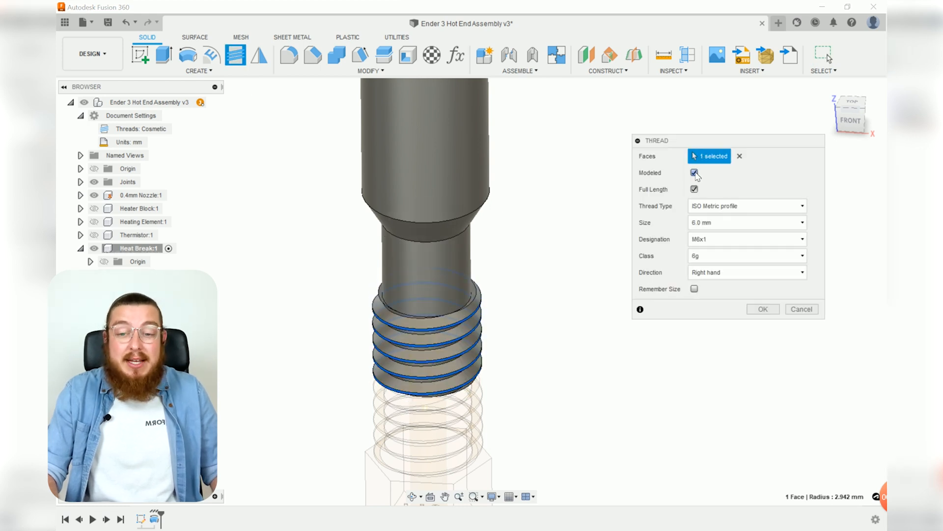
{"action": "left_click", "coordinate": [763, 309]}
{"action": "scroll", "coordinate": [504, 349], "scroll_direction": "down", "scroll_amount": 3}
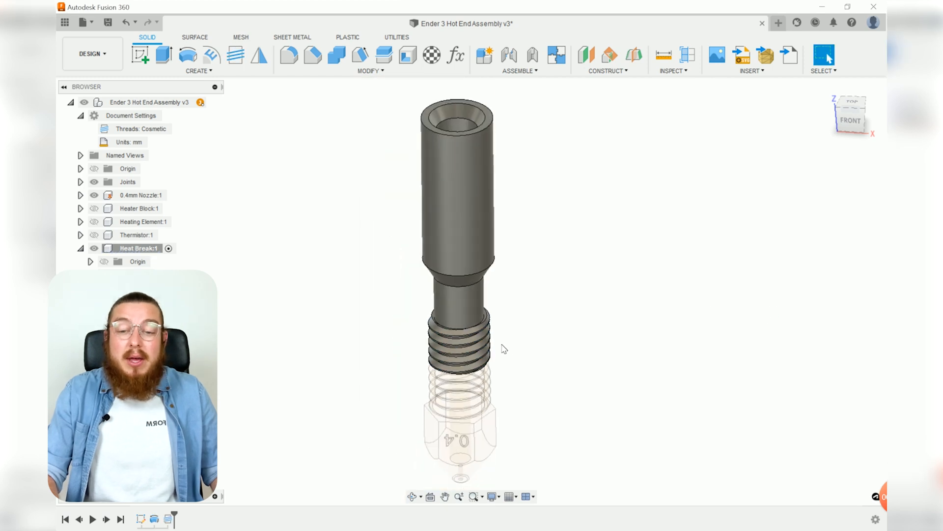
- Activate the top-level Ender 3 Hot End Assembly component
{"action": "scroll", "coordinate": [552, 342], "scroll_direction": "down", "scroll_amount": 3}
{"action": "mouse_move", "coordinate": [565, 352]}
{"action": "middle_mouse_down", "text": "shift"}
{"action": "mouse_move", "coordinate": [604, 347]}
{"action": "mouse_move", "coordinate": [602, 332]}
{"action": "mouse_move", "coordinate": [563, 354]}
{"action": "middle_mouse_up", "text": "shift"}
{"action": "scroll", "coordinate": [528, 272], "scroll_direction": "up", "scroll_amount": 3}
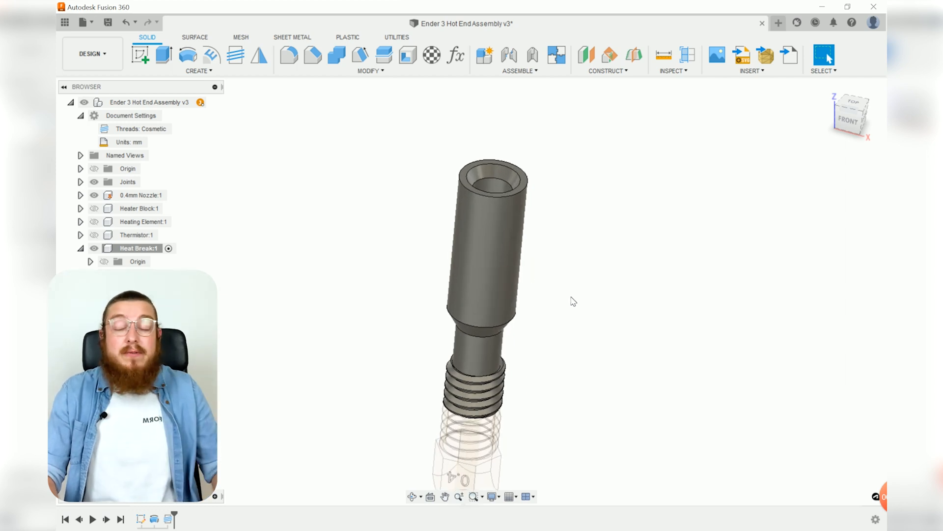
{"action": "mouse_move", "coordinate": [572, 297]}
{"action": "middle_mouse_down", "text": "shift"}
{"action": "mouse_move", "coordinate": [537, 275]}
{"action": "mouse_move", "coordinate": [566, 290]}
{"action": "middle_mouse_up", "text": "shift"}
{"action": "scroll", "coordinate": [565, 290], "scroll_direction": "down", "scroll_amount": 2}
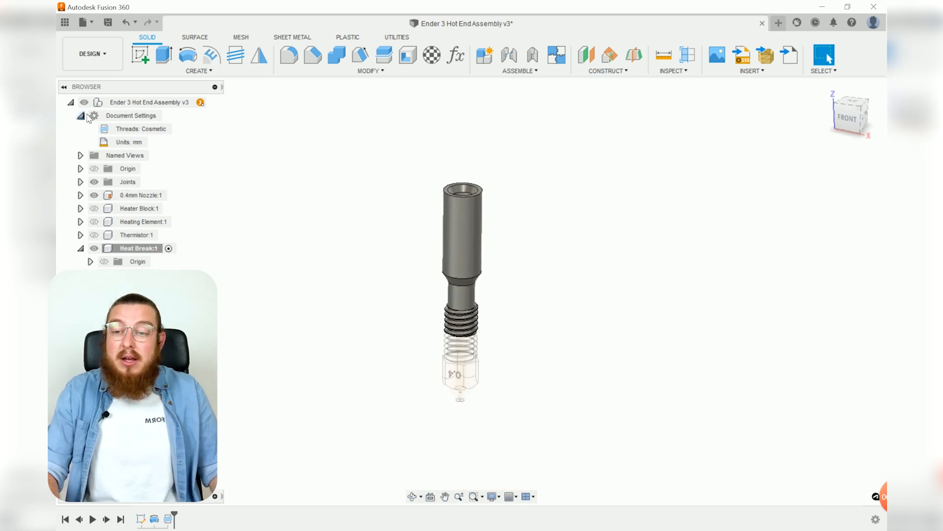
{"action": "left_click", "coordinate": [213, 103]}
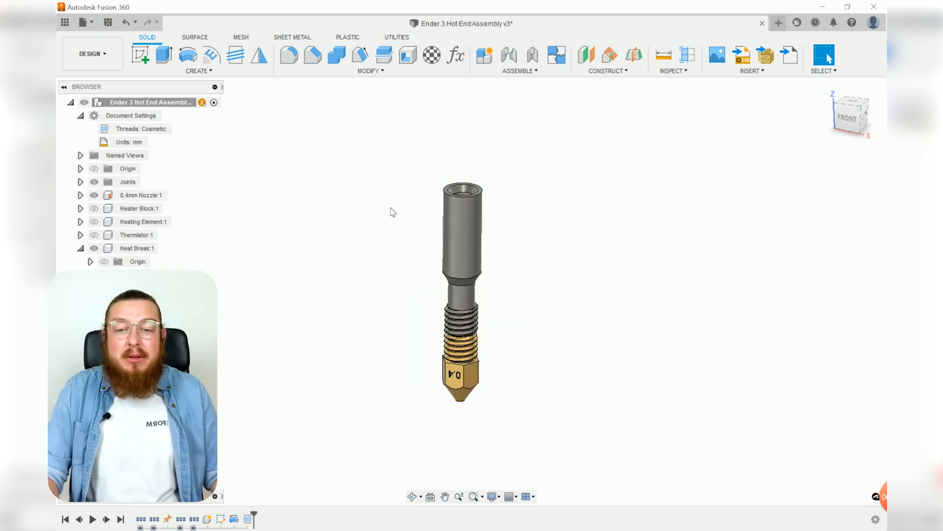
- Create a new active standard internal component named Heat Sink under the top-level assembly
{"action": "mouse_move", "coordinate": [528, 264]}
{"action": "middle_mouse_down", "text": "shift"}
{"action": "mouse_move", "coordinate": [527, 237]}
{"action": "mouse_move", "coordinate": [516, 265]}
{"action": "mouse_move", "coordinate": [535, 267]}
{"action": "middle_mouse_up", "text": "shift"}
{"action": "scroll", "coordinate": [474, 221], "scroll_direction": "up", "scroll_amount": 4}
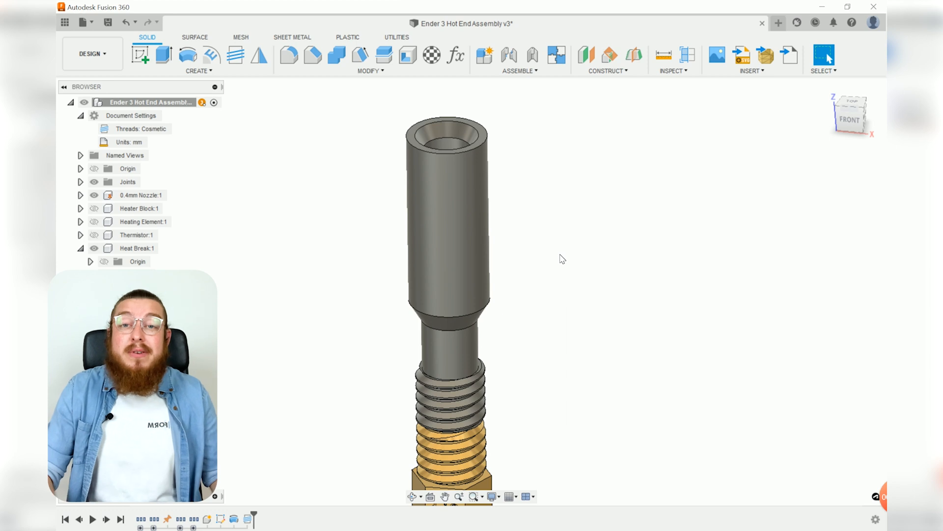
{"action": "scroll", "coordinate": [563, 259], "scroll_direction": "down", "scroll_amount": 5}
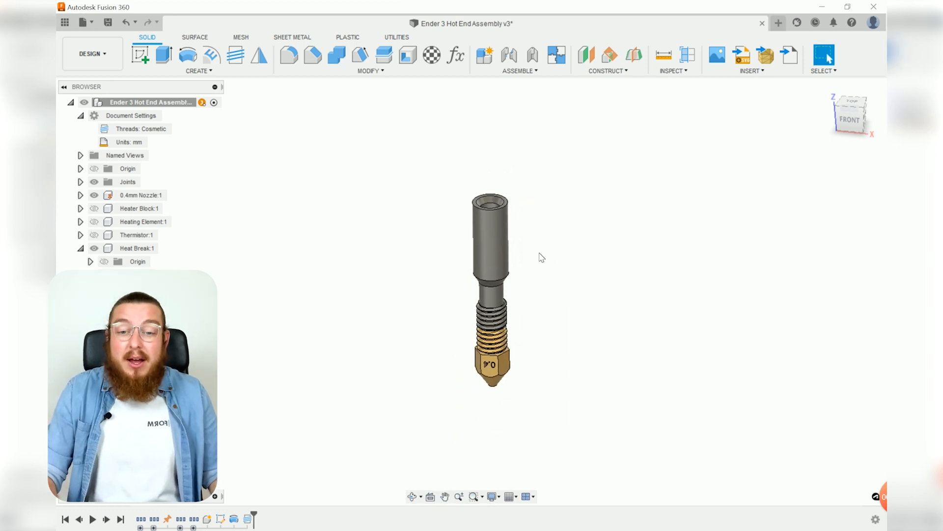
{"action": "scroll", "coordinate": [518, 191], "scroll_direction": "up", "scroll_amount": 4}
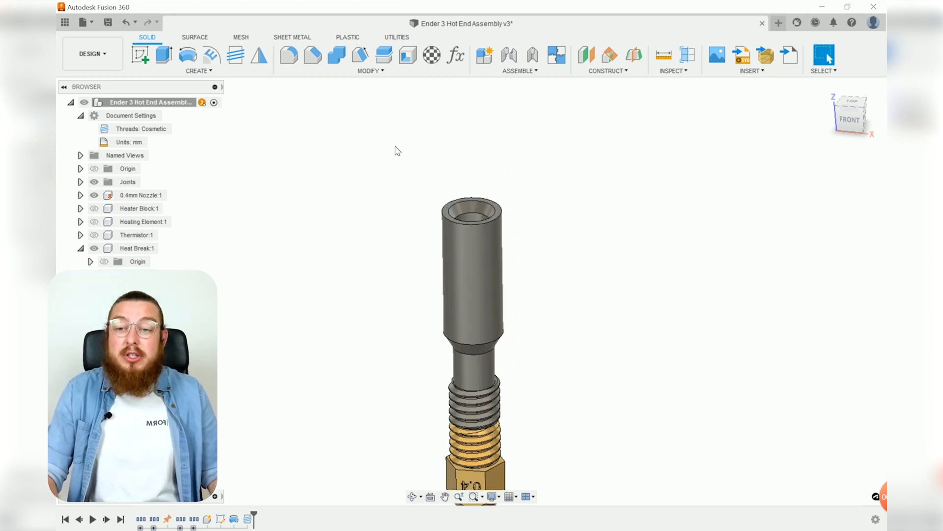
{"action": "left_click", "coordinate": [484, 55]}
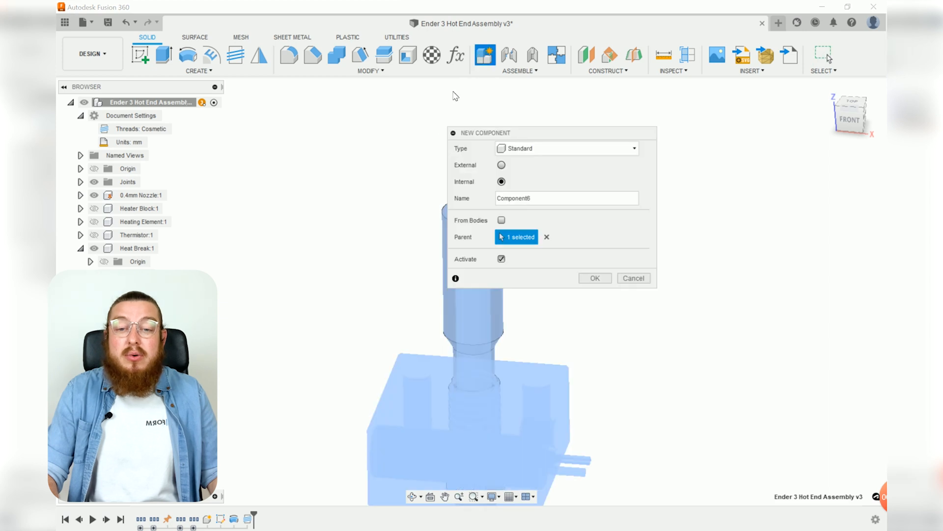
{"action": "left_click", "coordinate": [554, 202]}
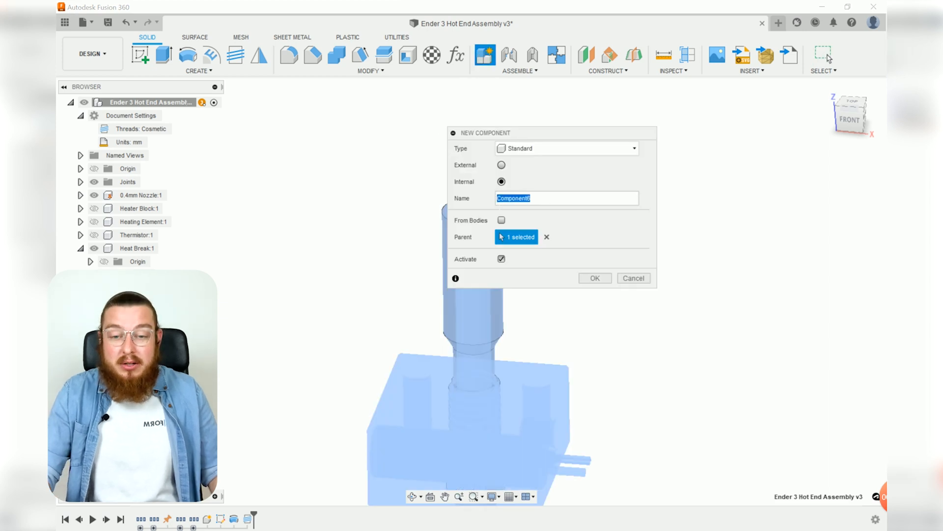
{"action": "type", "text": "Heat Sink"}
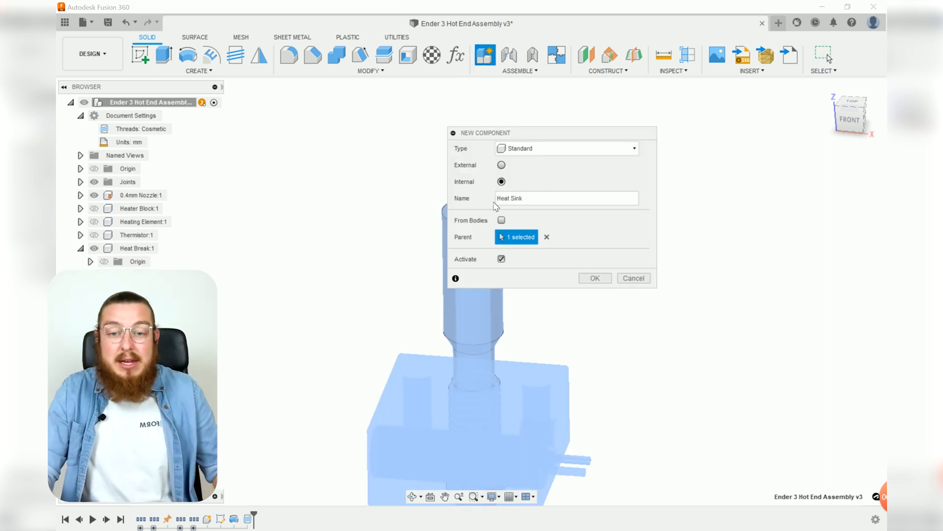
{"action": "left_click", "coordinate": [595, 278]}
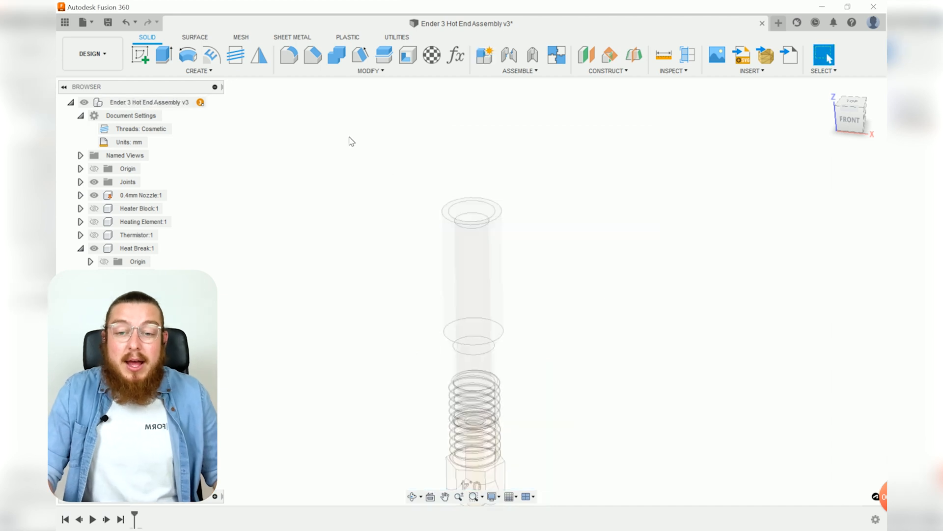
- Start a sketch on the front XZ plane and project the heat break's top edge into it
{"action": "left_click", "coordinate": [143, 57]}
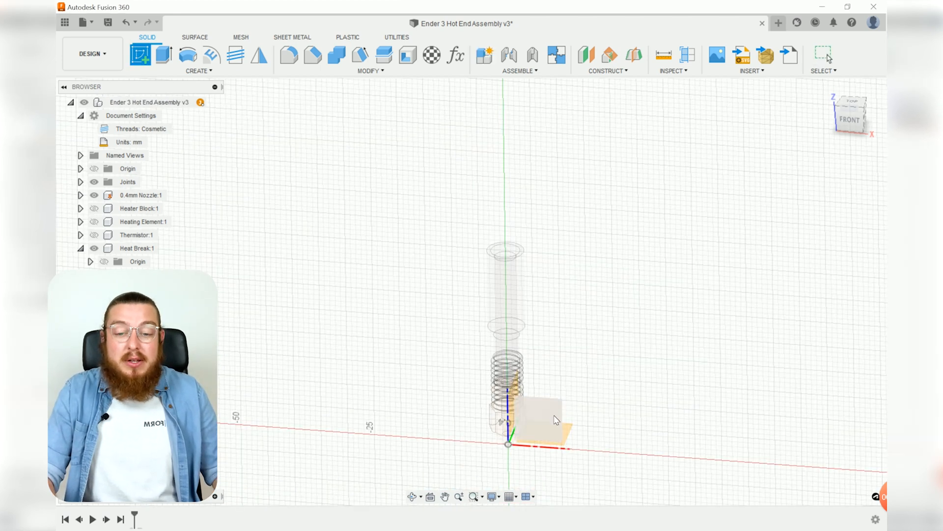
{"action": "left_click", "coordinate": [554, 420]}
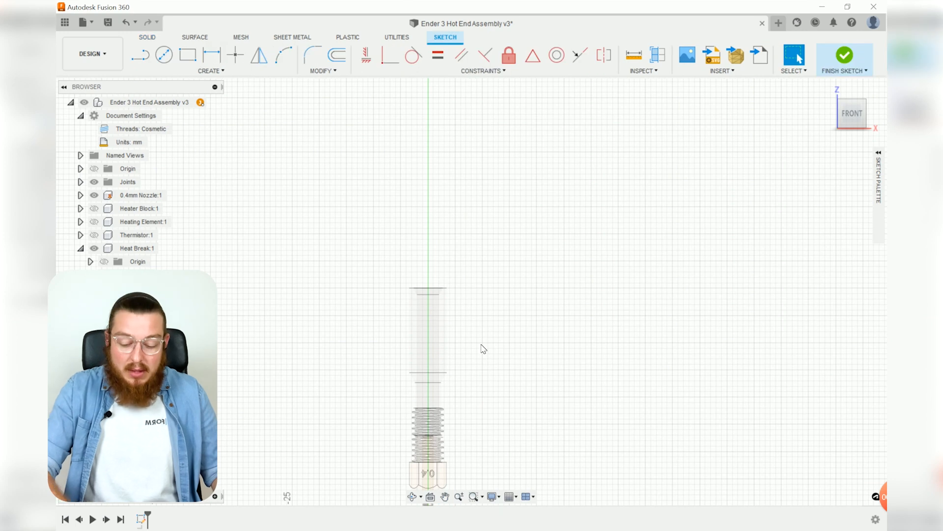
{"action": "key", "text": "p"}
{"action": "scroll", "coordinate": [442, 287], "scroll_direction": "up", "scroll_amount": 5}
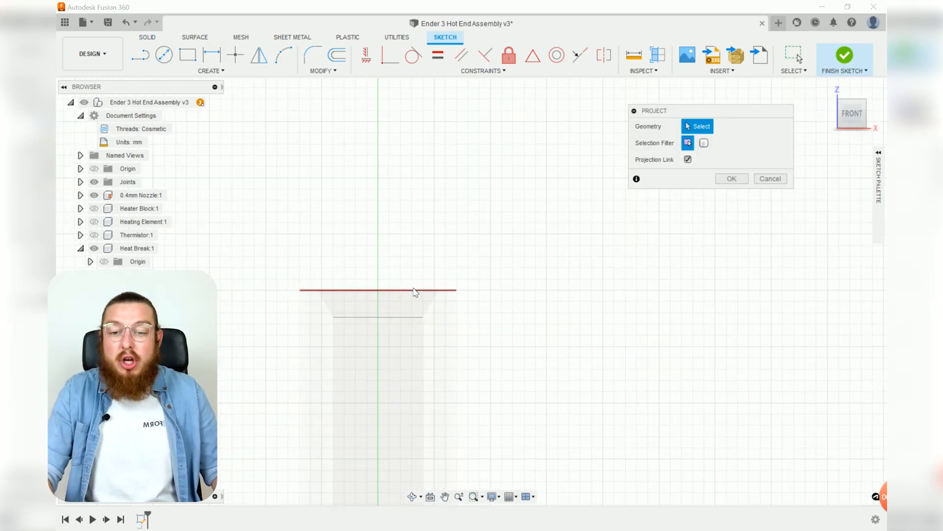
{"action": "left_click", "coordinate": [415, 290]}
{"action": "left_click", "coordinate": [731, 179]}
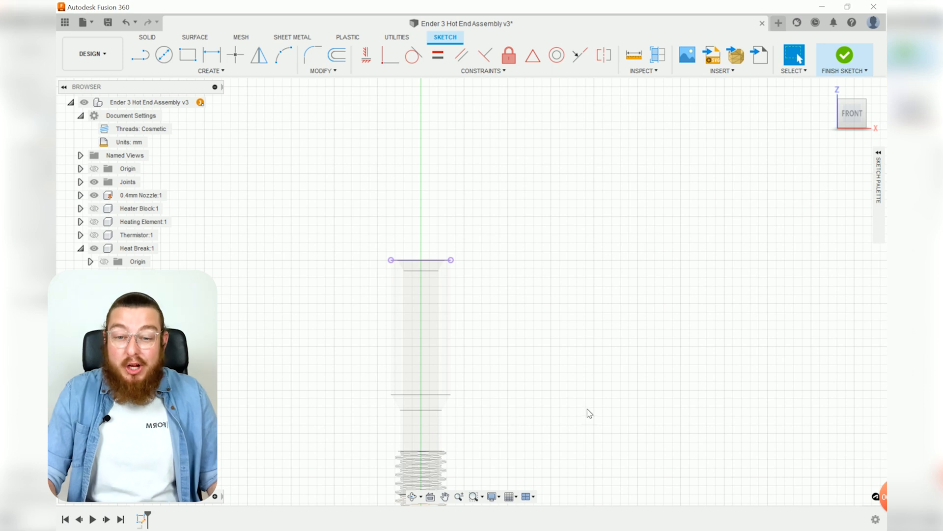
{"action": "middle_click_drag", "start_coordinate": [528, 406], "coordinate": [505, 464]}
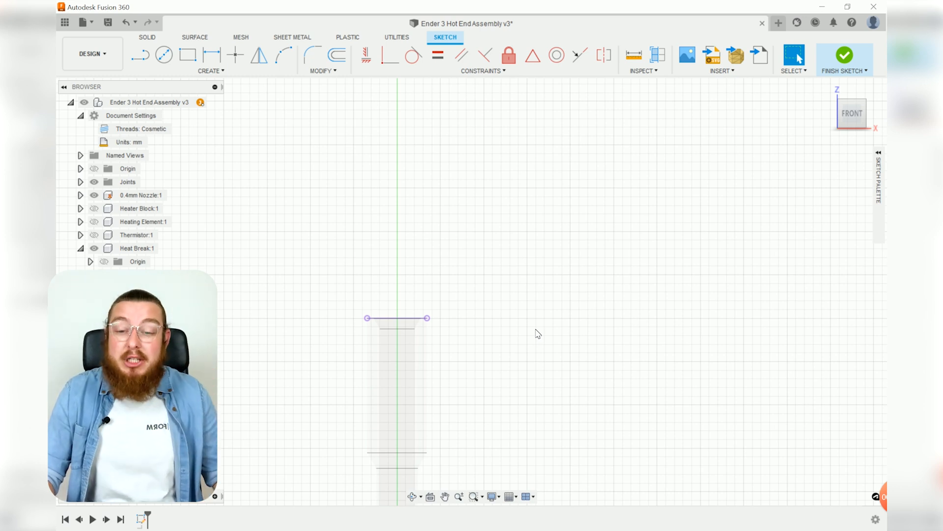
- Sketch the heat sink's lower half-profile with a fin notch, bottom block, long inner wall and short inward step at the top
{"action": "left_click", "coordinate": [140, 55]}
{"action": "middle_click_drag", "start_coordinate": [558, 324], "coordinate": [534, 259]}
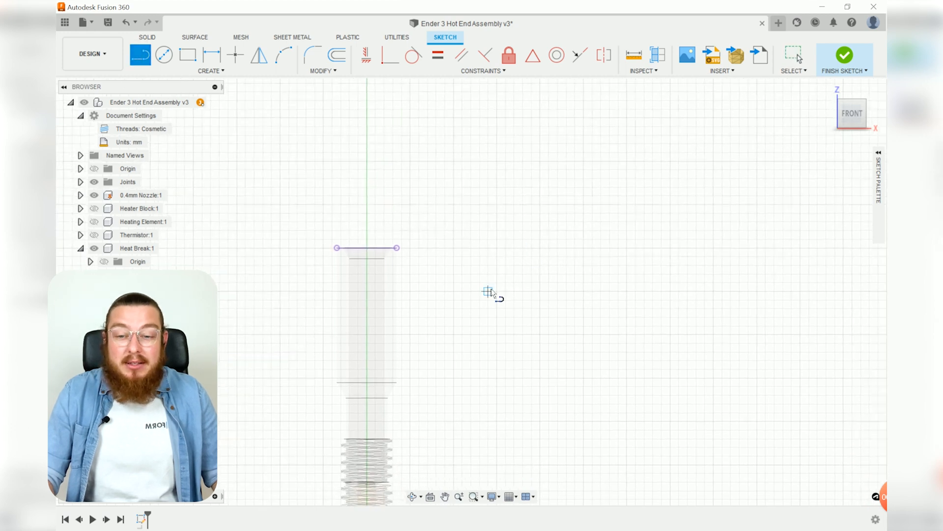
{"action": "left_click", "coordinate": [540, 361]}
{"action": "left_click", "coordinate": [488, 361]}
{"action": "left_click", "coordinate": [488, 378]}
{"action": "left_click", "coordinate": [549, 377]}
{"action": "left_click", "coordinate": [548, 412]}
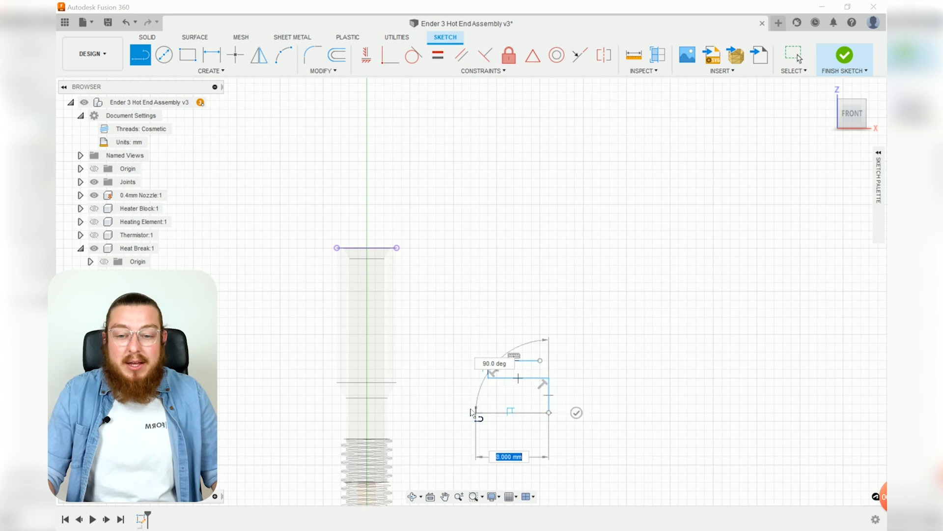
{"action": "left_click", "coordinate": [433, 413]}
{"action": "left_click", "coordinate": [433, 213]}
{"action": "left_click", "coordinate": [418, 213]}
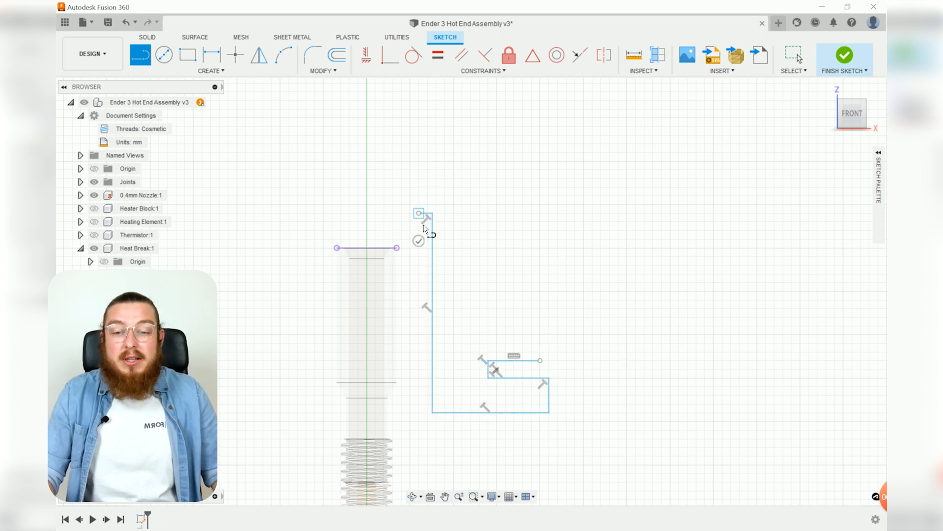
{"action": "key", "text": "Escape"}
- Add an arc that curves up and outward from the end of the short inward step
{"action": "left_click", "coordinate": [284, 55]}
{"action": "scroll", "coordinate": [432, 248], "scroll_direction": "up", "scroll_amount": 3}
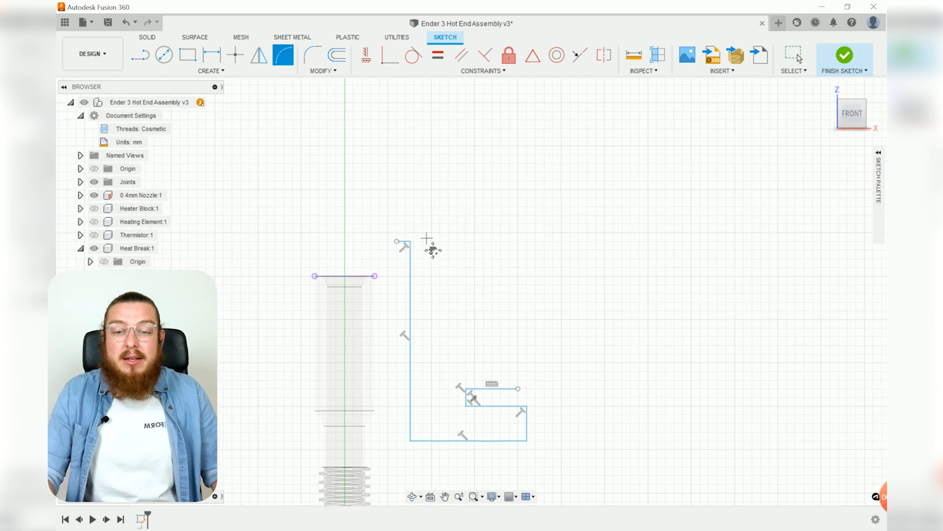
{"action": "left_click", "coordinate": [382, 245]}
{"action": "left_click", "coordinate": [436, 192]}
{"action": "left_click", "coordinate": [418, 192]}
{"action": "key", "text": "Escape"}
- Continue the profile from the arc with a line going up, a horizontal top edge and an outer line going down
{"action": "key", "text": "l"}
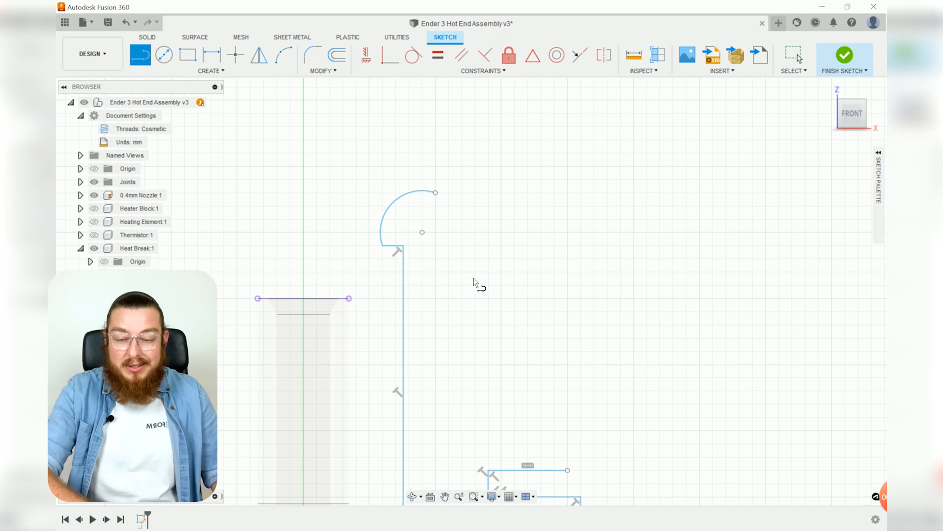
{"action": "left_click", "coordinate": [435, 192]}
{"action": "left_click", "coordinate": [431, 109]}
{"action": "left_click", "coordinate": [567, 109]}
{"action": "left_click", "coordinate": [568, 193]}
{"action": "key", "text": "Escape"}
{"action": "scroll", "coordinate": [516, 274], "scroll_direction": "down", "scroll_amount": 4}
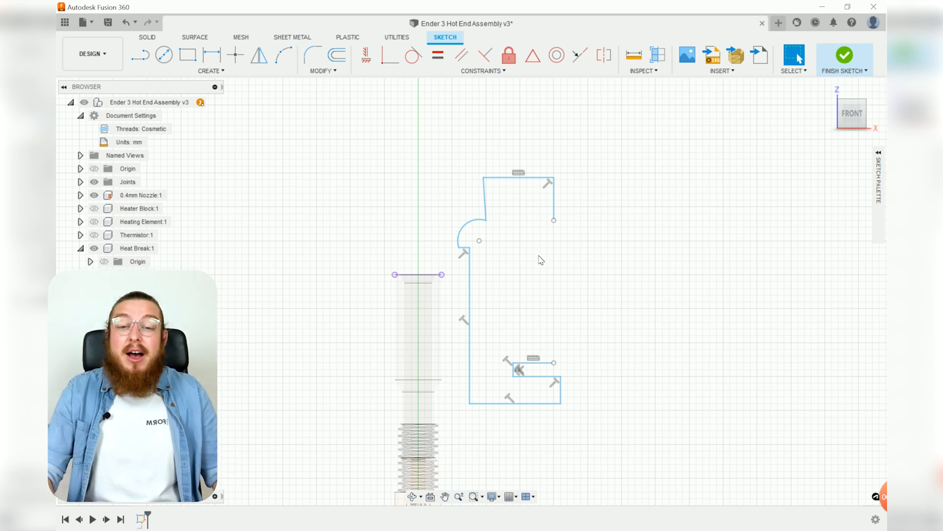
- Constrain the slanted line above the arc to be vertical
{"action": "left_click", "coordinate": [366, 55]}
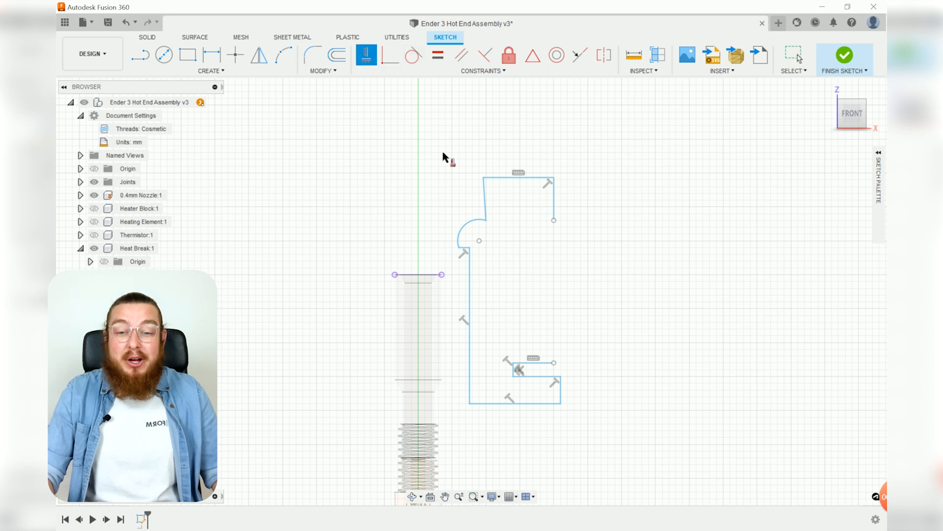
{"action": "left_click", "coordinate": [485, 200]}
{"action": "key", "text": "Escape"}
{"action": "scroll", "coordinate": [496, 221], "scroll_direction": "up", "scroll_amount": 5}
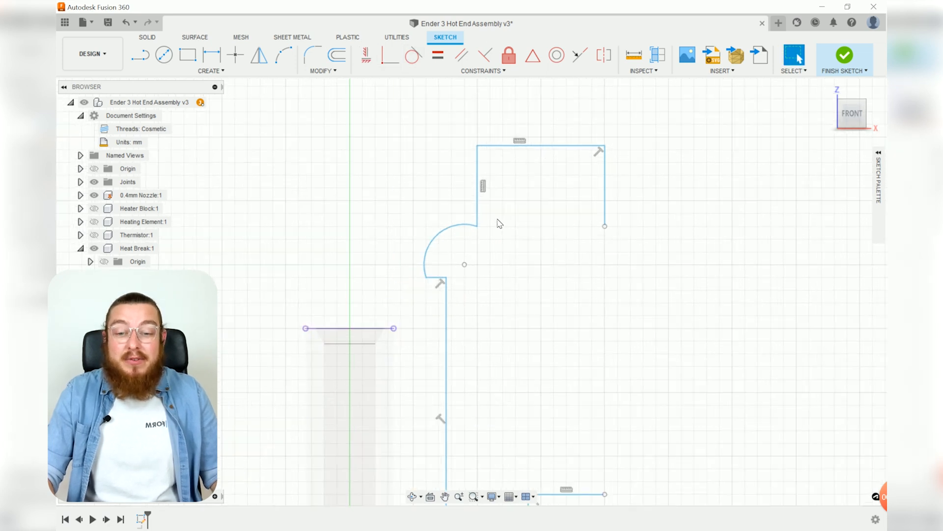
- Make the arc's centre point coincident with both the upper vertical line and the short step line
{"action": "left_click", "coordinate": [433, 298]}
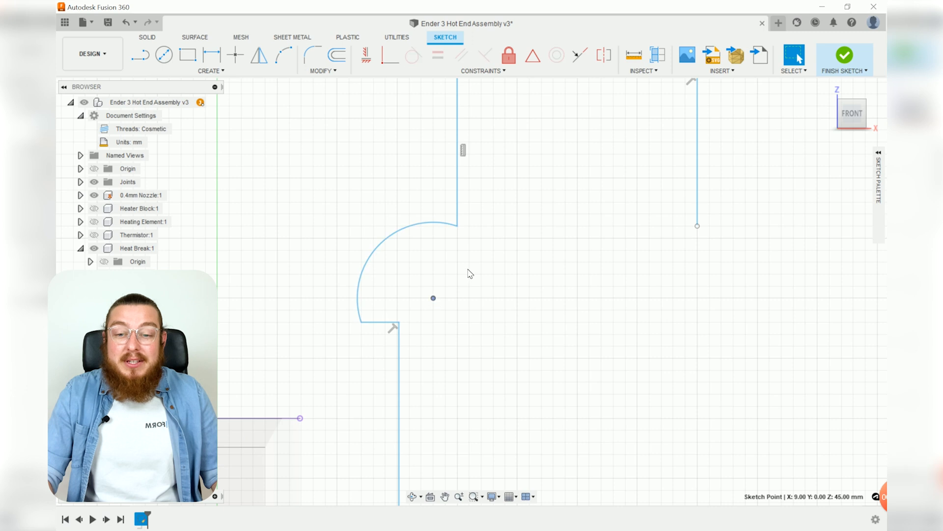
{"action": "left_click", "coordinate": [458, 201], "text": "ctrl"}
{"action": "left_click", "coordinate": [390, 55]}
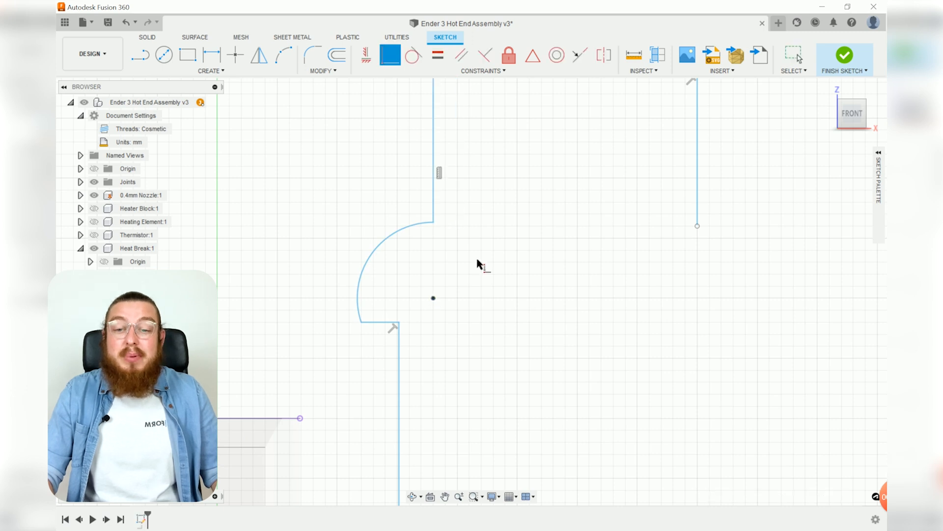
{"action": "left_click", "coordinate": [381, 322]}
{"action": "left_click", "coordinate": [434, 298]}
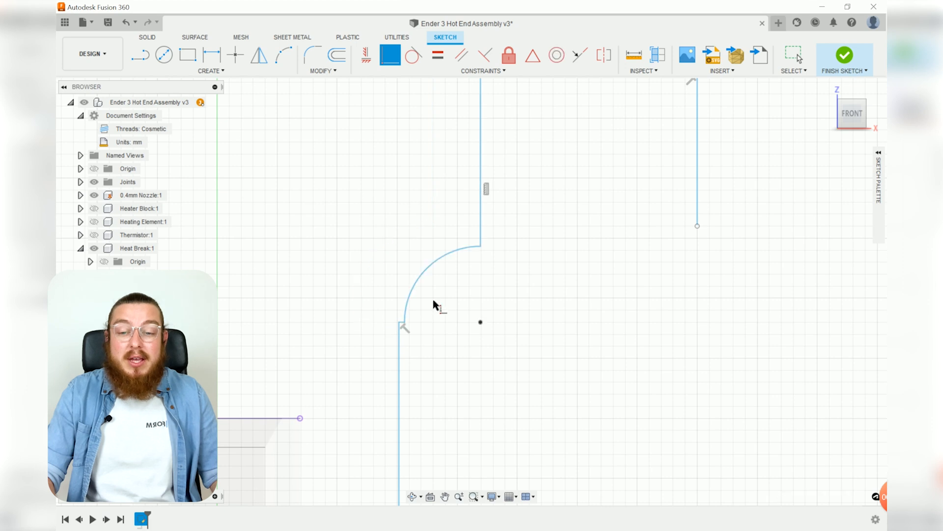
{"action": "key", "text": "Escape"}
- Move the arc's lower endpoint inward to about 5.5 mm from the central axis
{"action": "left_click_drag", "start_coordinate": [408, 323], "coordinate": [350, 368]}
{"action": "scroll", "coordinate": [492, 326], "scroll_direction": "down", "scroll_amount": 5}
{"action": "middle_click_drag", "start_coordinate": [496, 328], "coordinate": [418, 251]}
{"action": "scroll", "coordinate": [479, 347], "scroll_direction": "down", "scroll_amount": 1}
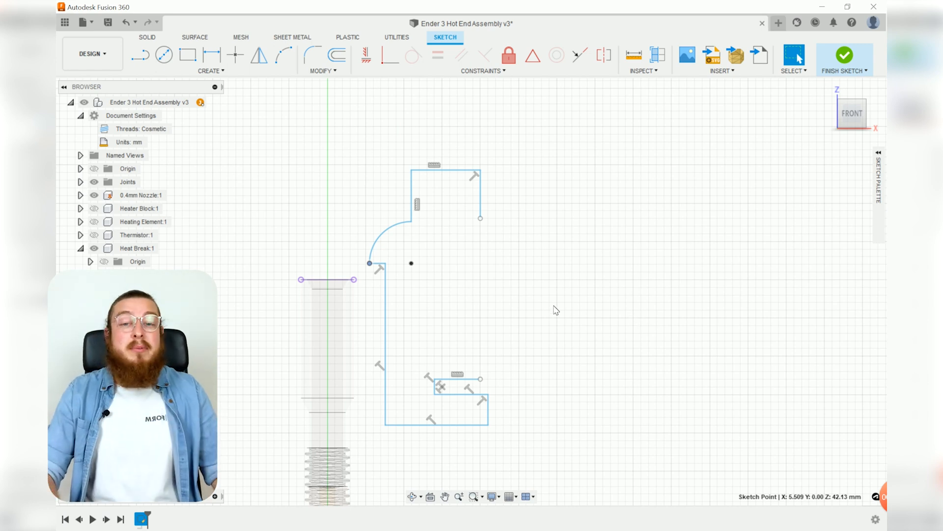
{"action": "scroll", "coordinate": [369, 235], "scroll_direction": "down", "scroll_amount": 3}
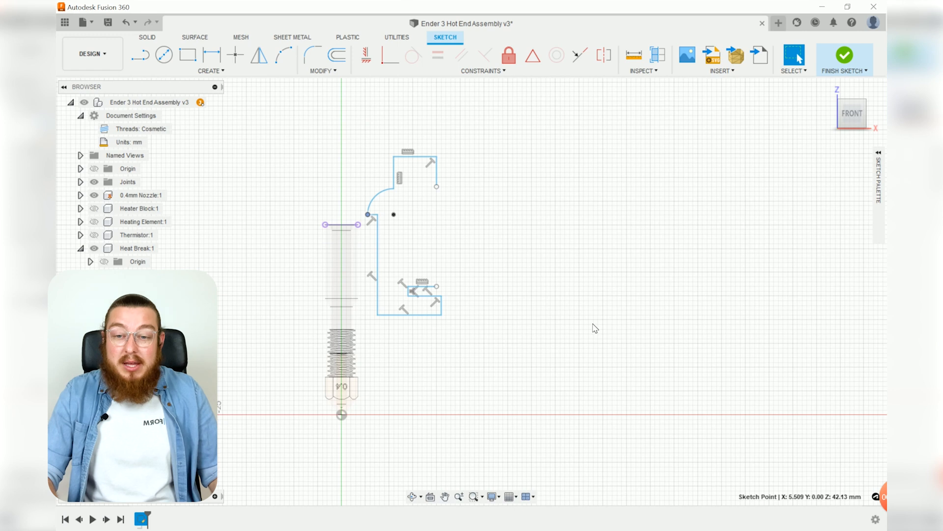
- Draw a vertical line from the origin to above the profile and convert it to a construction line
{"action": "key", "text": "l"}
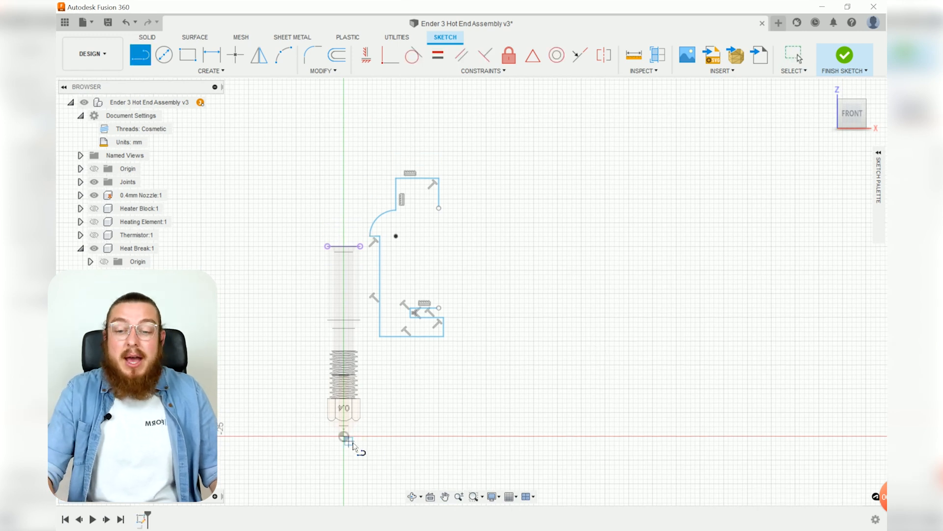
{"action": "left_click", "coordinate": [344, 436]}
{"action": "left_click", "coordinate": [344, 151]}
{"action": "key", "text": "Escape"}
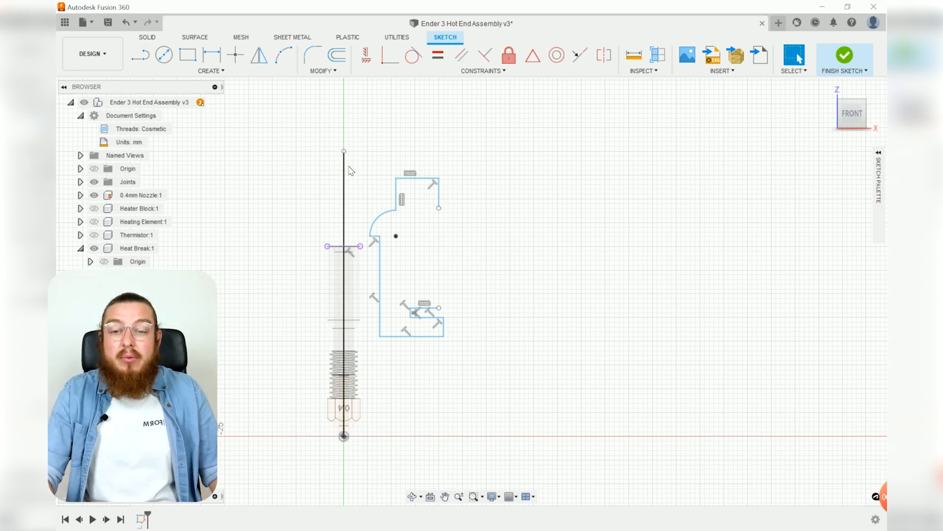
{"action": "key", "text": "x"}
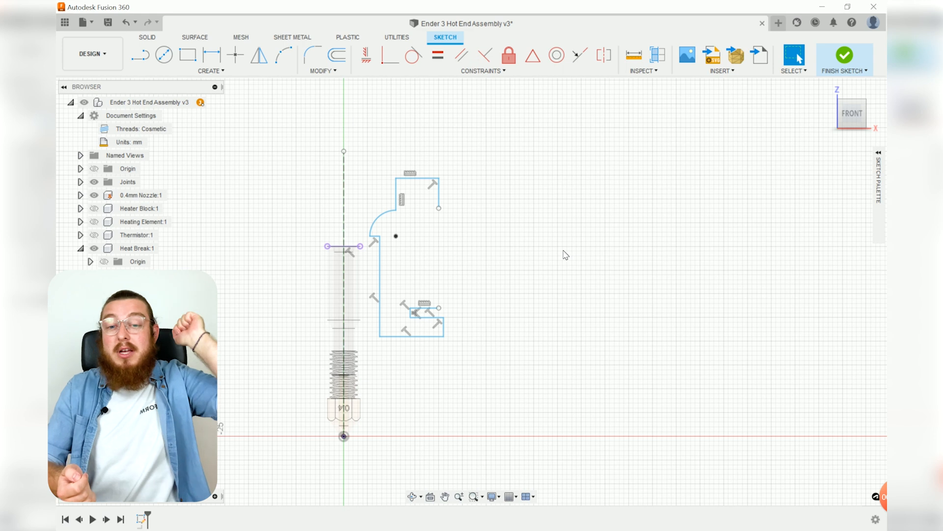
- Dimension the outer edge 10 mm from the axis, the bottom block 4 mm high and the overall profile 27.8 mm high
{"action": "scroll", "coordinate": [558, 249], "scroll_direction": "up", "scroll_amount": 3}
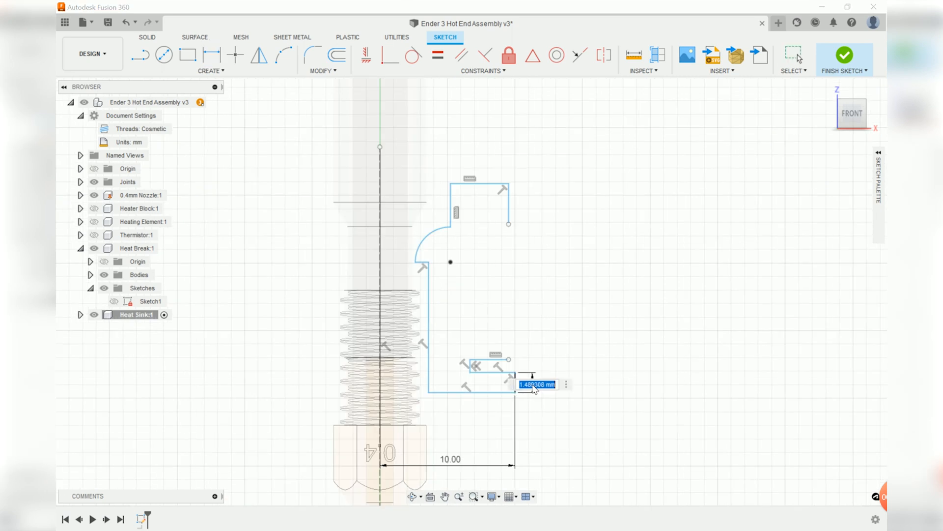
{"action": "type", "text": "4"}
{"action": "key", "text": "Return"}
{"action": "left_click", "coordinate": [603, 276]}
{"action": "type", "text": "27.8"}
{"action": "key", "text": "Return"}
{"action": "scroll", "coordinate": [486, 344], "scroll_direction": "down", "scroll_amount": 3}
{"action": "scroll", "coordinate": [513, 342], "scroll_direction": "up", "scroll_amount": 5}
- Dimension the lower inner wall 3.5 mm and the upper inner wall 5 mm from the axis
{"action": "left_click", "coordinate": [479, 412]}
{"action": "left_click", "coordinate": [449, 299]}
{"action": "type", "text": "3.5"}
{"action": "key", "text": "Return"}
{"action": "left_click", "coordinate": [514, 246]}
{"action": "type", "text": "5"}
{"action": "key", "text": "Return"}
- Draw a short vertical line up from the notch's outer end, and dimension the notch 5.5 mm deep and the line 0.8 mm long
{"action": "scroll", "coordinate": [518, 400], "scroll_direction": "down", "scroll_amount": 3}
{"action": "scroll", "coordinate": [503, 364], "scroll_direction": "up", "scroll_amount": 3}
{"action": "key", "text": "l"}
{"action": "left_click", "coordinate": [564, 213]}
{"action": "left_click", "coordinate": [564, 172]}
{"action": "left_click", "coordinate": [535, 212]}
{"action": "type", "text": "5.5"}
{"action": "key", "text": "Return"}
{"action": "type", "text": "0.8"}
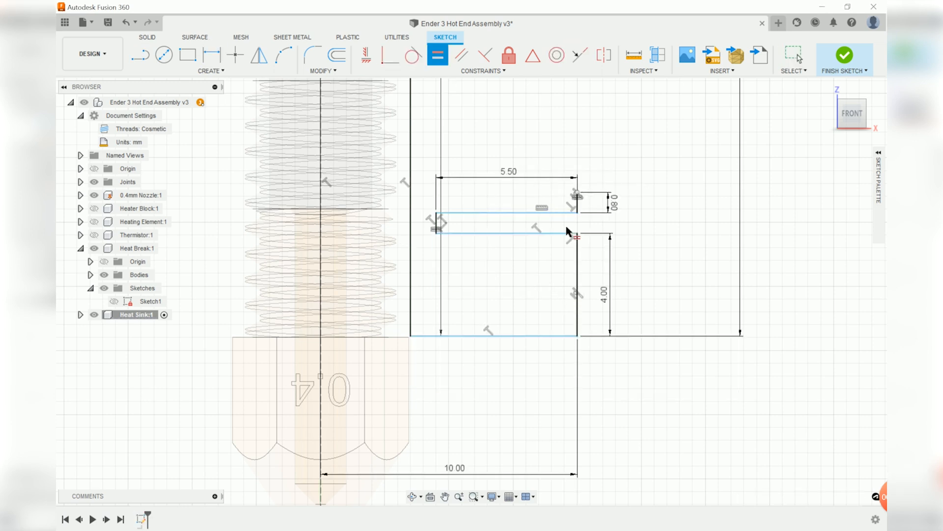
- Move the profile upward along the axis so its bottom edge sits above the heat break's shoulder
{"action": "scroll", "coordinate": [545, 392], "scroll_direction": "down", "scroll_amount": 5}
{"action": "key", "text": "Escape"}
{"action": "mouse_move", "coordinate": [542, 276]}
{"action": "left_mouse_down"}
{"action": "mouse_move", "coordinate": [561, 273]}
{"action": "mouse_move", "coordinate": [560, 229]}
{"action": "left_mouse_up"}
{"action": "scroll", "coordinate": [557, 235], "scroll_direction": "up", "scroll_amount": 4}
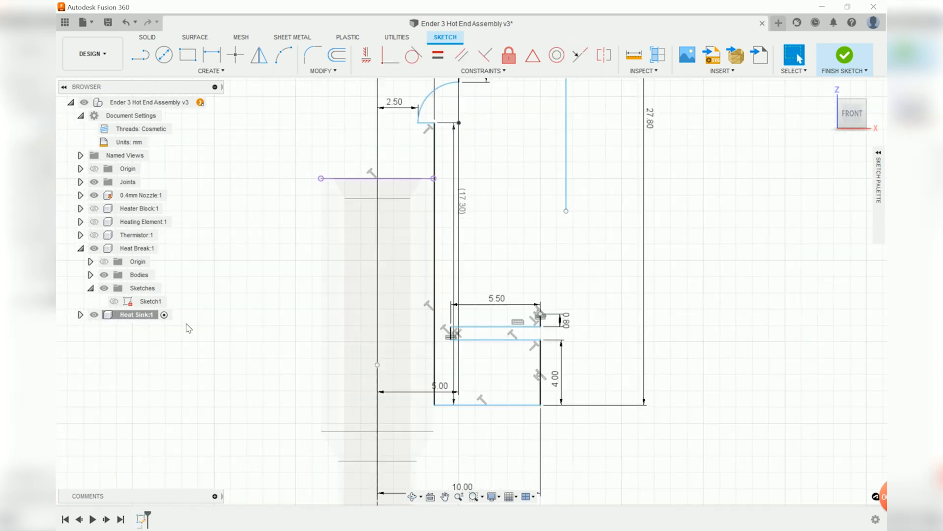
- Hide the heat break and nozzle components, and delete the driven height dimension at the arc's centre
{"action": "left_click", "coordinate": [94, 248]}
{"action": "left_click", "coordinate": [94, 195]}
{"action": "left_click_drag", "start_coordinate": [462, 202], "coordinate": [500, 211]}
{"action": "mouse_move", "coordinate": [440, 387]}
{"action": "left_mouse_down"}
{"action": "mouse_move", "coordinate": [454, 233]}
{"action": "mouse_move", "coordinate": [322, 140]}
{"action": "left_mouse_up"}
{"action": "left_click", "coordinate": [501, 212]}
{"action": "key", "text": "Delete"}
- Make the short step line beside the arc collinear with the projected heat break top edge
{"action": "left_click", "coordinate": [390, 55]}
{"action": "left_click", "coordinate": [580, 55]}
{"action": "left_click", "coordinate": [425, 146]}
{"action": "left_click", "coordinate": [403, 179]}
{"action": "key", "text": "Escape"}
- Rearrange the dimensions around the profile to keep them readable
{"action": "scroll", "coordinate": [560, 315], "scroll_direction": "down", "scroll_amount": 4}
{"action": "left_click_drag", "start_coordinate": [589, 339], "coordinate": [610, 237]}
{"action": "scroll", "coordinate": [565, 442], "scroll_direction": "up", "scroll_amount": 5}
{"action": "left_click_drag", "start_coordinate": [398, 185], "coordinate": [398, 318]}
{"action": "left_click_drag", "start_coordinate": [317, 279], "coordinate": [399, 143]}
{"action": "scroll", "coordinate": [457, 462], "scroll_direction": "up", "scroll_amount": 4}
- Delete the equal constraint on the fin notch and dimension the notch 1 mm high
{"action": "left_click", "coordinate": [404, 379]}
{"action": "key", "text": "Delete"}
{"action": "key", "text": "d"}
{"action": "left_click", "coordinate": [523, 350]}
{"action": "type", "text": "1"}
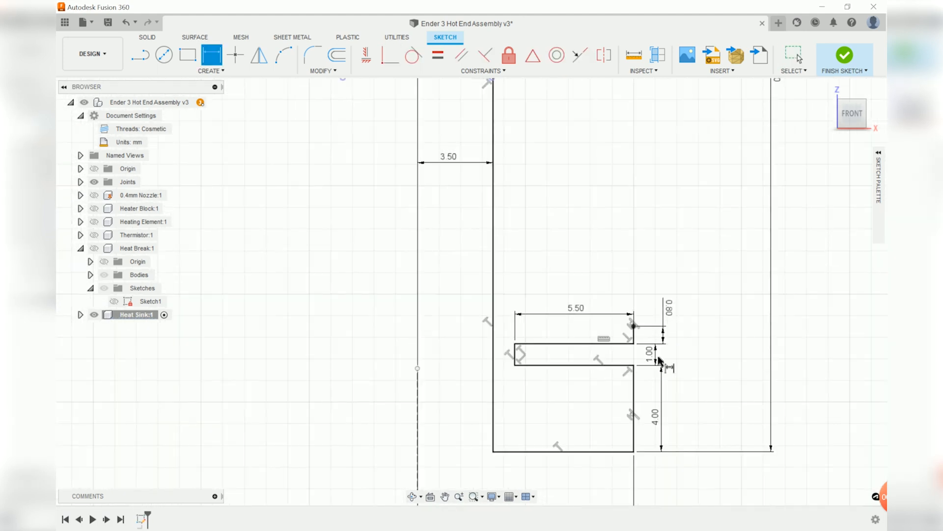
{"action": "key", "text": "Escape"}
{"action": "scroll", "coordinate": [596, 318], "scroll_direction": "up", "scroll_amount": 4}
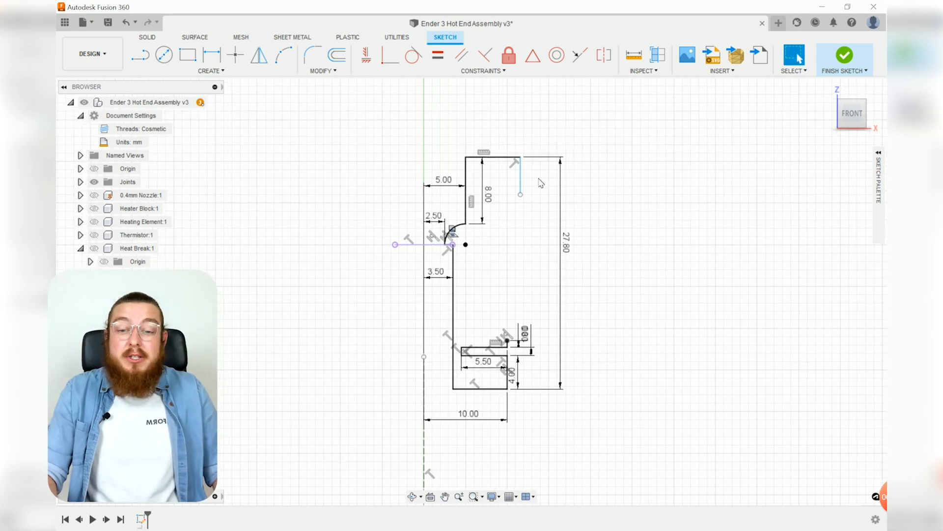
- Move the open lower end of the upper outer line to about 12.2 mm from the axis
{"action": "scroll", "coordinate": [568, 391], "scroll_direction": "down", "scroll_amount": 4}
{"action": "middle_click_drag", "start_coordinate": [607, 181], "coordinate": [649, 480]}
{"action": "left_click_drag", "start_coordinate": [507, 214], "coordinate": [519, 235]}
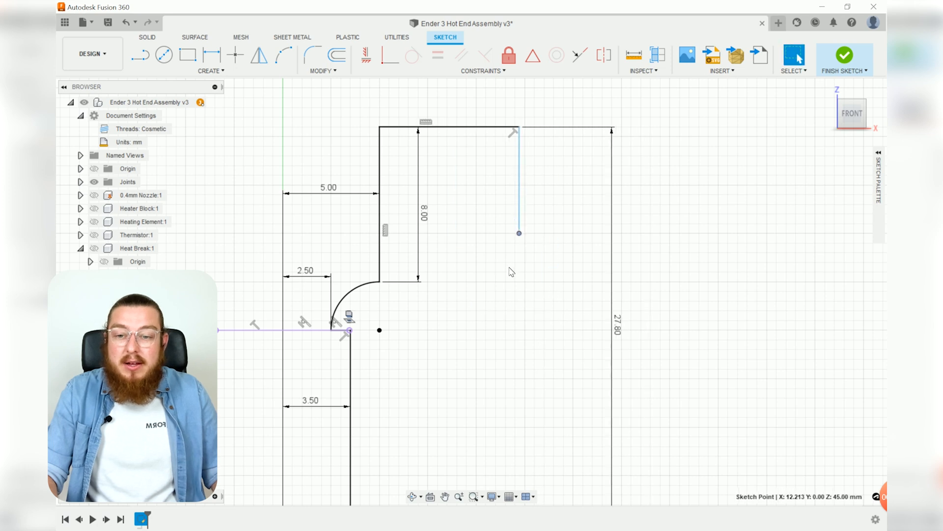
{"action": "scroll", "coordinate": [512, 272], "scroll_direction": "up", "scroll_amount": 3}
{"action": "scroll", "coordinate": [492, 318], "scroll_direction": "down", "scroll_amount": 3}
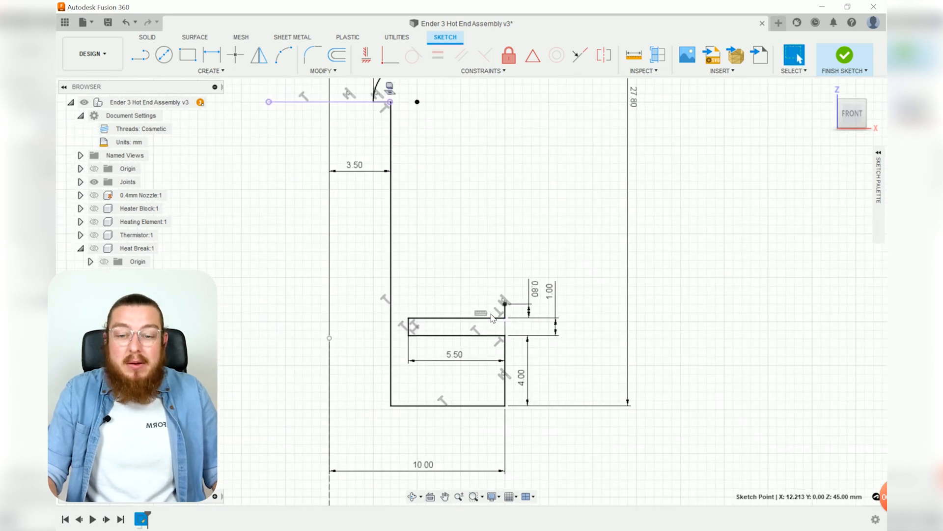
{"action": "scroll", "coordinate": [493, 318], "scroll_direction": "down", "scroll_amount": 3}
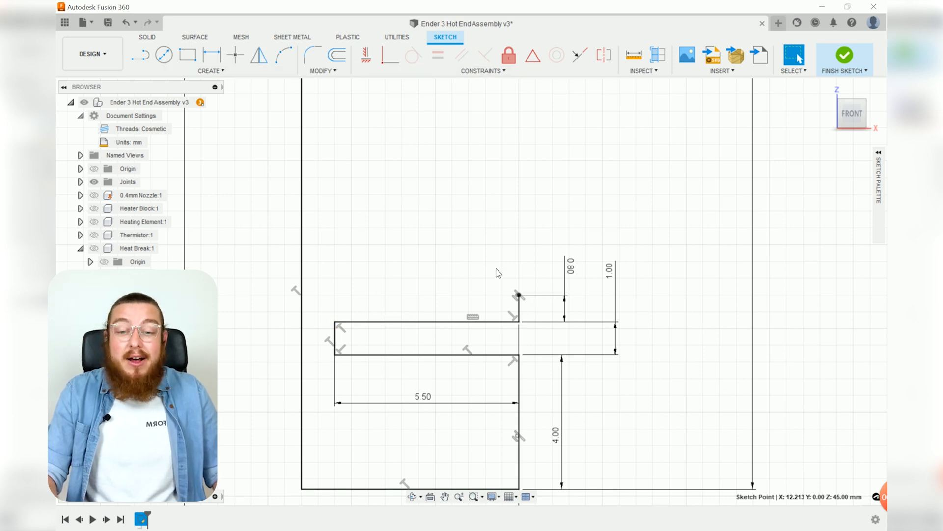
- Place the 5.5 mm dimension above the notch and space out the 0.8, 1 and 4 mm dimensions beside the profile
{"action": "left_click_drag", "start_coordinate": [425, 400], "coordinate": [435, 303]}
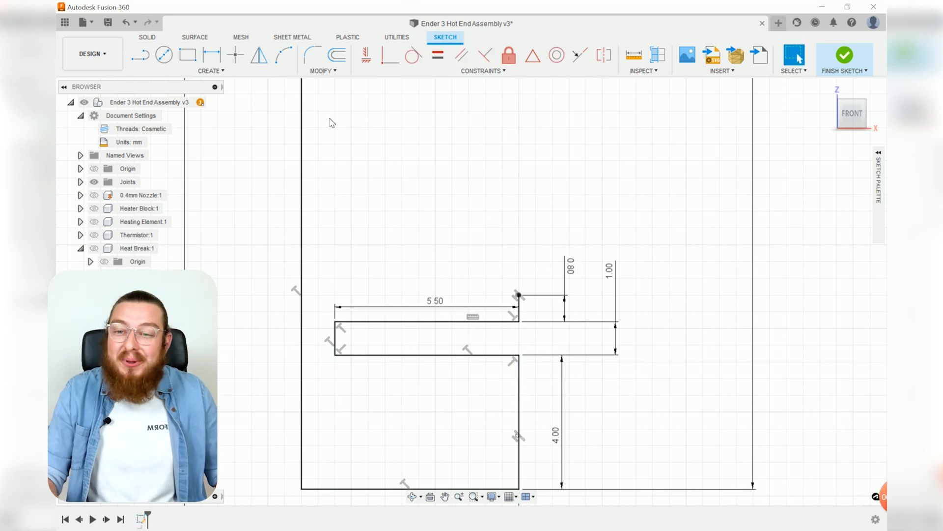
{"action": "left_click_drag", "start_coordinate": [566, 267], "coordinate": [612, 351]}
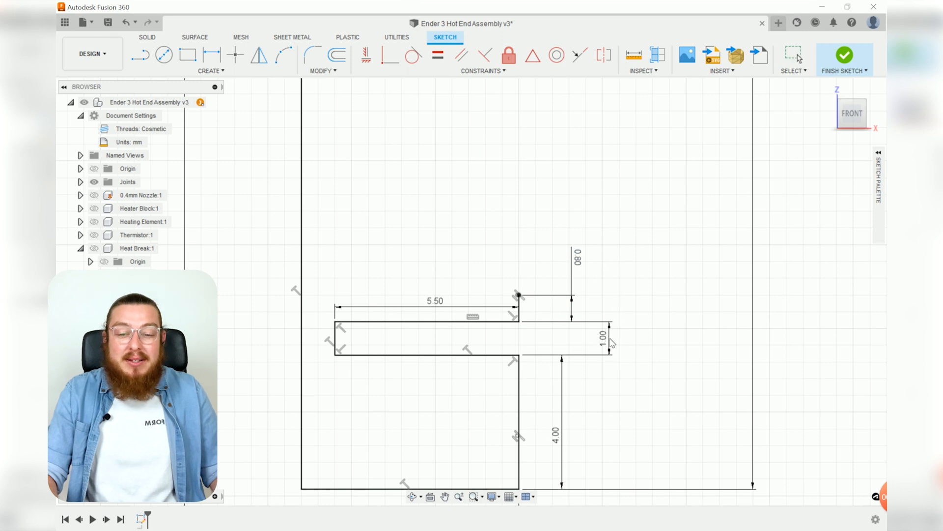
{"action": "left_click_drag", "start_coordinate": [564, 437], "coordinate": [617, 443]}
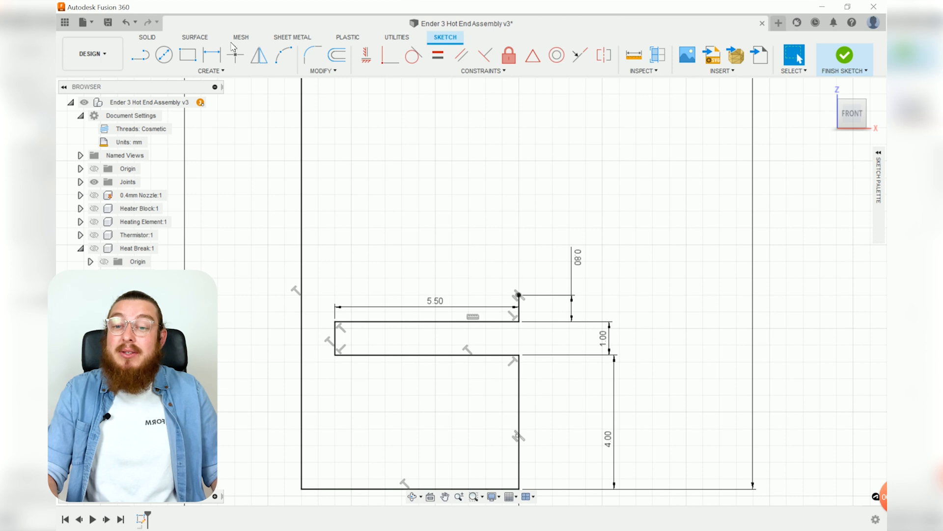
- Start a rectangular sketch pattern of the four connected notch and fin-edge lines, with 9 instances upward and 1 sideways
{"action": "left_click", "coordinate": [217, 72]}
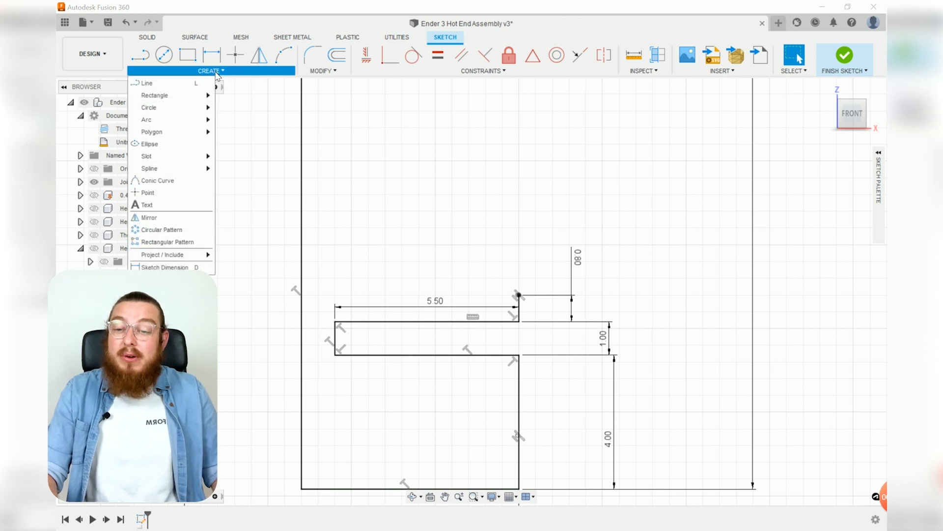
{"action": "left_click", "coordinate": [171, 242]}
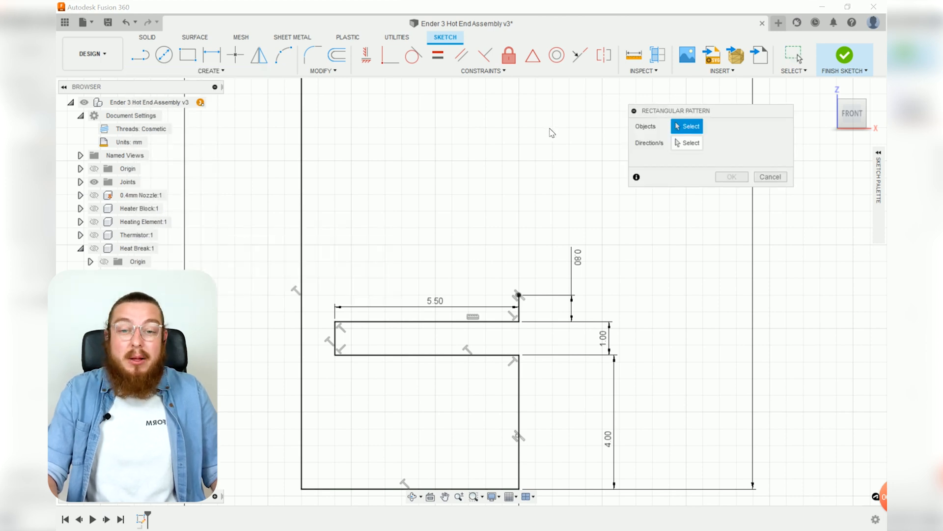
{"action": "left_click_drag", "start_coordinate": [661, 111], "coordinate": [595, 131]}
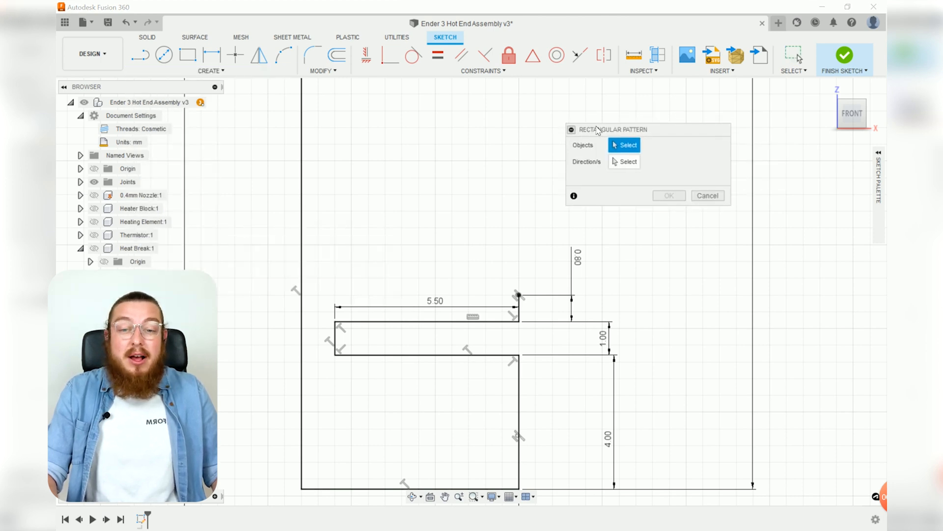
{"action": "left_click", "coordinate": [520, 306]}
{"action": "left_click", "coordinate": [344, 343]}
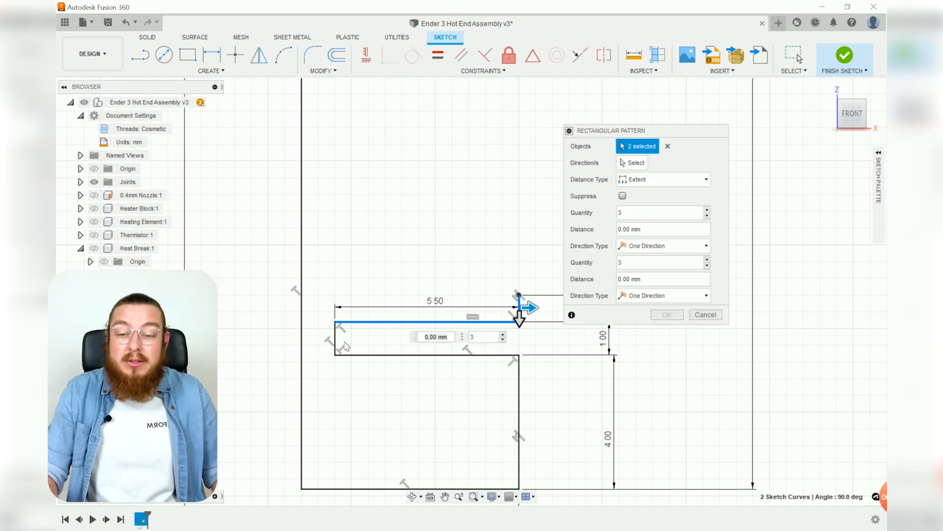
{"action": "left_click", "coordinate": [359, 354]}
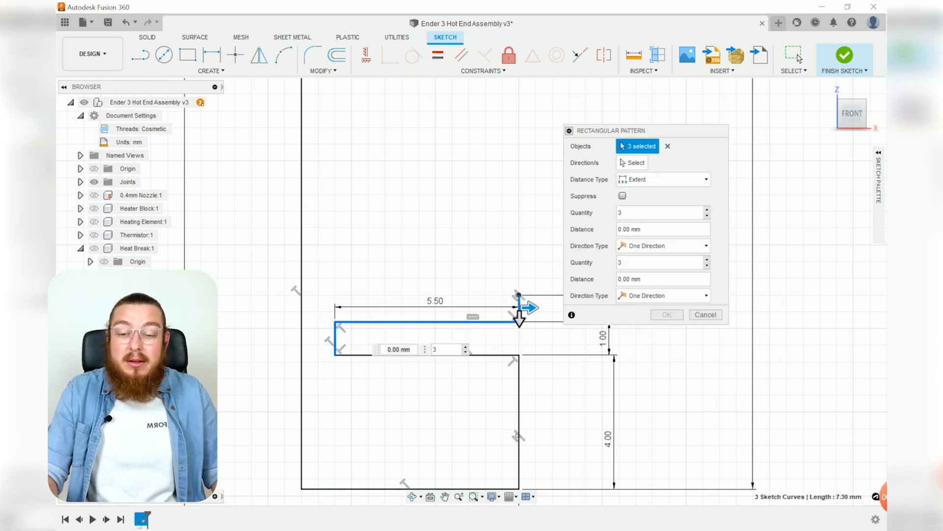
{"action": "left_click", "coordinate": [372, 355]}
{"action": "left_click_drag", "start_coordinate": [519, 315], "coordinate": [518, 131]}
{"action": "type", "text": "9"}
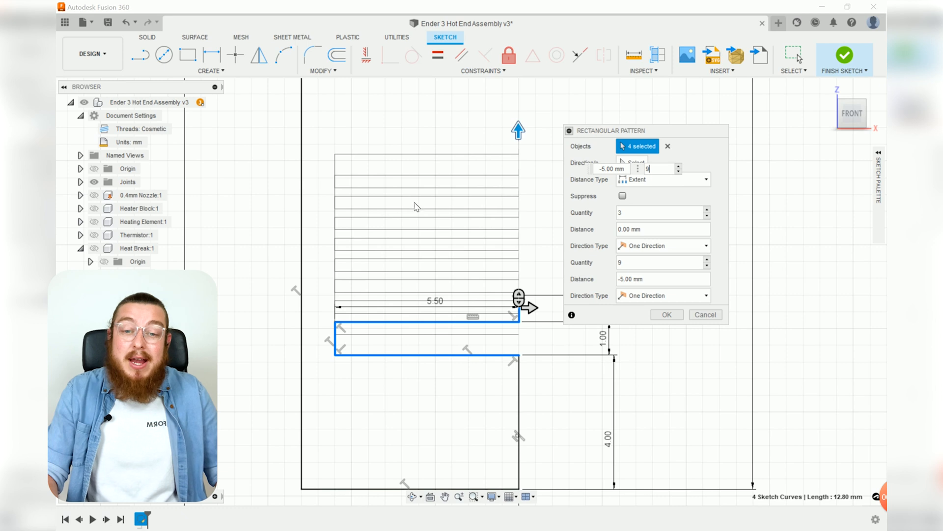
{"action": "left_click", "coordinate": [707, 217]}
{"action": "scroll", "coordinate": [546, 186], "scroll_direction": "down", "scroll_amount": 4}
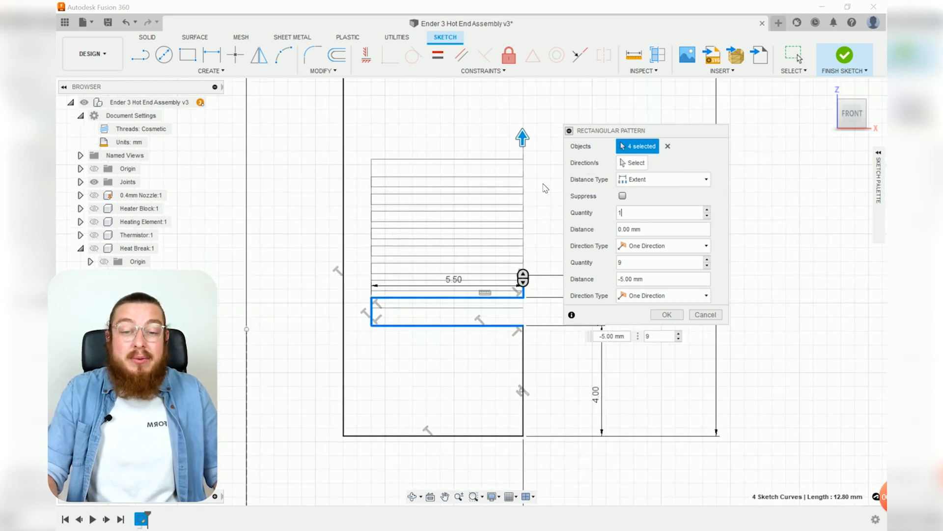
{"action": "middle_click_drag", "start_coordinate": [550, 190], "coordinate": [529, 277]}
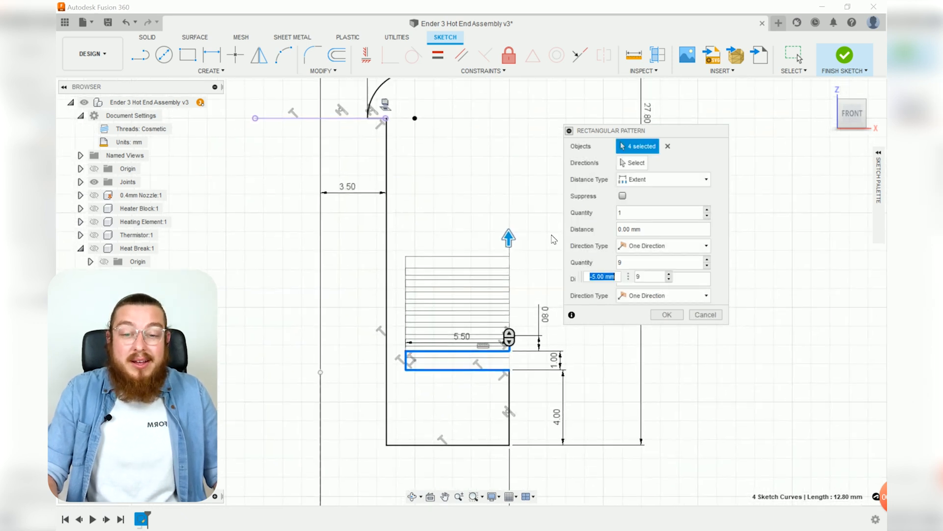
- Set the fin pattern's distance type to Spacing with -1.8 mm along the vertical direction and create the pattern
{"action": "left_click", "coordinate": [649, 179]}
{"action": "left_click", "coordinate": [642, 205]}
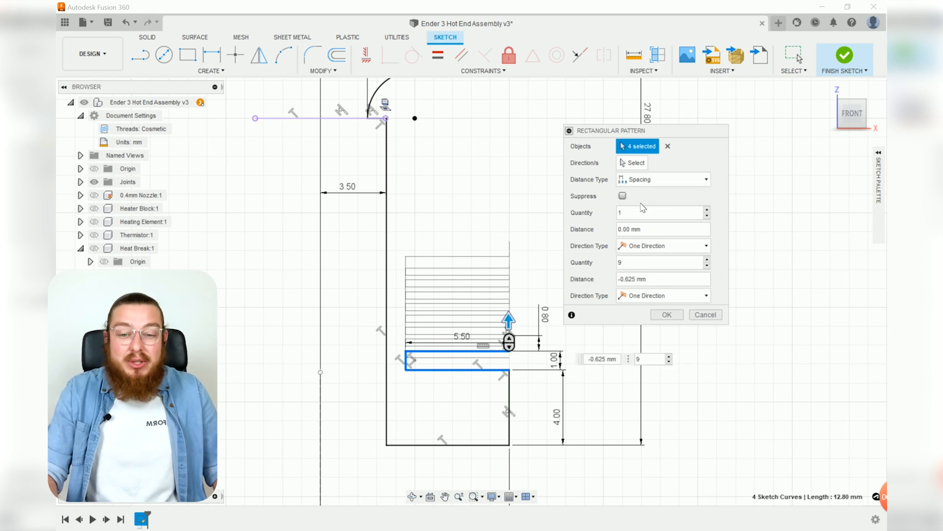
{"action": "scroll", "coordinate": [550, 344], "scroll_direction": "up", "scroll_amount": 5}
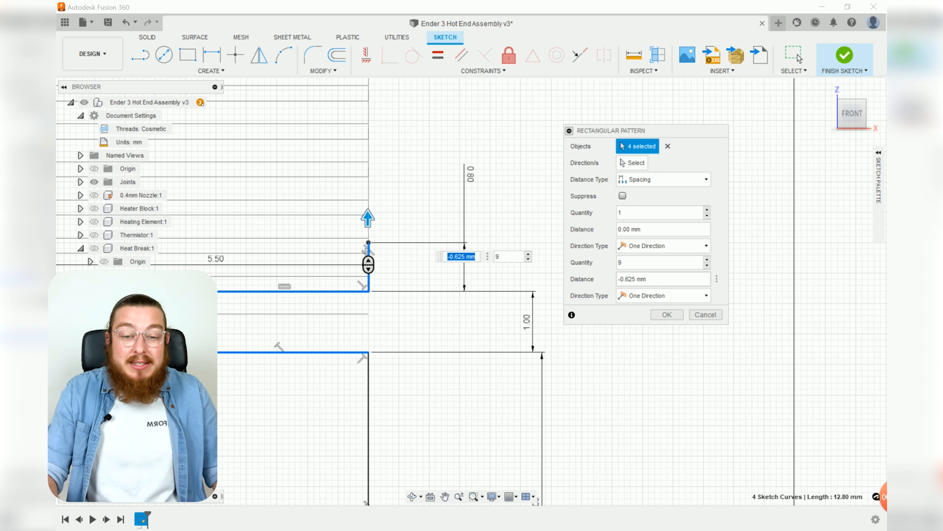
{"action": "key", "text": "ctrl+a"}
{"action": "type", "text": "-"}
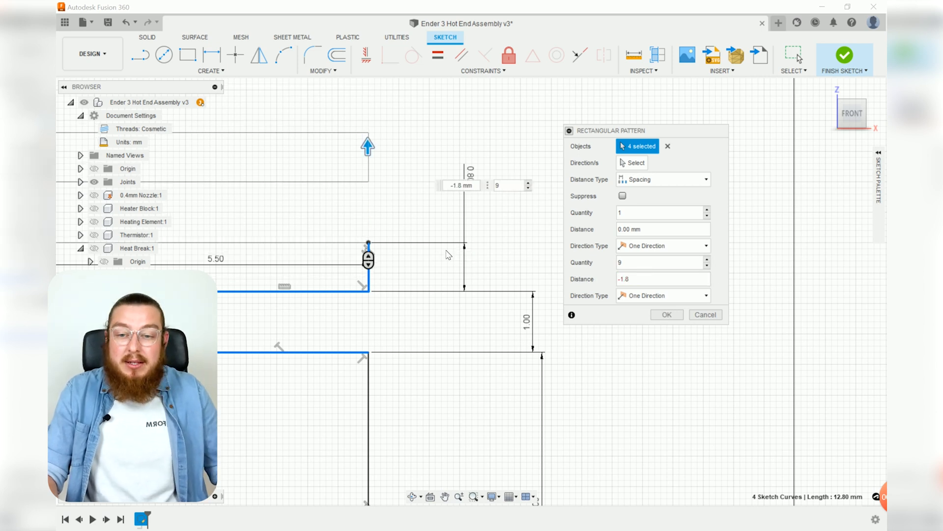
{"action": "scroll", "coordinate": [393, 239], "scroll_direction": "down", "scroll_amount": 5}
{"action": "middle_click_drag", "start_coordinate": [329, 264], "coordinate": [358, 351]}
{"action": "key", "text": "Tab"}
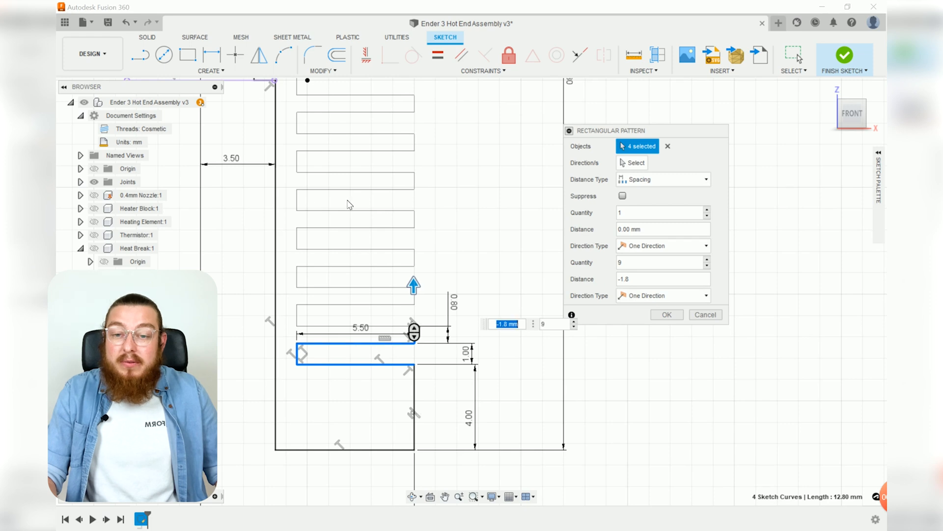
{"action": "scroll", "coordinate": [307, 148], "scroll_direction": "down", "scroll_amount": 3}
{"action": "middle_click_drag", "start_coordinate": [300, 217], "coordinate": [295, 353]}
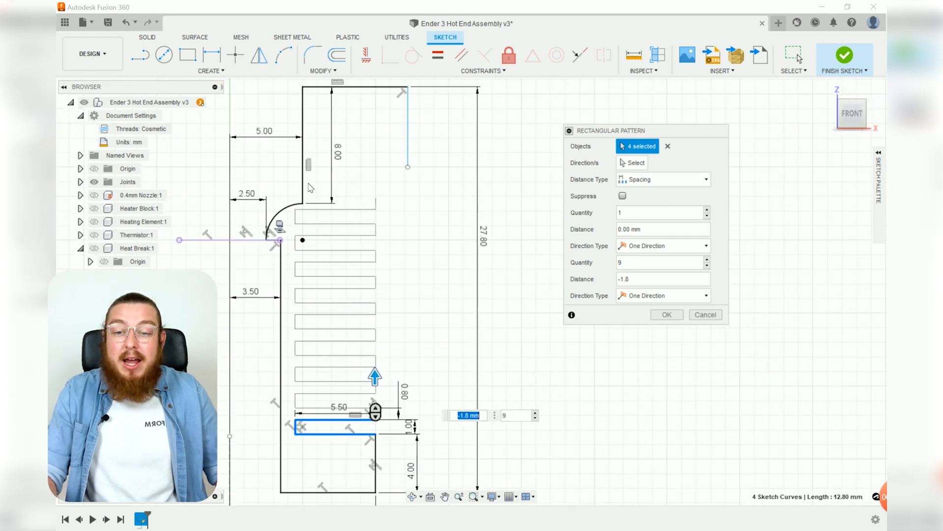
{"action": "left_click", "coordinate": [667, 315]}
- Move the upper outer line in line with the fin edges and make its lower endpoint coincident with the topmost fin's open endpoint
{"action": "scroll", "coordinate": [480, 251], "scroll_direction": "up", "scroll_amount": 3}
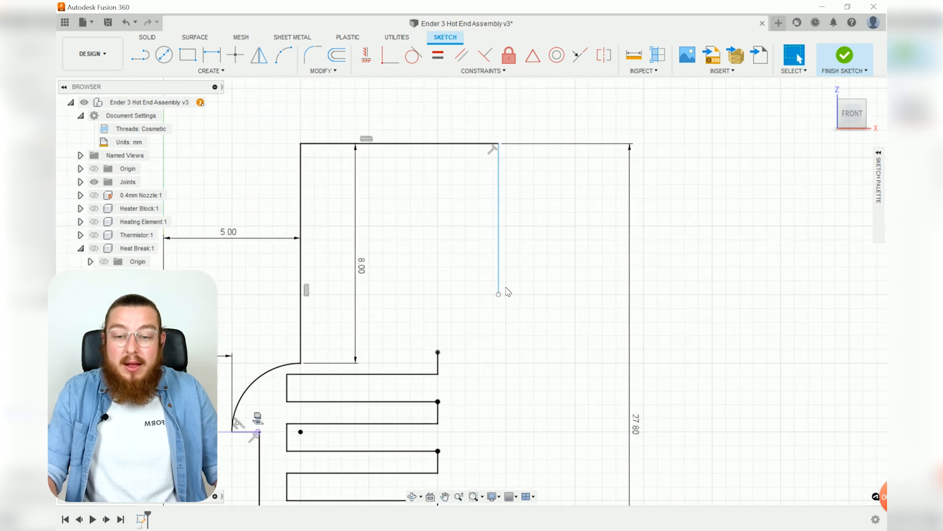
{"action": "mouse_move", "coordinate": [499, 296]}
{"action": "left_mouse_down"}
{"action": "mouse_move", "coordinate": [438, 296]}
{"action": "mouse_move", "coordinate": [435, 307]}
{"action": "left_mouse_up"}
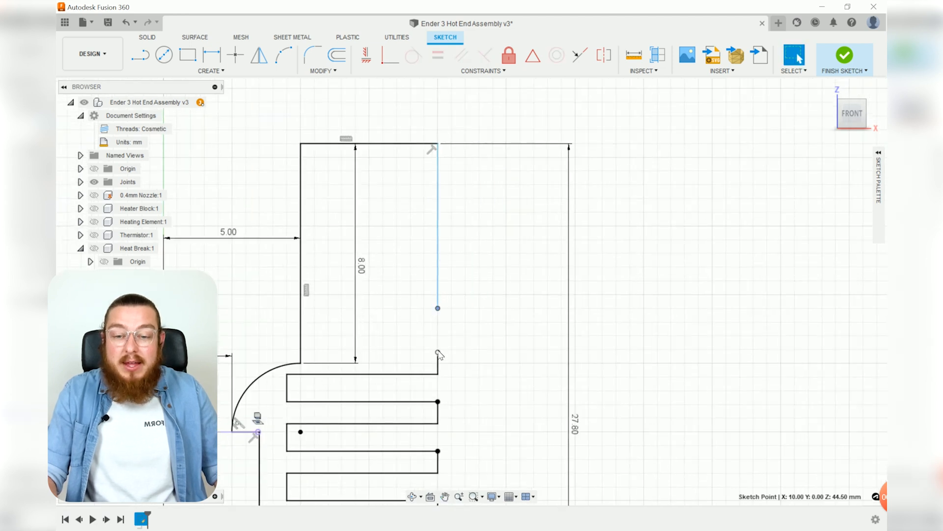
{"action": "left_click", "coordinate": [438, 353], "text": "shift"}
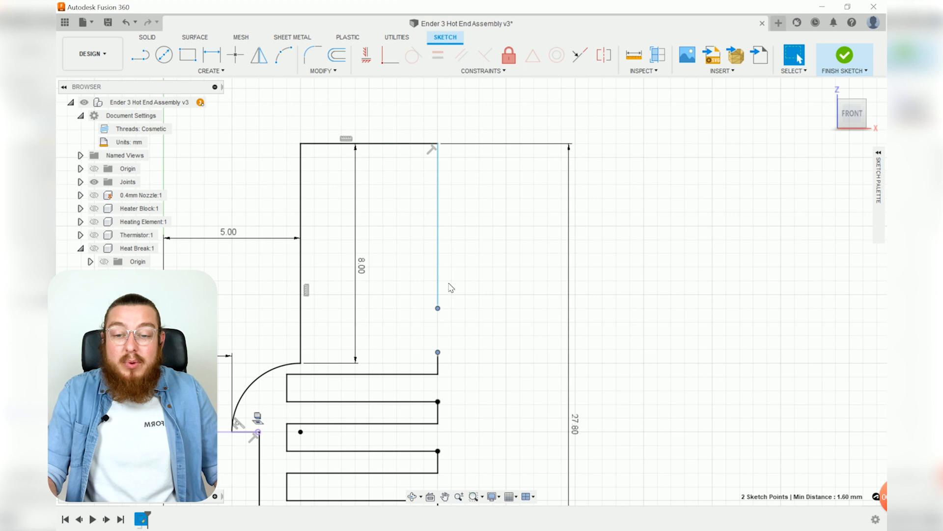
{"action": "left_click", "coordinate": [390, 56]}
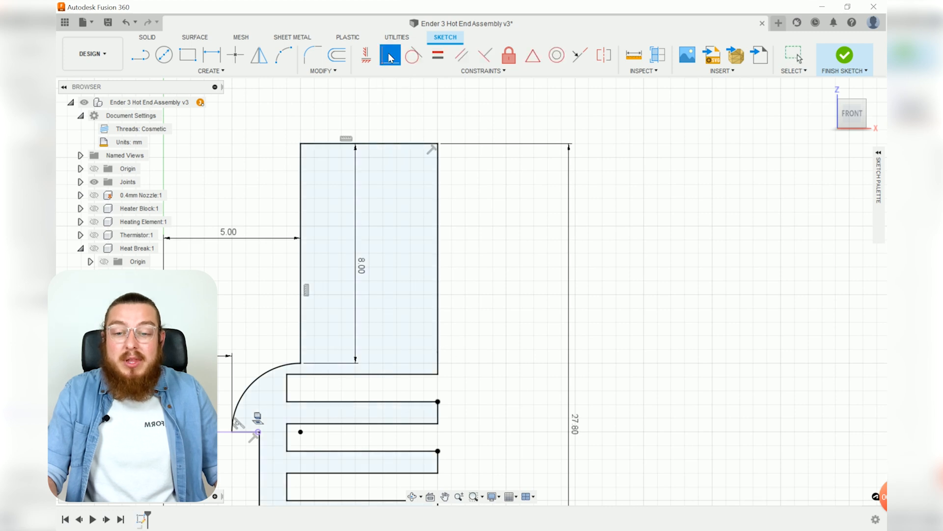
- Finish the sketch and revolve the closed heat sink profile 360 degrees about the dashed vertical centerline as a new body
{"action": "scroll", "coordinate": [466, 358], "scroll_direction": "down", "scroll_amount": 5}
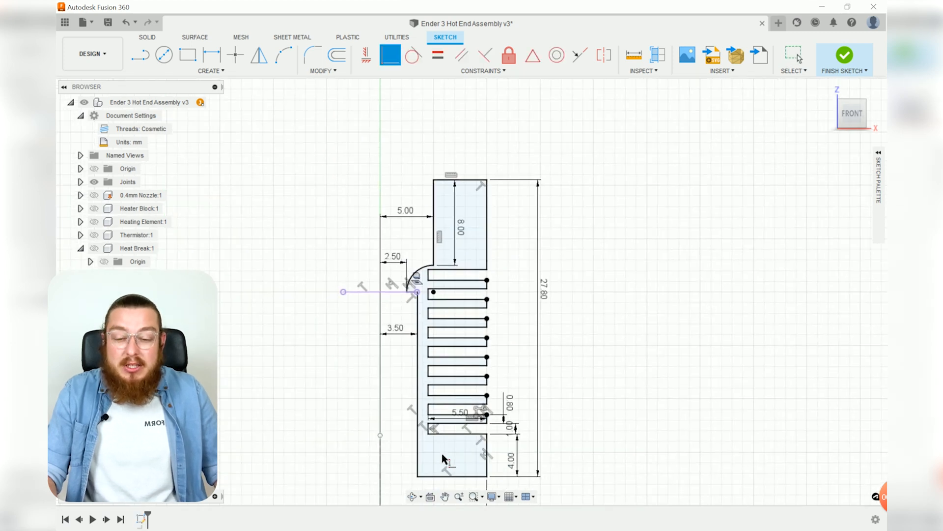
{"action": "scroll", "coordinate": [444, 448], "scroll_direction": "up", "scroll_amount": 5}
{"action": "scroll", "coordinate": [397, 303], "scroll_direction": "down", "scroll_amount": 3}
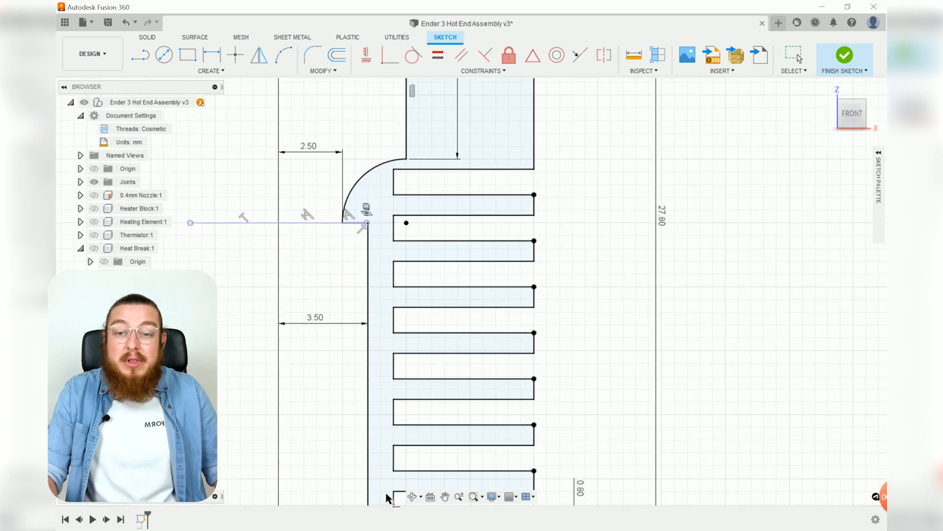
{"action": "scroll", "coordinate": [397, 303], "scroll_direction": "up", "scroll_amount": 5}
{"action": "scroll", "coordinate": [400, 298], "scroll_direction": "down", "scroll_amount": 5}
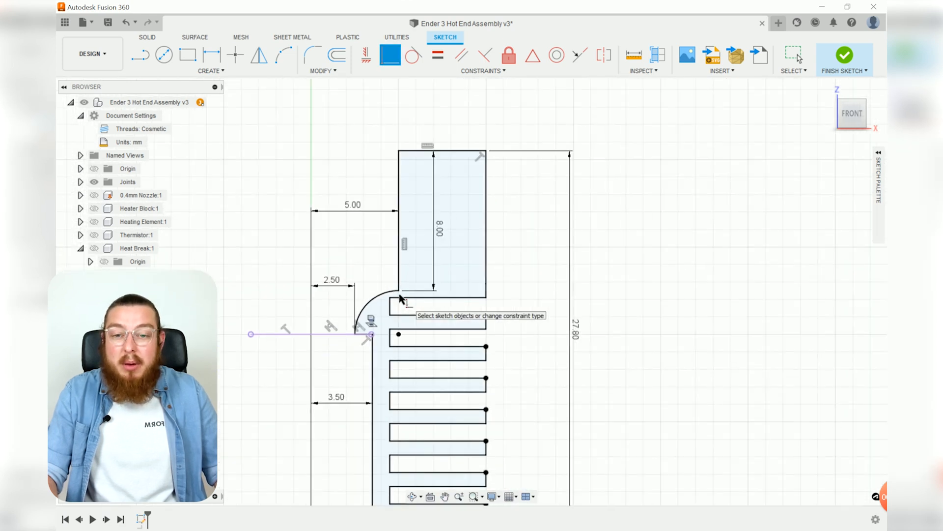
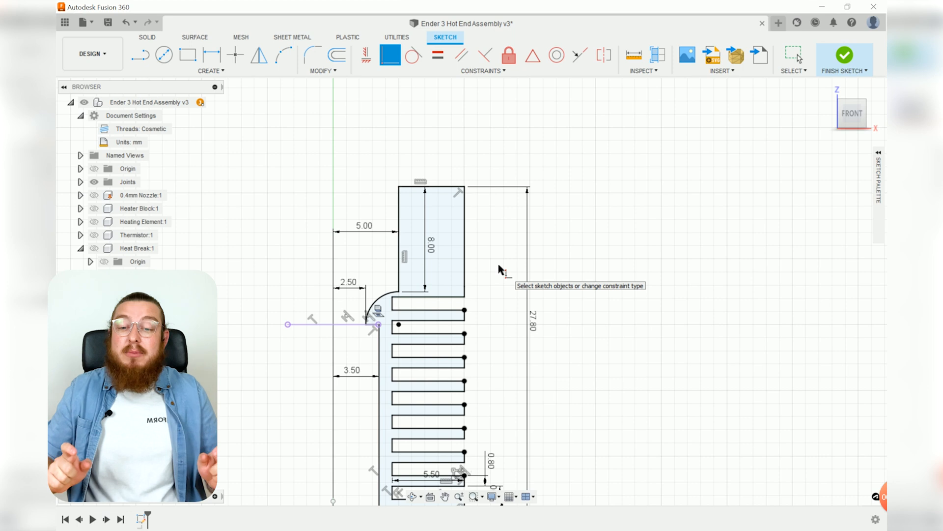
{"action": "scroll", "coordinate": [499, 269], "scroll_direction": "down", "scroll_amount": 4}
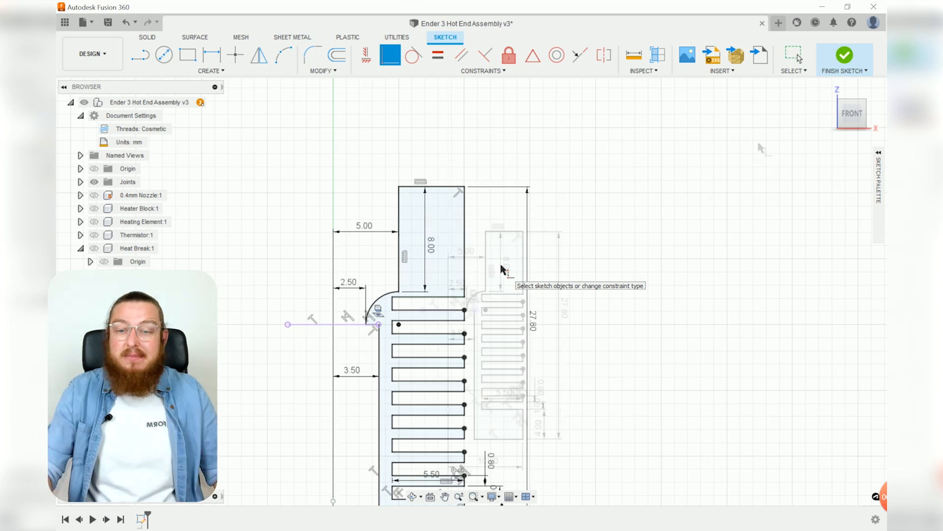
{"action": "left_click", "coordinate": [844, 55]}
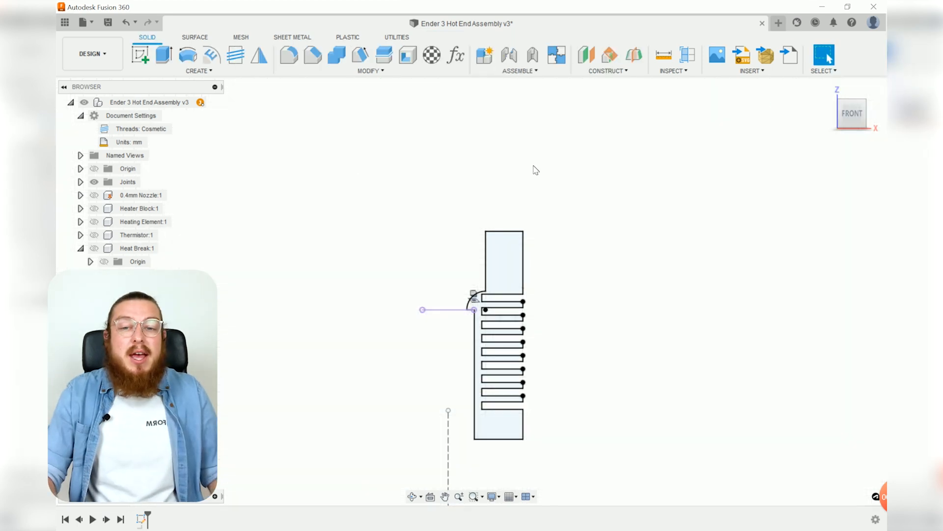
{"action": "left_click", "coordinate": [187, 56]}
{"action": "middle_click_drag", "start_coordinate": [389, 288], "coordinate": [362, 219]}
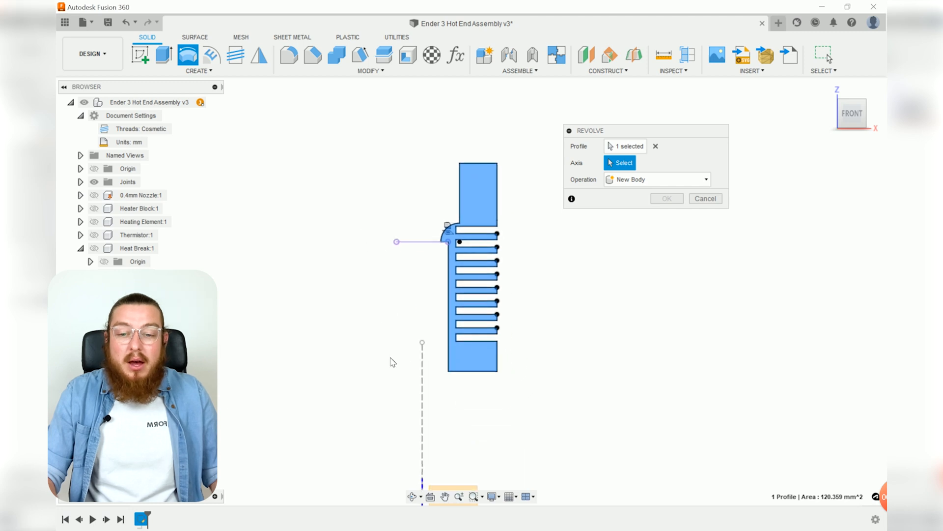
{"action": "left_click", "coordinate": [422, 372]}
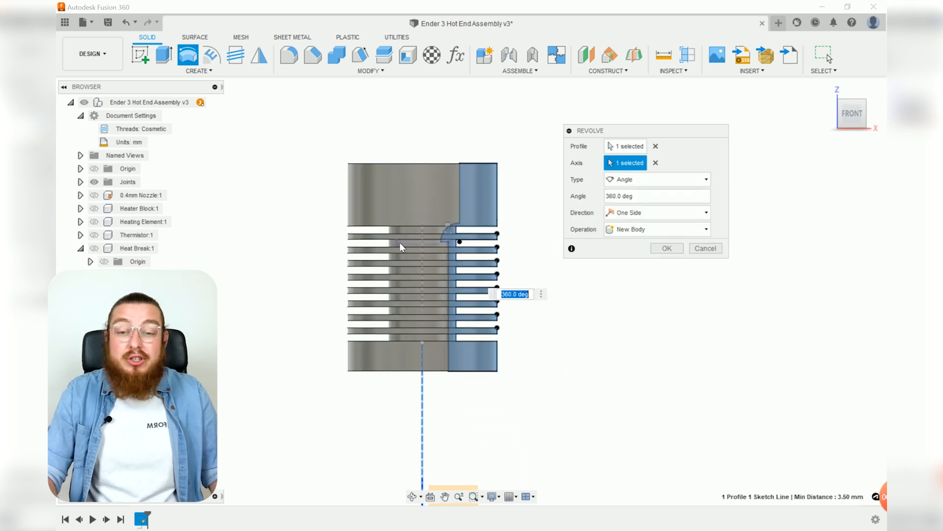
{"action": "middle_click_drag", "start_coordinate": [578, 353], "coordinate": [459, 155], "text": "shift"}
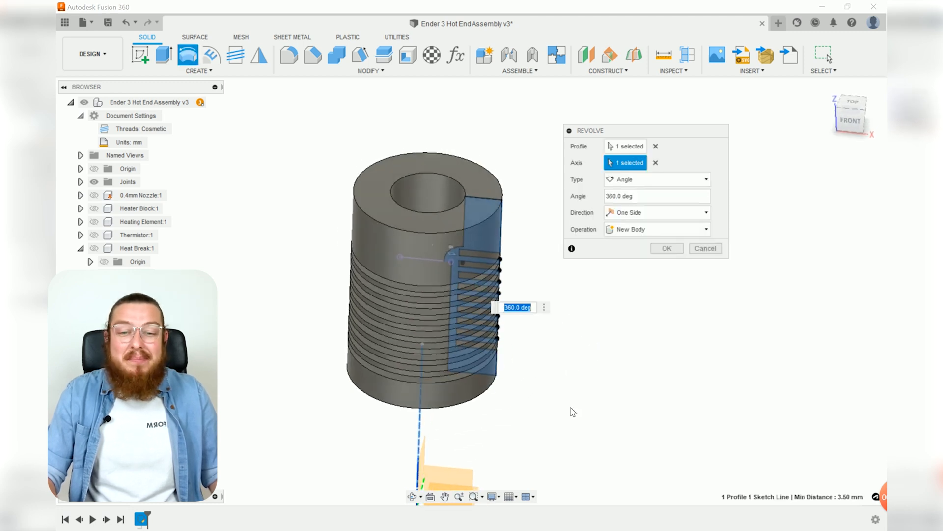
{"action": "left_click", "coordinate": [666, 248]}
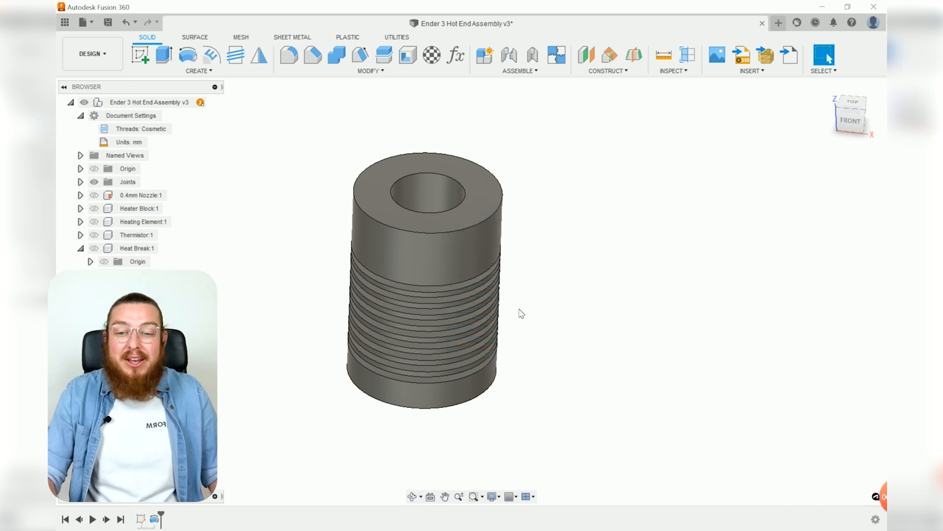
- Search the appearance library for "anodi" and apply Aluminum - Anodized Glossy (Red) to the heat sink body
{"action": "middle_click_drag", "start_coordinate": [564, 323], "coordinate": [493, 202], "text": "shift"}
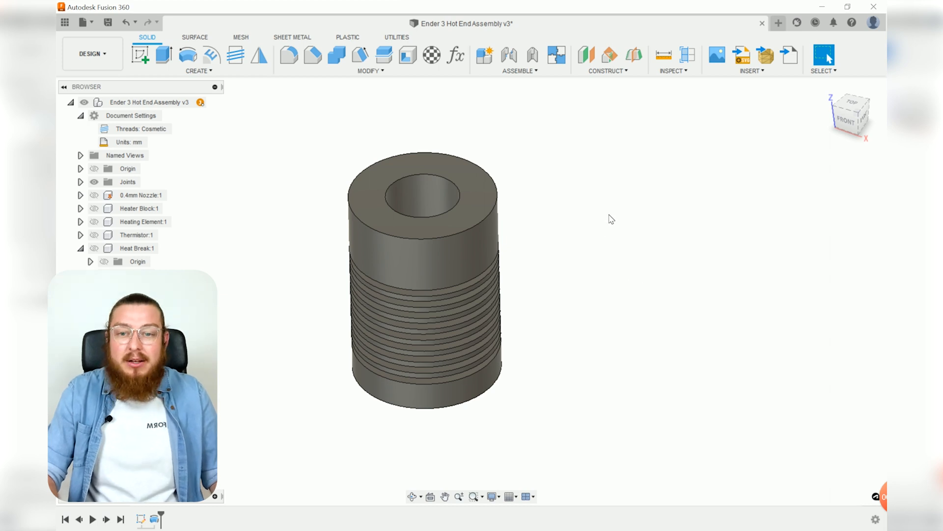
{"action": "key", "text": "a"}
{"action": "left_click", "coordinate": [659, 284]}
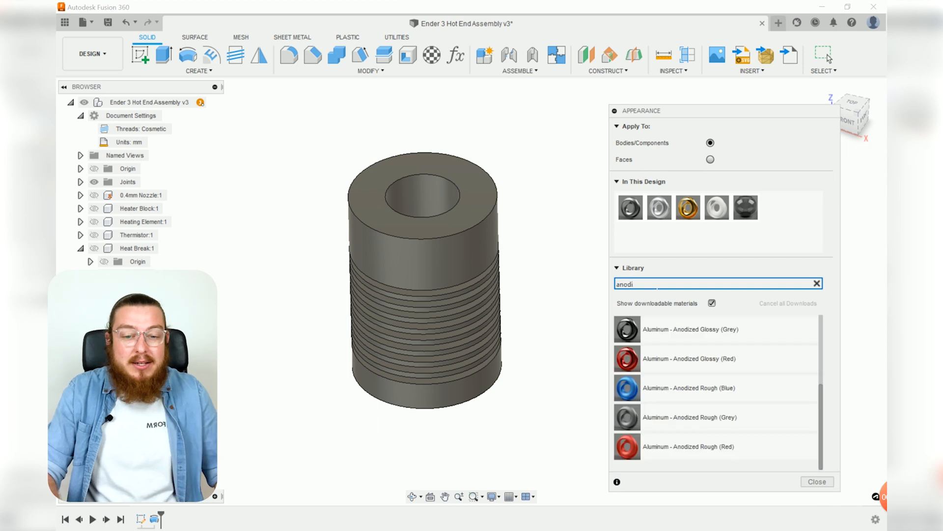
{"action": "left_click_drag", "start_coordinate": [757, 368], "coordinate": [444, 261]}
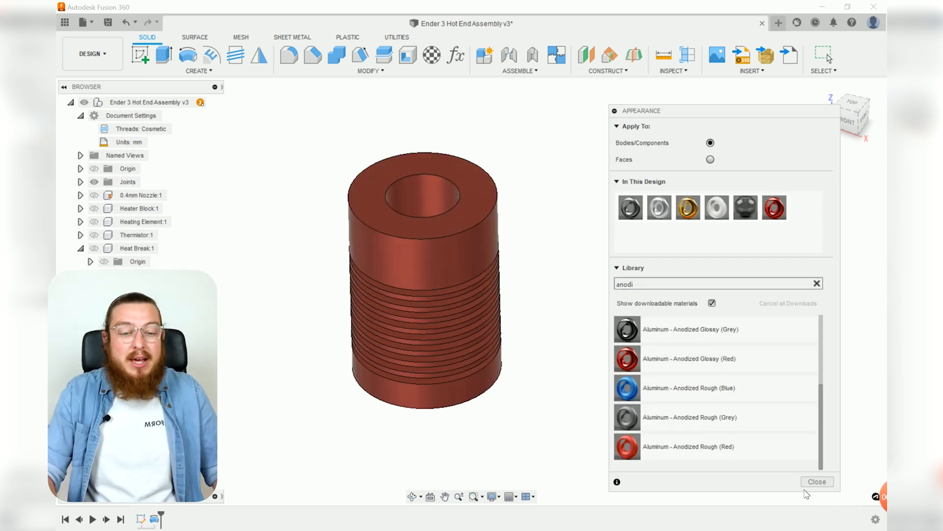
{"action": "left_click", "coordinate": [817, 481]}
- Create a sketch on the heat sink's top face and draw a long, narrow horizontal rectangle just above the circular outline, slightly wider than it
{"action": "middle_click_drag", "start_coordinate": [558, 221], "coordinate": [590, 223], "text": "shift"}
{"action": "middle_click_drag", "start_coordinate": [555, 167], "coordinate": [482, 202], "text": "shift"}
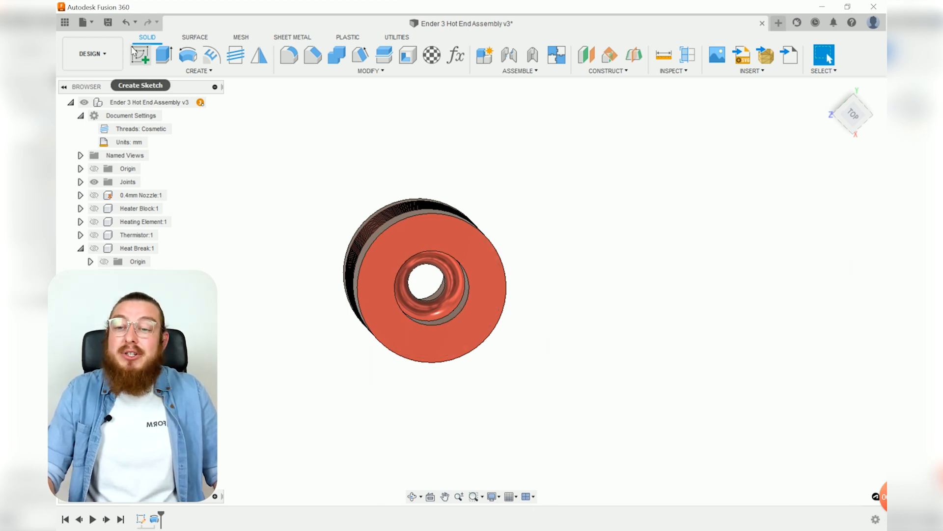
{"action": "left_click", "coordinate": [141, 54]}
{"action": "left_click", "coordinate": [426, 237]}
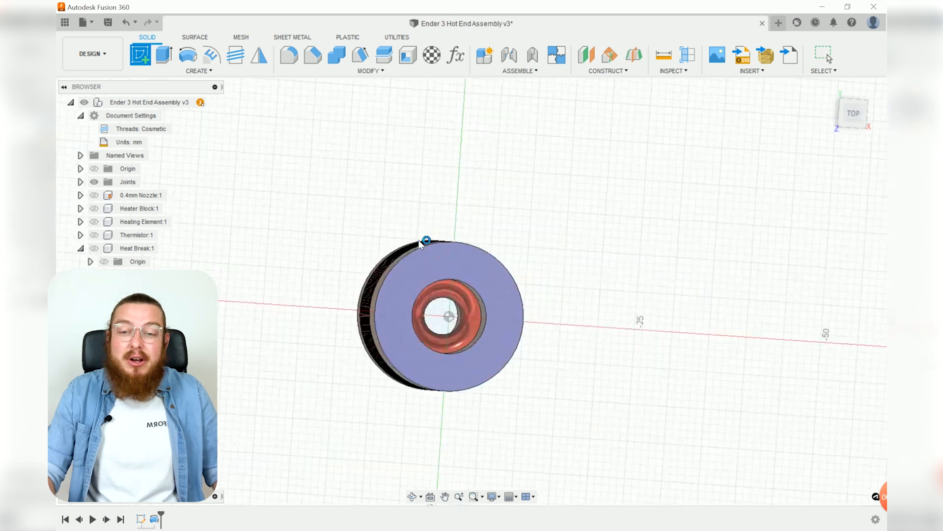
{"action": "key", "text": "r"}
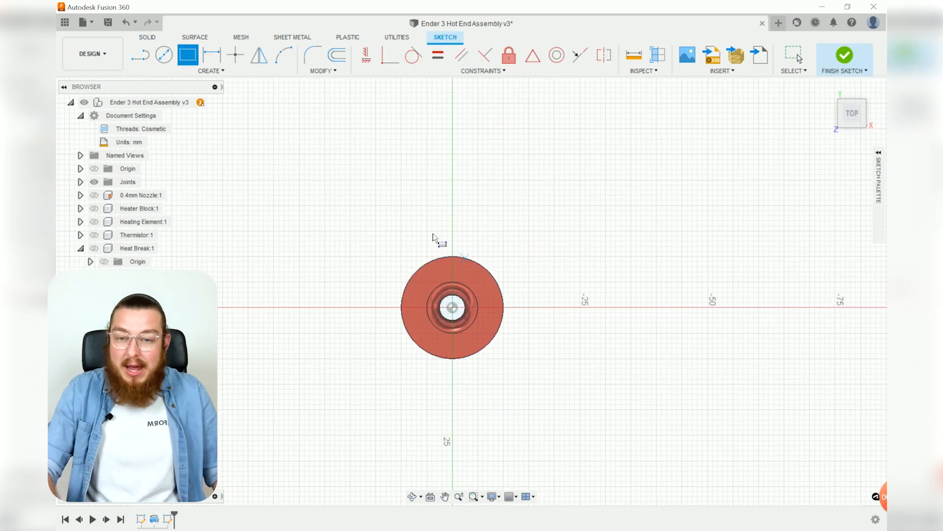
{"action": "left_click", "coordinate": [391, 215]}
{"action": "left_click", "coordinate": [534, 246]}
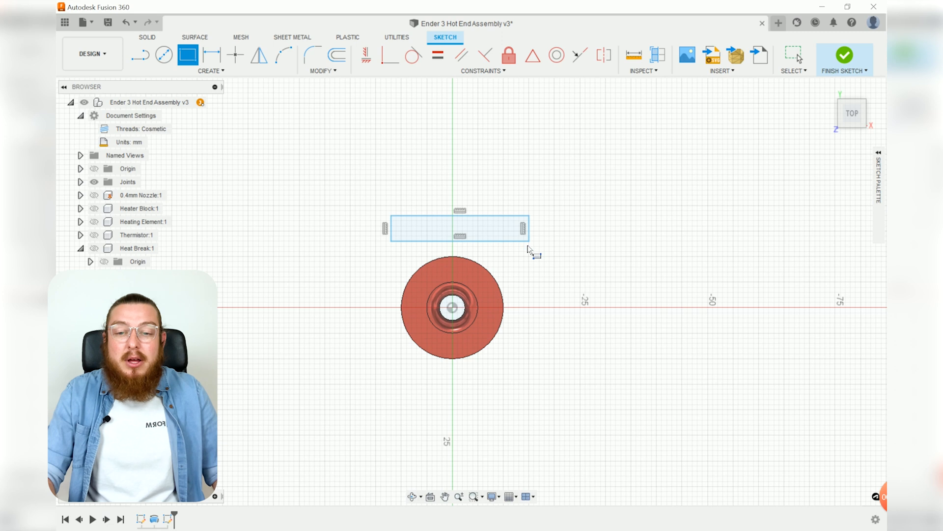
{"action": "key", "text": "Escape"}
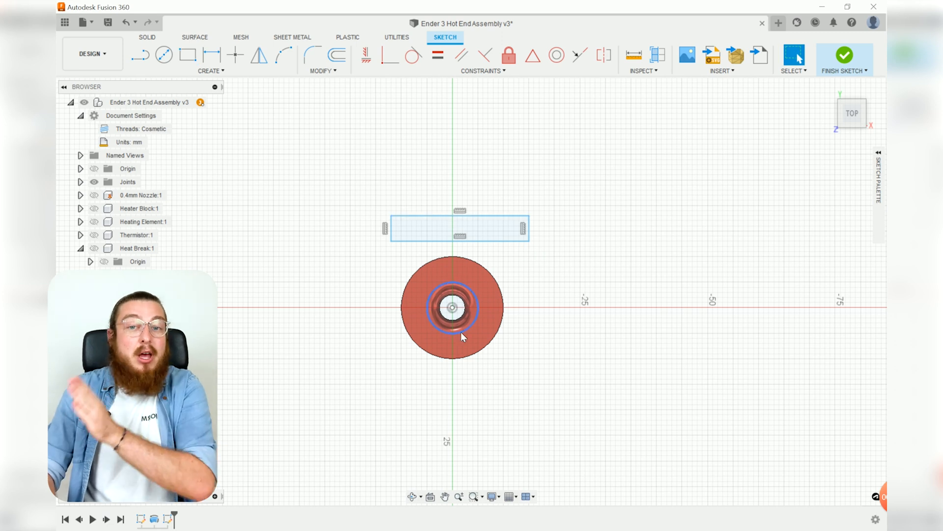
- Place a sketch point at the midpoint of the rectangle's upper edge and align it vertically with the origin
{"action": "left_click", "coordinate": [235, 54]}
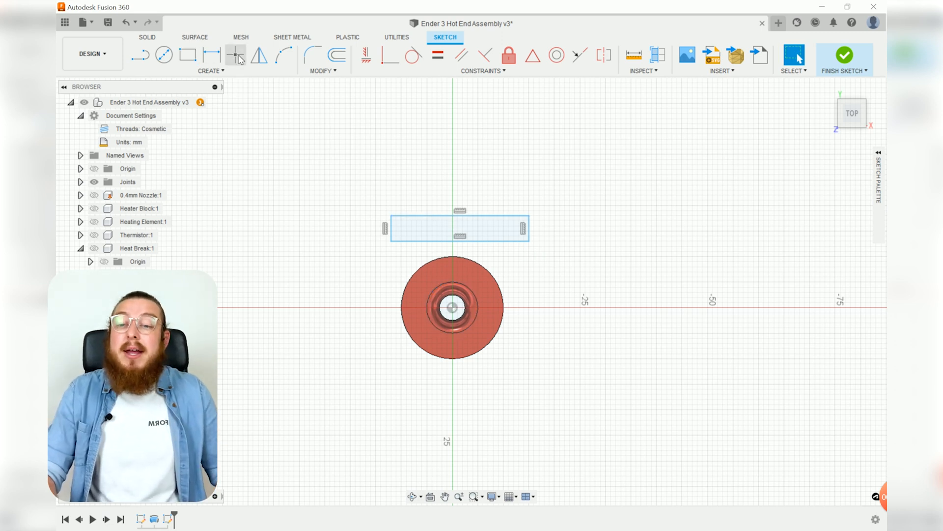
{"action": "scroll", "coordinate": [418, 199], "scroll_direction": "up", "scroll_amount": 3}
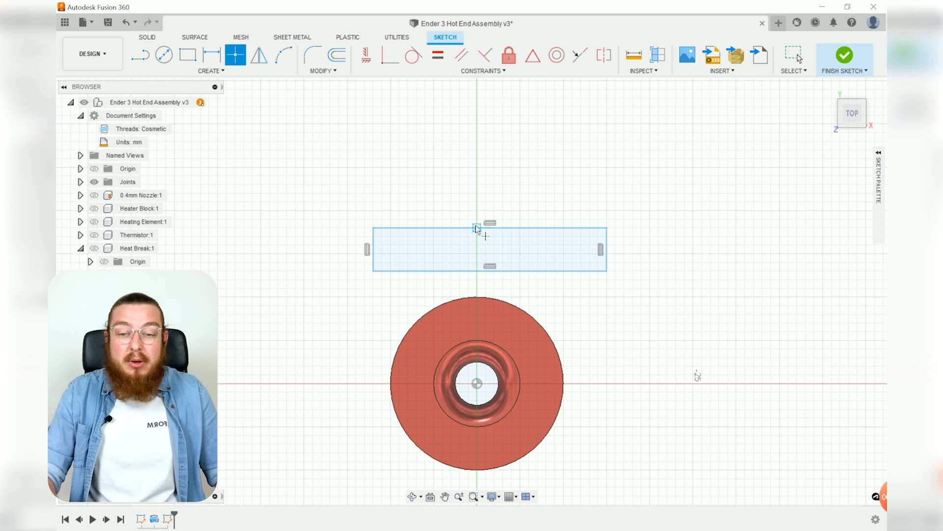
{"action": "left_click", "coordinate": [490, 227]}
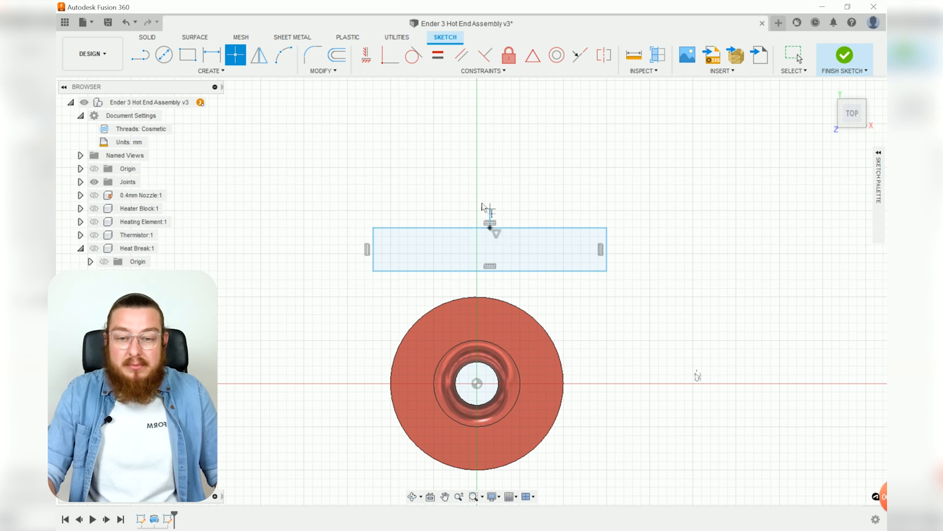
{"action": "key", "text": "Escape"}
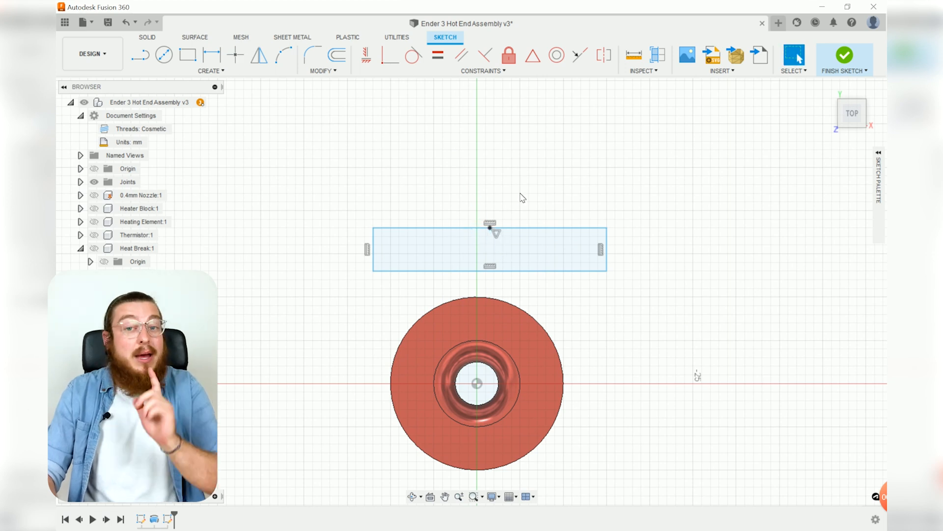
{"action": "left_click", "coordinate": [490, 228]}
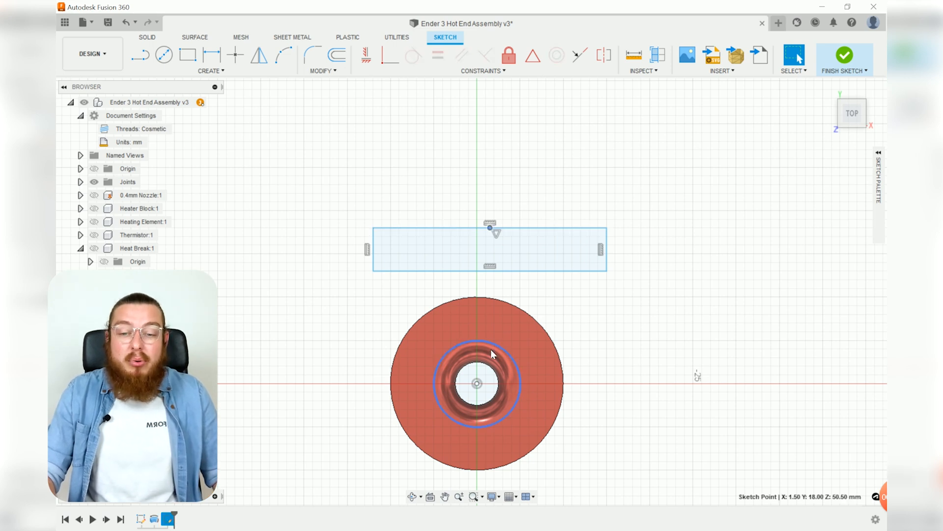
{"action": "left_click", "coordinate": [477, 383], "text": "ctrl"}
{"action": "left_click", "coordinate": [366, 55]}
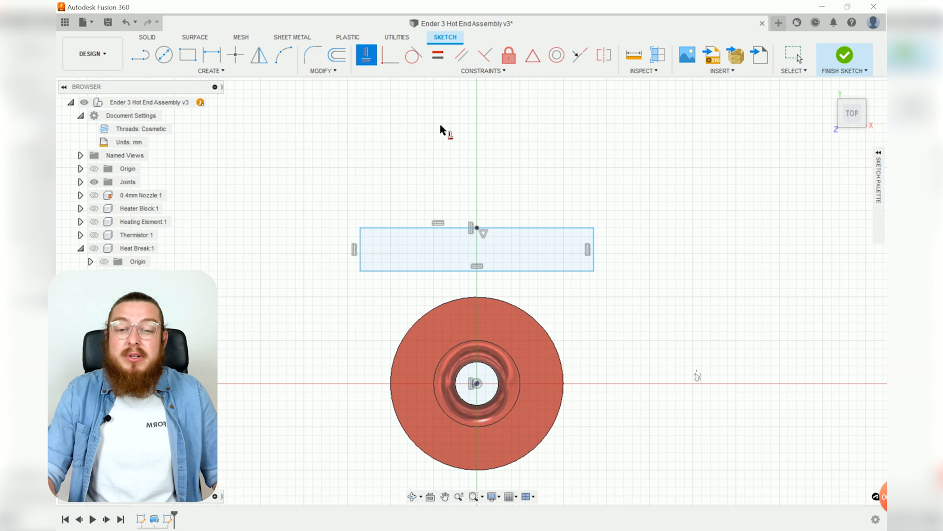
{"action": "key", "text": "Escape"}
- Narrow the rectangle and dimension its width at 18 mm
{"action": "left_click_drag", "start_coordinate": [593, 229], "coordinate": [533, 224]}
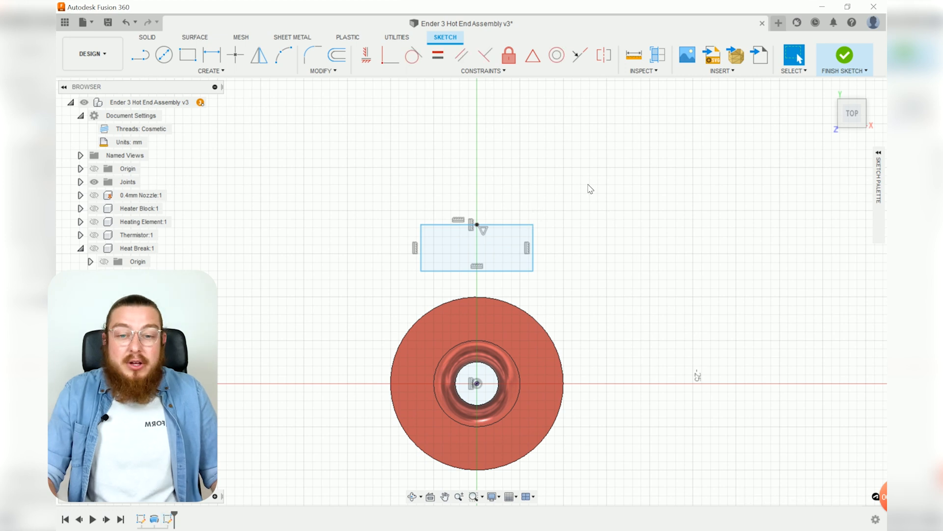
{"action": "key", "text": "d"}
{"action": "left_click", "coordinate": [506, 224]}
{"action": "left_click", "coordinate": [500, 180]}
{"action": "type", "text": "18"}
{"action": "key", "text": "Return"}
- Dimension the rectangle's height at 5 mm and the distance from its lower edge to the origin at 6 mm
{"action": "left_click", "coordinate": [556, 238]}
{"action": "left_click", "coordinate": [614, 255]}
{"action": "type", "text": "5"}
{"action": "key", "text": "Return"}
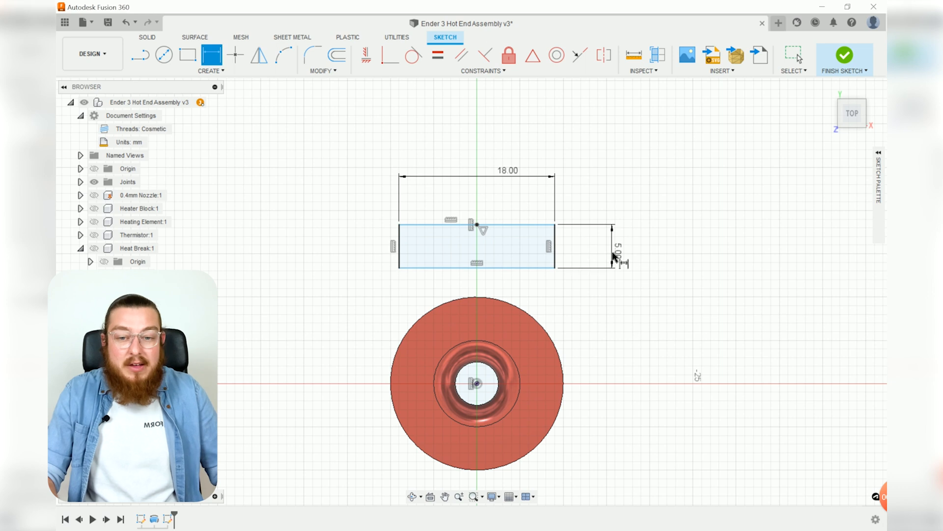
{"action": "left_click", "coordinate": [506, 268]}
{"action": "left_click", "coordinate": [478, 386]}
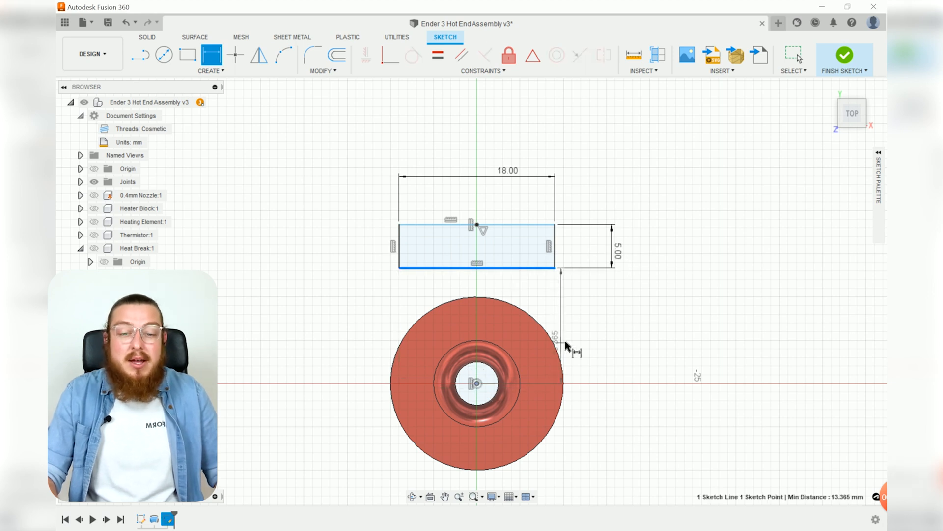
{"action": "left_click", "coordinate": [595, 337]}
{"action": "type", "text": "6"}
{"action": "key", "text": "Return"}
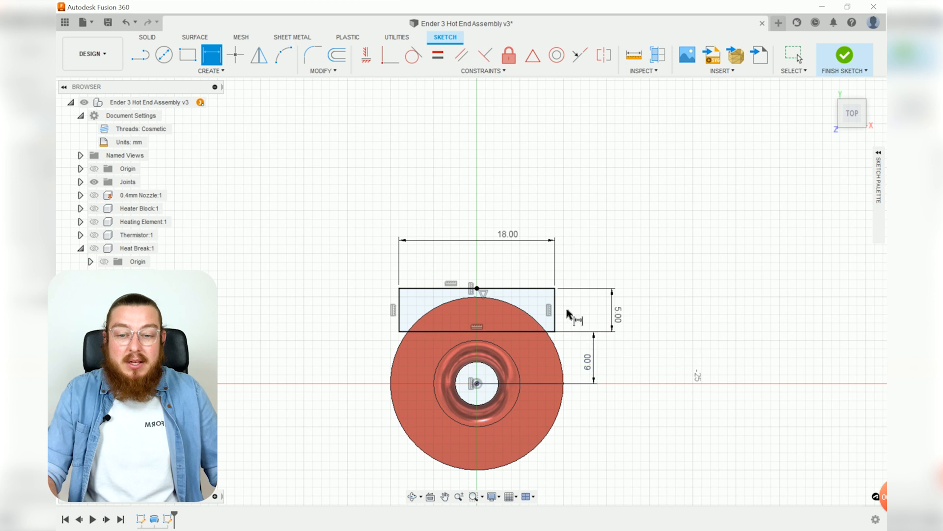
- Delete the rectangle's 18 mm width dimension
{"action": "scroll", "coordinate": [497, 290], "scroll_direction": "up", "scroll_amount": 3}
{"action": "middle_click_drag", "start_coordinate": [528, 253], "coordinate": [539, 219]}
{"action": "key", "text": "d"}
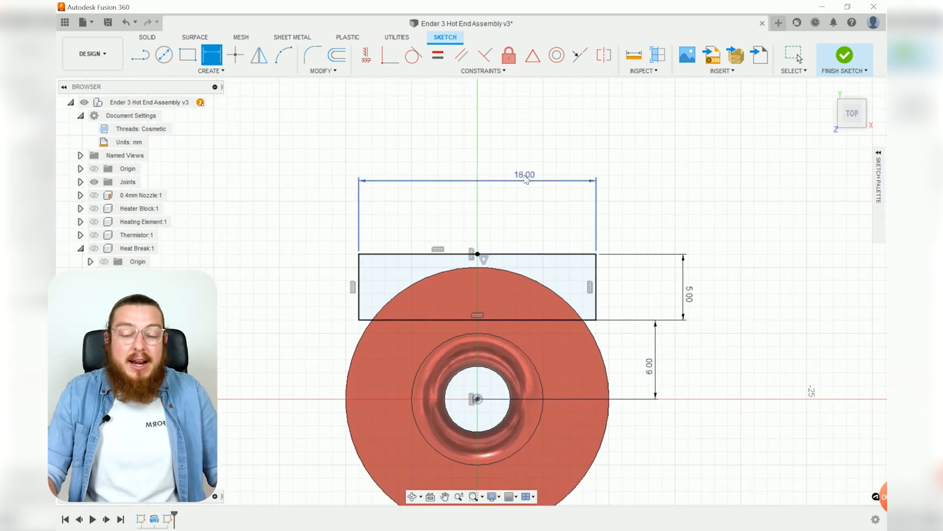
{"action": "scroll", "coordinate": [584, 251], "scroll_direction": "up", "scroll_amount": 5}
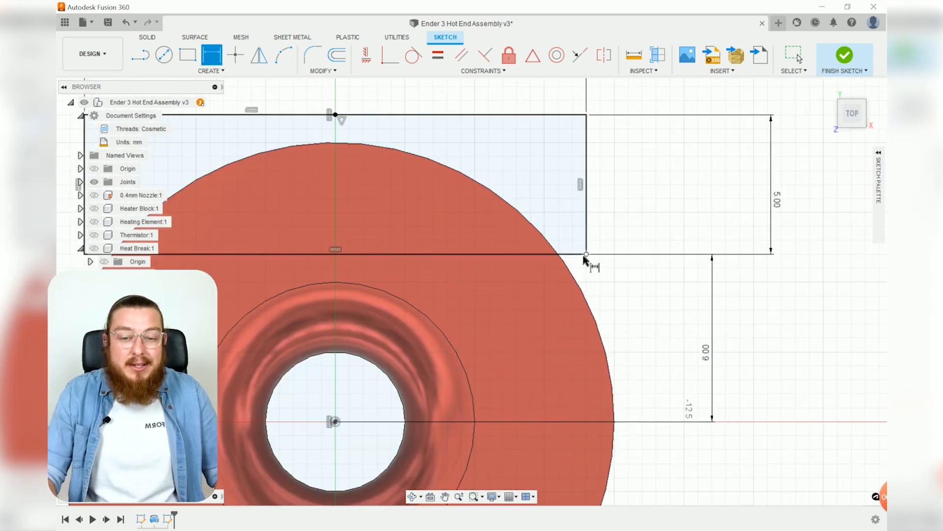
{"action": "scroll", "coordinate": [584, 259], "scroll_direction": "up", "scroll_amount": 3}
{"action": "scroll", "coordinate": [555, 275], "scroll_direction": "down", "scroll_amount": 8}
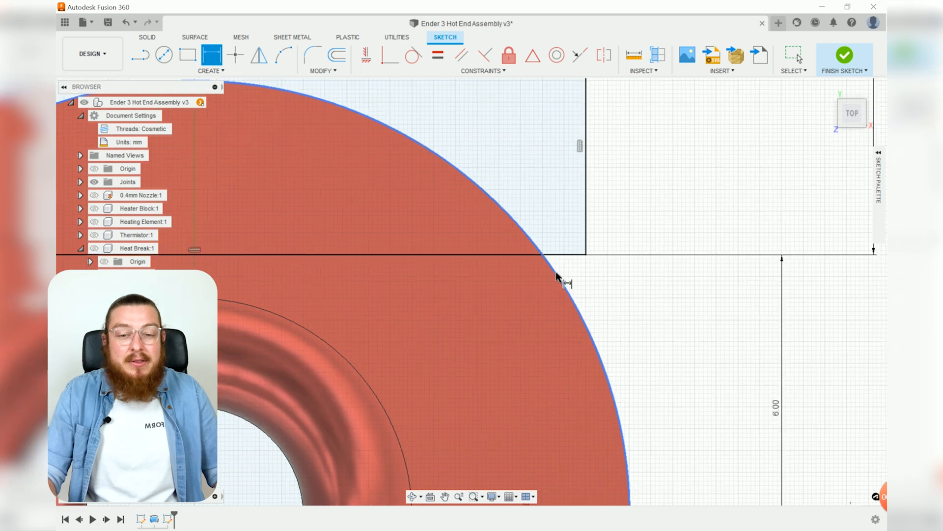
{"action": "left_click", "coordinate": [394, 98]}
{"action": "key", "text": "Delete"}
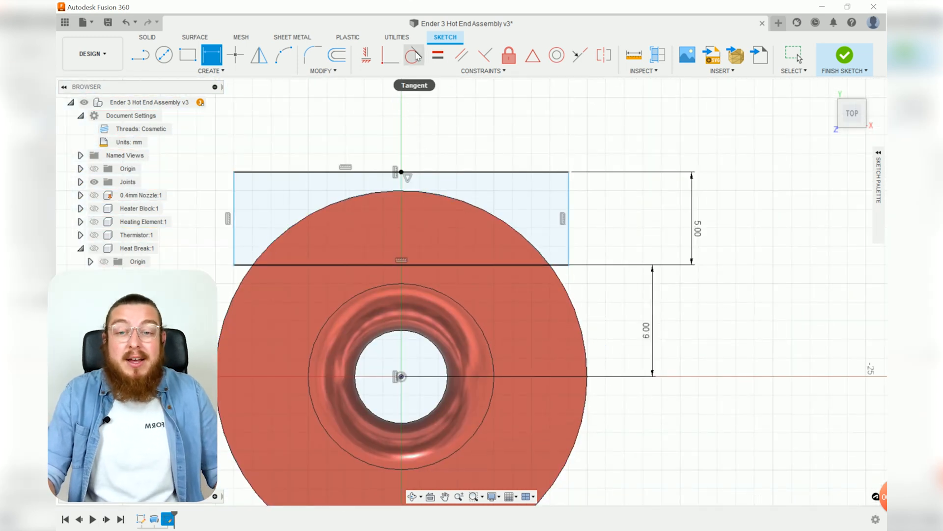
- Make the rectangle's lower corner coincident with the heat sink's outer circular edge
{"action": "left_click", "coordinate": [390, 55]}
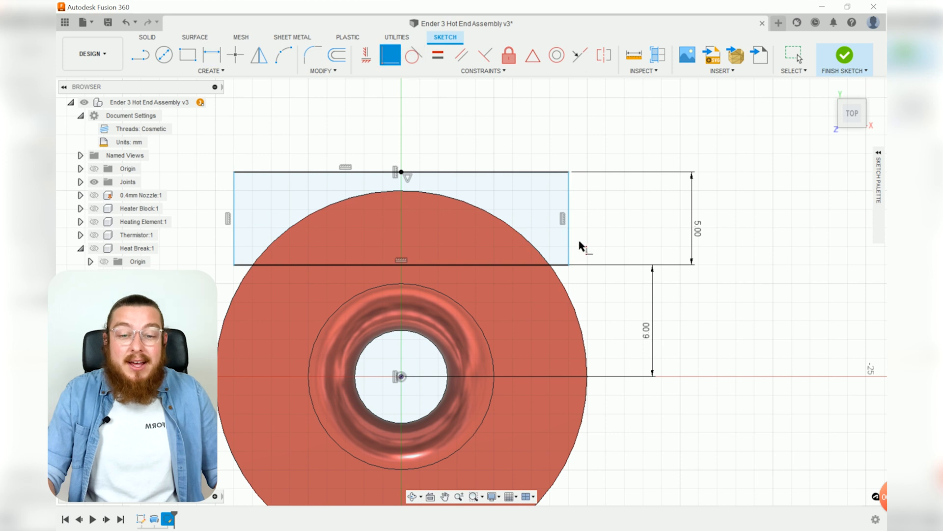
{"action": "left_click", "coordinate": [567, 265]}
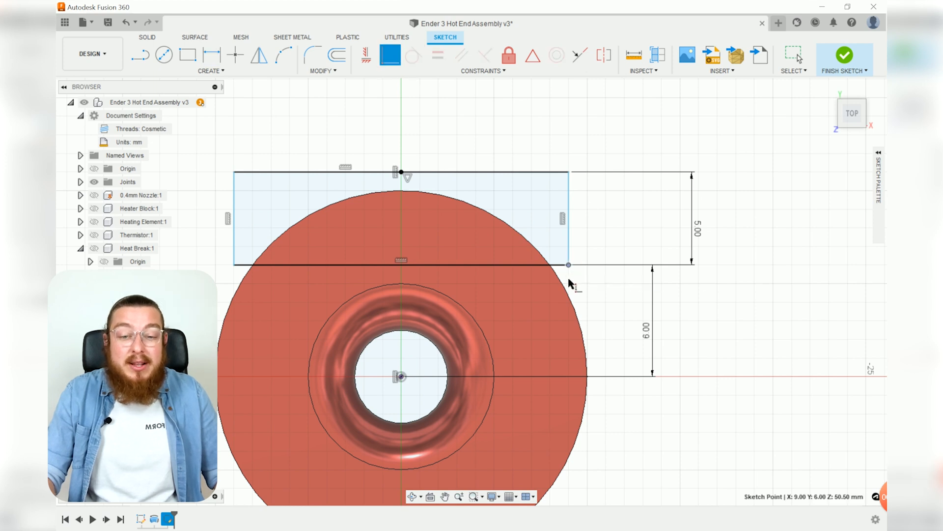
{"action": "left_click", "coordinate": [565, 284]}
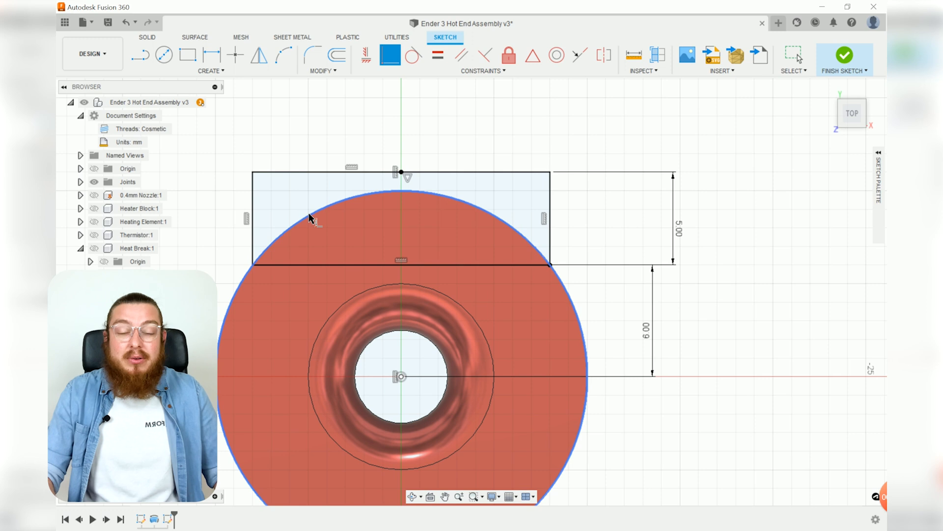
{"action": "scroll", "coordinate": [424, 192], "scroll_direction": "down", "scroll_amount": 3}
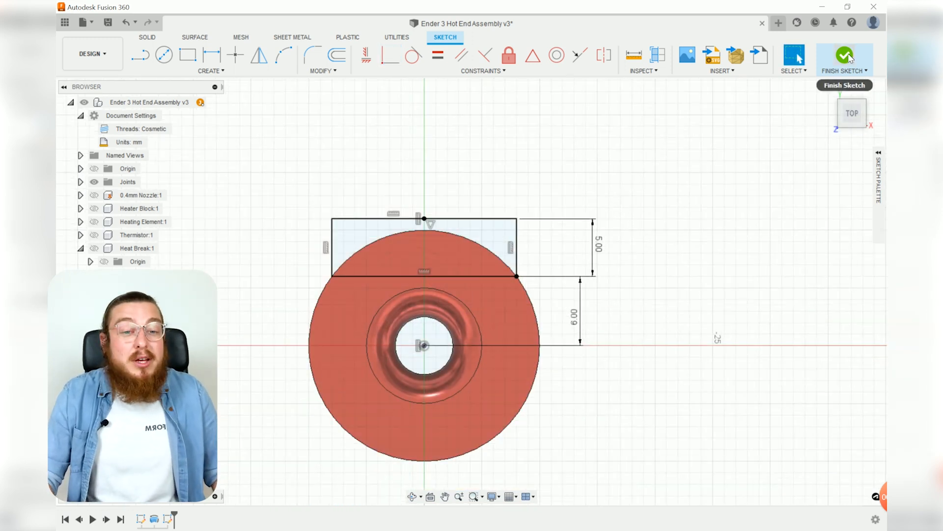
- Finish the sketch and extrude the circle segment inside the rectangle as a cut to the heat sink's opposite end face
{"action": "middle_click_drag", "start_coordinate": [609, 275], "coordinate": [524, 224], "text": "shift"}
{"action": "left_click", "coordinate": [844, 55]}
{"action": "left_click", "coordinate": [163, 54]}
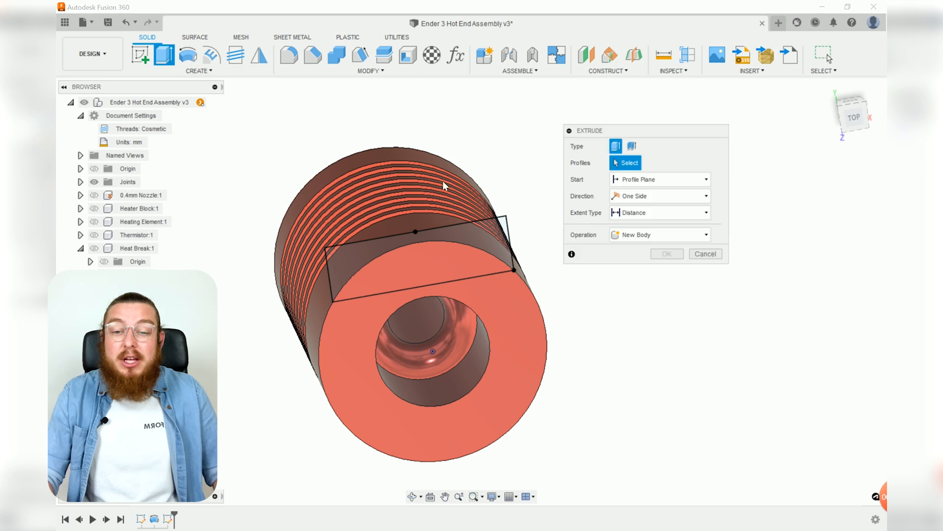
{"action": "left_click", "coordinate": [443, 262]}
{"action": "middle_click_drag", "start_coordinate": [406, 344], "coordinate": [484, 275], "text": "shift"}
{"action": "left_click_drag", "start_coordinate": [487, 240], "coordinate": [190, 227]}
{"action": "middle_click_drag", "start_coordinate": [190, 227], "coordinate": [383, 262]}
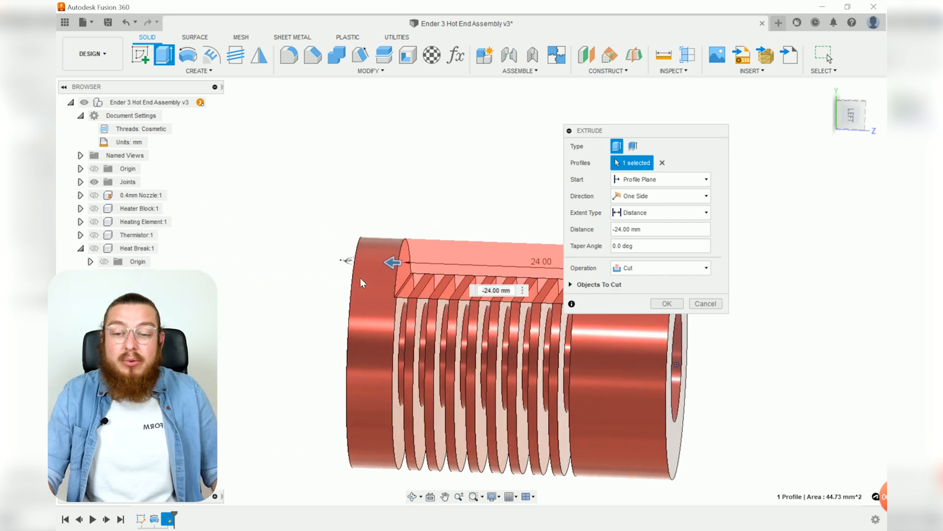
{"action": "middle_click_drag", "start_coordinate": [439, 327], "coordinate": [496, 329], "text": "shift"}
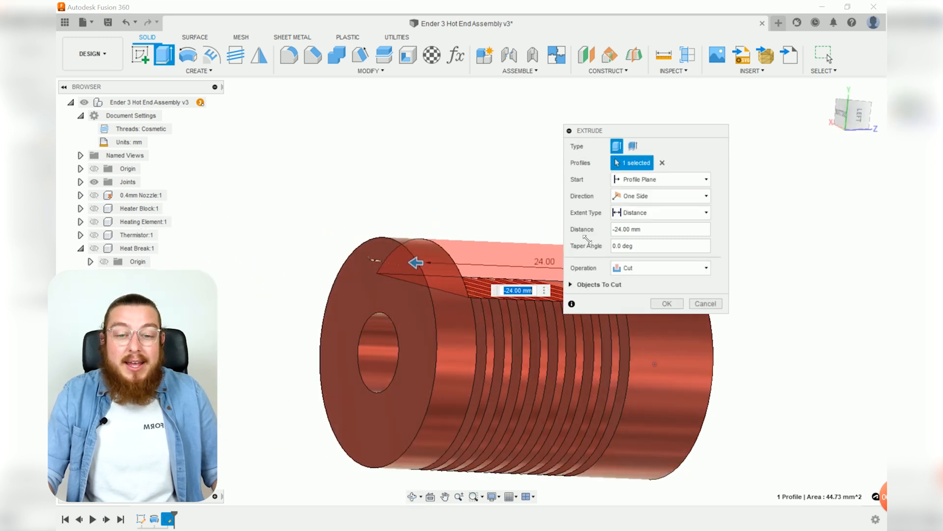
{"action": "left_click", "coordinate": [636, 215]}
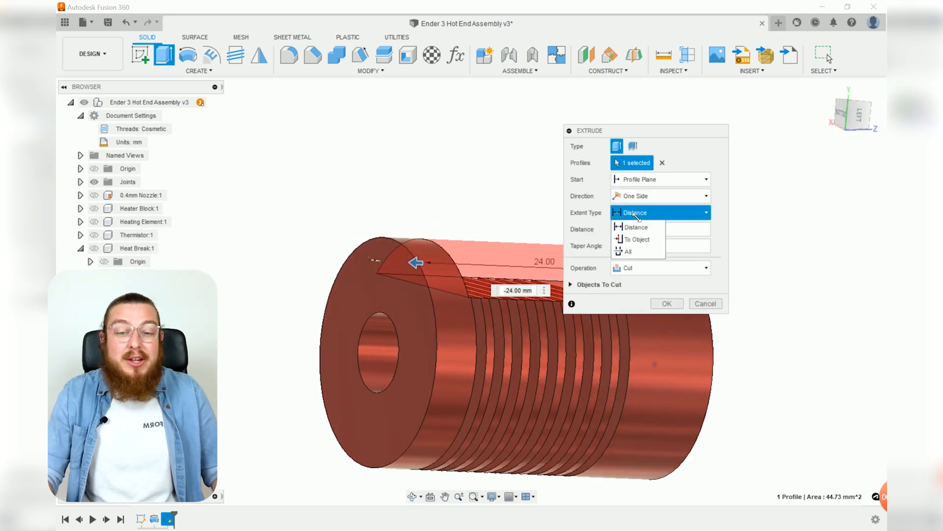
{"action": "left_click", "coordinate": [637, 240]}
{"action": "left_click", "coordinate": [377, 270]}
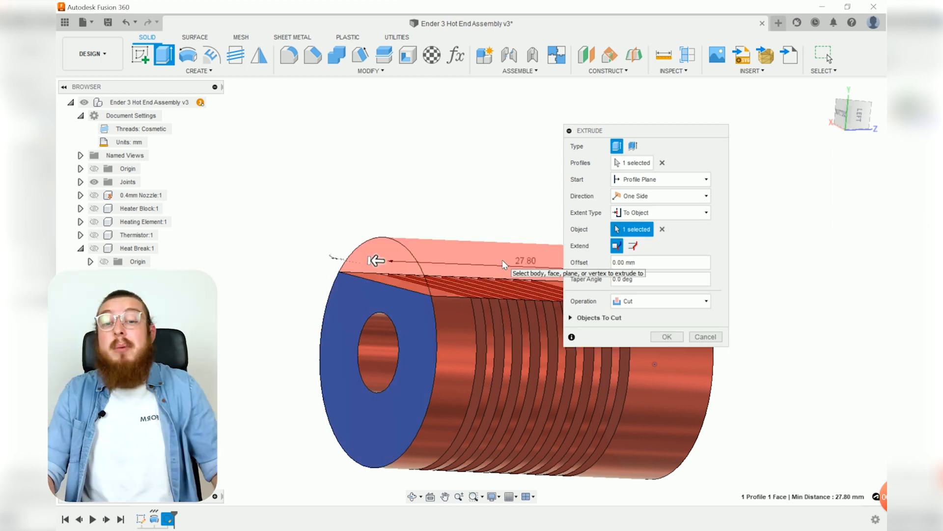
{"action": "left_click", "coordinate": [667, 337]}
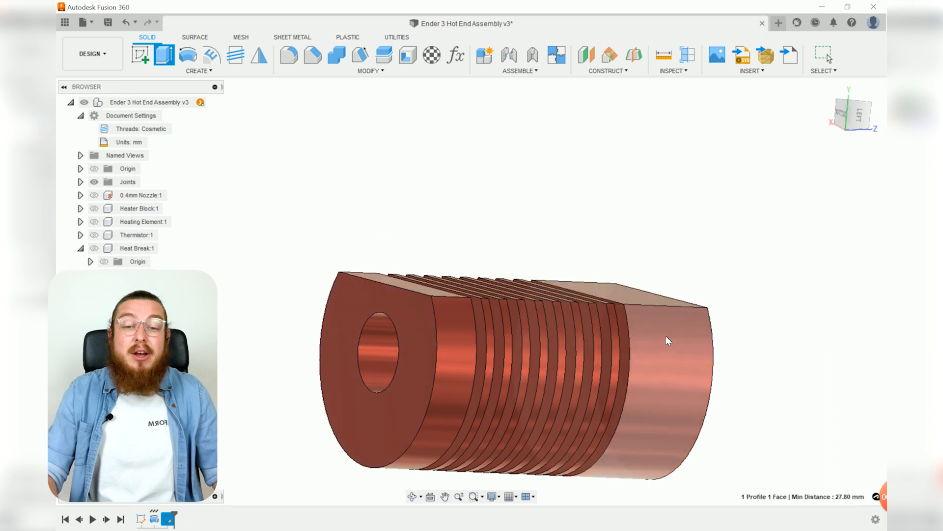
- Mirror the flat-side cut feature across the XZ origin plane to the opposite side of the heat sink
{"action": "middle_click_drag", "start_coordinate": [731, 289], "coordinate": [580, 378], "text": "shift"}
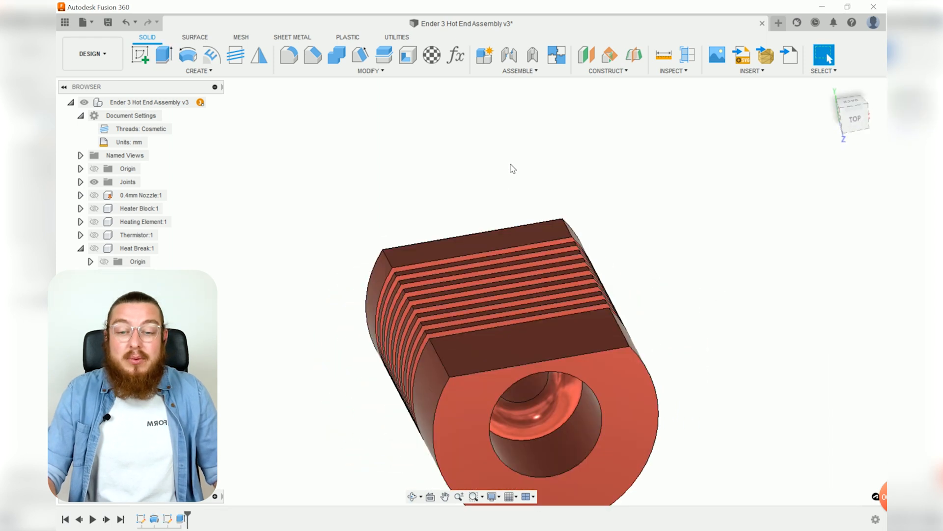
{"action": "middle_click_drag", "start_coordinate": [656, 369], "coordinate": [648, 283], "text": "shift"}
{"action": "middle_click_drag", "start_coordinate": [565, 413], "coordinate": [529, 346]}
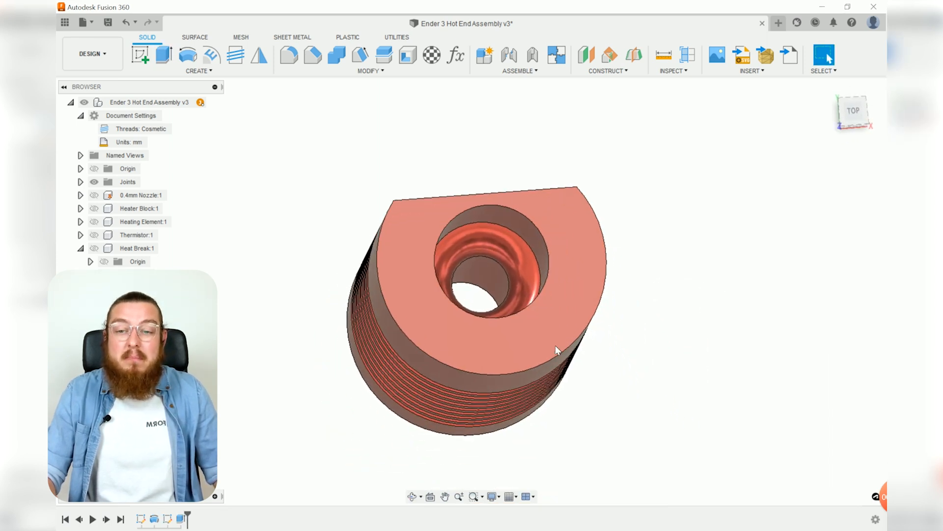
{"action": "left_click", "coordinate": [259, 55]}
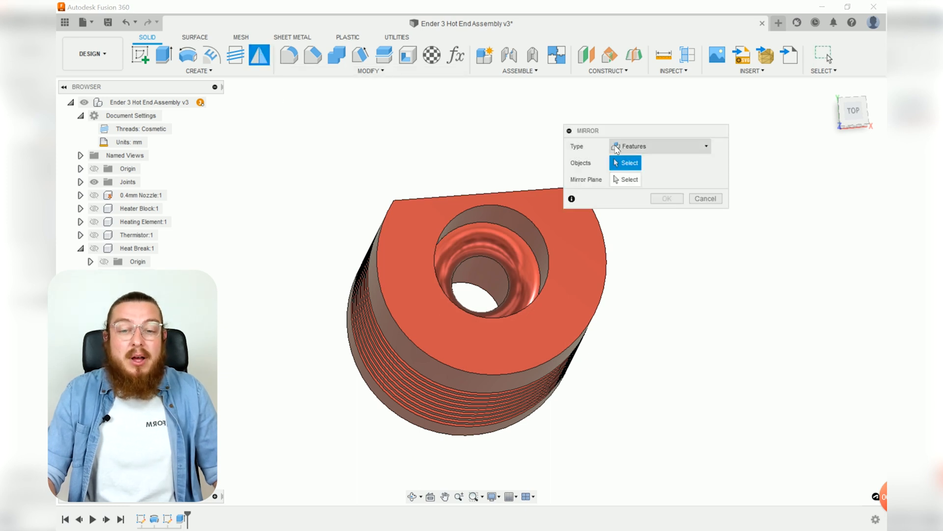
{"action": "left_click", "coordinate": [180, 521]}
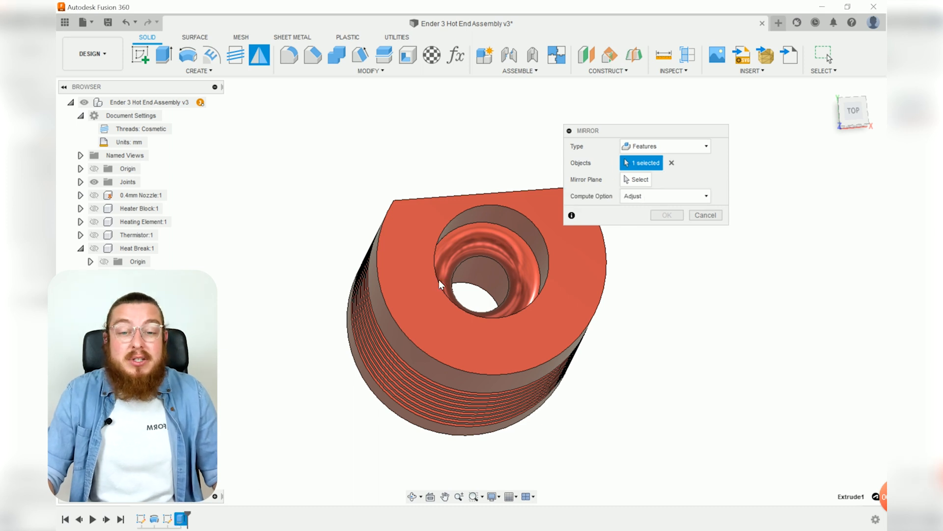
{"action": "left_click", "coordinate": [624, 180]}
{"action": "scroll", "coordinate": [564, 393], "scroll_direction": "down", "scroll_amount": 2}
{"action": "middle_click_drag", "start_coordinate": [573, 396], "coordinate": [526, 287], "text": "shift"}
{"action": "scroll", "coordinate": [565, 358], "scroll_direction": "down", "scroll_amount": 2}
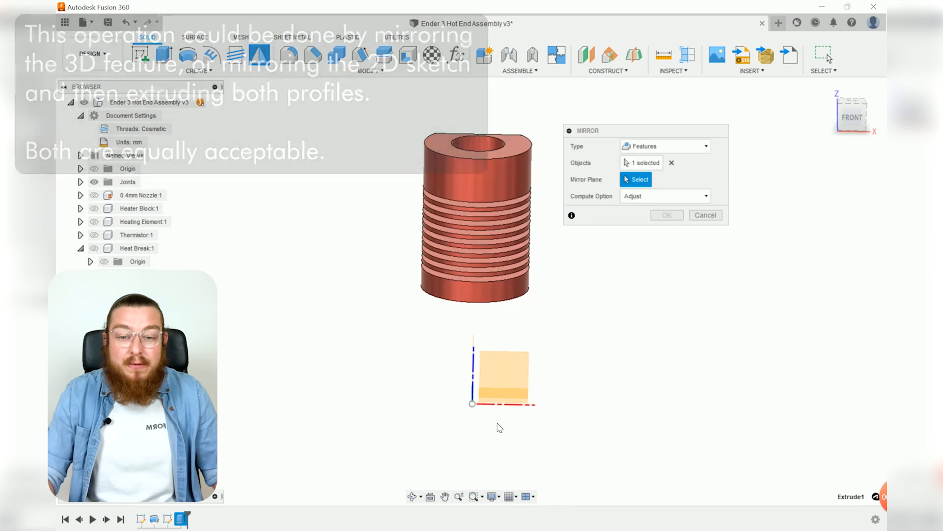
{"action": "left_click", "coordinate": [511, 362]}
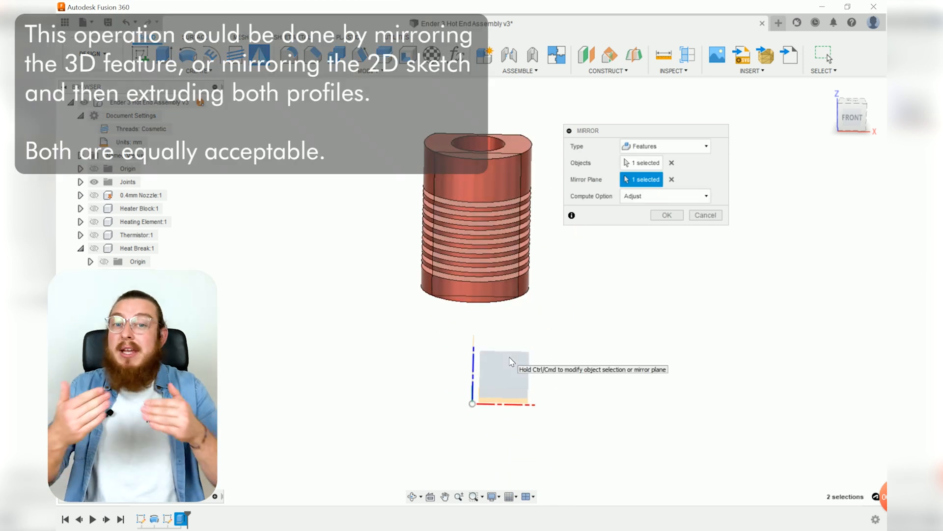
{"action": "left_click", "coordinate": [667, 215]}
- Chamfer the upper edge of the heat sink's large top bore by 0.5 mm
{"action": "scroll", "coordinate": [614, 242], "scroll_direction": "down", "scroll_amount": 2}
{"action": "scroll", "coordinate": [629, 285], "scroll_direction": "up", "scroll_amount": 5}
{"action": "middle_click_drag", "start_coordinate": [635, 283], "coordinate": [705, 312], "text": "shift"}
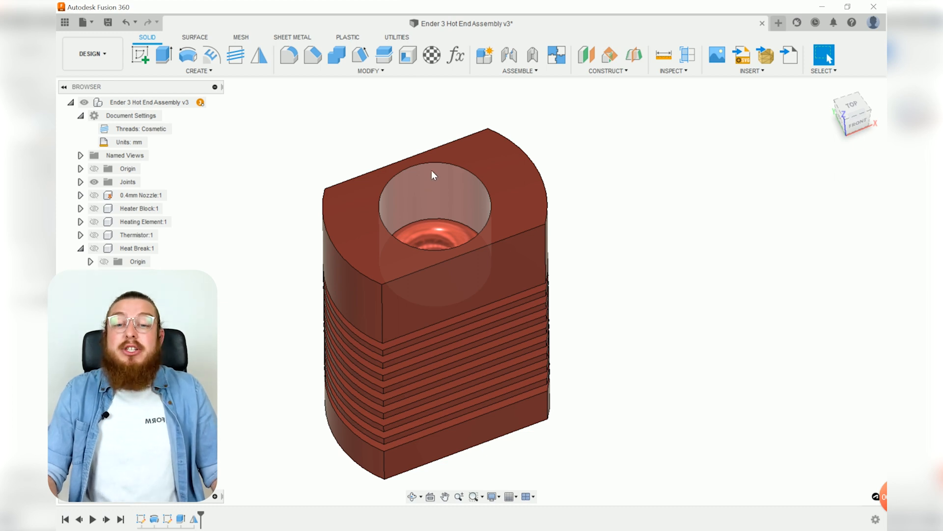
{"action": "left_click", "coordinate": [312, 55]}
{"action": "left_click", "coordinate": [455, 162]}
{"action": "type", "text": ".5"}
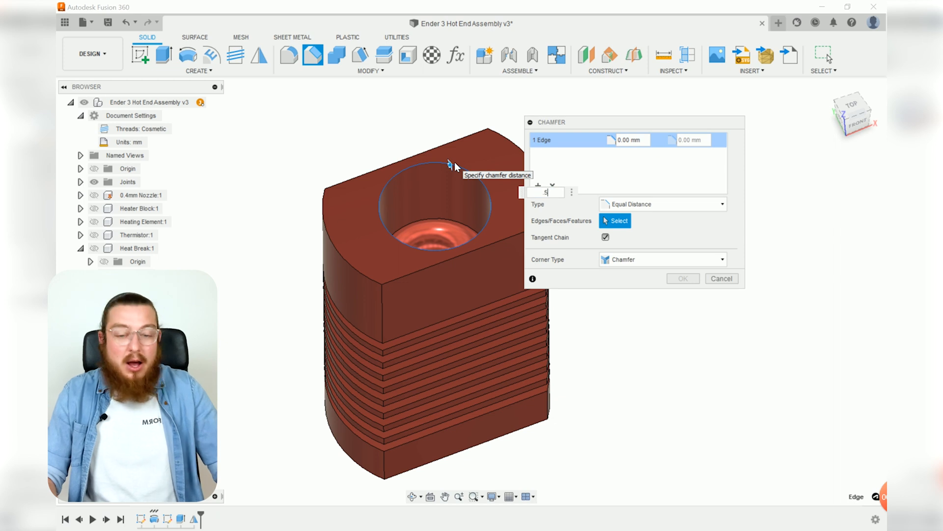
{"action": "key", "text": "Return"}
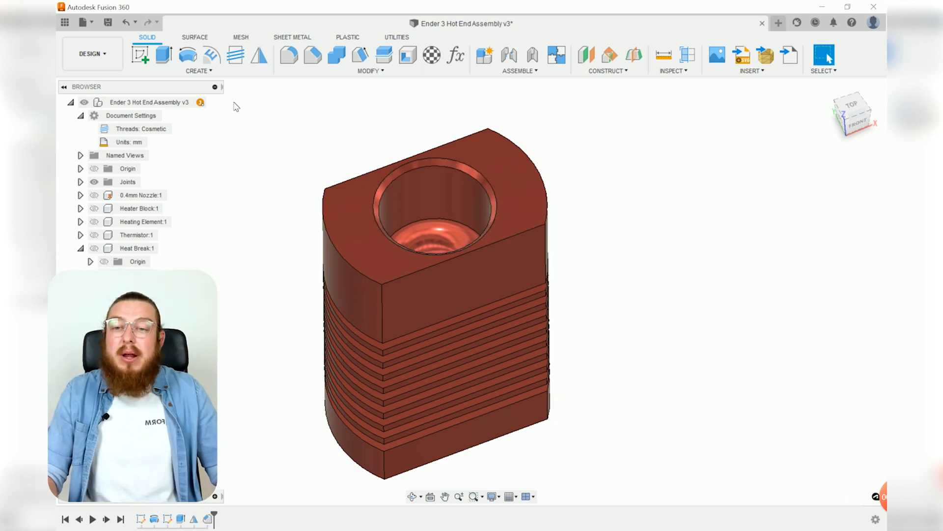
- Add a full-length modeled M10x1.5 right-hand ISO Metric thread, class 6H, to the heat sink's large top bore
{"action": "left_click", "coordinate": [237, 60]}
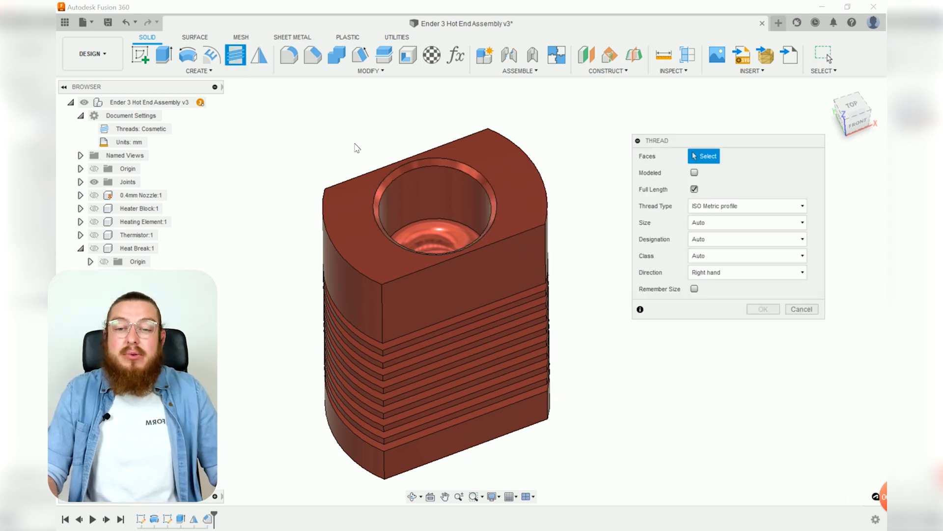
{"action": "left_click", "coordinate": [413, 184]}
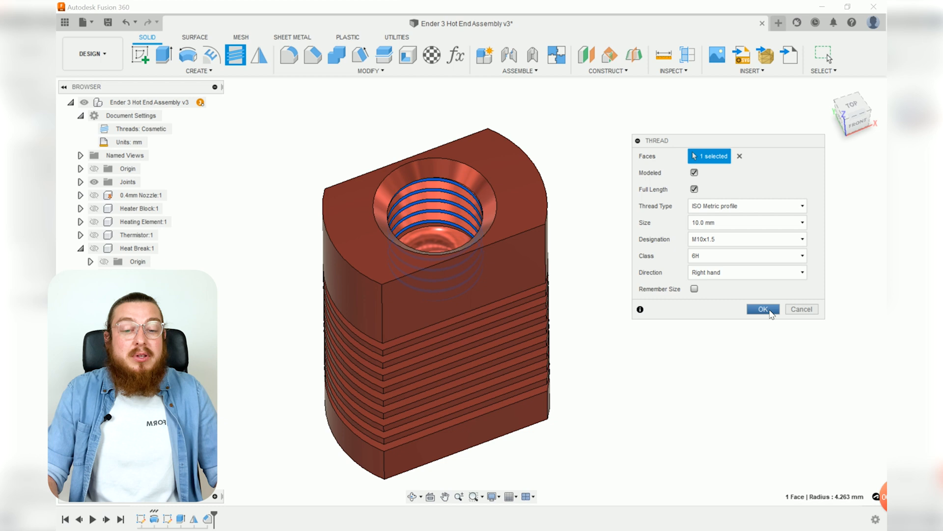
{"action": "left_click", "coordinate": [770, 310]}
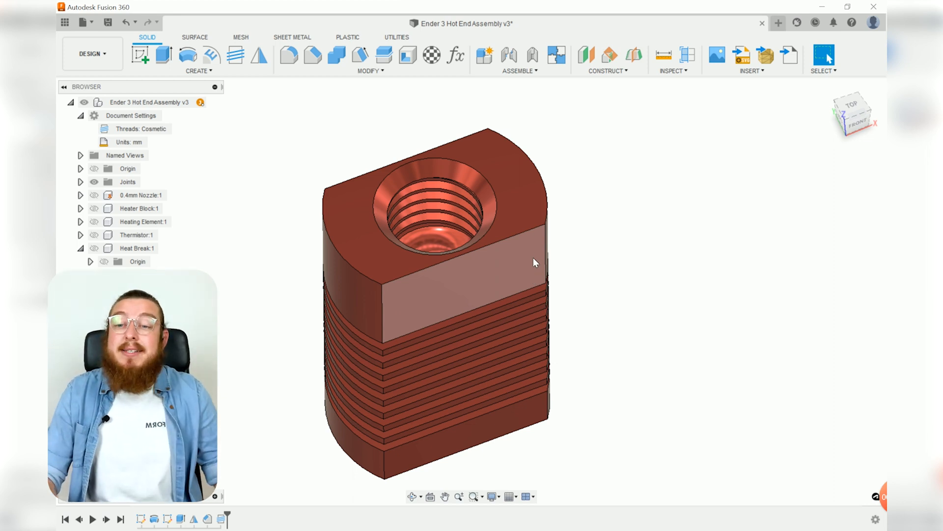
- Start a sketch on the heat sink's upper front flat face and draw two separate circles side by side
{"action": "left_click", "coordinate": [140, 56]}
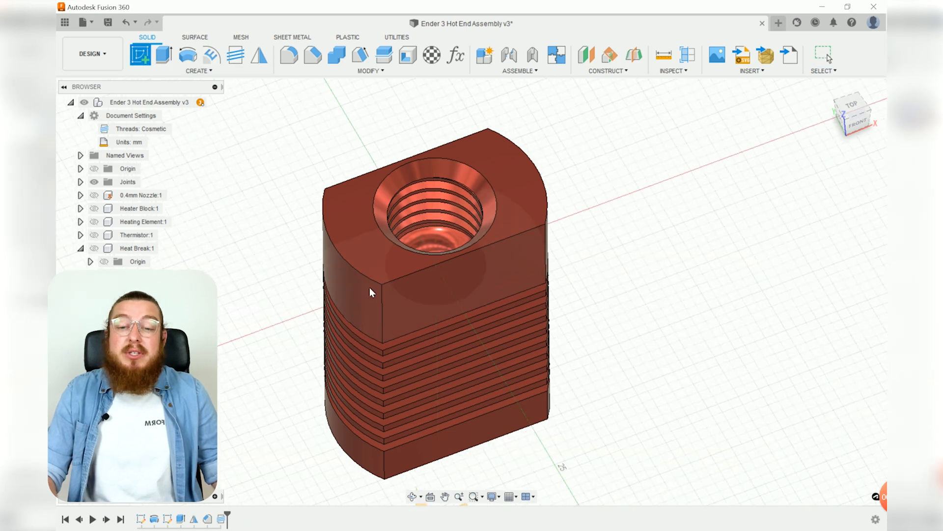
{"action": "left_click", "coordinate": [459, 284]}
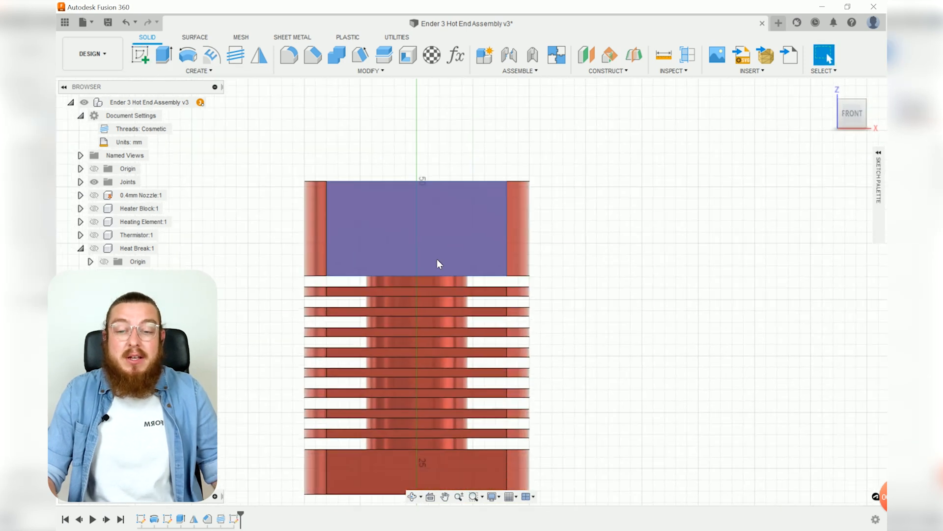
{"action": "key", "text": "c"}
{"action": "left_click", "coordinate": [340, 227]}
{"action": "left_click", "coordinate": [362, 235]}
{"action": "left_click", "coordinate": [491, 227]}
{"action": "left_click", "coordinate": [511, 239]}
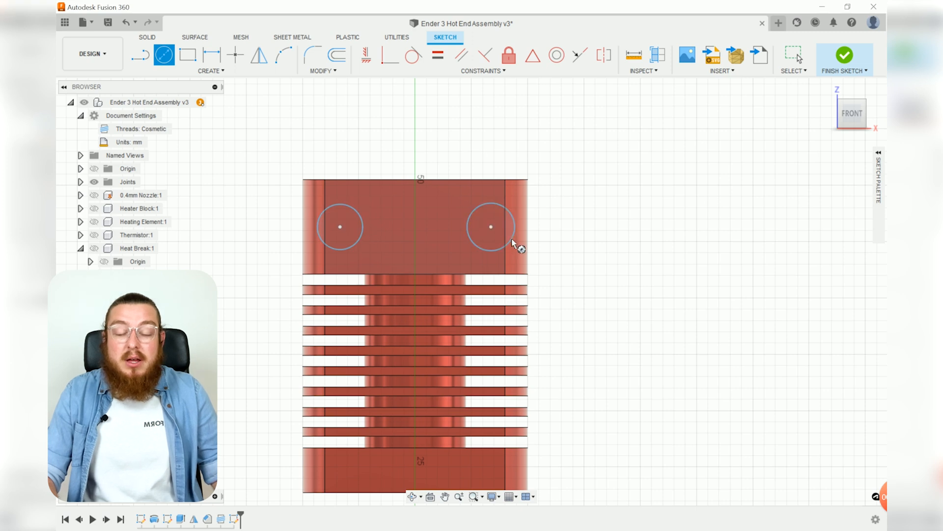
{"action": "key", "text": "Escape"}
- Constrain the two circles to equal size and set their diameter to 3 mm
{"action": "left_click", "coordinate": [443, 56]}
{"action": "left_click", "coordinate": [347, 209]}
{"action": "left_click", "coordinate": [509, 212]}
{"action": "key", "text": "Escape"}
{"action": "key", "text": "d"}
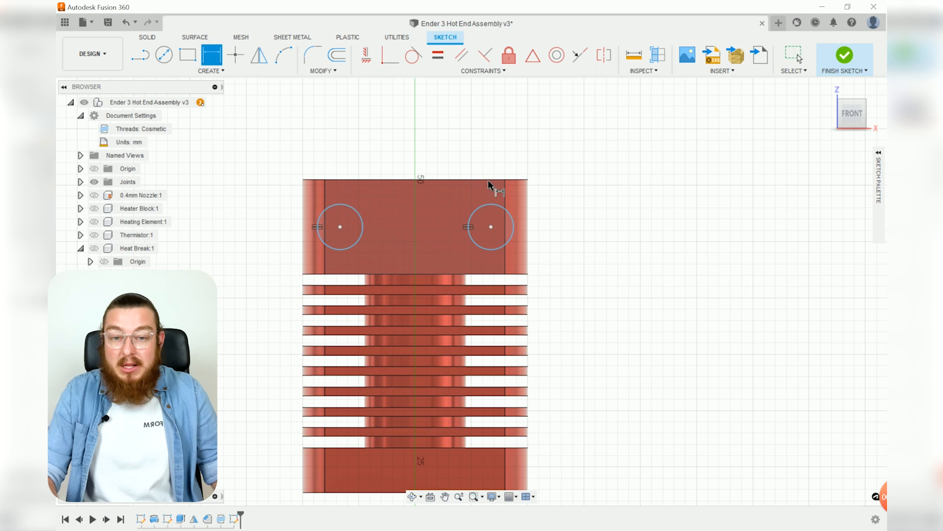
{"action": "left_click", "coordinate": [483, 206]}
{"action": "left_click", "coordinate": [566, 153]}
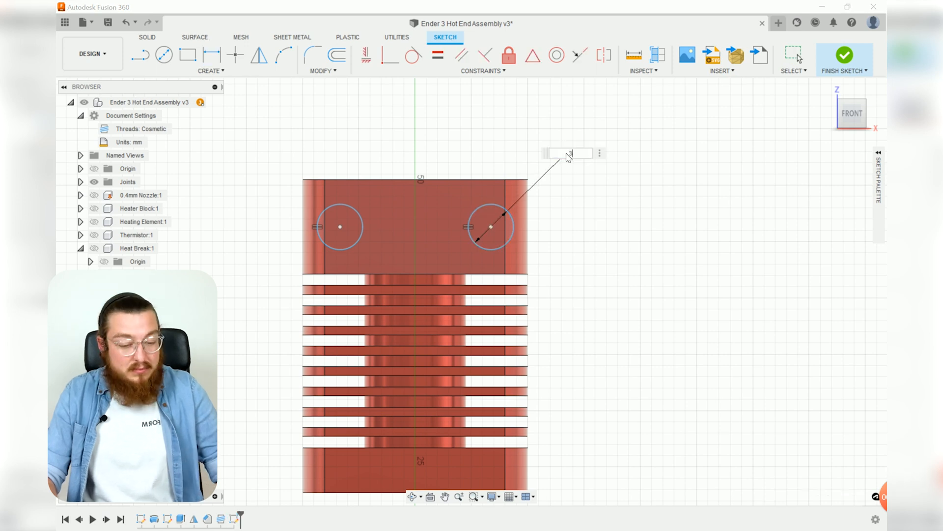
{"action": "key", "text": "Return"}
{"action": "key", "text": "Escape"}
- Reposition both circles within the upper flat face and align their centers horizontally
{"action": "left_click_drag", "start_coordinate": [469, 359], "coordinate": [474, 215]}
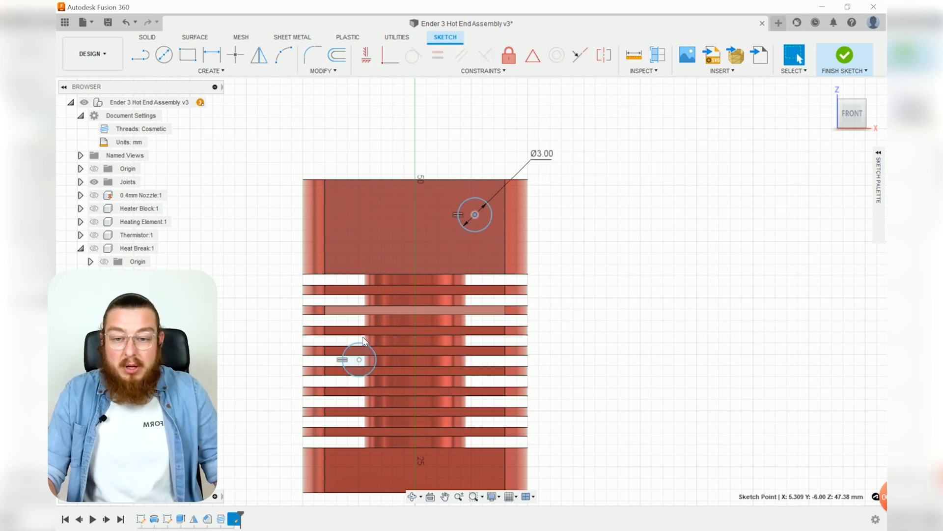
{"action": "left_click_drag", "start_coordinate": [361, 240], "coordinate": [360, 218]}
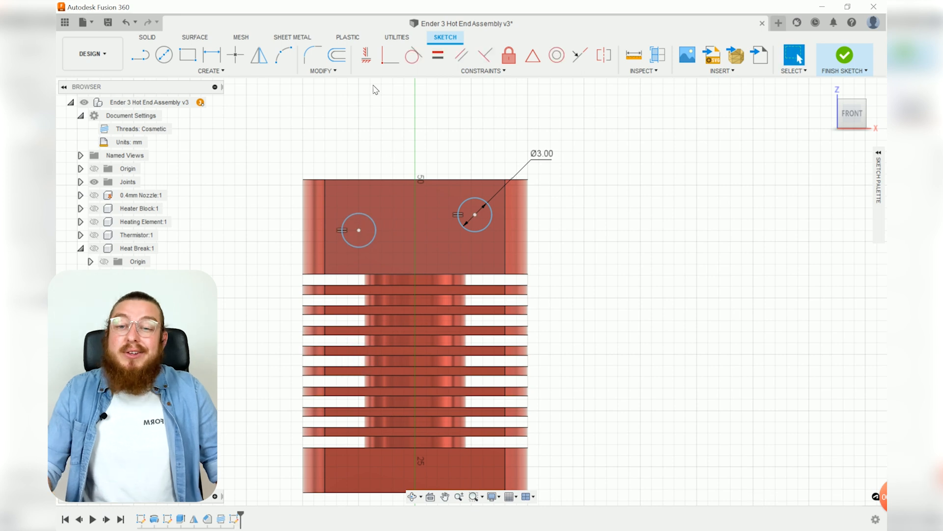
{"action": "left_click", "coordinate": [366, 55]}
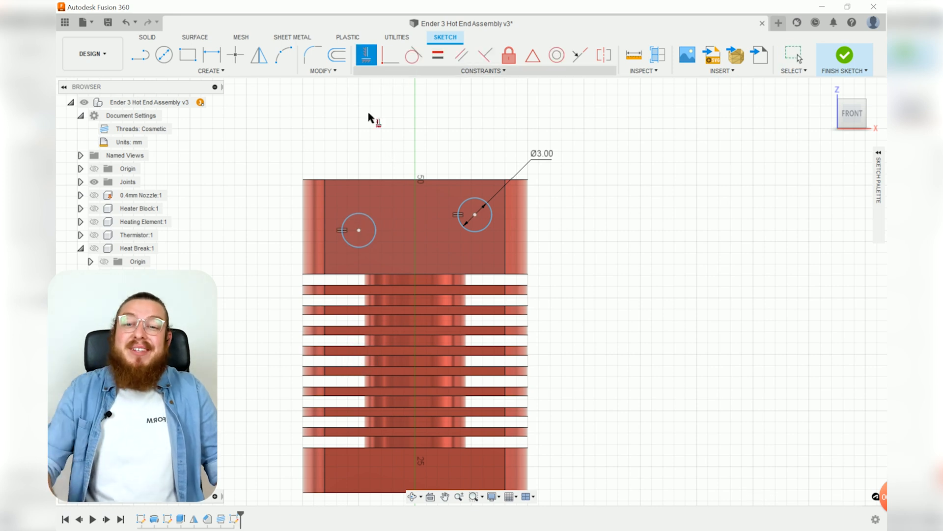
{"action": "left_click", "coordinate": [359, 231]}
{"action": "left_click", "coordinate": [475, 215]}
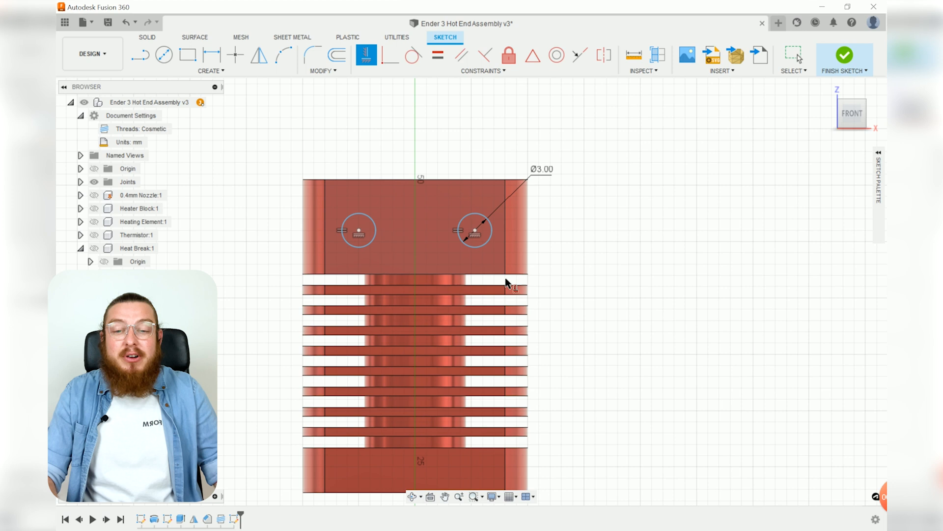
{"action": "key", "text": "Escape"}
- Set the distance from the circle centers to the heat sink's top edge to 4 mm
{"action": "key", "text": "d"}
{"action": "left_click", "coordinate": [475, 231]}
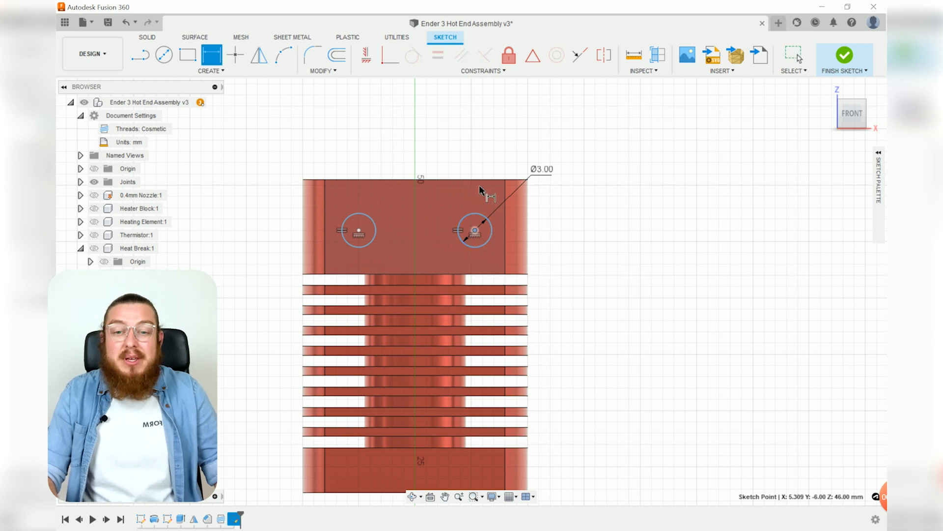
{"action": "left_click", "coordinate": [484, 180]}
{"action": "left_click", "coordinate": [592, 208]}
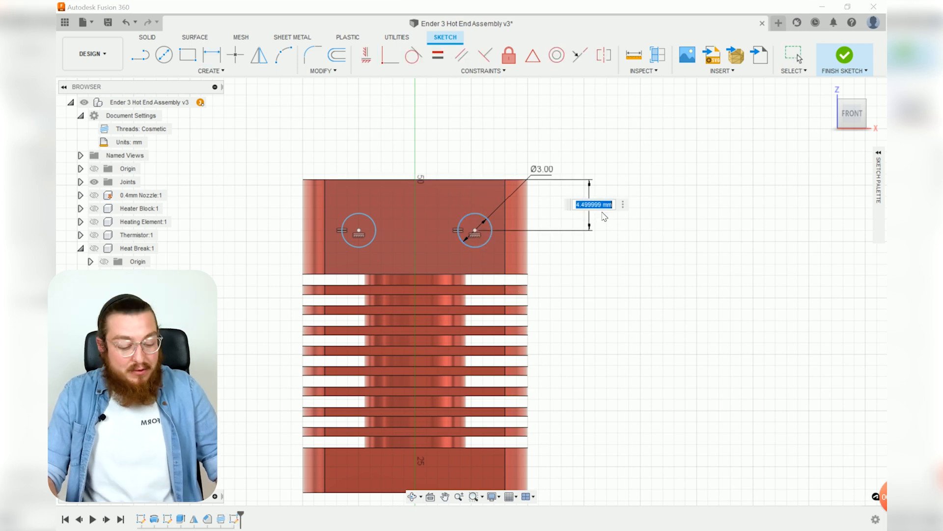
{"action": "key", "text": "Return"}
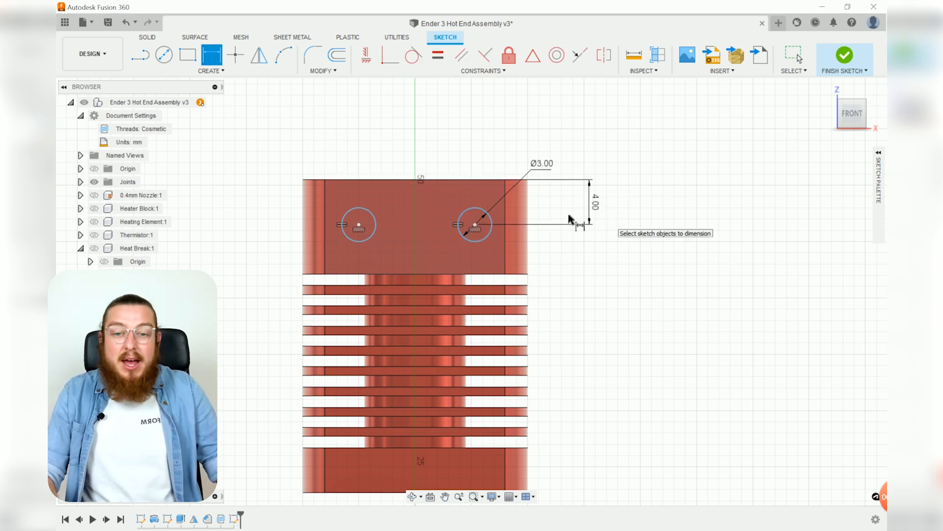
- Set the horizontal distance between the two circle centers to 14 mm
{"action": "left_click", "coordinate": [360, 225]}
{"action": "left_click", "coordinate": [475, 226]}
{"action": "left_click", "coordinate": [461, 143]}
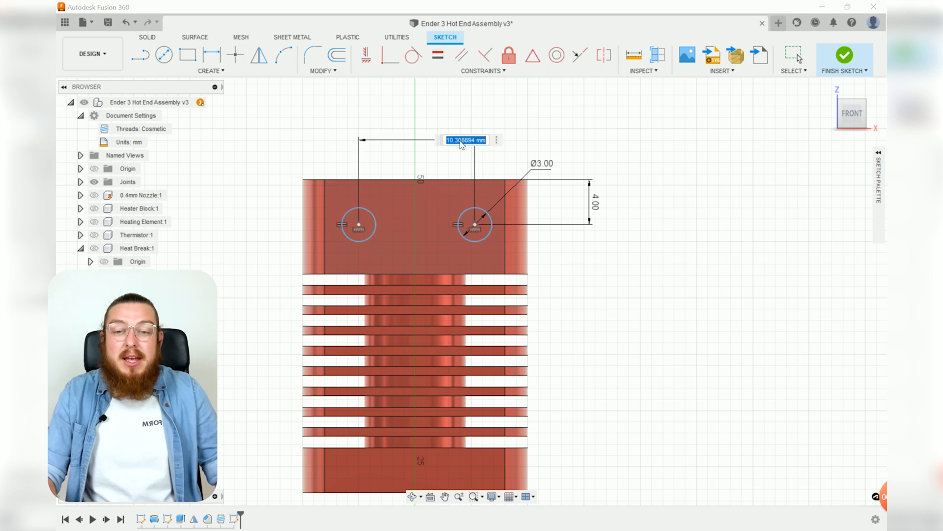
{"action": "type", "text": "14"}
{"action": "key", "text": "Return"}
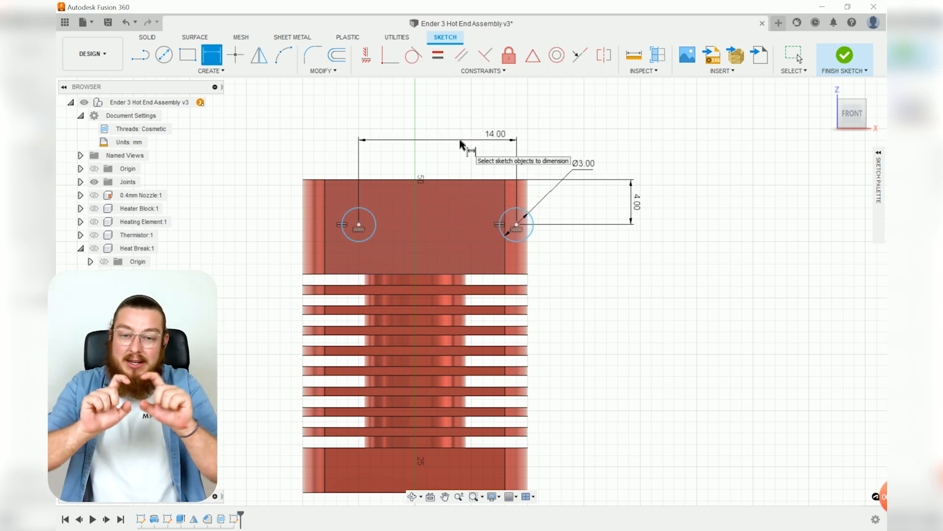
{"action": "key", "text": "Escape"}
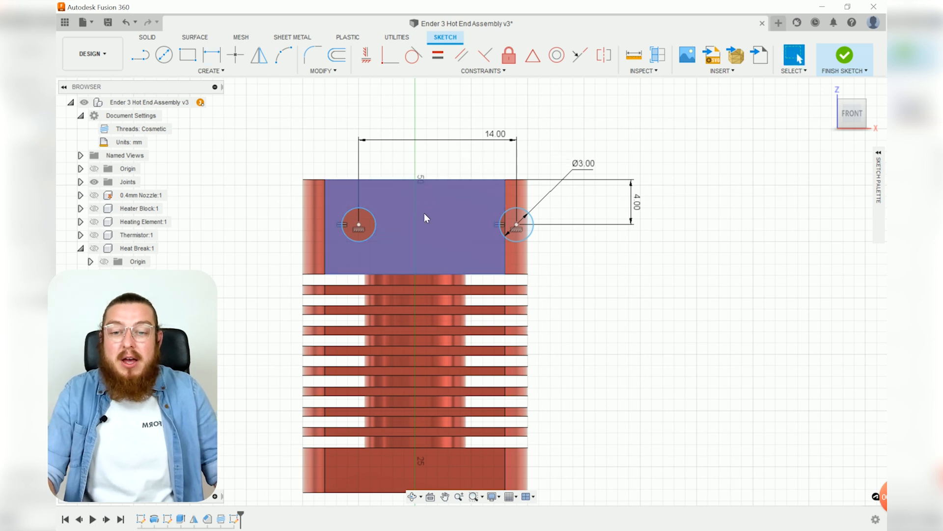
- Shift the circle pair roughly to the middle and draw a vertical construction line about 18.6 mm long upward from the origin
{"action": "left_click_drag", "start_coordinate": [357, 226], "coordinate": [335, 226]}
{"action": "left_click_drag", "start_coordinate": [233, 235], "coordinate": [263, 234]}
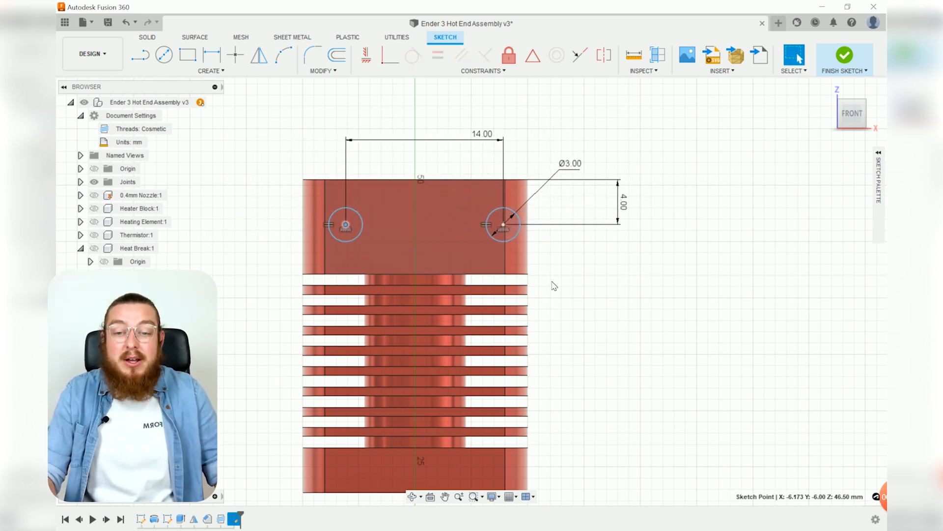
{"action": "scroll", "coordinate": [641, 320], "scroll_direction": "down", "scroll_amount": 5}
{"action": "middle_click_drag", "start_coordinate": [641, 321], "coordinate": [597, 248]}
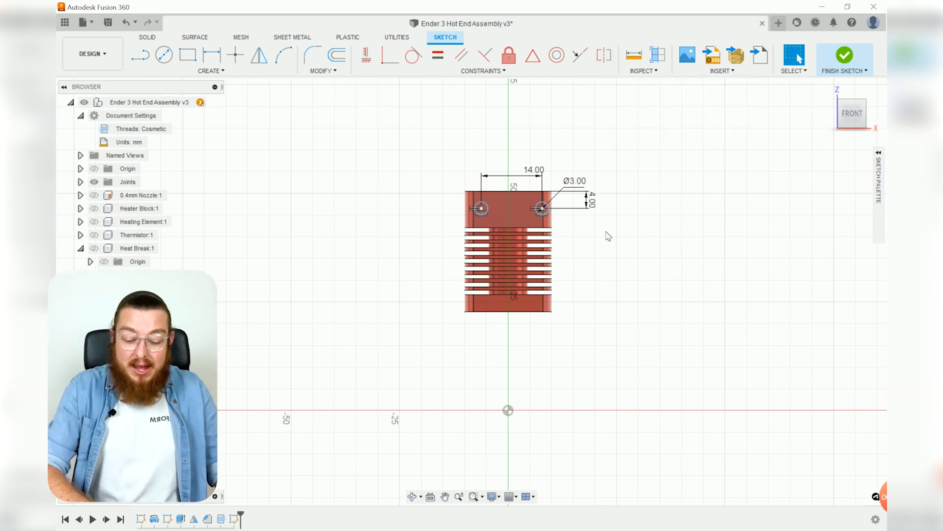
{"action": "key", "text": "l"}
{"action": "left_click", "coordinate": [509, 411]}
{"action": "left_click", "coordinate": [508, 330]}
{"action": "key", "text": "Escape"}
{"action": "key", "text": "x"}
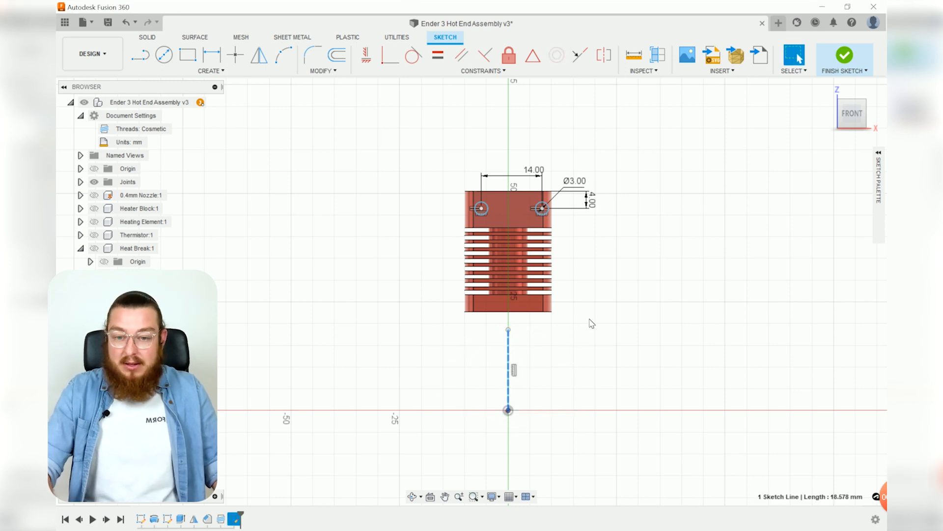
- Make the two circles symmetric about the vertical construction line and finish the sketch
{"action": "left_click", "coordinate": [603, 57]}
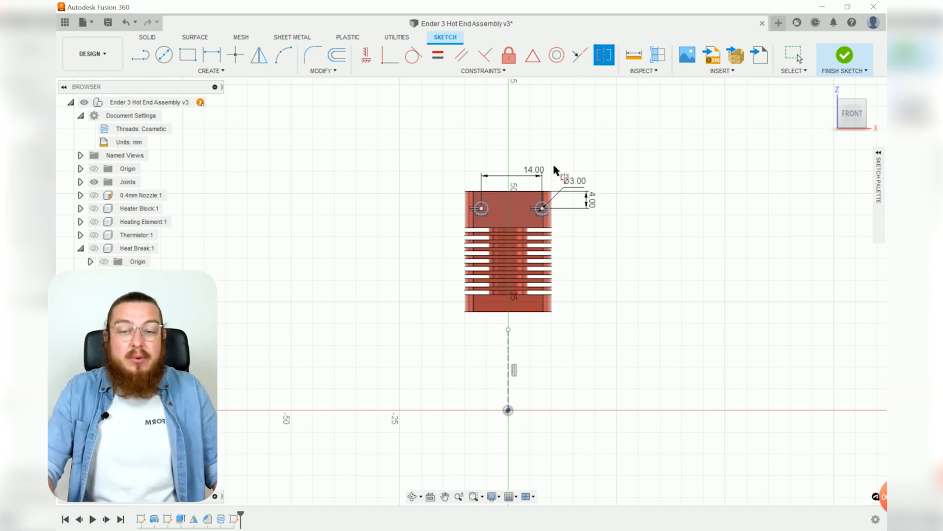
{"action": "scroll", "coordinate": [560, 315], "scroll_direction": "up", "scroll_amount": 3}
{"action": "left_click", "coordinate": [435, 182]}
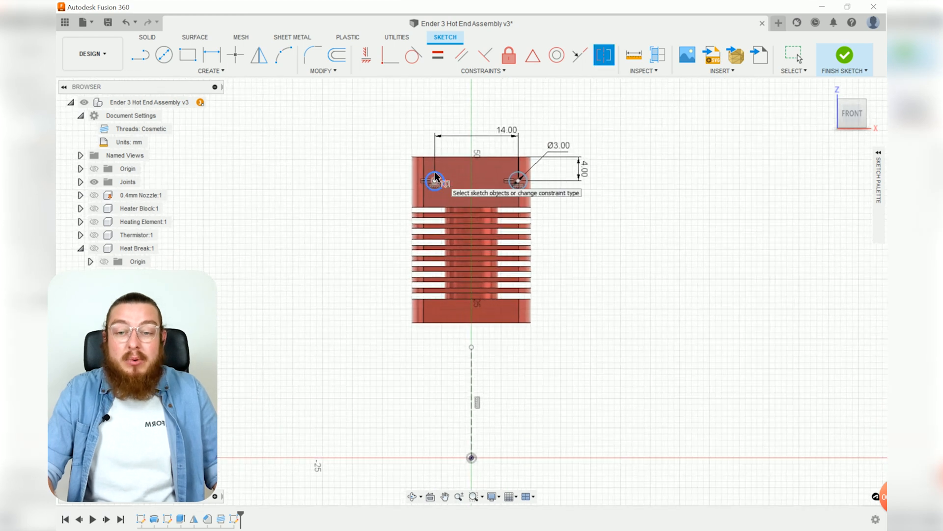
{"action": "left_click", "coordinate": [517, 172]}
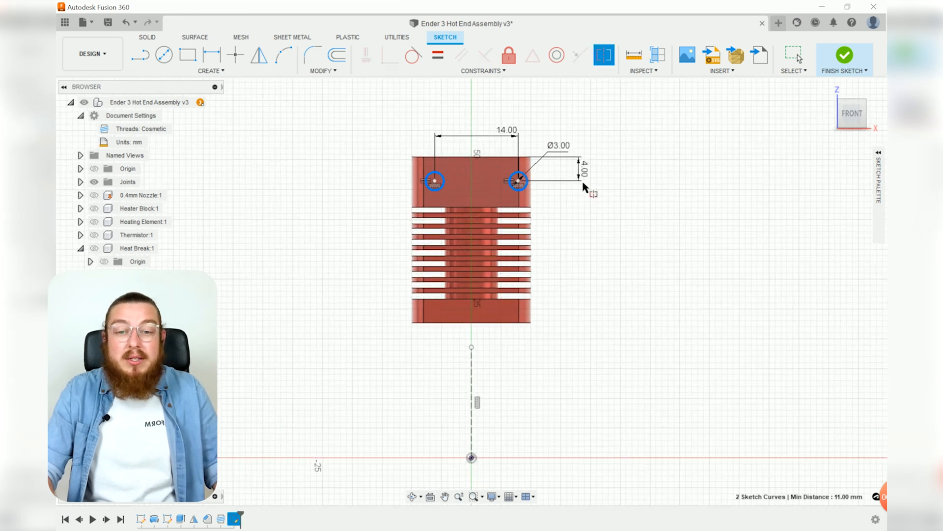
{"action": "left_click", "coordinate": [472, 378]}
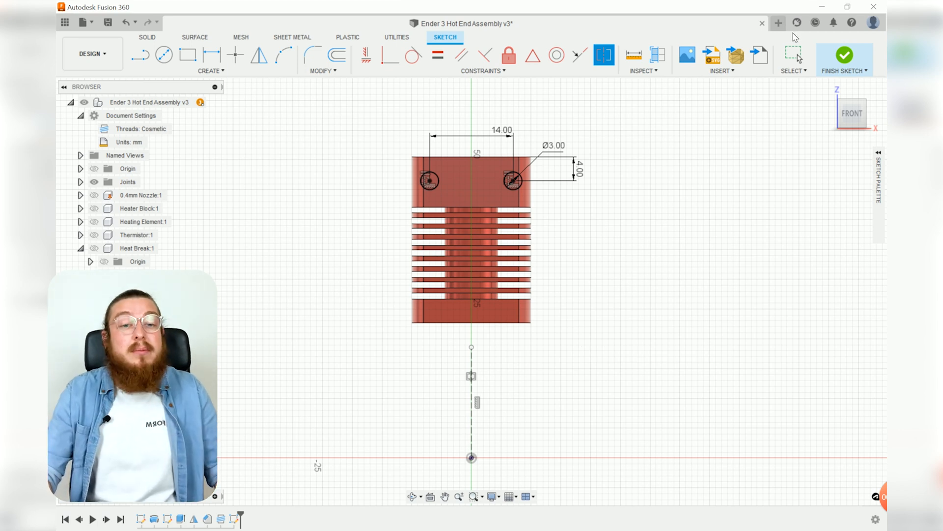
{"action": "left_click", "coordinate": [845, 55]}
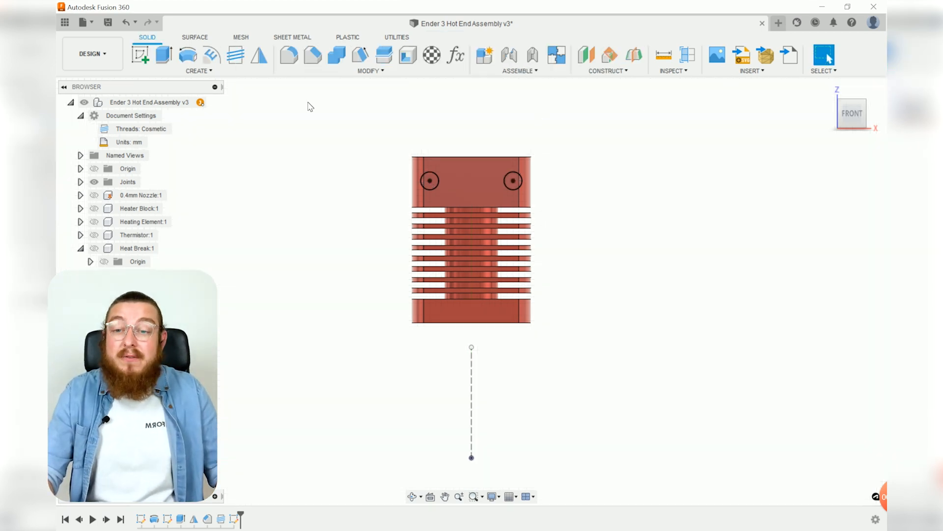
- Extrude all regions of both circles as a cut through the heat sink, with extent To Object at the opposite flat face
{"action": "left_click", "coordinate": [164, 55]}
{"action": "scroll", "coordinate": [404, 172], "scroll_direction": "up", "scroll_amount": 4}
{"action": "left_click", "coordinate": [446, 192]}
{"action": "left_click", "coordinate": [446, 192]}
{"action": "middle_click_drag", "start_coordinate": [446, 192], "coordinate": [242, 211]}
{"action": "left_click", "coordinate": [425, 204]}
{"action": "scroll", "coordinate": [431, 217], "scroll_direction": "up", "scroll_amount": 5}
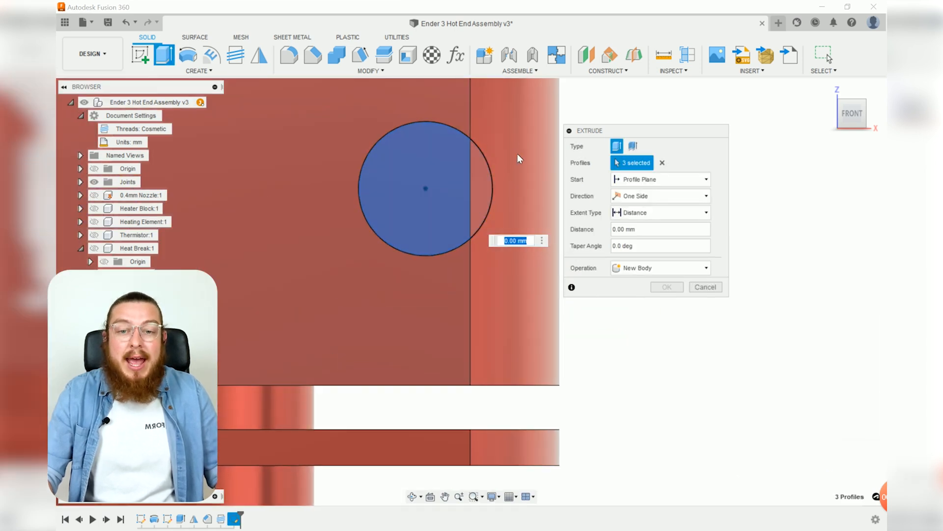
{"action": "left_click", "coordinate": [482, 176]}
{"action": "scroll", "coordinate": [432, 219], "scroll_direction": "down", "scroll_amount": 5}
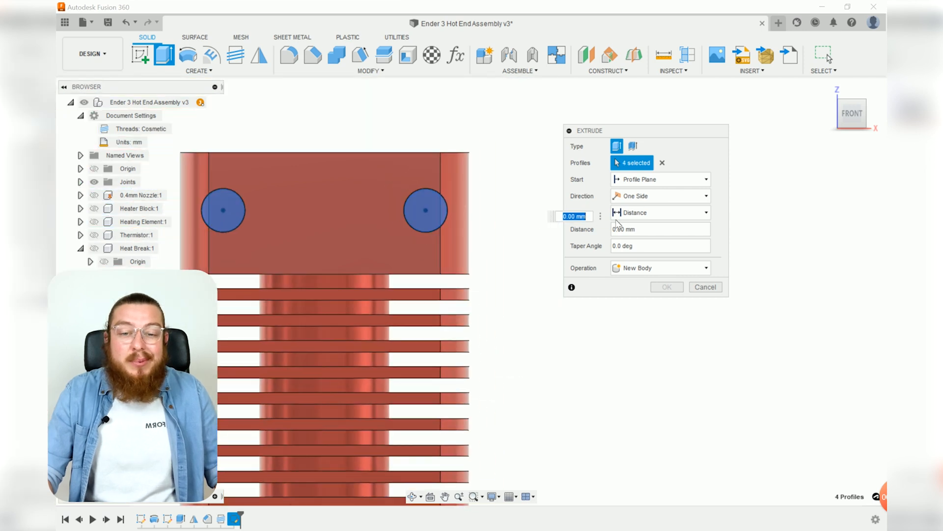
{"action": "left_click", "coordinate": [660, 212]}
{"action": "left_click", "coordinate": [635, 237]}
{"action": "middle_click_drag", "start_coordinate": [347, 268], "coordinate": [545, 279], "text": "shift"}
{"action": "middle_click_drag", "start_coordinate": [439, 376], "coordinate": [569, 339]}
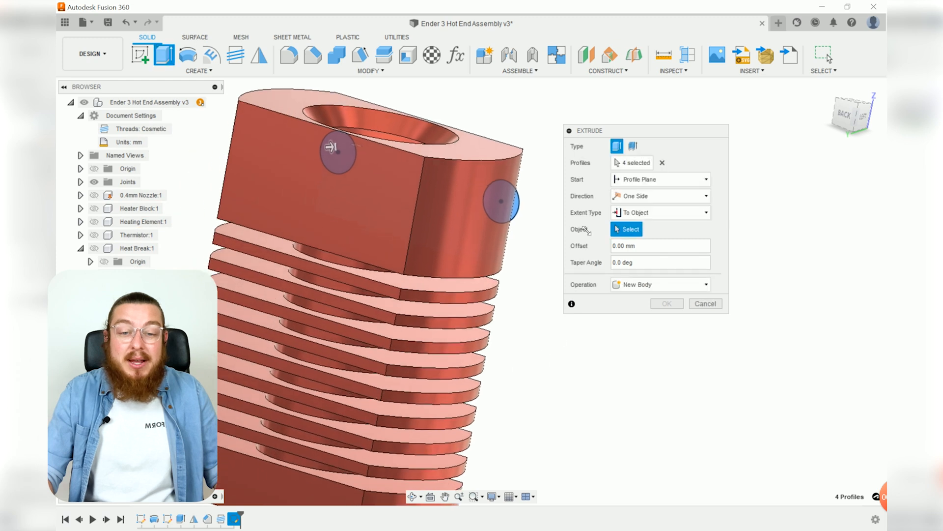
{"action": "left_click", "coordinate": [382, 195]}
{"action": "left_click", "coordinate": [664, 337]}
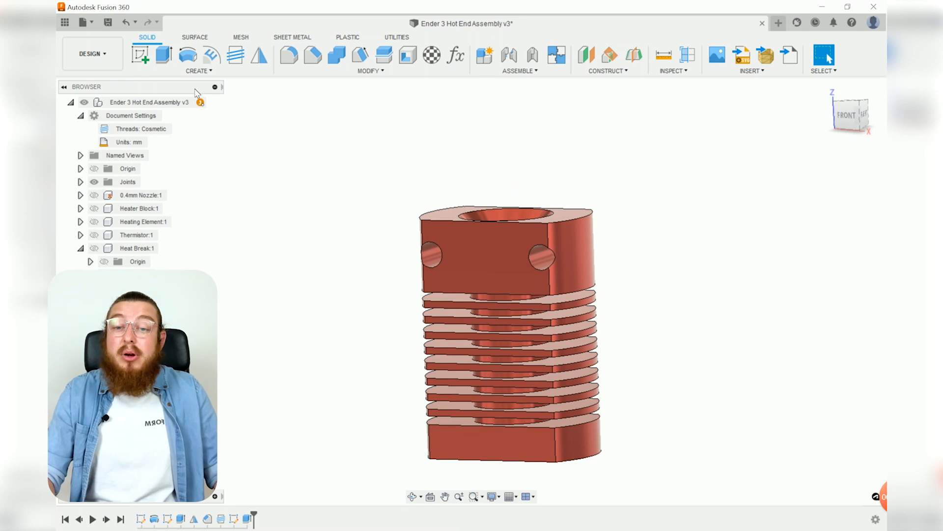
- Start a sketch on the heat sink's lower back flat face and draw a small circle near its center
{"action": "middle_click_drag", "start_coordinate": [600, 316], "coordinate": [527, 229], "text": "shift"}
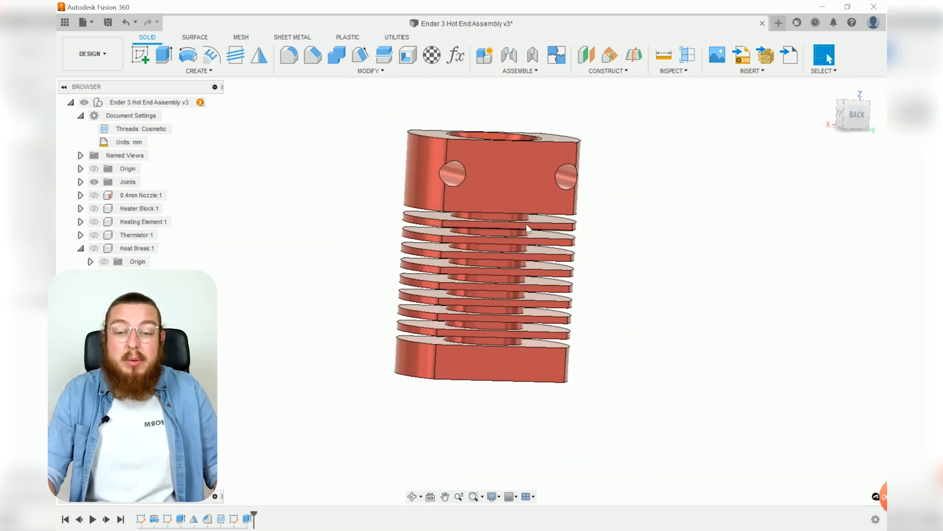
{"action": "left_click", "coordinate": [507, 364]}
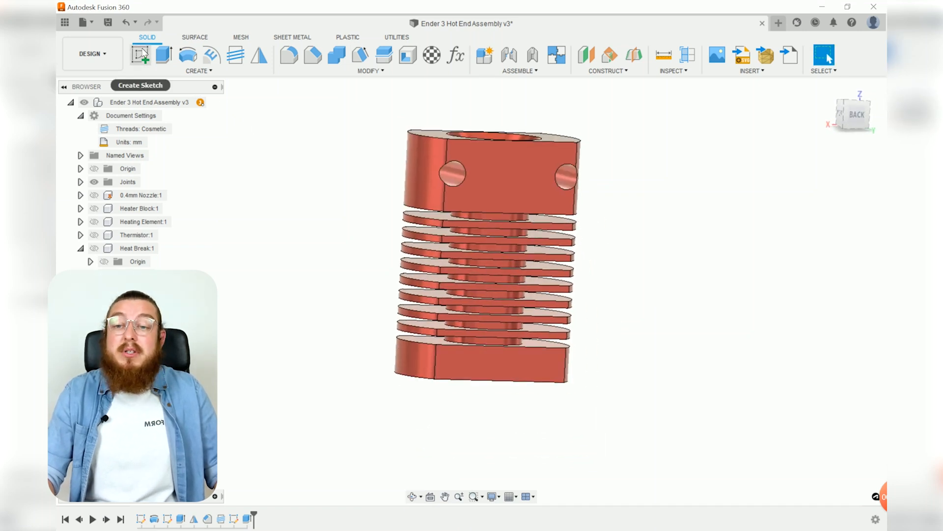
{"action": "left_click", "coordinate": [140, 54]}
{"action": "left_click", "coordinate": [499, 358]}
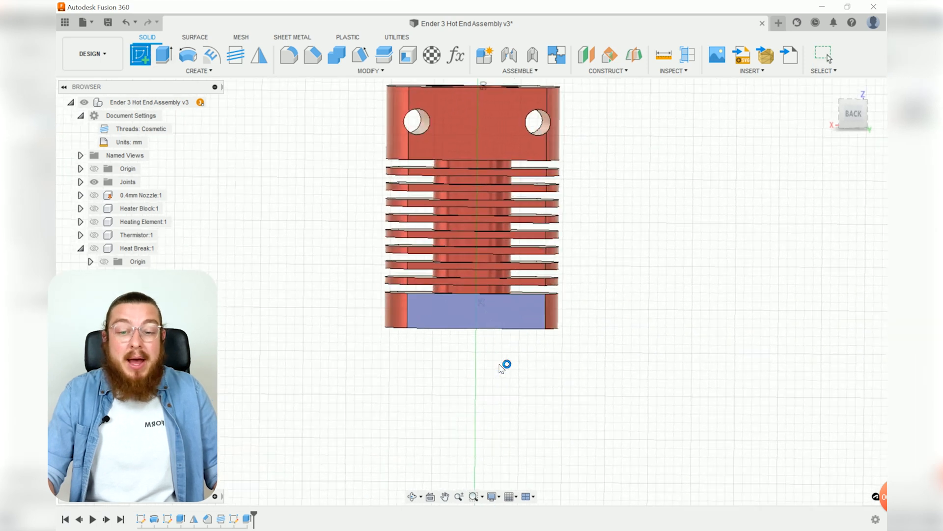
{"action": "key", "text": "c"}
{"action": "left_click", "coordinate": [476, 301]}
{"action": "left_click", "coordinate": [495, 311]}
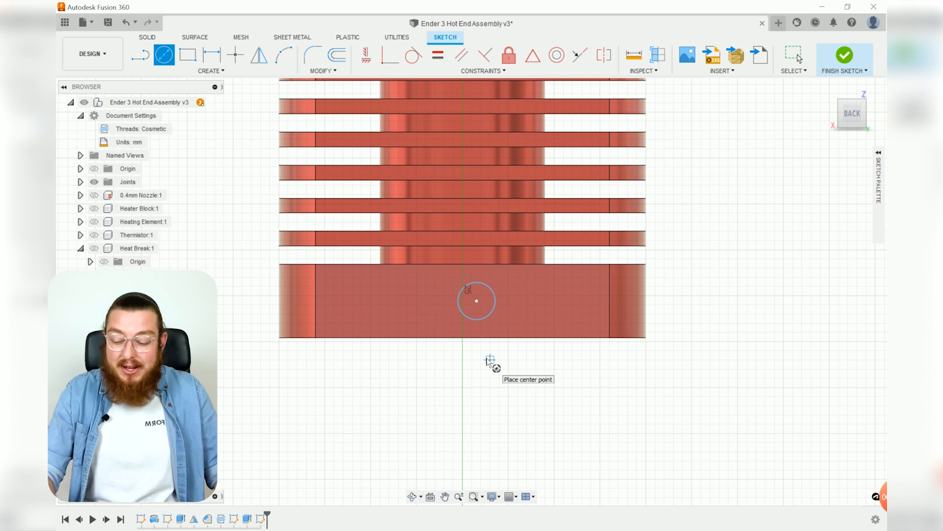
{"action": "key", "text": "Escape"}
- Set the circle's diameter to 3 mm and move it back onto the heat sink's lower block
{"action": "key", "text": "d"}
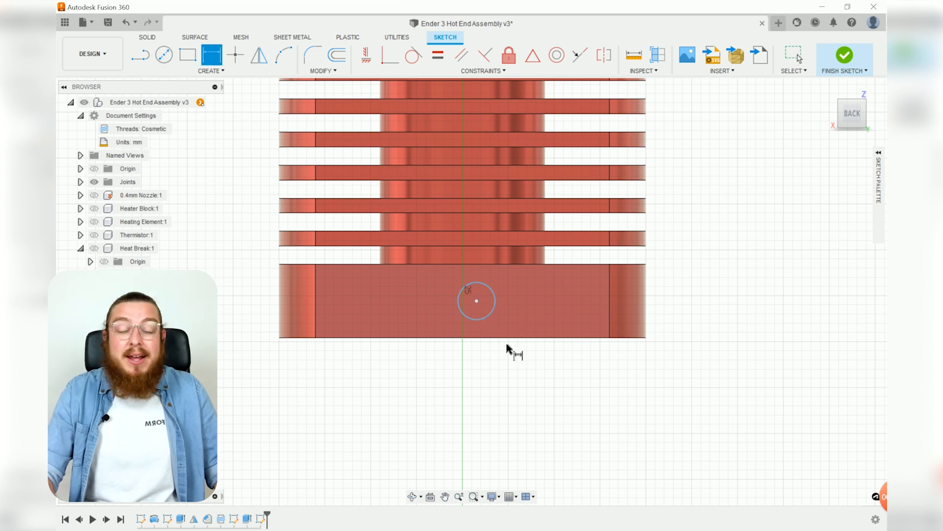
{"action": "left_click", "coordinate": [494, 314]}
{"action": "left_click", "coordinate": [527, 363]}
{"action": "type", "text": "3"}
{"action": "key", "text": "Return"}
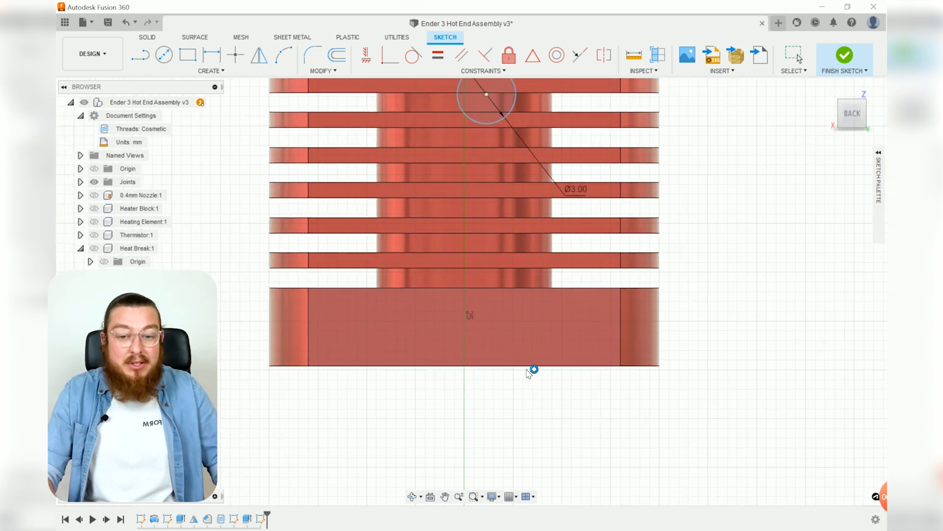
{"action": "key", "text": "Escape"}
{"action": "left_click_drag", "start_coordinate": [498, 142], "coordinate": [507, 418]}
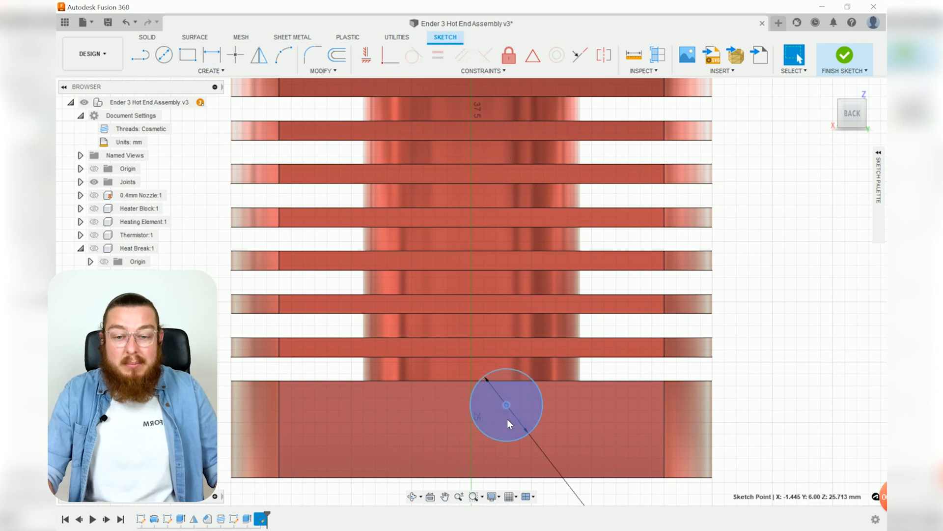
- Constrain the circle's center to line up vertically with the sketch origin
{"action": "scroll", "coordinate": [508, 421], "scroll_direction": "down", "scroll_amount": 5}
{"action": "middle_click_drag", "start_coordinate": [516, 418], "coordinate": [507, 308]}
{"action": "scroll", "coordinate": [498, 379], "scroll_direction": "down", "scroll_amount": 1}
{"action": "middle_click_drag", "start_coordinate": [498, 378], "coordinate": [477, 260]}
{"action": "scroll", "coordinate": [477, 260], "scroll_direction": "down", "scroll_amount": 1}
{"action": "left_click", "coordinate": [466, 381], "text": "shift"}
{"action": "left_click", "coordinate": [366, 58]}
- Dimension the circle's center 2 mm above the lower block's bottom edge and finish the sketch
{"action": "scroll", "coordinate": [460, 199], "scroll_direction": "up", "scroll_amount": 3}
{"action": "key", "text": "d"}
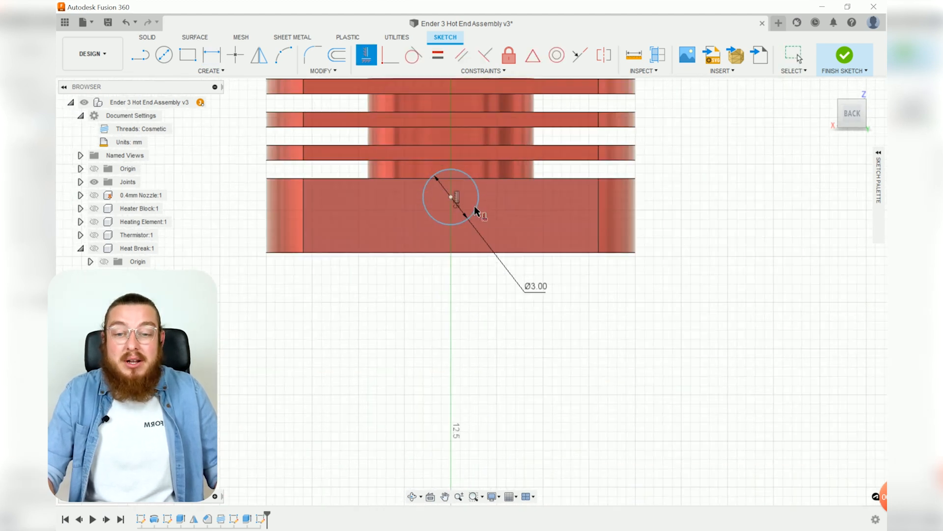
{"action": "left_click", "coordinate": [451, 198]}
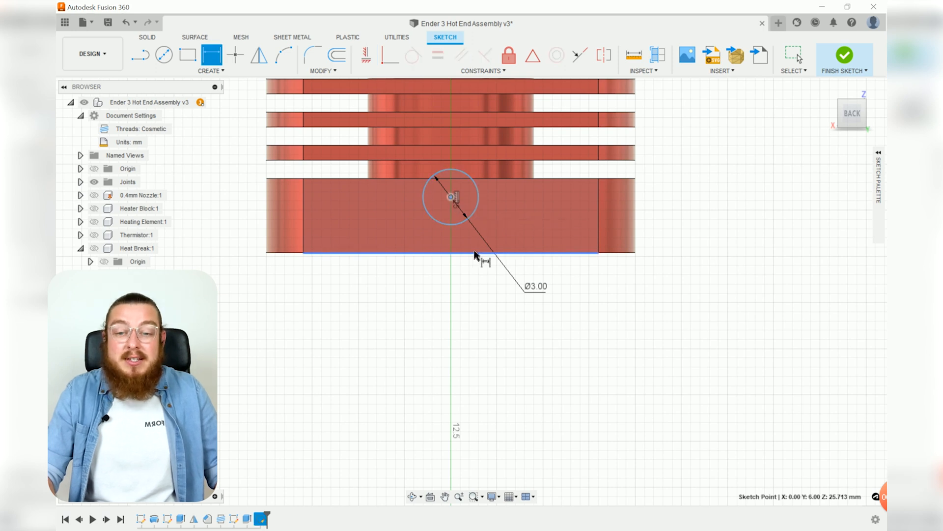
{"action": "left_click", "coordinate": [556, 252]}
{"action": "left_click", "coordinate": [694, 225]}
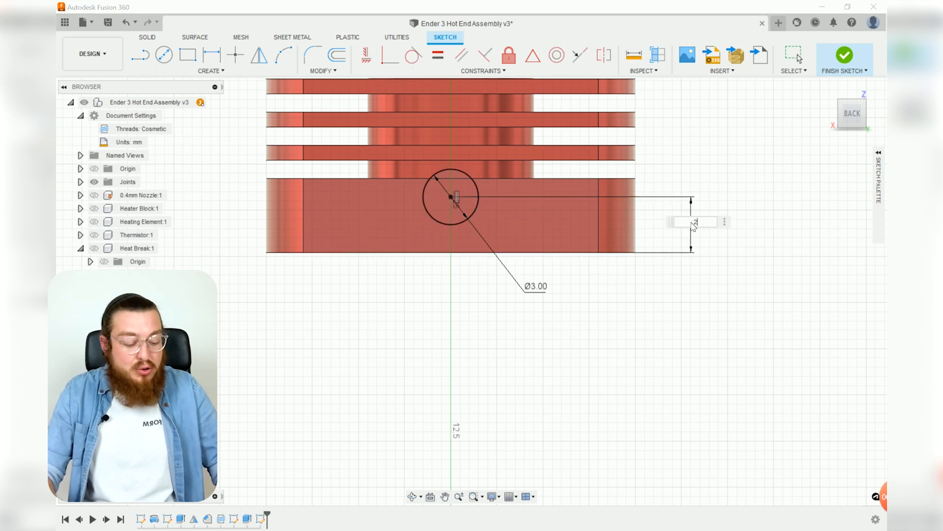
{"action": "key", "text": "Return"}
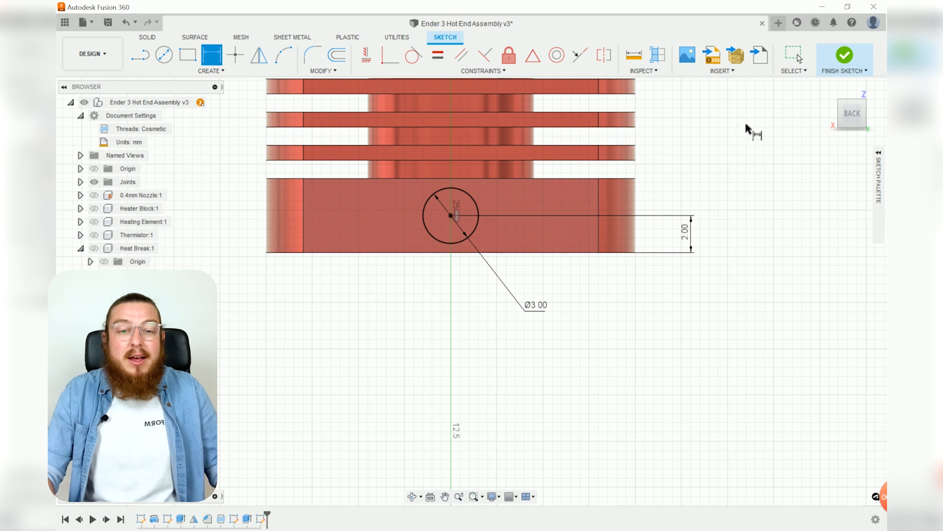
{"action": "left_click", "coordinate": [844, 55]}
- Extrude the 3 mm circle as a cut into the heat sink, with extent To Object at the central bore's inner face
{"action": "left_click", "coordinate": [172, 53]}
{"action": "left_click", "coordinate": [463, 212]}
{"action": "middle_click_drag", "start_coordinate": [476, 252], "coordinate": [487, 314], "text": "shift"}
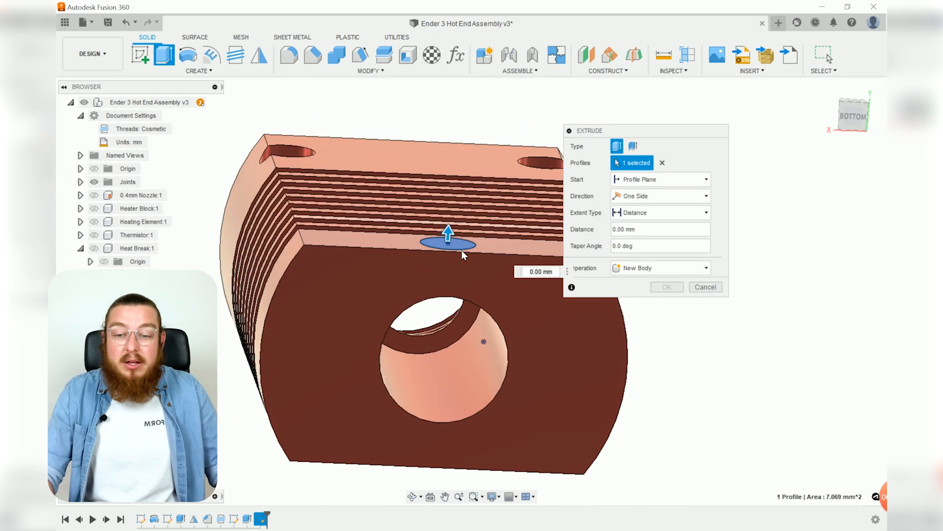
{"action": "left_click", "coordinate": [649, 216]}
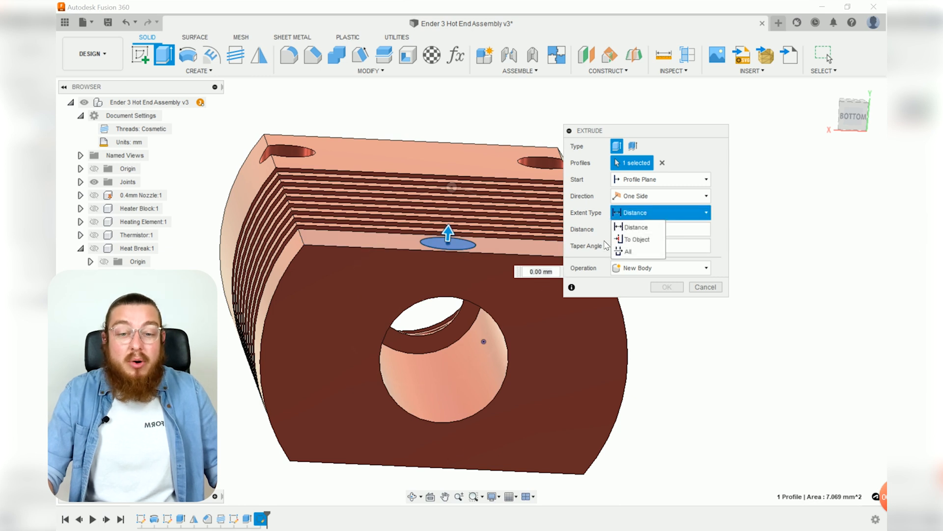
{"action": "left_click", "coordinate": [636, 239]}
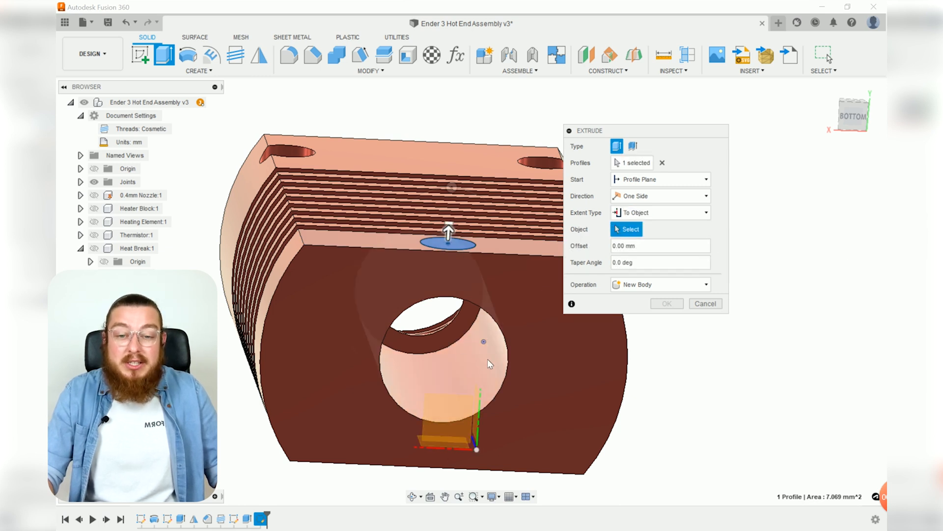
{"action": "left_click", "coordinate": [473, 367]}
{"action": "middle_click_drag", "start_coordinate": [437, 339], "coordinate": [444, 296], "text": "shift"}
{"action": "scroll", "coordinate": [443, 296], "scroll_direction": "up", "scroll_amount": 5}
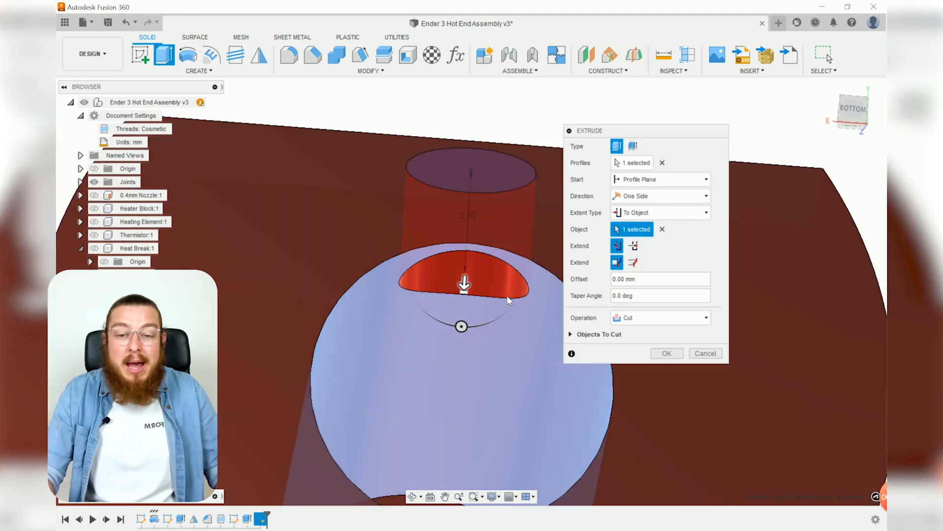
{"action": "left_click", "coordinate": [669, 355]}
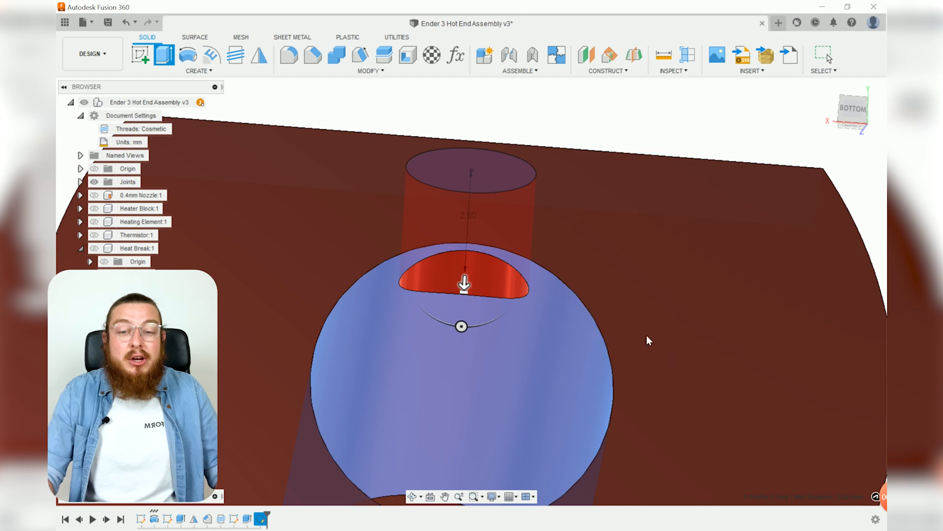
- Chamfer the outer edge of the lower back hole with an equal distance of 0.25 mm
{"action": "scroll", "coordinate": [550, 235], "scroll_direction": "down", "scroll_amount": 5}
{"action": "middle_click_drag", "start_coordinate": [551, 235], "coordinate": [462, 236], "text": "shift"}
{"action": "left_click", "coordinate": [313, 55]}
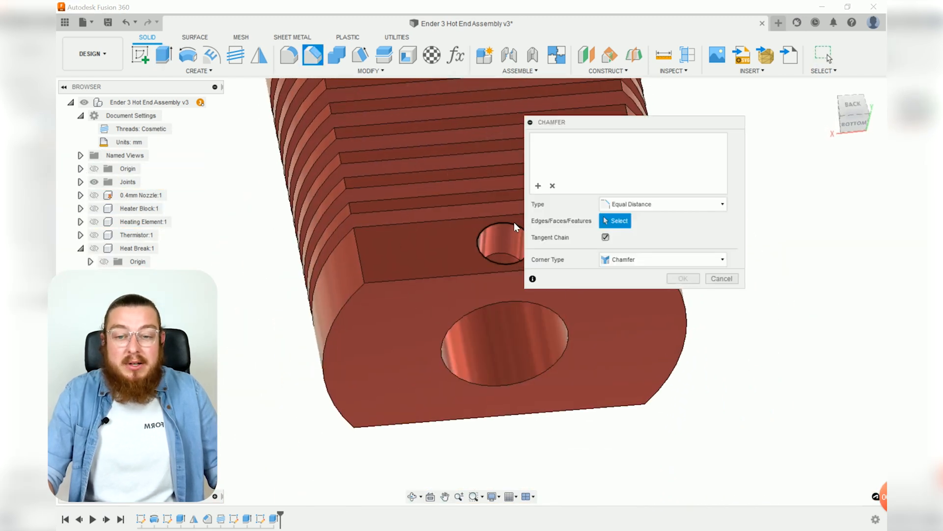
{"action": "left_click", "coordinate": [514, 222]}
{"action": "middle_click_drag", "start_coordinate": [464, 211], "coordinate": [349, 244]}
{"action": "type", "text": ".25"}
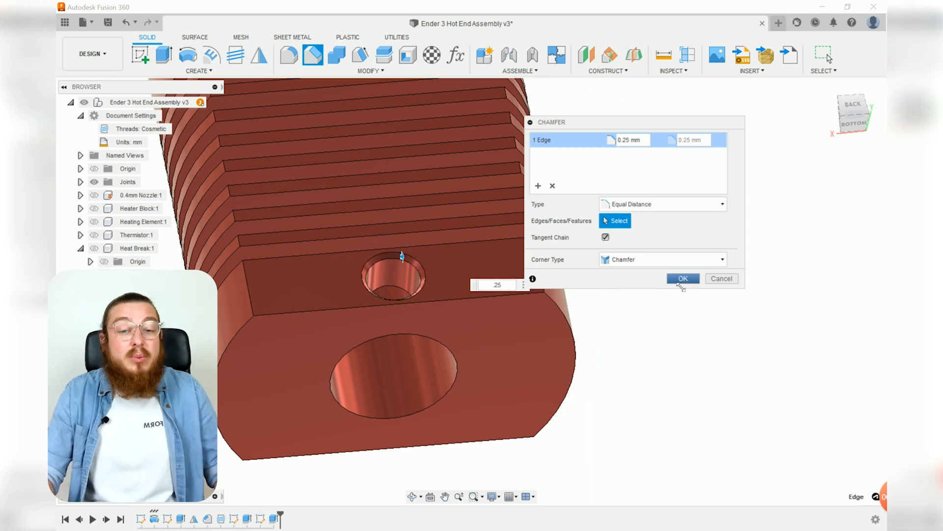
- Apply the 0.25 mm chamfer to the heat sink's small side hole and add a modeled M3x0.5 thread inside it
{"action": "left_click", "coordinate": [683, 278]}
{"action": "left_click", "coordinate": [235, 55]}
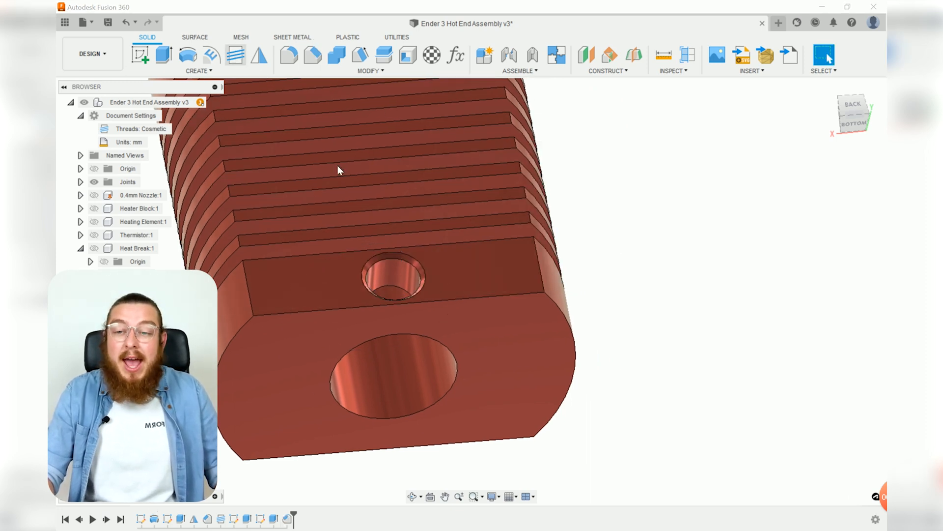
{"action": "left_click", "coordinate": [397, 270]}
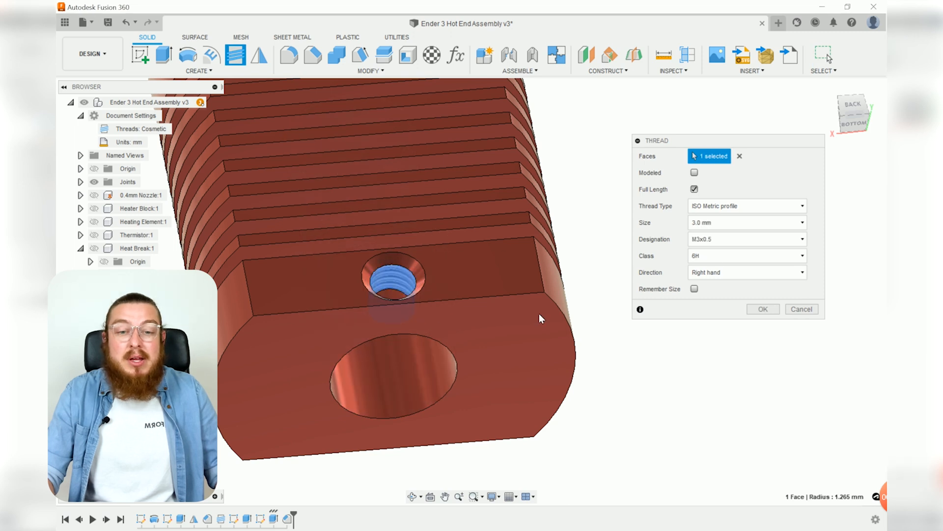
{"action": "left_click", "coordinate": [694, 173]}
{"action": "scroll", "coordinate": [399, 293], "scroll_direction": "up", "scroll_amount": 4}
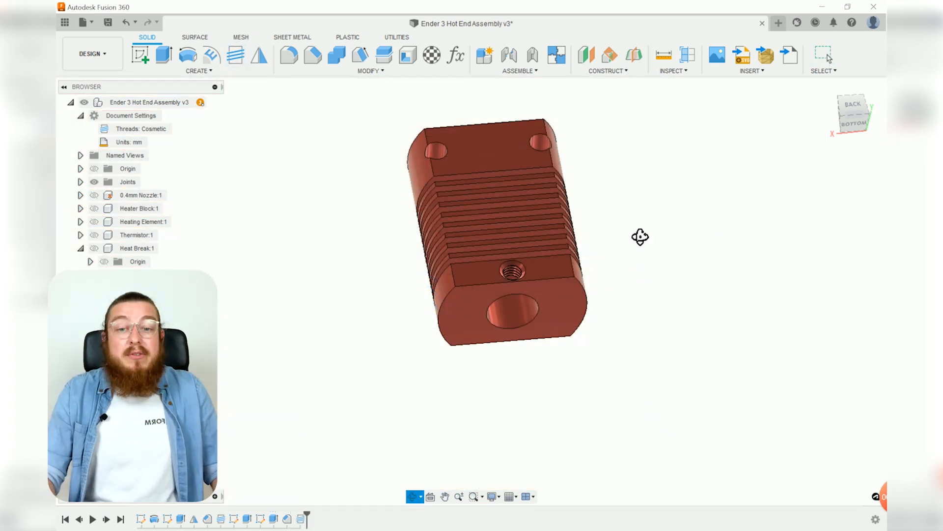
{"action": "left_click_drag", "start_coordinate": [637, 236], "coordinate": [638, 303]}
{"action": "key", "text": "Escape"}
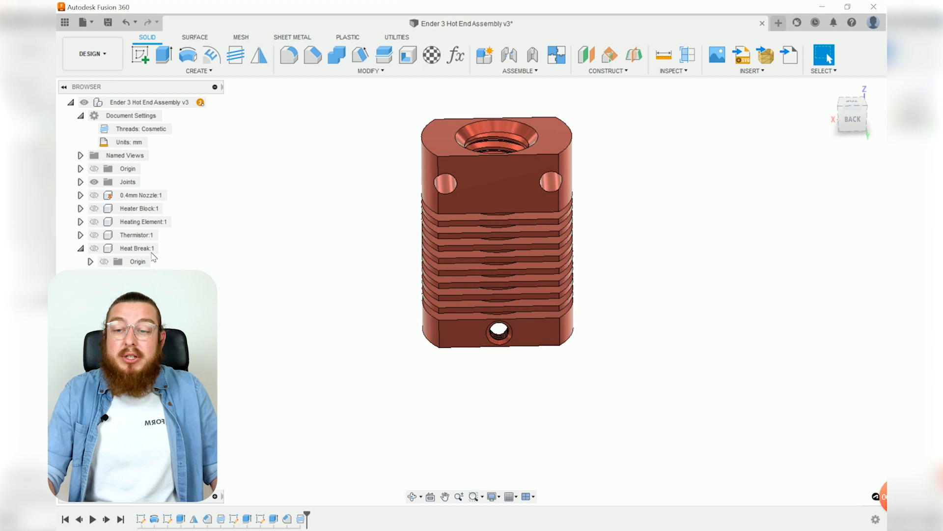
- Show the Heater Block component and start a sketch on the heat sink's bottom face
{"action": "left_click", "coordinate": [94, 208]}
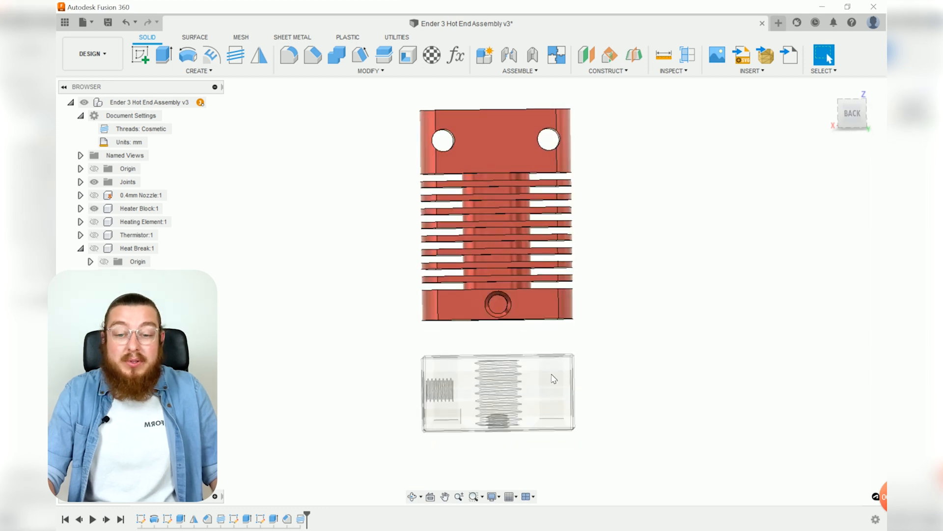
{"action": "middle_click_drag", "start_coordinate": [648, 422], "coordinate": [628, 350], "text": "shift"}
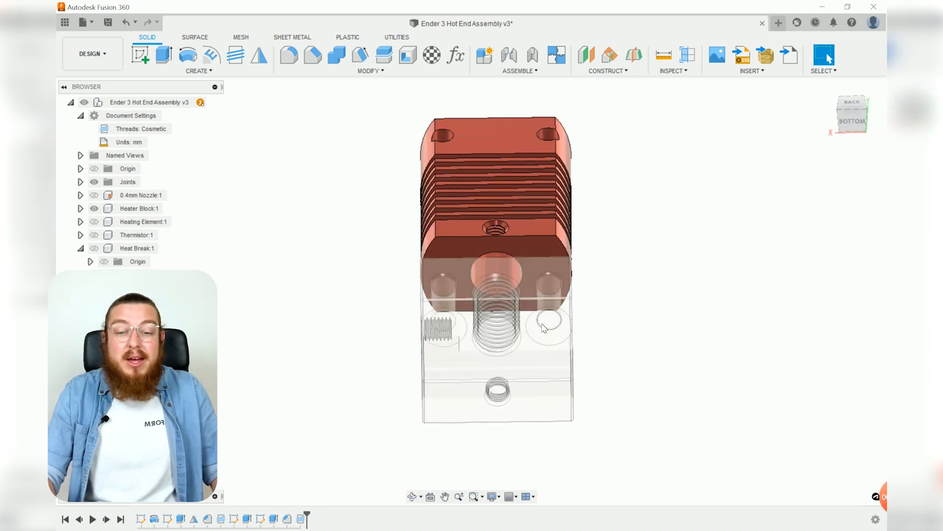
{"action": "middle_click_drag", "start_coordinate": [591, 345], "coordinate": [585, 405]}
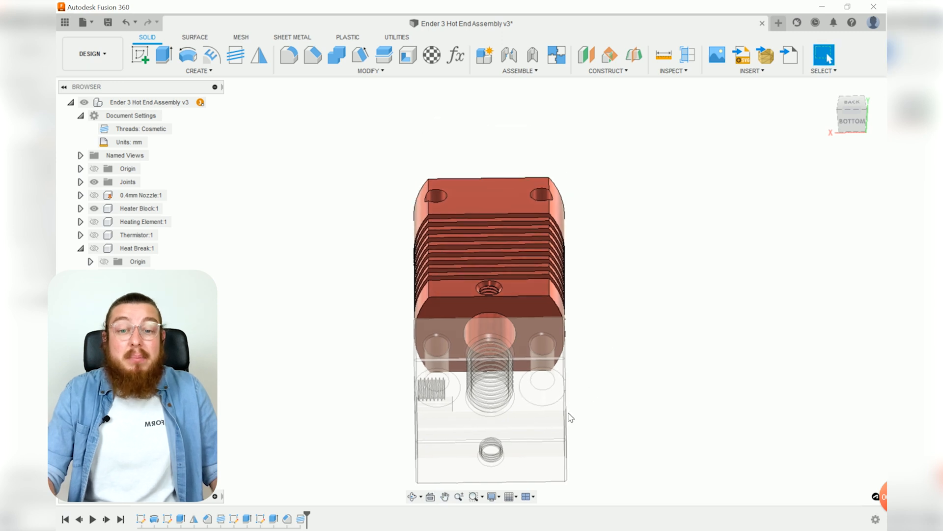
{"action": "mouse_move", "coordinate": [606, 294]}
{"action": "middle_mouse_down", "text": "shift"}
{"action": "mouse_move", "coordinate": [613, 320]}
{"action": "mouse_move", "coordinate": [610, 311]}
{"action": "middle_mouse_up", "text": "shift"}
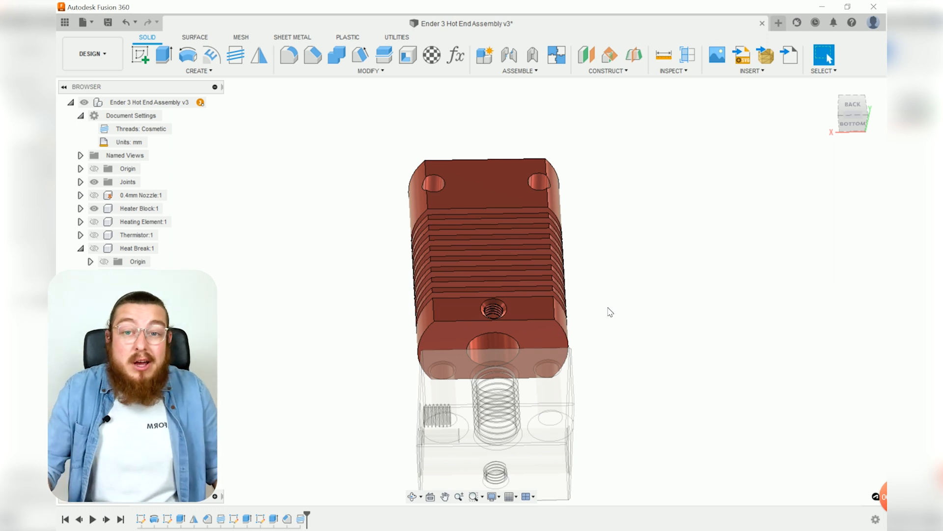
{"action": "middle_click_drag", "start_coordinate": [576, 401], "coordinate": [609, 373], "text": "shift"}
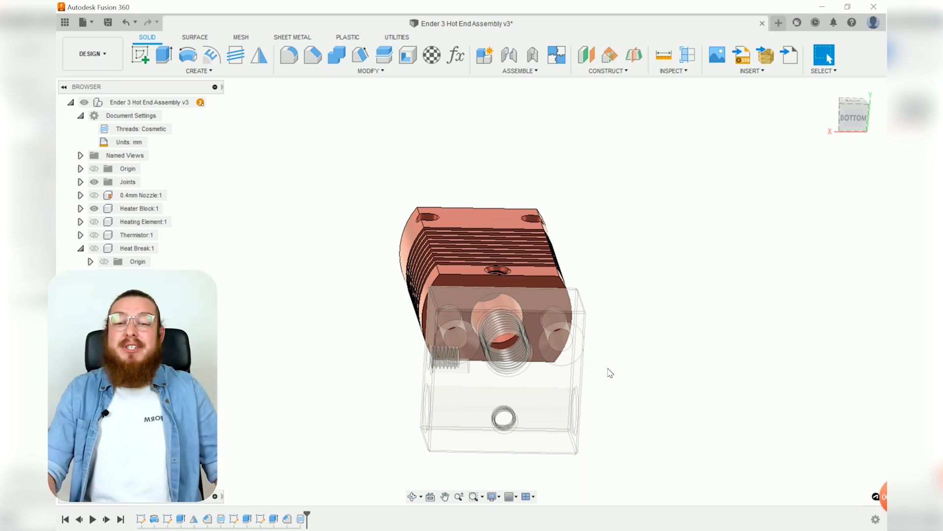
{"action": "left_click", "coordinate": [141, 54]}
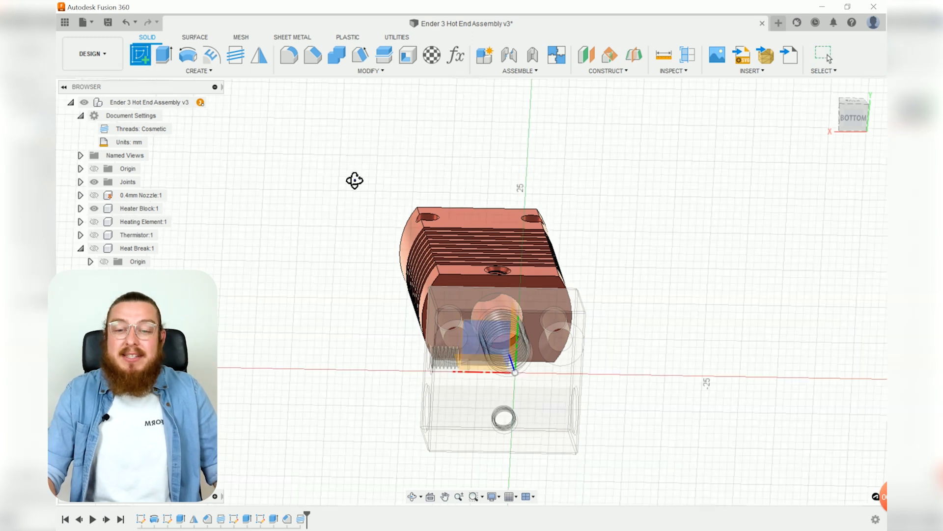
{"action": "scroll", "coordinate": [414, 272], "scroll_direction": "up", "scroll_amount": 5}
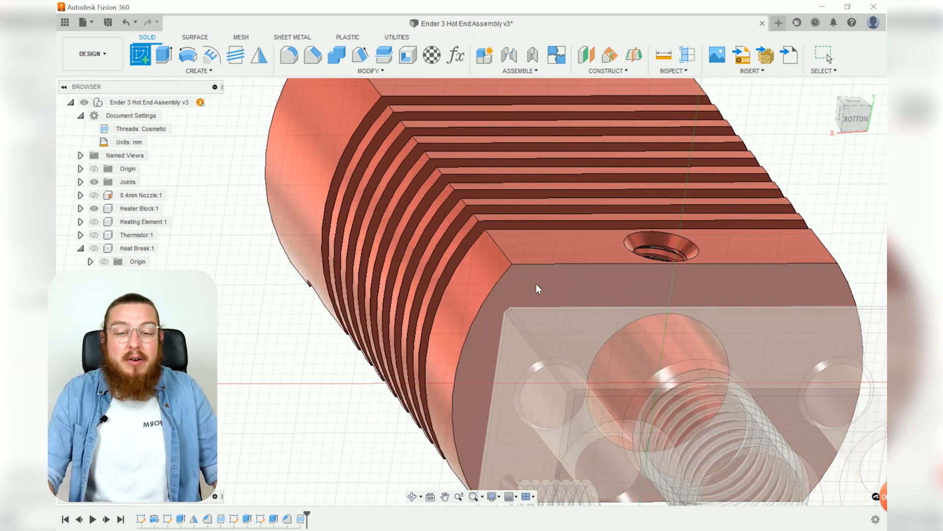
{"action": "left_click", "coordinate": [535, 284]}
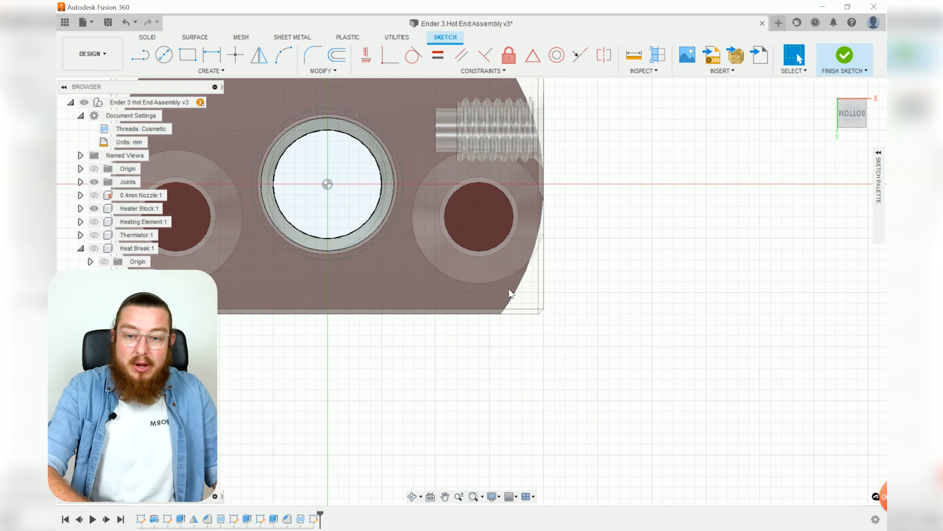
- Project the edges of the heater block's two screw holes into the sketch with Projection Link enabled
{"action": "key", "text": "p"}
{"action": "middle_click_drag", "start_coordinate": [382, 311], "coordinate": [573, 338]}
{"action": "scroll", "coordinate": [402, 244], "scroll_direction": "up", "scroll_amount": 1}
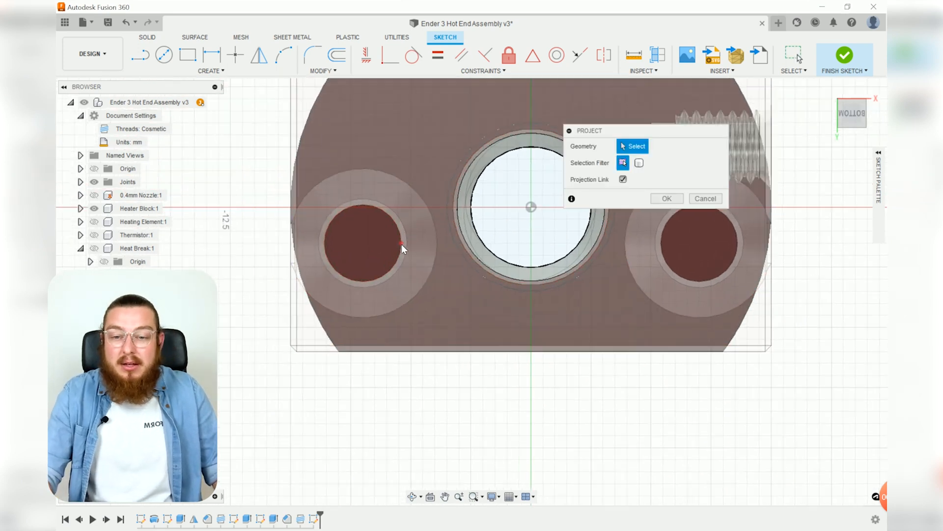
{"action": "scroll", "coordinate": [402, 244], "scroll_direction": "up", "scroll_amount": 3}
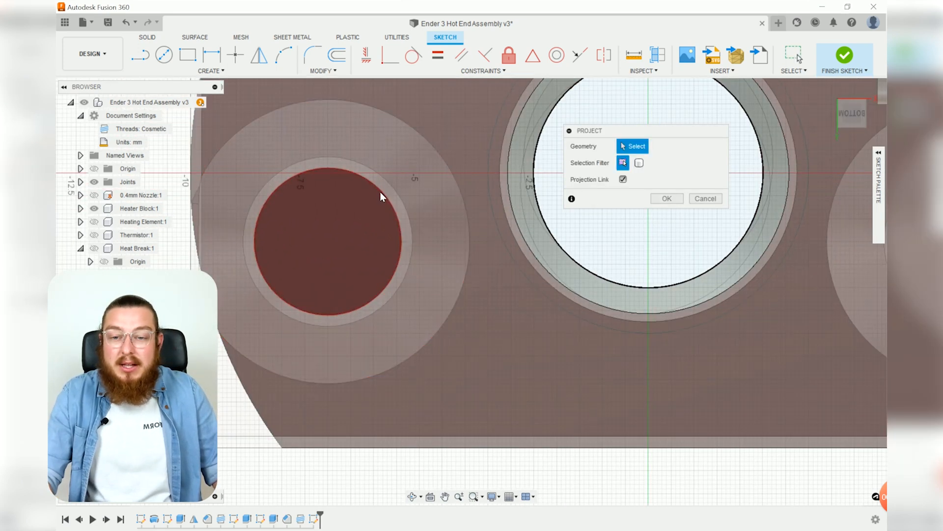
{"action": "left_click", "coordinate": [379, 191]}
{"action": "scroll", "coordinate": [439, 288], "scroll_direction": "down", "scroll_amount": 3}
{"action": "middle_click_drag", "start_coordinate": [439, 287], "coordinate": [289, 283]}
{"action": "left_click", "coordinate": [480, 231]}
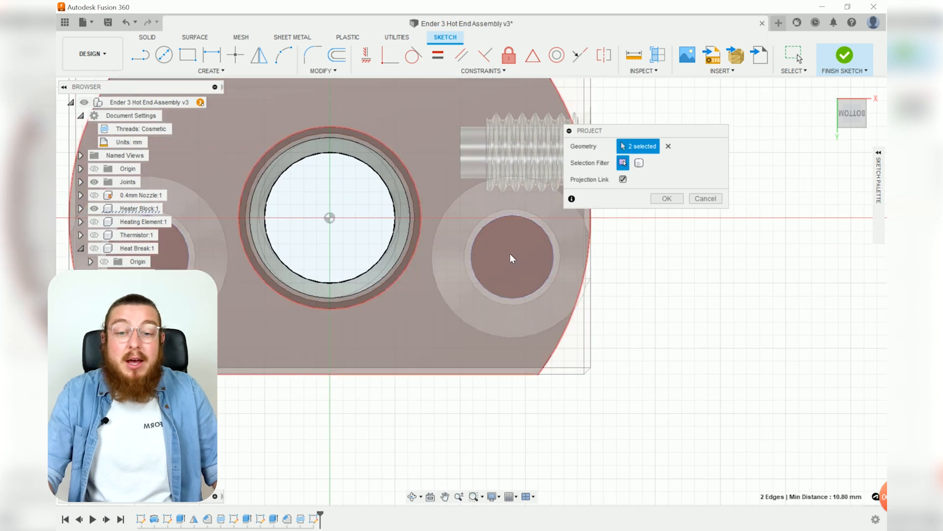
{"action": "middle_click_drag", "start_coordinate": [484, 275], "coordinate": [597, 289]}
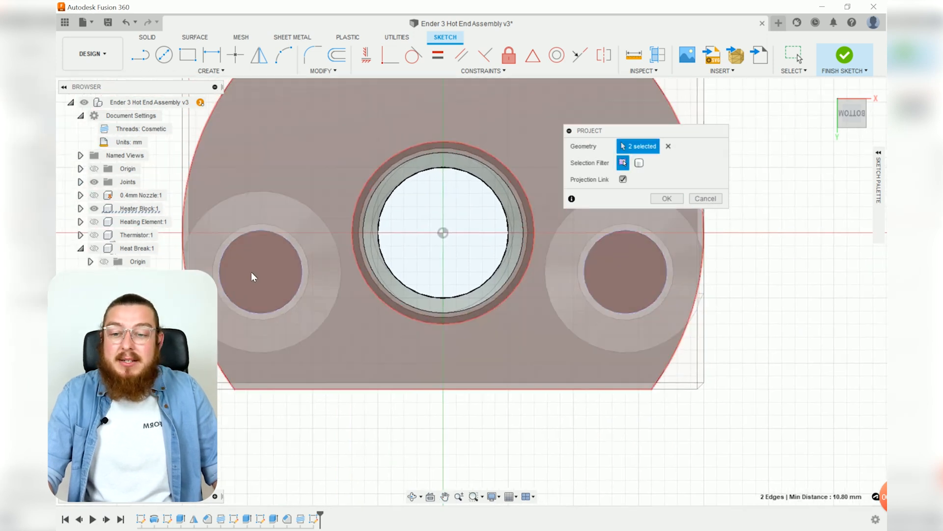
{"action": "left_click", "coordinate": [666, 198]}
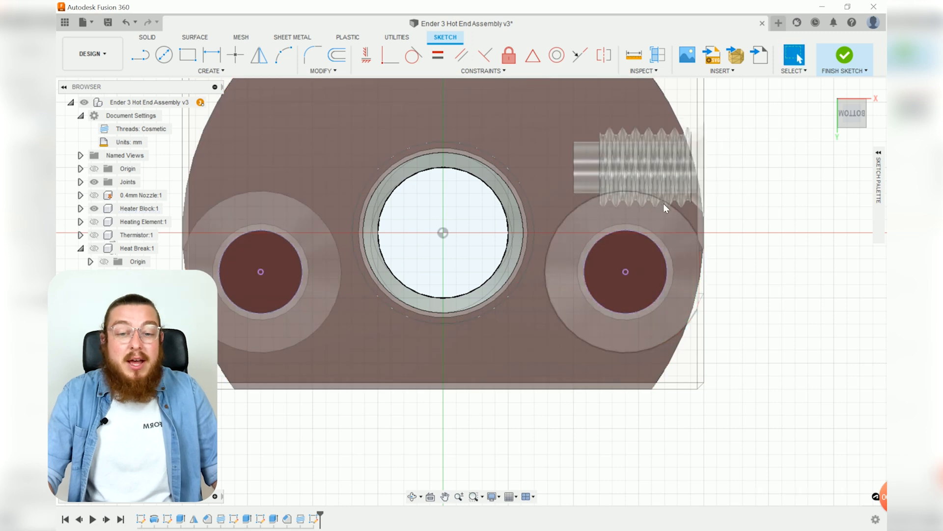
- Hide the Heater Block component and finish the sketch with the two projected circles
{"action": "scroll", "coordinate": [447, 347], "scroll_direction": "down", "scroll_amount": 3}
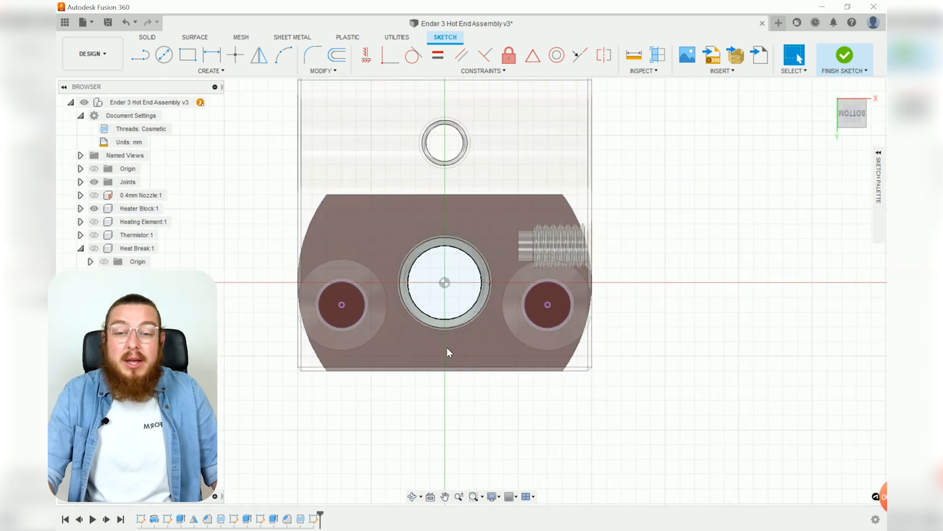
{"action": "left_click", "coordinate": [94, 209]}
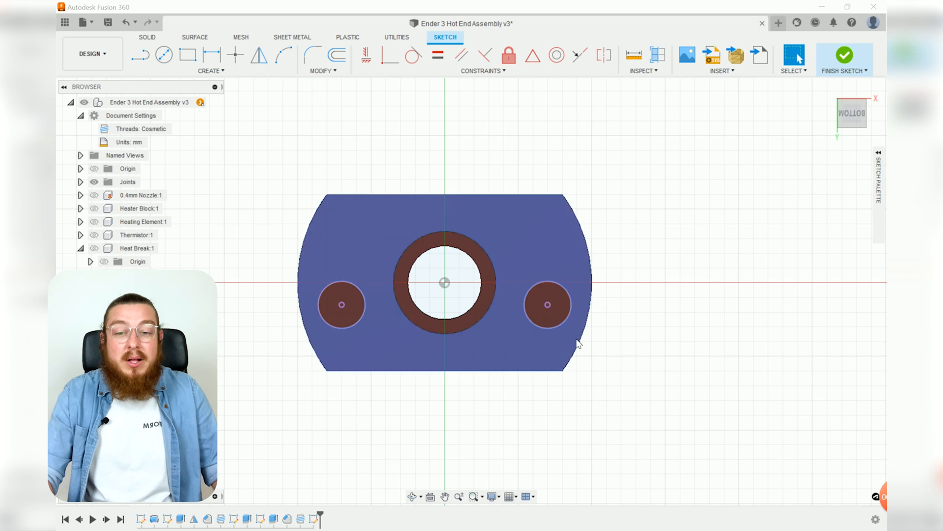
{"action": "middle_click_drag", "start_coordinate": [601, 376], "coordinate": [626, 372]}
{"action": "left_click", "coordinate": [844, 55]}
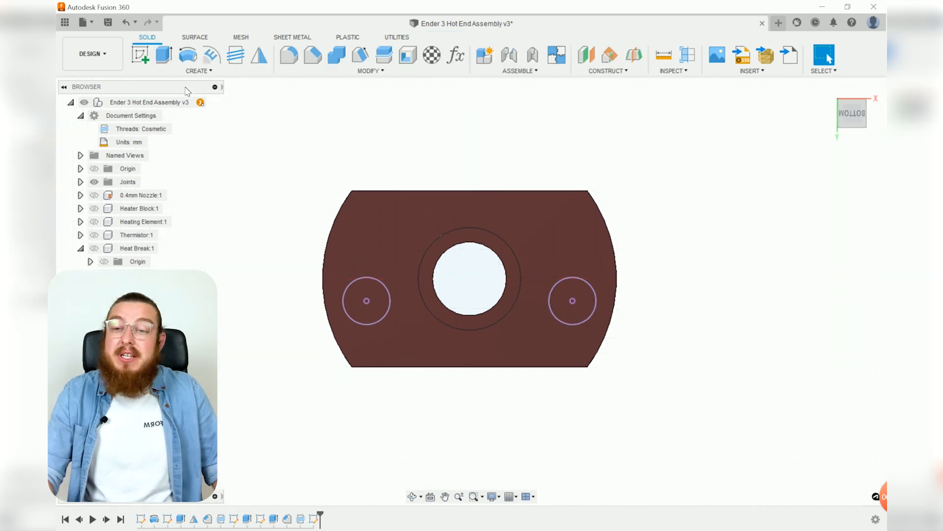
- Begin an Extrude cut of the two projected circles upward through the heat sink's fins
{"action": "left_click", "coordinate": [164, 55]}
{"action": "left_click", "coordinate": [358, 294]}
{"action": "left_click", "coordinate": [574, 304]}
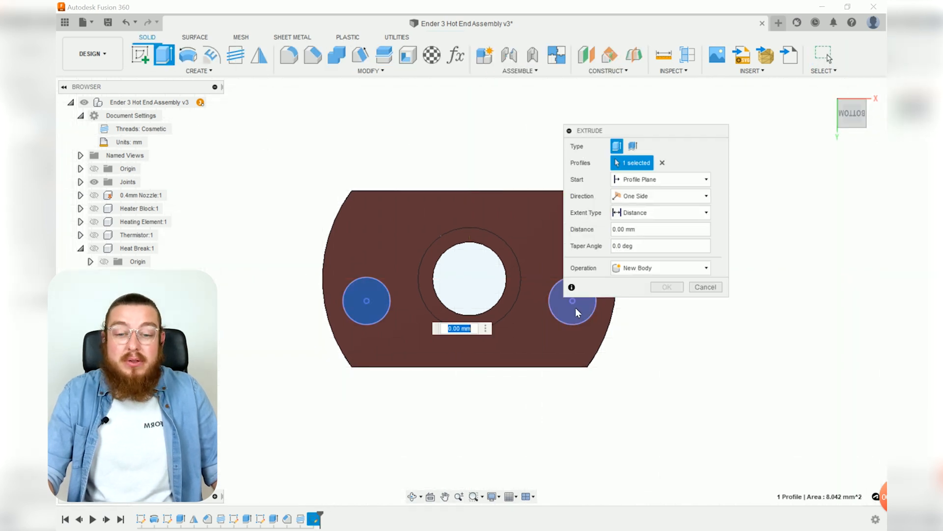
{"action": "middle_click_drag", "start_coordinate": [432, 304], "coordinate": [435, 393], "text": "shift"}
{"action": "scroll", "coordinate": [435, 388], "scroll_direction": "down", "scroll_amount": 3}
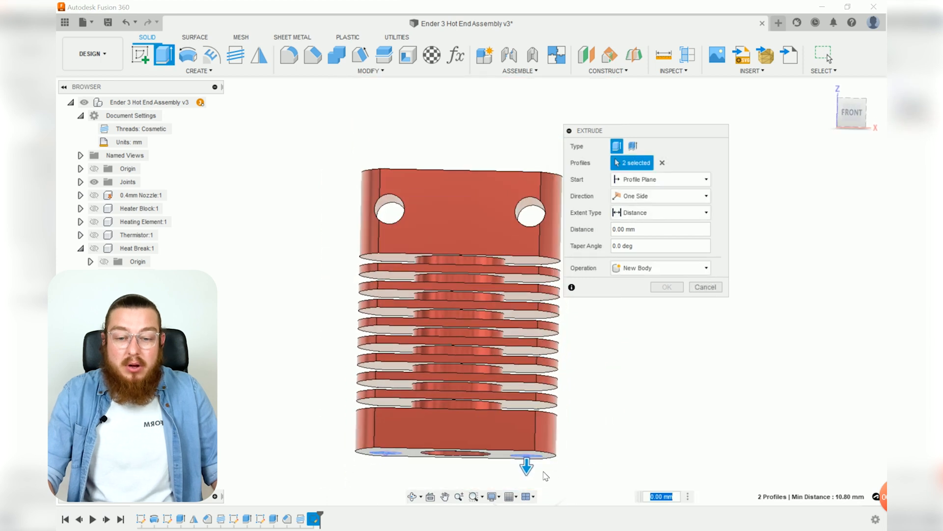
{"action": "left_click_drag", "start_coordinate": [527, 460], "coordinate": [535, 309]}
{"action": "middle_click_drag", "start_coordinate": [446, 335], "coordinate": [384, 319], "text": "shift"}
{"action": "scroll", "coordinate": [383, 315], "scroll_direction": "up", "scroll_amount": 10}
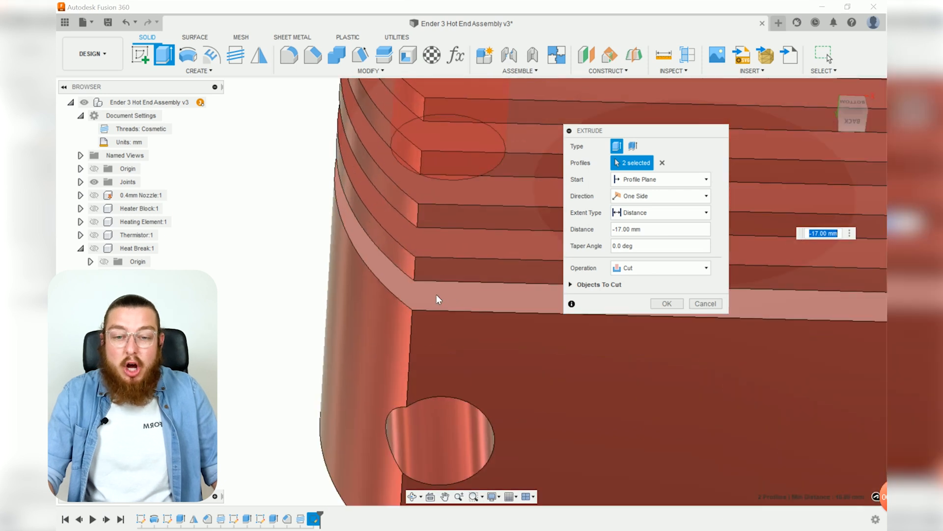
- Set the cut's extent to To Object, ending at the upper block's face beside the fins, and apply it
{"action": "left_click", "coordinate": [652, 213]}
{"action": "left_click", "coordinate": [637, 232]}
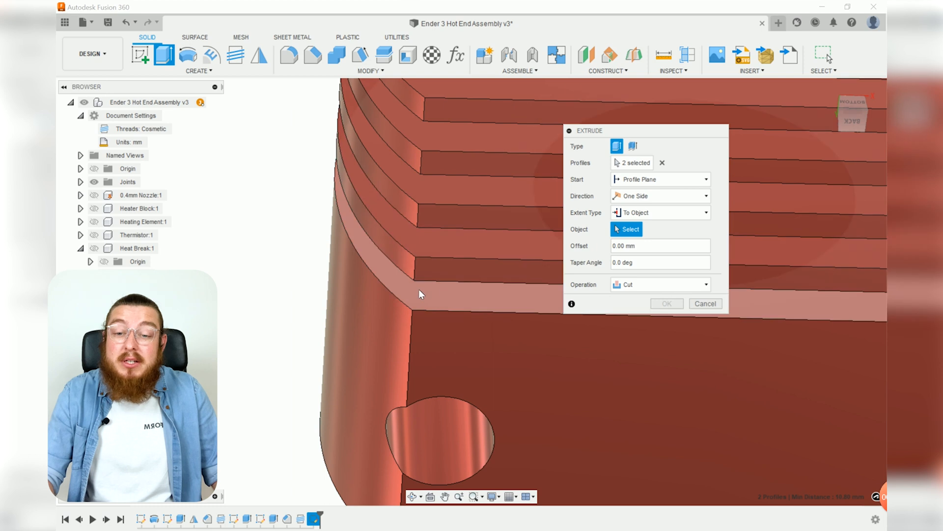
{"action": "left_click", "coordinate": [456, 293]}
{"action": "scroll", "coordinate": [455, 293], "scroll_direction": "down", "scroll_amount": 5}
{"action": "middle_click_drag", "start_coordinate": [456, 293], "coordinate": [469, 307], "text": "shift"}
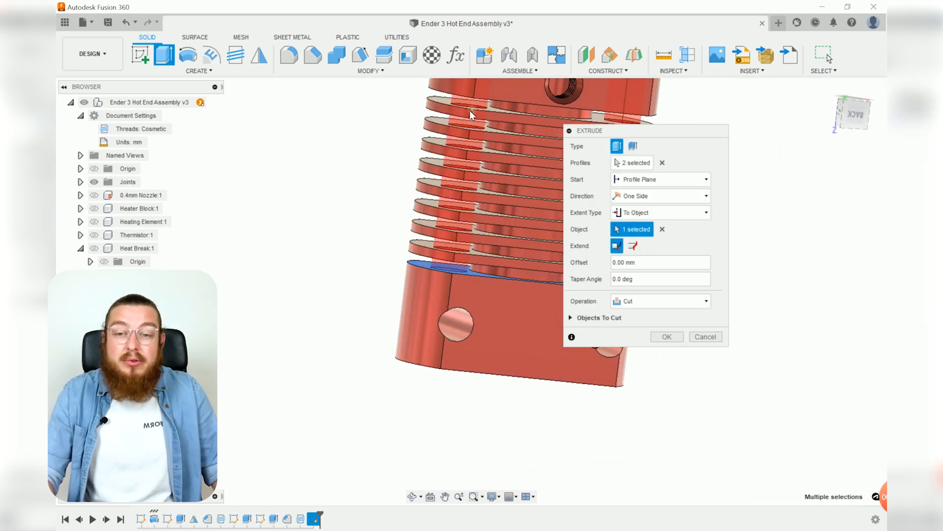
{"action": "scroll", "coordinate": [448, 264], "scroll_direction": "up", "scroll_amount": 5}
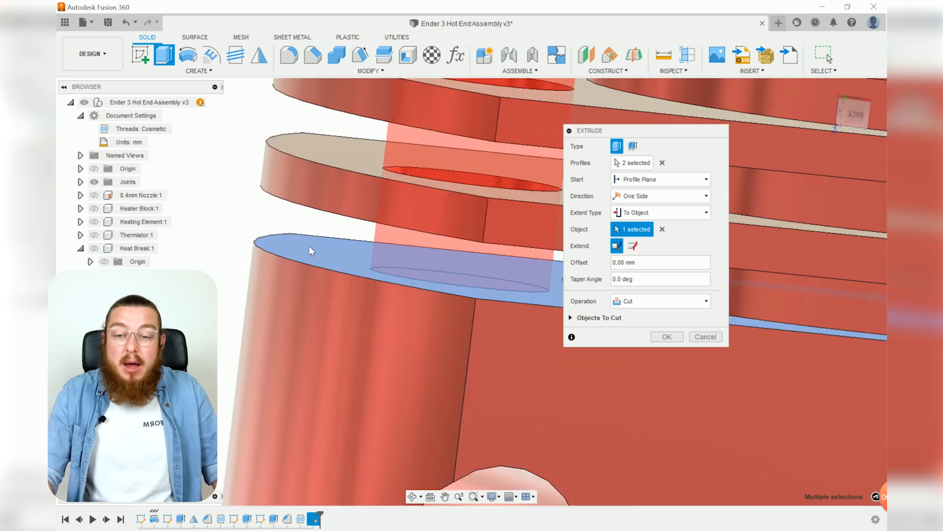
{"action": "scroll", "coordinate": [477, 292], "scroll_direction": "down", "scroll_amount": 5}
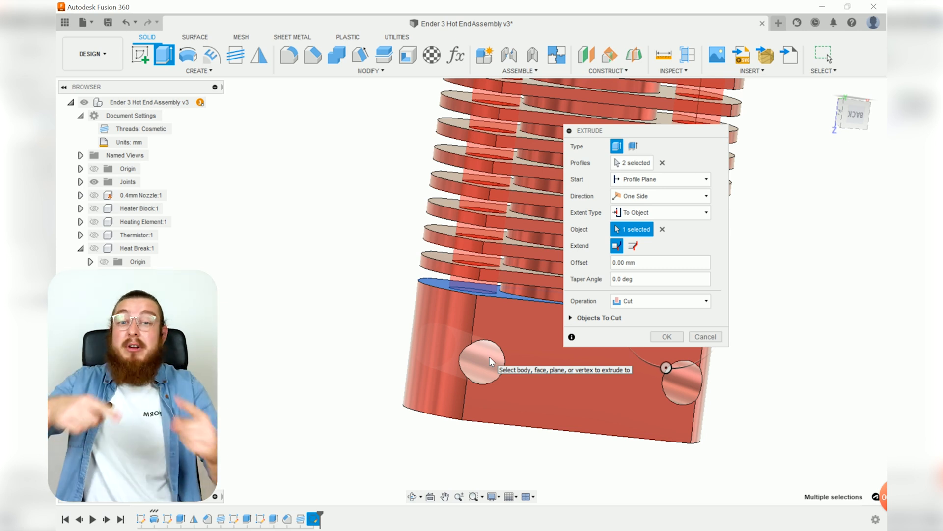
{"action": "left_click", "coordinate": [667, 338]}
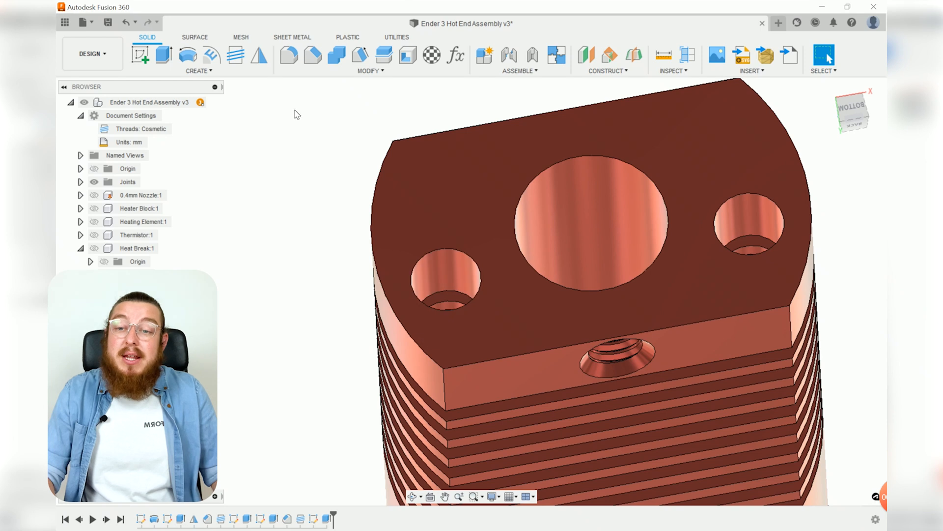
- Add full-length modeled M3x0.5 threads to the two screw holes in the heat sink's bottom face
{"action": "left_click", "coordinate": [245, 61]}
{"action": "left_click", "coordinate": [442, 275]}
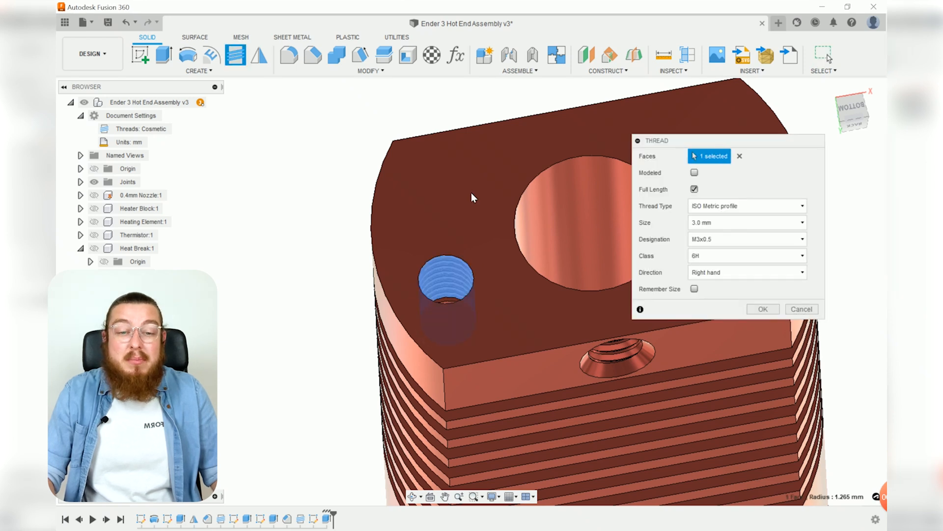
{"action": "middle_click_drag", "start_coordinate": [465, 211], "coordinate": [285, 206]}
{"action": "left_click", "coordinate": [564, 229]}
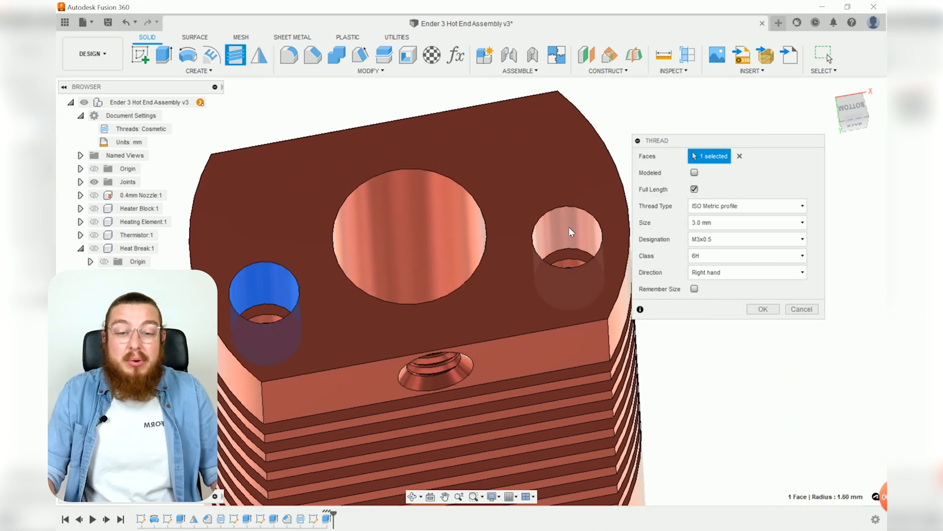
{"action": "left_click", "coordinate": [694, 173]}
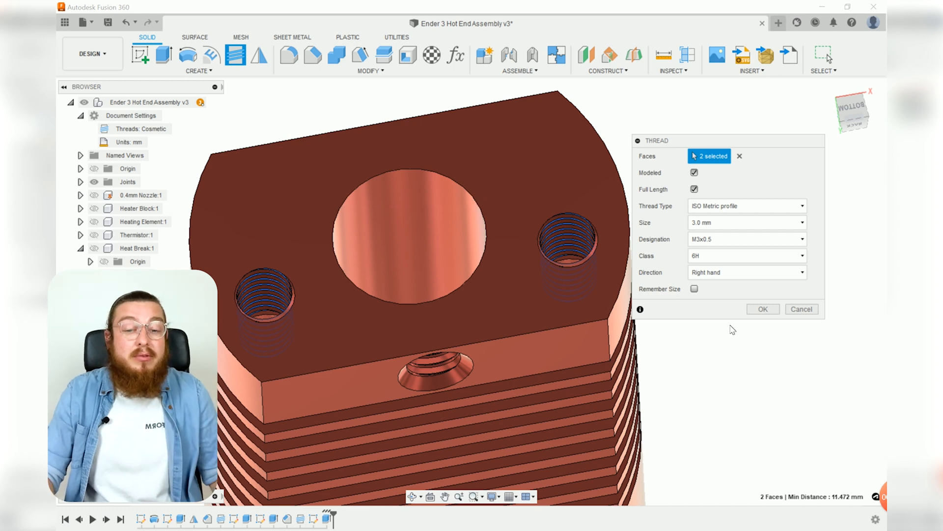
{"action": "left_click", "coordinate": [763, 310]}
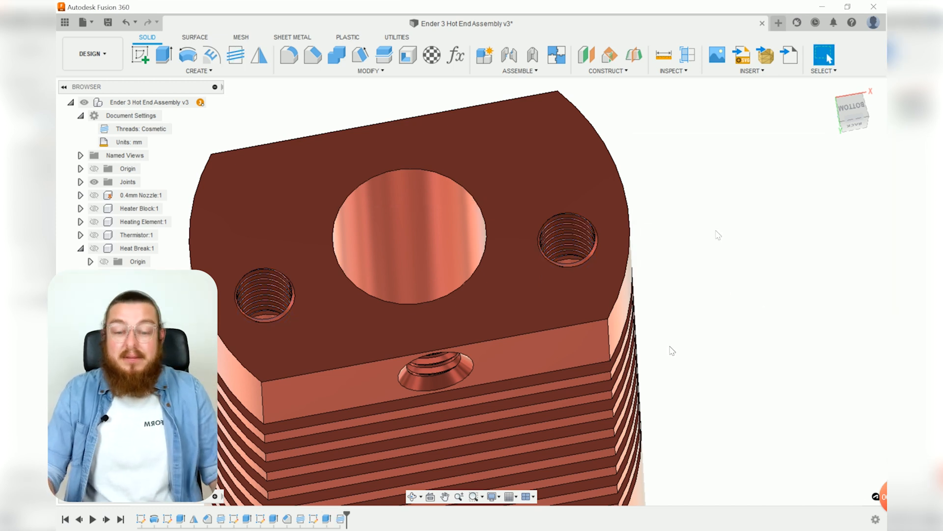
- Activate the top-level assembly and group the four Heat Break features in the timeline
{"action": "scroll", "coordinate": [718, 235], "scroll_direction": "down", "scroll_amount": 5}
{"action": "middle_click_drag", "start_coordinate": [460, 201], "coordinate": [471, 332], "text": "shift"}
{"action": "left_click", "coordinate": [213, 102]}
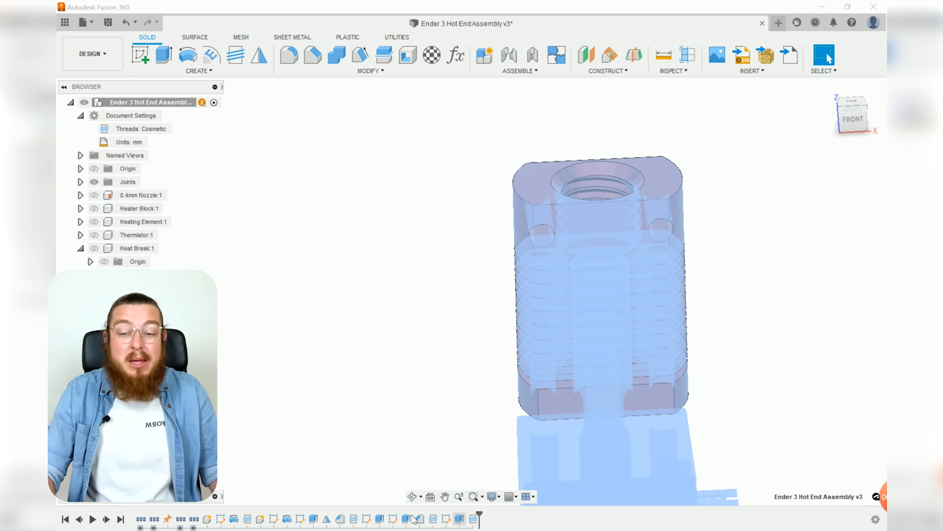
{"action": "left_click", "coordinate": [207, 519]}
{"action": "left_click", "coordinate": [248, 521], "text": "shift"}
{"action": "right_click", "coordinate": [248, 521]}
{"action": "left_click", "coordinate": [264, 480]}
- Group all the Heat Sink features in the timeline, from the component's creation through its last thread
{"action": "left_click", "coordinate": [221, 518]}
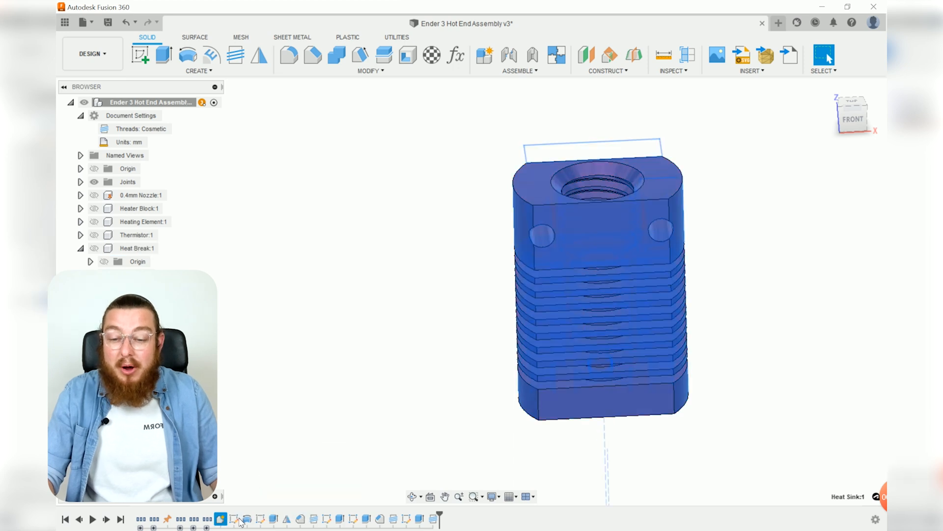
{"action": "left_click", "coordinate": [433, 520], "text": "shift"}
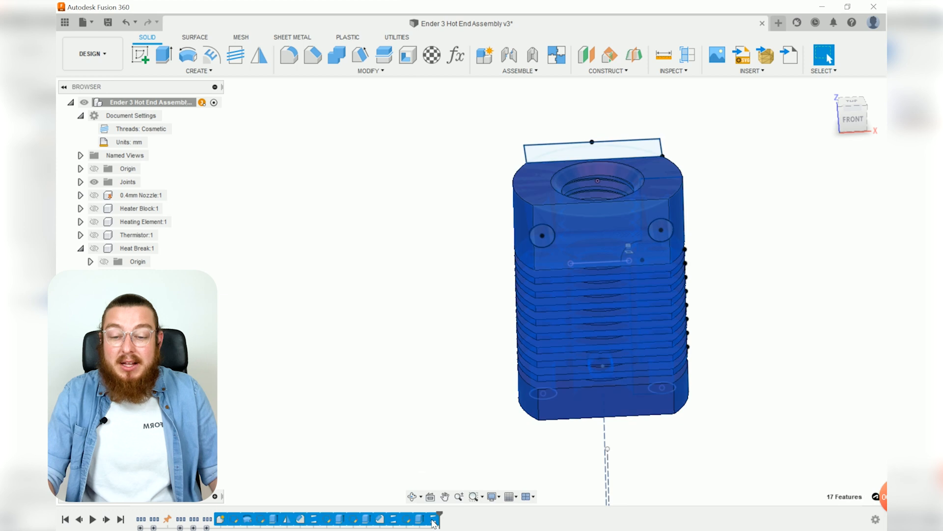
{"action": "right_click", "coordinate": [429, 522]}
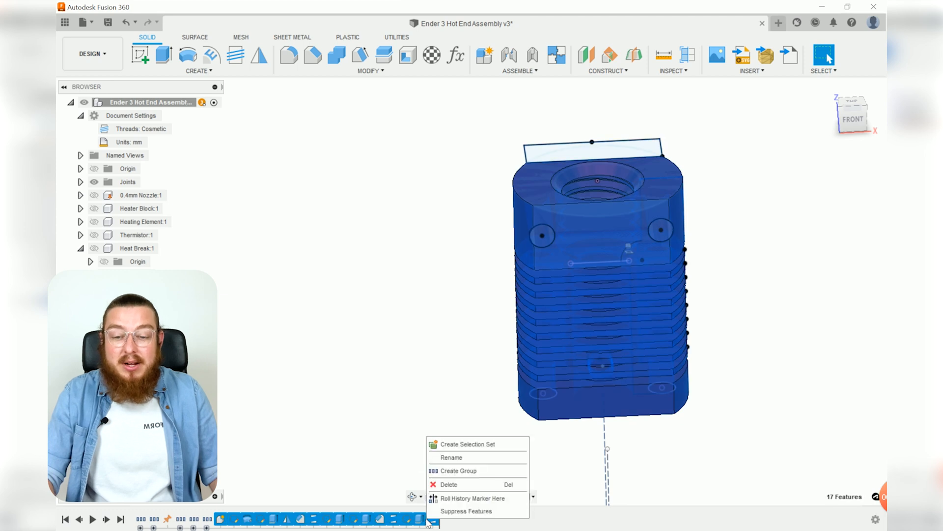
{"action": "left_click", "coordinate": [455, 471]}
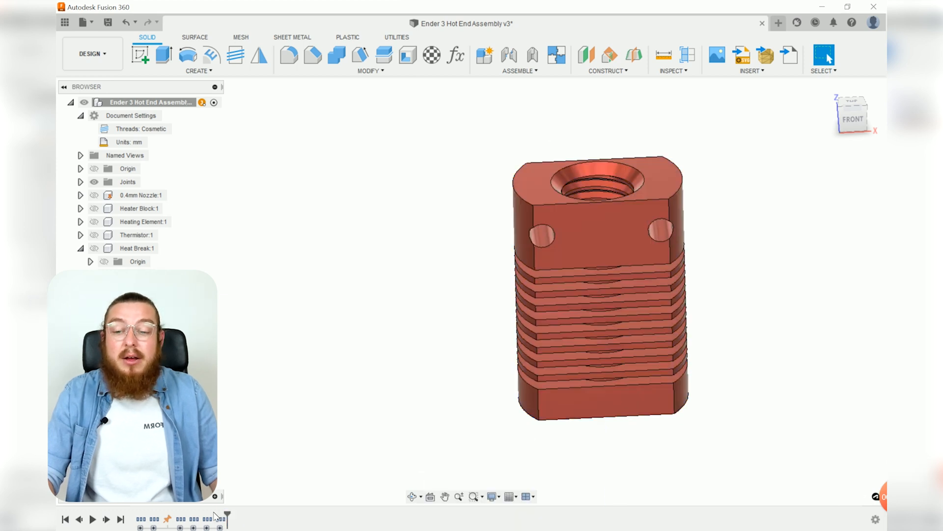
- Collapse the Heat Break's browser entry and show the 0.4mm Nozzle, Heater Block, Heating Element and Heat Break components
{"action": "scroll", "coordinate": [376, 388], "scroll_direction": "down", "scroll_amount": 2}
{"action": "middle_click_drag", "start_coordinate": [377, 388], "coordinate": [266, 406]}
{"action": "left_click", "coordinate": [81, 248]}
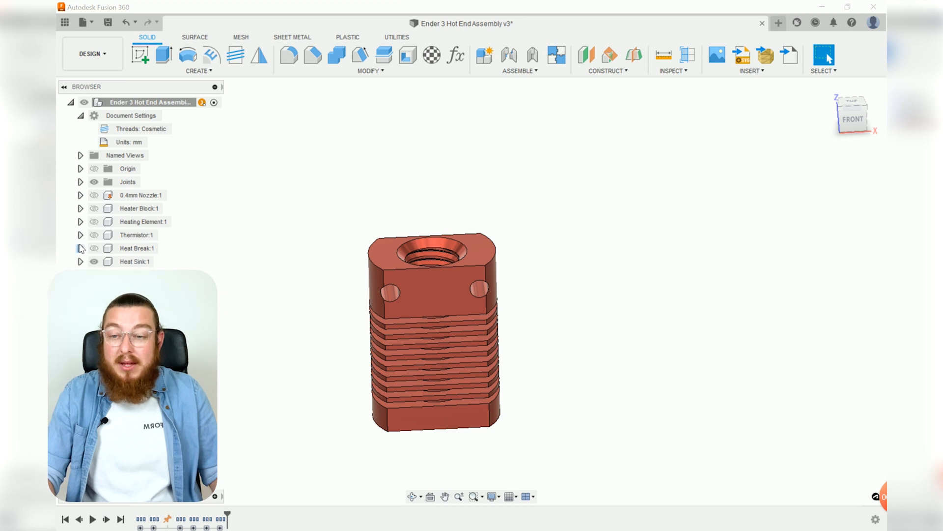
{"action": "left_click", "coordinate": [94, 195]}
{"action": "left_click", "coordinate": [94, 208]}
{"action": "left_click", "coordinate": [94, 221]}
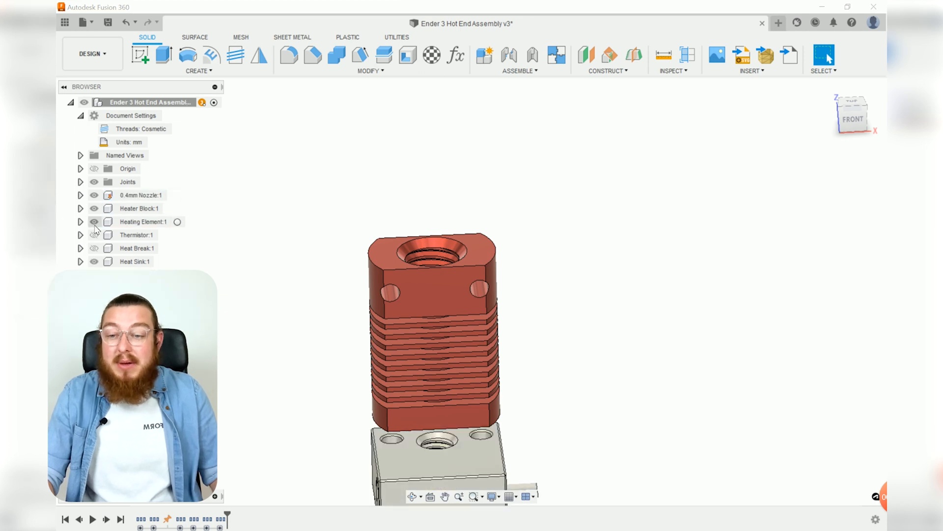
{"action": "left_click", "coordinate": [94, 248]}
- Show the Thermistor component in its hole in the heater block's side face
{"action": "middle_click_drag", "start_coordinate": [541, 391], "coordinate": [546, 314]}
{"action": "middle_click_drag", "start_coordinate": [621, 382], "coordinate": [538, 289], "text": "shift"}
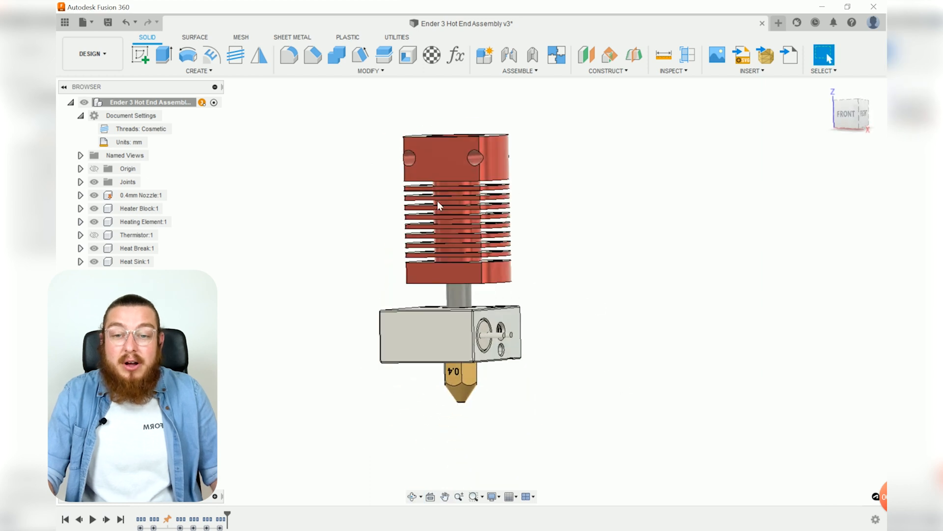
{"action": "scroll", "coordinate": [451, 318], "scroll_direction": "up", "scroll_amount": 4}
{"action": "middle_click_drag", "start_coordinate": [616, 304], "coordinate": [613, 186]}
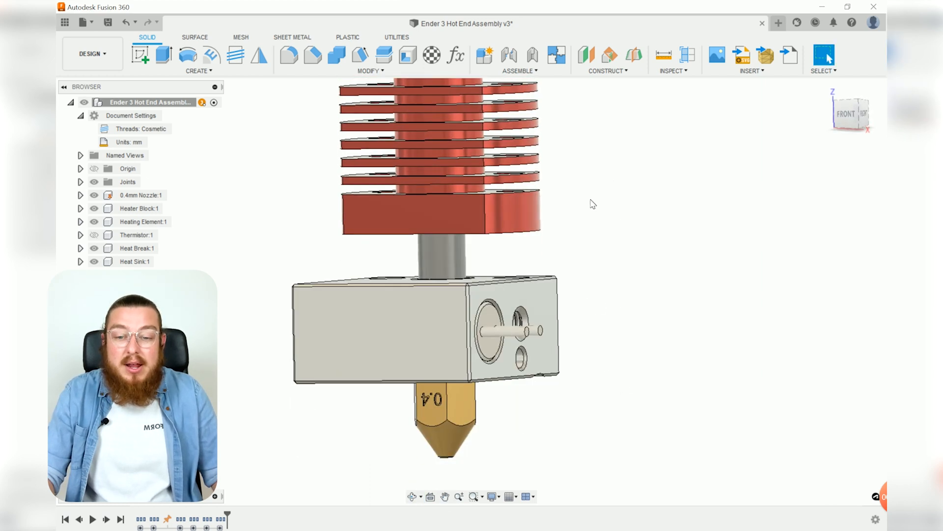
{"action": "middle_click_drag", "start_coordinate": [395, 333], "coordinate": [435, 341], "text": "shift"}
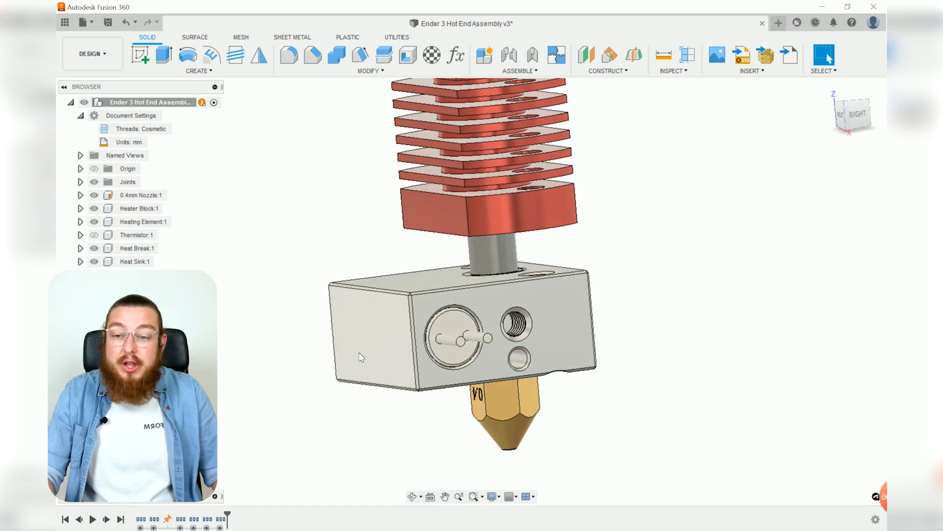
{"action": "left_click", "coordinate": [94, 235]}
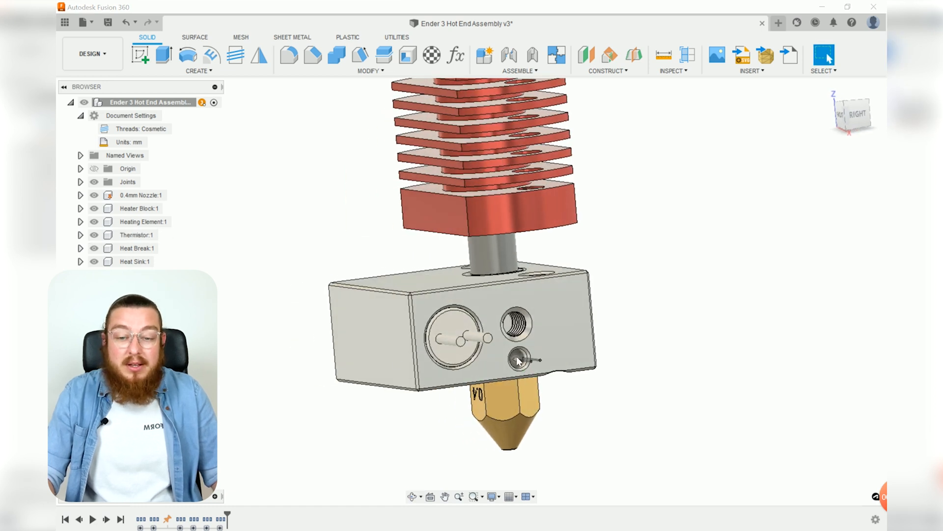
- Examine the assembled hot end from several sides, including the heater block's side holes, the nozzle and the heat sink's threaded holes
{"action": "scroll", "coordinate": [519, 357], "scroll_direction": "up", "scroll_amount": 4}
{"action": "scroll", "coordinate": [403, 315], "scroll_direction": "down", "scroll_amount": 3}
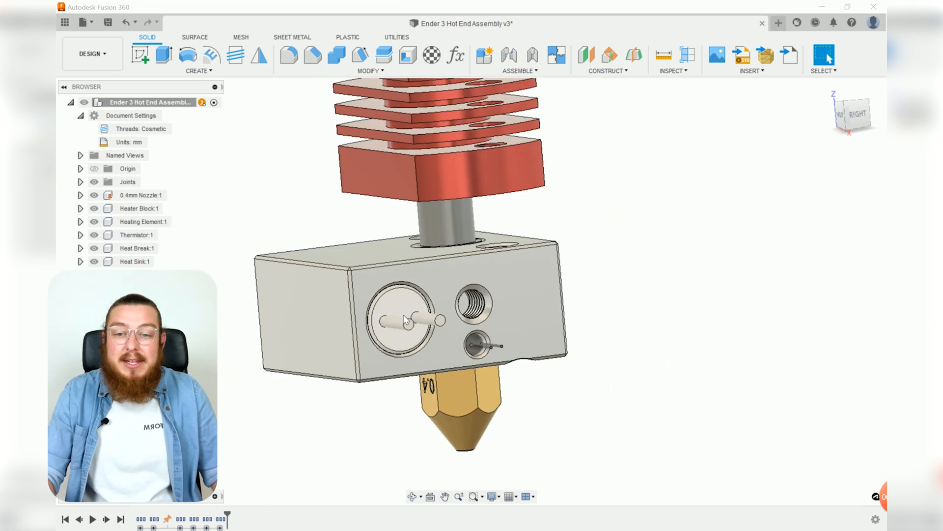
{"action": "scroll", "coordinate": [403, 315], "scroll_direction": "down", "scroll_amount": 3}
{"action": "middle_click_drag", "start_coordinate": [403, 315], "coordinate": [511, 317], "text": "shift"}
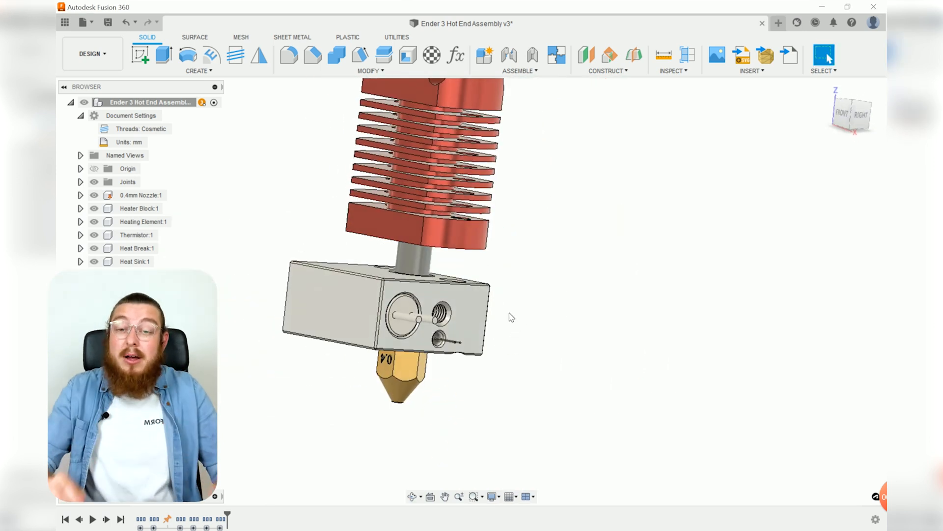
{"action": "middle_click_drag", "start_coordinate": [489, 349], "coordinate": [471, 221], "text": "shift"}
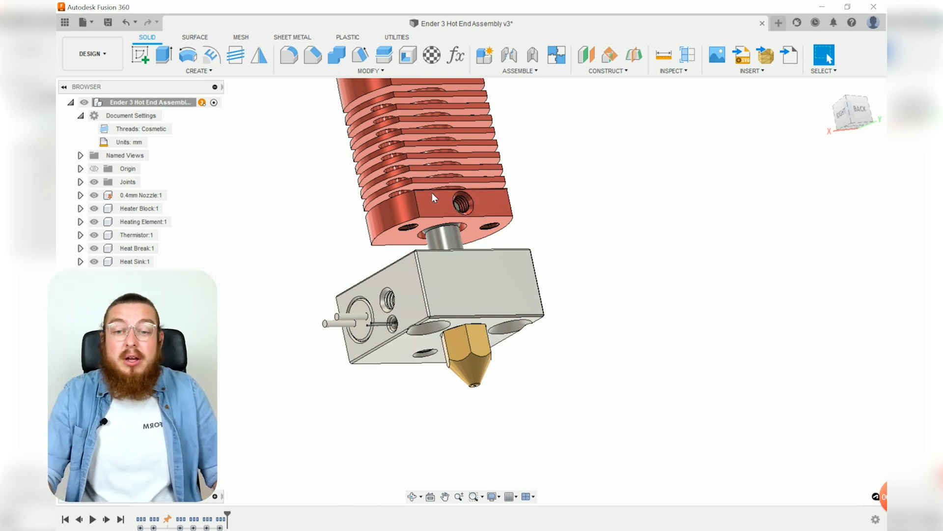
{"action": "middle_click_drag", "start_coordinate": [449, 184], "coordinate": [525, 201], "text": "shift"}
{"action": "scroll", "coordinate": [461, 260], "scroll_direction": "up", "scroll_amount": 5}
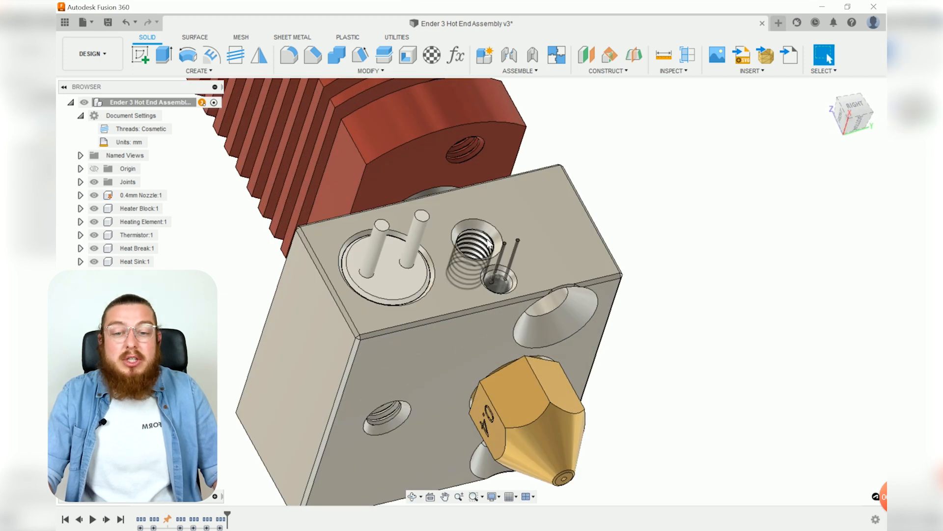
{"action": "scroll", "coordinate": [485, 278], "scroll_direction": "down", "scroll_amount": 5}
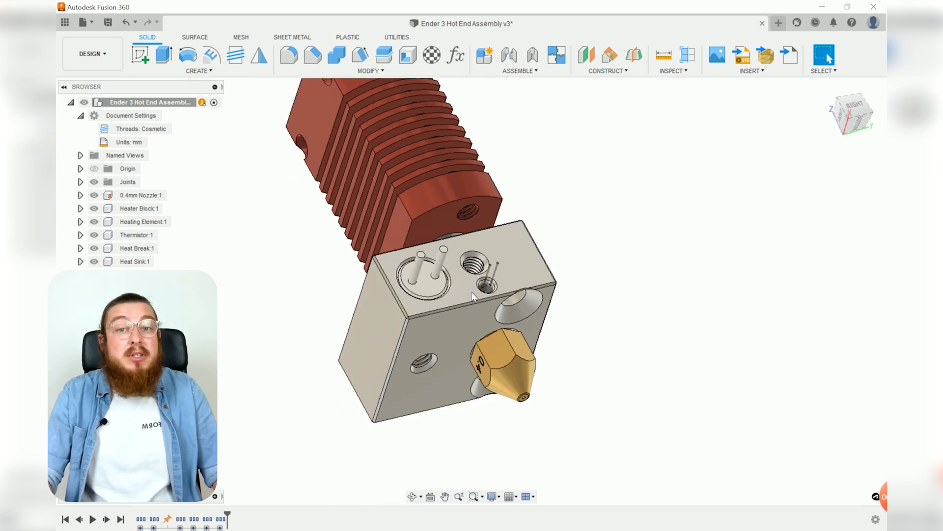
{"action": "middle_click_drag", "start_coordinate": [471, 292], "coordinate": [504, 303], "text": "shift"}
{"action": "scroll", "coordinate": [452, 190], "scroll_direction": "up", "scroll_amount": 4}
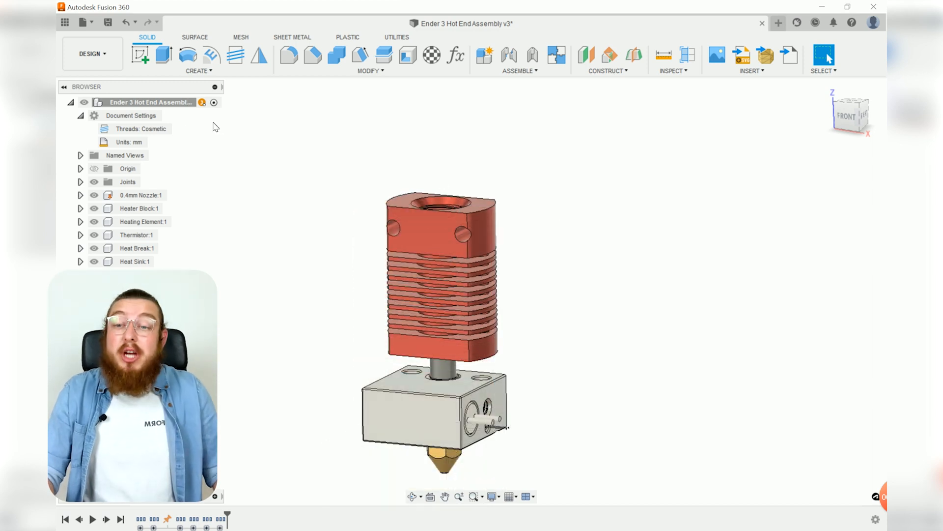
- Create and activate an internal standard component named Bowden Connector under the top-level assembly
{"action": "left_click", "coordinate": [494, 60]}
{"action": "double_click", "coordinate": [556, 198]}
{"action": "type", "text": "Bowden Connector"}
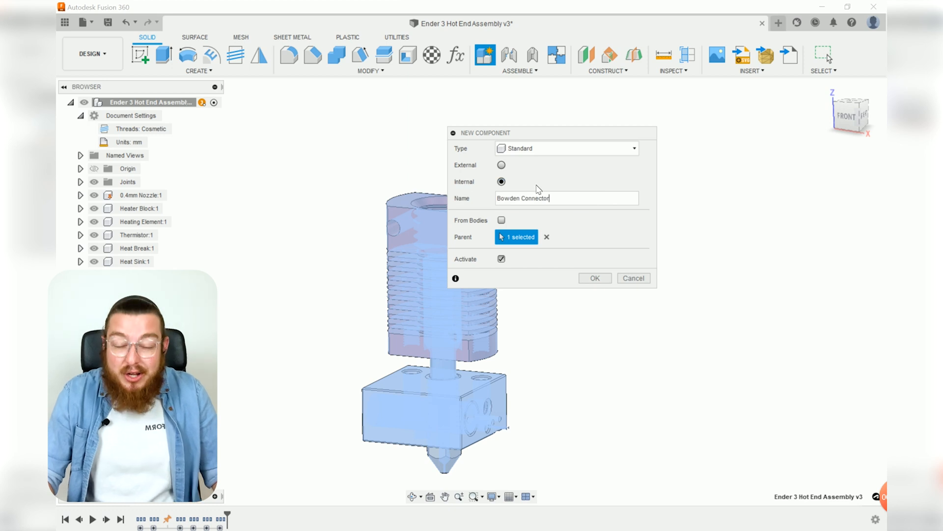
{"action": "left_click", "coordinate": [595, 278]}
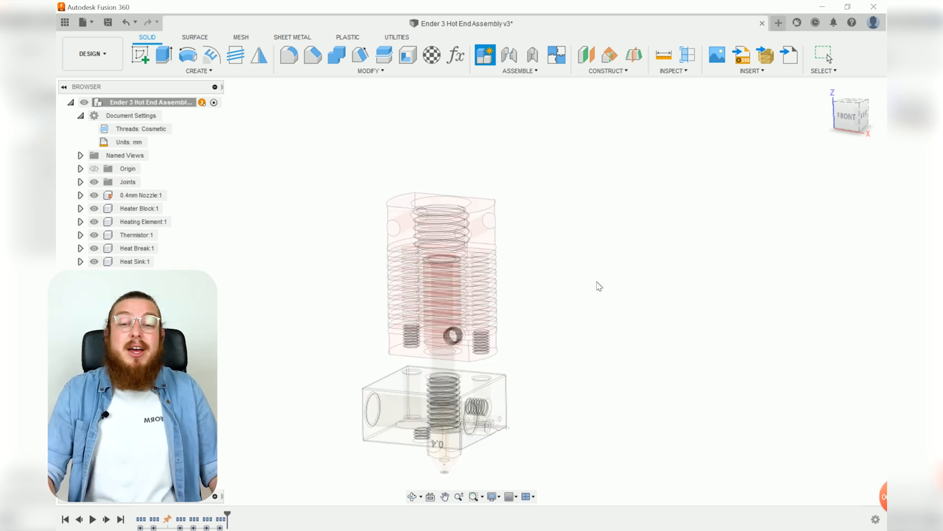
- Start a Cylinder on the heat sink's top face, centred on the threaded bore, with a 10 mm diameter
{"action": "middle_click_drag", "start_coordinate": [594, 303], "coordinate": [569, 270], "text": "shift"}
{"action": "scroll", "coordinate": [395, 254], "scroll_direction": "up", "scroll_amount": 5}
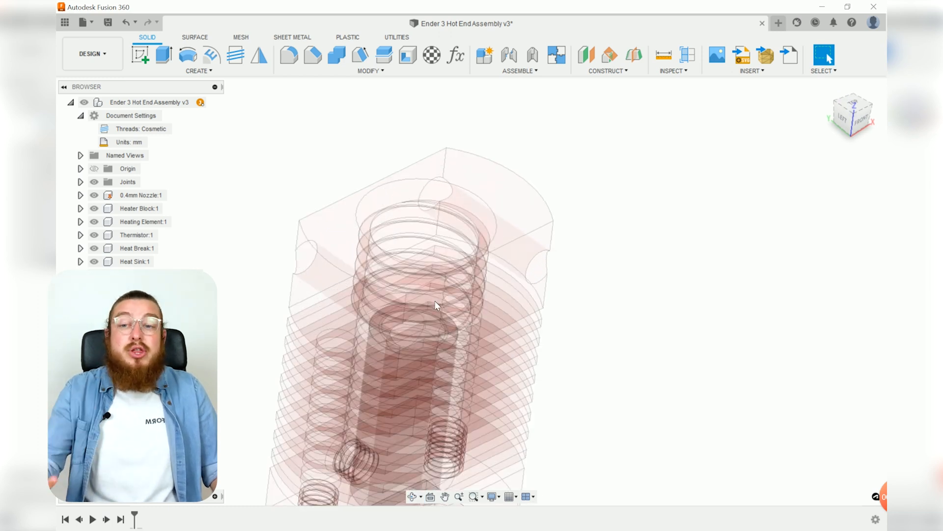
{"action": "left_click", "coordinate": [204, 71]}
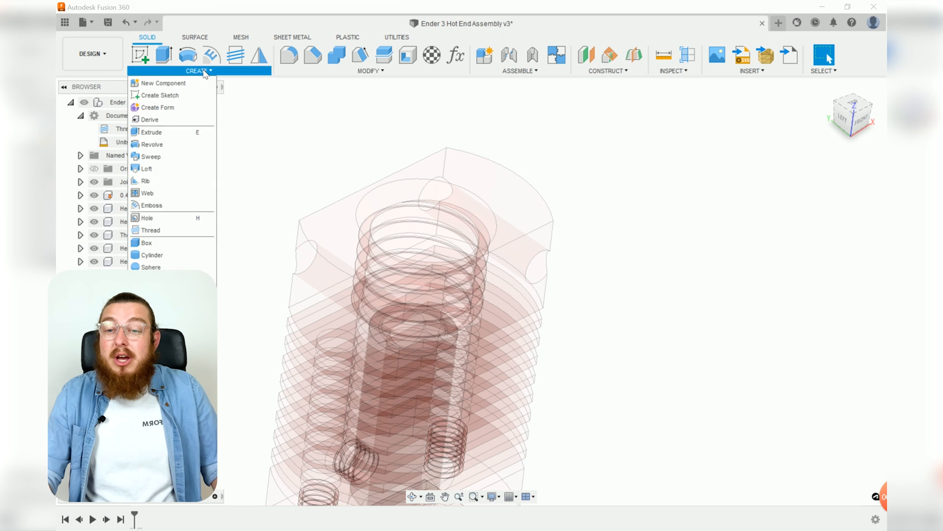
{"action": "left_click", "coordinate": [155, 256]}
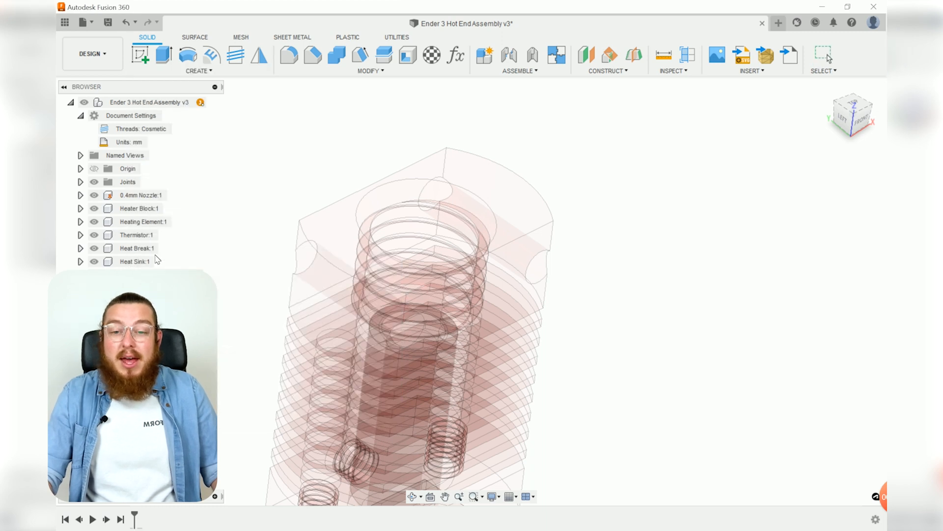
{"action": "left_click", "coordinate": [486, 184]}
{"action": "scroll", "coordinate": [441, 227], "scroll_direction": "up", "scroll_amount": 3}
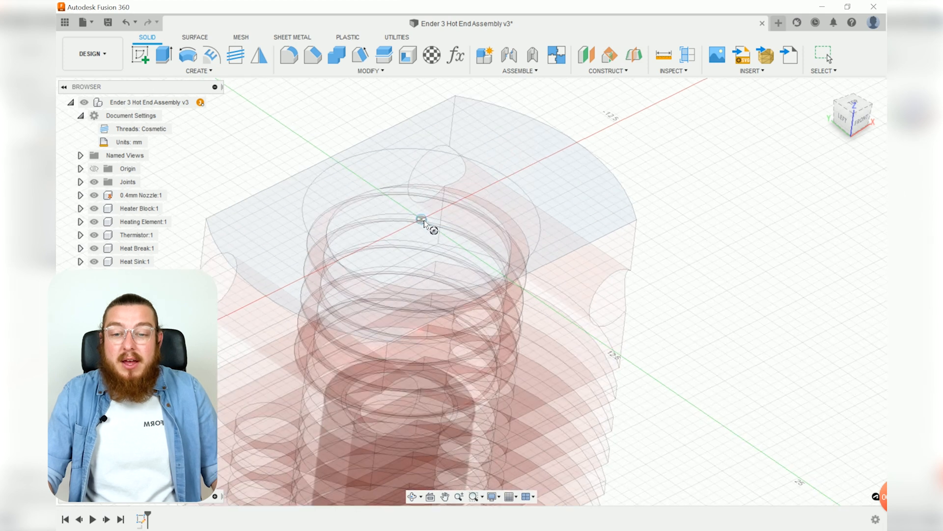
{"action": "left_click", "coordinate": [421, 219]}
{"action": "type", "text": "10"}
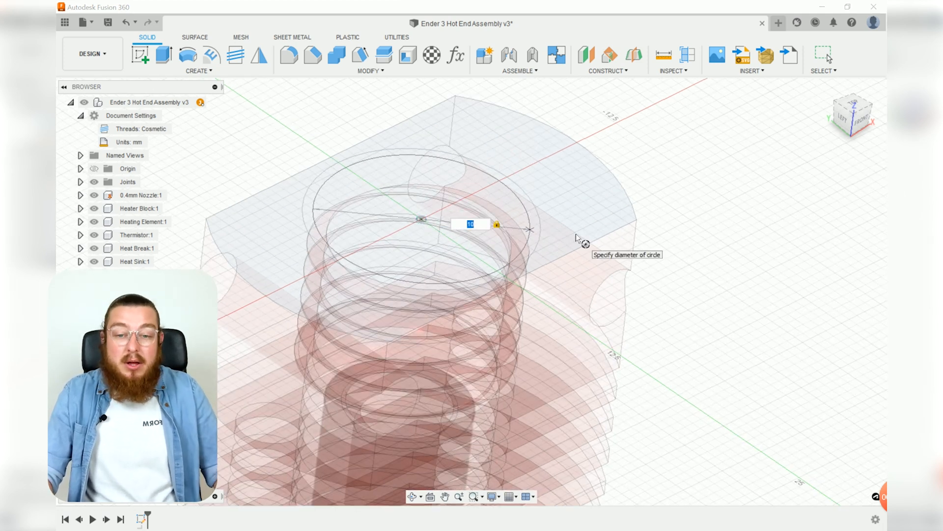
{"action": "key", "text": "Return"}
- Set the cylinder's height to -6 mm into the heat sink's bore and create it as a new body
{"action": "key", "text": "BackSpace"}
{"action": "middle_click_drag", "start_coordinate": [530, 316], "coordinate": [474, 339], "text": "shift"}
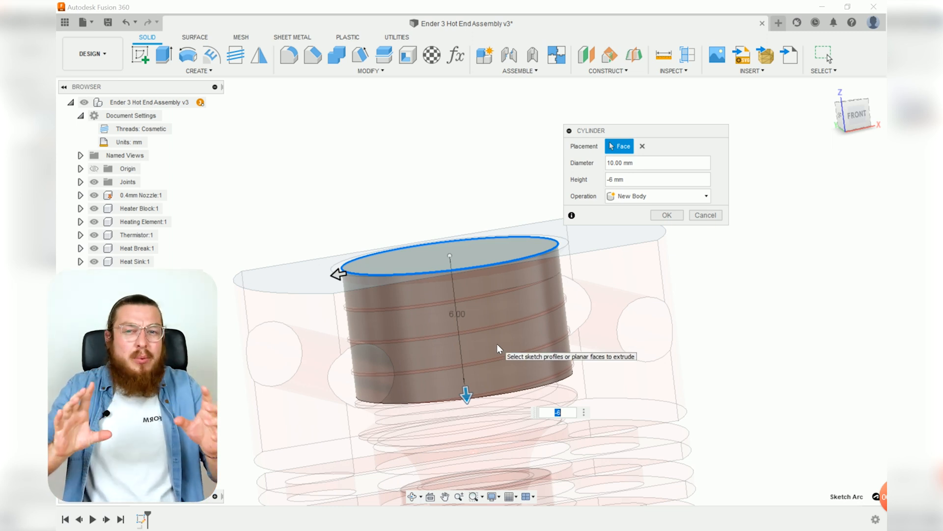
{"action": "middle_click_drag", "start_coordinate": [497, 344], "coordinate": [519, 328], "text": "shift"}
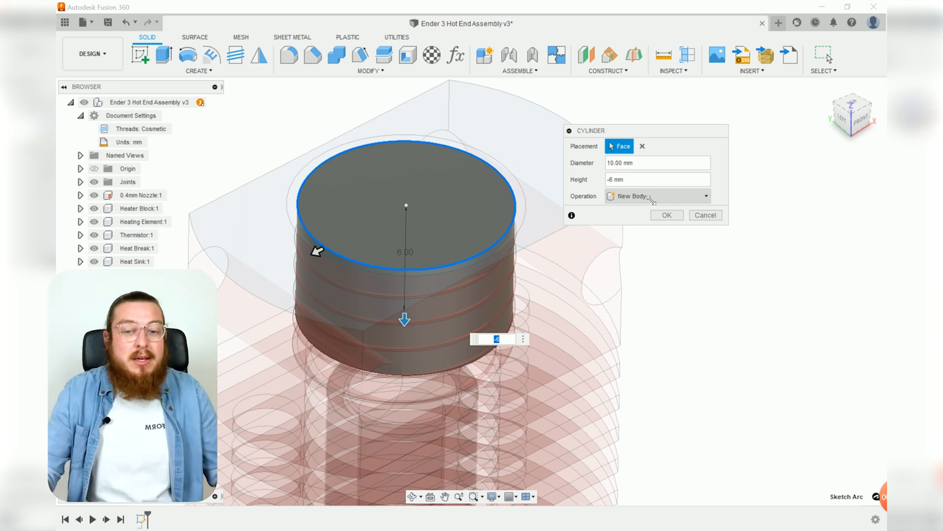
{"action": "key", "text": "Return"}
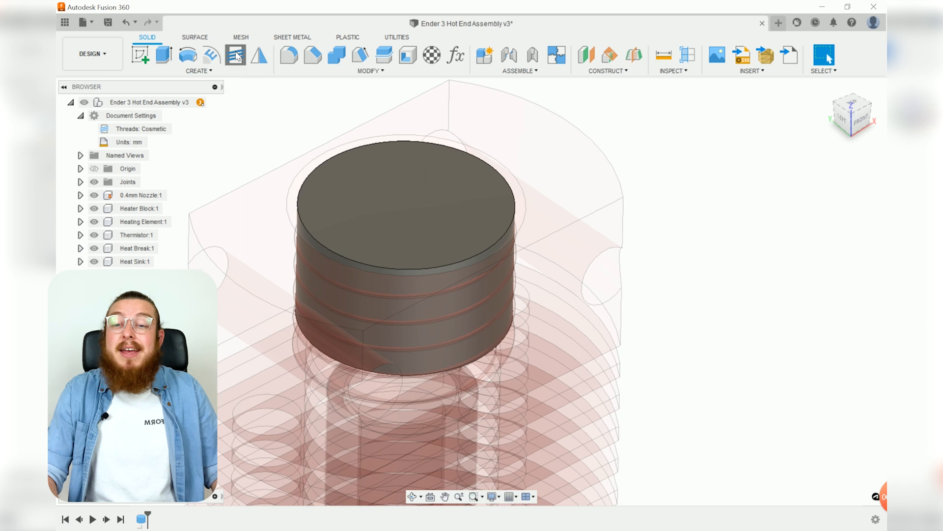
- Add a modeled, full-length, right-hand M10x1.5 thread of class 6g to the cylinder's outer face
{"action": "left_click", "coordinate": [236, 56]}
{"action": "left_click", "coordinate": [307, 240]}
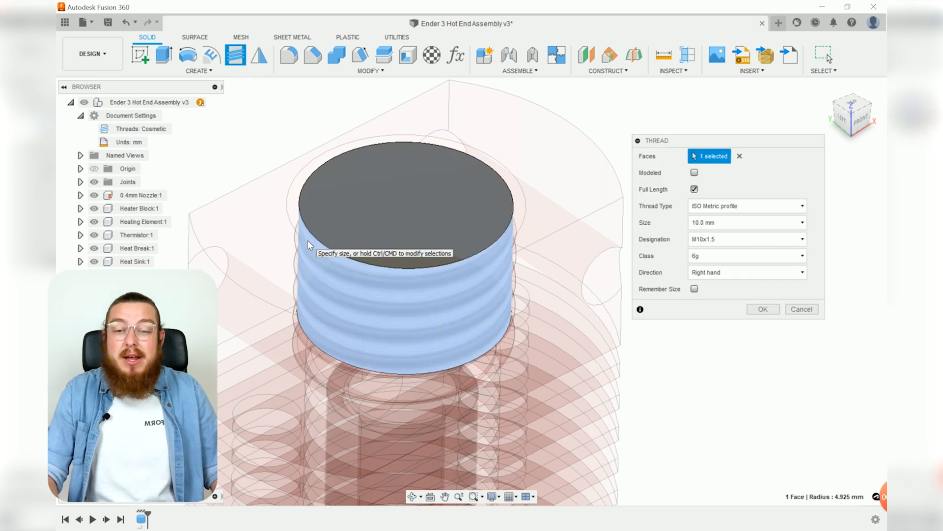
{"action": "left_click", "coordinate": [695, 173]}
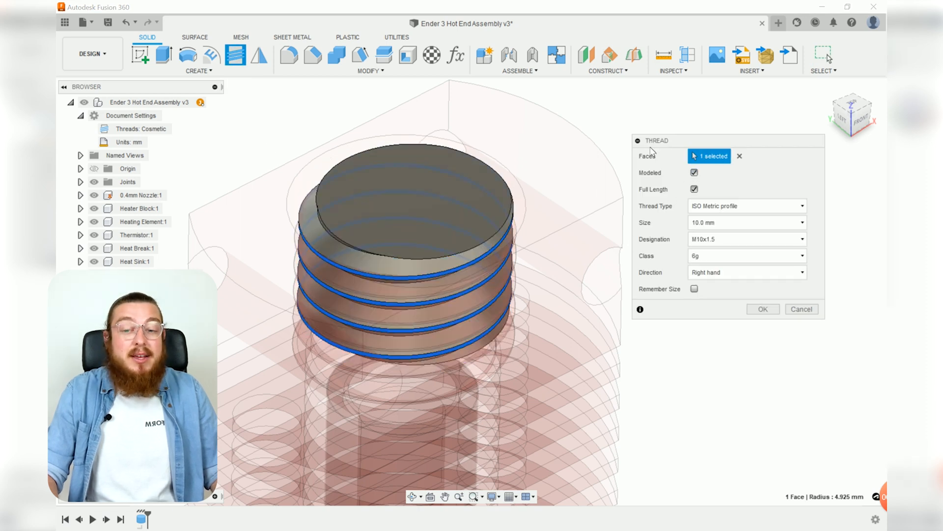
{"action": "left_click", "coordinate": [767, 309]}
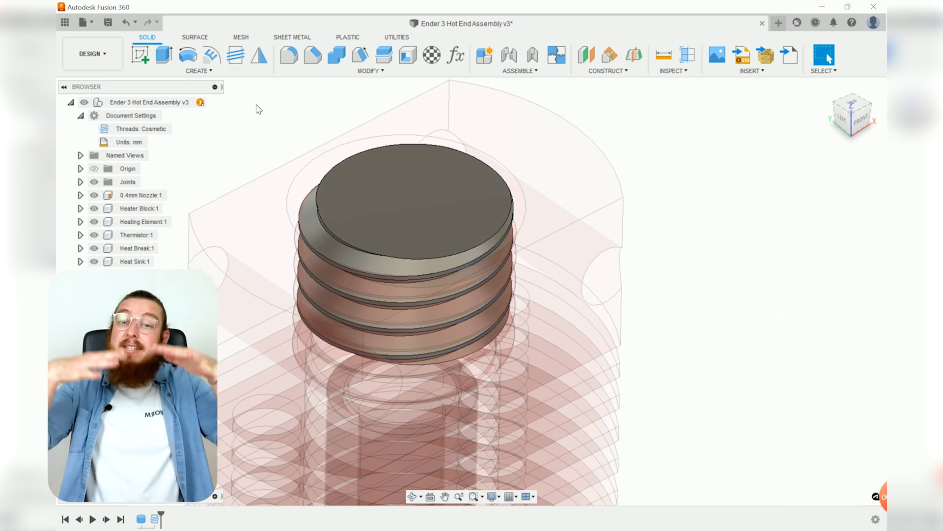
- Start a sketch on the threaded cylinder's top face and hide every component except the Bowden Connector
{"action": "left_click", "coordinate": [140, 54]}
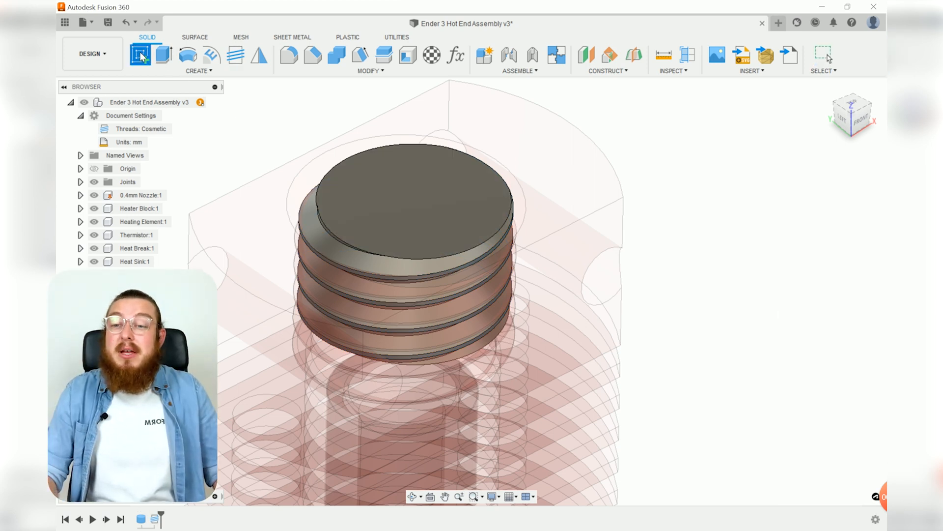
{"action": "left_click", "coordinate": [380, 211]}
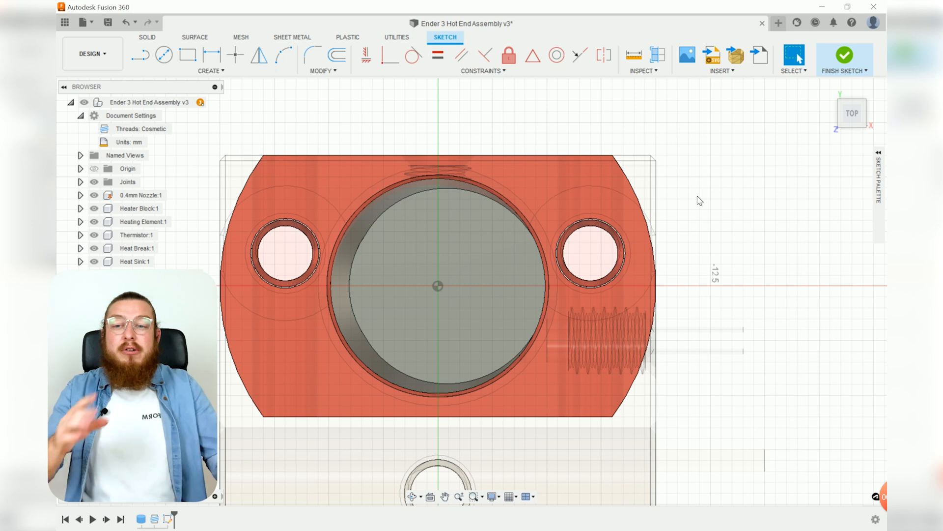
{"action": "left_click", "coordinate": [94, 195]}
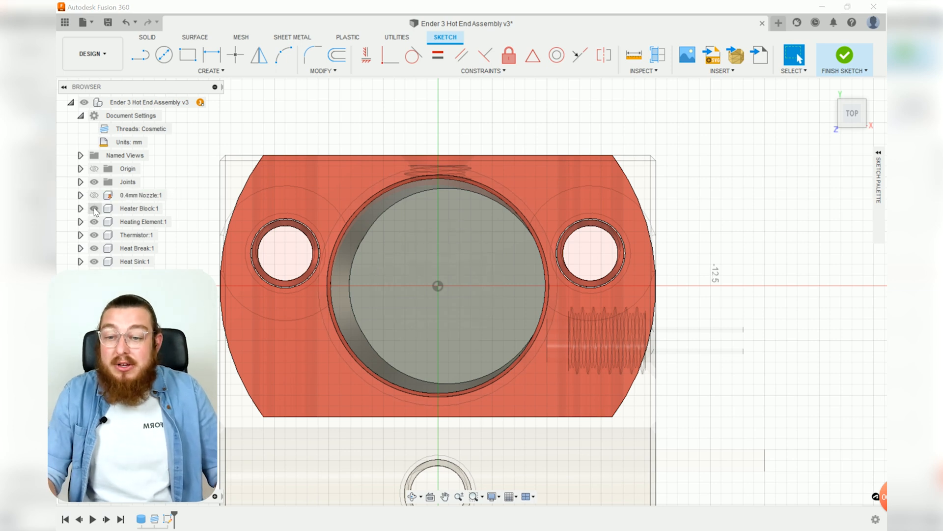
{"action": "left_click", "coordinate": [95, 208]}
{"action": "left_click", "coordinate": [94, 221]}
{"action": "left_click", "coordinate": [94, 235]}
{"action": "left_click", "coordinate": [94, 248]}
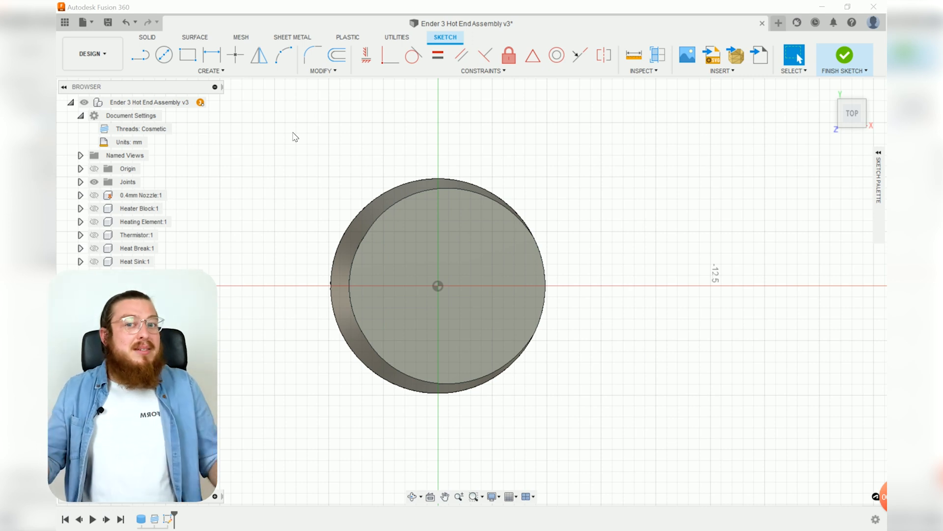
- Sketch a circumscribed six-sided polygon with a radius of about 6.4 mm, centred on the threaded cylinder's top face
{"action": "left_click", "coordinate": [210, 70]}
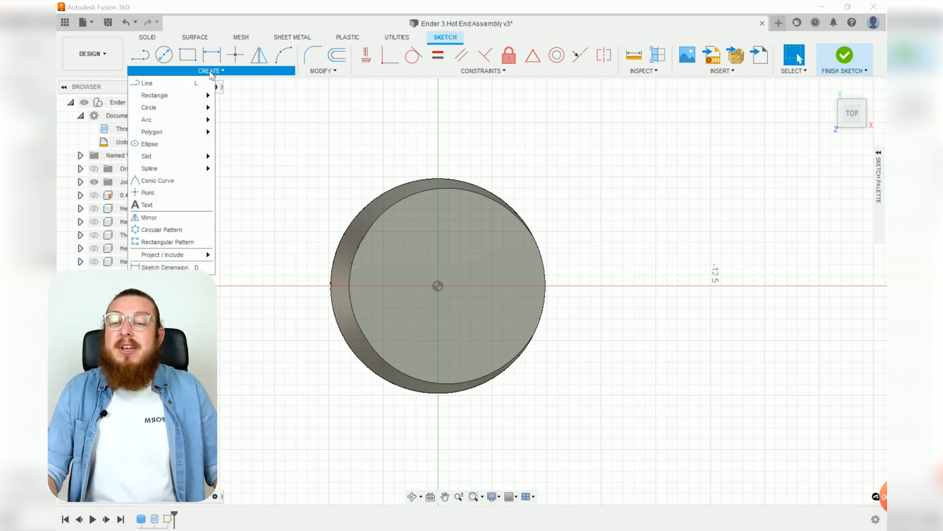
{"action": "mouse_move", "coordinate": [172, 134]}
{"action": "left_click", "coordinate": [250, 132]}
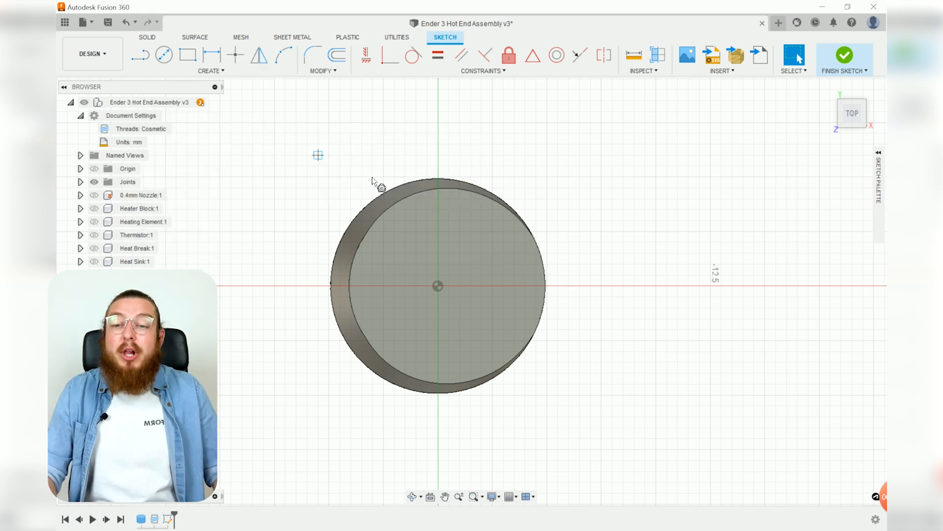
{"action": "left_click", "coordinate": [438, 286]}
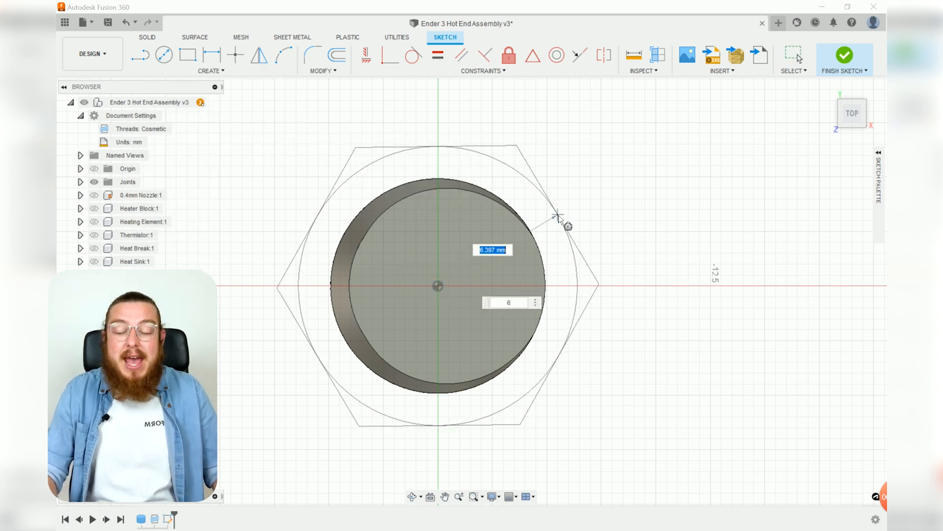
{"action": "left_click", "coordinate": [565, 222]}
{"action": "key", "text": "Escape"}
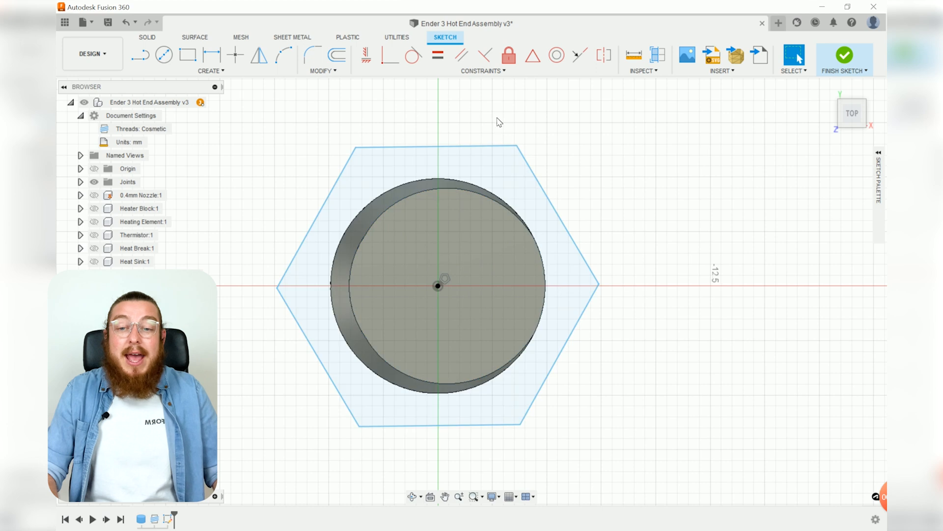
- Dimension the hexagon's distance between its two opposite near-horizontal sides at 10 mm
{"action": "key", "text": "d"}
{"action": "left_click", "coordinate": [493, 145]}
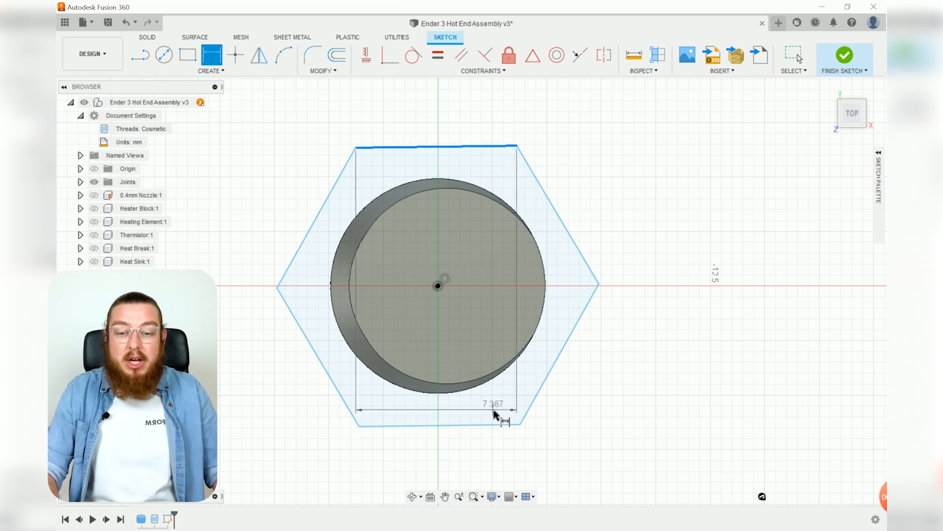
{"action": "left_click", "coordinate": [498, 426]}
{"action": "left_click", "coordinate": [655, 274]}
{"action": "type", "text": "10"}
{"action": "key", "text": "Return"}
{"action": "key", "text": "Escape"}
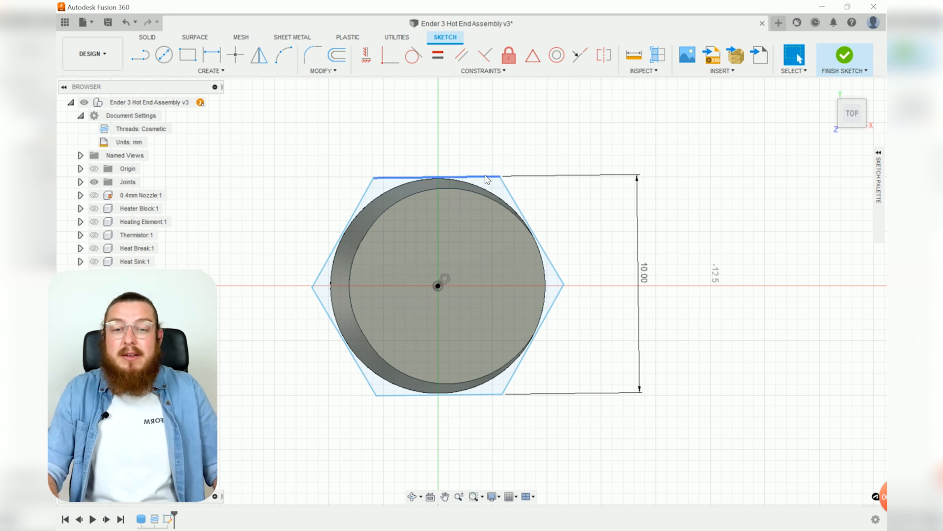
- Constrain the hexagon's upper side to be horizontal and finish the sketch
{"action": "left_click", "coordinate": [486, 177]}
{"action": "left_click", "coordinate": [371, 60]}
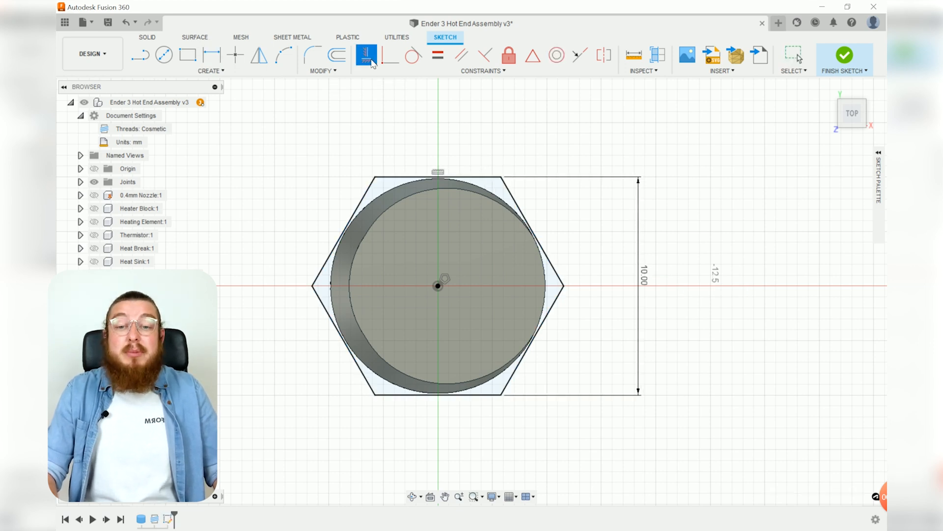
{"action": "left_click", "coordinate": [844, 56]}
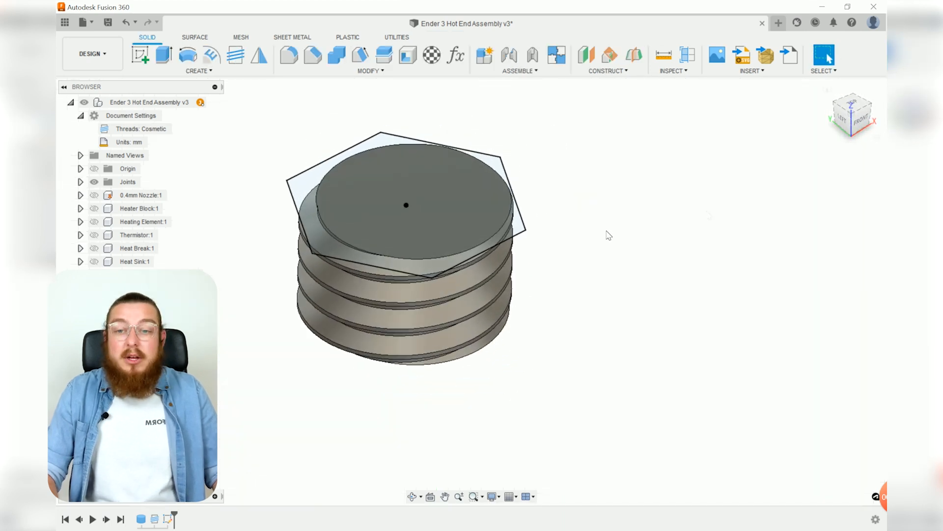
- Extrude both profiles of the hexagon sketch 5.5 mm upward to form the connector's hex head
{"action": "key", "text": "e"}
{"action": "left_click", "coordinate": [363, 167]}
{"action": "left_click", "coordinate": [373, 146]}
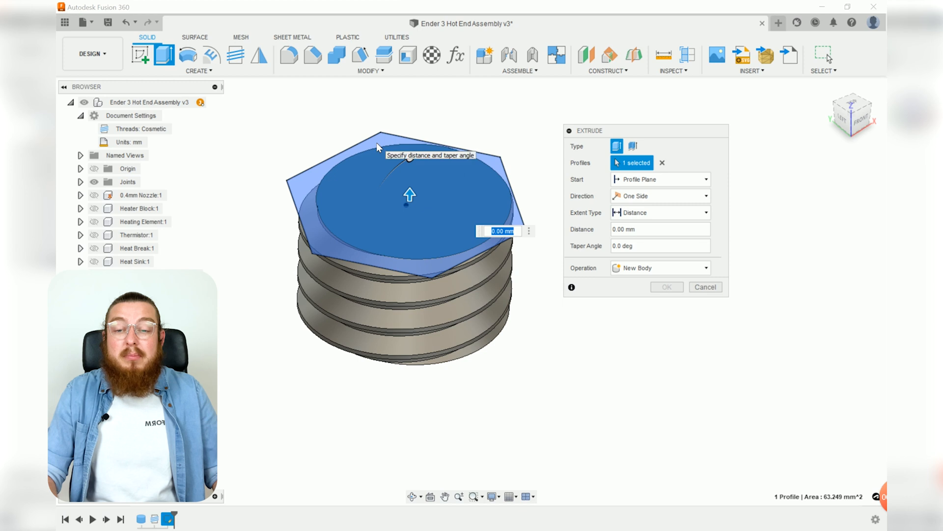
{"action": "type", "text": "5.5"}
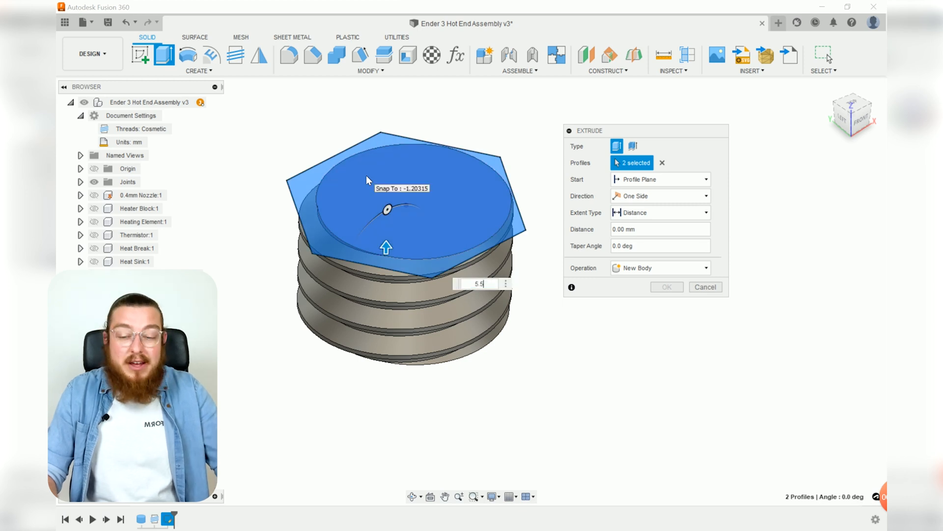
{"action": "key", "text": "Return"}
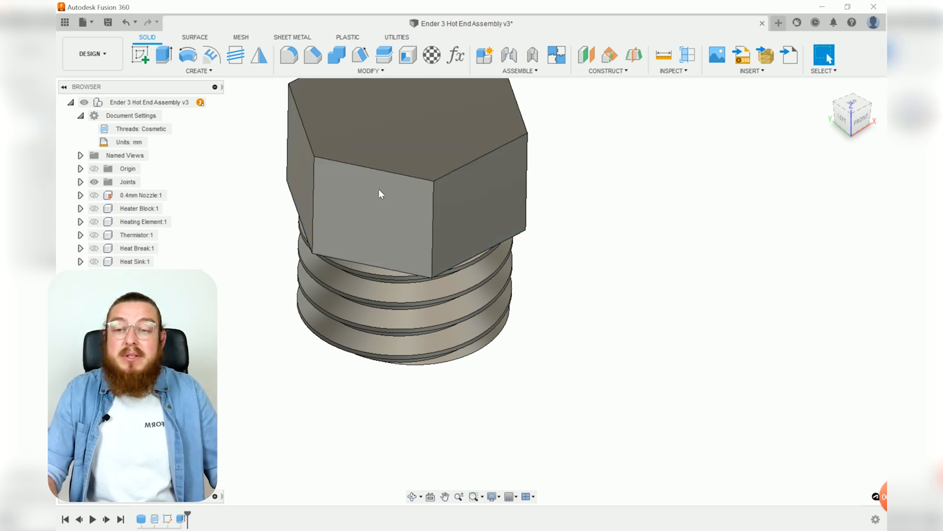
{"action": "scroll", "coordinate": [417, 206], "scroll_direction": "down", "scroll_amount": 5}
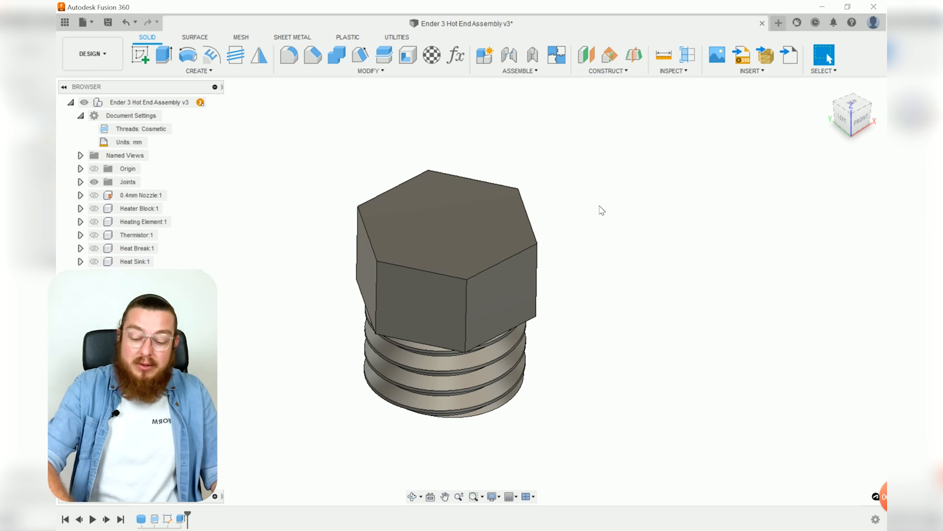
- Place a simple, untapped hole of 4.25 mm diameter at the centre of the hex head's top face
{"action": "key", "text": "h"}
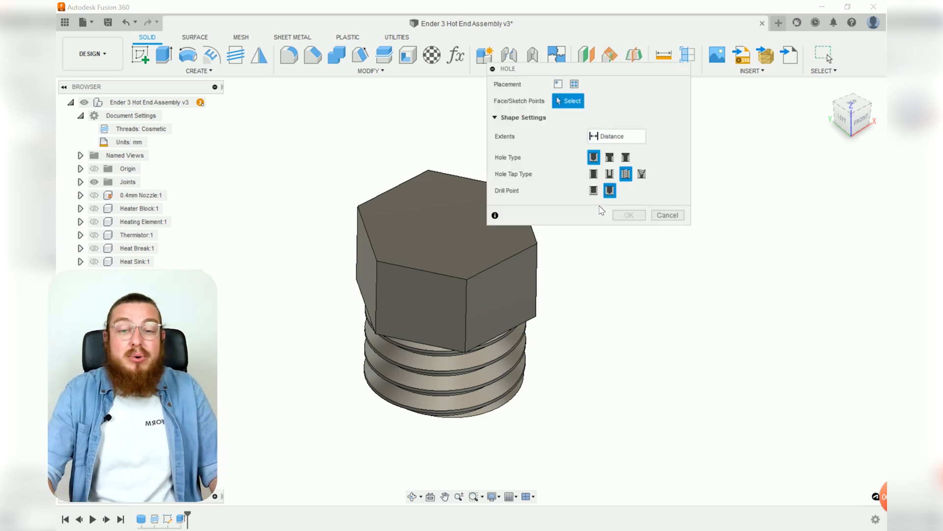
{"action": "left_click", "coordinate": [424, 238]}
{"action": "scroll", "coordinate": [328, 318], "scroll_direction": "up", "scroll_amount": 2}
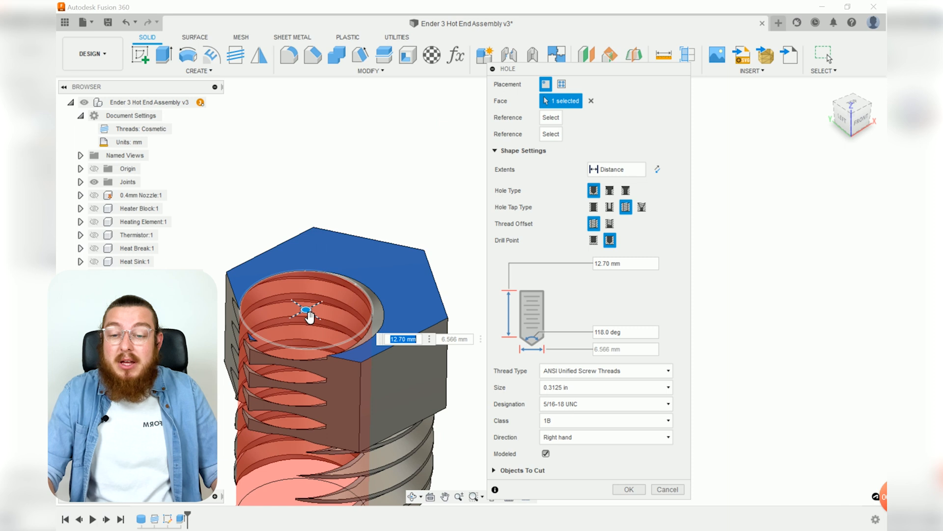
{"action": "left_click_drag", "start_coordinate": [310, 318], "coordinate": [341, 305]}
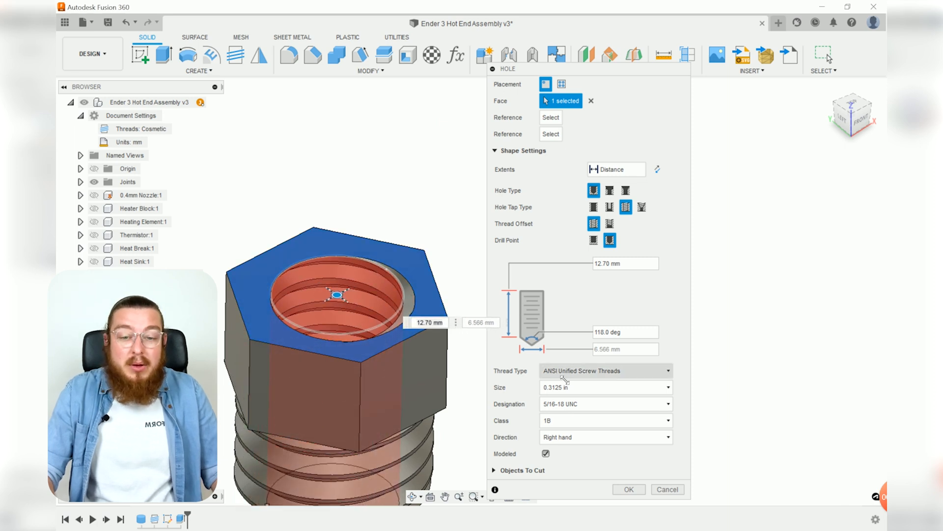
{"action": "left_click", "coordinate": [592, 209]}
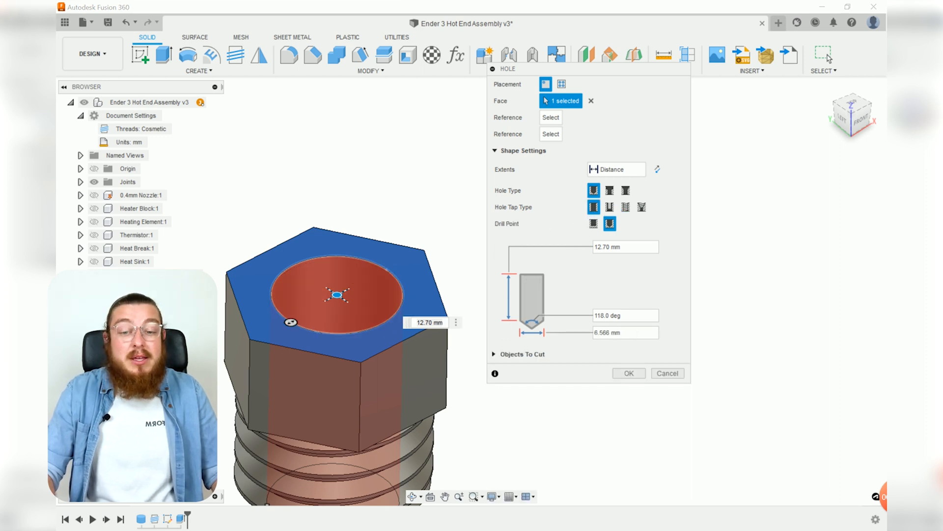
{"action": "type", "text": "4.25"}
{"action": "key", "text": "Return"}
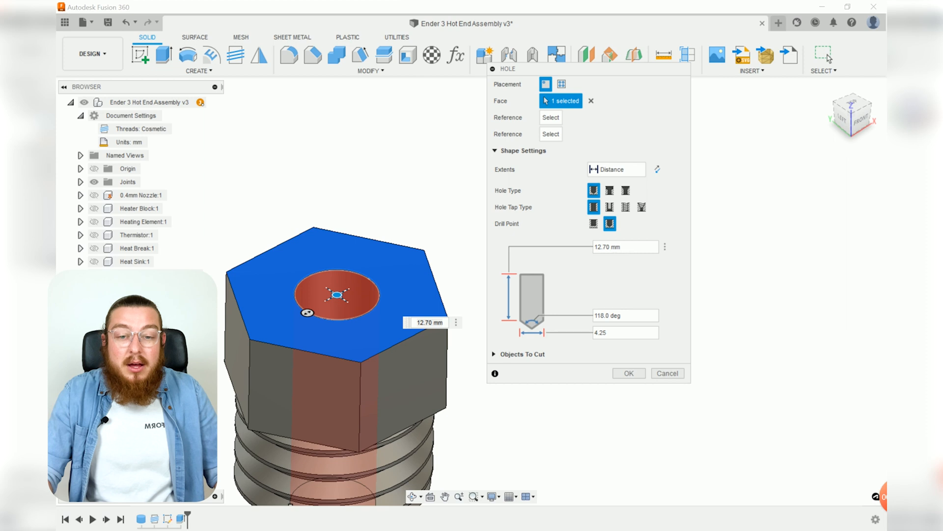
- Extend the hole's depth to 15 mm so it passes completely through the connector, and create it
{"action": "middle_click_drag", "start_coordinate": [426, 352], "coordinate": [432, 276], "text": "shift"}
{"action": "scroll", "coordinate": [432, 329], "scroll_direction": "down", "scroll_amount": 5}
{"action": "left_click", "coordinate": [860, 116]}
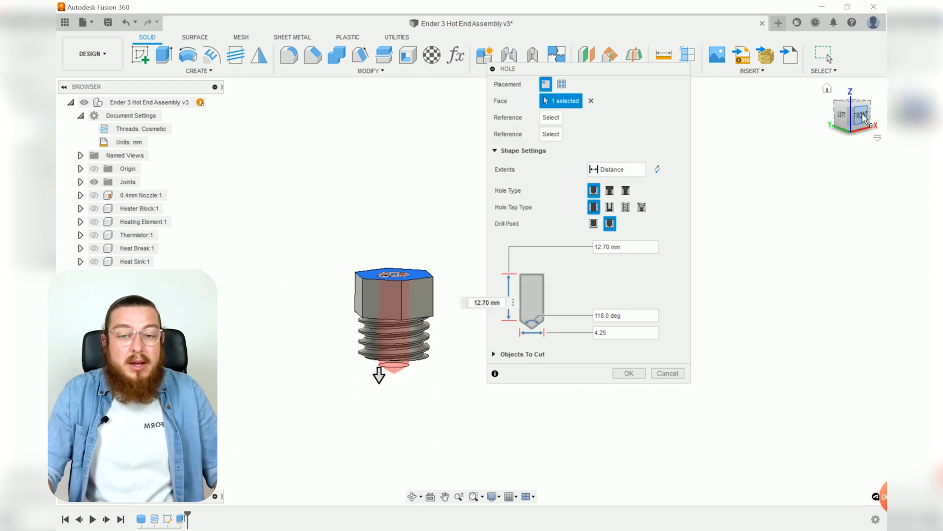
{"action": "scroll", "coordinate": [408, 289], "scroll_direction": "up", "scroll_amount": 3}
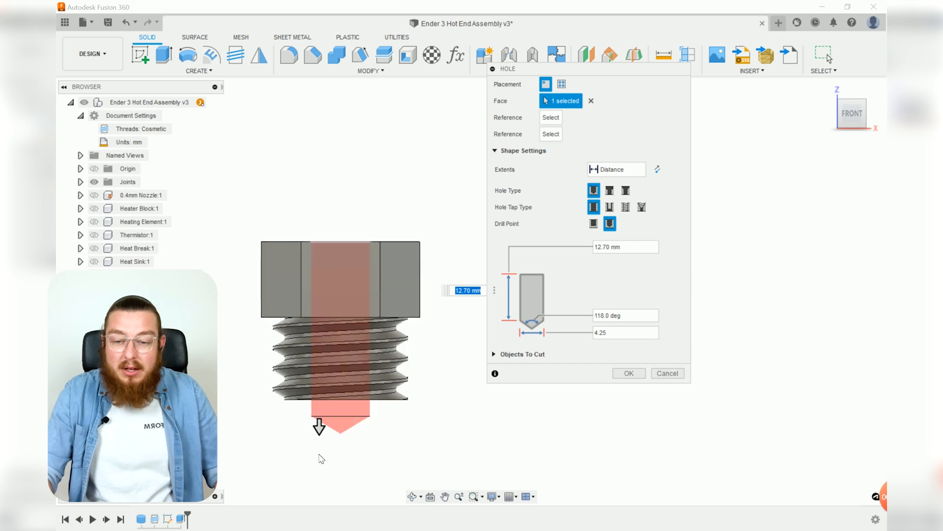
{"action": "left_click_drag", "start_coordinate": [318, 421], "coordinate": [317, 484]}
{"action": "middle_click_drag", "start_coordinate": [318, 484], "coordinate": [338, 384]}
{"action": "mouse_move", "coordinate": [338, 385]}
{"action": "left_mouse_down"}
{"action": "mouse_move", "coordinate": [338, 305]}
{"action": "mouse_move", "coordinate": [337, 381]}
{"action": "mouse_move", "coordinate": [337, 370]}
{"action": "left_mouse_up"}
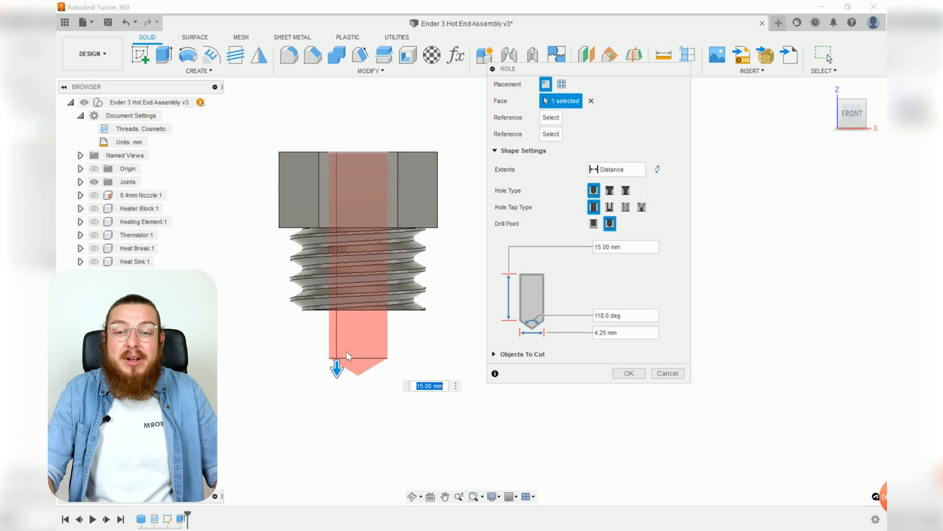
{"action": "left_click", "coordinate": [629, 373]}
- Start a sketch on the front plane and project the hex head's middle and right-hand top edges into it
{"action": "middle_click_drag", "start_coordinate": [565, 223], "coordinate": [652, 342]}
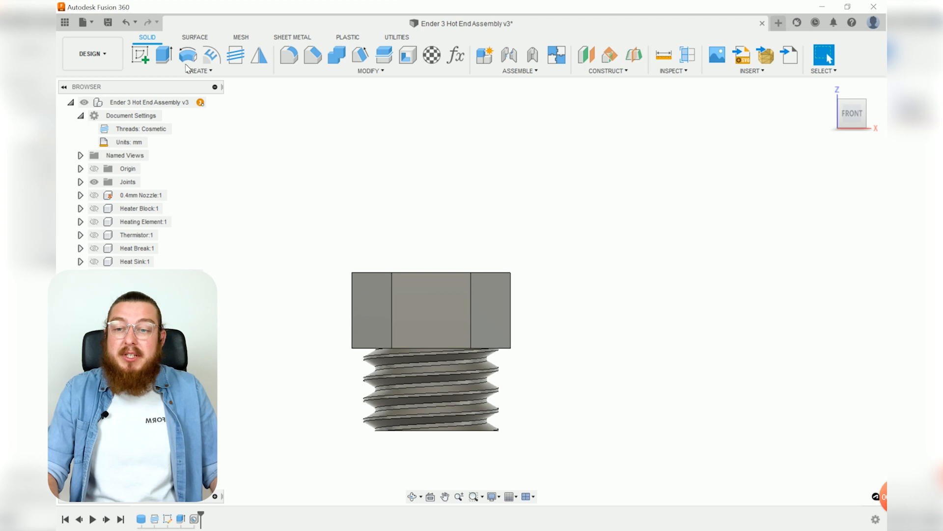
{"action": "left_click", "coordinate": [140, 55]}
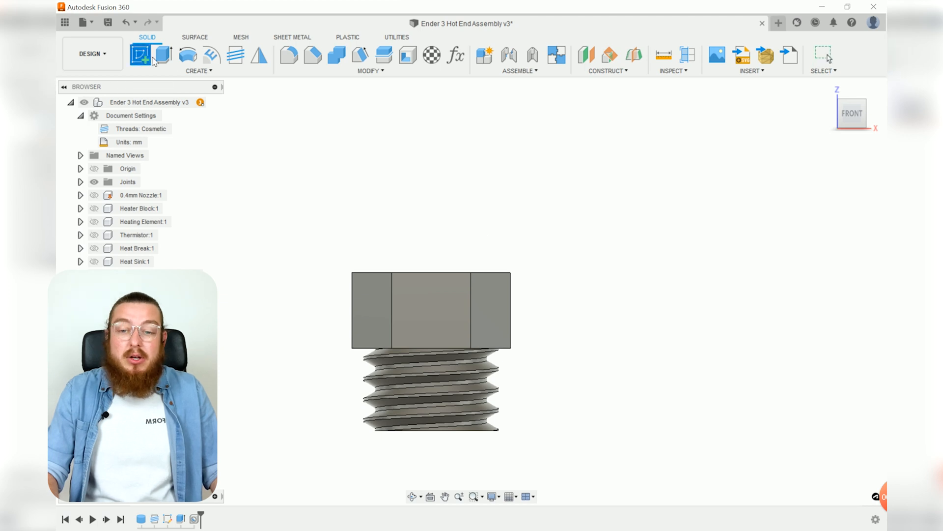
{"action": "left_click", "coordinate": [541, 319]}
{"action": "mouse_move", "coordinate": [544, 321]}
{"action": "middle_mouse_down"}
{"action": "mouse_move", "coordinate": [501, 273]}
{"action": "mouse_move", "coordinate": [503, 223]}
{"action": "mouse_move", "coordinate": [478, 184]}
{"action": "mouse_move", "coordinate": [483, 297]}
{"action": "middle_mouse_up"}
{"action": "scroll", "coordinate": [475, 252], "scroll_direction": "up", "scroll_amount": 7}
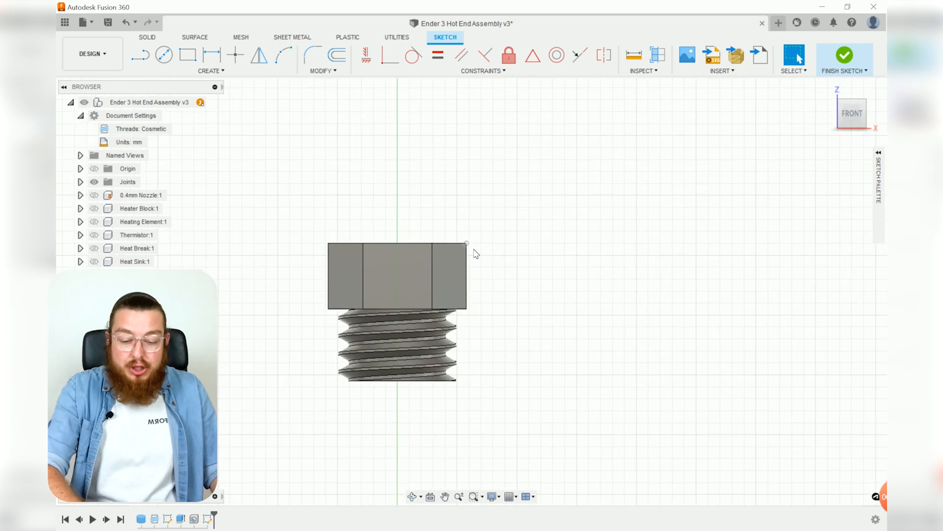
{"action": "key", "text": "p"}
{"action": "scroll", "coordinate": [449, 211], "scroll_direction": "up", "scroll_amount": 4}
{"action": "left_click", "coordinate": [393, 271]}
{"action": "left_click", "coordinate": [451, 271]}
{"action": "left_click", "coordinate": [667, 198]}
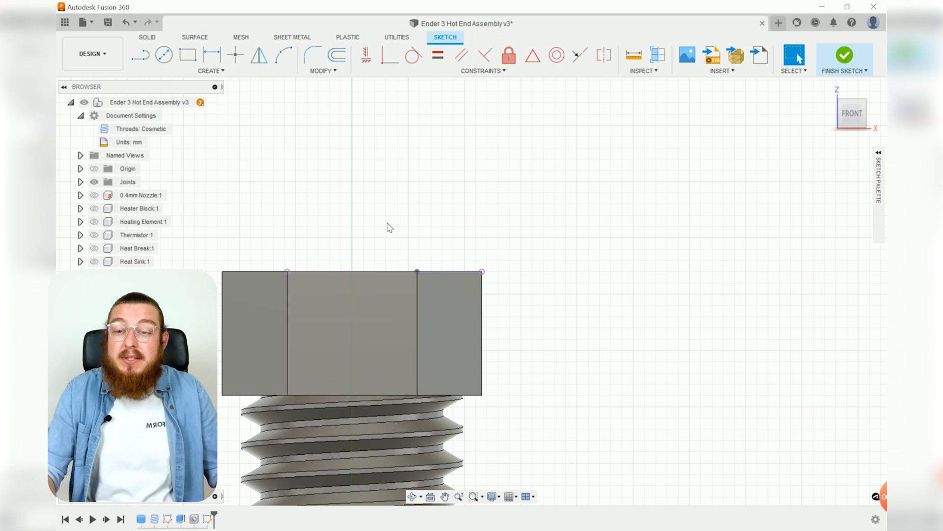
- Draw a three-point arc rising from the hex head's projected top edge, and adjust both endpoints to make it smaller
{"action": "left_click", "coordinate": [284, 55]}
{"action": "left_click", "coordinate": [449, 271]}
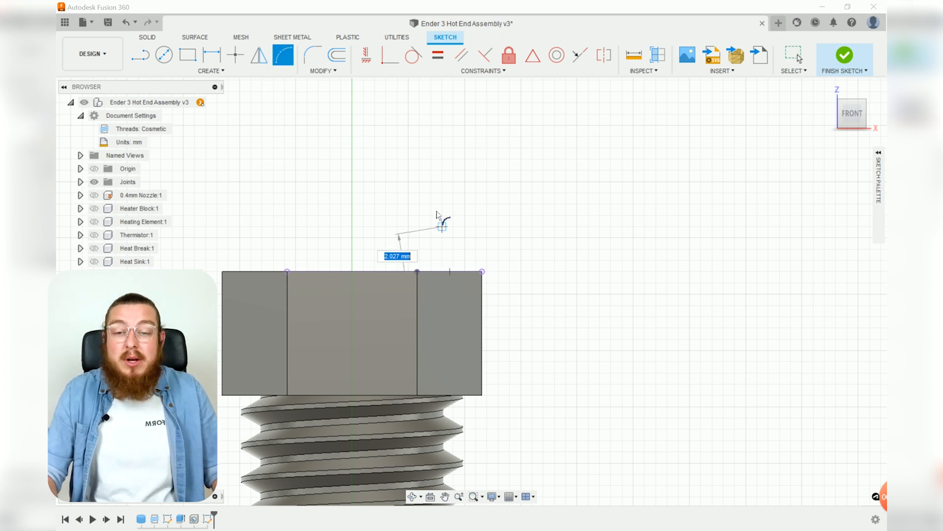
{"action": "left_click", "coordinate": [374, 182]}
{"action": "left_click", "coordinate": [429, 211]}
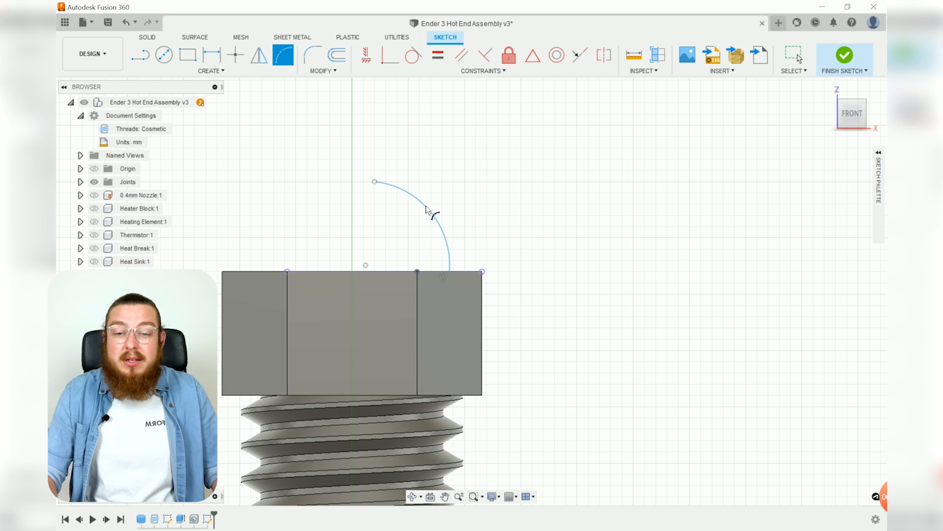
{"action": "key", "text": "Escape"}
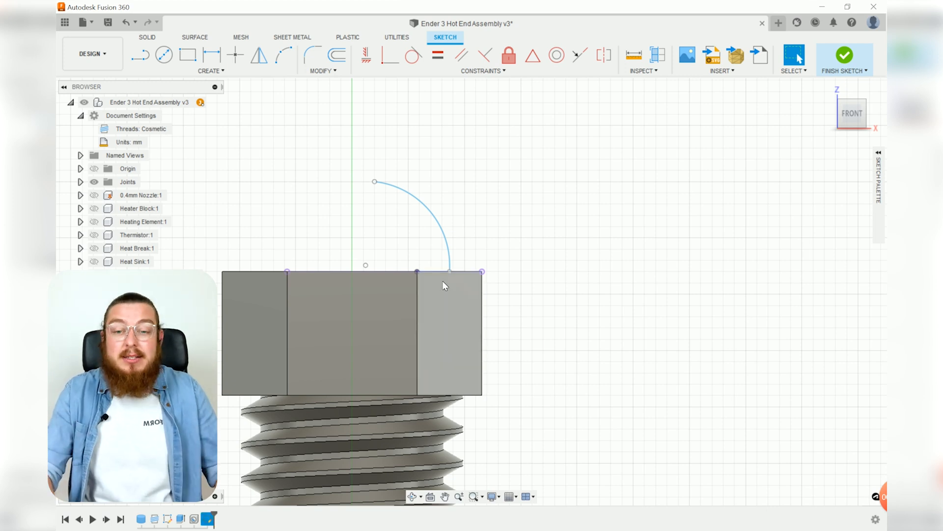
{"action": "mouse_move", "coordinate": [450, 271]}
{"action": "left_mouse_down"}
{"action": "mouse_move", "coordinate": [462, 270]}
{"action": "mouse_move", "coordinate": [435, 273]}
{"action": "mouse_move", "coordinate": [460, 273]}
{"action": "left_mouse_up"}
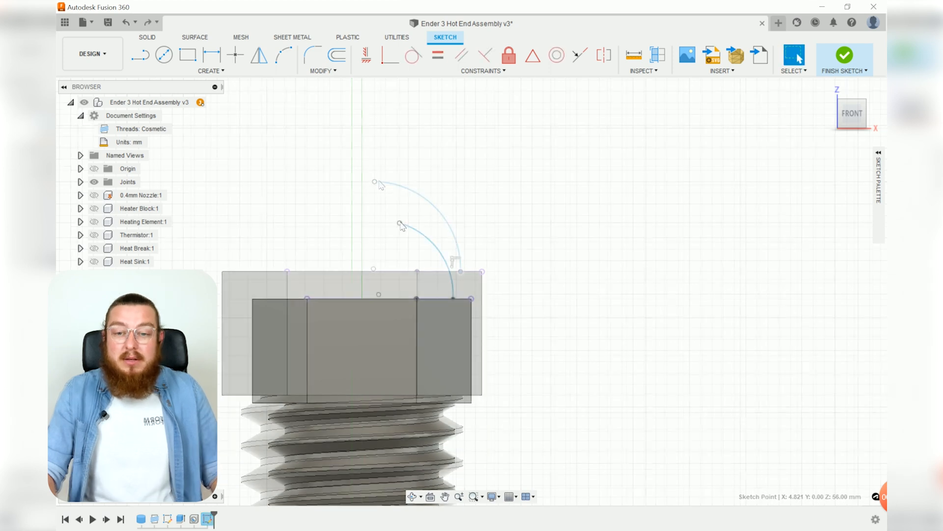
{"action": "left_click_drag", "start_coordinate": [398, 224], "coordinate": [417, 238]}
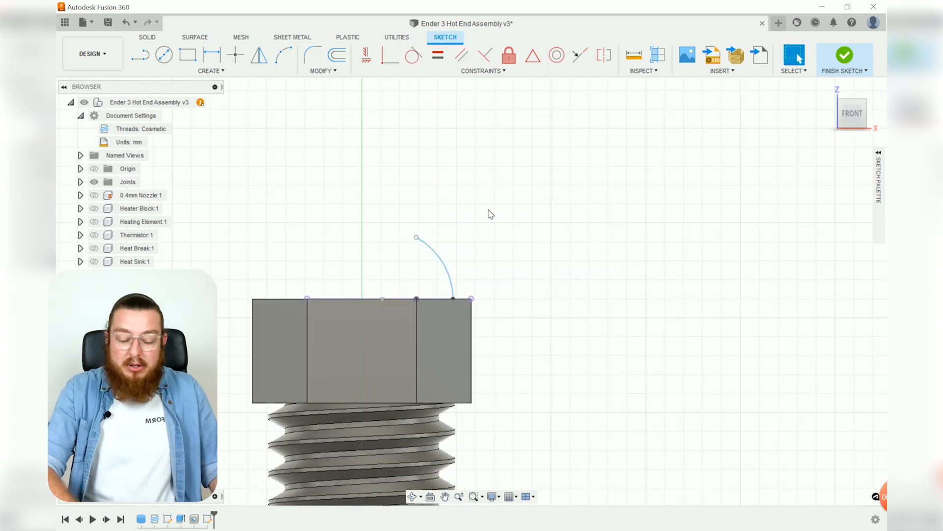
- Draw connected lines from the arc's upper end, forming a stepped collar profile about 9.6 mm tall and closing on the hex head's top edge
{"action": "key", "text": "l"}
{"action": "left_click", "coordinate": [416, 238]}
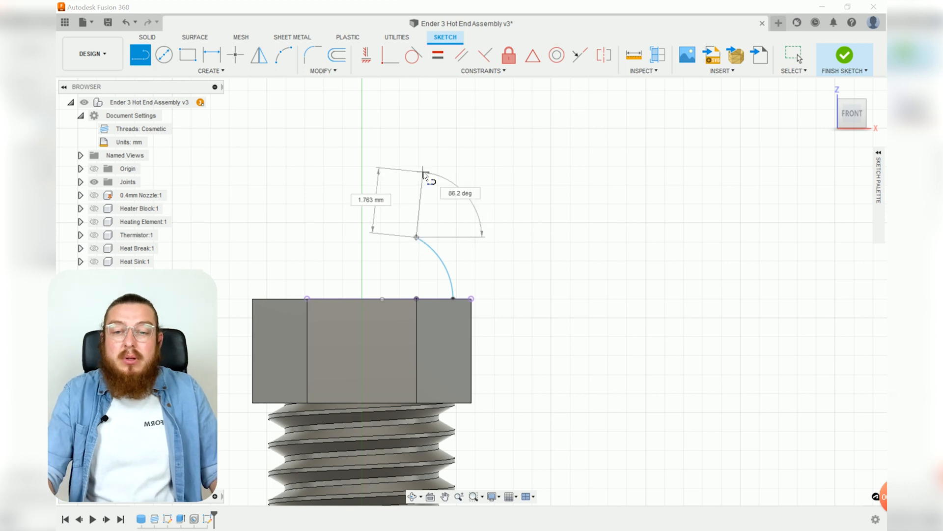
{"action": "left_click", "coordinate": [417, 167]}
{"action": "left_click", "coordinate": [469, 166]}
{"action": "left_click", "coordinate": [470, 118]}
{"action": "left_click", "coordinate": [390, 117]}
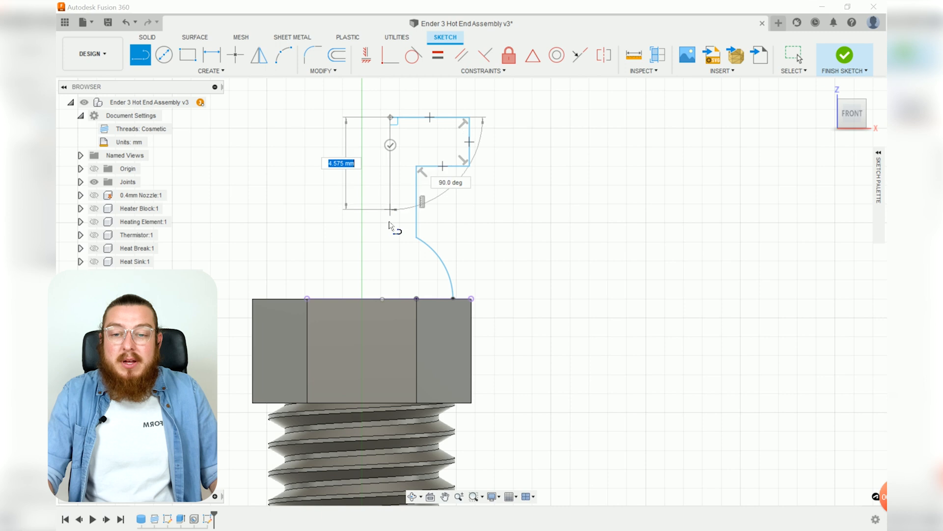
{"action": "left_click", "coordinate": [391, 298]}
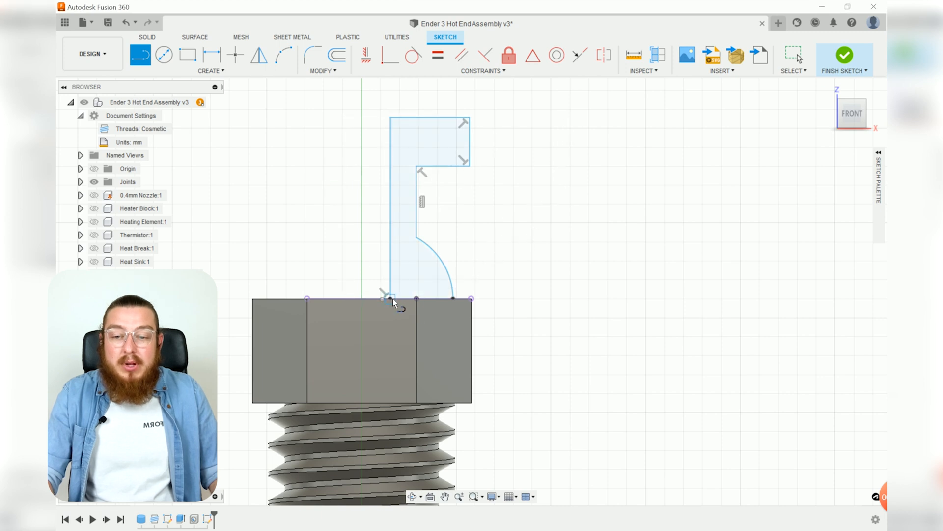
{"action": "key", "text": "Escape"}
{"action": "left_click", "coordinate": [391, 185]}
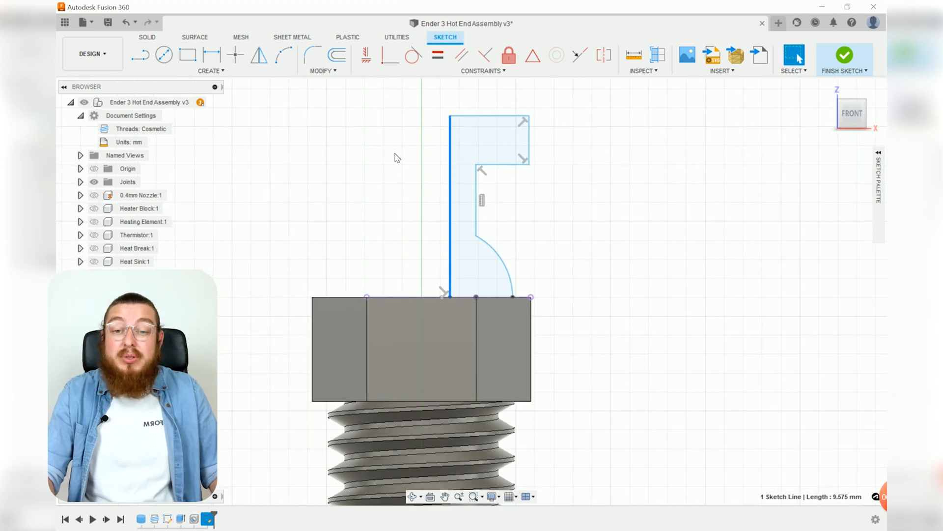
{"action": "left_click", "coordinate": [425, 268]}
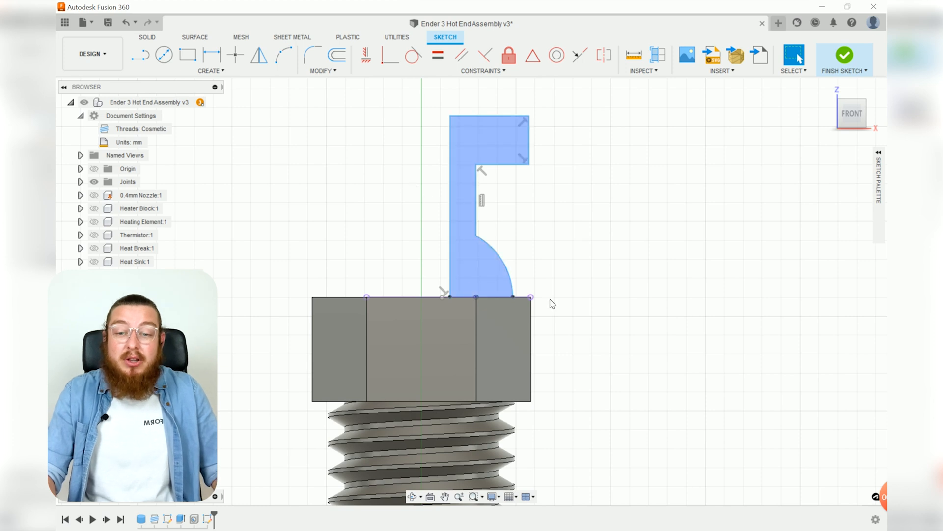
{"action": "scroll", "coordinate": [592, 307], "scroll_direction": "down", "scroll_amount": 3}
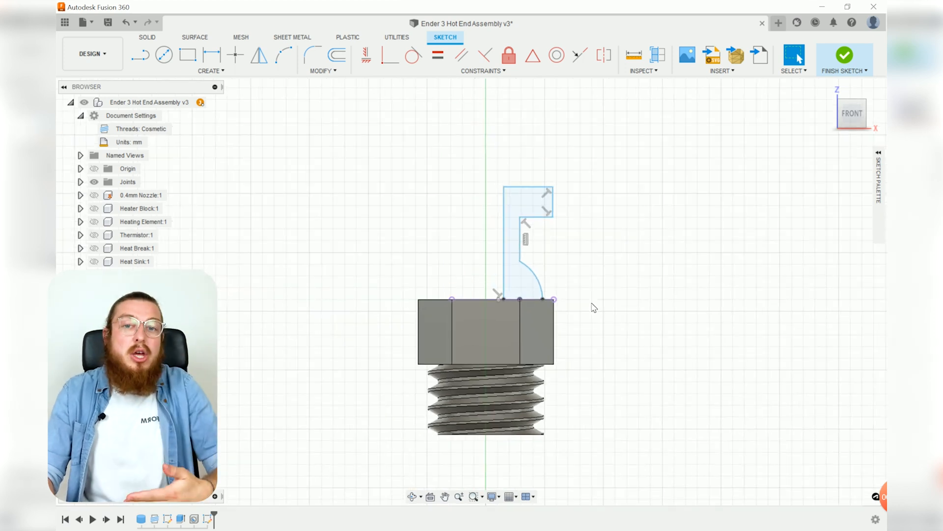
- Turn on the sketch's Slice display and shift the collar profile's inner vertical line slightly outward, closer to the through-hole's wall
{"action": "left_click", "coordinate": [879, 153]}
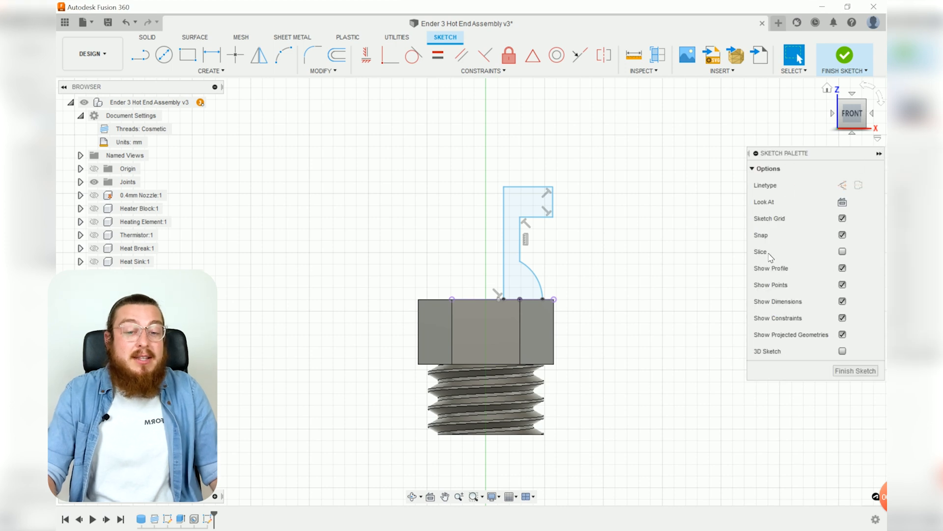
{"action": "left_click", "coordinate": [843, 251]}
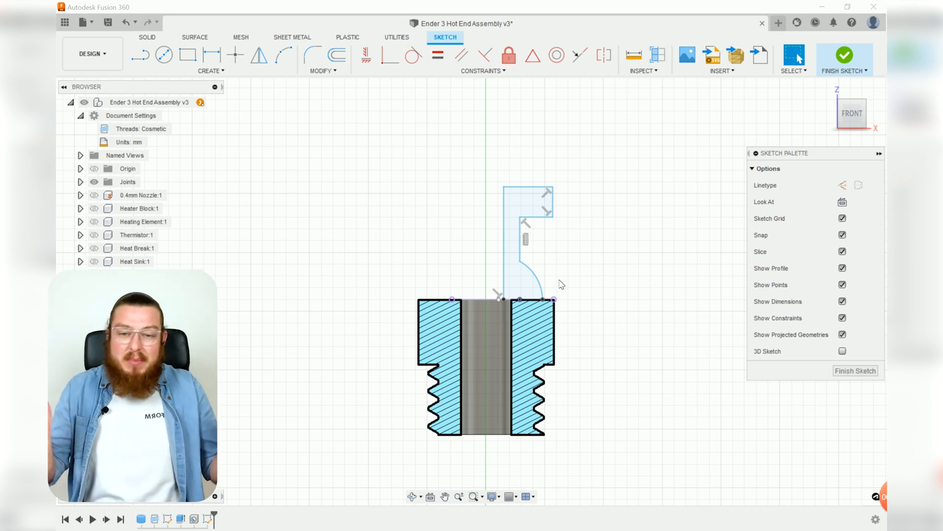
{"action": "scroll", "coordinate": [562, 284], "scroll_direction": "up", "scroll_amount": 5}
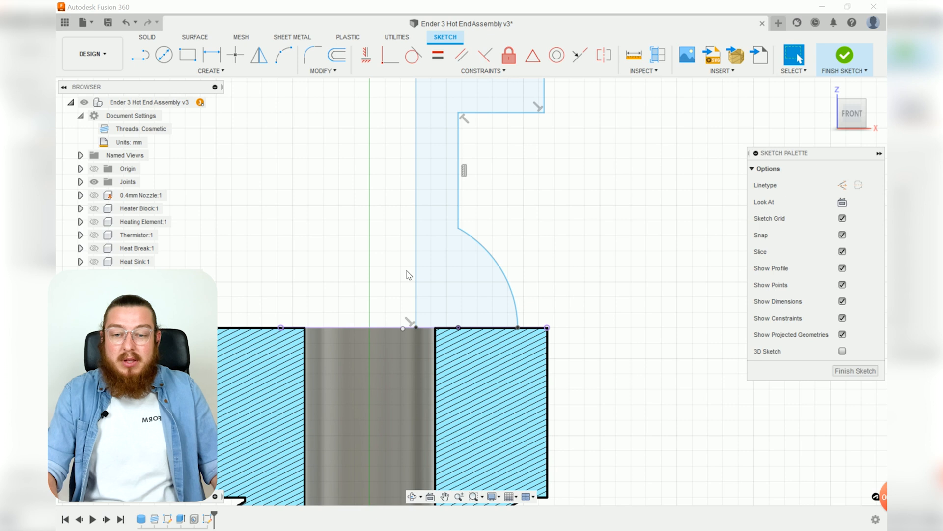
{"action": "mouse_move", "coordinate": [416, 274]}
{"action": "left_mouse_down"}
{"action": "mouse_move", "coordinate": [453, 274]}
{"action": "mouse_move", "coordinate": [406, 274]}
{"action": "mouse_move", "coordinate": [424, 275]}
{"action": "left_mouse_up"}
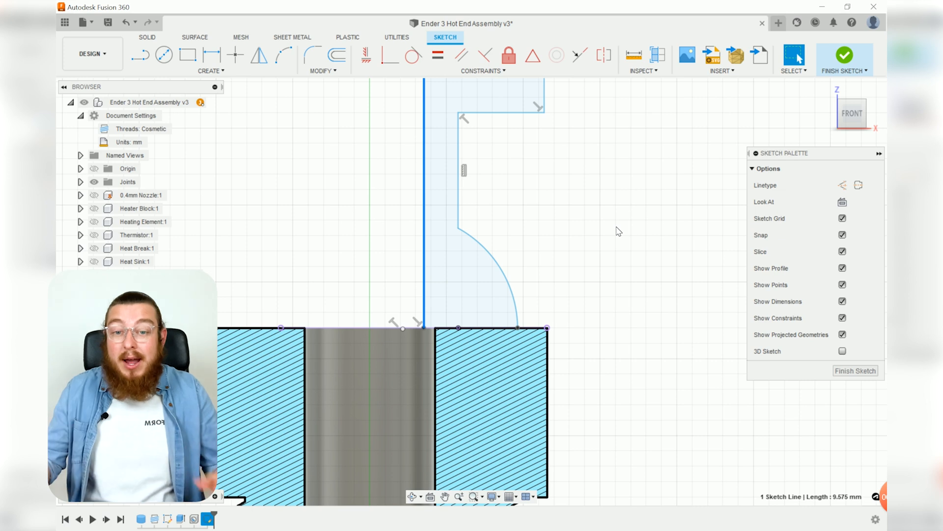
{"action": "scroll", "coordinate": [618, 232], "scroll_direction": "down", "scroll_amount": 4}
{"action": "left_click", "coordinate": [599, 252]}
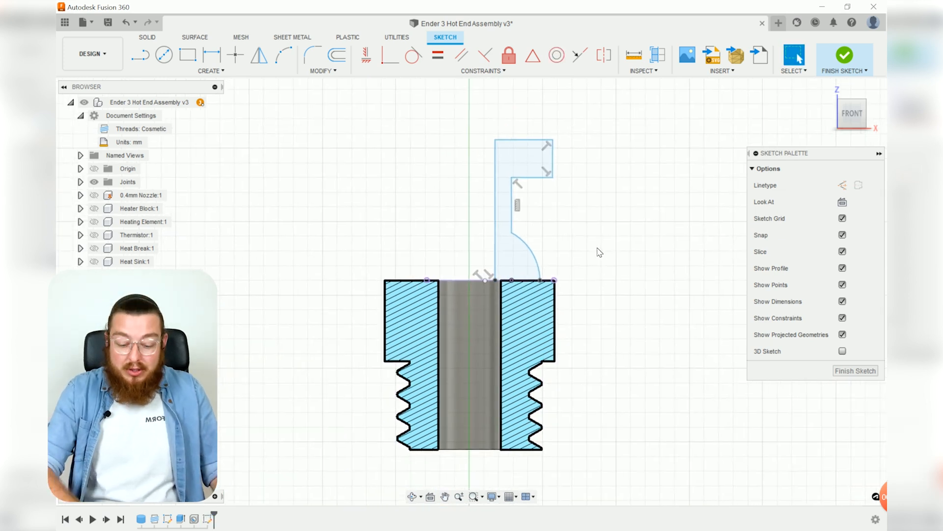
- Draw a vertical line about 24.5 mm long along the connector's central axis and convert it to a construction line
{"action": "key", "text": "l"}
{"action": "left_click", "coordinate": [469, 118]}
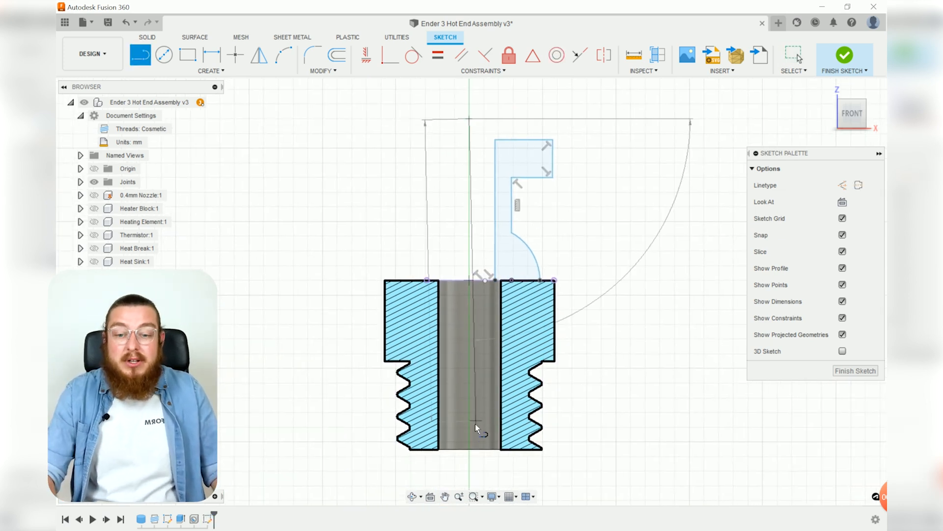
{"action": "left_click", "coordinate": [470, 477]}
{"action": "key", "text": "Escape"}
{"action": "left_click", "coordinate": [470, 193]}
{"action": "key", "text": "x"}
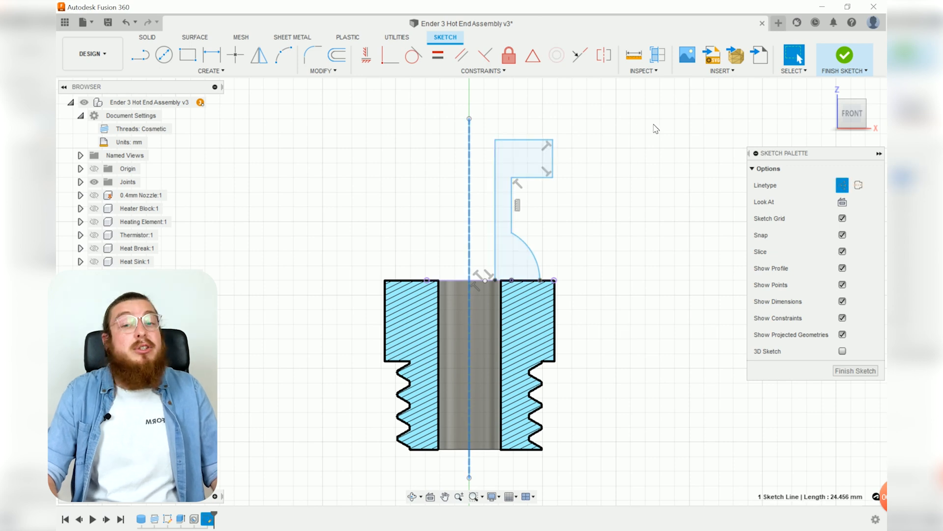
- Dimension the collar profile: flange 5 mm and neck 3.25 mm from the axis, flange height 1.5 mm, neck height 1.8 mm, overall height 6 mm
{"action": "left_click", "coordinate": [606, 200]}
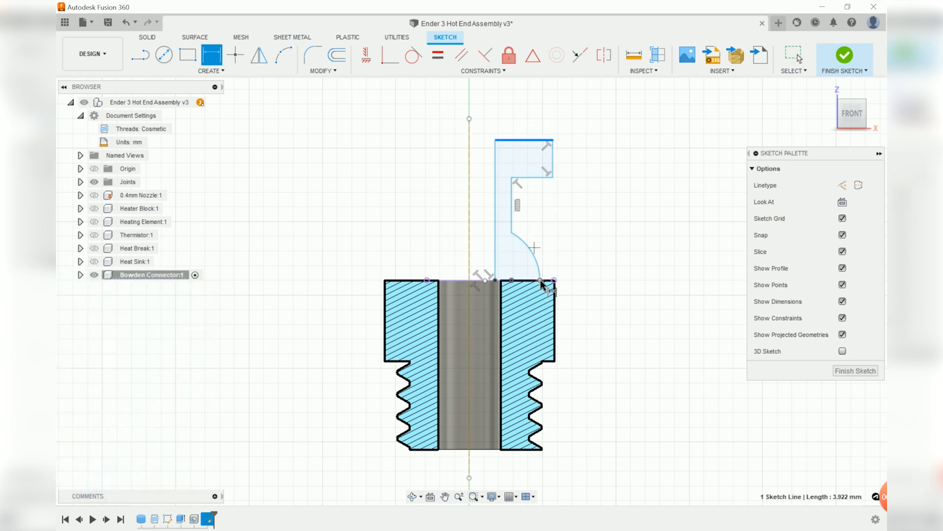
{"action": "scroll", "coordinate": [567, 226], "scroll_direction": "up", "scroll_amount": 5}
{"action": "left_click", "coordinate": [512, 224]}
{"action": "left_click", "coordinate": [579, 226]}
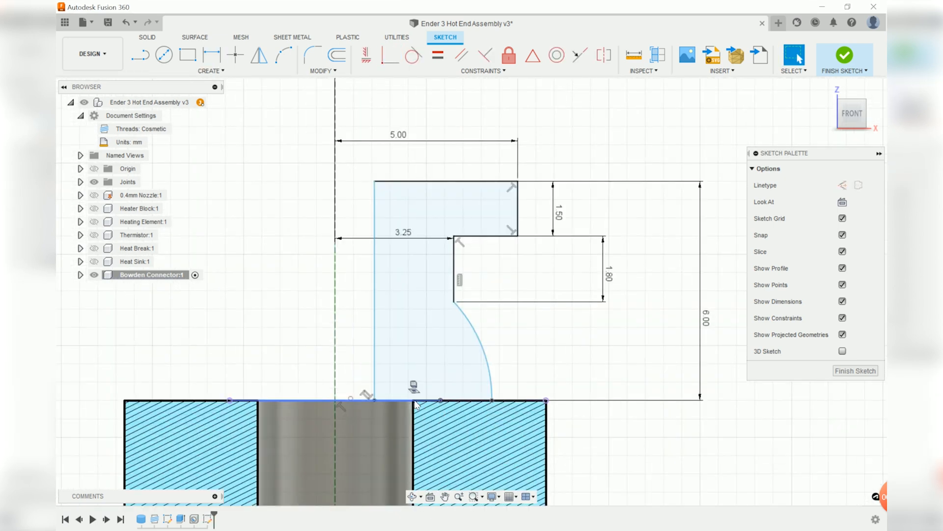
- Line up the profile's inner vertical edge with the through-hole's wall and dimension it 2.125 mm from the central axis
{"action": "left_click", "coordinate": [352, 308]}
{"action": "key", "text": "Return"}
{"action": "key", "text": "Delete"}
{"action": "left_click_drag", "start_coordinate": [375, 181], "coordinate": [414, 181]}
{"action": "left_click", "coordinate": [415, 181]}
{"action": "left_click", "coordinate": [414, 400]}
{"action": "key", "text": "d"}
{"action": "left_click", "coordinate": [414, 327]}
{"action": "left_click", "coordinate": [335, 328]}
{"action": "left_click", "coordinate": [384, 328]}
{"action": "type", "text": "2.125"}
{"action": "key", "text": "Return"}
- Constrain the arc's lower endpoint vertically in line with the flange's outer corner, and pull the arc outward to test its freedom
{"action": "left_click", "coordinate": [390, 55]}
{"action": "left_click", "coordinate": [492, 400]}
{"action": "left_click", "coordinate": [517, 236]}
{"action": "left_click_drag", "start_coordinate": [491, 337], "coordinate": [519, 381]}
- Constrain the arc's centre point horizontally in line with the hex head's projected top edge
{"action": "left_click", "coordinate": [390, 55]}
{"action": "scroll", "coordinate": [592, 329], "scroll_direction": "down", "scroll_amount": 2}
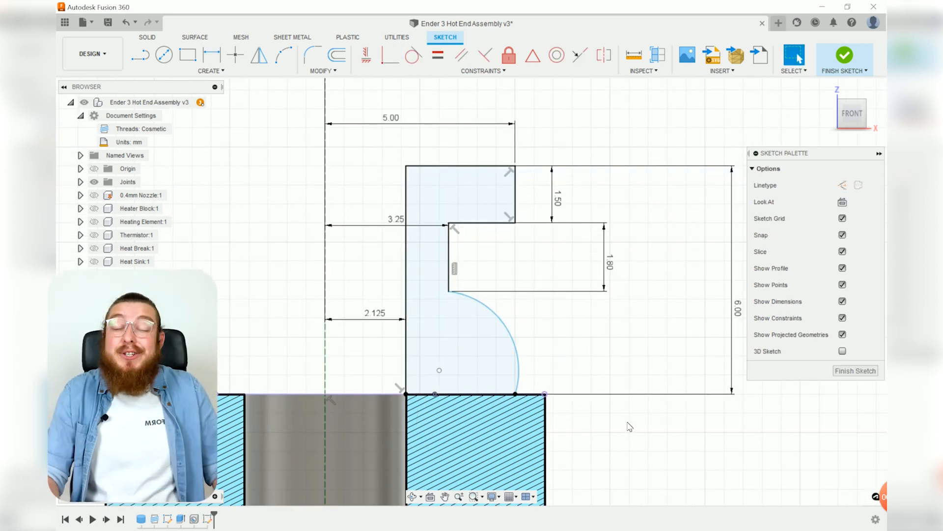
{"action": "left_click", "coordinate": [392, 55]}
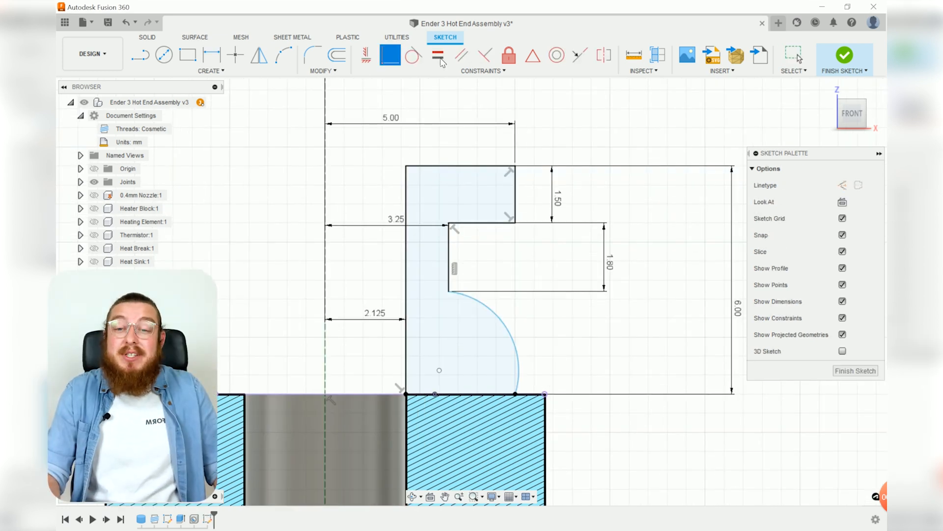
{"action": "left_click", "coordinate": [439, 371]}
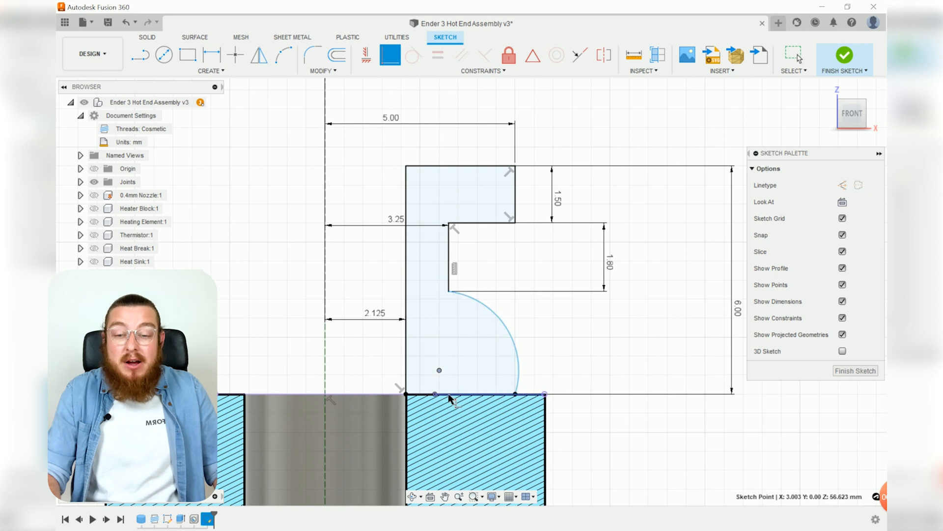
{"action": "left_click", "coordinate": [446, 396]}
{"action": "key", "text": "Escape"}
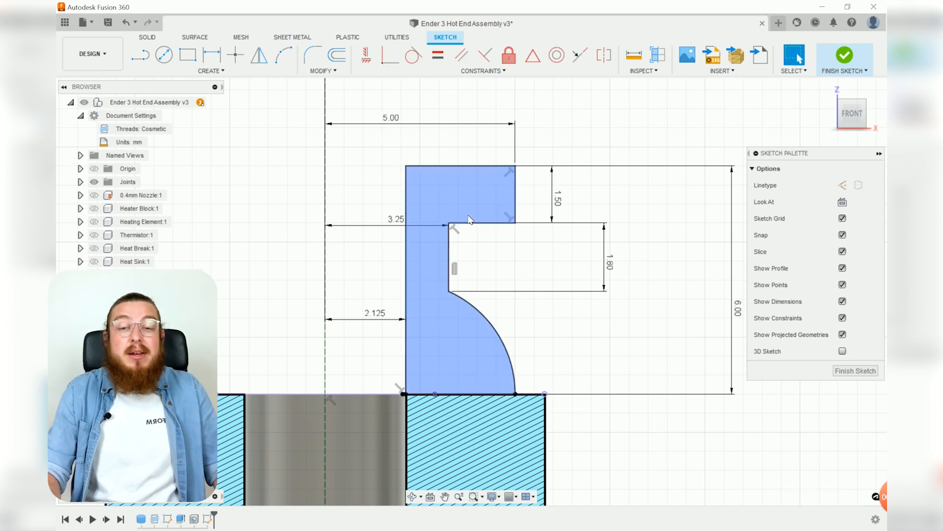
- Finish the sketch and revolve the collar profile 360° around the construction axis, joining it to the connector body
{"action": "scroll", "coordinate": [403, 314], "scroll_direction": "down", "scroll_amount": 5}
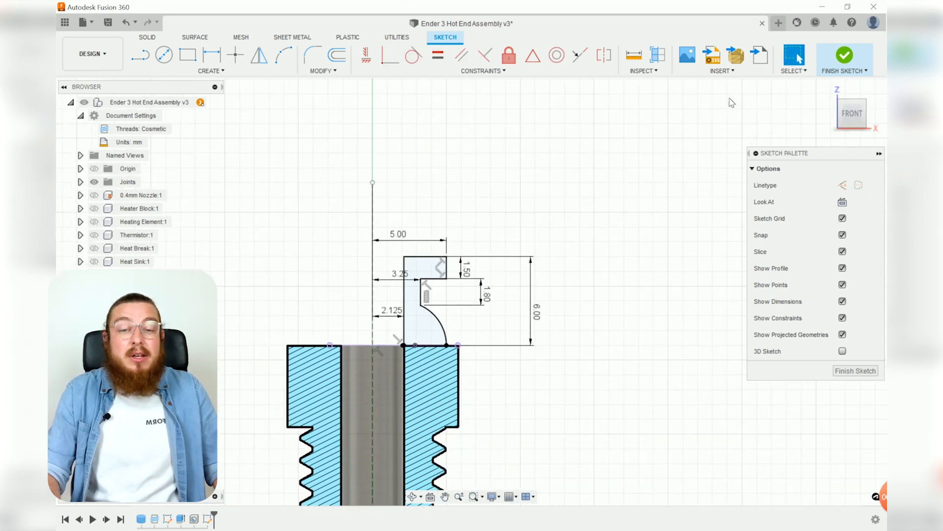
{"action": "left_click", "coordinate": [844, 56]}
{"action": "middle_click_drag", "start_coordinate": [557, 239], "coordinate": [455, 295], "text": "shift"}
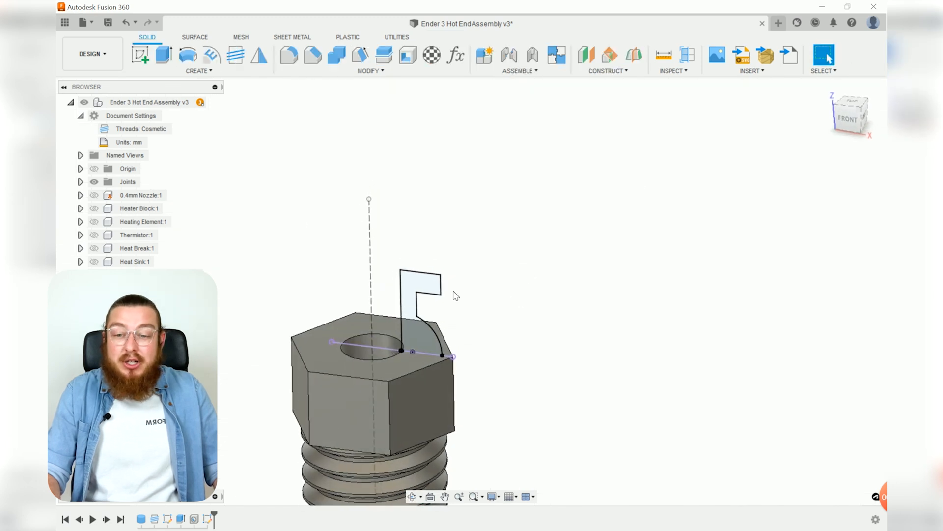
{"action": "left_click", "coordinate": [369, 251]}
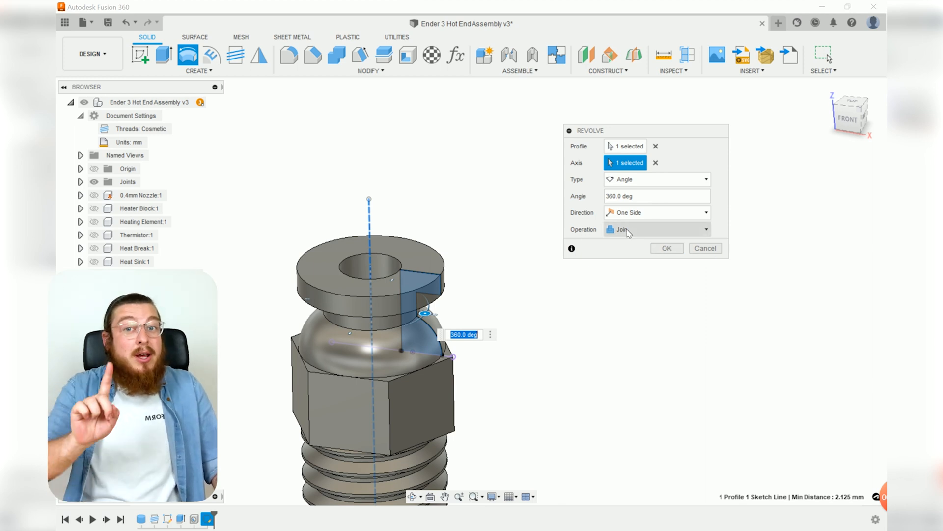
{"action": "left_click", "coordinate": [667, 248]}
- Search the appearance library for "abs" and set appearances to apply to individual faces
{"action": "scroll", "coordinate": [654, 256], "scroll_direction": "down", "scroll_amount": 3}
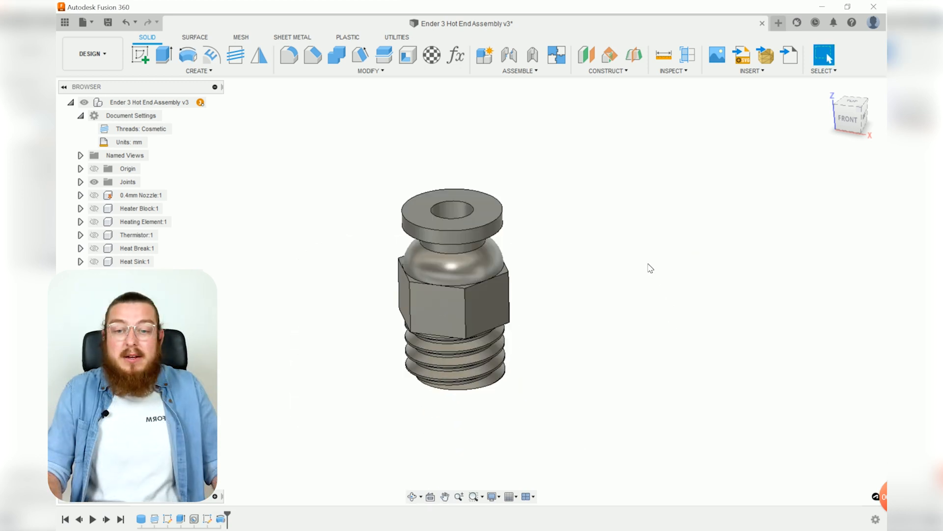
{"action": "middle_click_drag", "start_coordinate": [509, 355], "coordinate": [506, 295], "text": "shift"}
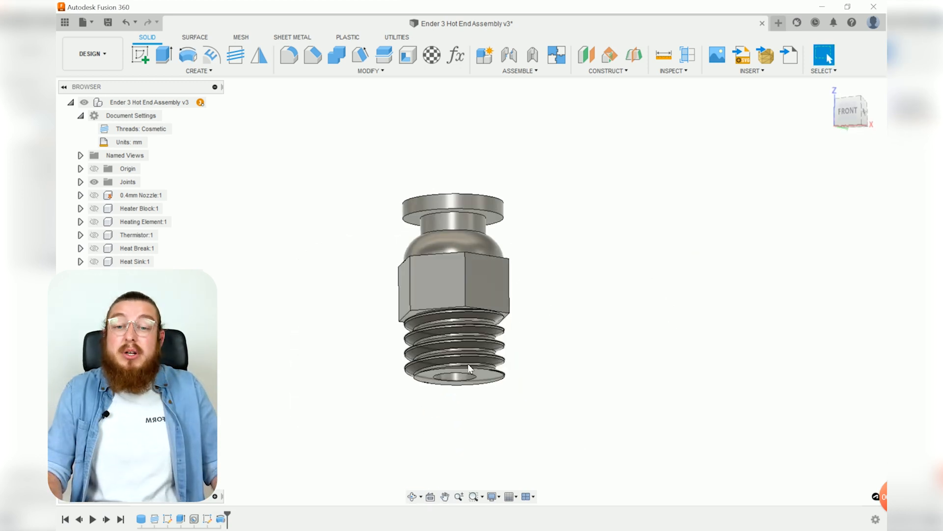
{"action": "middle_click_drag", "start_coordinate": [603, 268], "coordinate": [581, 299], "text": "shift"}
{"action": "scroll", "coordinate": [378, 220], "scroll_direction": "up", "scroll_amount": 4}
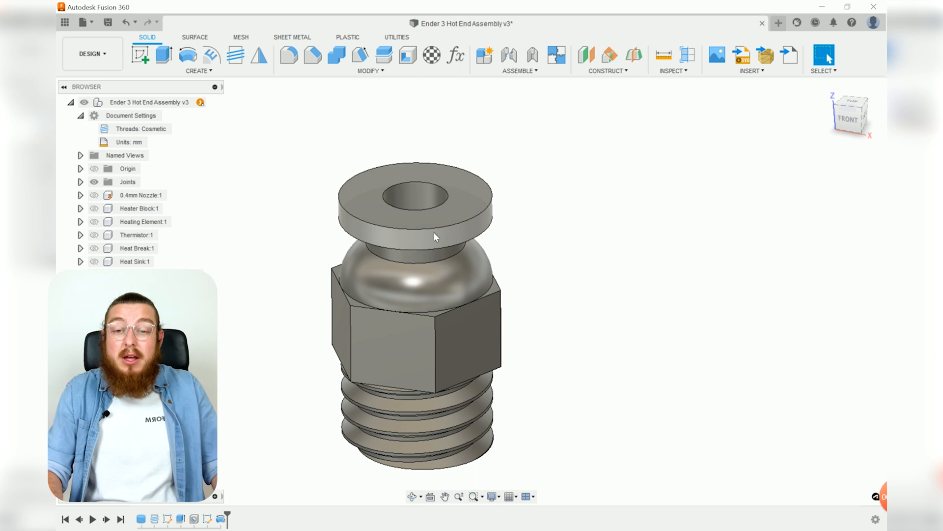
{"action": "middle_click_drag", "start_coordinate": [648, 319], "coordinate": [620, 305], "text": "shift"}
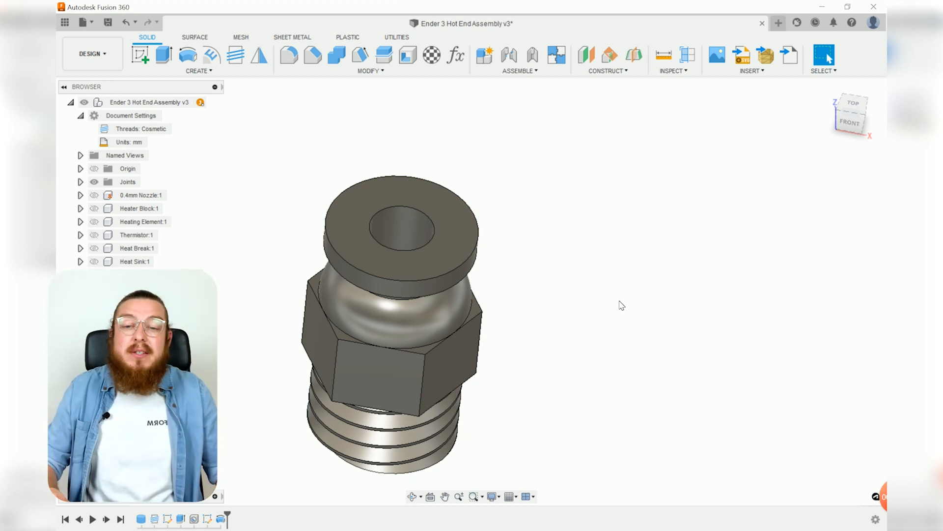
{"action": "key", "text": "a"}
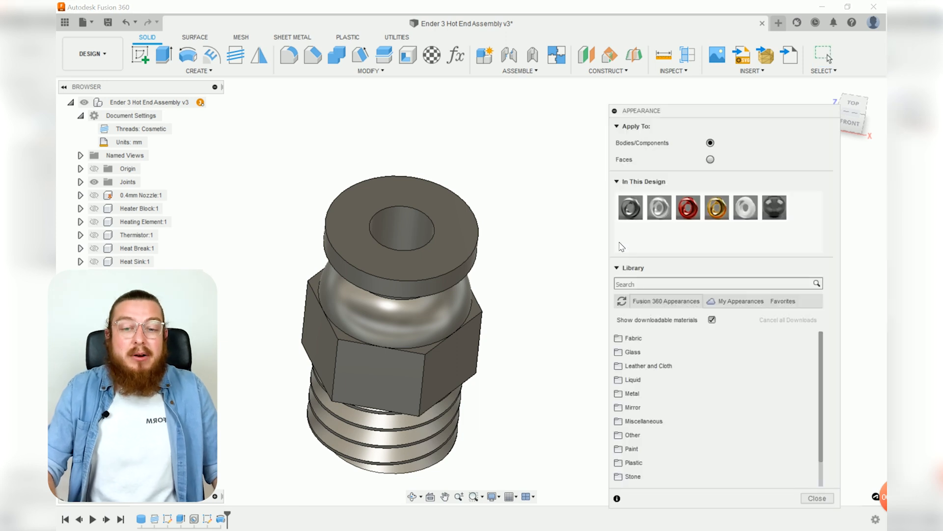
{"action": "left_click", "coordinate": [648, 284]}
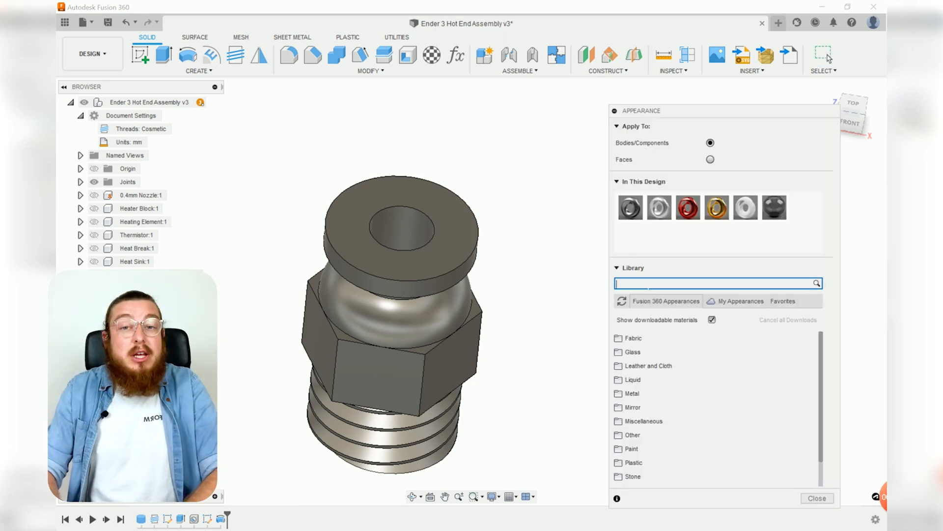
{"action": "type", "text": "abs"}
{"action": "key", "text": "Return"}
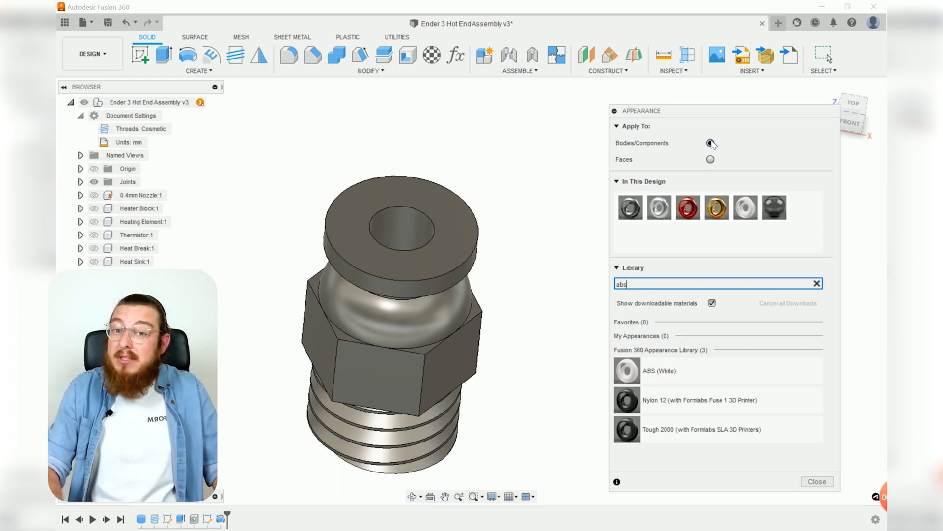
{"action": "left_click", "coordinate": [710, 159]}
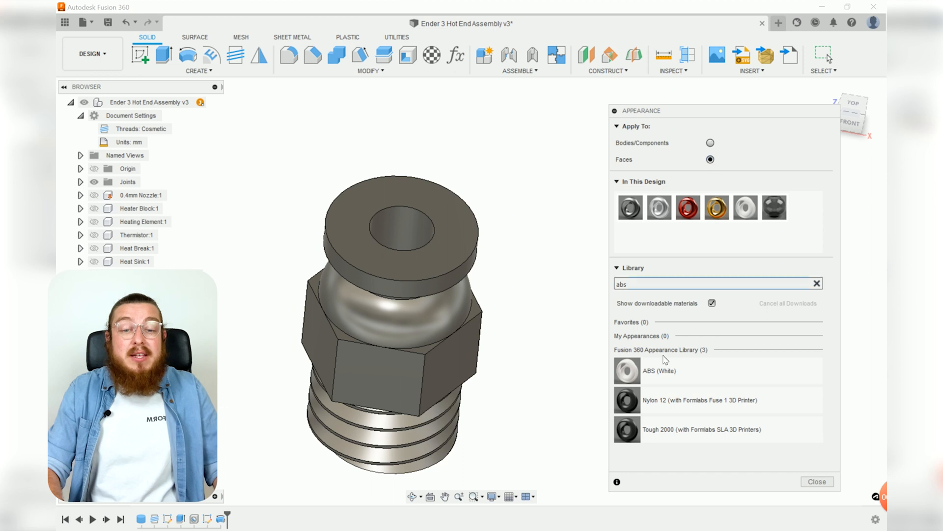
- Apply the ABS (White) appearance to the collar's top face, outer rim, flange underside and neck, and close the appearance settings
{"action": "left_click_drag", "start_coordinate": [674, 372], "coordinate": [448, 261]}
{"action": "middle_click_drag", "start_coordinate": [448, 261], "coordinate": [414, 224], "text": "shift"}
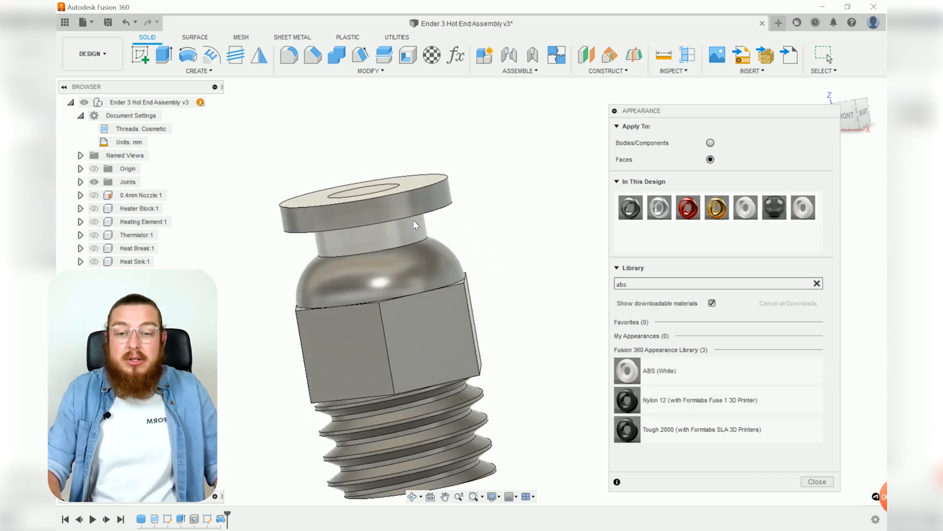
{"action": "scroll", "coordinate": [415, 224], "scroll_direction": "up", "scroll_amount": 5}
{"action": "left_click_drag", "start_coordinate": [671, 377], "coordinate": [421, 187]}
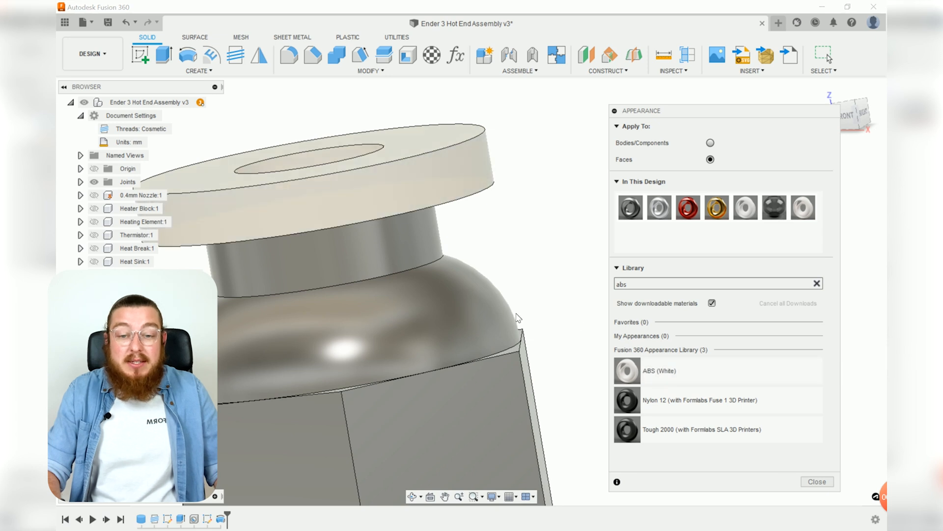
{"action": "middle_click_drag", "start_coordinate": [516, 315], "coordinate": [548, 292], "text": "shift"}
{"action": "left_click_drag", "start_coordinate": [716, 376], "coordinate": [475, 211]}
{"action": "left_click_drag", "start_coordinate": [660, 369], "coordinate": [417, 211]}
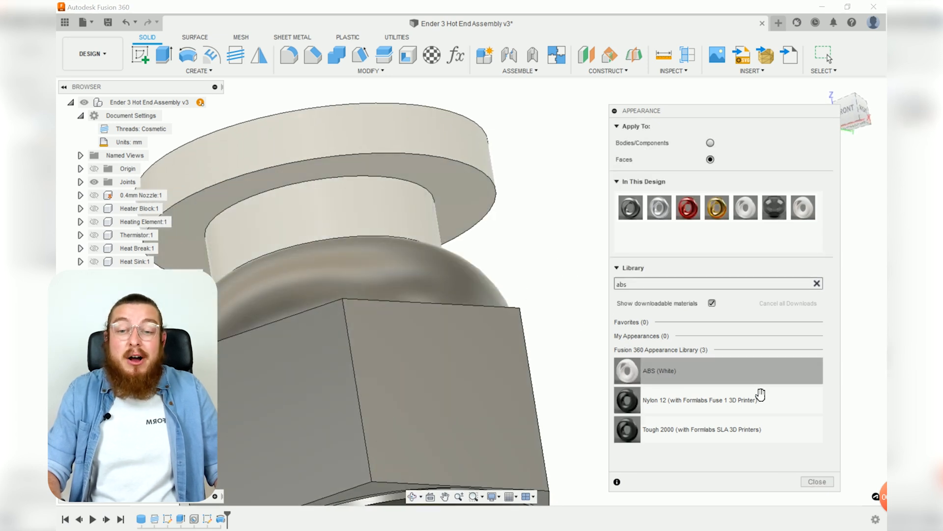
{"action": "left_click", "coordinate": [817, 481]}
- Activate the top-level hot end assembly and show all of its hidden components, from the nozzle to the heat sink
{"action": "middle_click_drag", "start_coordinate": [427, 225], "coordinate": [466, 145], "text": "shift"}
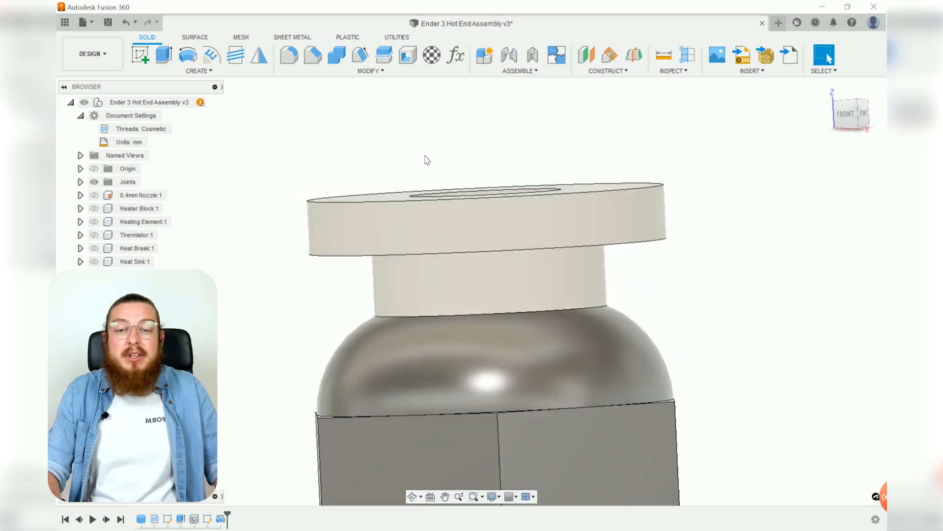
{"action": "scroll", "coordinate": [654, 249], "scroll_direction": "down", "scroll_amount": 5}
{"action": "middle_click_drag", "start_coordinate": [590, 293], "coordinate": [331, 222], "text": "shift"}
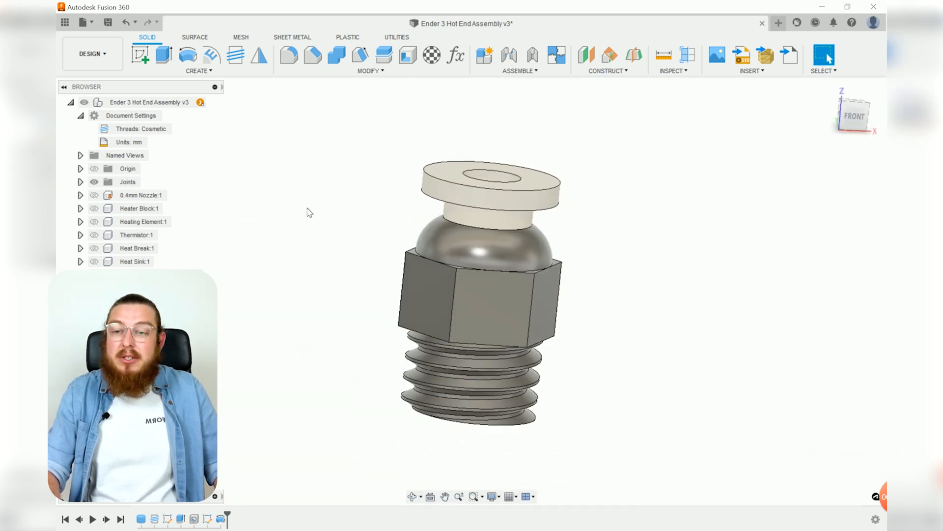
{"action": "left_click", "coordinate": [182, 102]}
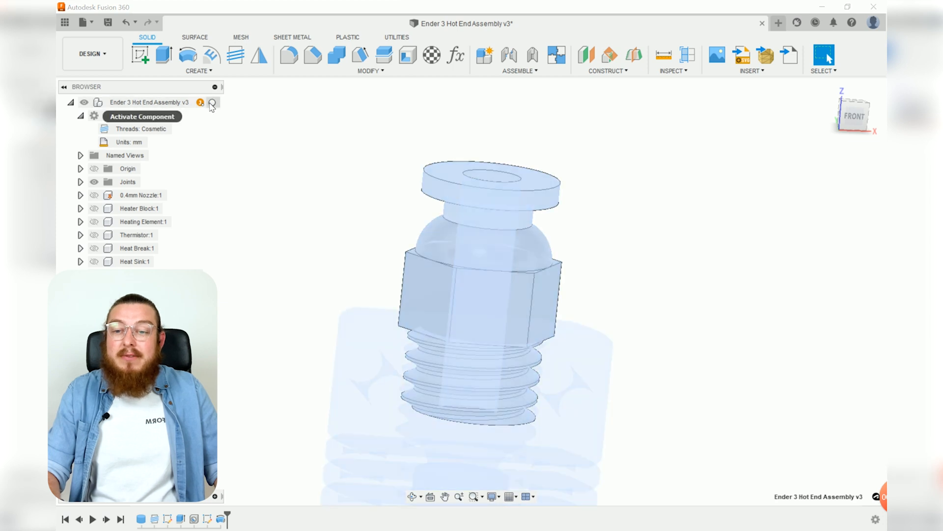
{"action": "left_click", "coordinate": [688, 235]}
{"action": "scroll", "coordinate": [701, 273], "scroll_direction": "down", "scroll_amount": 5}
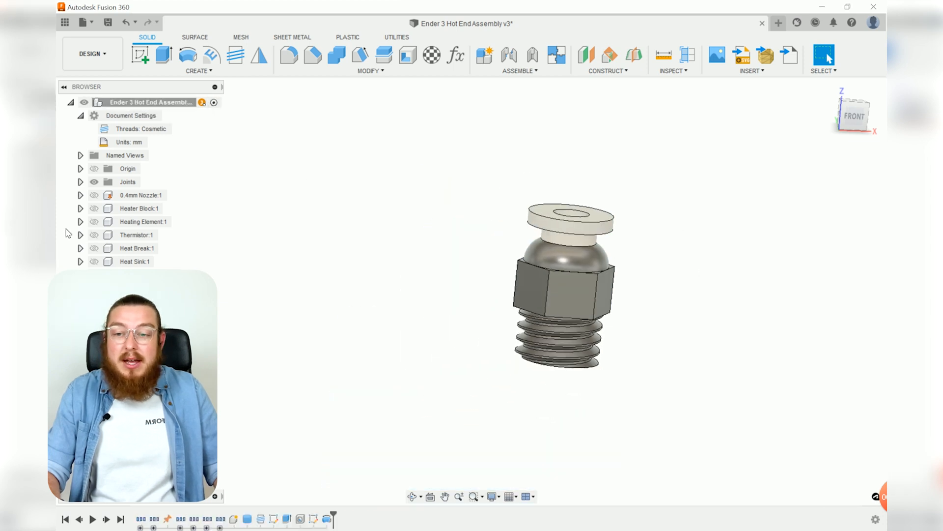
{"action": "left_click", "coordinate": [94, 208]}
{"action": "left_click", "coordinate": [94, 221]}
{"action": "left_click", "coordinate": [94, 235]}
{"action": "left_click", "coordinate": [94, 248]}
{"action": "left_click", "coordinate": [94, 261]}
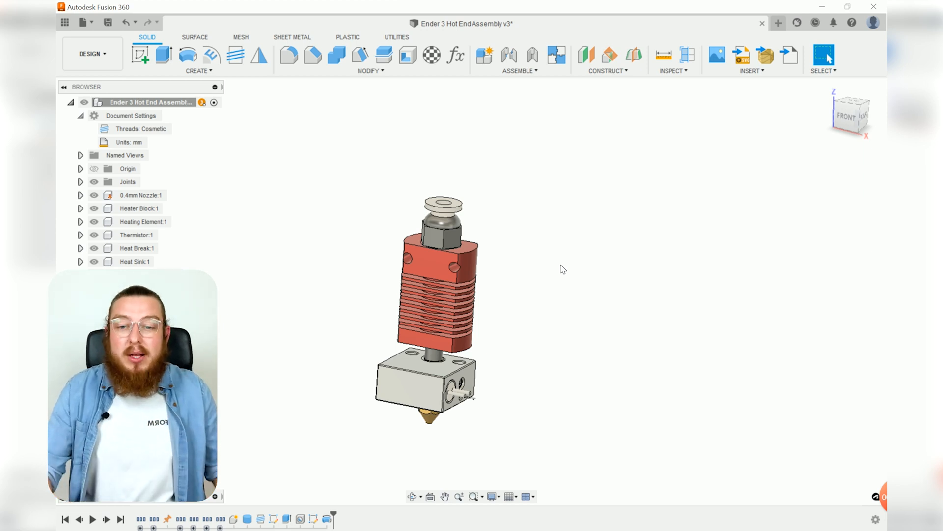
- Create a section analysis through the whole assembly on its central front plane at 0 mm offset, and look at it from the front
{"action": "middle_click_drag", "start_coordinate": [481, 371], "coordinate": [507, 375], "text": "shift"}
{"action": "left_click", "coordinate": [557, 56]}
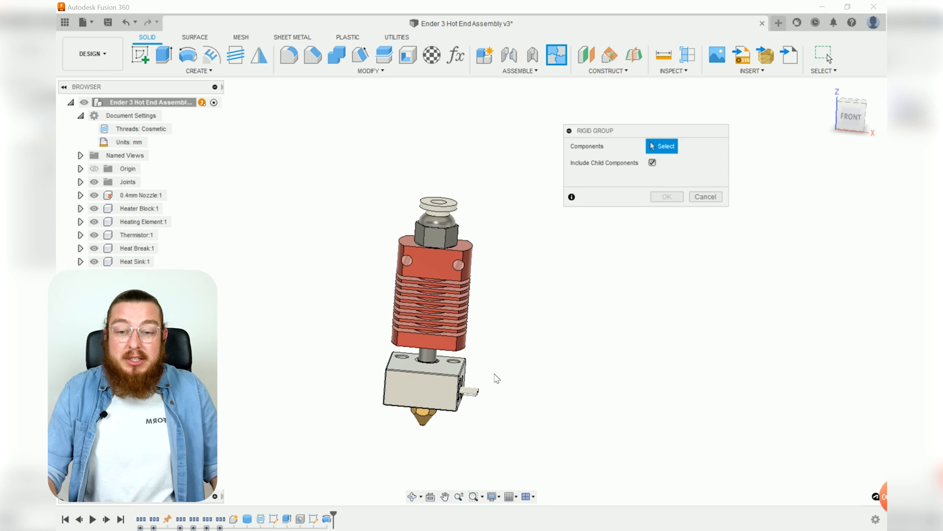
{"action": "left_click", "coordinate": [705, 196]}
{"action": "left_click", "coordinate": [688, 55]}
{"action": "left_click", "coordinate": [492, 405]}
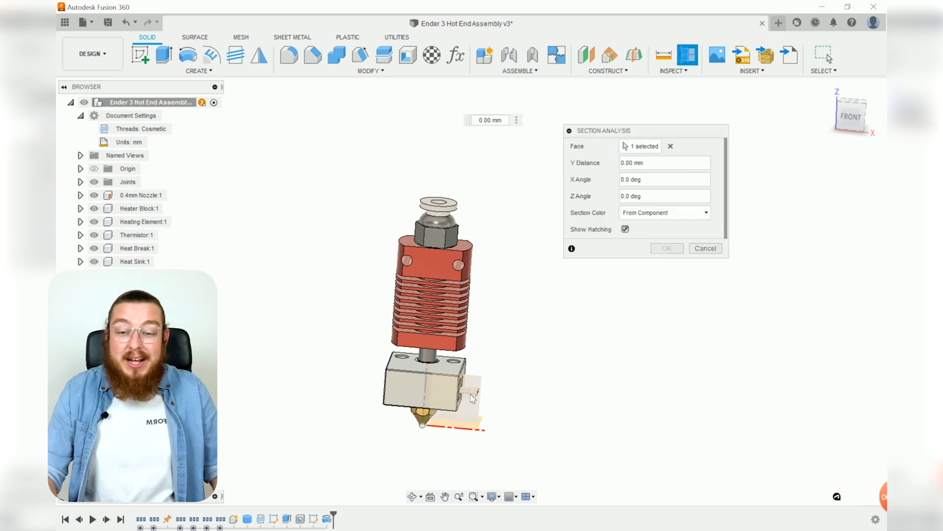
{"action": "left_click", "coordinate": [671, 249]}
{"action": "left_click", "coordinate": [851, 115]}
{"action": "scroll", "coordinate": [500, 348], "scroll_direction": "up", "scroll_amount": 3}
{"action": "scroll", "coordinate": [550, 268], "scroll_direction": "down", "scroll_amount": 2}
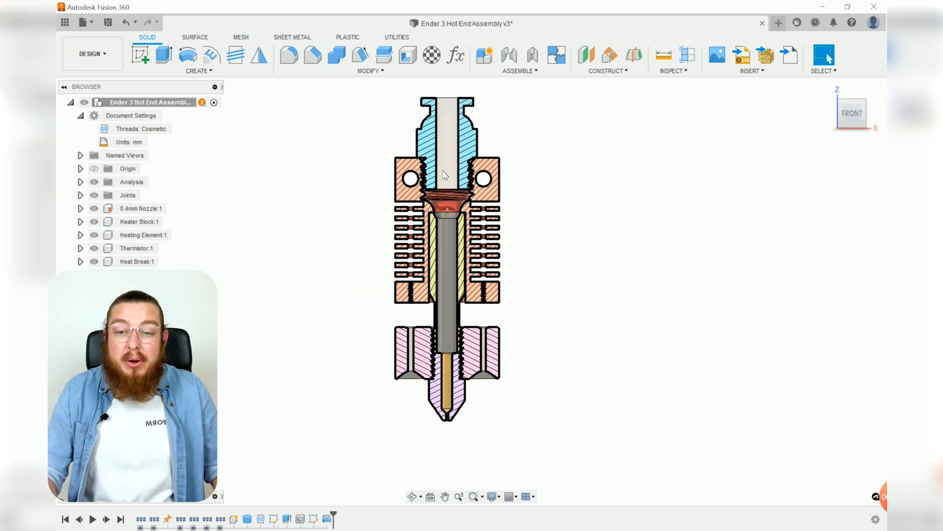
- Examine the sectioned assembly from the heat sink down to the nozzle, especially where the heat break's bore meets the nozzle inside the heater block
{"action": "scroll", "coordinate": [444, 169], "scroll_direction": "up", "scroll_amount": 5}
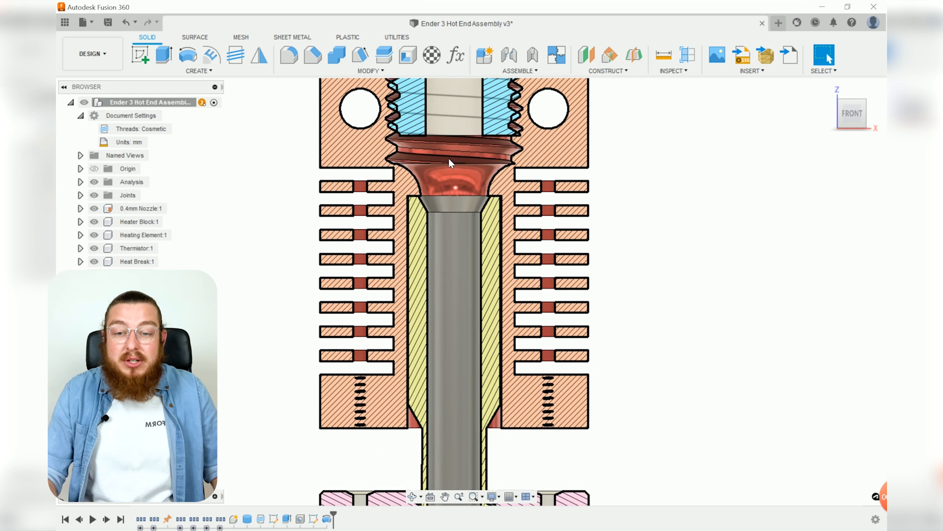
{"action": "middle_click_drag", "start_coordinate": [450, 329], "coordinate": [454, 199]}
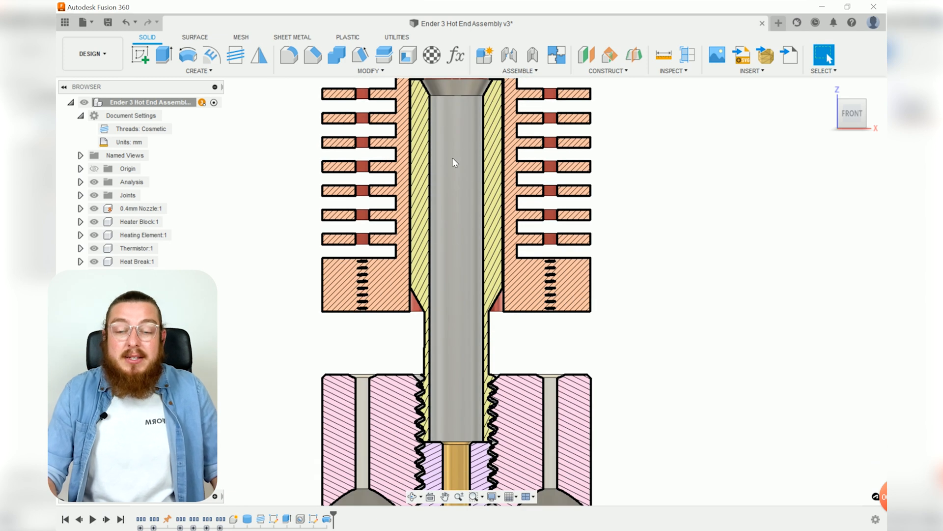
{"action": "middle_click_drag", "start_coordinate": [452, 393], "coordinate": [444, 262]}
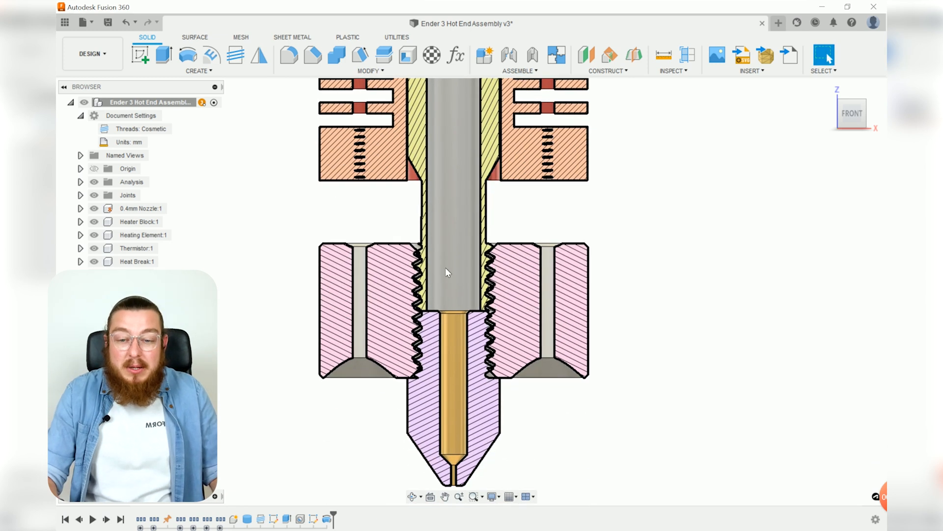
{"action": "scroll", "coordinate": [445, 276], "scroll_direction": "up", "scroll_amount": 5}
{"action": "middle_click_drag", "start_coordinate": [444, 313], "coordinate": [423, 325], "text": "shift"}
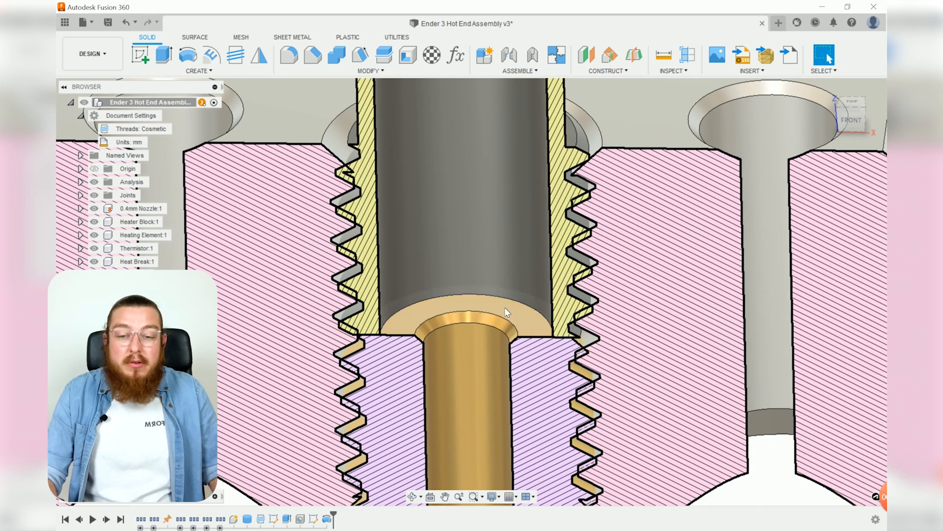
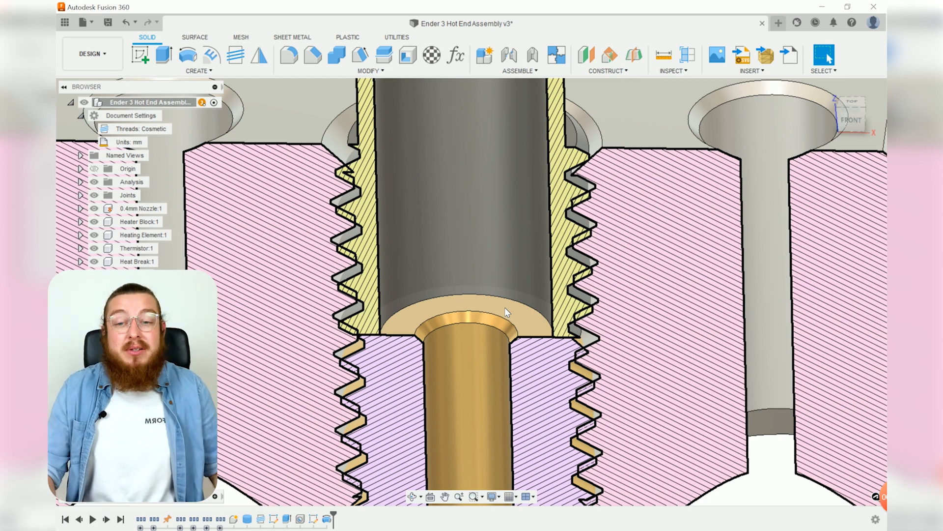
{"action": "scroll", "coordinate": [505, 308], "scroll_direction": "down", "scroll_amount": 5}
{"action": "scroll", "coordinate": [481, 285], "scroll_direction": "down", "scroll_amount": 3}
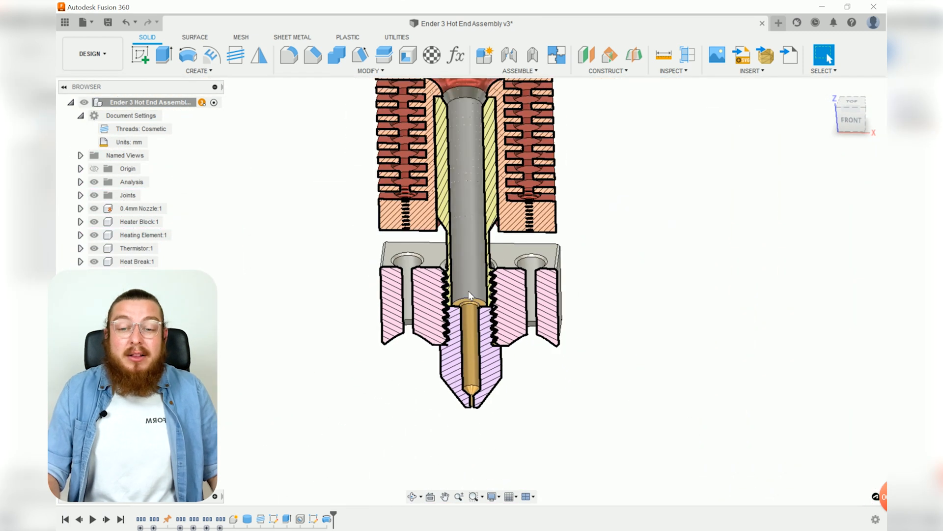
{"action": "scroll", "coordinate": [469, 301], "scroll_direction": "up", "scroll_amount": 8}
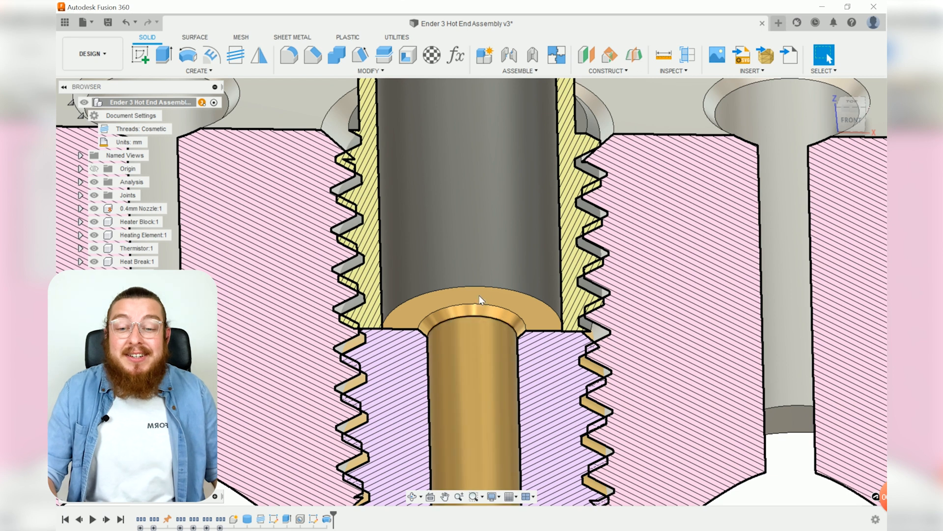
{"action": "scroll", "coordinate": [429, 305], "scroll_direction": "down", "scroll_amount": 3}
{"action": "scroll", "coordinate": [429, 304], "scroll_direction": "down", "scroll_amount": 10}
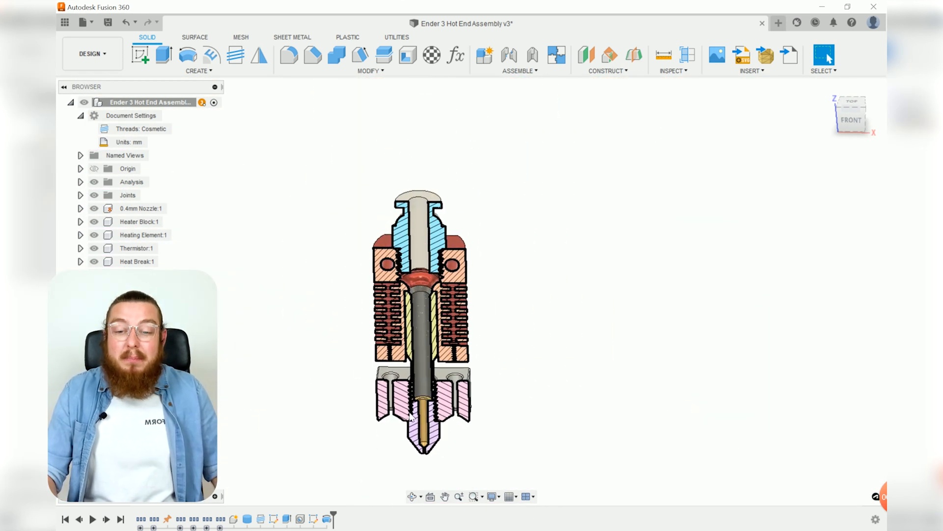
- Create a new internal standard component named PTFE Tube under the top-level assembly and make it active
{"action": "scroll", "coordinate": [502, 96], "scroll_direction": "down", "scroll_amount": 2}
{"action": "middle_click_drag", "start_coordinate": [508, 168], "coordinate": [493, 412]}
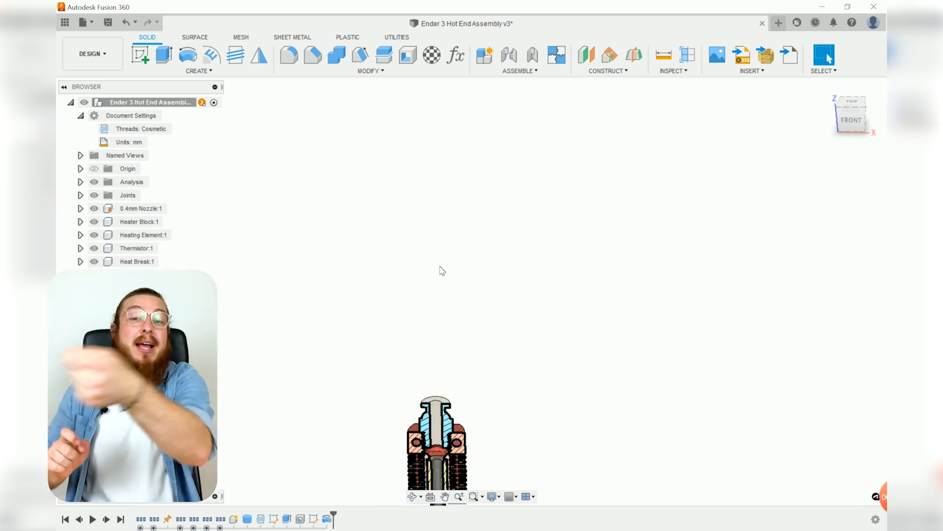
{"action": "scroll", "coordinate": [439, 267], "scroll_direction": "down", "scroll_amount": 2}
{"action": "middle_click_drag", "start_coordinate": [440, 266], "coordinate": [418, 164]}
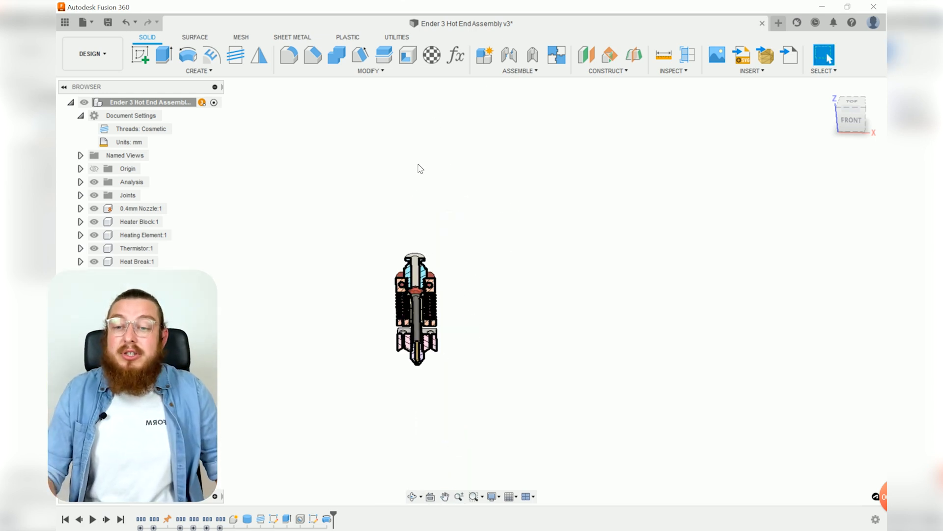
{"action": "left_click", "coordinate": [485, 54]}
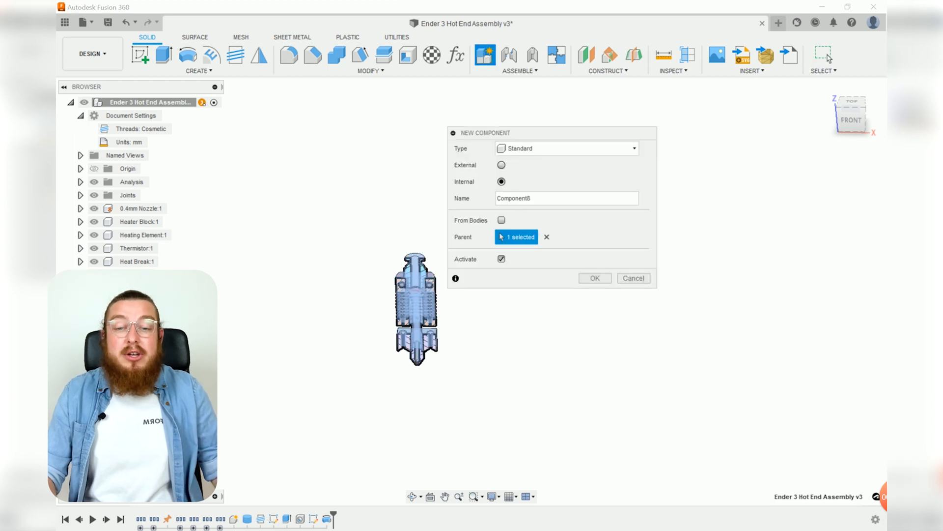
{"action": "type", "text": "PTFE Tube"}
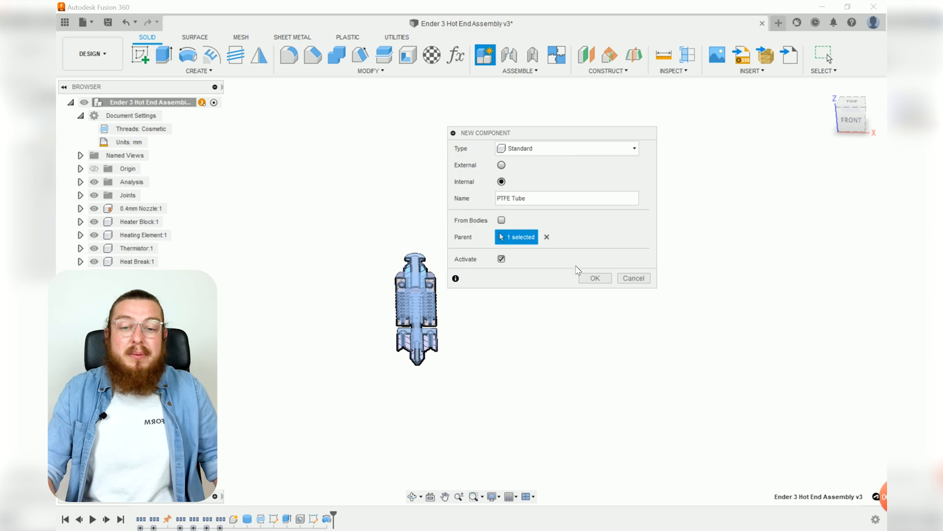
{"action": "left_click", "coordinate": [595, 278]}
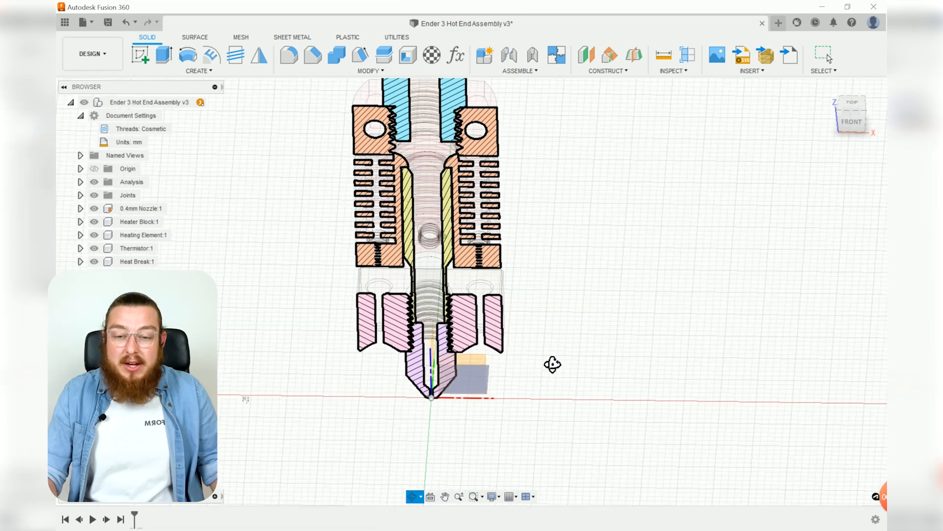
- Hide the heater block, heating element, thermistor, heat break, heat sink and Bowden connector, leaving only the nozzle shown
{"action": "scroll", "coordinate": [428, 374], "scroll_direction": "up", "scroll_amount": 5}
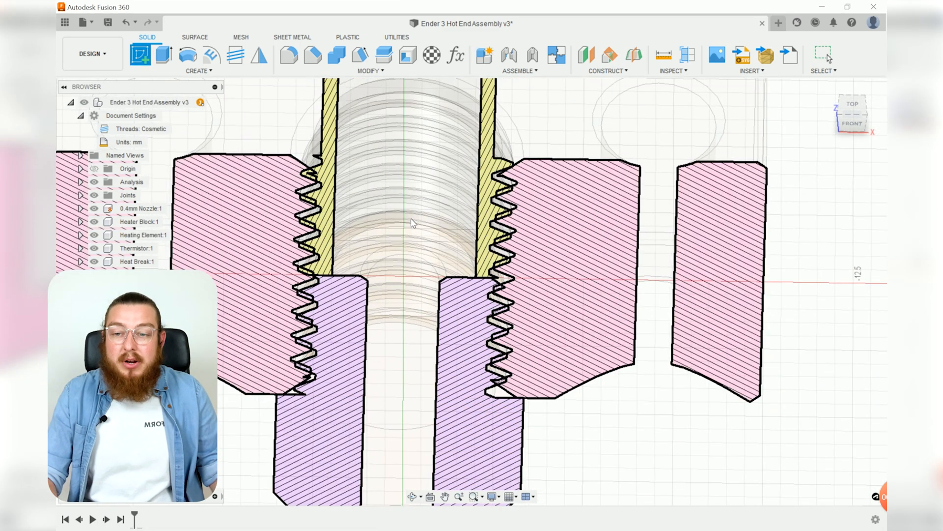
{"action": "scroll", "coordinate": [424, 297], "scroll_direction": "down", "scroll_amount": 6}
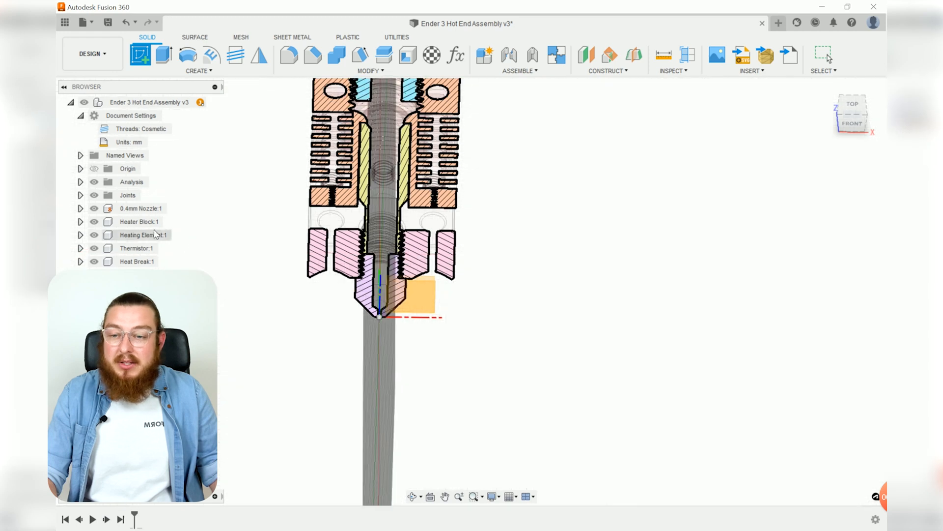
{"action": "left_click", "coordinate": [94, 221]}
{"action": "left_click", "coordinate": [93, 235]}
{"action": "left_click", "coordinate": [94, 248]}
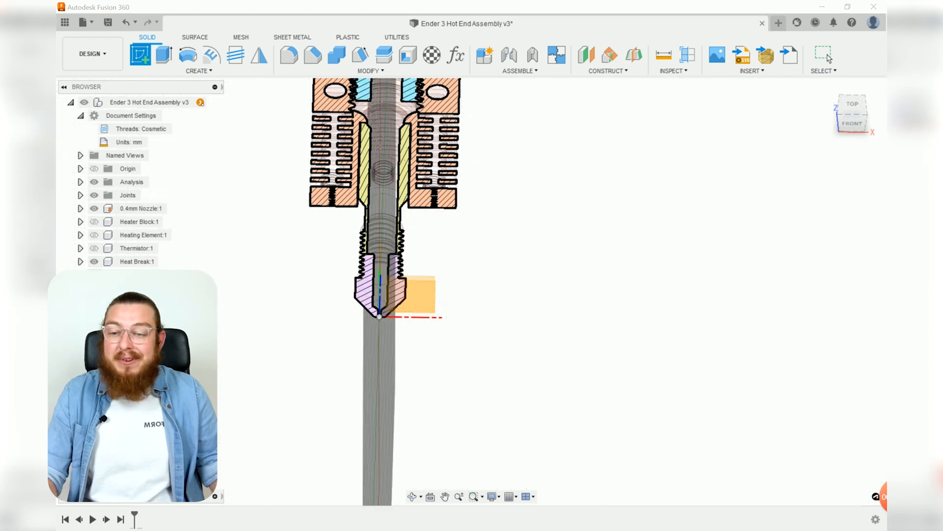
{"action": "left_click", "coordinate": [94, 275]}
{"action": "left_click", "coordinate": [94, 288]}
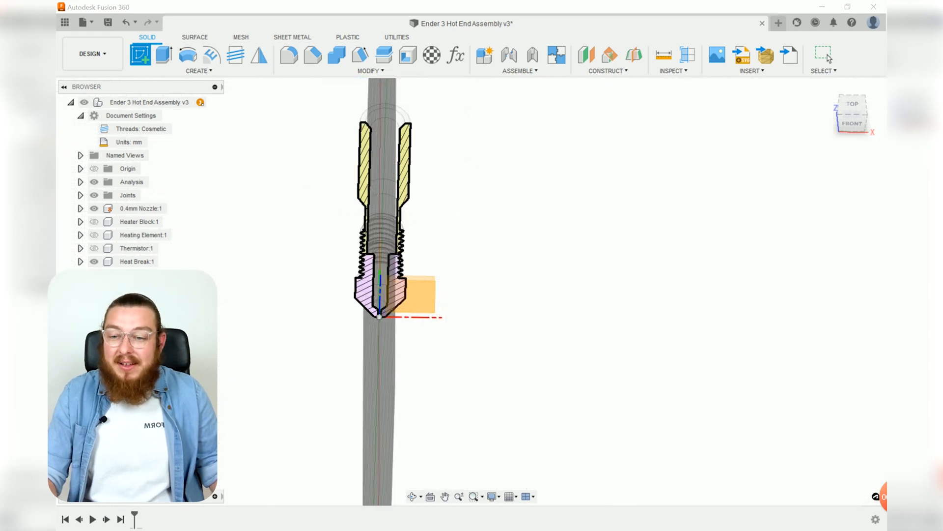
{"action": "left_click", "coordinate": [94, 261]}
- Start a sketch on the nozzle's top face and draw two concentric circles centred on the origin
{"action": "scroll", "coordinate": [391, 235], "scroll_direction": "up", "scroll_amount": 8}
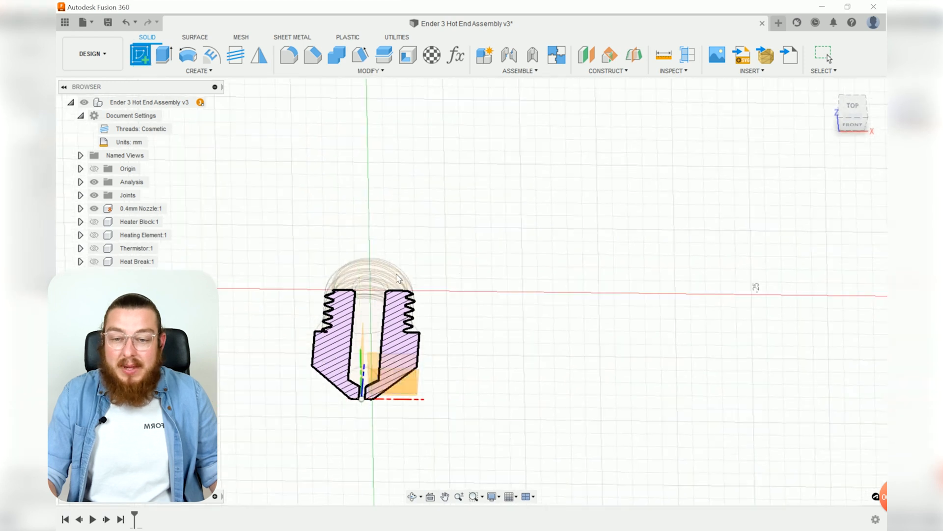
{"action": "left_click", "coordinate": [384, 278]}
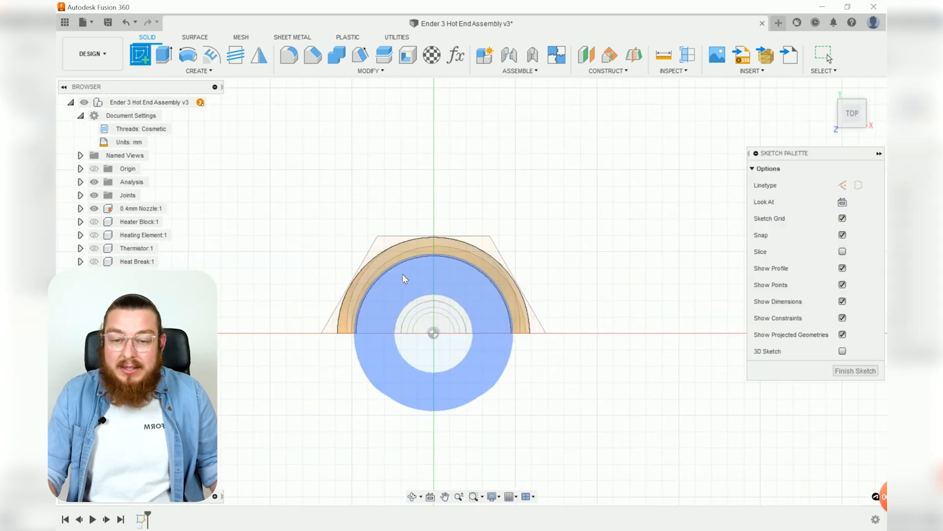
{"action": "key", "text": "c"}
{"action": "left_click", "coordinate": [433, 333]}
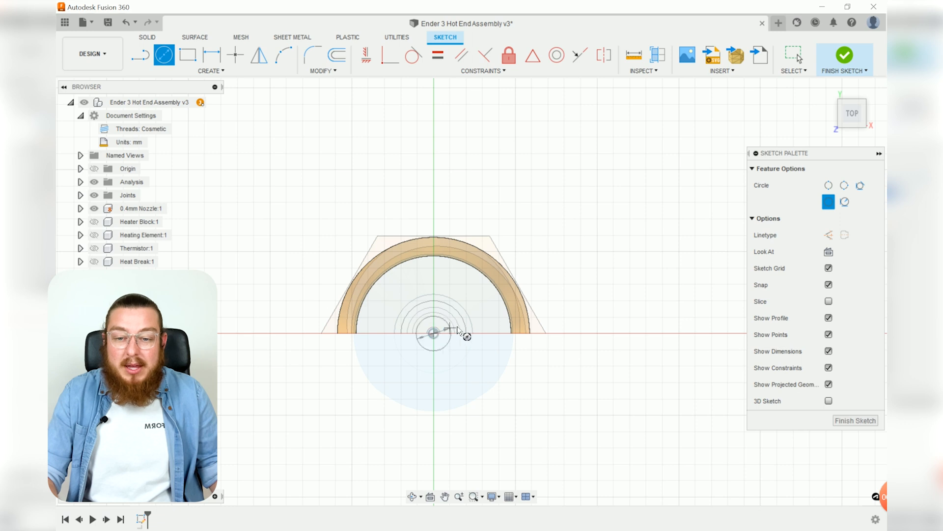
{"action": "left_click", "coordinate": [511, 315]}
{"action": "left_click", "coordinate": [433, 333]}
{"action": "left_click", "coordinate": [484, 314]}
{"action": "key", "text": "Escape"}
- Dimension the outer circle to 4 mm diameter and the inner circle to 2 mm, and finish the sketch
{"action": "key", "text": "d"}
{"action": "left_click", "coordinate": [502, 377]}
{"action": "left_click", "coordinate": [540, 396]}
{"action": "type", "text": "4"}
{"action": "key", "text": "Return"}
{"action": "left_click", "coordinate": [485, 352]}
{"action": "left_click", "coordinate": [551, 366]}
{"action": "type", "text": "2"}
{"action": "key", "text": "Return"}
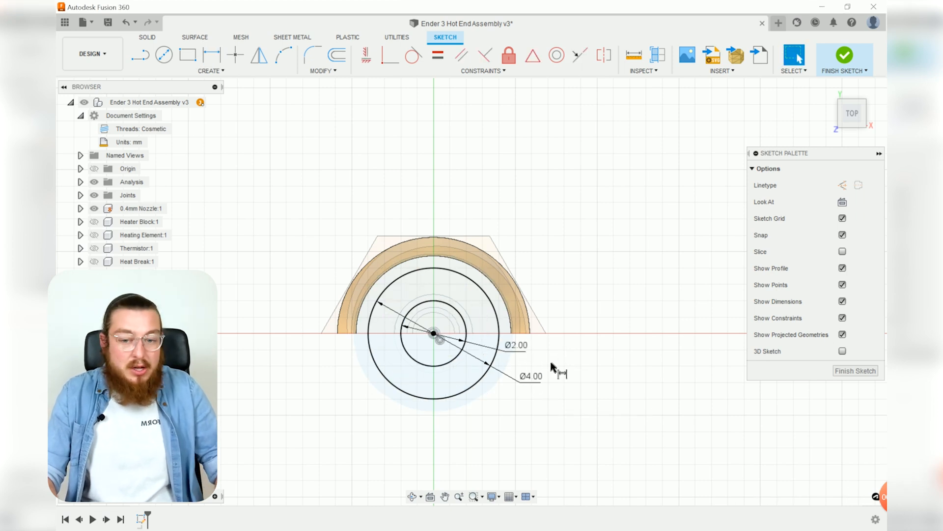
{"action": "left_click", "coordinate": [844, 58]}
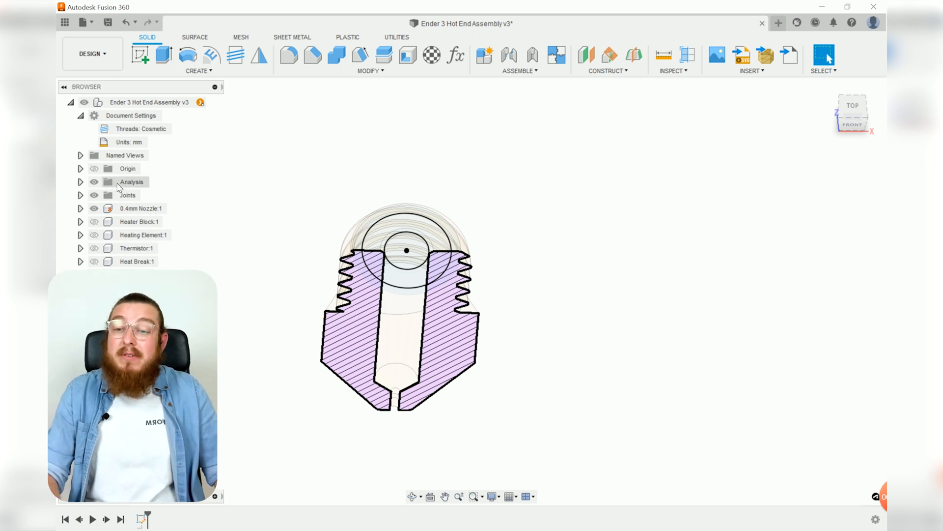
- Turn off the Section1 analysis so the nozzle is no longer cut in half
{"action": "left_click", "coordinate": [80, 181]}
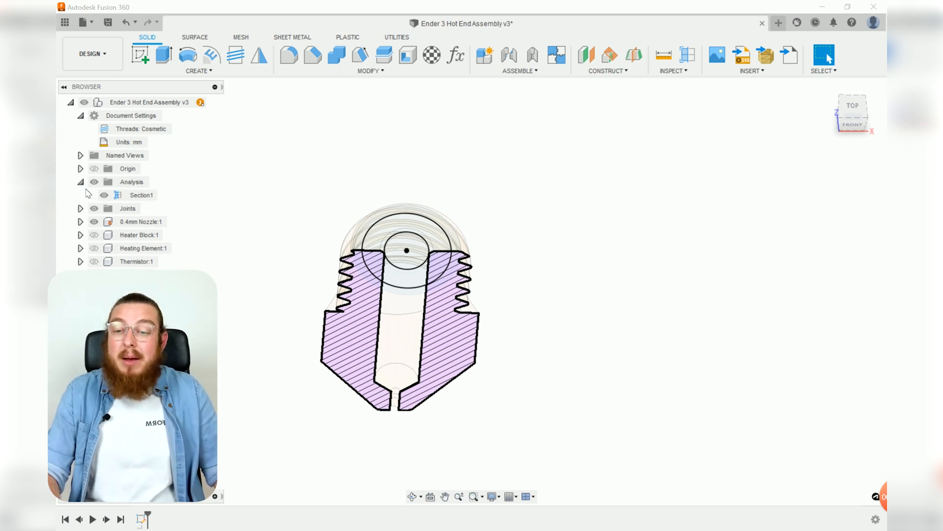
{"action": "left_click", "coordinate": [103, 195]}
{"action": "scroll", "coordinate": [543, 336], "scroll_direction": "down", "scroll_amount": 5}
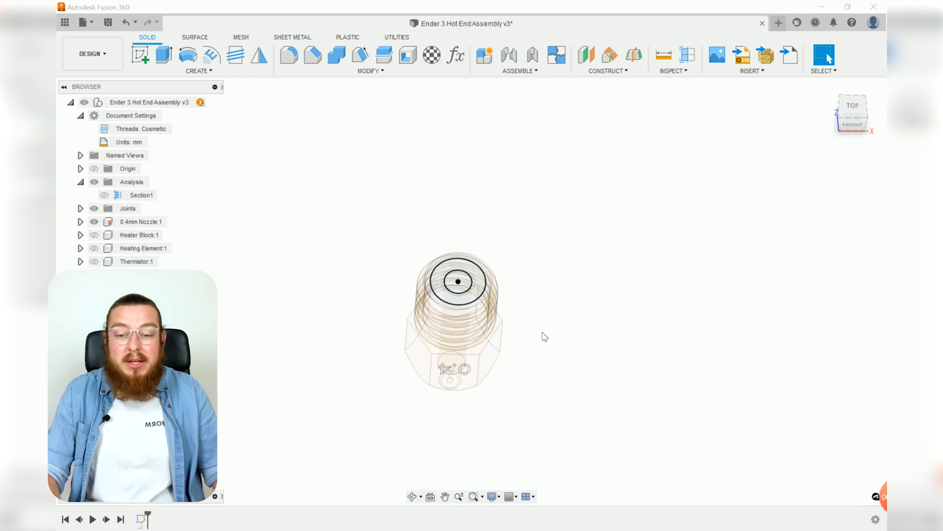
- Start a sketch on the front plane and draw an 80 mm vertical line upward from the circles' centre at the nozzle's top
{"action": "left_click", "coordinate": [140, 55]}
{"action": "middle_click_drag", "start_coordinate": [544, 263], "coordinate": [545, 247], "text": "shift"}
{"action": "left_click", "coordinate": [520, 356]}
{"action": "middle_click_drag", "start_coordinate": [505, 320], "coordinate": [487, 348]}
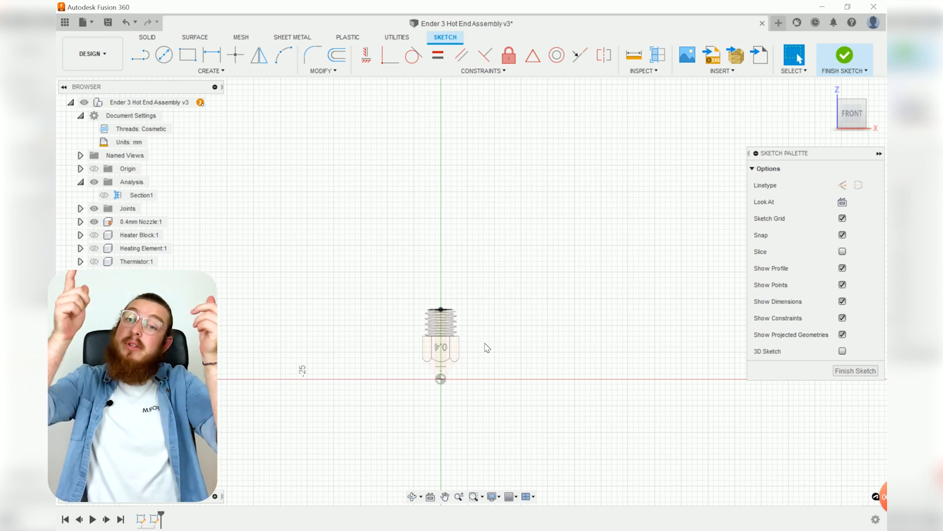
{"action": "key", "text": "l"}
{"action": "left_click", "coordinate": [440, 310]}
{"action": "type", "text": "80"}
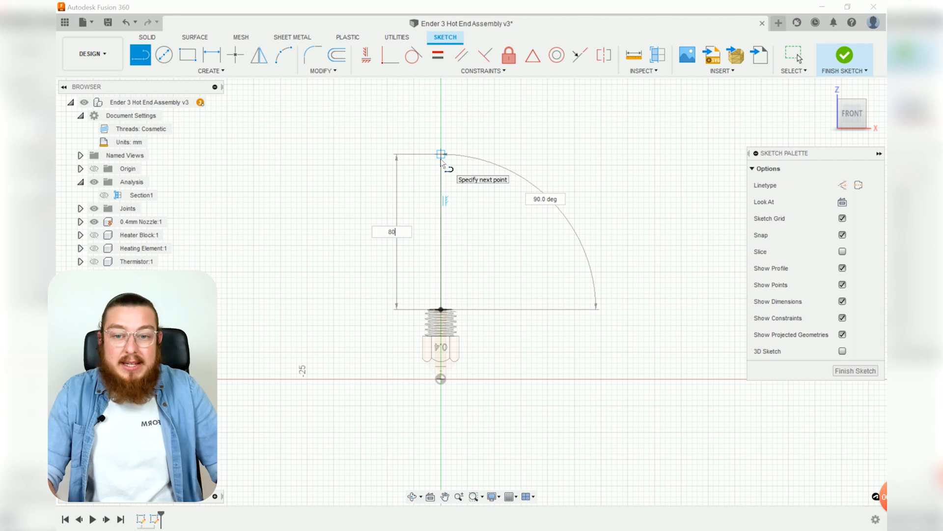
{"action": "key", "text": "Return"}
{"action": "key", "text": "Escape"}
{"action": "scroll", "coordinate": [450, 176], "scroll_direction": "down", "scroll_amount": 5}
{"action": "middle_click_drag", "start_coordinate": [450, 176], "coordinate": [447, 257]}
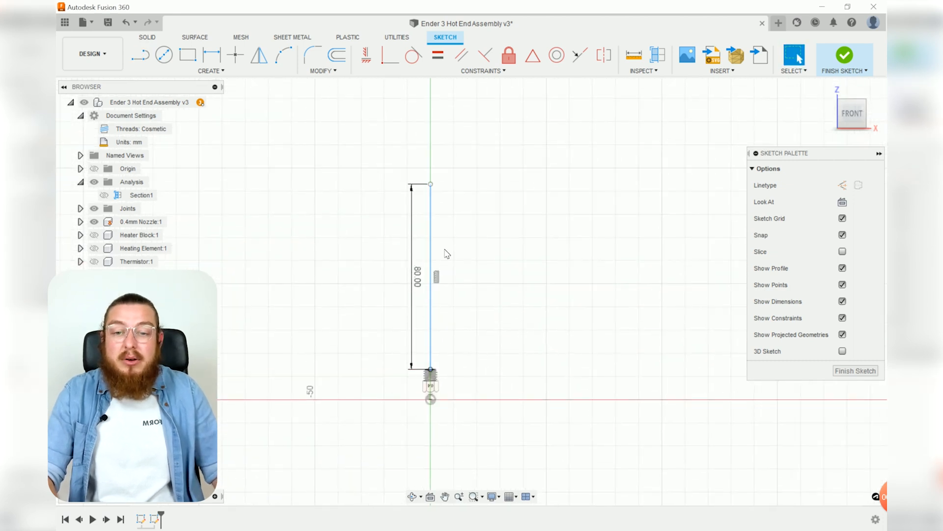
- Draw a three-point arc curving up and to the right from the line's upper end, with a radius of 60 mm
{"action": "left_click", "coordinate": [283, 55]}
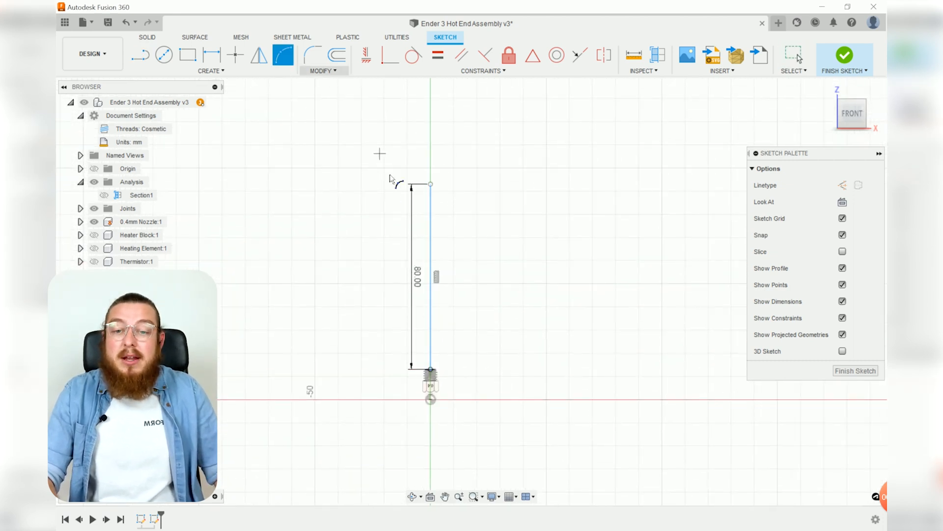
{"action": "left_click", "coordinate": [431, 184]}
{"action": "left_click", "coordinate": [523, 98]}
{"action": "left_click", "coordinate": [464, 109]}
{"action": "key", "text": "Escape"}
{"action": "key", "text": "d"}
{"action": "left_click", "coordinate": [473, 105]}
{"action": "left_click", "coordinate": [484, 131]}
{"action": "type", "text": "60"}
{"action": "key", "text": "Return"}
- Apply a tangent constraint between the 60 mm radius arc and the vertical line
{"action": "scroll", "coordinate": [484, 150], "scroll_direction": "down", "scroll_amount": 3}
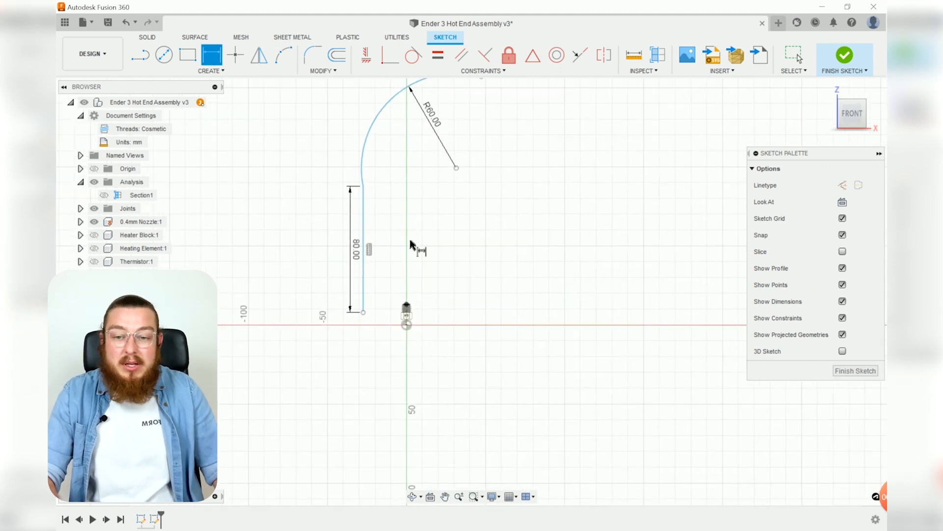
{"action": "scroll", "coordinate": [408, 290], "scroll_direction": "up", "scroll_amount": 2}
{"action": "scroll", "coordinate": [408, 290], "scroll_direction": "down", "scroll_amount": 3}
{"action": "scroll", "coordinate": [452, 211], "scroll_direction": "up", "scroll_amount": 2}
{"action": "left_click", "coordinate": [413, 55]}
{"action": "left_click", "coordinate": [379, 219]}
{"action": "left_click", "coordinate": [377, 270]}
{"action": "key", "text": "Escape"}
- Make the vertical line's lower endpoint coincident with the circles' centre point at the nozzle's top
{"action": "middle_click_drag", "start_coordinate": [458, 314], "coordinate": [456, 239]}
{"action": "scroll", "coordinate": [391, 295], "scroll_direction": "up", "scroll_amount": 4}
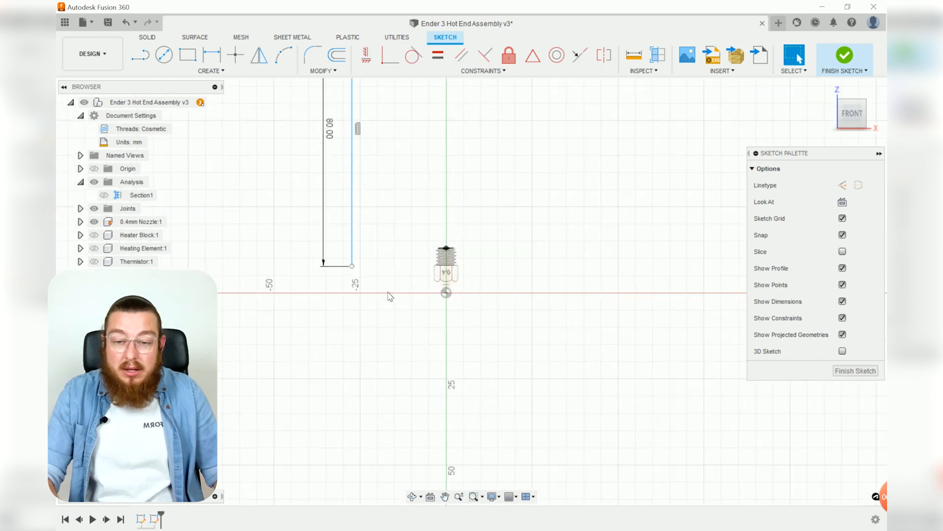
{"action": "scroll", "coordinate": [331, 280], "scroll_direction": "up", "scroll_amount": 2}
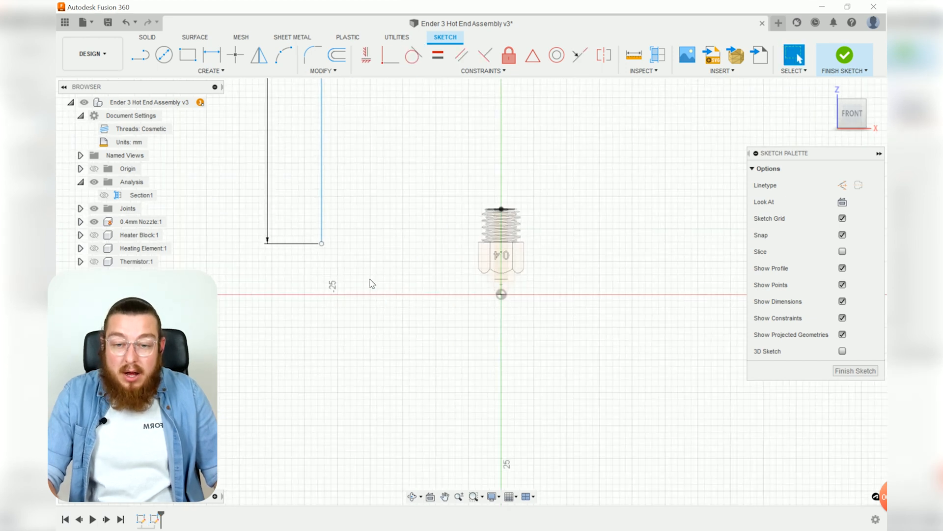
{"action": "left_click", "coordinate": [322, 243]}
{"action": "scroll", "coordinate": [512, 183], "scroll_direction": "up", "scroll_amount": 3}
{"action": "left_click", "coordinate": [486, 250]}
{"action": "left_click", "coordinate": [390, 55]}
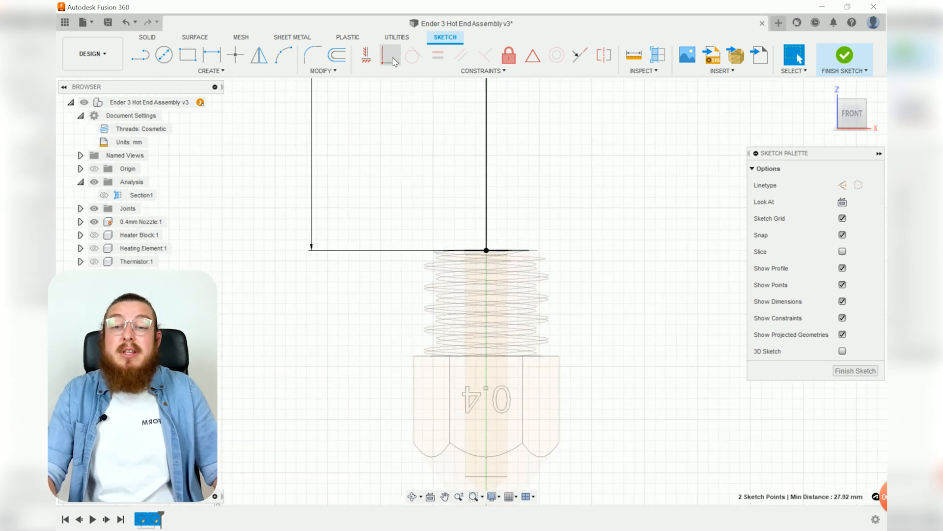
- Shorten the arc by moving its free endpoint to about X 41, Z 150 mm, and fix that point in place
{"action": "scroll", "coordinate": [491, 187], "scroll_direction": "down", "scroll_amount": 3}
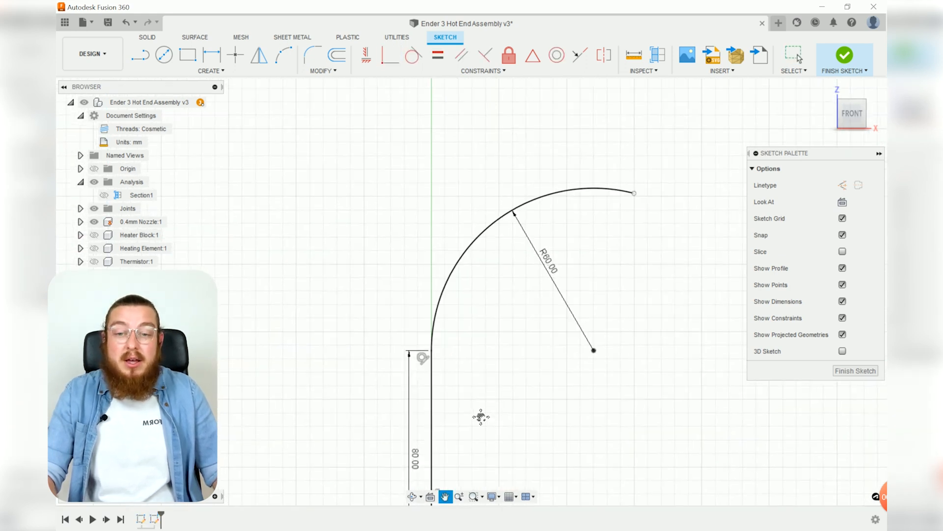
{"action": "key", "text": "Escape"}
{"action": "mouse_move", "coordinate": [634, 194]}
{"action": "left_mouse_down"}
{"action": "mouse_move", "coordinate": [615, 178]}
{"action": "mouse_move", "coordinate": [529, 189]}
{"action": "mouse_move", "coordinate": [486, 246]}
{"action": "mouse_move", "coordinate": [567, 219]}
{"action": "left_mouse_up"}
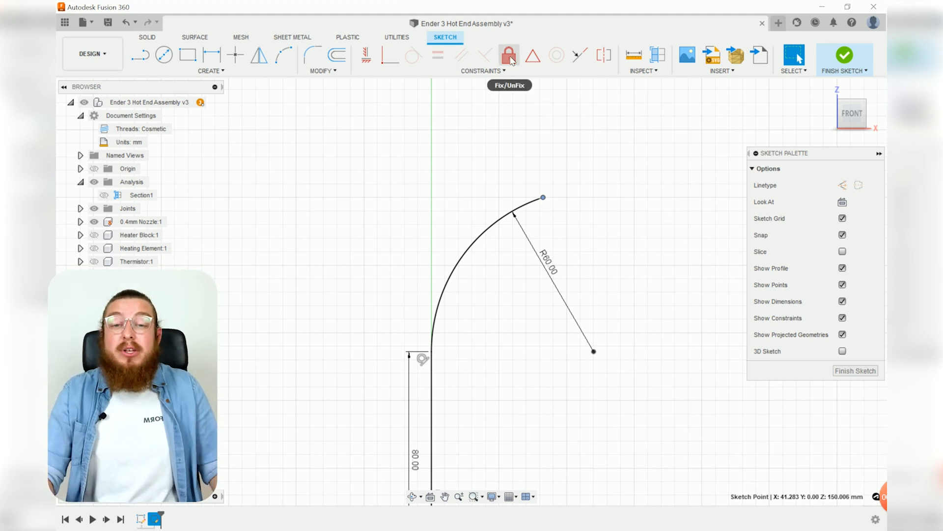
{"action": "left_click", "coordinate": [509, 55]}
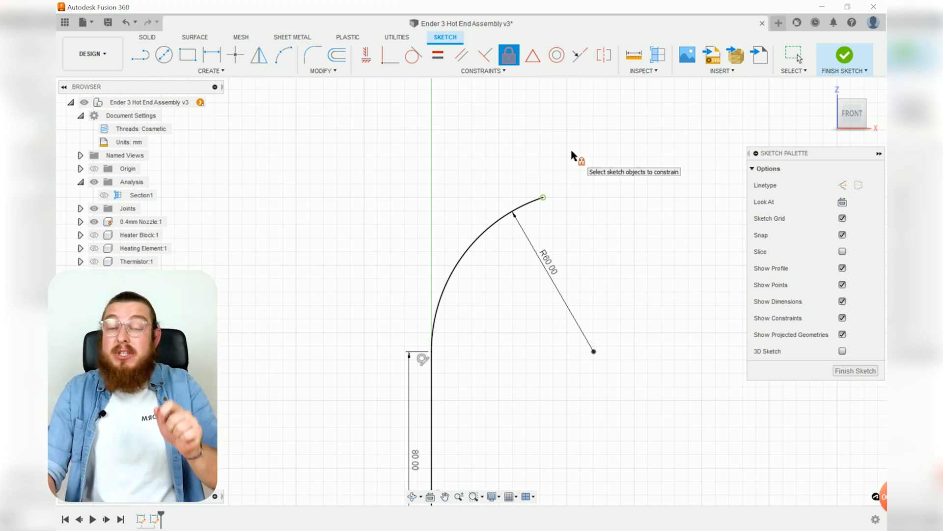
- Finish the curved path sketch and hide the 0.4mm Nozzle component to expose the concentric circle profile
{"action": "key", "text": "Escape"}
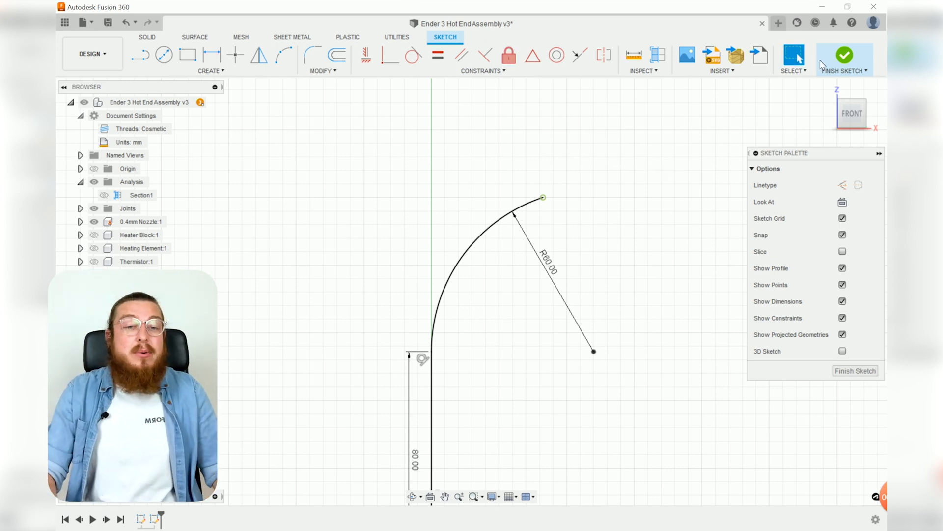
{"action": "left_click", "coordinate": [845, 57]}
{"action": "middle_click_drag", "start_coordinate": [616, 206], "coordinate": [452, 273], "text": "shift"}
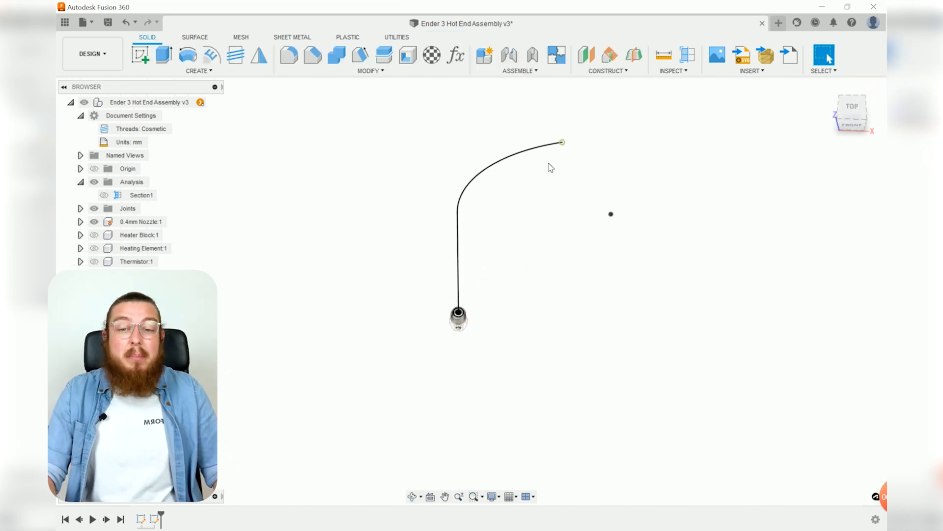
{"action": "scroll", "coordinate": [474, 318], "scroll_direction": "up", "scroll_amount": 5}
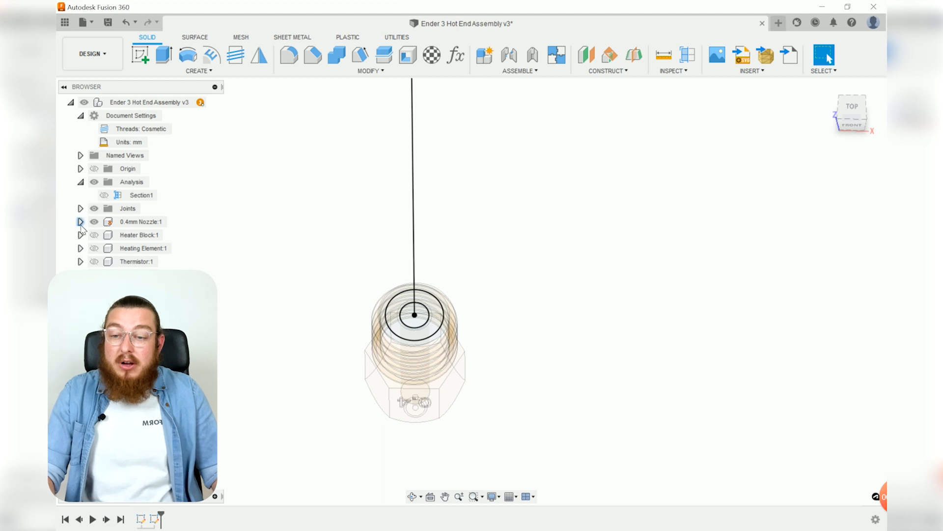
{"action": "left_click", "coordinate": [81, 222]}
{"action": "left_click", "coordinate": [94, 222]}
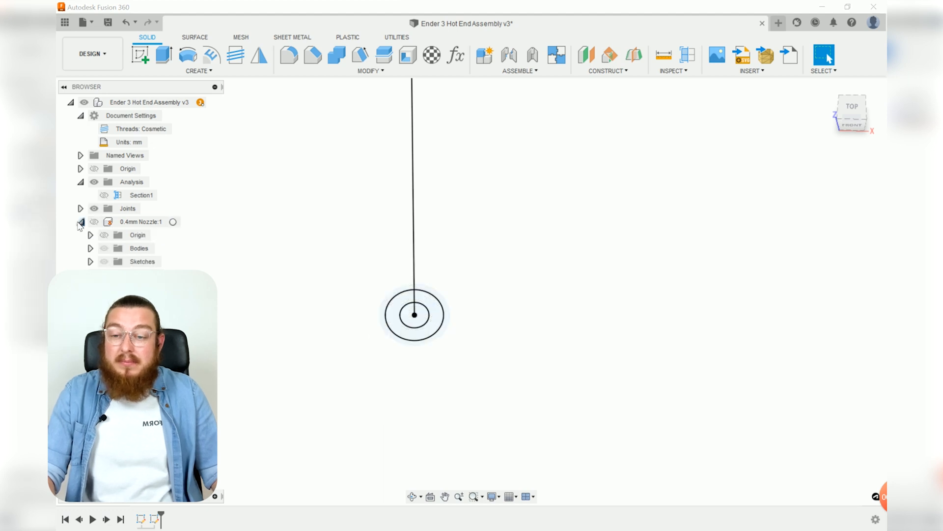
{"action": "left_click", "coordinate": [81, 221]}
- Start a single-path Sweep using the ring area between the two concentric circles as the profile
{"action": "left_click", "coordinate": [191, 72]}
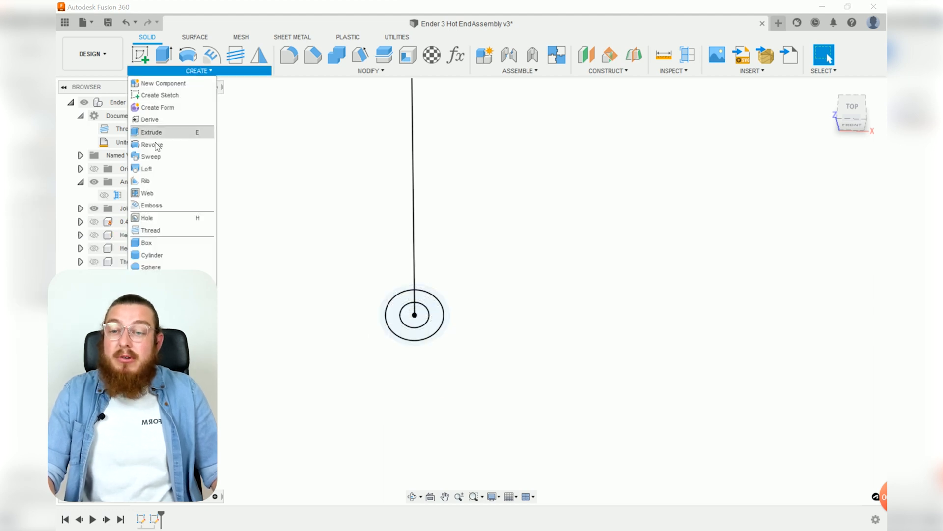
{"action": "left_click", "coordinate": [148, 155]}
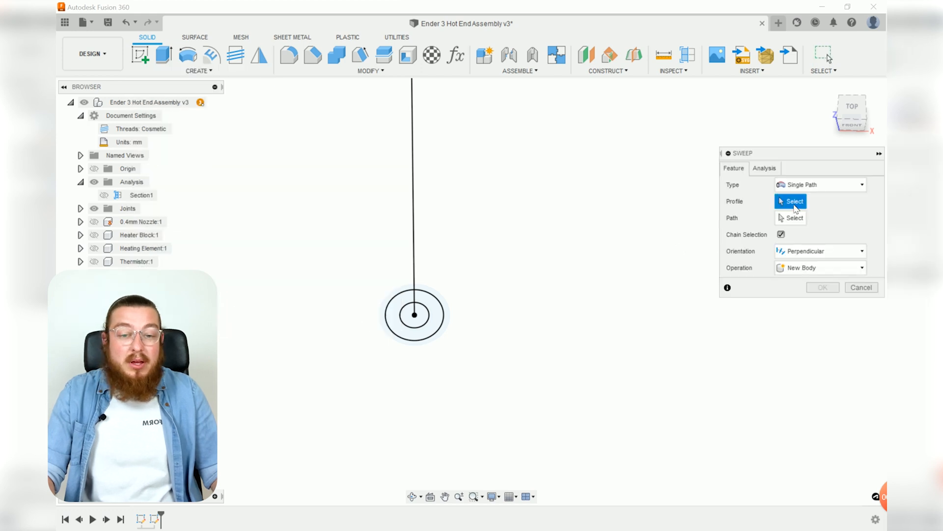
{"action": "scroll", "coordinate": [453, 335], "scroll_direction": "up", "scroll_amount": 2}
{"action": "left_click", "coordinate": [433, 322]}
{"action": "scroll", "coordinate": [434, 314], "scroll_direction": "up", "scroll_amount": 3}
{"action": "left_click", "coordinate": [425, 306]}
{"action": "scroll", "coordinate": [520, 287], "scroll_direction": "down", "scroll_amount": 3}
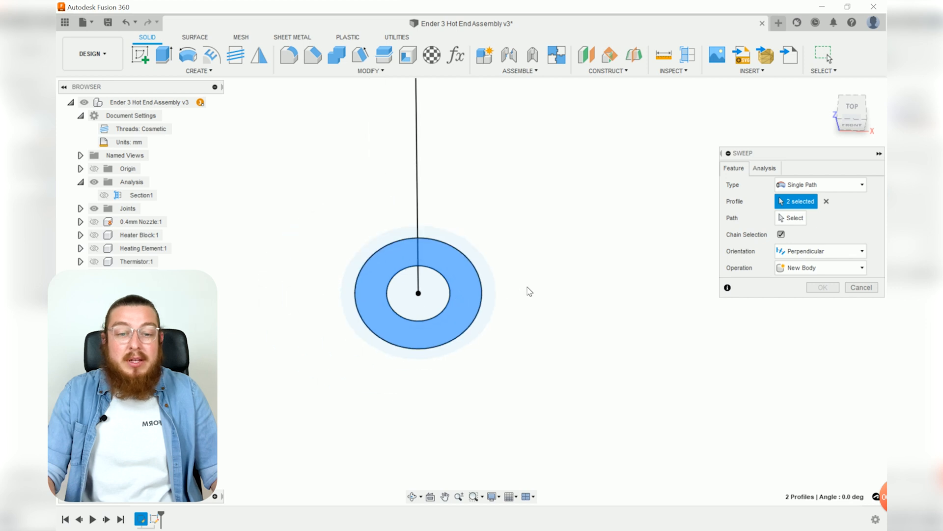
- Sweep the ring along the chained vertical line and arc as a new body with distance 1.00 and perpendicular orientation
{"action": "left_click", "coordinate": [800, 217]}
{"action": "scroll", "coordinate": [507, 190], "scroll_direction": "down", "scroll_amount": 3}
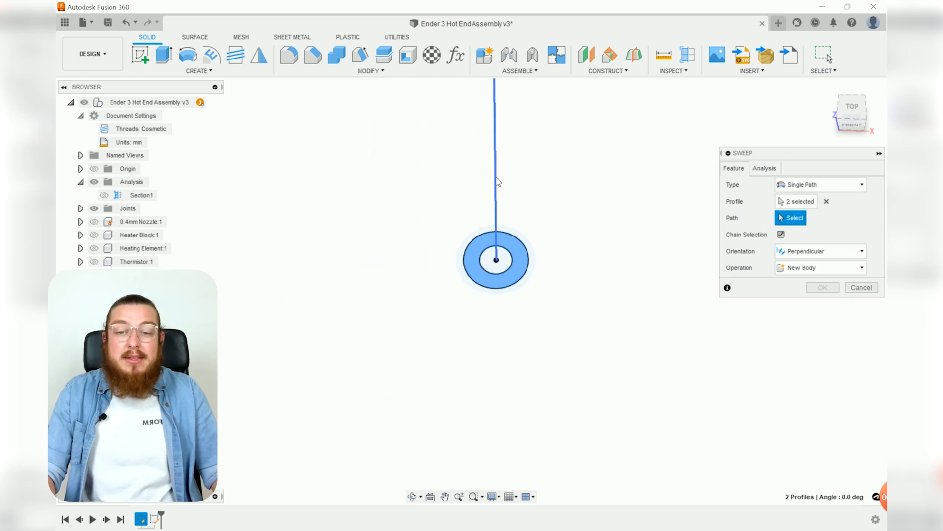
{"action": "left_click", "coordinate": [497, 181]}
{"action": "middle_click_drag", "start_coordinate": [510, 242], "coordinate": [446, 441]}
{"action": "middle_click_drag", "start_coordinate": [470, 166], "coordinate": [441, 444]}
{"action": "scroll", "coordinate": [469, 336], "scroll_direction": "down", "scroll_amount": 2}
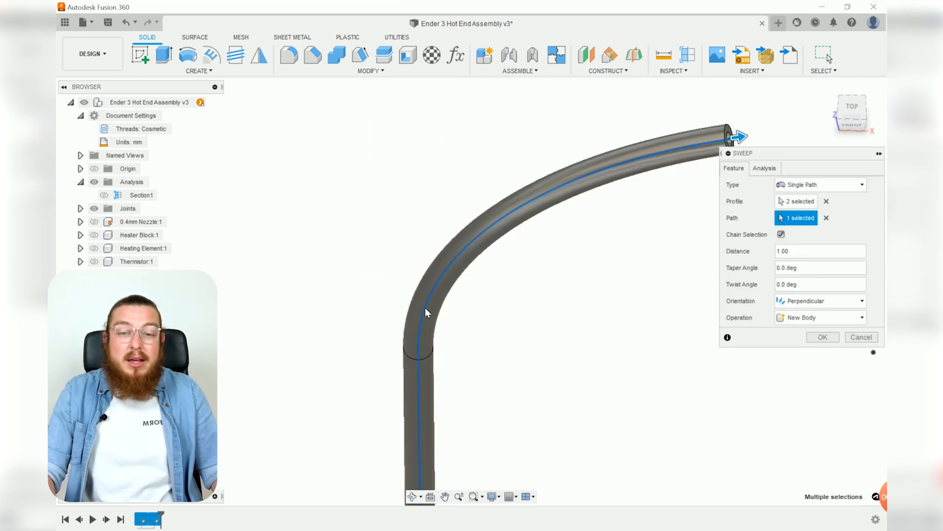
{"action": "middle_click_drag", "start_coordinate": [656, 185], "coordinate": [488, 278]}
{"action": "middle_click_drag", "start_coordinate": [553, 279], "coordinate": [486, 289], "text": "shift"}
{"action": "scroll", "coordinate": [536, 227], "scroll_direction": "up", "scroll_amount": 6}
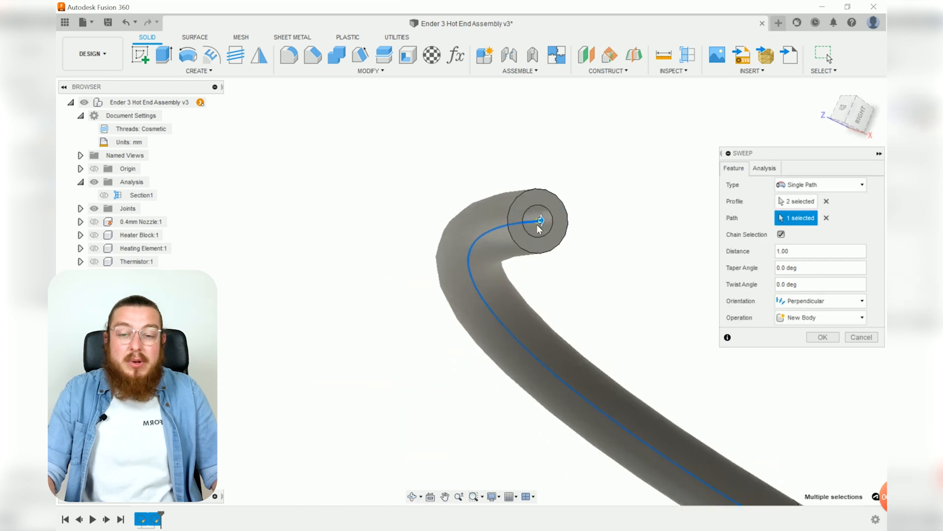
{"action": "scroll", "coordinate": [516, 227], "scroll_direction": "down", "scroll_amount": 7}
{"action": "middle_click_drag", "start_coordinate": [544, 340], "coordinate": [569, 305], "text": "shift"}
{"action": "scroll", "coordinate": [601, 322], "scroll_direction": "down", "scroll_amount": 4}
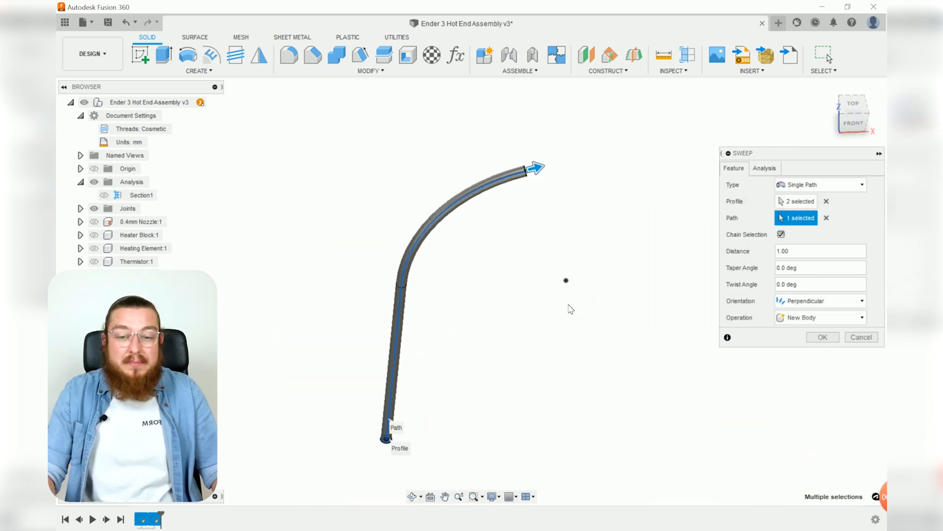
{"action": "left_click", "coordinate": [823, 338]}
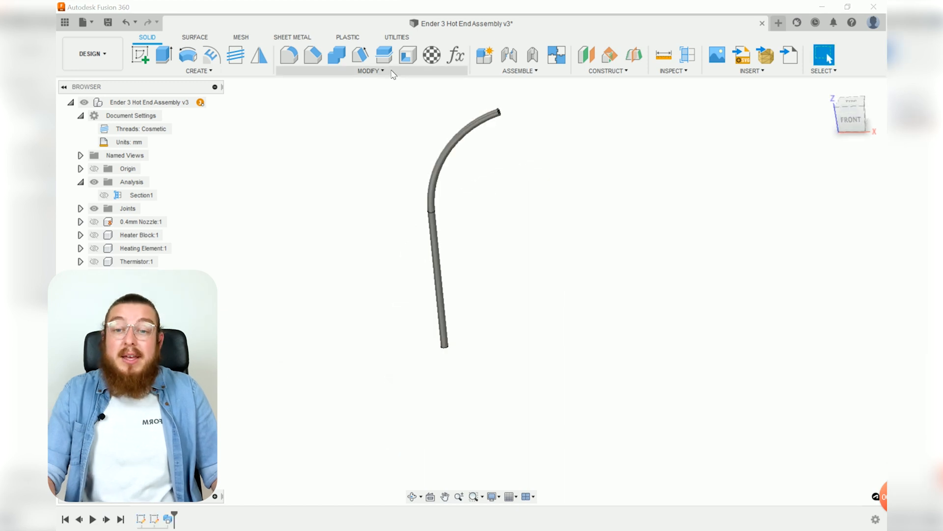
- Apply the PTFE physical material from the Plastic category of the Fusion 360 Material Library to the swept tube
{"action": "left_click", "coordinate": [369, 71]}
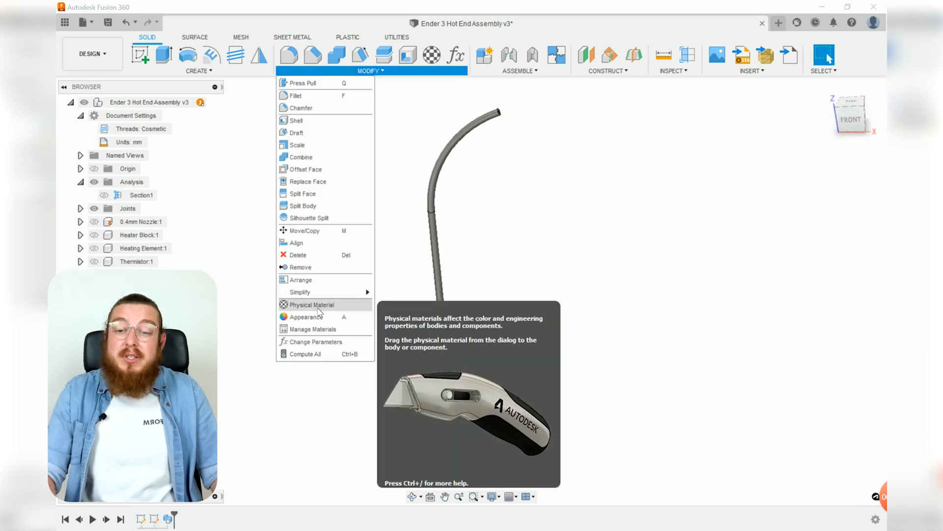
{"action": "left_click", "coordinate": [318, 308]}
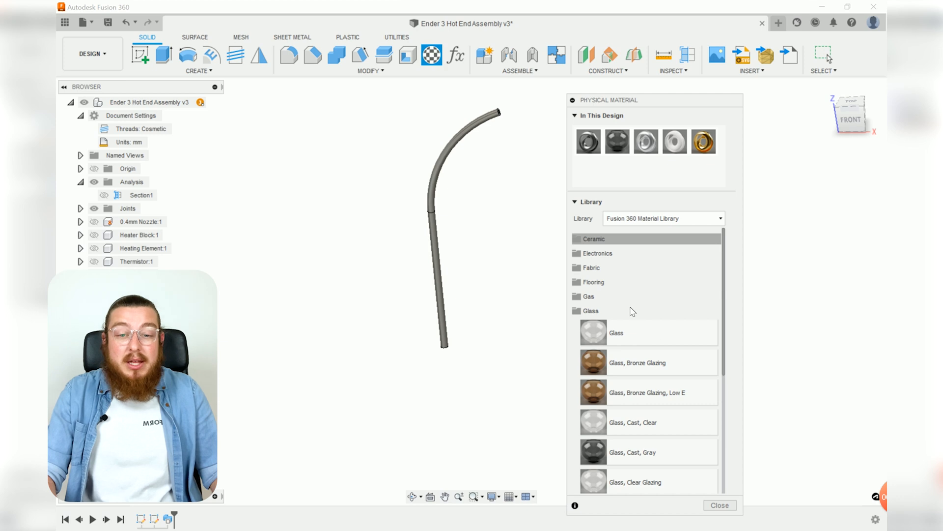
{"action": "left_click", "coordinate": [614, 312]}
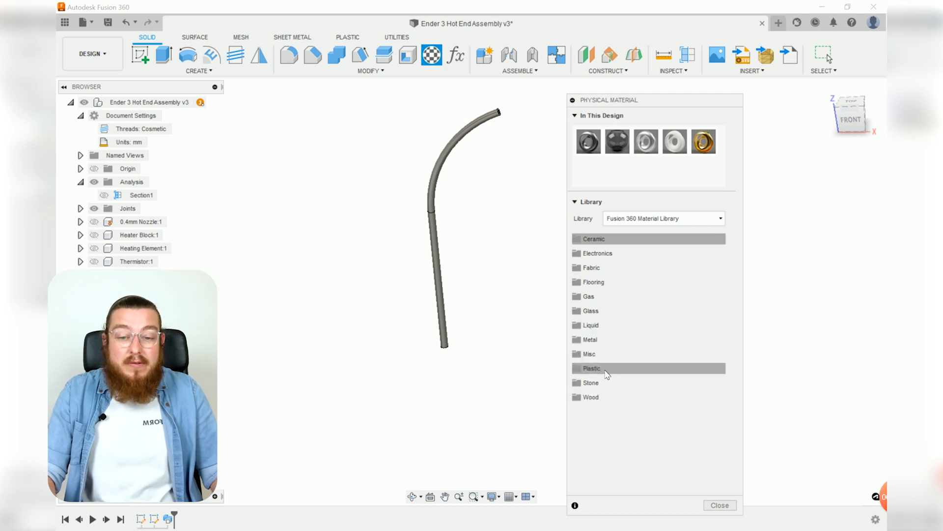
{"action": "left_click", "coordinate": [634, 367]}
{"action": "scroll", "coordinate": [636, 361], "scroll_direction": "down", "scroll_amount": 15}
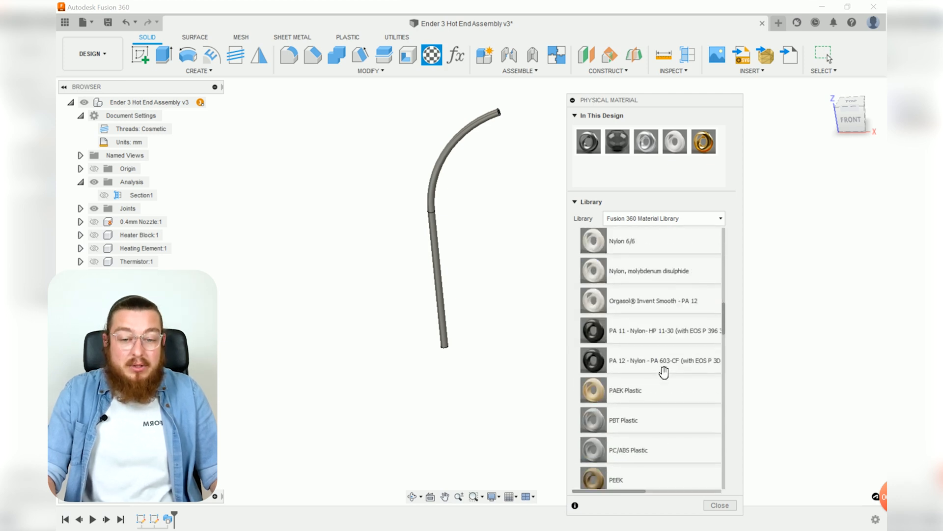
{"action": "scroll", "coordinate": [644, 421], "scroll_direction": "down", "scroll_amount": 1}
{"action": "left_click_drag", "start_coordinate": [649, 435], "coordinate": [456, 195]}
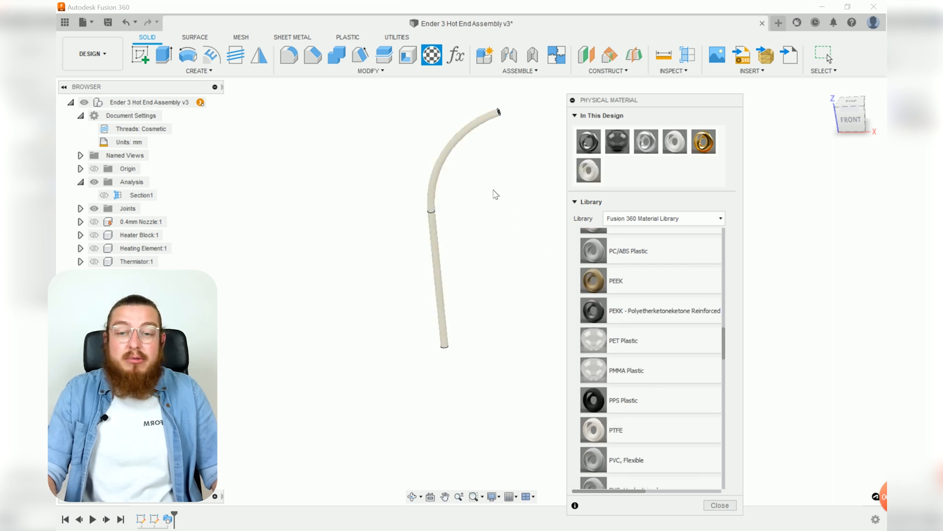
{"action": "middle_click_drag", "start_coordinate": [479, 215], "coordinate": [469, 274]}
{"action": "scroll", "coordinate": [432, 279], "scroll_direction": "up", "scroll_amount": 4}
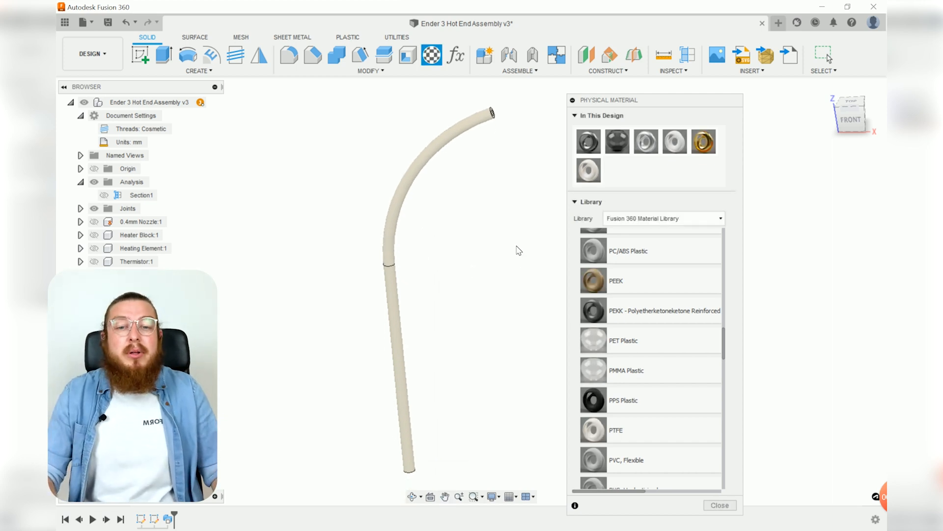
- Change the PTFE material's appearance colour to blue, RGB 46 123 248, and apply it to the tube
{"action": "double_click", "coordinate": [598, 174]}
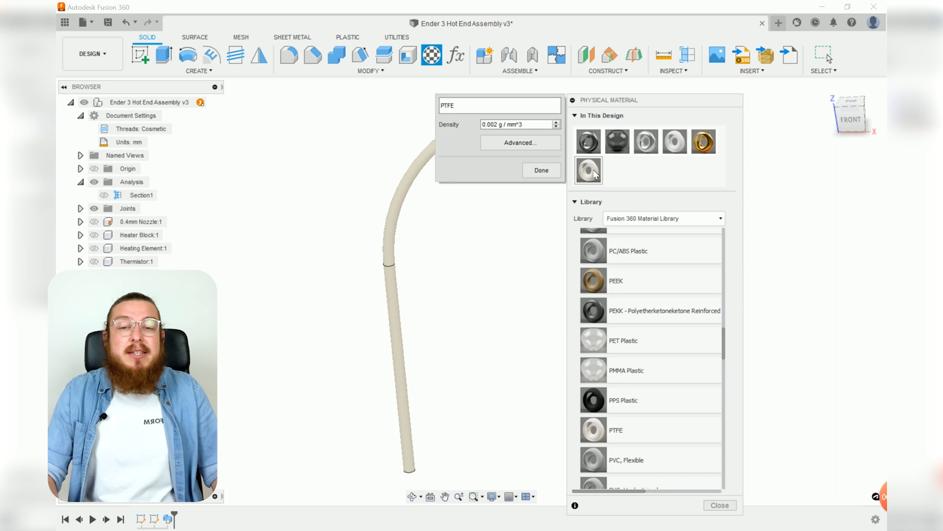
{"action": "left_click", "coordinate": [531, 144]}
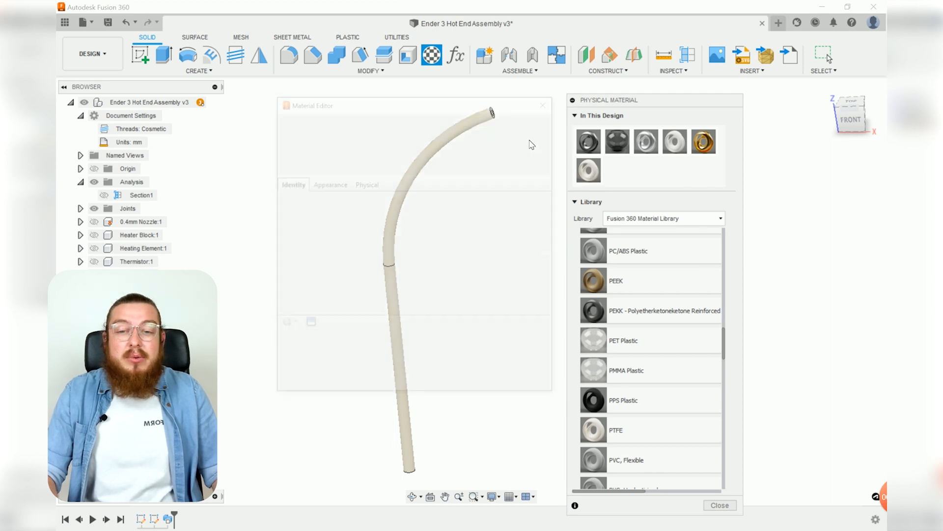
{"action": "left_click", "coordinate": [334, 123]}
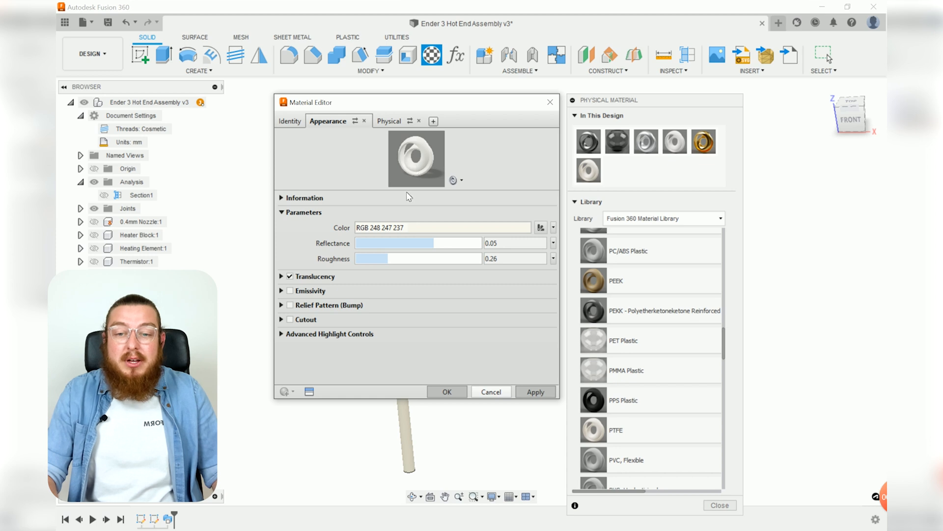
{"action": "left_click", "coordinate": [410, 228]}
{"action": "left_click_drag", "start_coordinate": [513, 261], "coordinate": [471, 199]}
{"action": "left_click_drag", "start_coordinate": [453, 181], "coordinate": [457, 179]}
{"action": "left_click", "coordinate": [488, 349]}
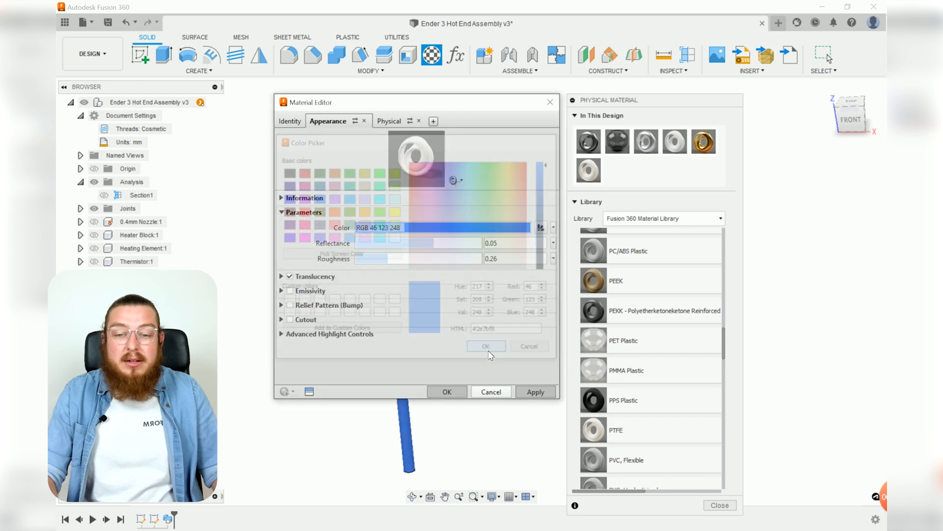
{"action": "left_click", "coordinate": [536, 392]}
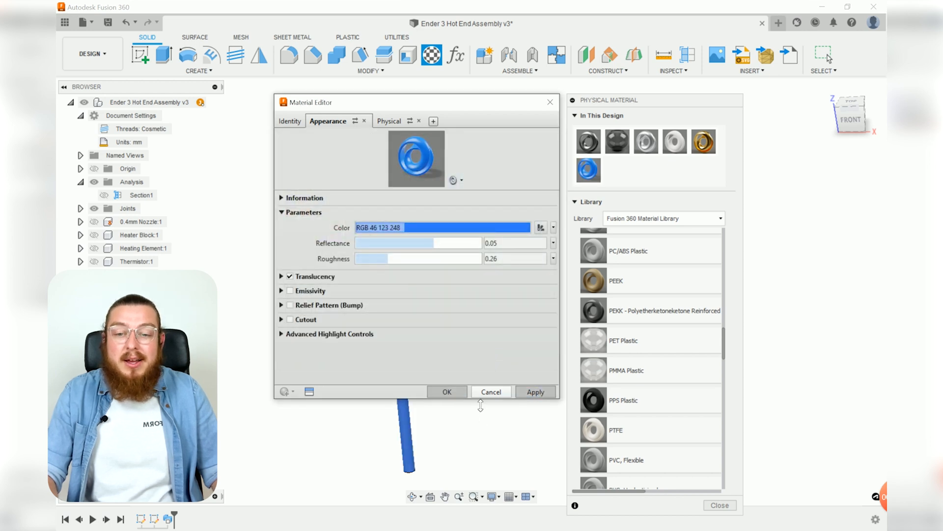
{"action": "left_click", "coordinate": [491, 391]}
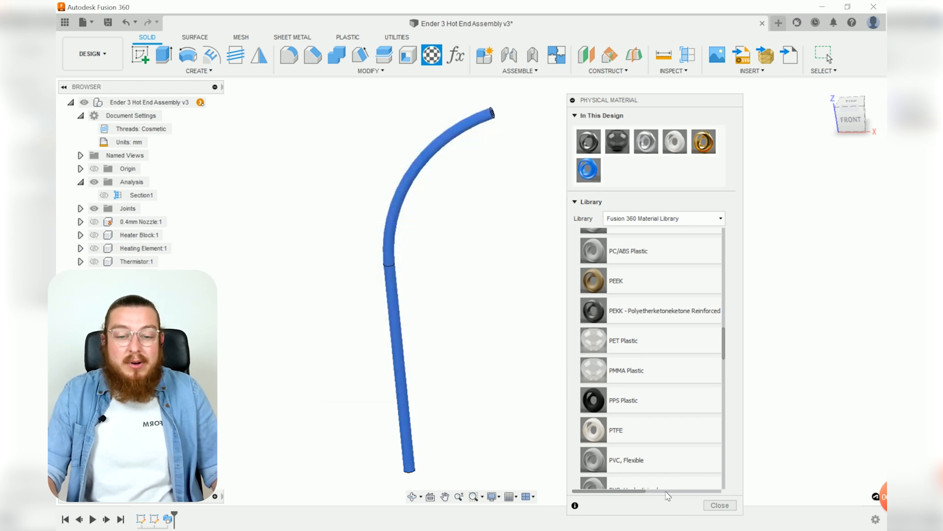
{"action": "left_click", "coordinate": [720, 505]}
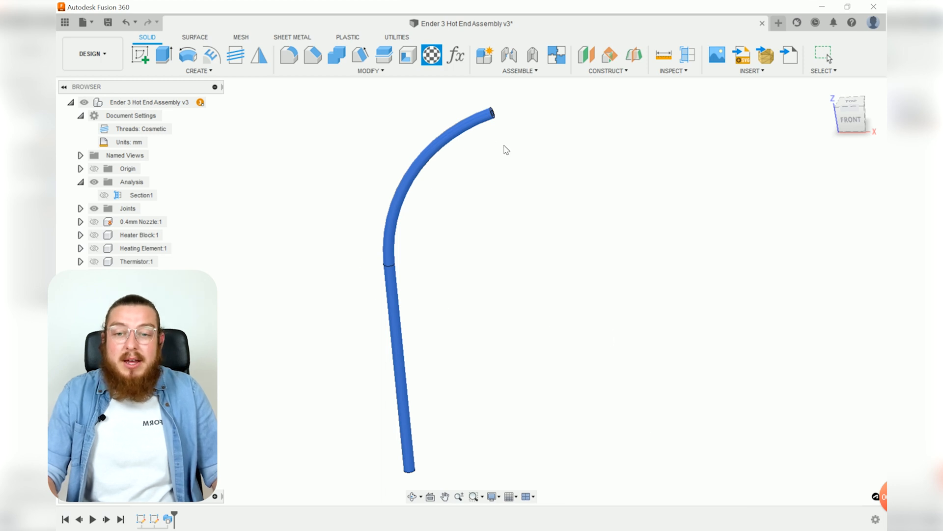
{"action": "scroll", "coordinate": [497, 206], "scroll_direction": "down", "scroll_amount": 3}
{"action": "scroll", "coordinate": [497, 252], "scroll_direction": "up", "scroll_amount": 2}
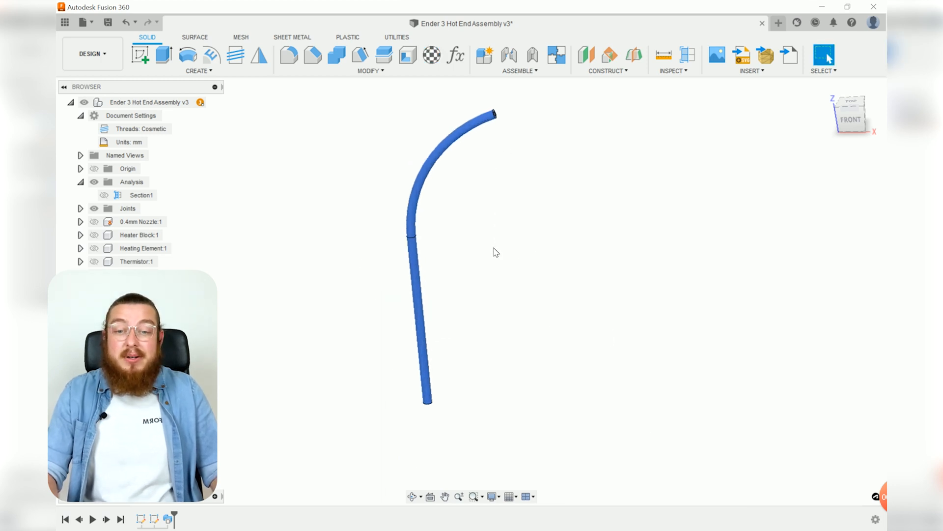
- Show the 0.4mm Nozzle, Heater Block, Heating Element, Thermistor and the remaining hidden hot end components again
{"action": "left_click", "coordinate": [93, 222]}
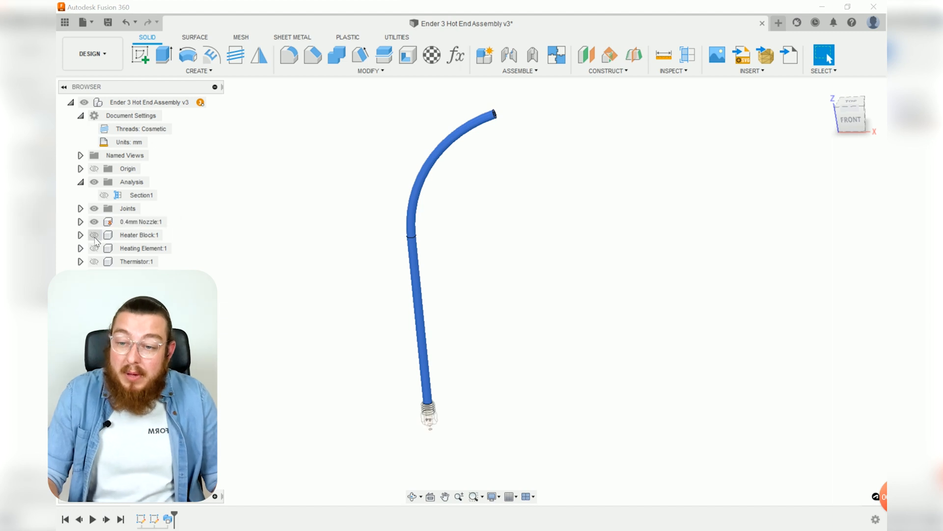
{"action": "left_click", "coordinate": [94, 234]}
{"action": "left_click", "coordinate": [94, 248]}
{"action": "left_click", "coordinate": [94, 261]}
{"action": "left_click", "coordinate": [94, 275]}
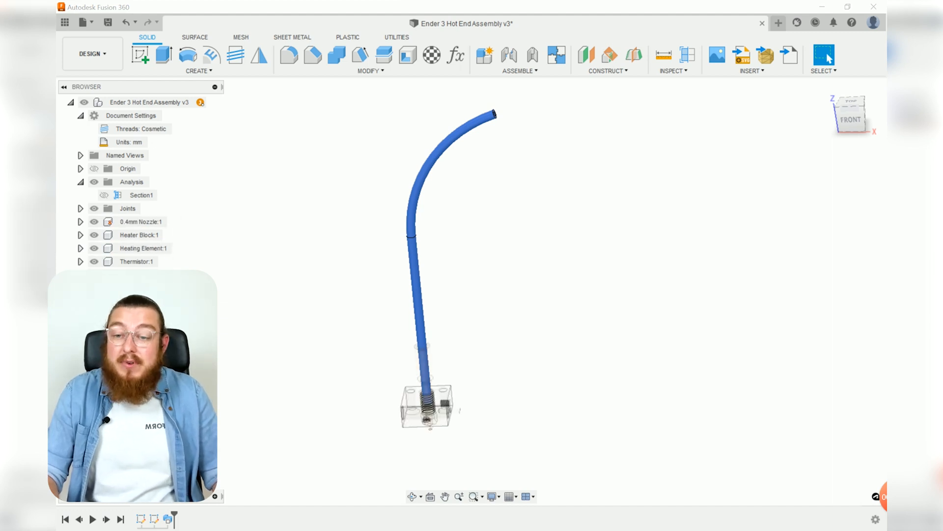
{"action": "left_click", "coordinate": [94, 288]}
{"action": "left_click", "coordinate": [94, 301]}
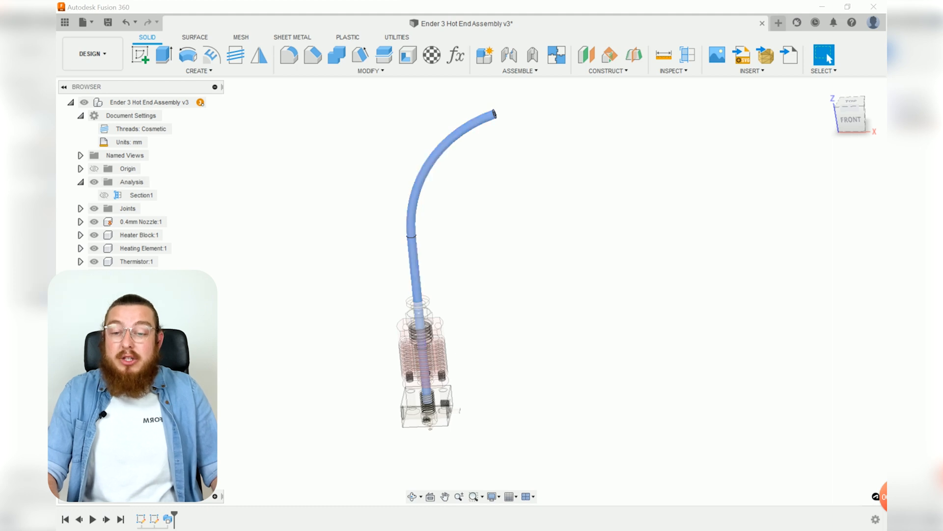
- Activate the top-level Ender 3 Hot End Assembly component to display all parts with their full appearance
{"action": "left_click", "coordinate": [211, 102]}
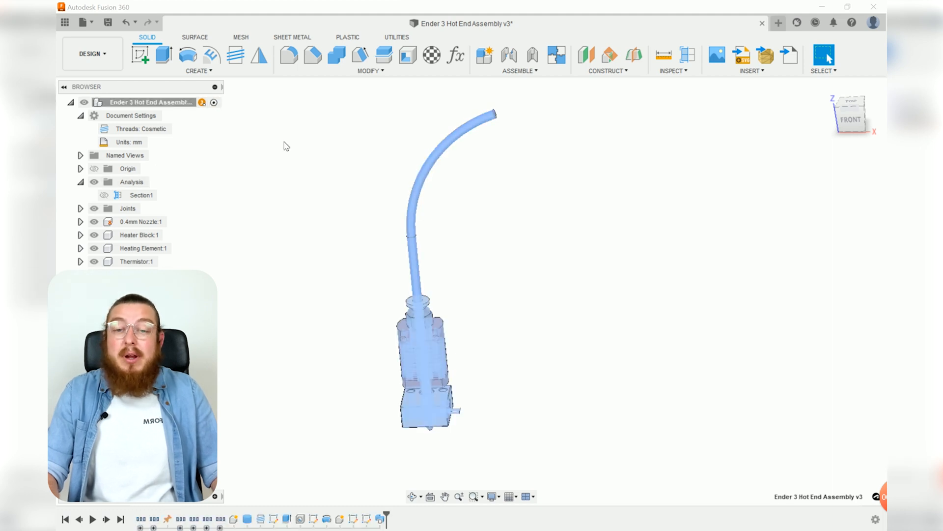
{"action": "mouse_move", "coordinate": [564, 370]}
{"action": "middle_mouse_down", "text": "shift"}
{"action": "mouse_move", "coordinate": [566, 312]}
{"action": "mouse_move", "coordinate": [567, 352]}
{"action": "middle_mouse_up", "text": "shift"}
{"action": "scroll", "coordinate": [546, 352], "scroll_direction": "down", "scroll_amount": 2}
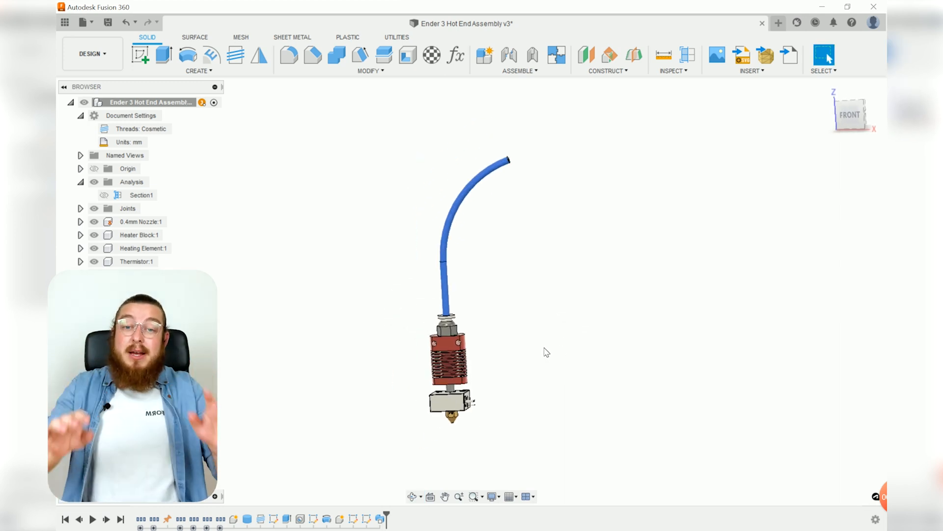
- Move the tube fitting, red heat sink and blue PTFE tube freely out of their assembled positions
{"action": "scroll", "coordinate": [479, 304], "scroll_direction": "up", "scroll_amount": 3}
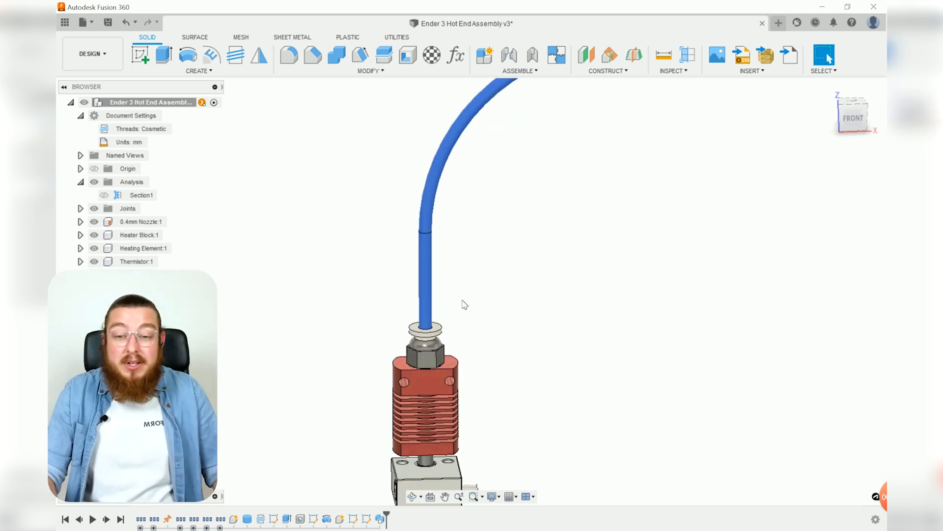
{"action": "left_click_drag", "start_coordinate": [429, 344], "coordinate": [504, 308]}
{"action": "left_click_drag", "start_coordinate": [433, 392], "coordinate": [357, 337]}
{"action": "left_click_drag", "start_coordinate": [425, 315], "coordinate": [486, 272]}
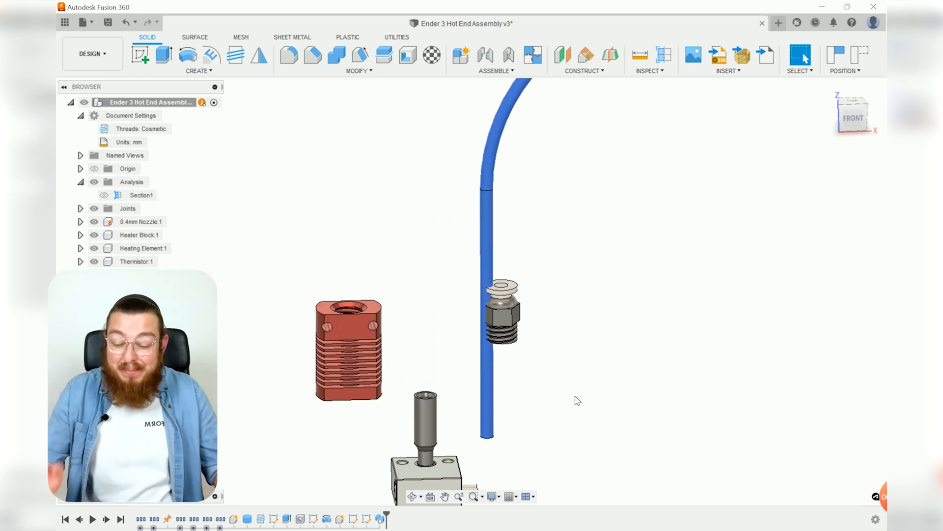
- Undo the three moves of the tube fitting, heat sink and PTFE tube
{"action": "key", "text": "ctrl+z"}
{"action": "key", "text": "ctrl+z"}
{"action": "key", "text": "ctrl+z"}
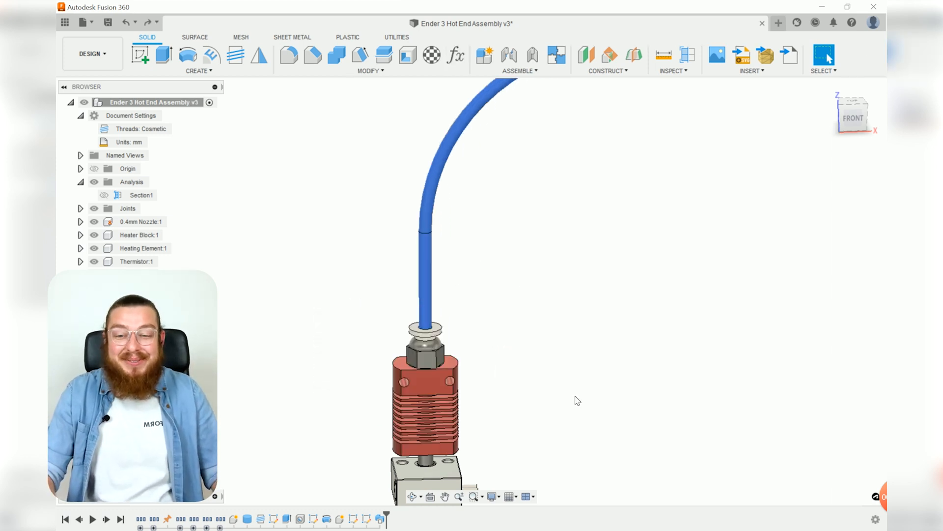
{"action": "scroll", "coordinate": [572, 366], "scroll_direction": "down", "scroll_amount": 3}
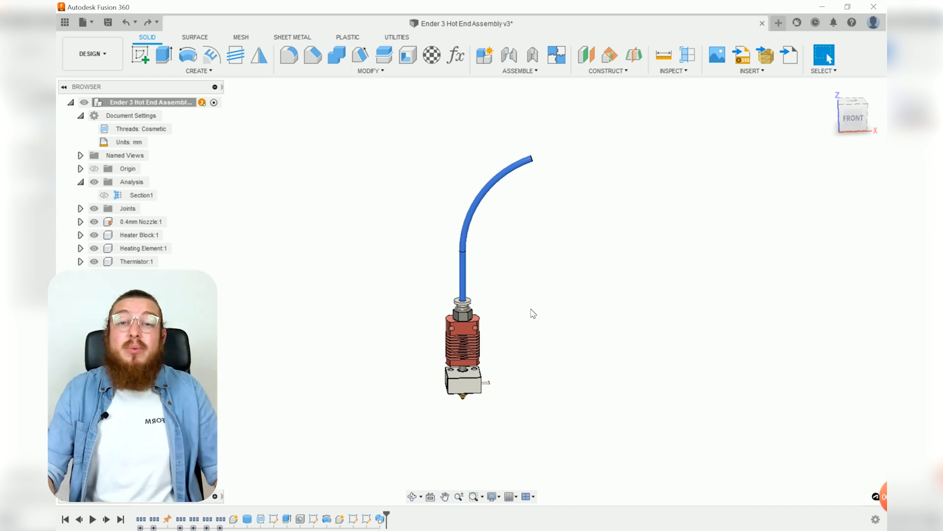
- Create a rigid group of all eight components from the 0.4mm Nozzle to the PTFE Tube, with child components included
{"action": "left_click", "coordinate": [520, 71]}
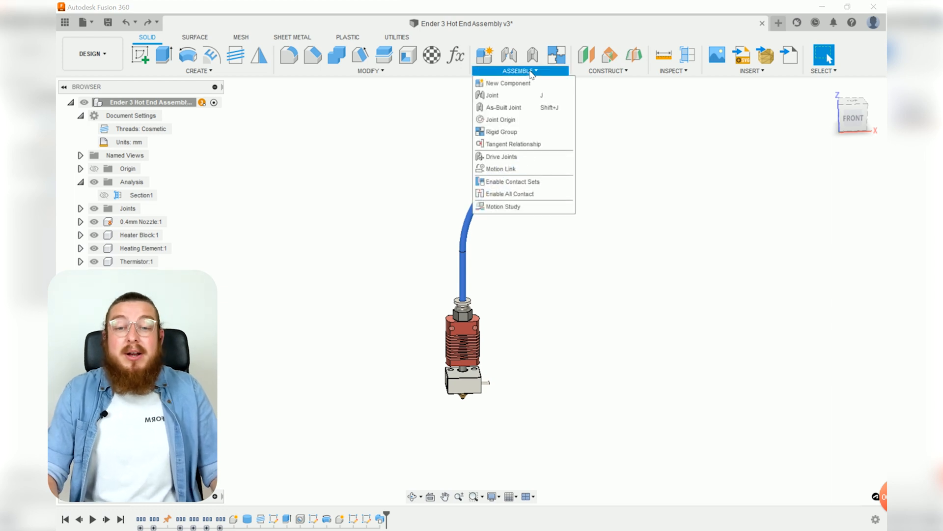
{"action": "left_click", "coordinate": [512, 133]}
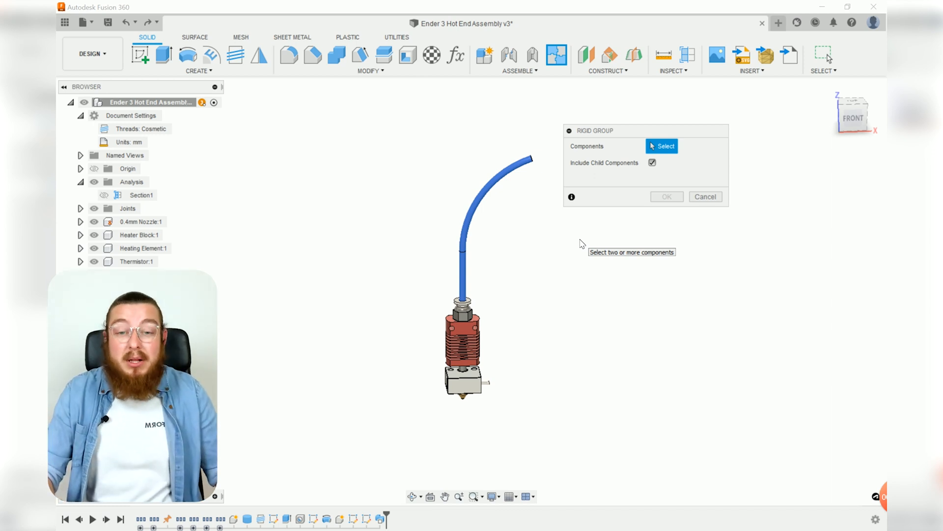
{"action": "scroll", "coordinate": [465, 358], "scroll_direction": "up", "scroll_amount": 3}
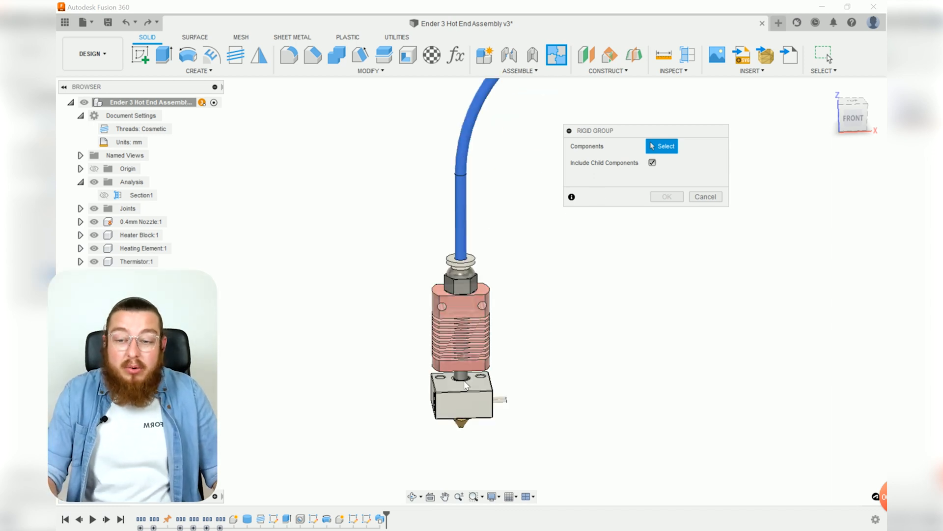
{"action": "left_click", "coordinate": [138, 222]}
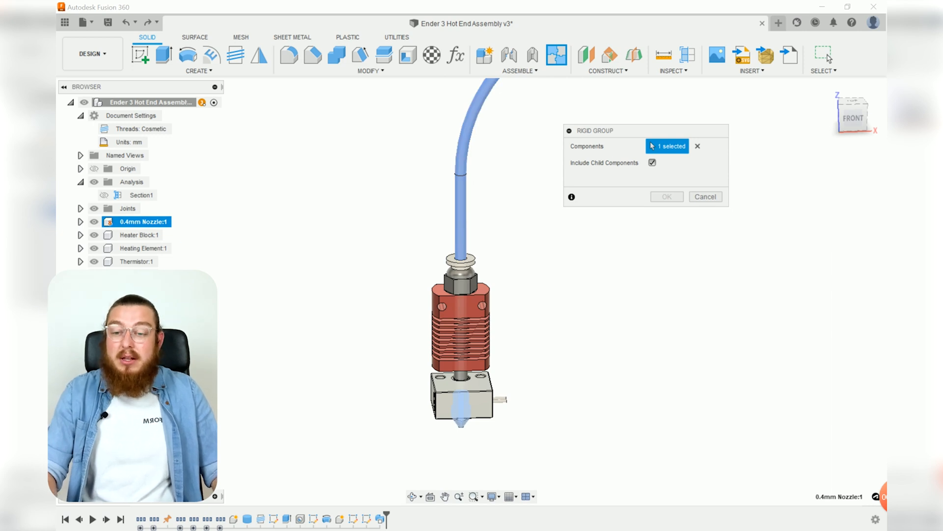
{"action": "left_click", "coordinate": [138, 315], "text": "shift"}
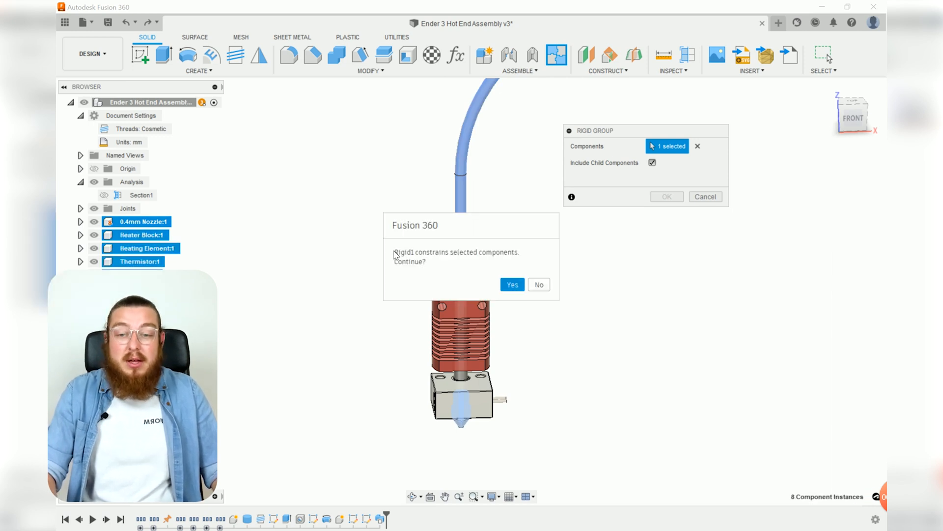
{"action": "left_click", "coordinate": [511, 285]}
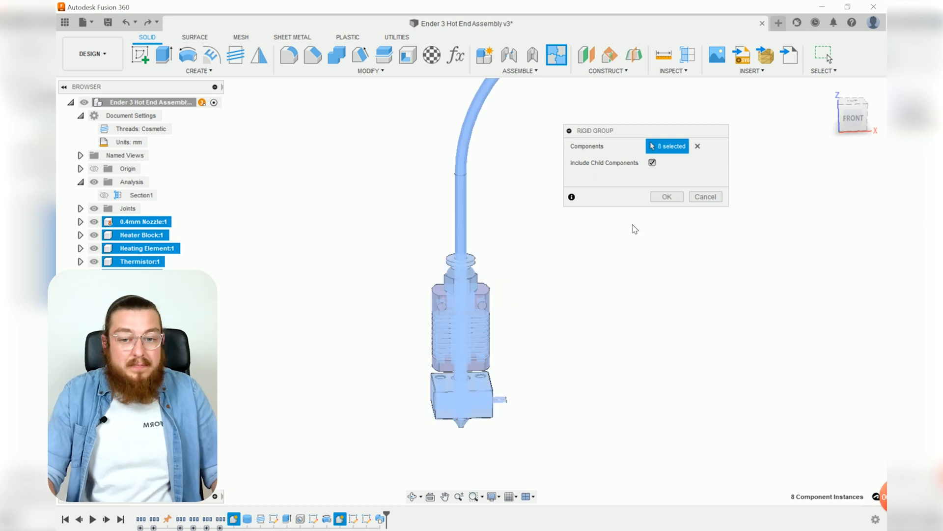
{"action": "left_click", "coordinate": [667, 197]}
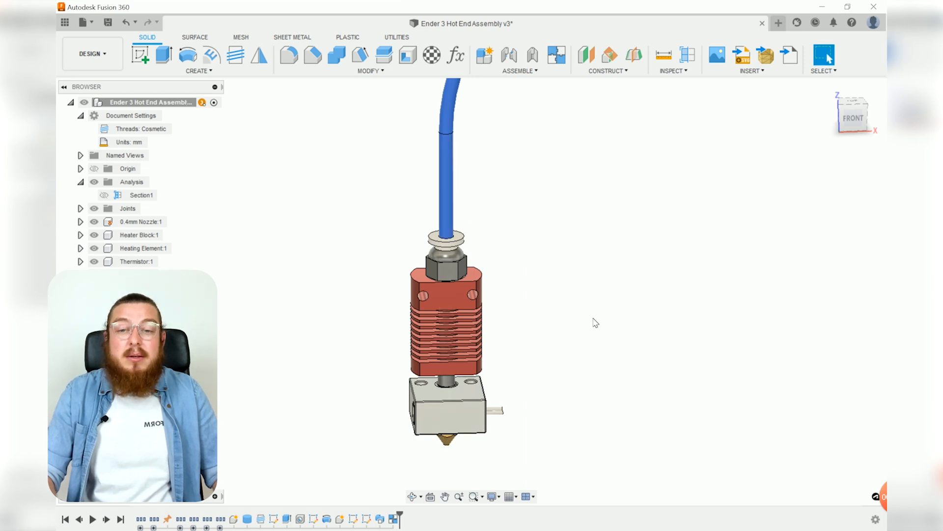
- Insert McMaster-Carr part 91390A098, the M3 x 0.5 mm, 4 mm long alloy steel cup-point set screw, as a 3-D STEP model
{"action": "scroll", "coordinate": [593, 325], "scroll_direction": "down", "scroll_amount": 3}
{"action": "middle_click_drag", "start_coordinate": [591, 329], "coordinate": [470, 337]}
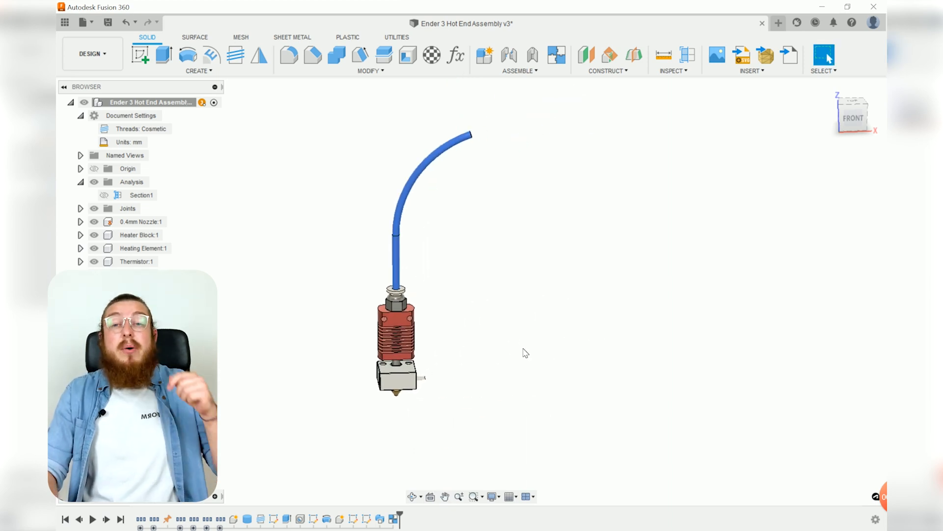
{"action": "middle_click_drag", "start_coordinate": [517, 348], "coordinate": [548, 351], "text": "shift"}
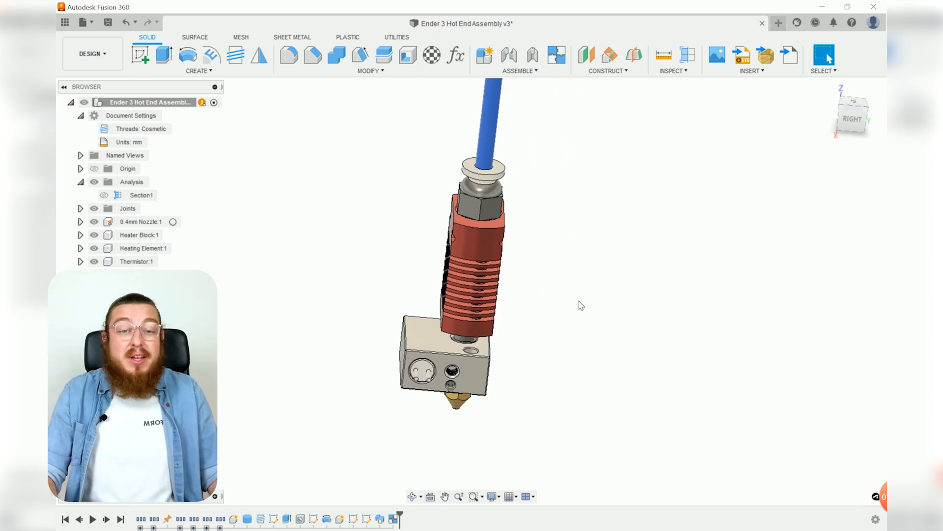
{"action": "left_click", "coordinate": [792, 60]}
{"action": "left_click", "coordinate": [374, 217]}
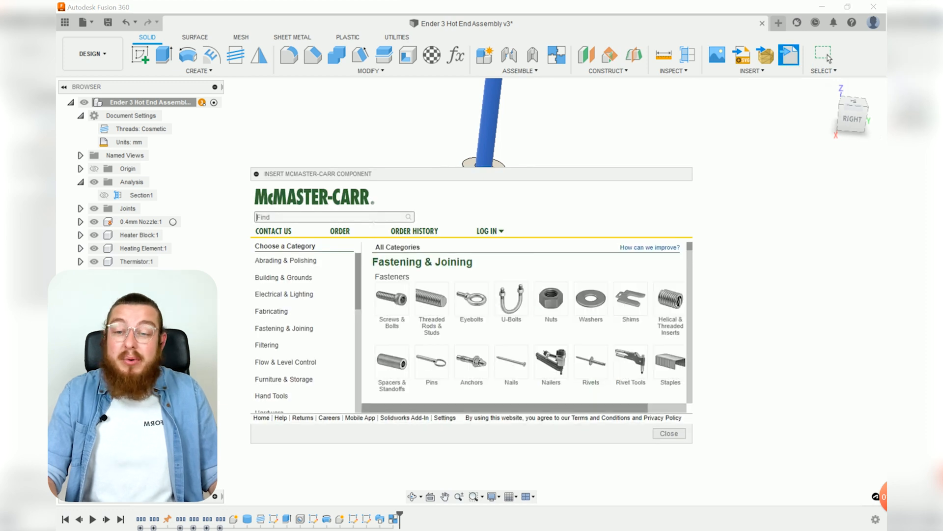
{"action": "type", "text": "91390A098"}
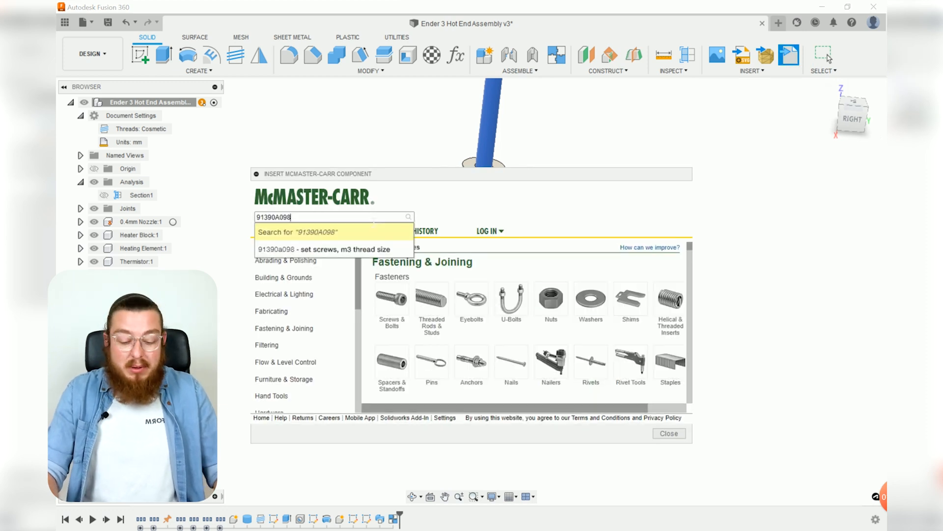
{"action": "key", "text": "Return"}
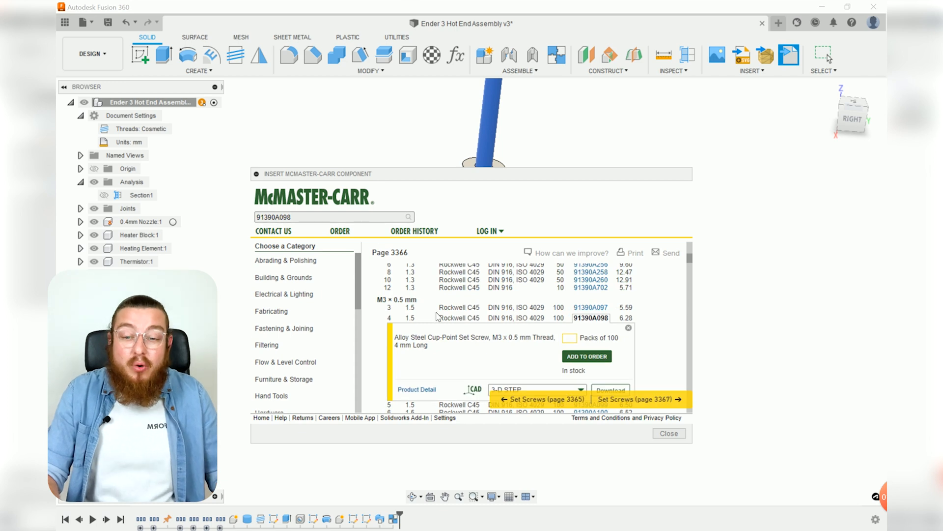
{"action": "scroll", "coordinate": [531, 347], "scroll_direction": "down", "scroll_amount": 1}
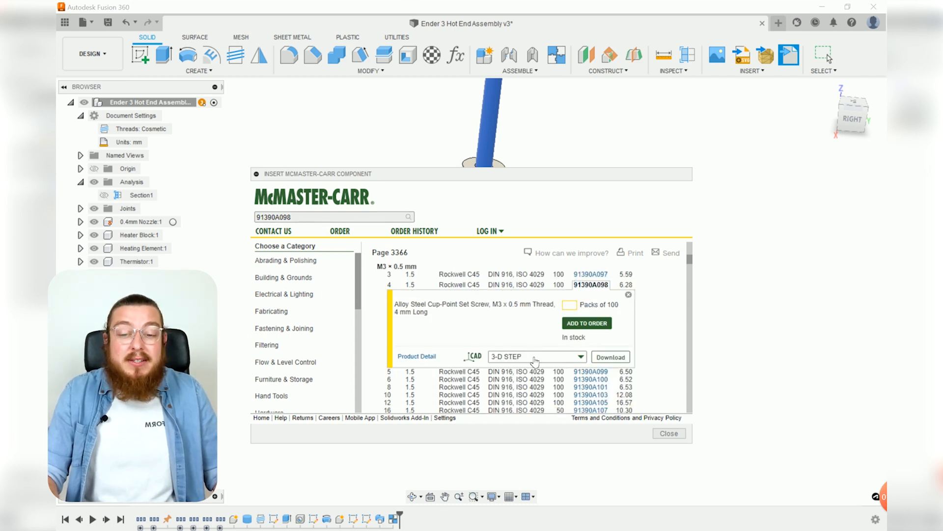
{"action": "left_click", "coordinate": [604, 362]}
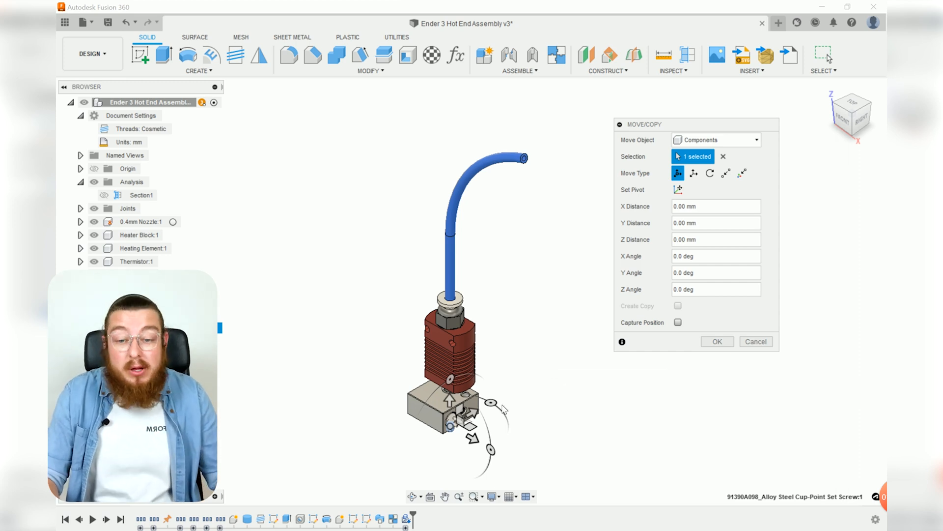
- Move the set screw clear of the heater block by about 8.2, 26.4 and 18.2 mm in X, Y and Z, and rotate it -180 degrees about X
{"action": "left_click_drag", "start_coordinate": [451, 426], "coordinate": [518, 378]}
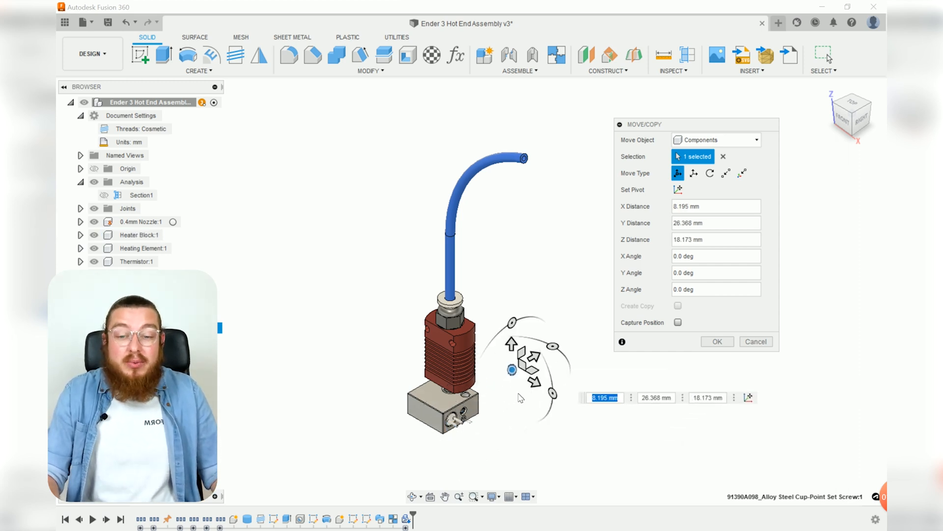
{"action": "scroll", "coordinate": [513, 376], "scroll_direction": "up", "scroll_amount": 6}
{"action": "middle_click_drag", "start_coordinate": [489, 399], "coordinate": [448, 302], "text": "shift"}
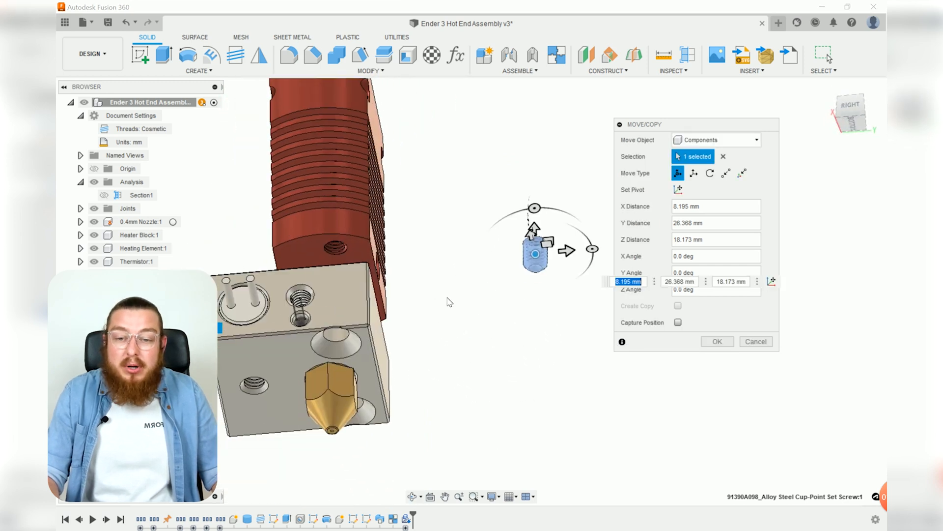
{"action": "middle_click_drag", "start_coordinate": [433, 354], "coordinate": [474, 350], "text": "shift"}
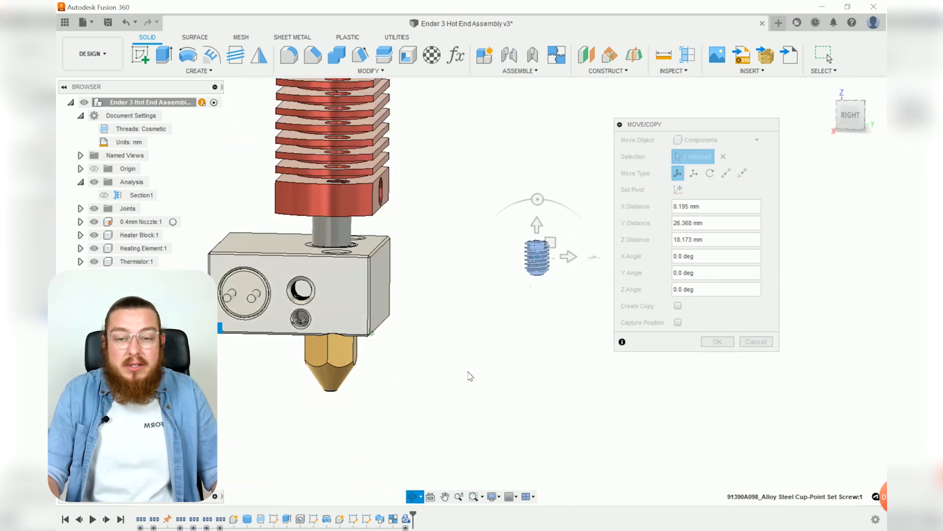
{"action": "left_click_drag", "start_coordinate": [541, 201], "coordinate": [537, 312]}
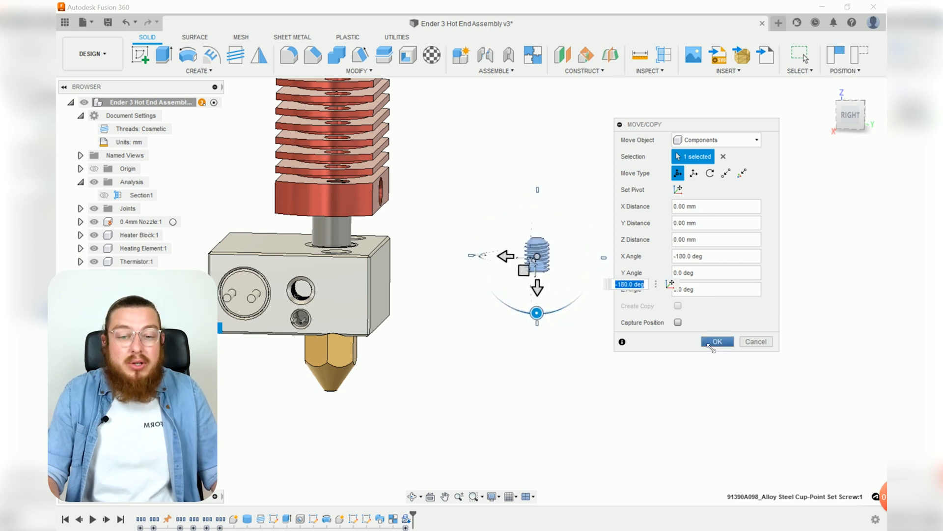
{"action": "left_click", "coordinate": [717, 341]}
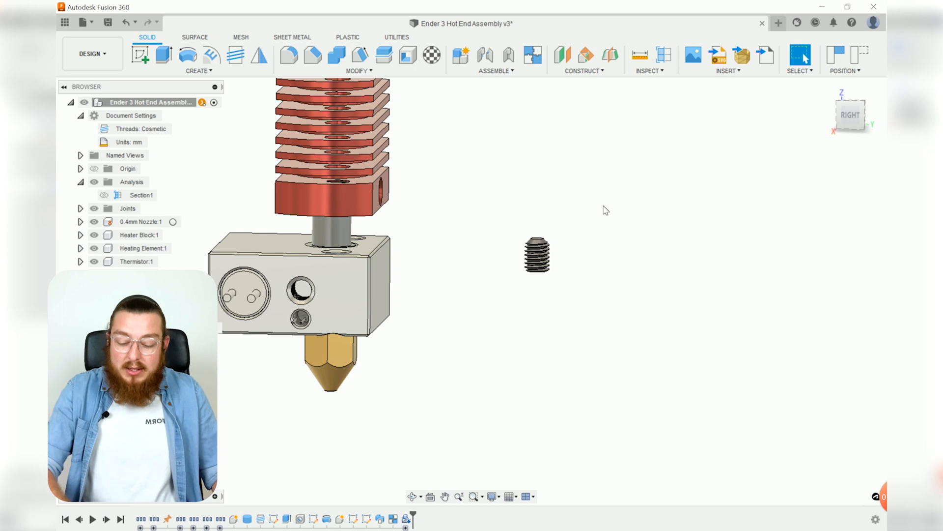
- Start a joint from the centre of the set screw's hex-socket end to the outer rim of the small threaded hole under the heater block
{"action": "key", "text": "j"}
{"action": "middle_click_drag", "start_coordinate": [551, 323], "coordinate": [560, 219], "text": "shift"}
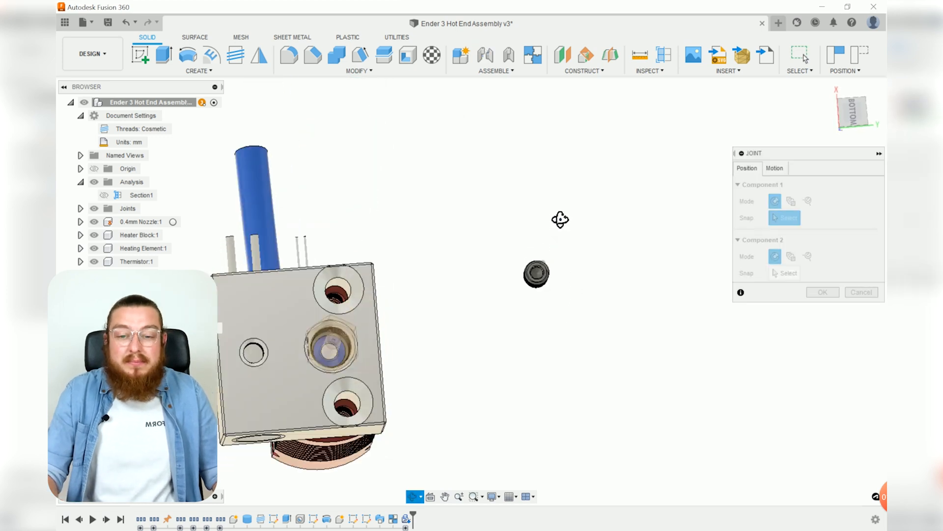
{"action": "scroll", "coordinate": [538, 267], "scroll_direction": "up", "scroll_amount": 8}
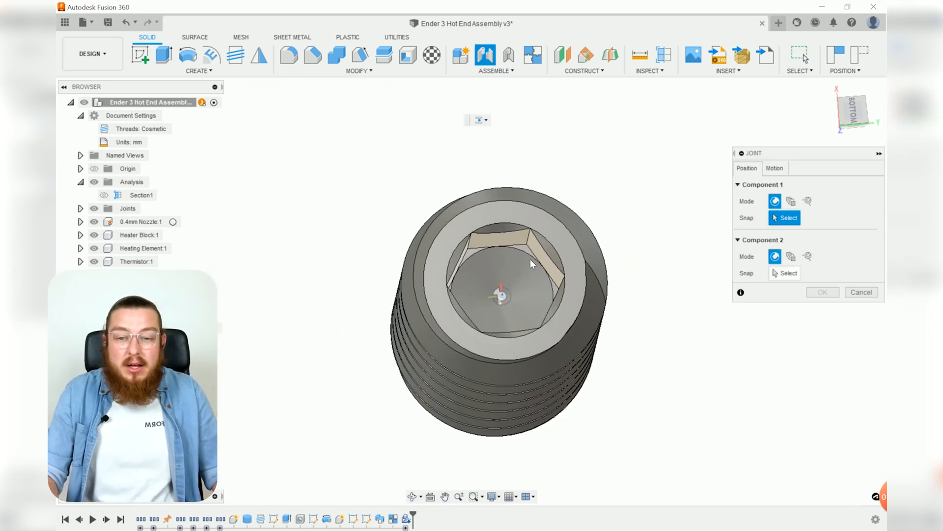
{"action": "left_click", "coordinate": [520, 205]}
{"action": "scroll", "coordinate": [451, 255], "scroll_direction": "down", "scroll_amount": 10}
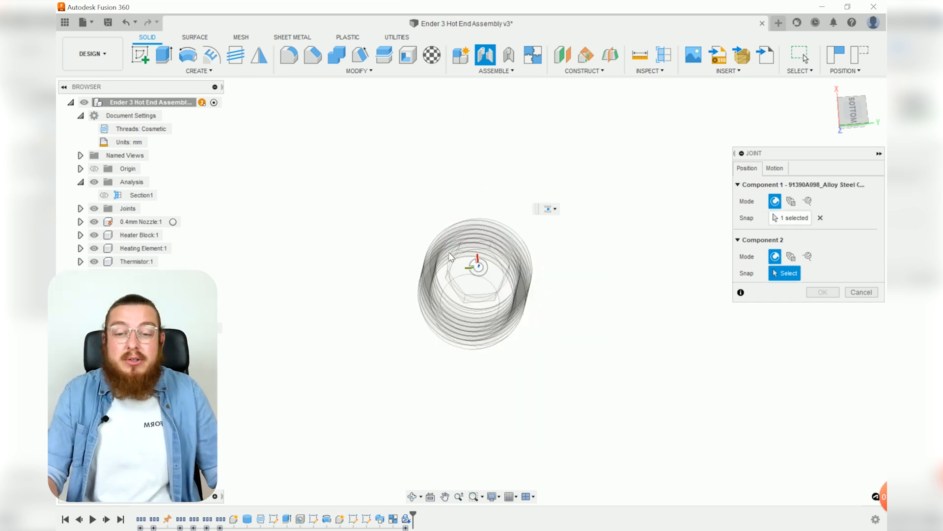
{"action": "scroll", "coordinate": [451, 256], "scroll_direction": "down", "scroll_amount": 2}
{"action": "scroll", "coordinate": [231, 295], "scroll_direction": "up", "scroll_amount": 10}
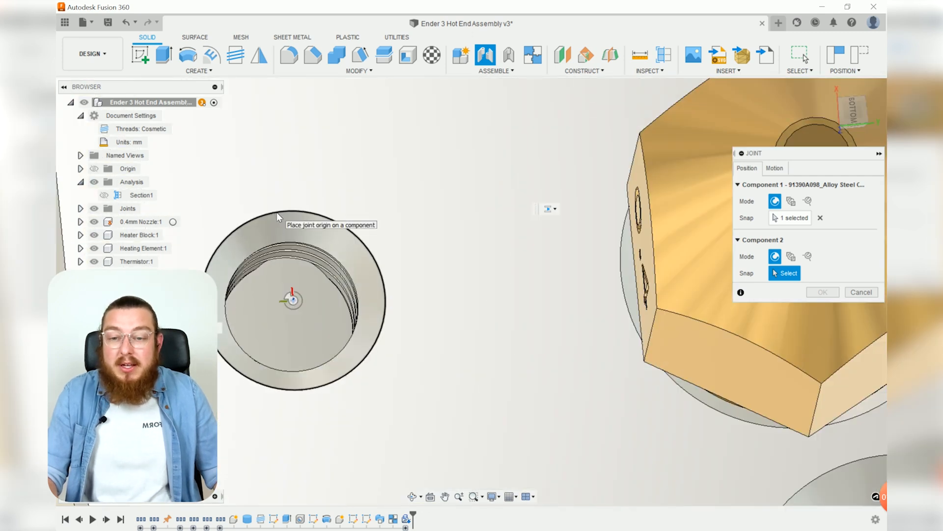
{"action": "left_click", "coordinate": [311, 215]}
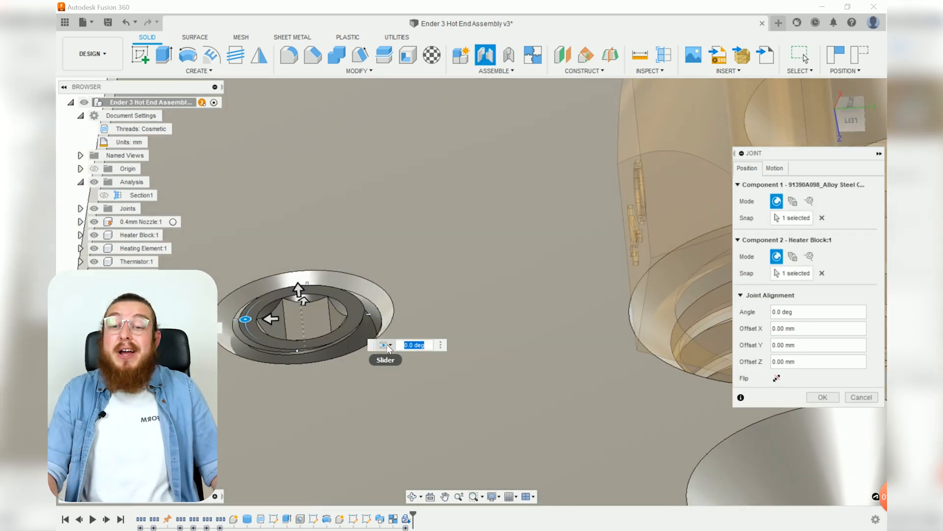
- Make the set screw joint Rigid, with zero angle and offsets, and complete it
{"action": "left_click", "coordinate": [384, 347]}
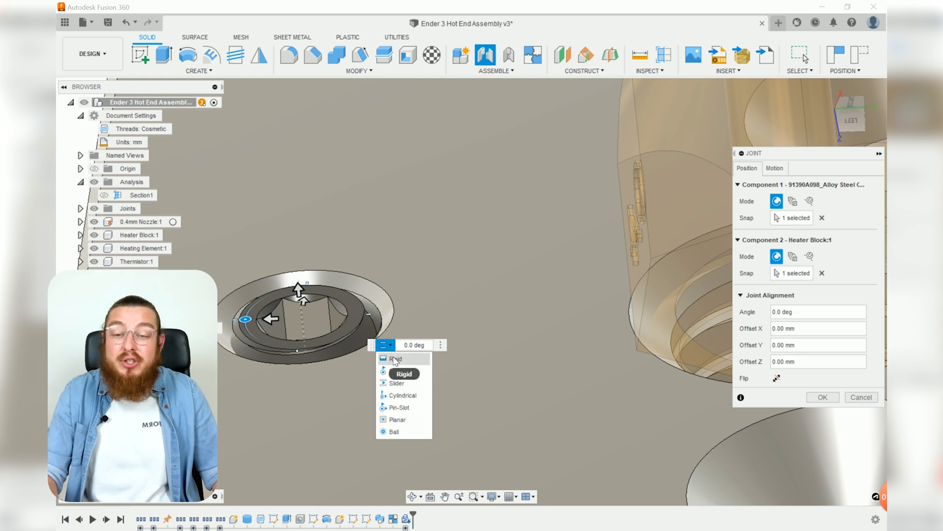
{"action": "left_click", "coordinate": [394, 358]}
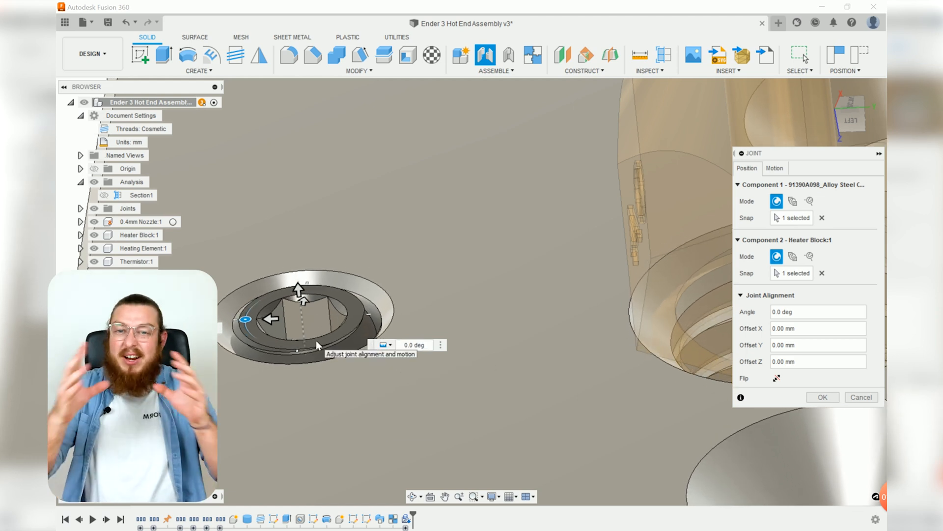
{"action": "scroll", "coordinate": [344, 342], "scroll_direction": "down", "scroll_amount": 5}
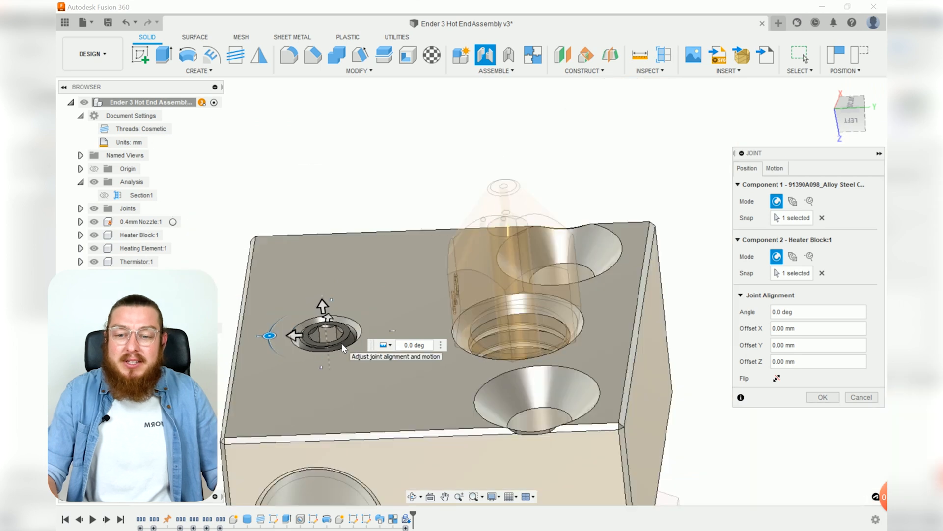
{"action": "scroll", "coordinate": [341, 347], "scroll_direction": "down", "scroll_amount": 1}
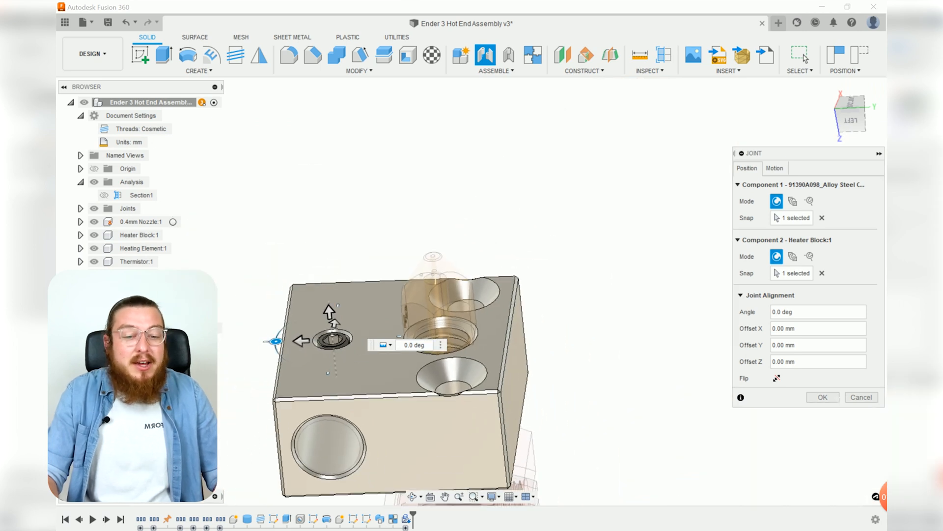
{"action": "left_click", "coordinate": [823, 397]}
- Copy the alloy steel cup-point set screw component and paste a duplicate into the assembly
{"action": "middle_click_drag", "start_coordinate": [482, 209], "coordinate": [499, 359], "text": "shift"}
{"action": "middle_click_drag", "start_coordinate": [519, 289], "coordinate": [610, 363]}
{"action": "middle_click_drag", "start_coordinate": [466, 279], "coordinate": [444, 286], "text": "shift"}
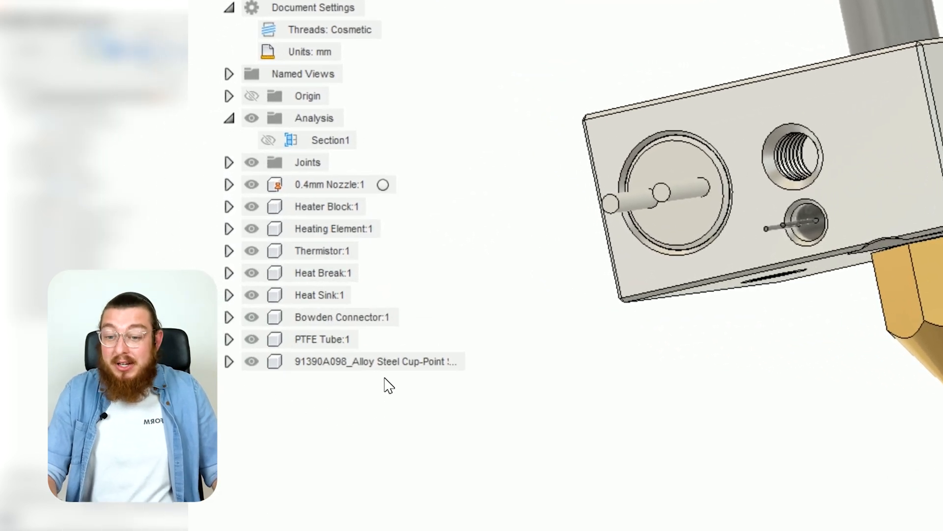
{"action": "left_click", "coordinate": [383, 367]}
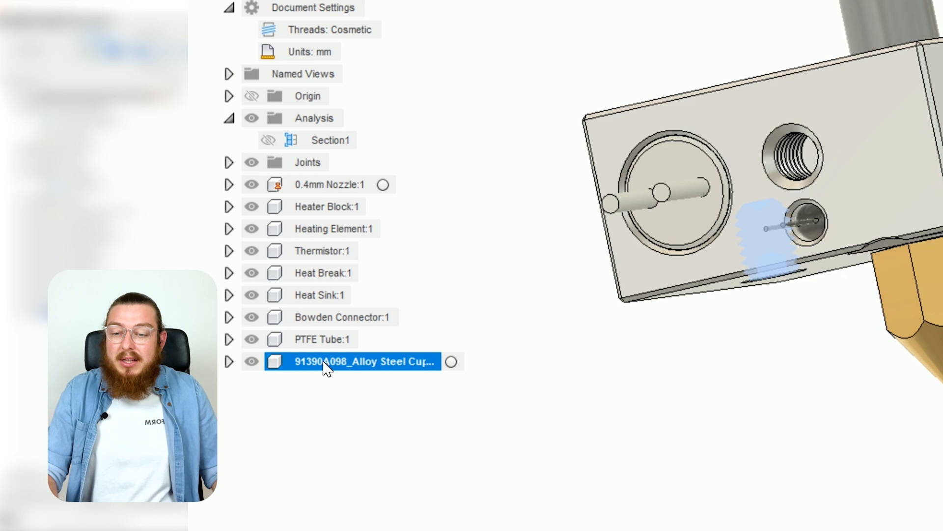
{"action": "right_click", "coordinate": [362, 364]}
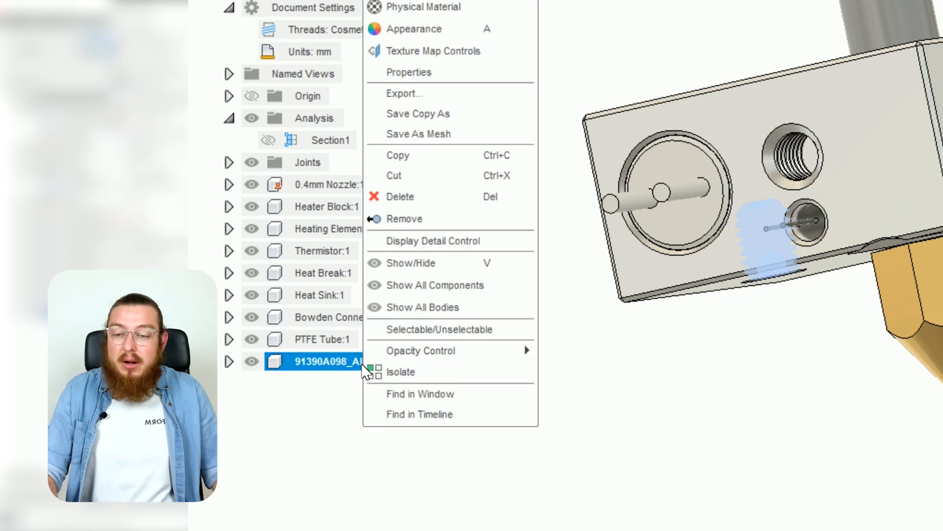
{"action": "left_click", "coordinate": [411, 163]}
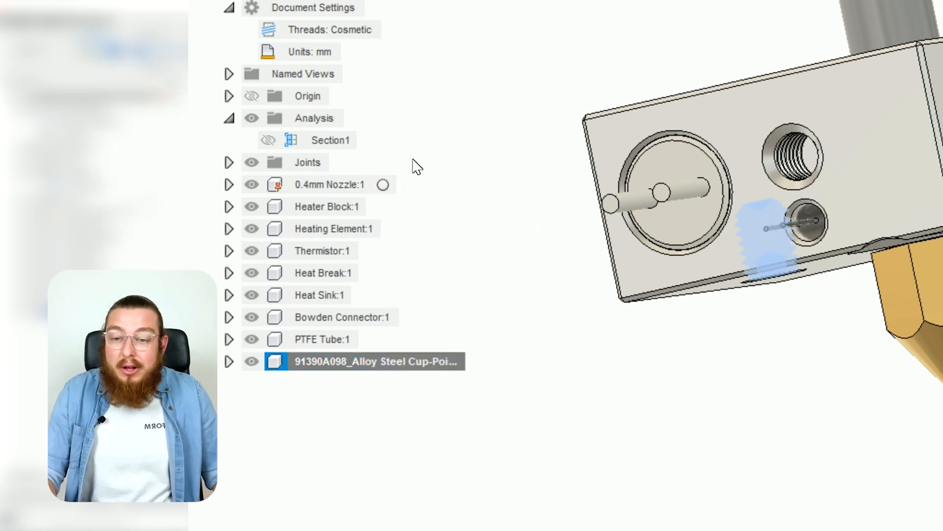
{"action": "right_click", "coordinate": [410, 419]}
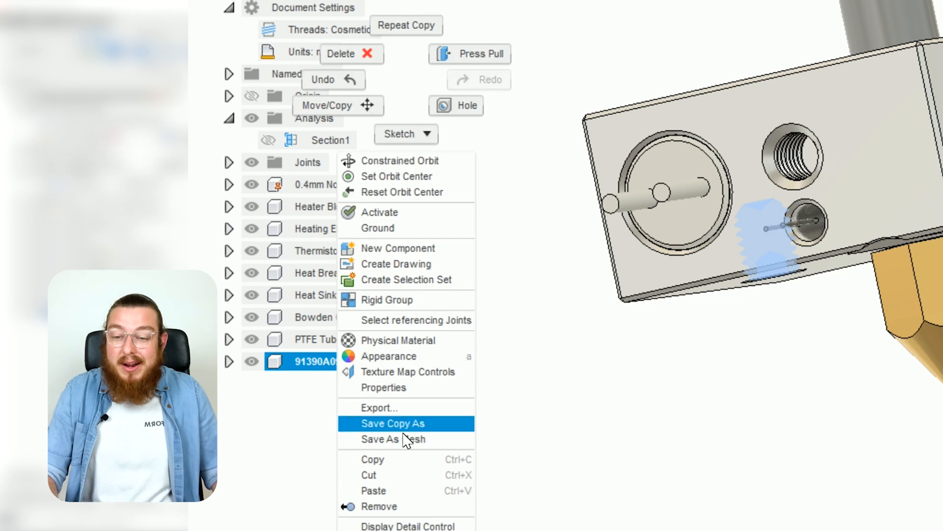
{"action": "left_click", "coordinate": [388, 490]}
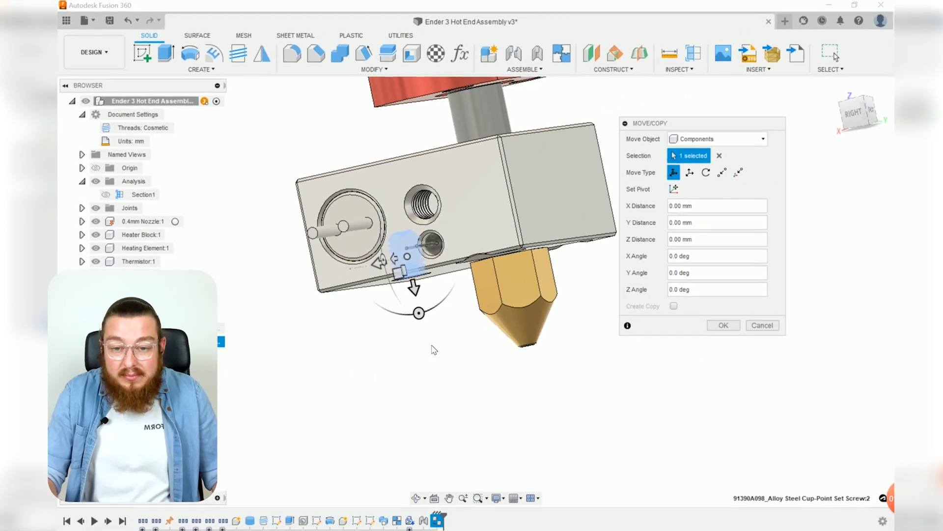
- Move the pasted set screw out of the heater block to a clear spot beside the heat sink's lower end
{"action": "middle_click_drag", "start_coordinate": [709, 379], "coordinate": [837, 384], "text": "shift"}
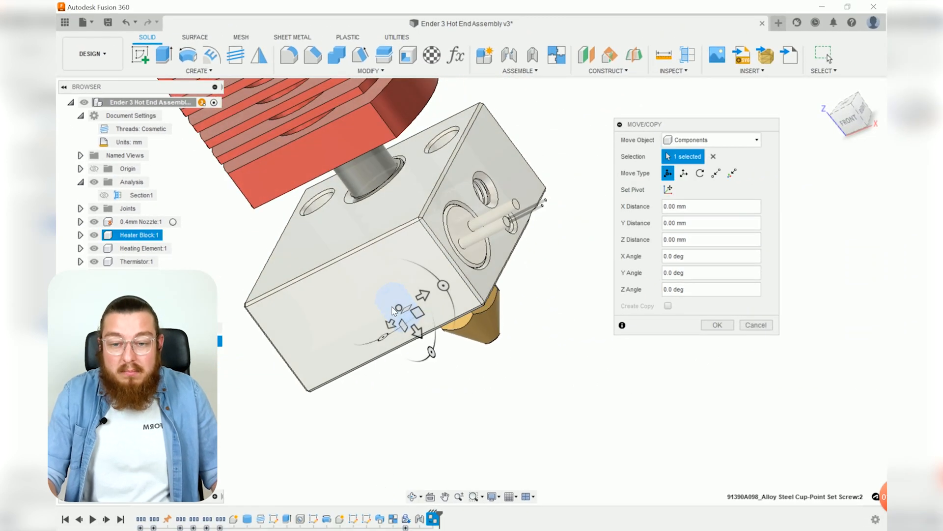
{"action": "left_click_drag", "start_coordinate": [399, 309], "coordinate": [553, 171]}
{"action": "middle_click_drag", "start_coordinate": [545, 283], "coordinate": [480, 366]}
{"action": "left_click", "coordinate": [716, 327]}
{"action": "scroll", "coordinate": [493, 259], "scroll_direction": "down", "scroll_amount": 2}
{"action": "middle_click_drag", "start_coordinate": [493, 259], "coordinate": [393, 337]}
{"action": "middle_click_drag", "start_coordinate": [528, 191], "coordinate": [468, 270], "text": "shift"}
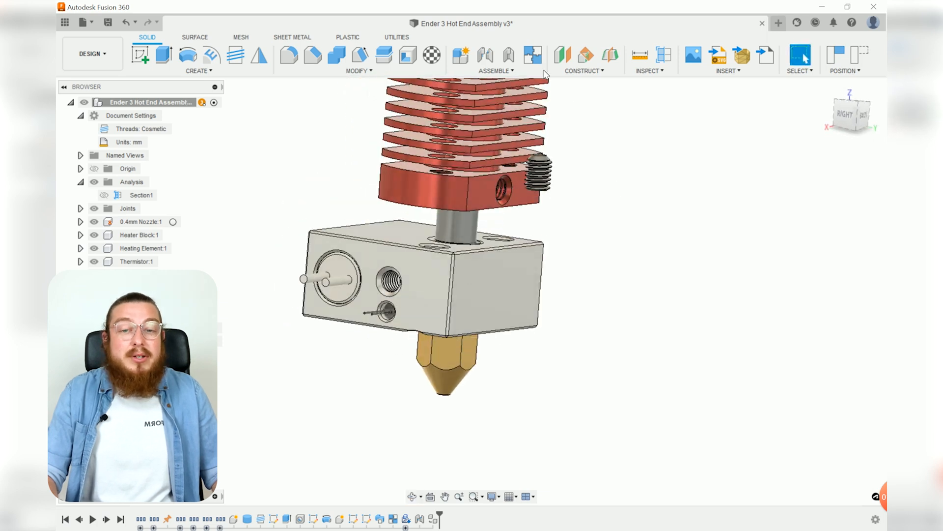
- Joint the threaded side hole at the heat sink's lower end to the duplicate set screw's hex-socket end, with zero angle and offsets
{"action": "left_click", "coordinate": [485, 55]}
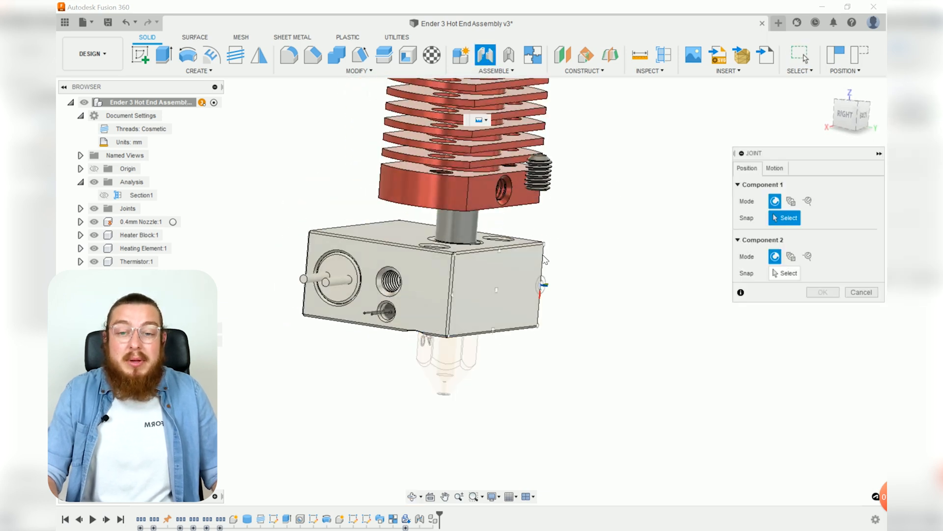
{"action": "scroll", "coordinate": [534, 287], "scroll_direction": "up", "scroll_amount": 6}
{"action": "middle_click_drag", "start_coordinate": [535, 286], "coordinate": [484, 286], "text": "shift"}
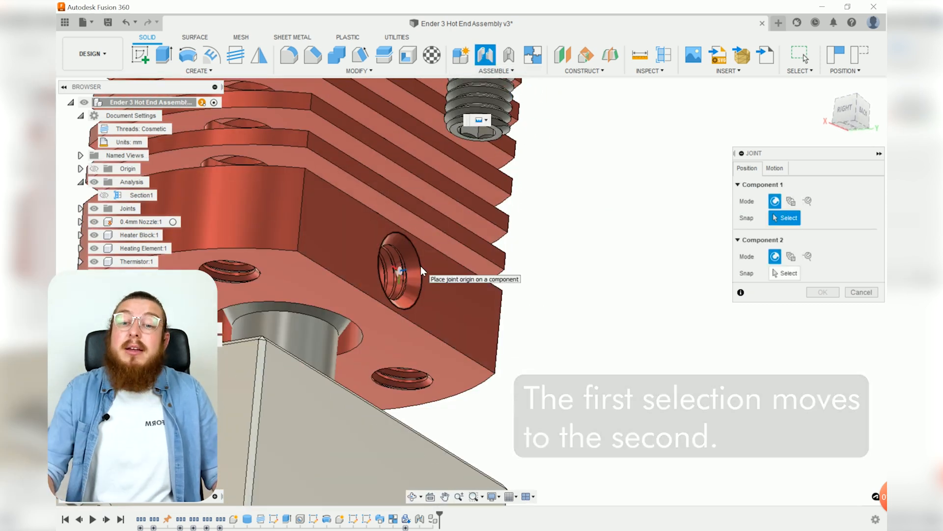
{"action": "left_click", "coordinate": [396, 268]}
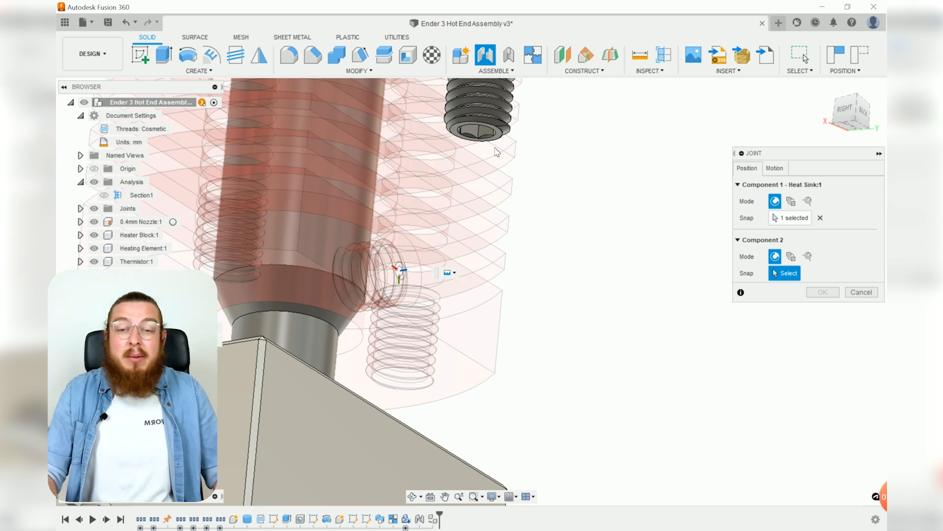
{"action": "scroll", "coordinate": [497, 152], "scroll_direction": "up", "scroll_amount": 4}
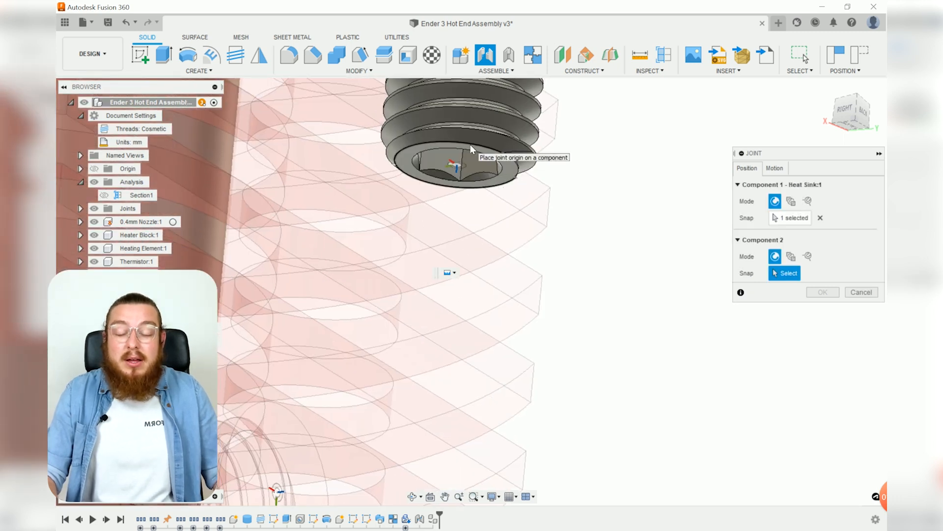
{"action": "left_click", "coordinate": [470, 145]}
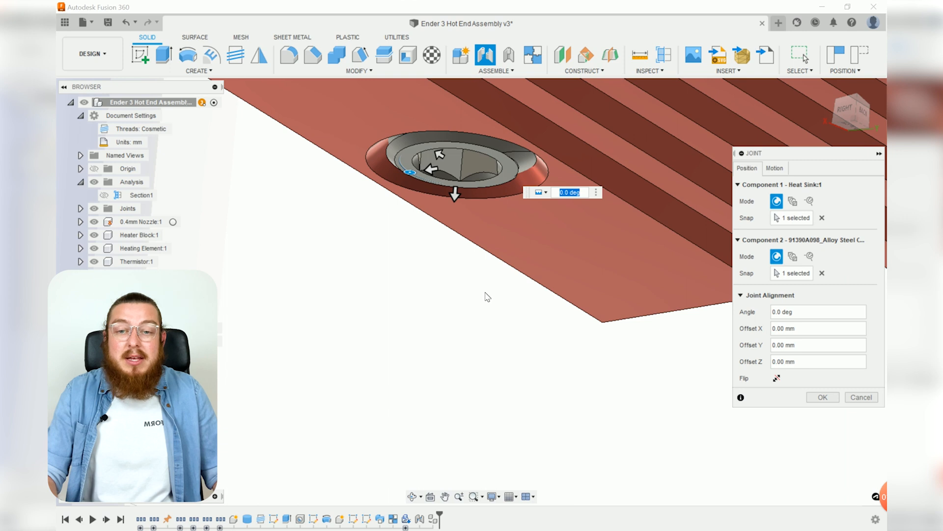
{"action": "scroll", "coordinate": [486, 297], "scroll_direction": "down", "scroll_amount": 10}
{"action": "middle_click_drag", "start_coordinate": [485, 297], "coordinate": [559, 314], "text": "shift"}
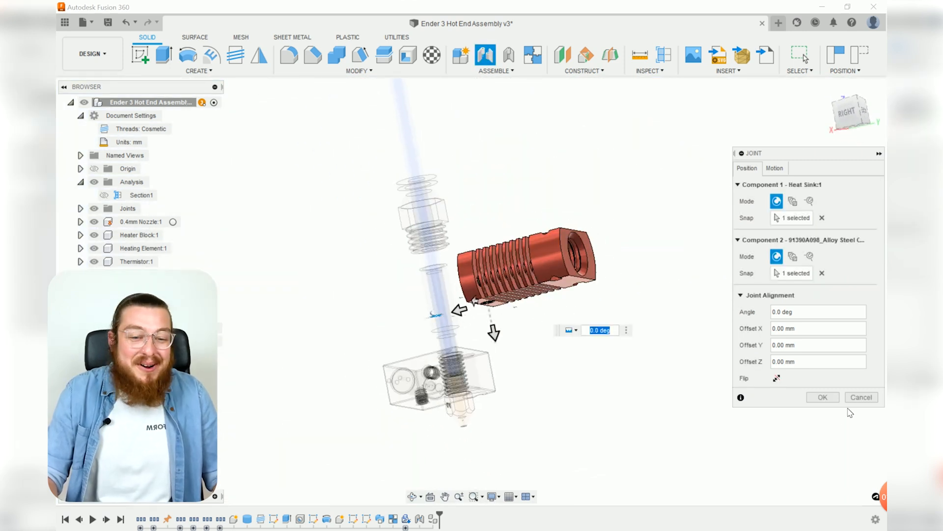
{"action": "left_click", "coordinate": [823, 397]}
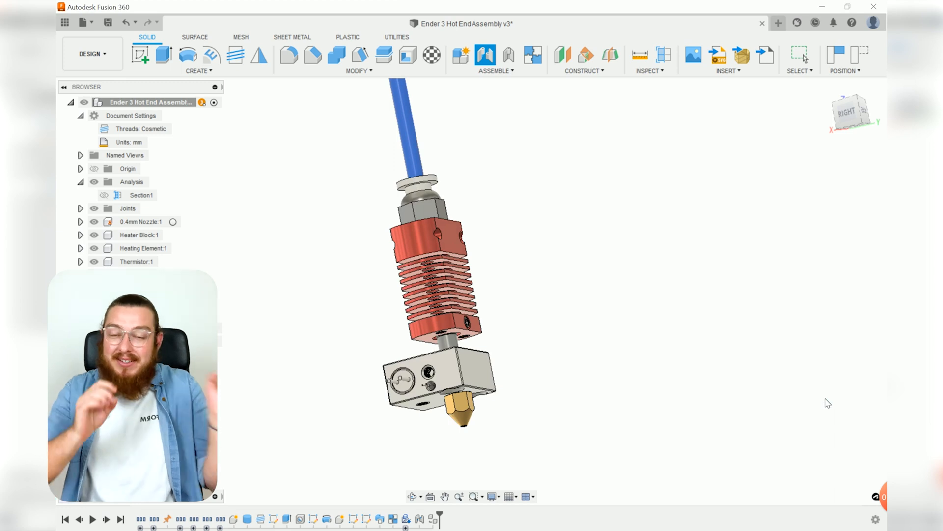
{"action": "middle_click_drag", "start_coordinate": [560, 354], "coordinate": [492, 351], "text": "shift"}
{"action": "scroll", "coordinate": [440, 331], "scroll_direction": "up", "scroll_amount": 8}
{"action": "scroll", "coordinate": [440, 331], "scroll_direction": "down", "scroll_amount": 10}
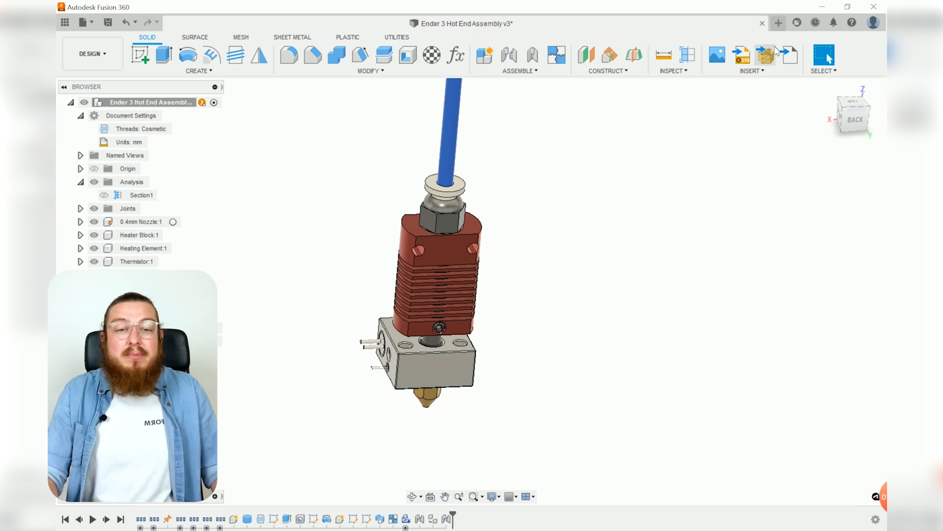
- Insert McMaster-Carr part 91294A136, the M3 x 0.50 mm, 20 mm long hex drive flat head screw, as a 3-D STEP model
{"action": "left_click", "coordinate": [790, 54]}
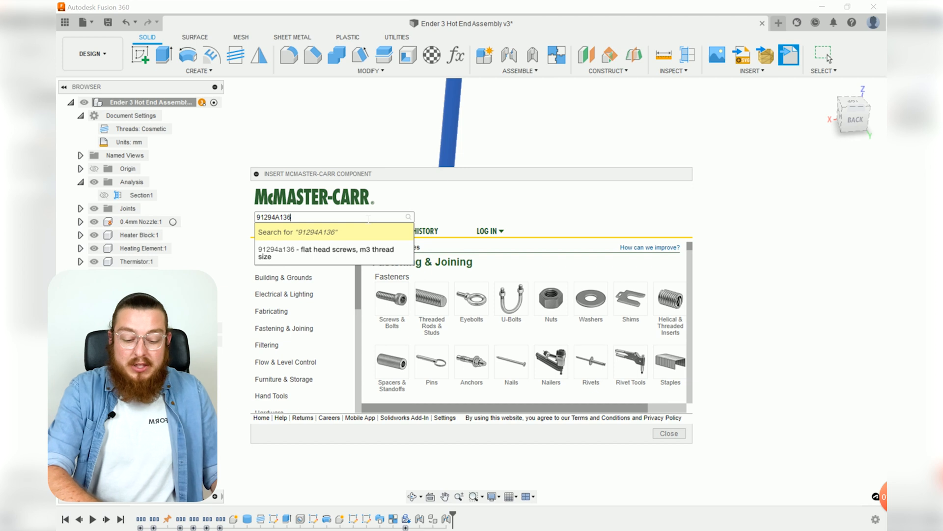
{"action": "left_click", "coordinate": [310, 229]}
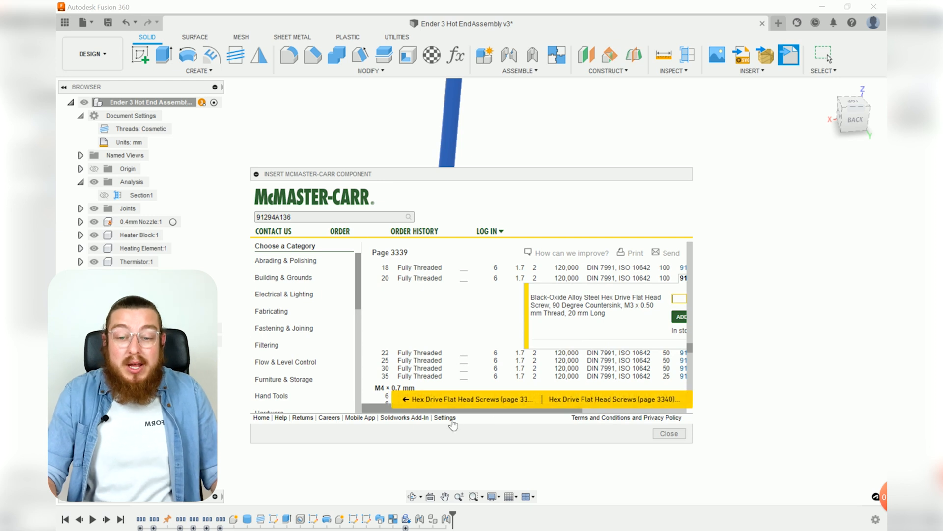
{"action": "left_click_drag", "start_coordinate": [388, 410], "coordinate": [451, 410]}
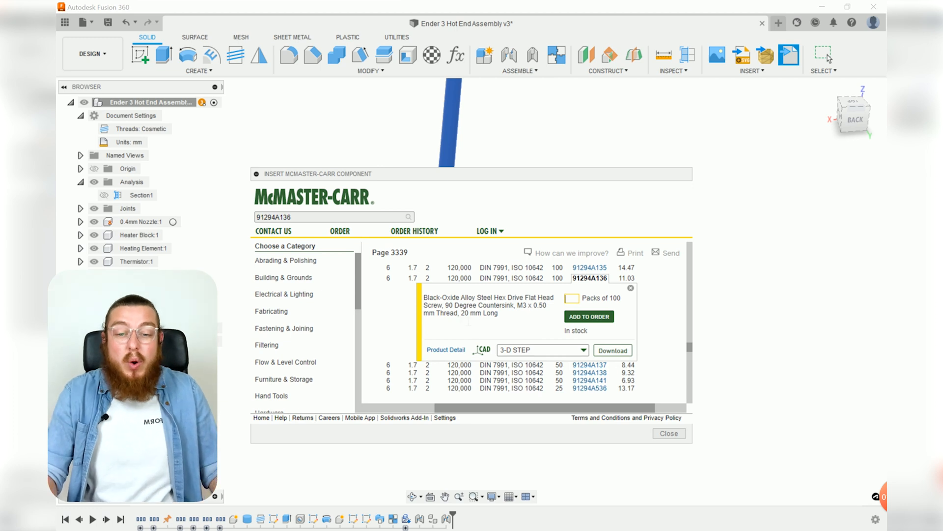
{"action": "left_click", "coordinate": [605, 351]}
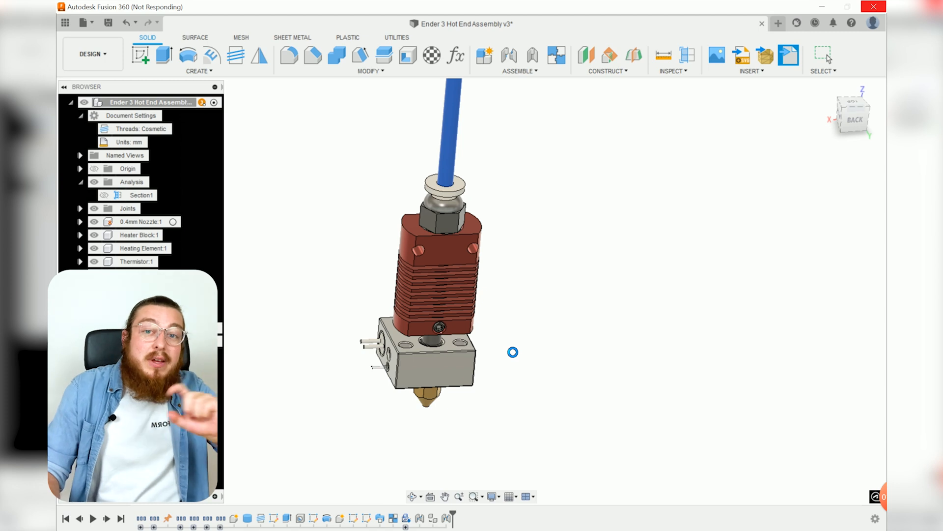
- Rotate the flat head screw -180 degrees about Y and place it clear of the heater block
{"action": "left_click_drag", "start_coordinate": [517, 323], "coordinate": [369, 342]}
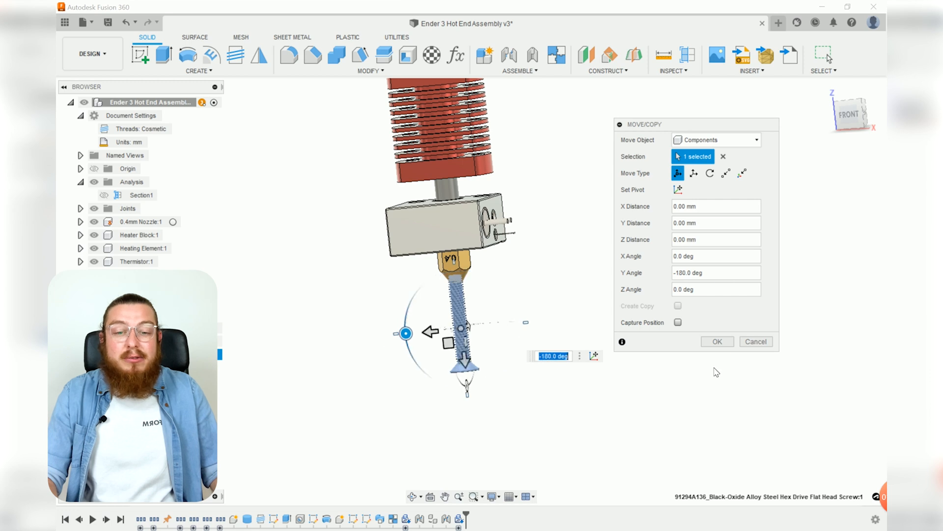
{"action": "left_click", "coordinate": [717, 341]}
{"action": "left_click_drag", "start_coordinate": [465, 325], "coordinate": [566, 262]}
{"action": "middle_click_drag", "start_coordinate": [560, 361], "coordinate": [554, 292], "text": "shift"}
- Joint the heater block's countersunk hole rim to the outer rim of the flat head screw's head, with a 180 degree angle and zero offsets
{"action": "key", "text": "j"}
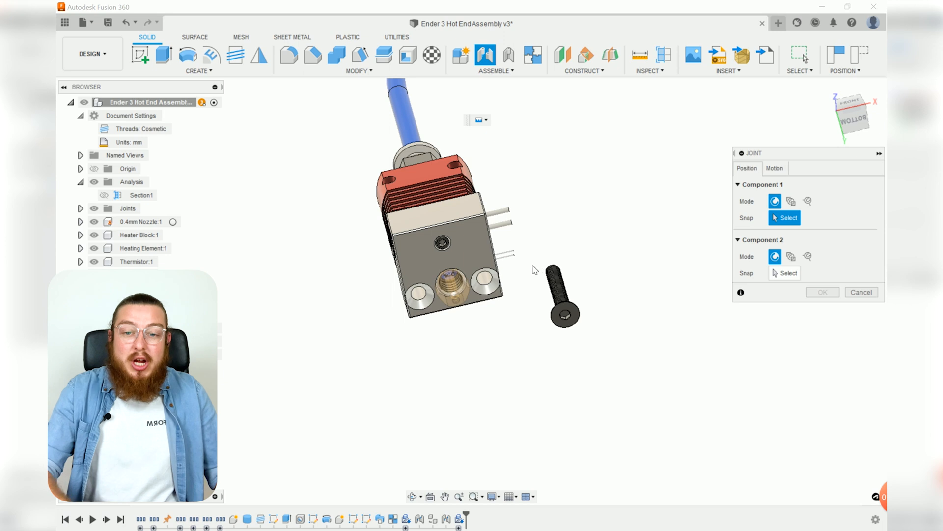
{"action": "scroll", "coordinate": [535, 300], "scroll_direction": "up", "scroll_amount": 6}
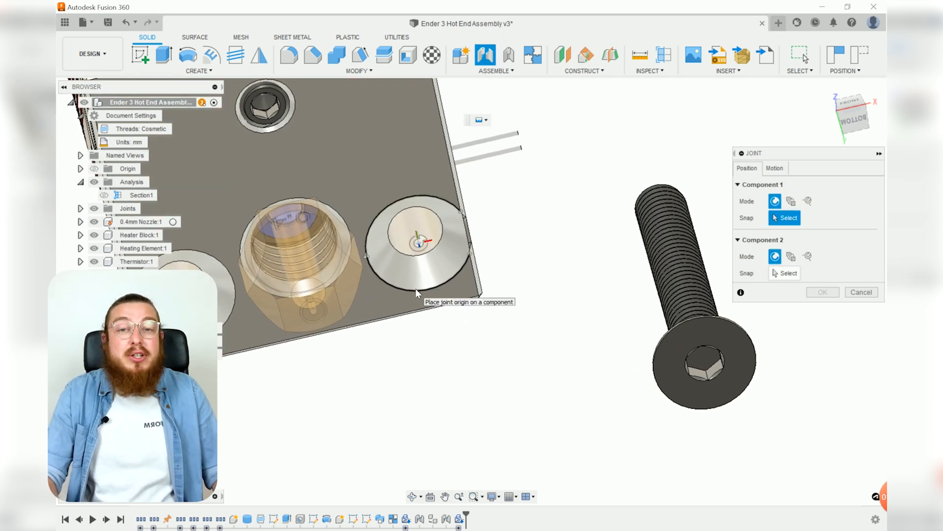
{"action": "left_click", "coordinate": [416, 293]}
{"action": "scroll", "coordinate": [644, 368], "scroll_direction": "up", "scroll_amount": 6}
{"action": "middle_click_drag", "start_coordinate": [656, 364], "coordinate": [499, 321]}
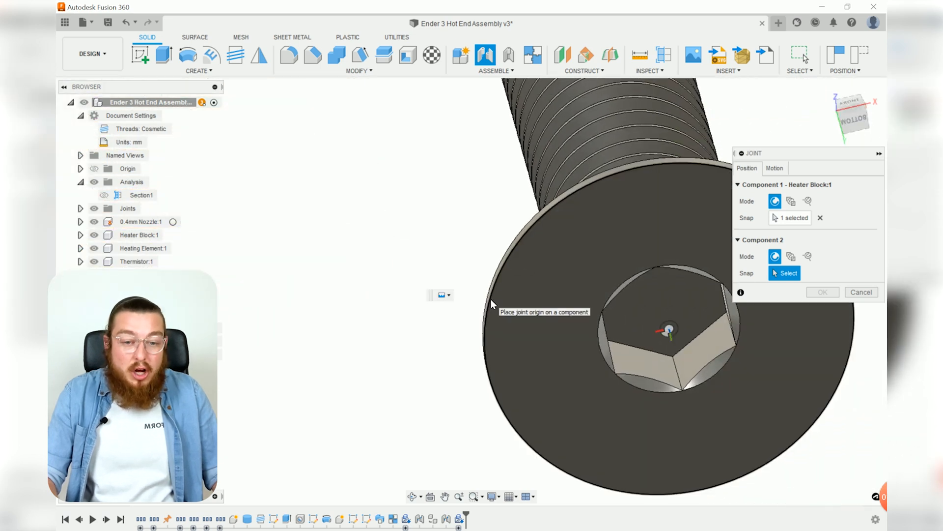
{"action": "left_click", "coordinate": [490, 299]}
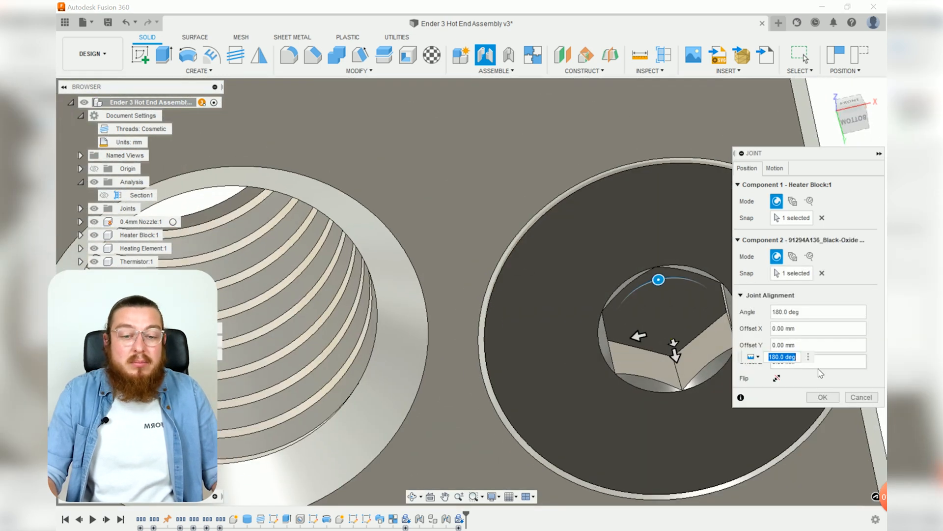
{"action": "key", "text": "Return"}
- Examine how the flat head screw fits between the heater block, the heat sink's lower flange and the fin holes
{"action": "scroll", "coordinate": [439, 290], "scroll_direction": "down", "scroll_amount": 5}
{"action": "middle_click_drag", "start_coordinate": [439, 291], "coordinate": [609, 294]}
{"action": "scroll", "coordinate": [541, 263], "scroll_direction": "down", "scroll_amount": 1}
{"action": "middle_click_drag", "start_coordinate": [546, 300], "coordinate": [487, 487]}
{"action": "middle_click_drag", "start_coordinate": [513, 329], "coordinate": [432, 320], "text": "shift"}
{"action": "middle_click_drag", "start_coordinate": [491, 390], "coordinate": [465, 400], "text": "shift"}
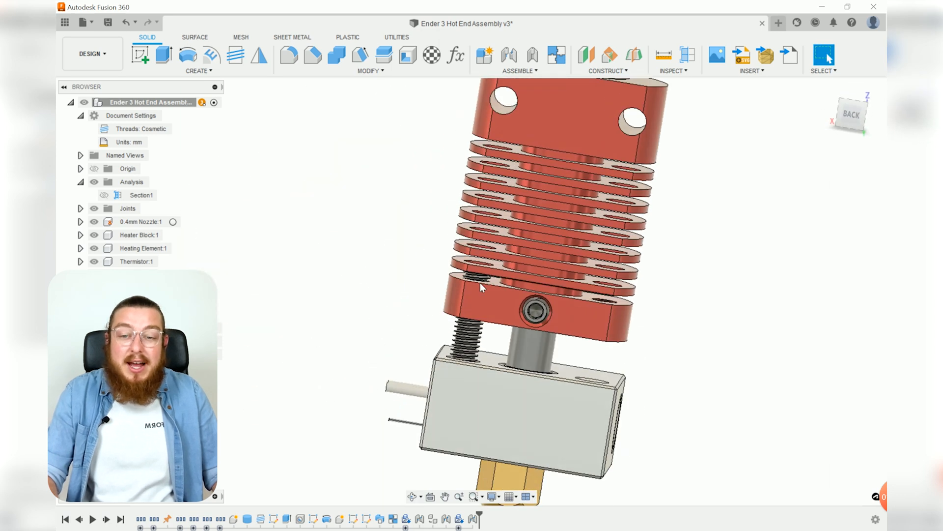
{"action": "scroll", "coordinate": [539, 264], "scroll_direction": "up", "scroll_amount": 5}
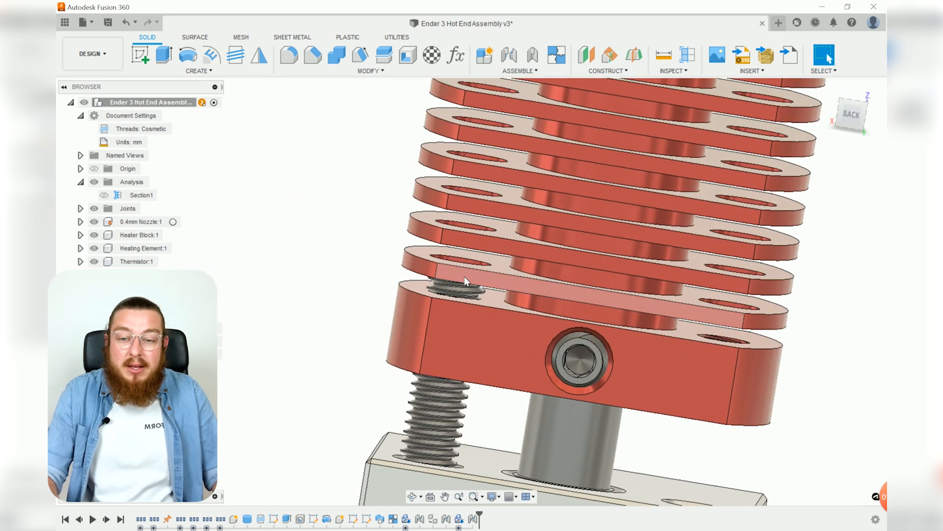
{"action": "scroll", "coordinate": [433, 390], "scroll_direction": "down", "scroll_amount": 2}
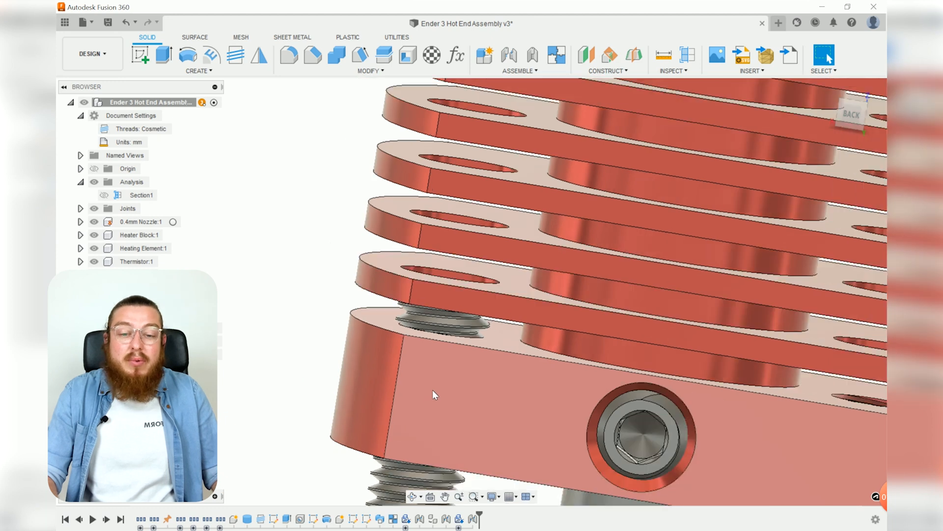
{"action": "scroll", "coordinate": [454, 294], "scroll_direction": "down", "scroll_amount": 4}
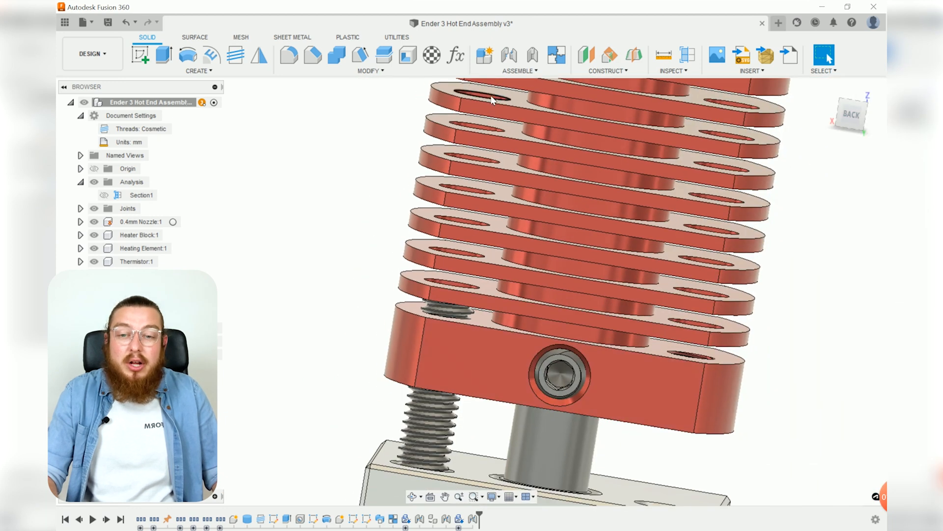
{"action": "scroll", "coordinate": [558, 353], "scroll_direction": "down", "scroll_amount": 1}
- Duplicate the flat head screw and place the copy outside the heater block, near the empty countersunk hole
{"action": "middle_click_drag", "start_coordinate": [559, 354], "coordinate": [628, 288], "text": "shift"}
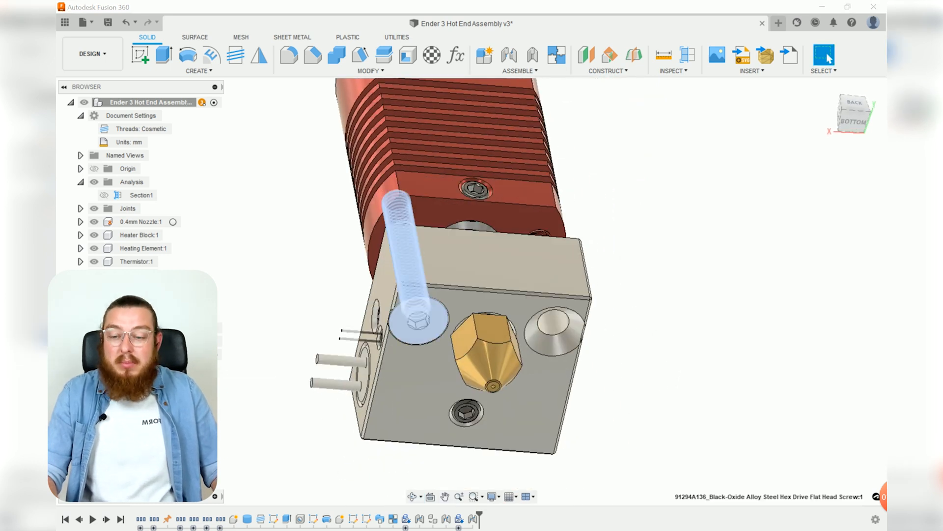
{"action": "key", "text": "ctrl+c"}
{"action": "key", "text": "ctrl+v"}
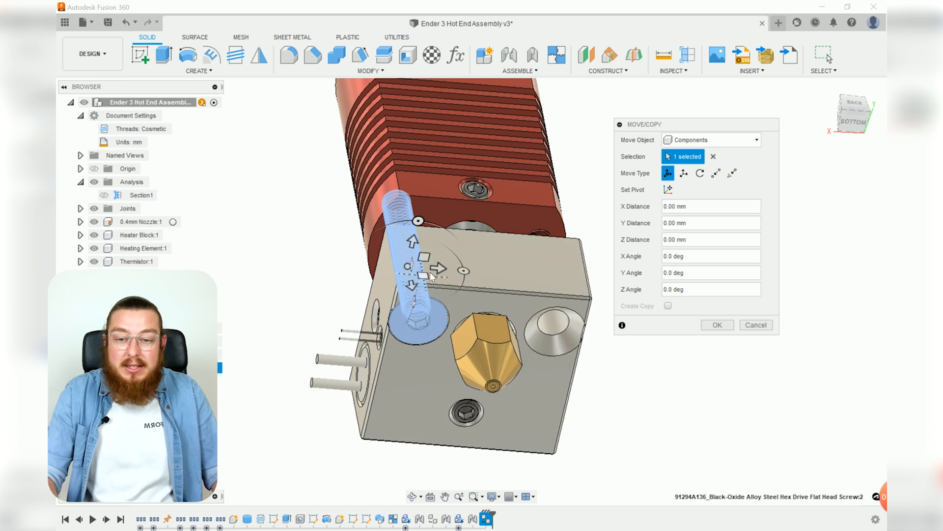
{"action": "left_click_drag", "start_coordinate": [431, 271], "coordinate": [689, 274]}
{"action": "middle_click_drag", "start_coordinate": [683, 412], "coordinate": [539, 421]}
{"action": "scroll", "coordinate": [539, 421], "scroll_direction": "down", "scroll_amount": 1}
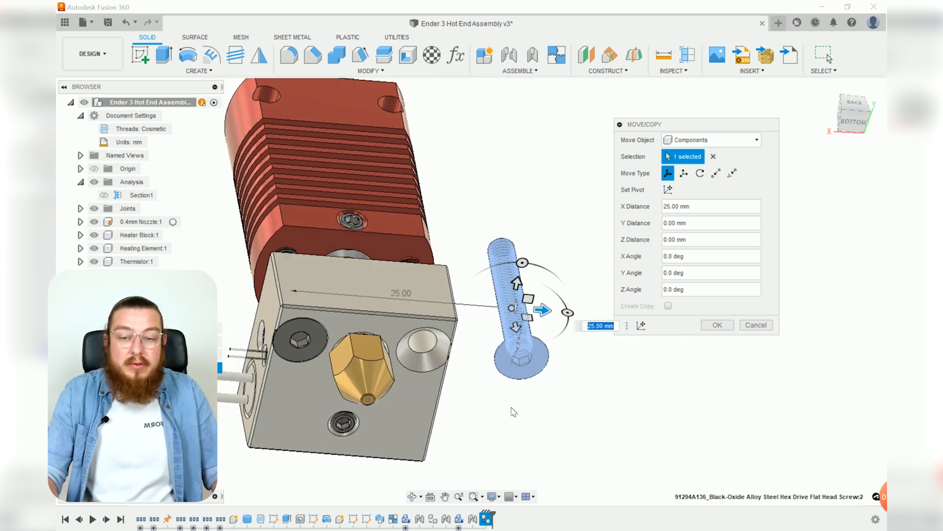
{"action": "left_click", "coordinate": [863, 129]}
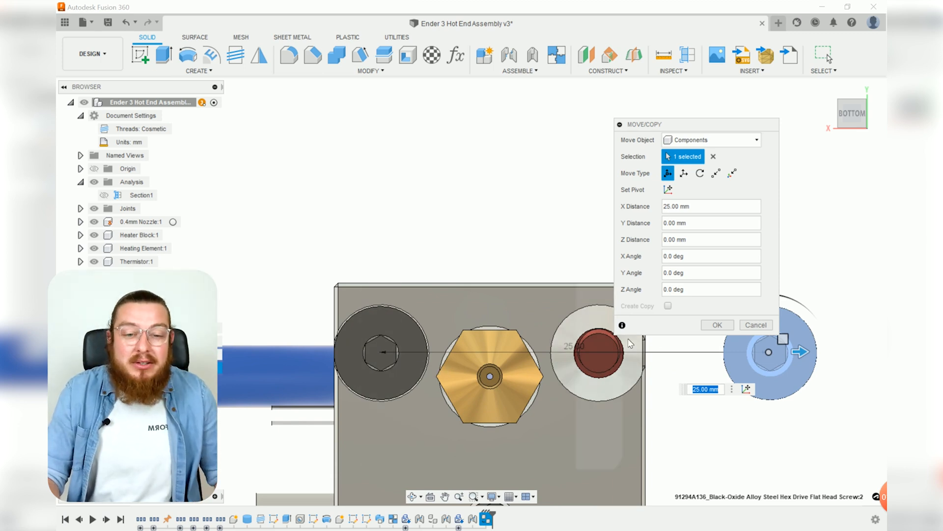
{"action": "left_click", "coordinate": [755, 325]}
{"action": "scroll", "coordinate": [683, 291], "scroll_direction": "down", "scroll_amount": 6}
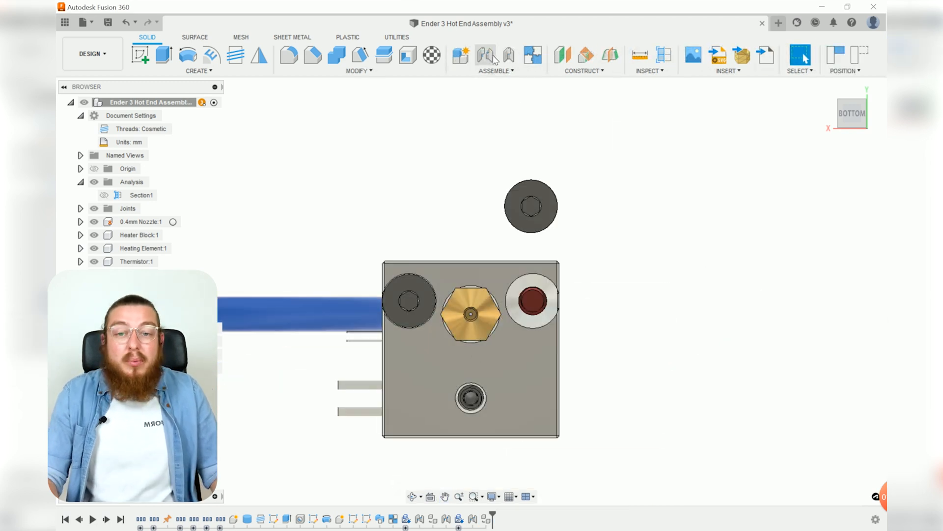
- Joint the duplicated flat head screw to the heater block's empty countersunk hole, with a 180 degree angle and zero offsets
{"action": "left_click", "coordinate": [495, 59]}
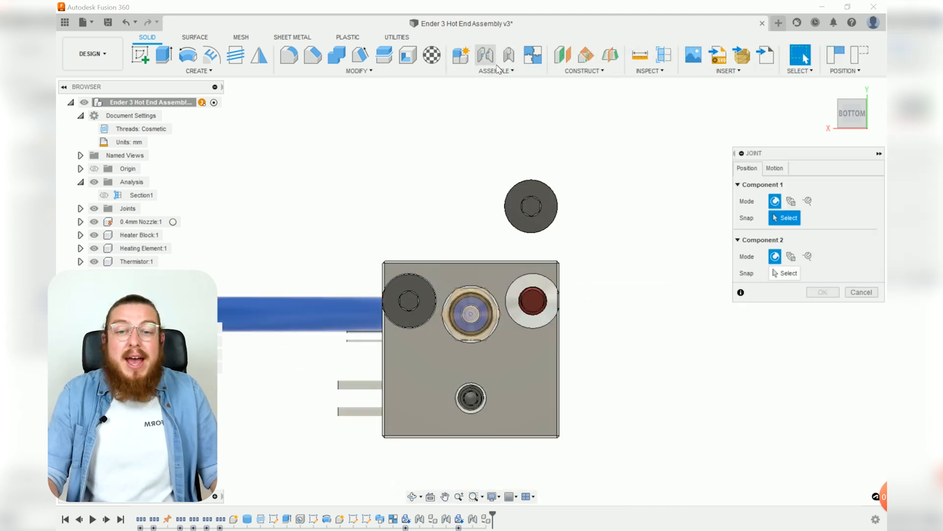
{"action": "scroll", "coordinate": [530, 187], "scroll_direction": "up", "scroll_amount": 3}
{"action": "left_click", "coordinate": [533, 188]}
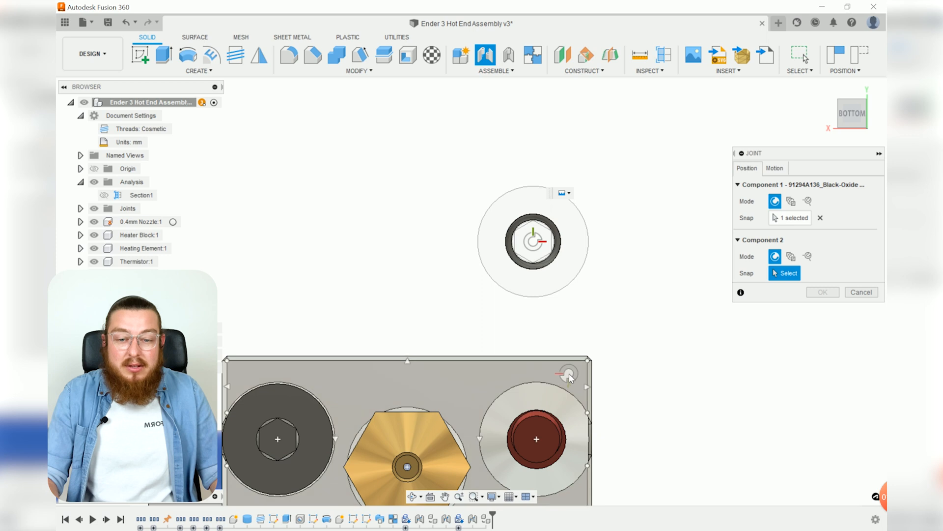
{"action": "left_click", "coordinate": [556, 388]}
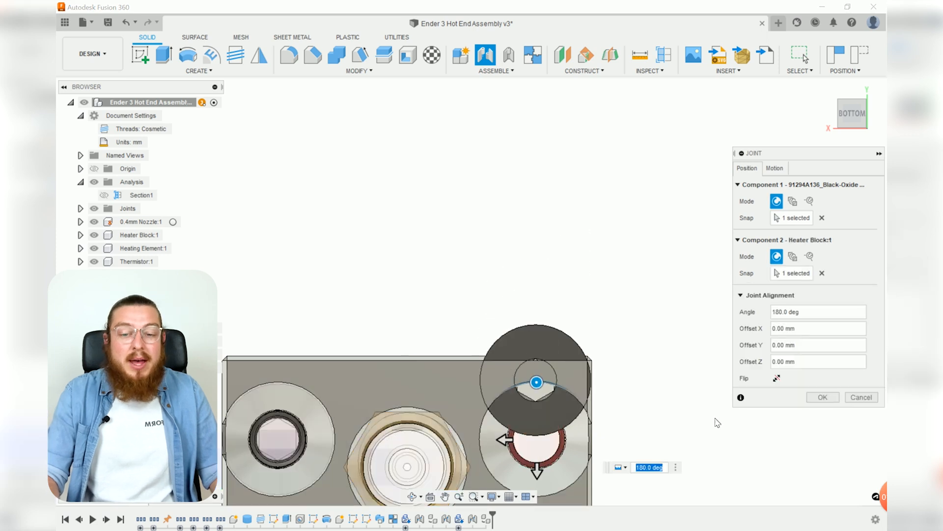
{"action": "left_click", "coordinate": [821, 397]}
- Insert the McMaster-Carr pan head Phillips screw 92000A113, M3 x 0.5 mm thread and 4 mm long, as a 3-D STEP model
{"action": "middle_click_drag", "start_coordinate": [538, 285], "coordinate": [535, 385], "text": "shift"}
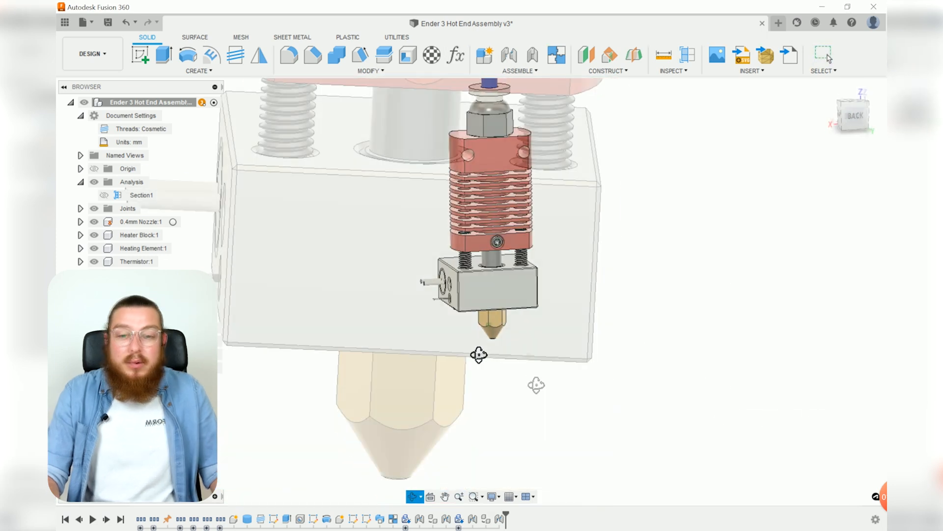
{"action": "middle_click_drag", "start_coordinate": [478, 354], "coordinate": [537, 353], "text": "shift"}
{"action": "scroll", "coordinate": [455, 286], "scroll_direction": "up", "scroll_amount": 5}
{"action": "scroll", "coordinate": [455, 286], "scroll_direction": "up", "scroll_amount": 3}
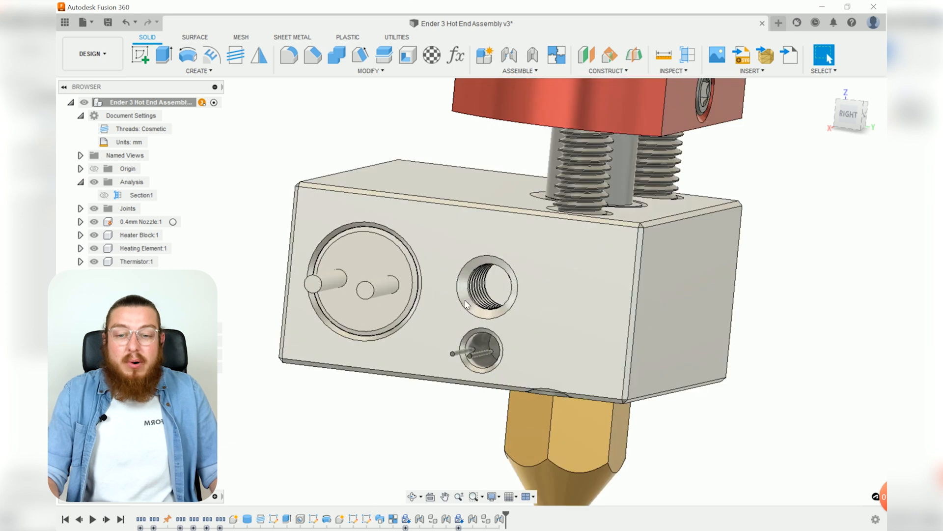
{"action": "scroll", "coordinate": [493, 281], "scroll_direction": "down", "scroll_amount": 6}
{"action": "middle_click_drag", "start_coordinate": [492, 282], "coordinate": [443, 314]}
{"action": "left_click", "coordinate": [790, 54]}
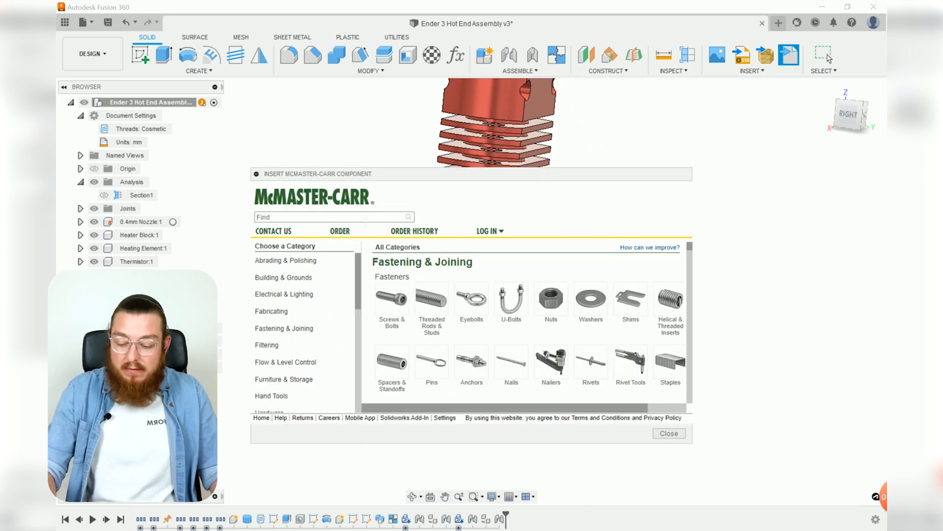
{"action": "left_click", "coordinate": [364, 219]}
{"action": "key", "text": "ctrl+v"}
{"action": "key", "text": "Return"}
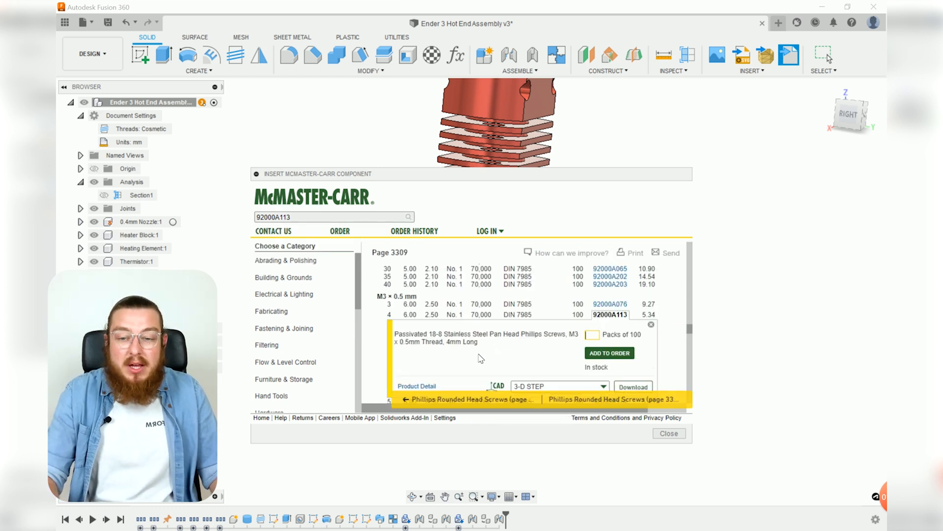
{"action": "left_click", "coordinate": [632, 388]}
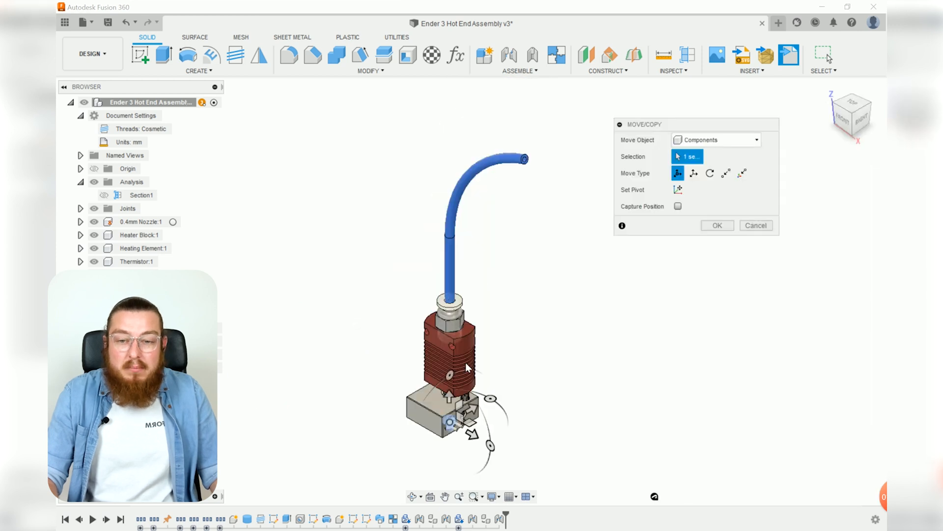
- Move the pan head screw clear of the heater block and rotate it 90 degrees about Y
{"action": "scroll", "coordinate": [470, 430], "scroll_direction": "up", "scroll_amount": 4}
{"action": "middle_click_drag", "start_coordinate": [530, 415], "coordinate": [541, 309], "text": "shift"}
{"action": "left_click_drag", "start_coordinate": [511, 290], "coordinate": [554, 249]}
{"action": "middle_click_drag", "start_coordinate": [554, 249], "coordinate": [526, 295]}
{"action": "left_click_drag", "start_coordinate": [572, 298], "coordinate": [527, 360]}
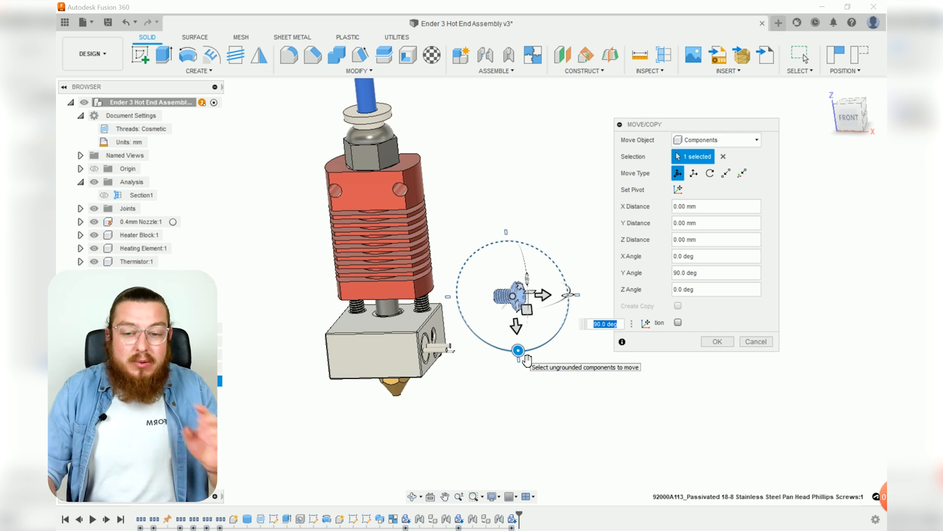
{"action": "left_click", "coordinate": [718, 341]}
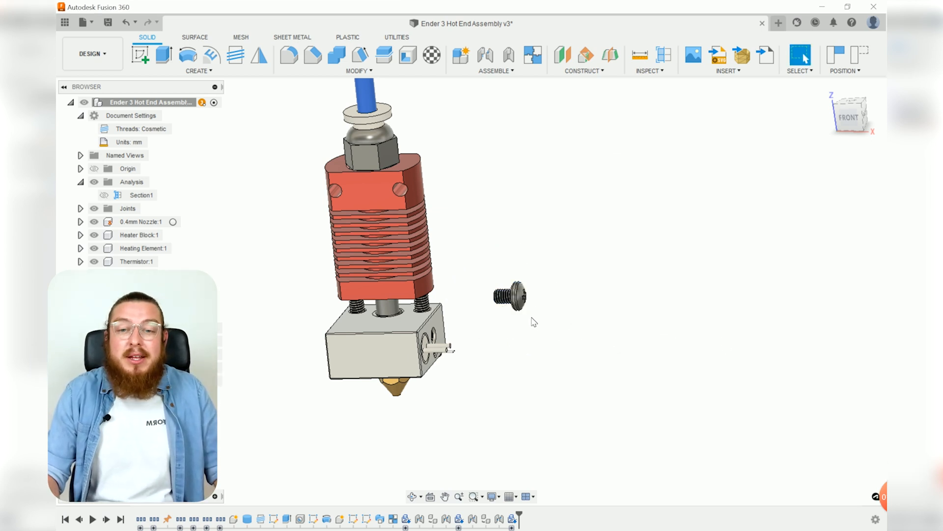
- Joint the underside of the pan head screw's head to the outer rim of the heater block's threaded side hole at 180 degrees
{"action": "left_click", "coordinate": [486, 54]}
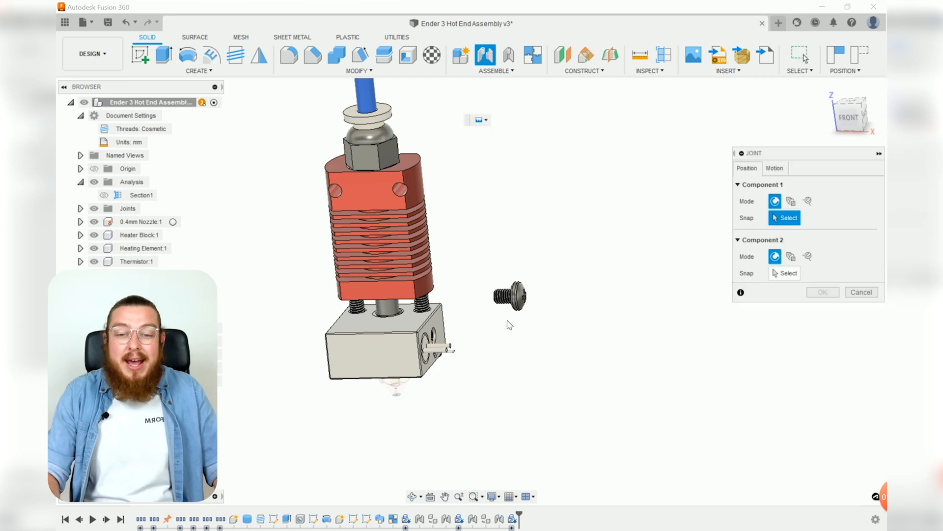
{"action": "scroll", "coordinate": [511, 296], "scroll_direction": "up", "scroll_amount": 5}
{"action": "scroll", "coordinate": [512, 296], "scroll_direction": "up", "scroll_amount": 3}
{"action": "middle_click_drag", "start_coordinate": [511, 296], "coordinate": [544, 293], "text": "shift"}
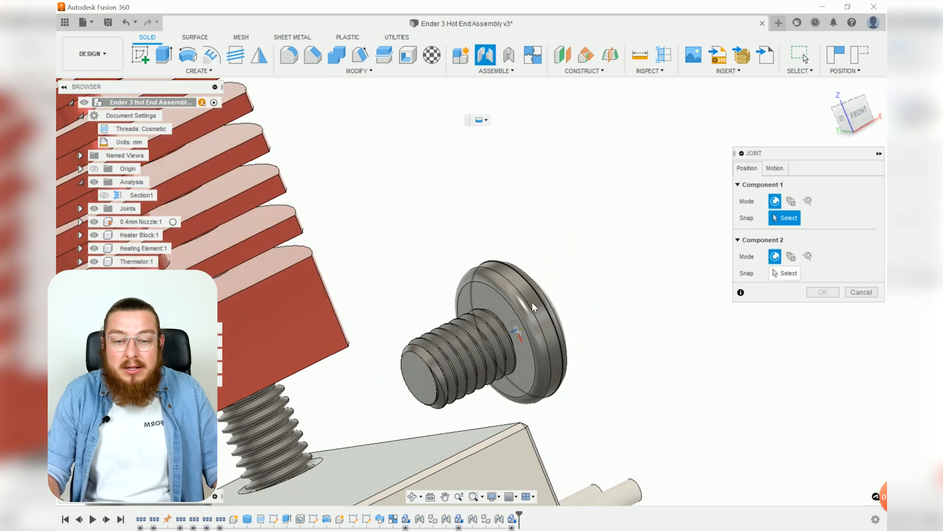
{"action": "scroll", "coordinate": [495, 308], "scroll_direction": "up", "scroll_amount": 4}
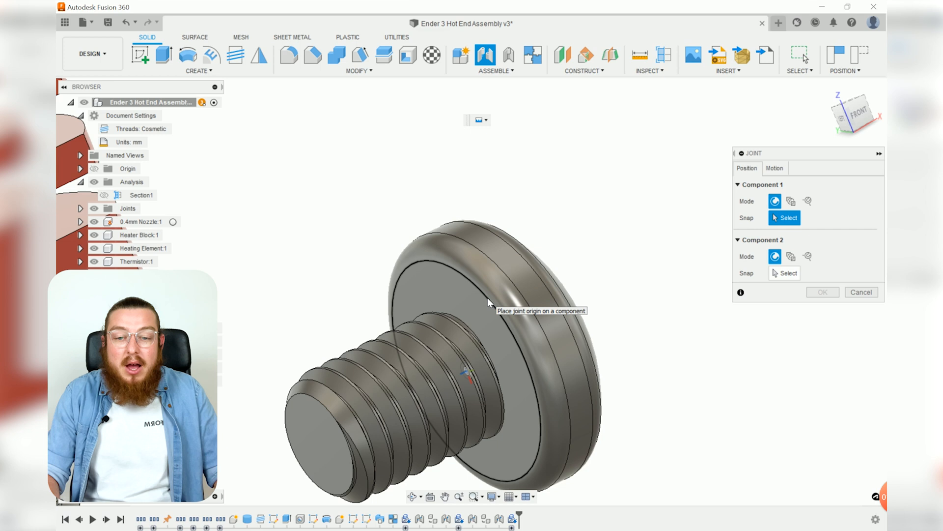
{"action": "left_click", "coordinate": [487, 298]}
{"action": "scroll", "coordinate": [498, 344], "scroll_direction": "down", "scroll_amount": 6}
{"action": "middle_click_drag", "start_coordinate": [498, 352], "coordinate": [388, 393], "text": "shift"}
{"action": "middle_click_drag", "start_coordinate": [382, 390], "coordinate": [512, 282]}
{"action": "scroll", "coordinate": [388, 318], "scroll_direction": "up", "scroll_amount": 5}
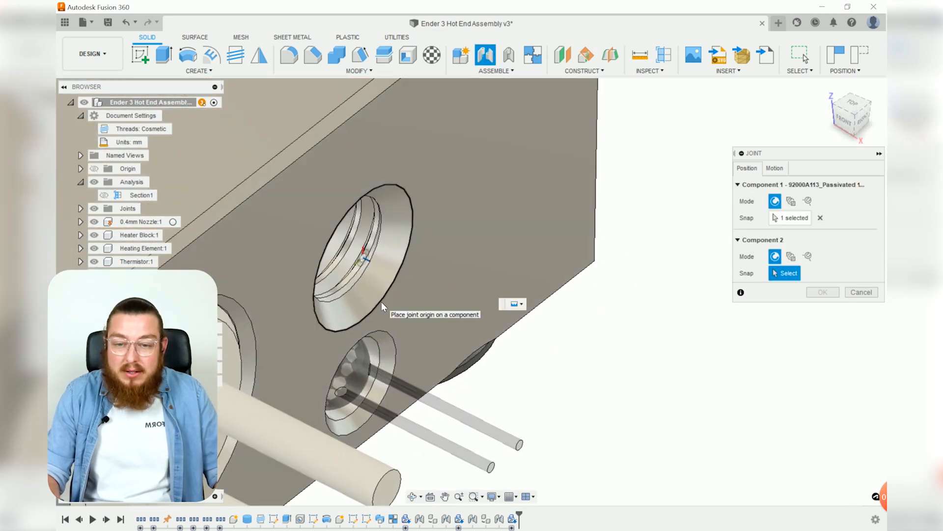
{"action": "left_click", "coordinate": [381, 301]}
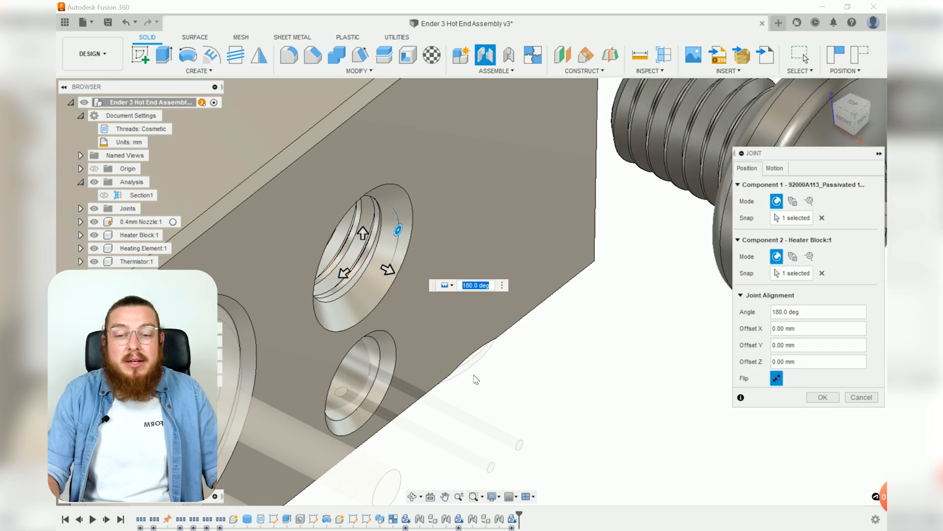
- Set the pan head screw joint's Z offset to 0.50 mm away from the heater block face and finish the joint
{"action": "middle_click_drag", "start_coordinate": [511, 374], "coordinate": [541, 352], "text": "shift"}
{"action": "middle_click_drag", "start_coordinate": [614, 383], "coordinate": [403, 379], "text": "shift"}
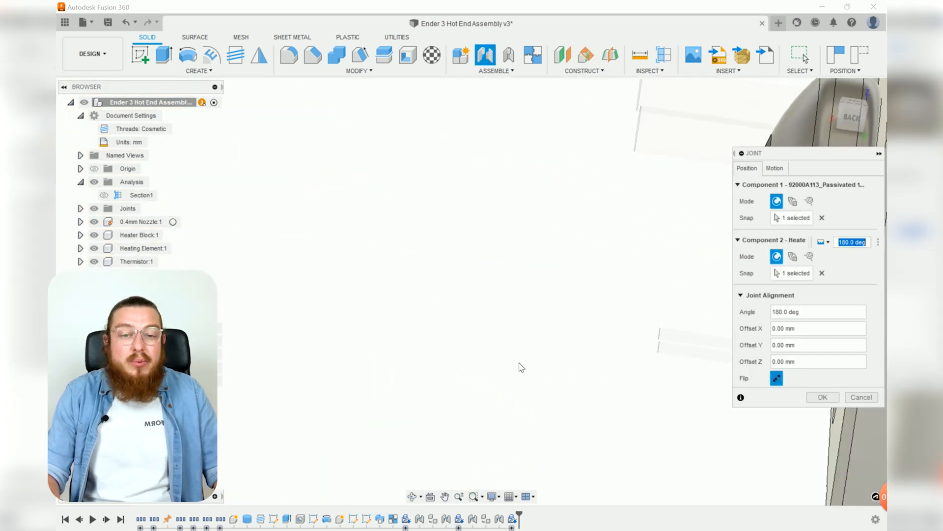
{"action": "middle_click_drag", "start_coordinate": [705, 343], "coordinate": [503, 251]}
{"action": "left_click", "coordinate": [854, 128]}
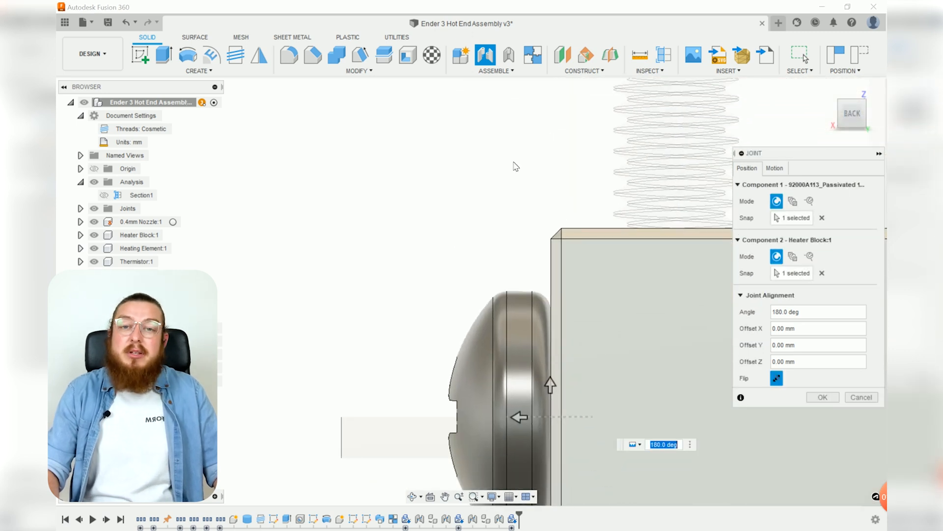
{"action": "middle_click_drag", "start_coordinate": [532, 198], "coordinate": [496, 107]}
{"action": "left_click", "coordinate": [489, 333]}
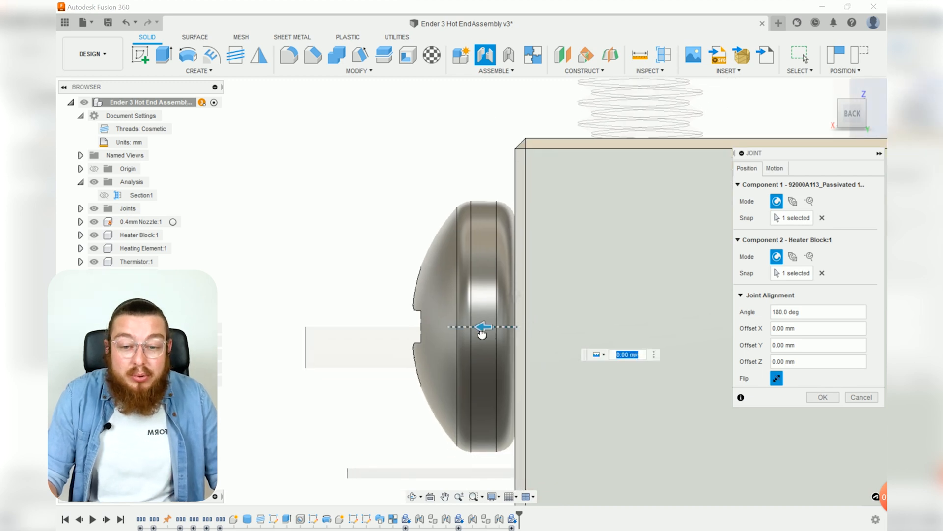
{"action": "left_click_drag", "start_coordinate": [482, 333], "coordinate": [476, 335]}
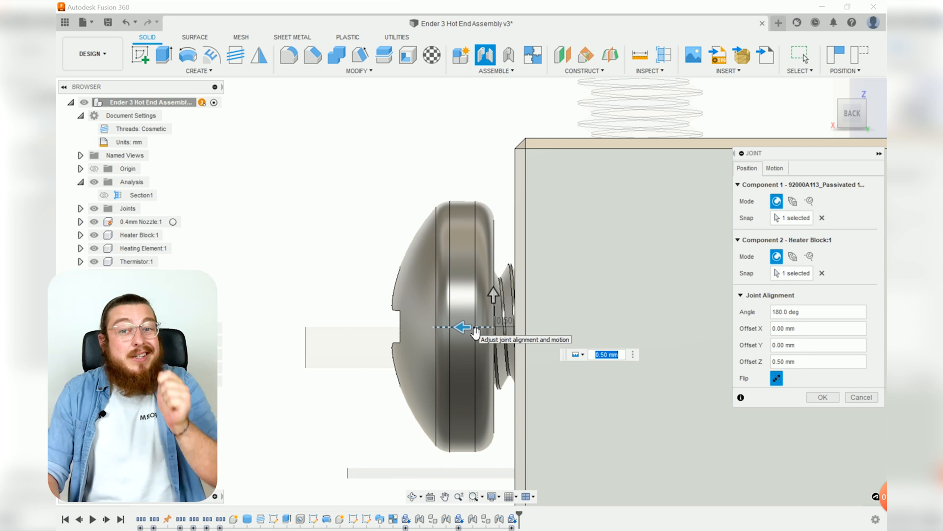
{"action": "left_click", "coordinate": [823, 397]}
- Insert the McMaster-Carr button head hex drive screw 92095A184, M3 x 0.50 mm and 16 mm long, as a 3-D STEP model beside the heat sink
{"action": "middle_click_drag", "start_coordinate": [576, 319], "coordinate": [639, 310], "text": "shift"}
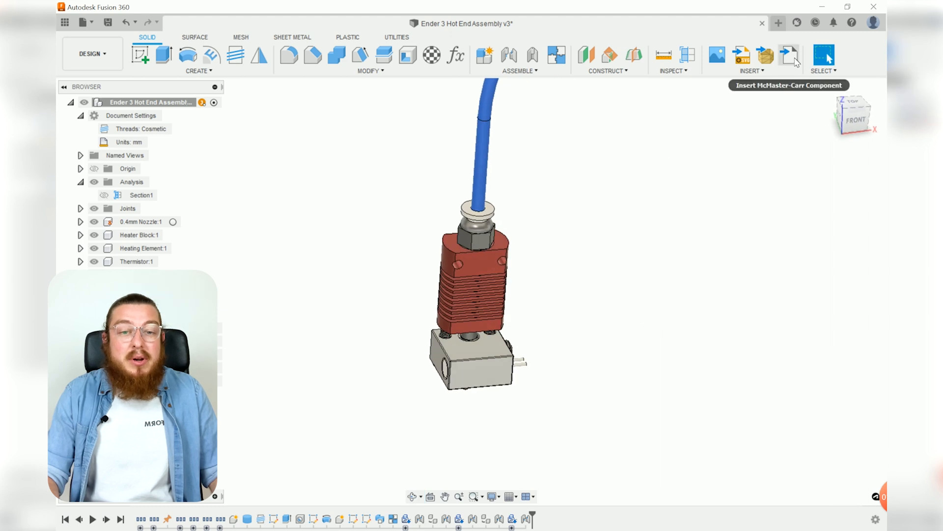
{"action": "left_click", "coordinate": [796, 58]}
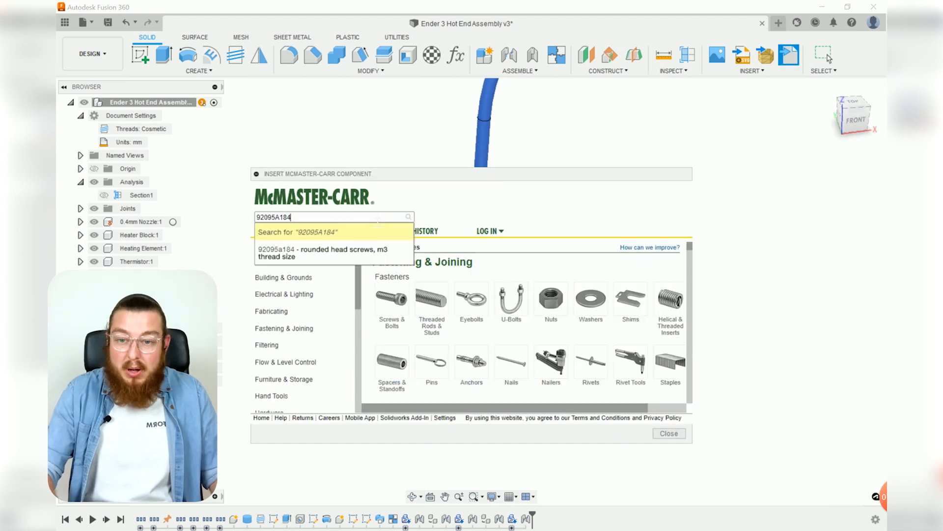
{"action": "key", "text": "Return"}
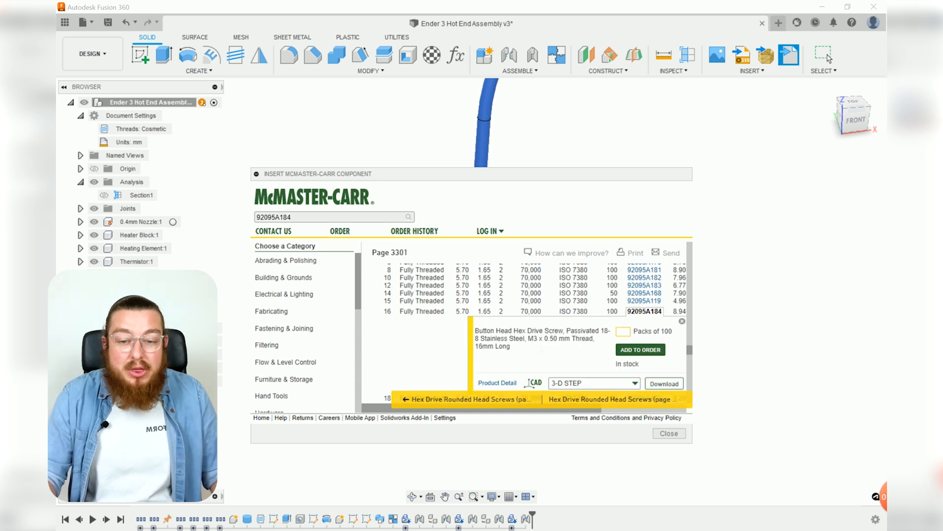
{"action": "left_click", "coordinate": [667, 384]}
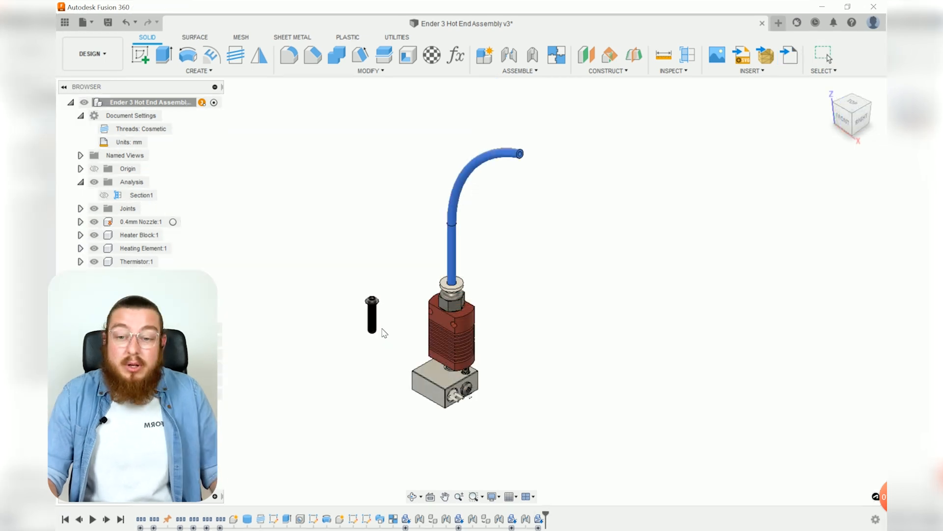
- Joint one of the heat sink's upper mounting holes to the underside of the button head screw's head, with zero angle and offsets
{"action": "scroll", "coordinate": [508, 331], "scroll_direction": "up", "scroll_amount": 4}
{"action": "middle_click_drag", "start_coordinate": [501, 333], "coordinate": [689, 319]}
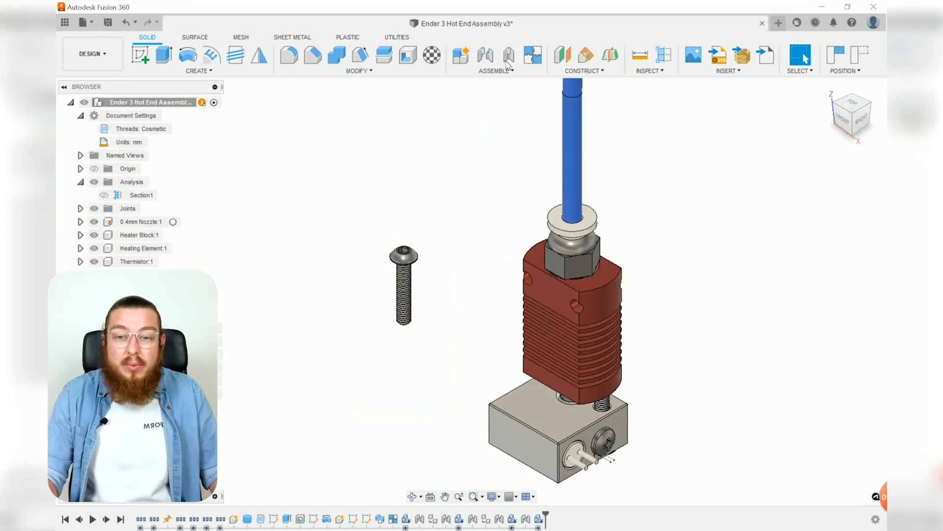
{"action": "left_click", "coordinate": [485, 55]}
{"action": "scroll", "coordinate": [490, 287], "scroll_direction": "up", "scroll_amount": 5}
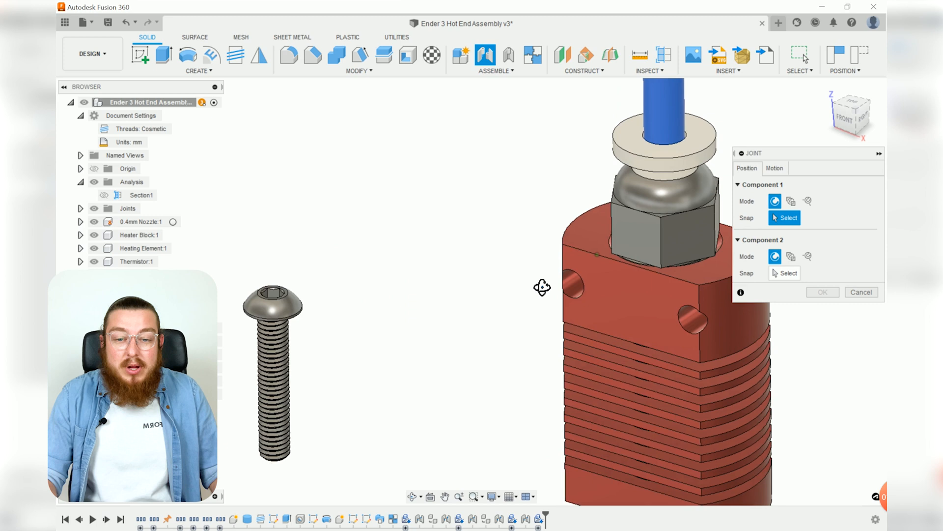
{"action": "left_click", "coordinate": [578, 278]}
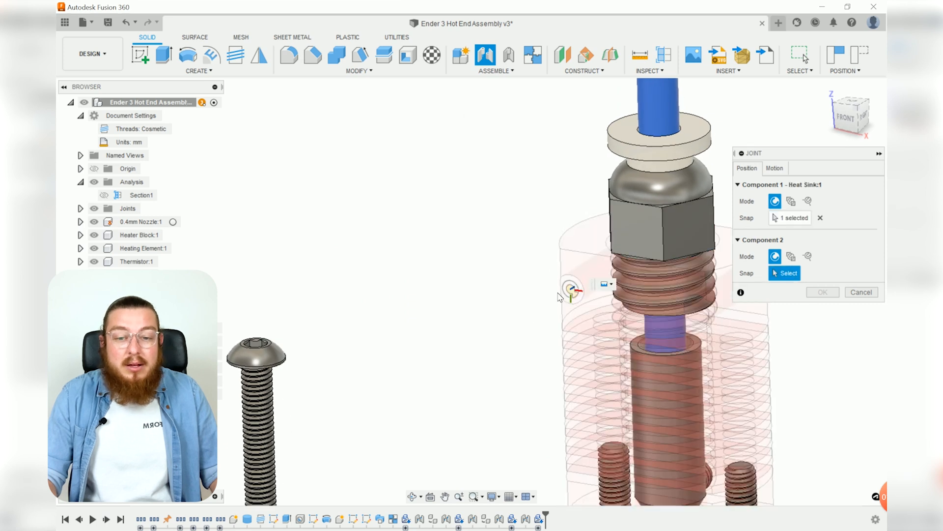
{"action": "middle_click_drag", "start_coordinate": [353, 400], "coordinate": [348, 298], "text": "shift"}
{"action": "scroll", "coordinate": [327, 296], "scroll_direction": "up", "scroll_amount": 6}
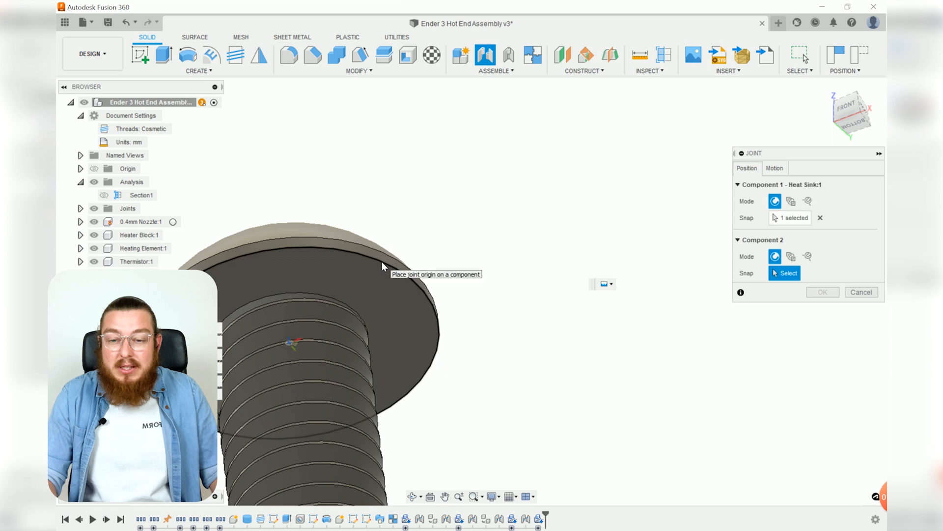
{"action": "left_click", "coordinate": [382, 265]}
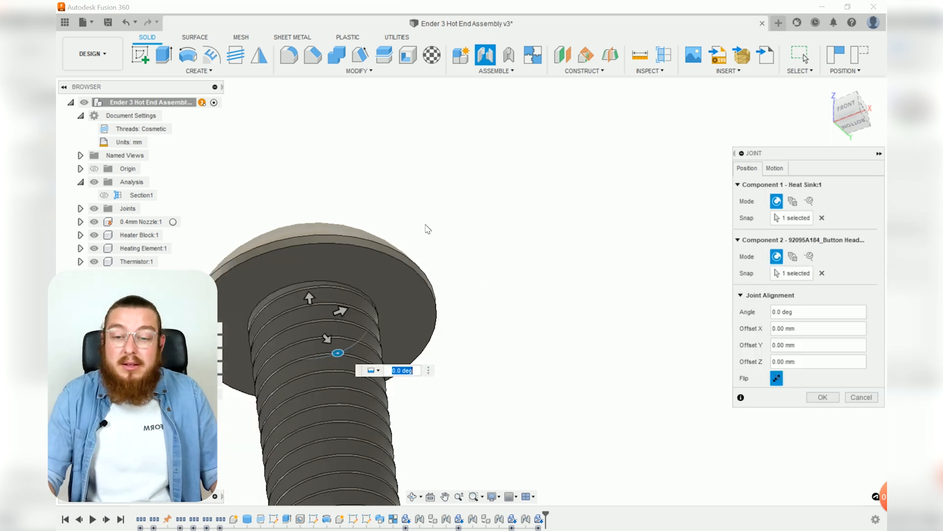
{"action": "middle_click_drag", "start_coordinate": [434, 339], "coordinate": [655, 400], "text": "shift"}
{"action": "scroll", "coordinate": [672, 393], "scroll_direction": "down", "scroll_amount": 5}
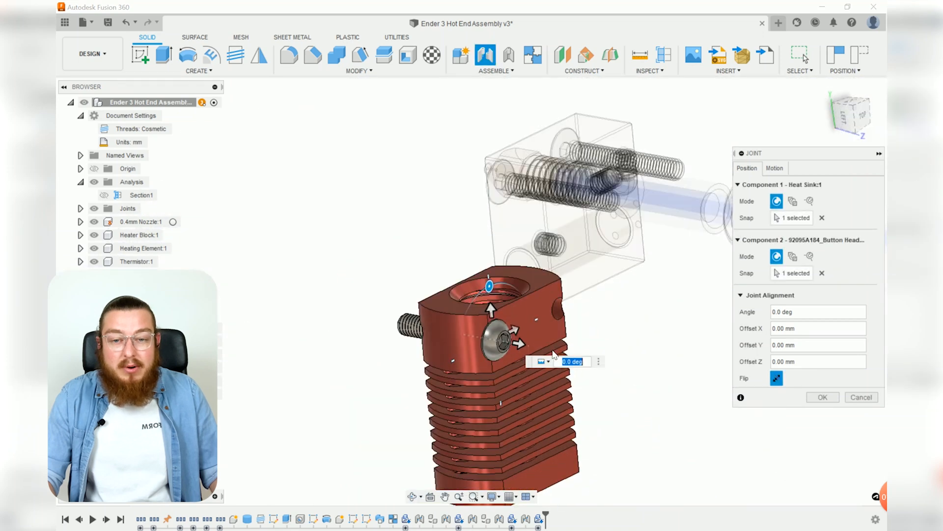
{"action": "left_click", "coordinate": [823, 398]}
- Duplicate the button head screw and move the copy 23 mm along X, near the heat sink's empty mounting hole
{"action": "scroll", "coordinate": [674, 396], "scroll_direction": "down", "scroll_amount": 3}
{"action": "middle_click_drag", "start_coordinate": [643, 393], "coordinate": [543, 281]}
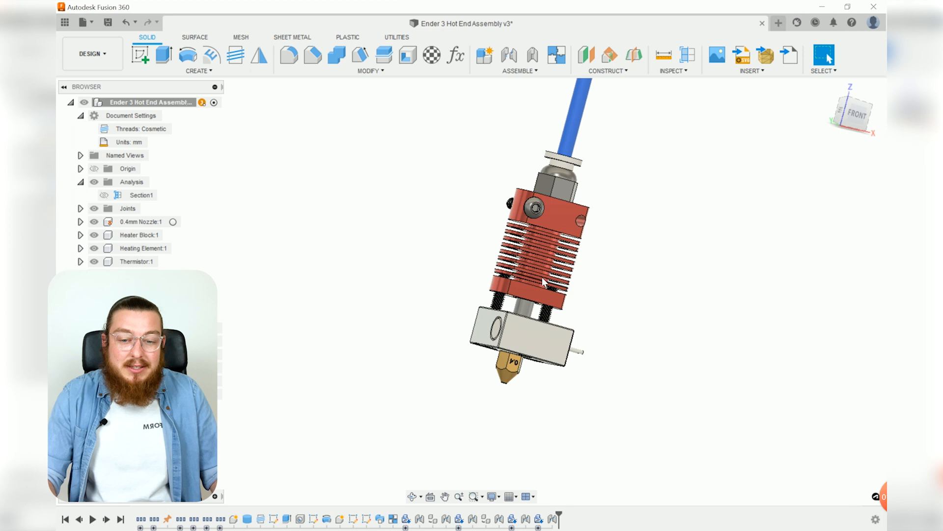
{"action": "middle_click_drag", "start_coordinate": [532, 212], "coordinate": [524, 233], "text": "shift"}
{"action": "middle_click_drag", "start_coordinate": [590, 253], "coordinate": [481, 278], "text": "shift"}
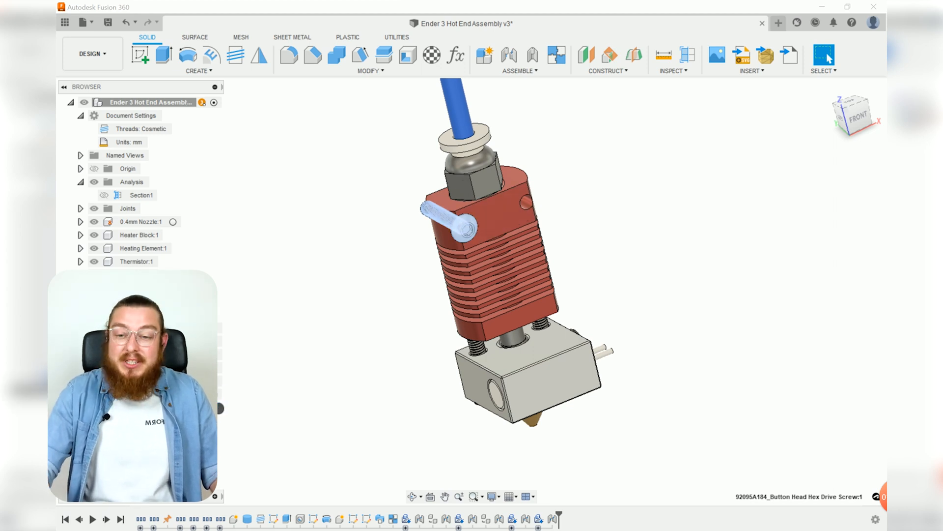
{"action": "key", "text": "m"}
{"action": "left_click_drag", "start_coordinate": [506, 206], "coordinate": [615, 162]}
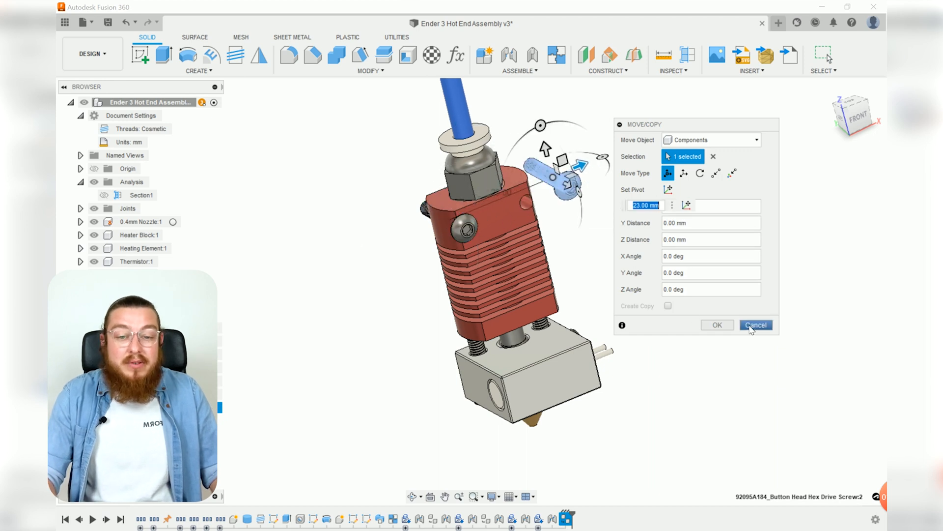
{"action": "left_click", "coordinate": [717, 325]}
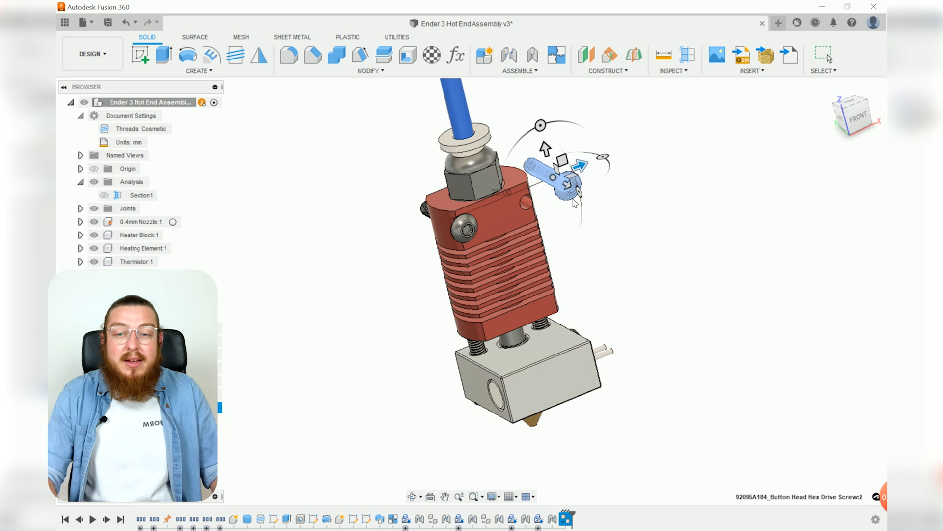
- Joint the heat sink's remaining upper mounting hole to the underside of the copied button head screw, with zero angle and offsets
{"action": "left_click", "coordinate": [509, 54]}
{"action": "scroll", "coordinate": [515, 212], "scroll_direction": "up", "scroll_amount": 5}
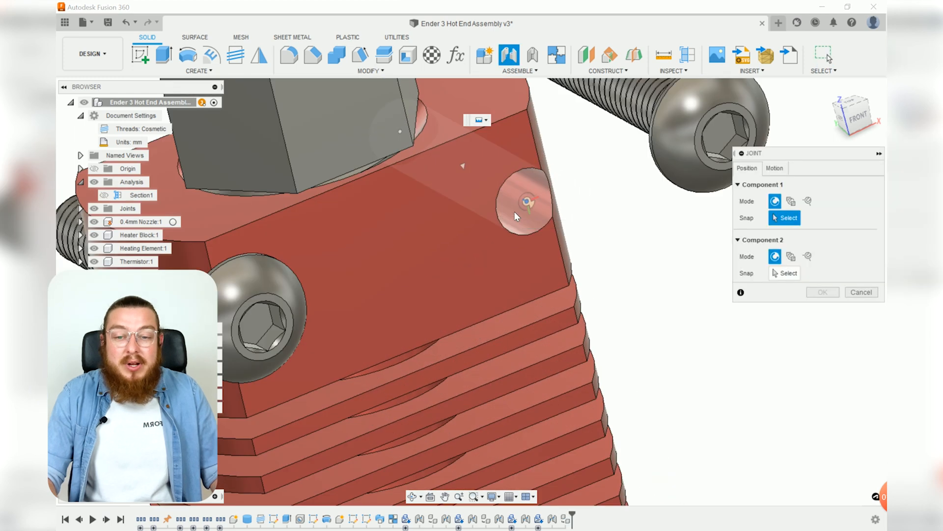
{"action": "left_click", "coordinate": [502, 222]}
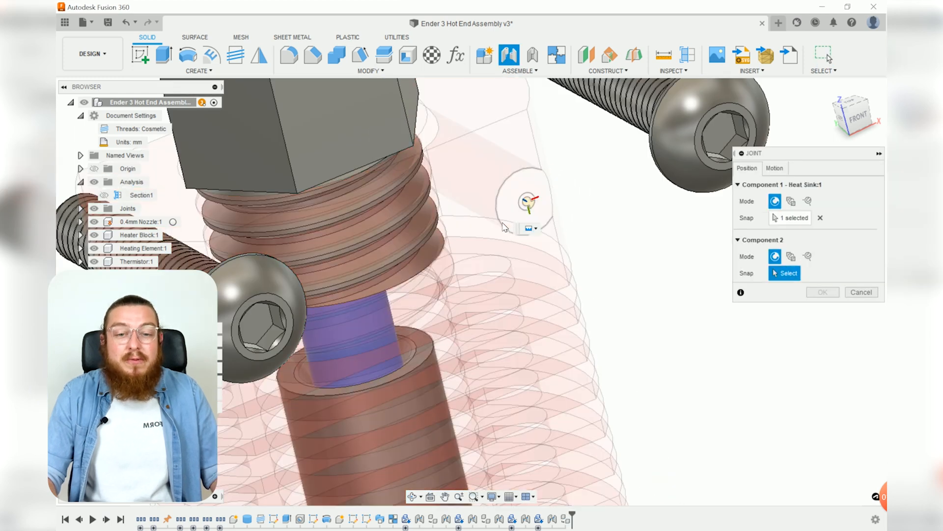
{"action": "middle_click_drag", "start_coordinate": [502, 222], "coordinate": [464, 224], "text": "shift"}
{"action": "scroll", "coordinate": [464, 223], "scroll_direction": "up", "scroll_amount": 4}
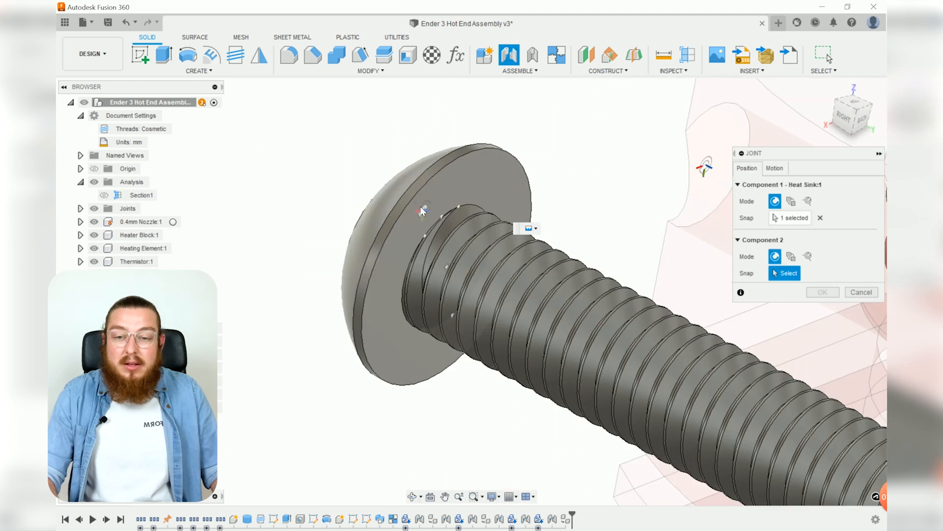
{"action": "left_click", "coordinate": [415, 193]}
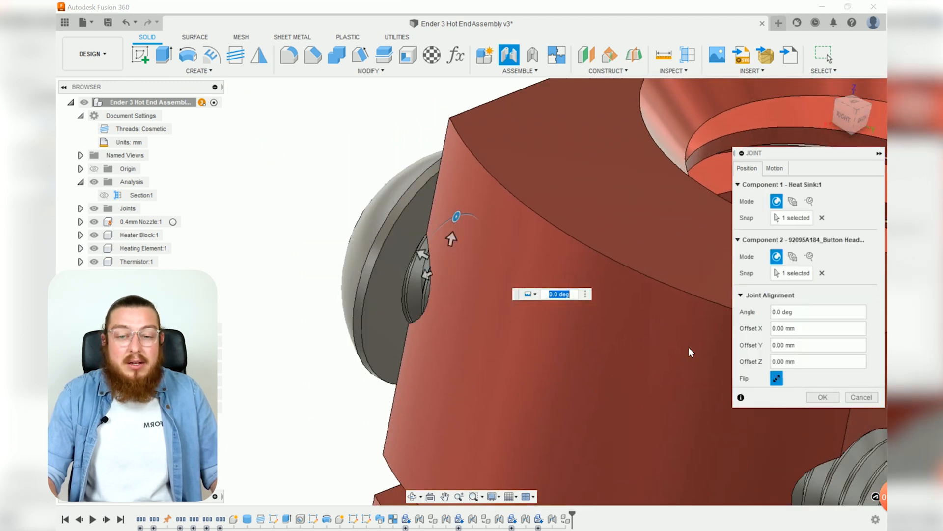
{"action": "left_click", "coordinate": [825, 397]}
- Examine the whole hot end assembly from several sides to check how the fitted screws sit
{"action": "scroll", "coordinate": [462, 239], "scroll_direction": "down", "scroll_amount": 5}
{"action": "middle_click_drag", "start_coordinate": [465, 239], "coordinate": [646, 227], "text": "shift"}
{"action": "scroll", "coordinate": [565, 265], "scroll_direction": "down", "scroll_amount": 3}
{"action": "middle_click_drag", "start_coordinate": [557, 266], "coordinate": [587, 202]}
{"action": "scroll", "coordinate": [589, 242], "scroll_direction": "down", "scroll_amount": 4}
{"action": "middle_click_drag", "start_coordinate": [634, 271], "coordinate": [497, 292]}
{"action": "scroll", "coordinate": [577, 295], "scroll_direction": "up", "scroll_amount": 4}
{"action": "middle_click_drag", "start_coordinate": [602, 311], "coordinate": [631, 316], "text": "shift"}
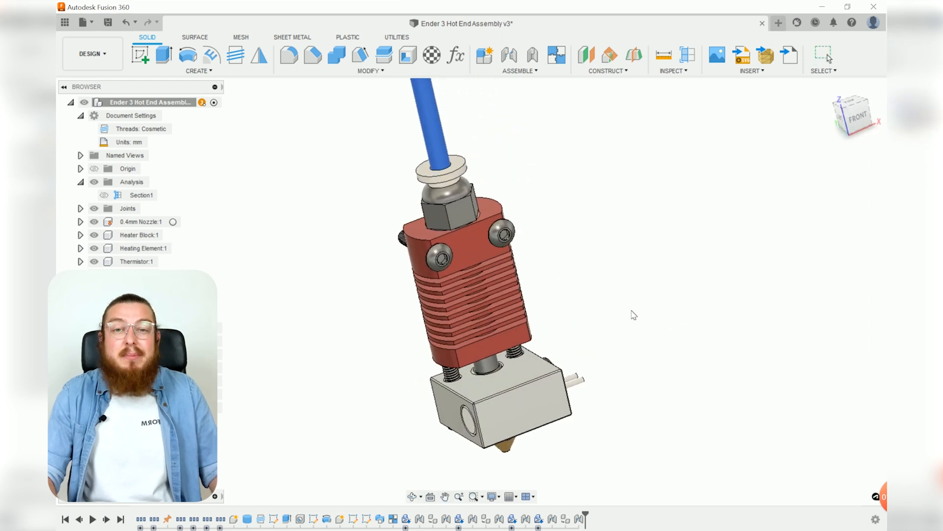